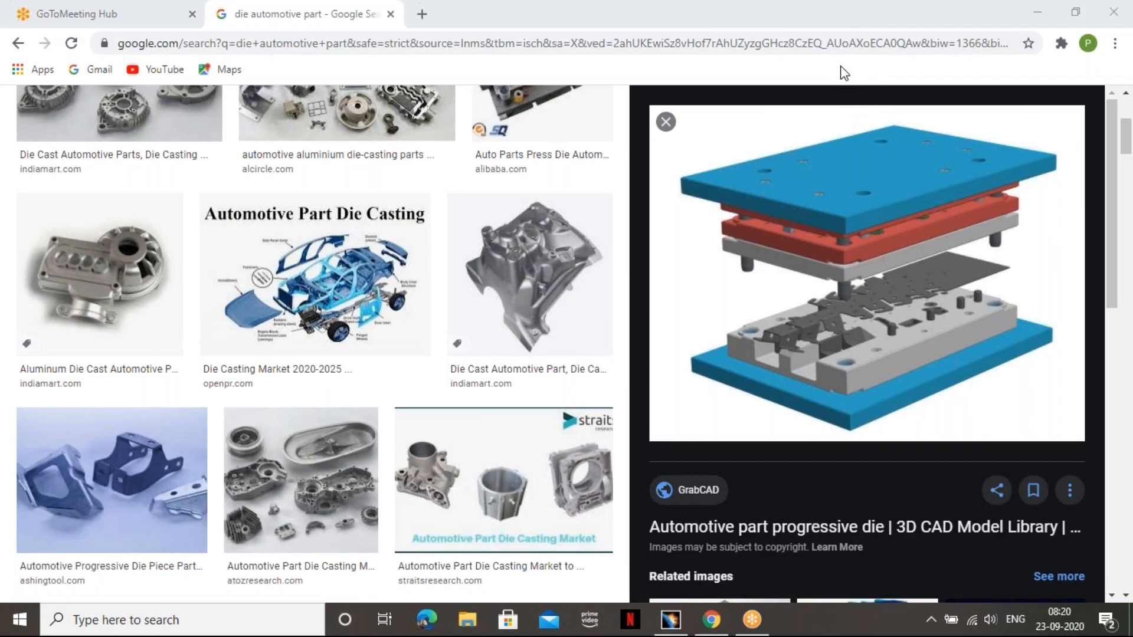
# Preview the indiamart.com "Die Cast Automotive Part" image and look over its description and related images
pyautogui.scroll(2, 874, 295)
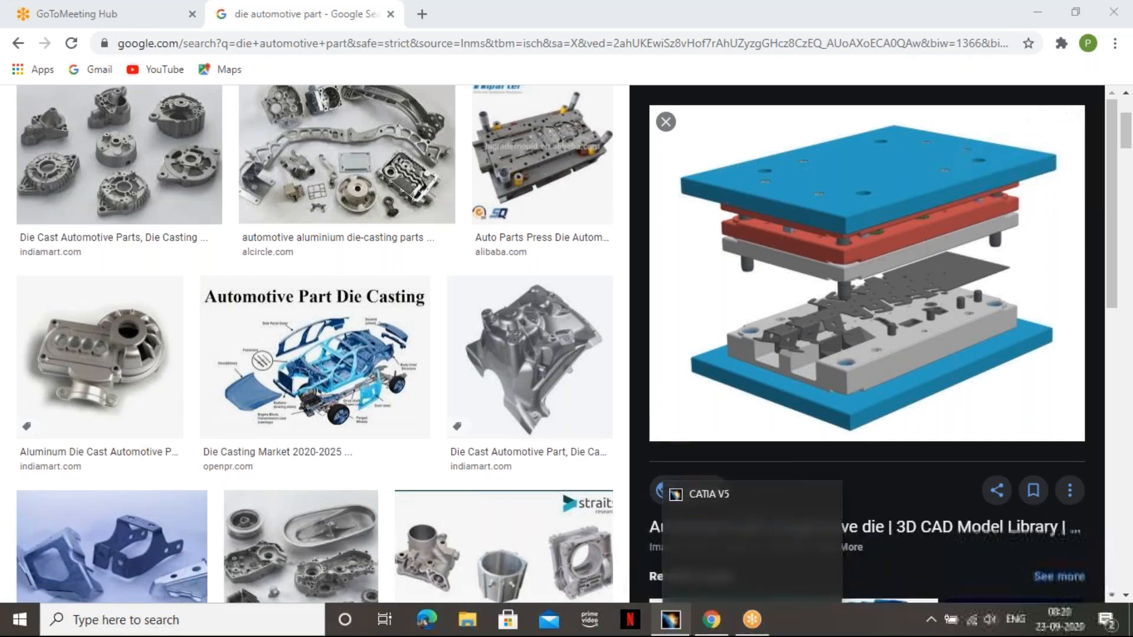
pyautogui.moveTo(708, 628)
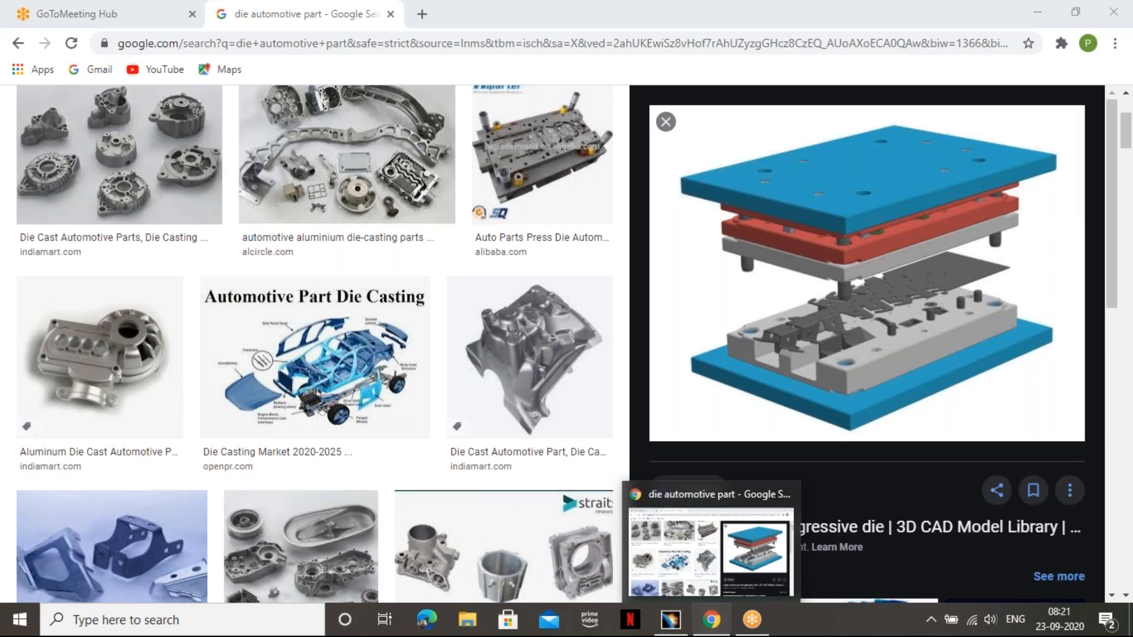
pyautogui.click(530, 357)
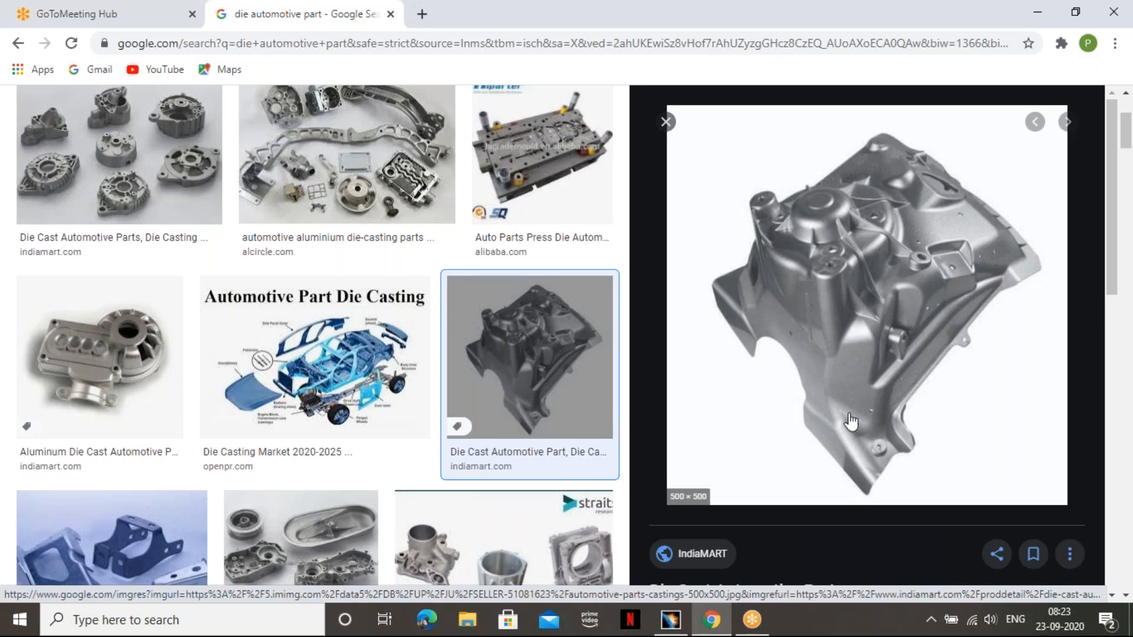
pyautogui.scroll(-4, 850, 422)
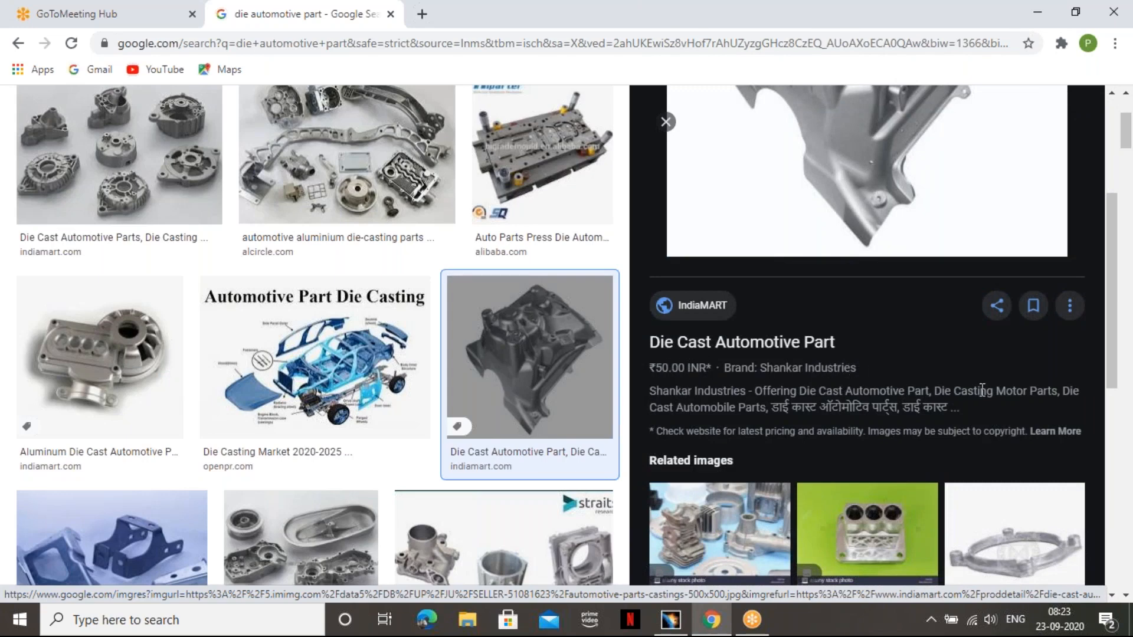
pyautogui.scroll(1, 954, 390)
pyautogui.scroll(3, 794, 405)
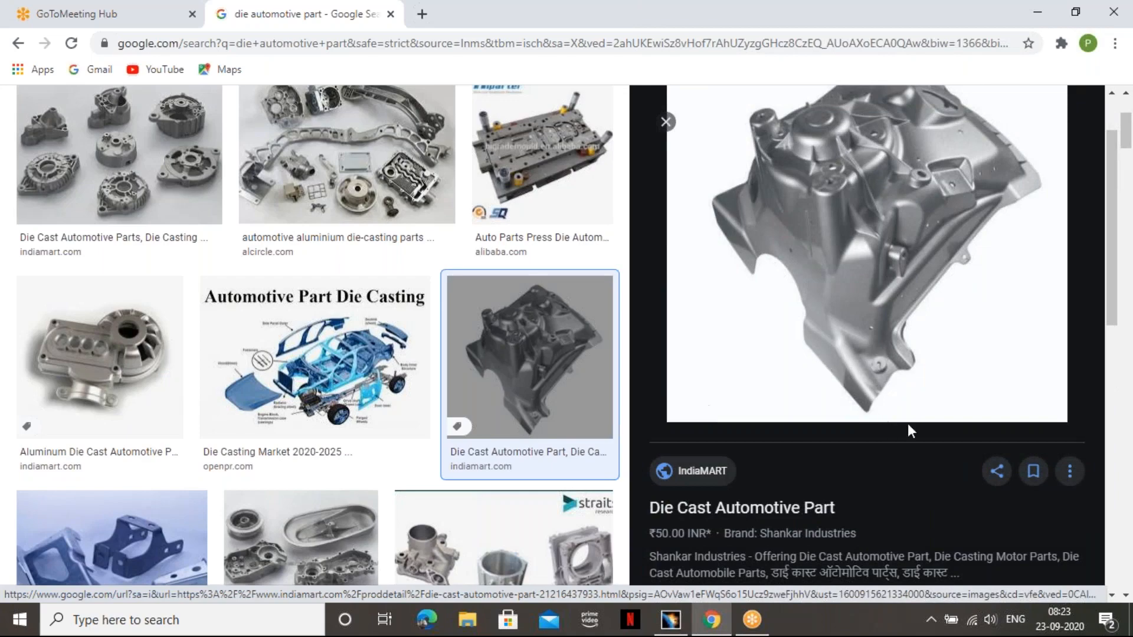
pyautogui.scroll(-1, 908, 423)
pyautogui.scroll(2, 914, 409)
pyautogui.scroll(-3, 891, 313)
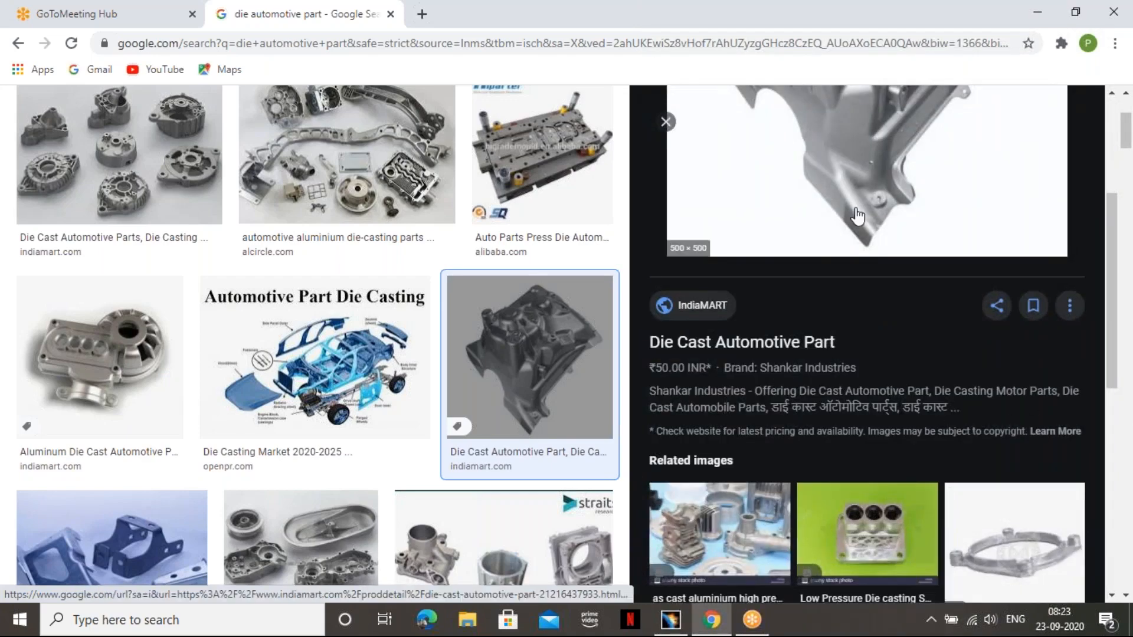
pyautogui.scroll(3, 793, 259)
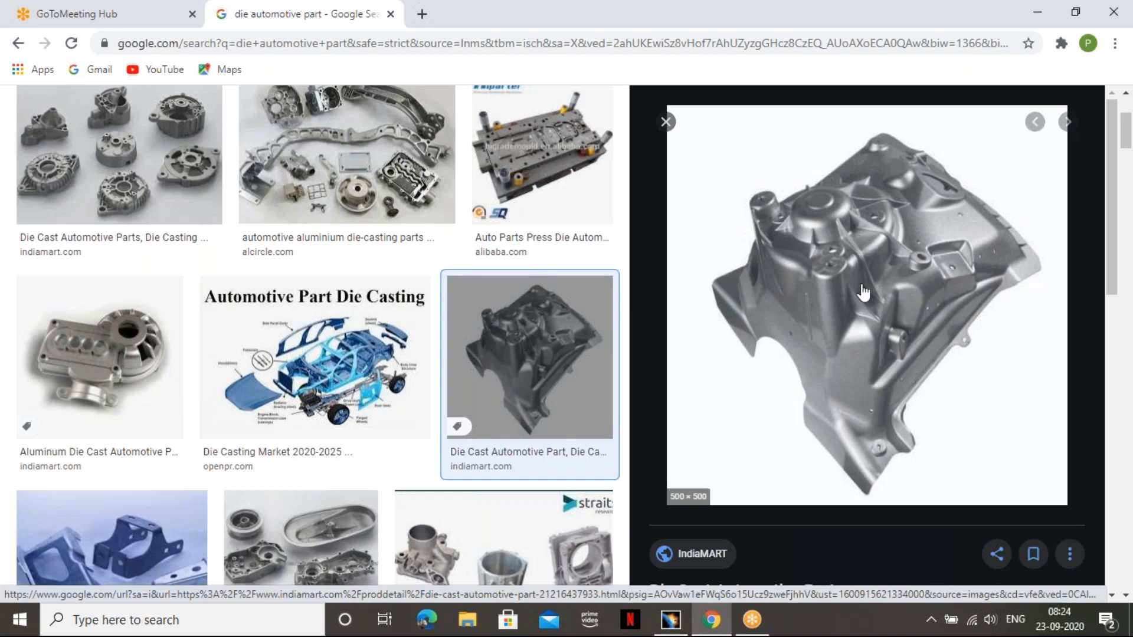
# Browse further image results and preview the automotive alternator die casting image from taiwantrade.com
pyautogui.scroll(-5, 470, 455)
pyautogui.scroll(-3, 475, 458)
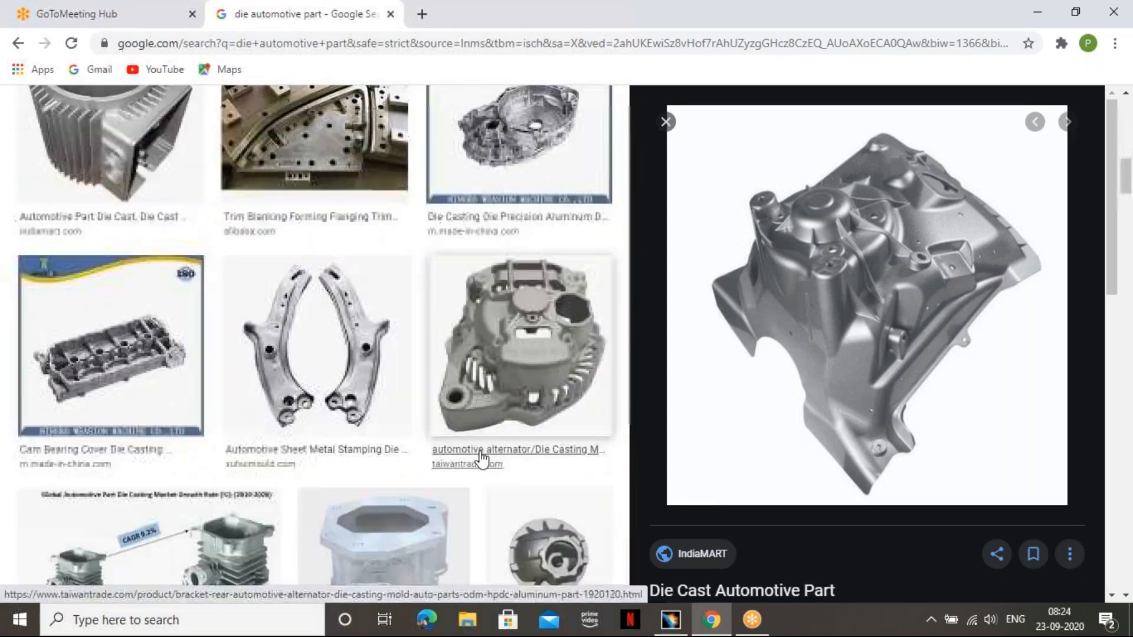
pyautogui.scroll(-4, 490, 462)
pyautogui.scroll(4, 566, 314)
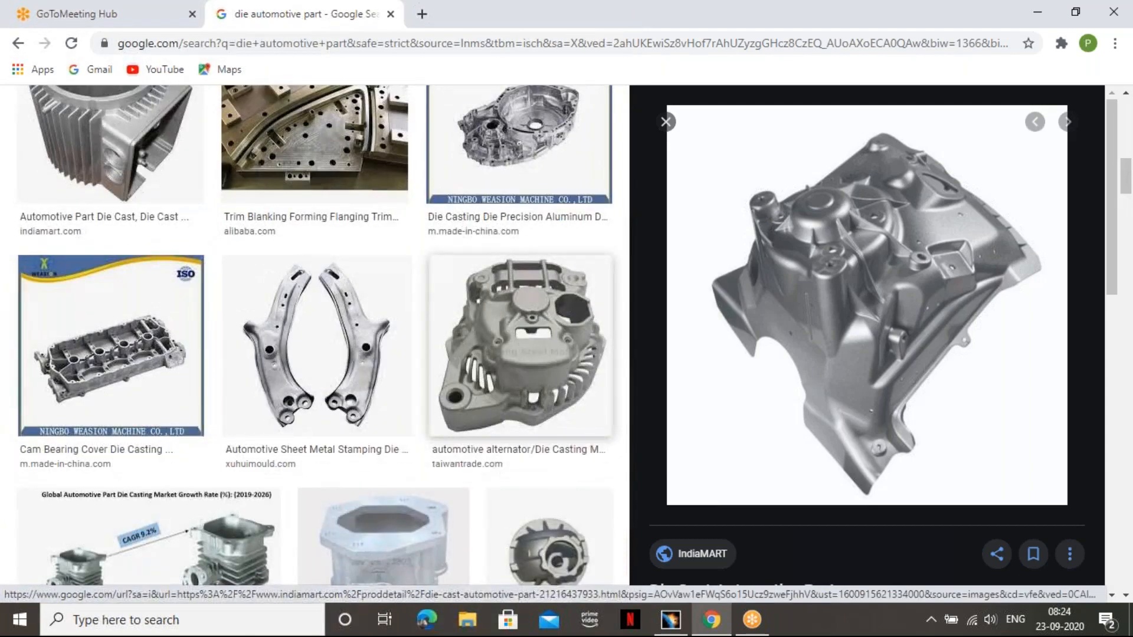
pyautogui.click(567, 319)
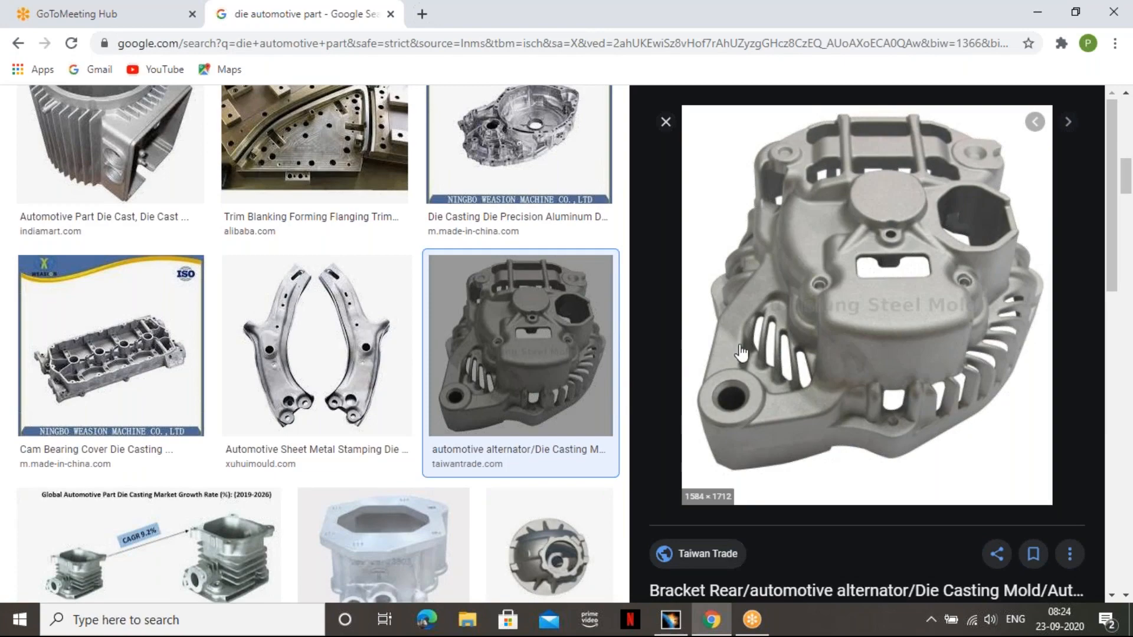
# Look through more die casting results and preview the finned cylindrical housing image from indiamart.com
pyautogui.scroll(-5, 450, 515)
pyautogui.scroll(-5, 425, 471)
pyautogui.scroll(4, 427, 469)
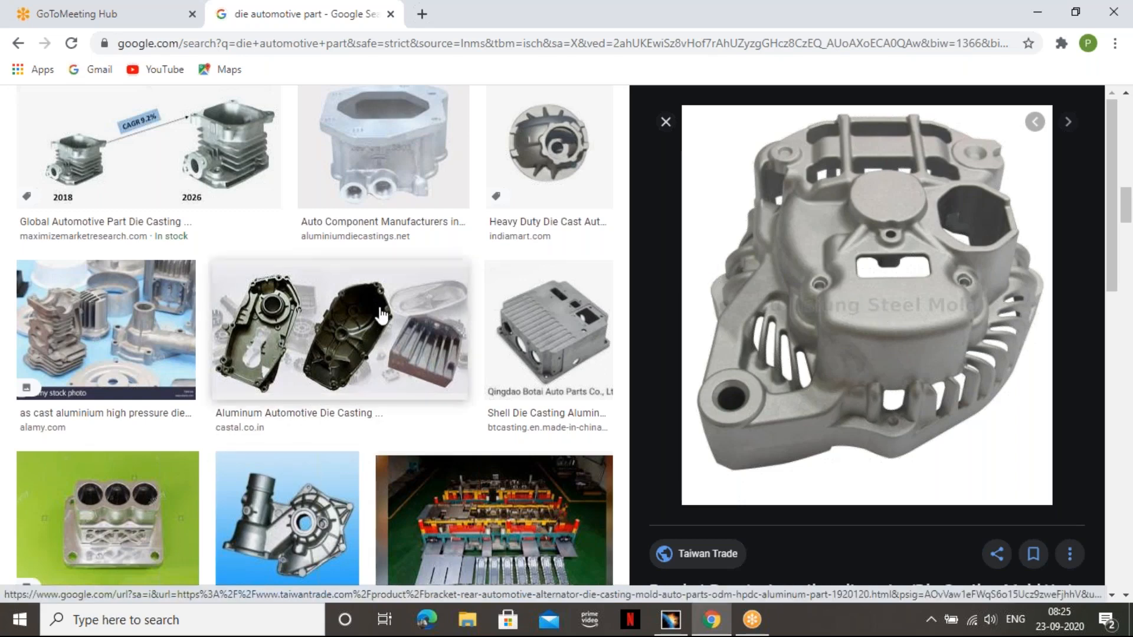
pyautogui.scroll(5, 383, 316)
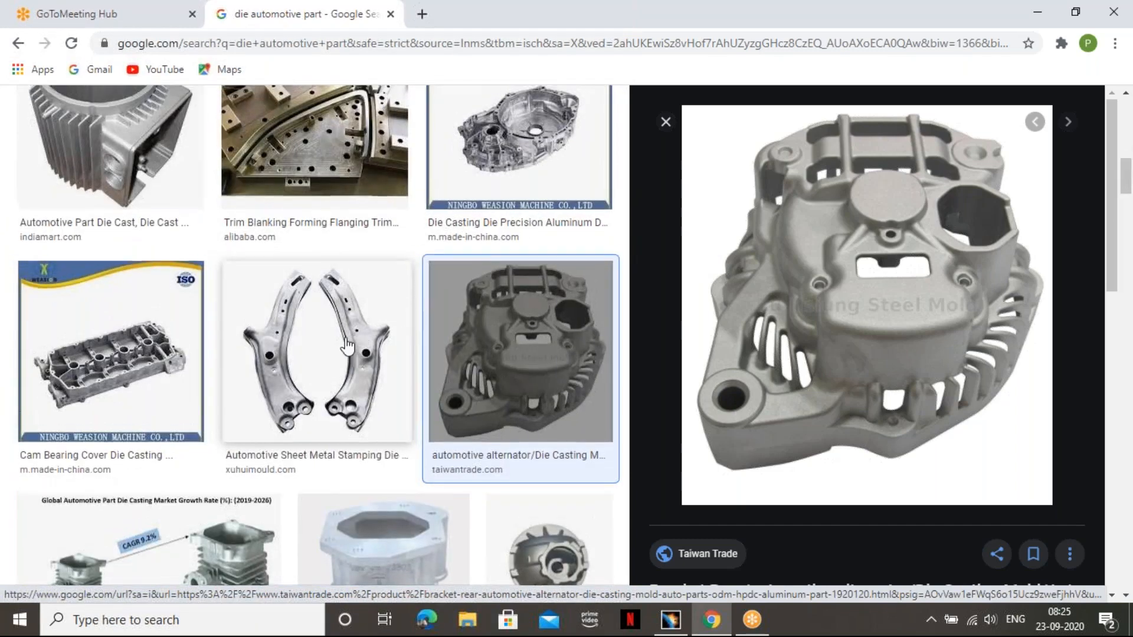
pyautogui.scroll(4, 347, 347)
pyautogui.click(109, 443)
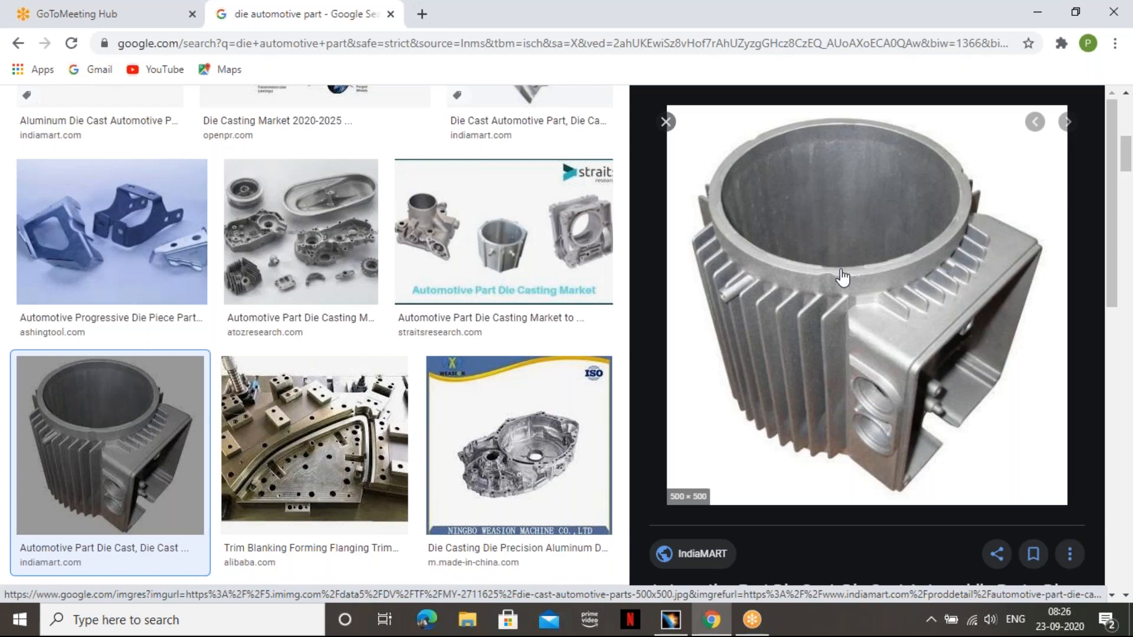
# Preview the Alibaba press die image and the alcircle.com aluminium die-casting parts image, and browse its related images
pyautogui.scroll(-3, 764, 408)
pyautogui.scroll(3, 757, 384)
pyautogui.scroll(10, 312, 331)
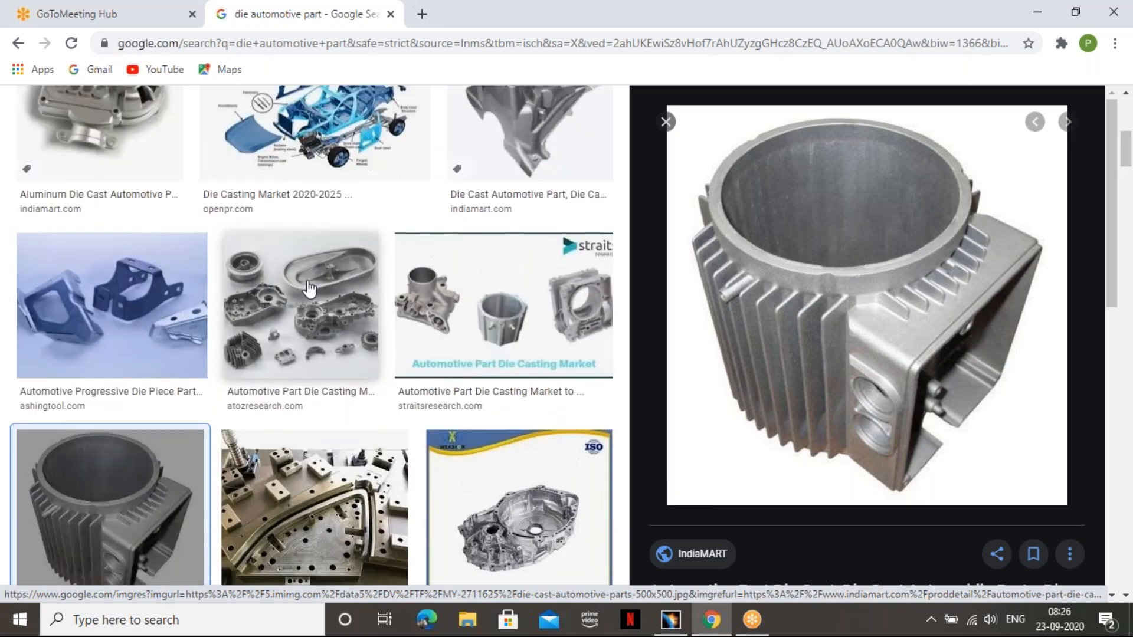
pyautogui.click(542, 354)
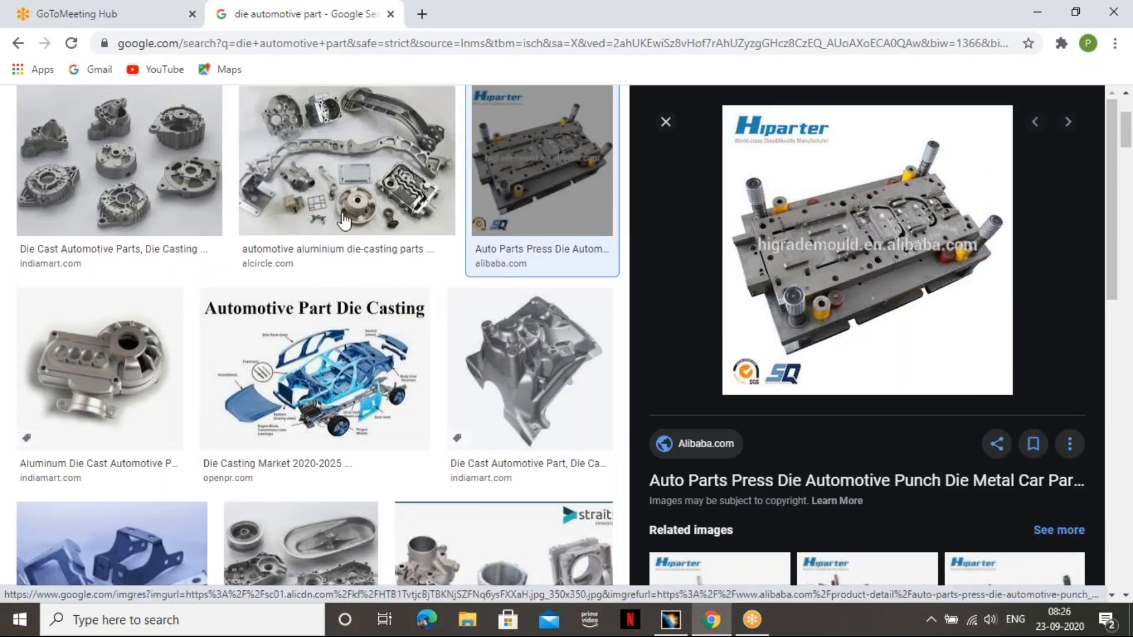
pyautogui.click(297, 177)
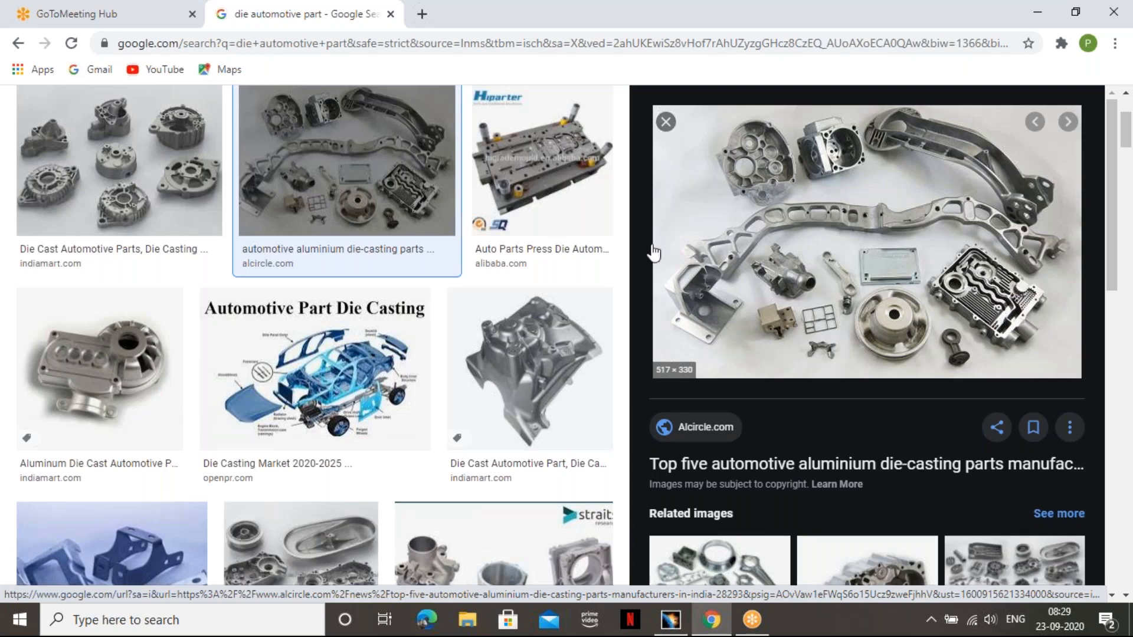
pyautogui.scroll(-9, 501, 439)
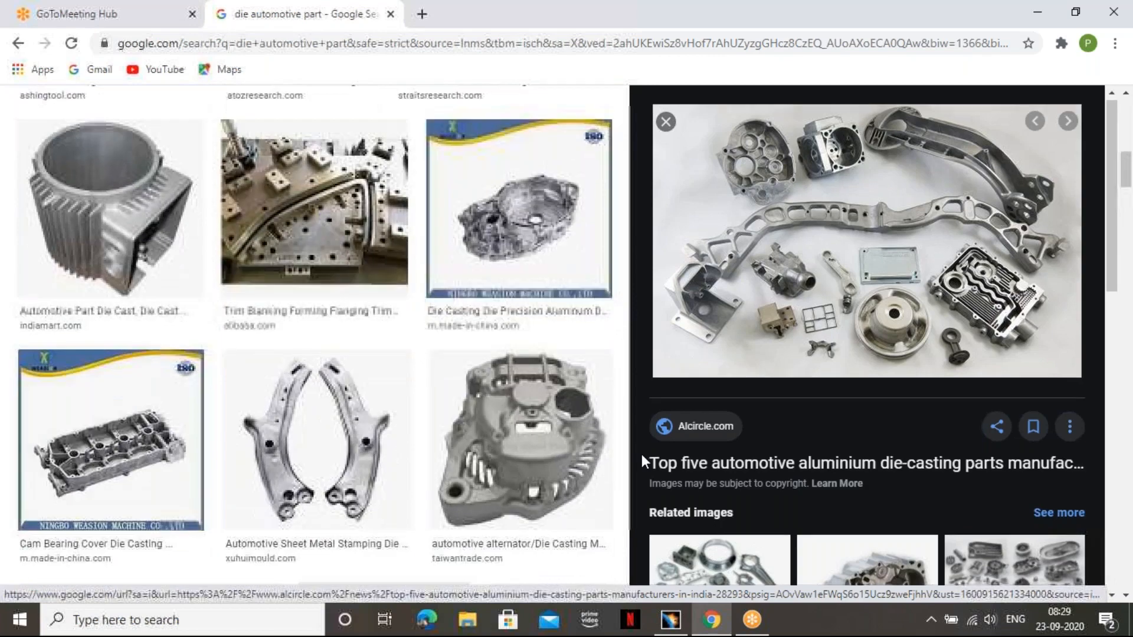
pyautogui.scroll(-10, 642, 455)
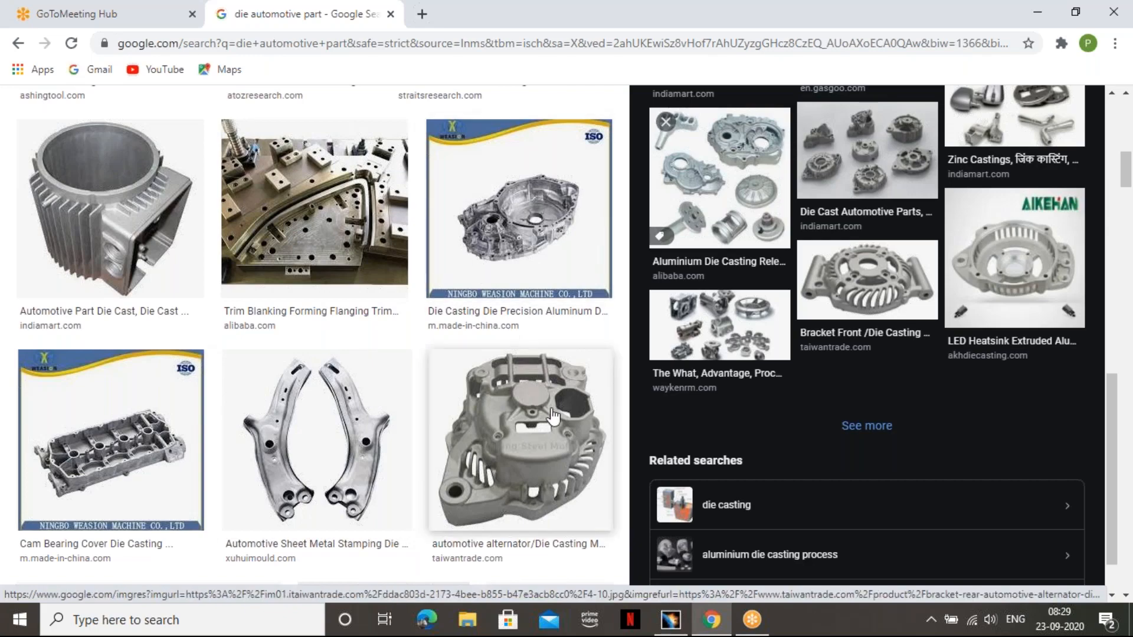
pyautogui.scroll(5, 551, 416)
pyautogui.scroll(1, 551, 417)
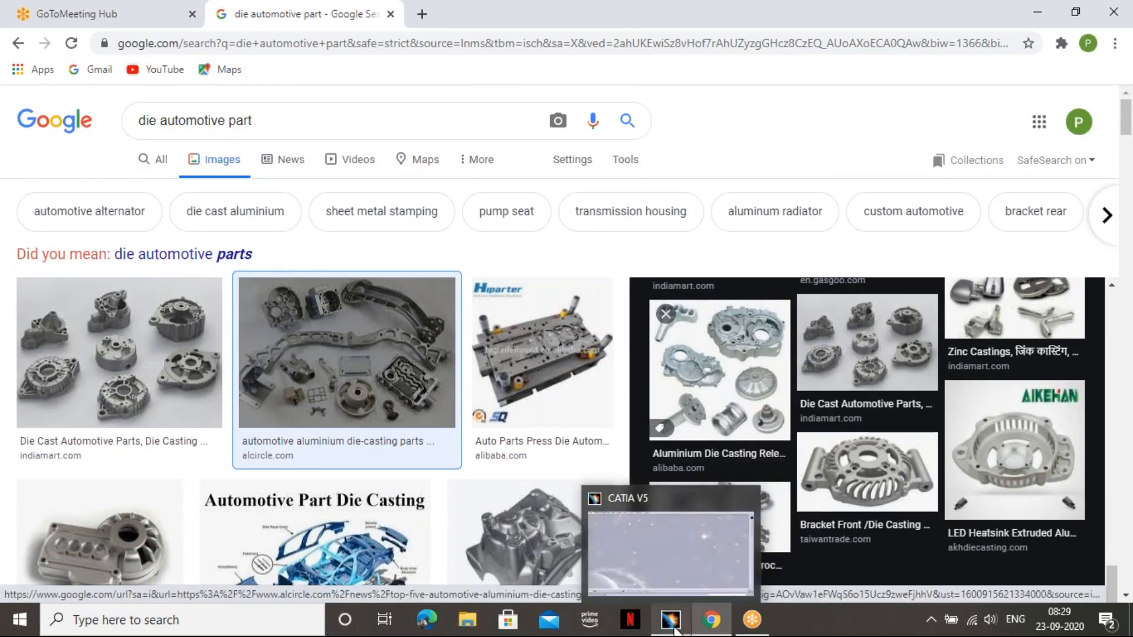
# Switch to CATIA V5 and create a new part named Part1 in the Generative Shape Design workbench
pyautogui.click(671, 620)
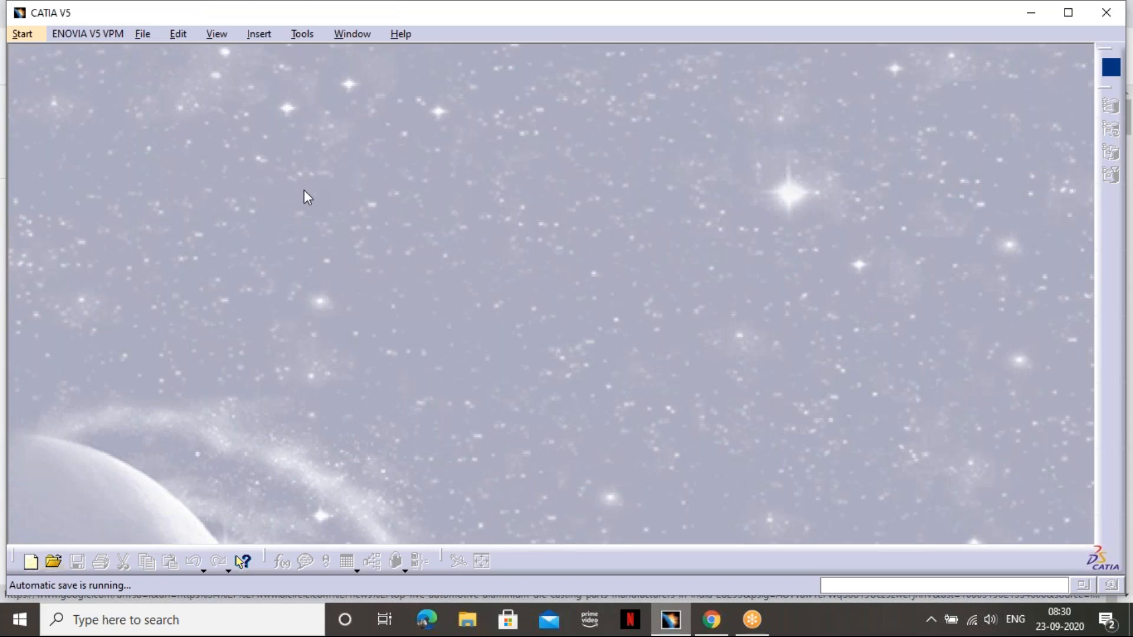
pyautogui.click(37, 33)
pyautogui.moveTo(105, 72)
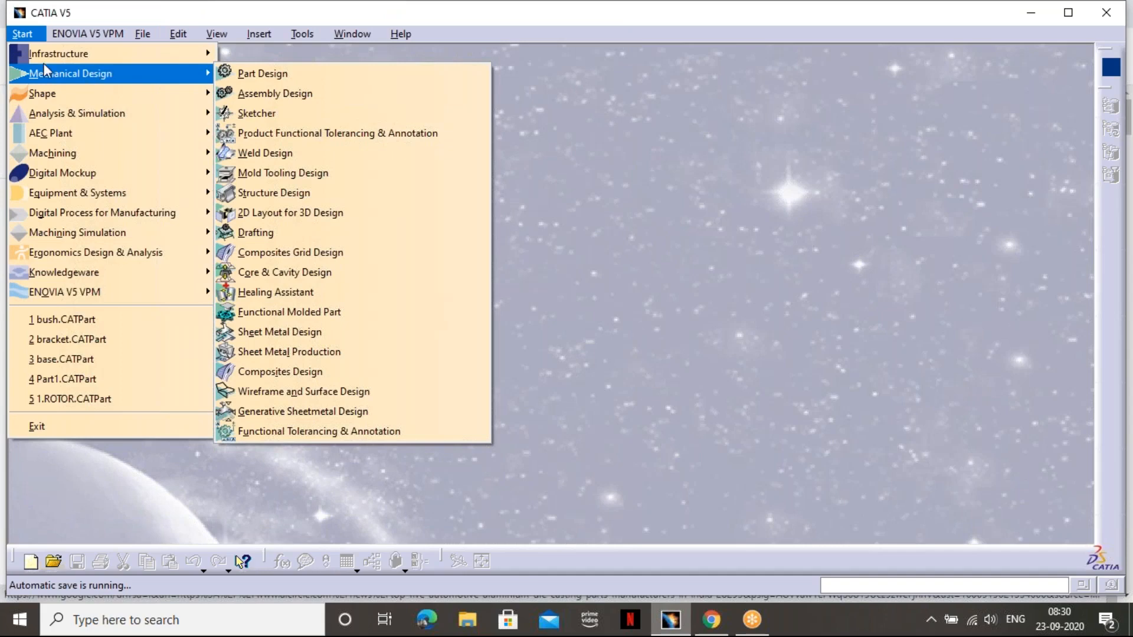
pyautogui.moveTo(89, 96)
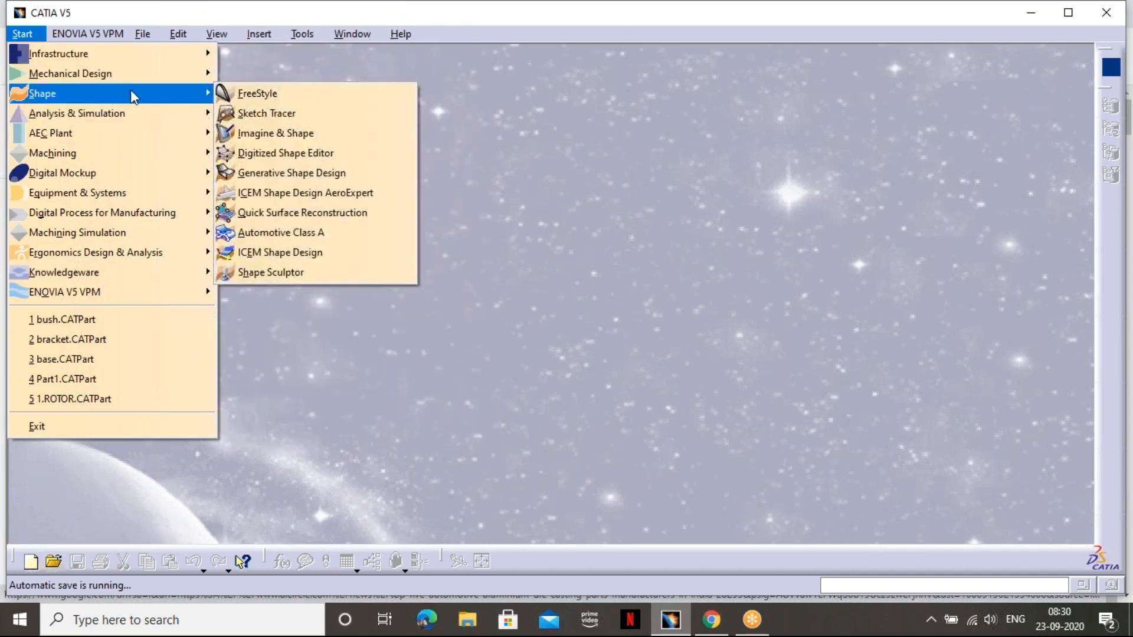
pyautogui.click(338, 175)
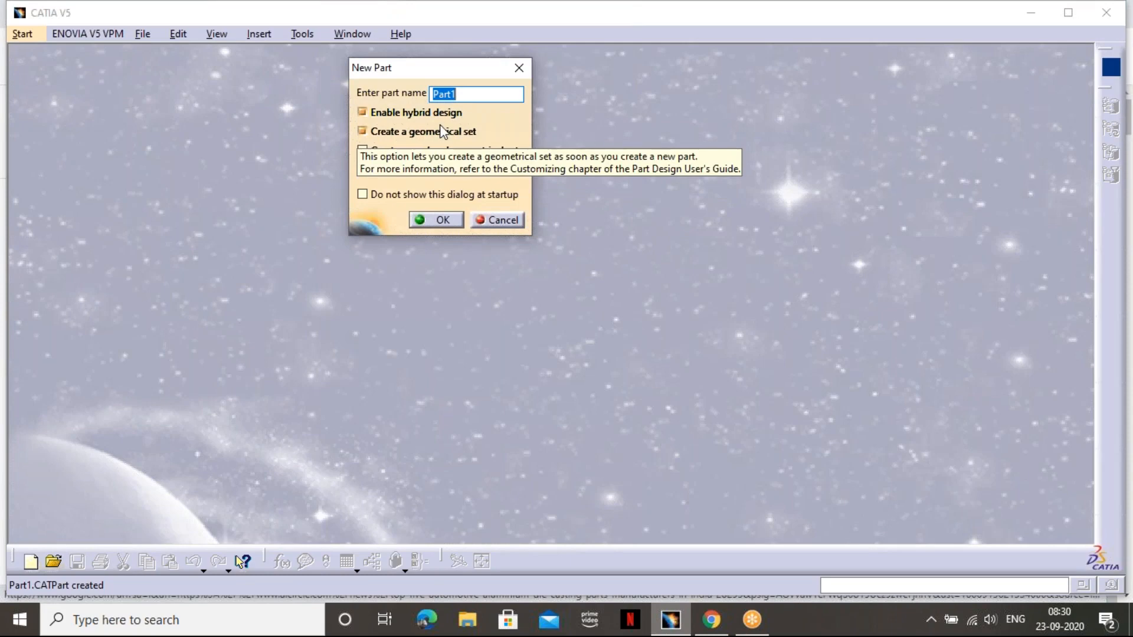
pyautogui.click(438, 219)
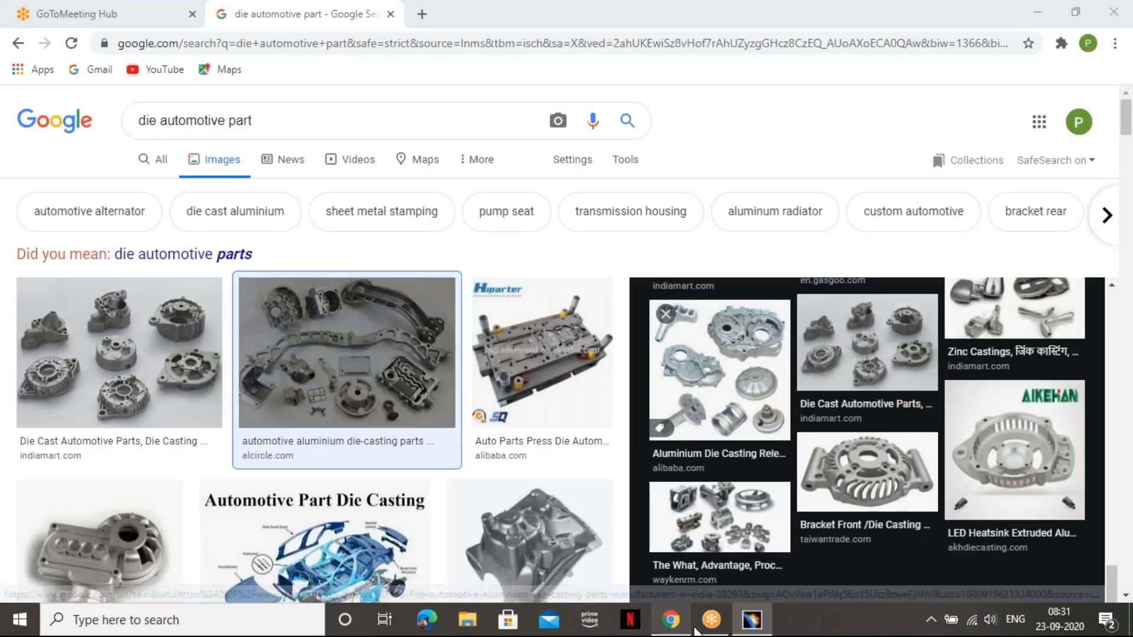
pyautogui.click(753, 622)
pyautogui.click(751, 619)
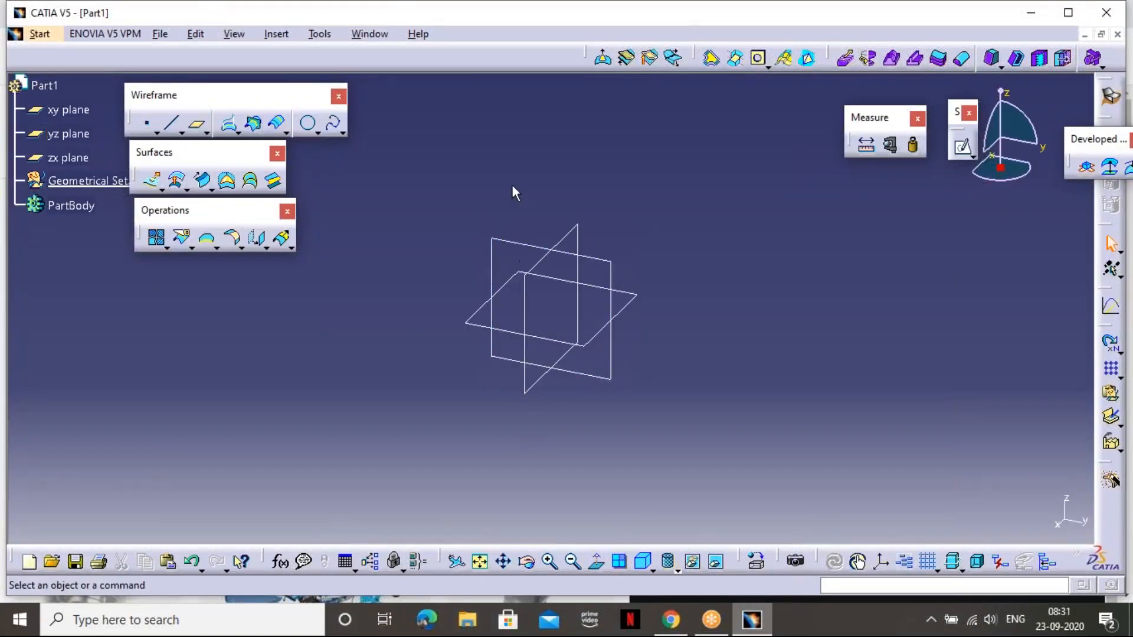
# Shift the floating Wireframe, Surfaces and Operations toolbars clear of the specification tree
pyautogui.moveTo(513, 189); pyautogui.dragTo(609, 190, button='middle')
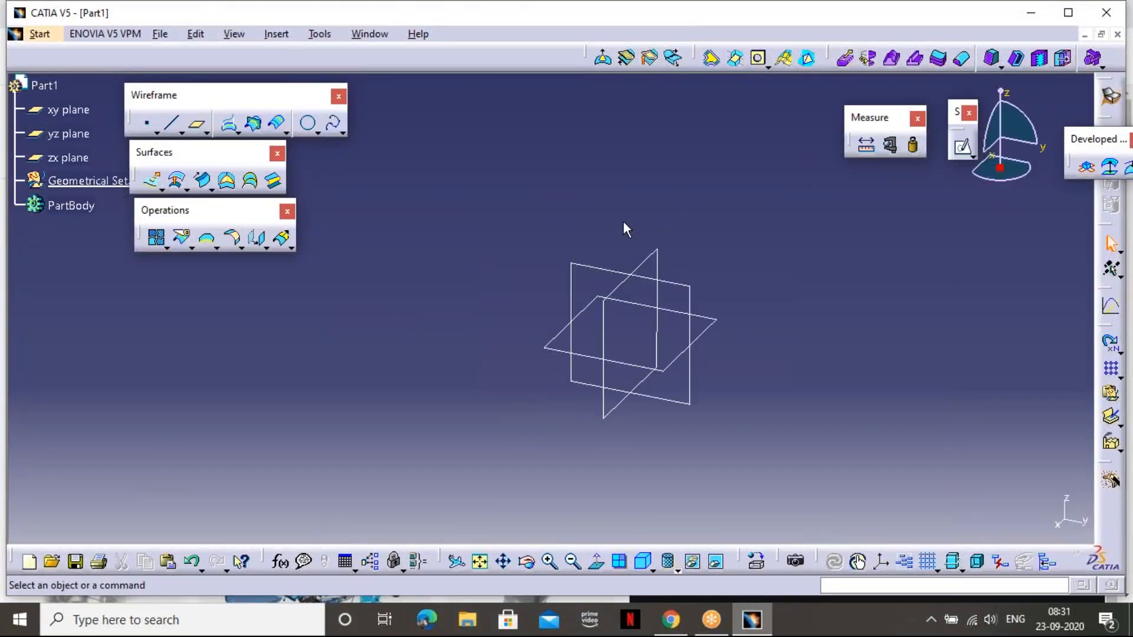
pyautogui.moveTo(270, 98); pyautogui.dragTo(299, 101)
pyautogui.moveTo(258, 158); pyautogui.dragTo(297, 164)
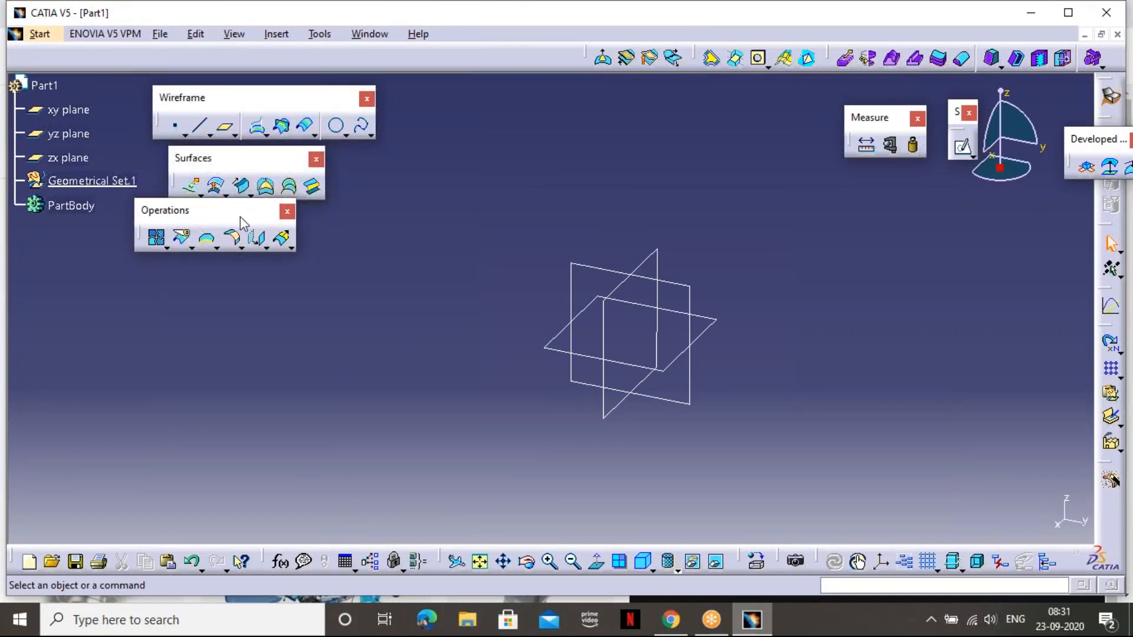
pyautogui.moveTo(244, 216); pyautogui.dragTo(290, 222)
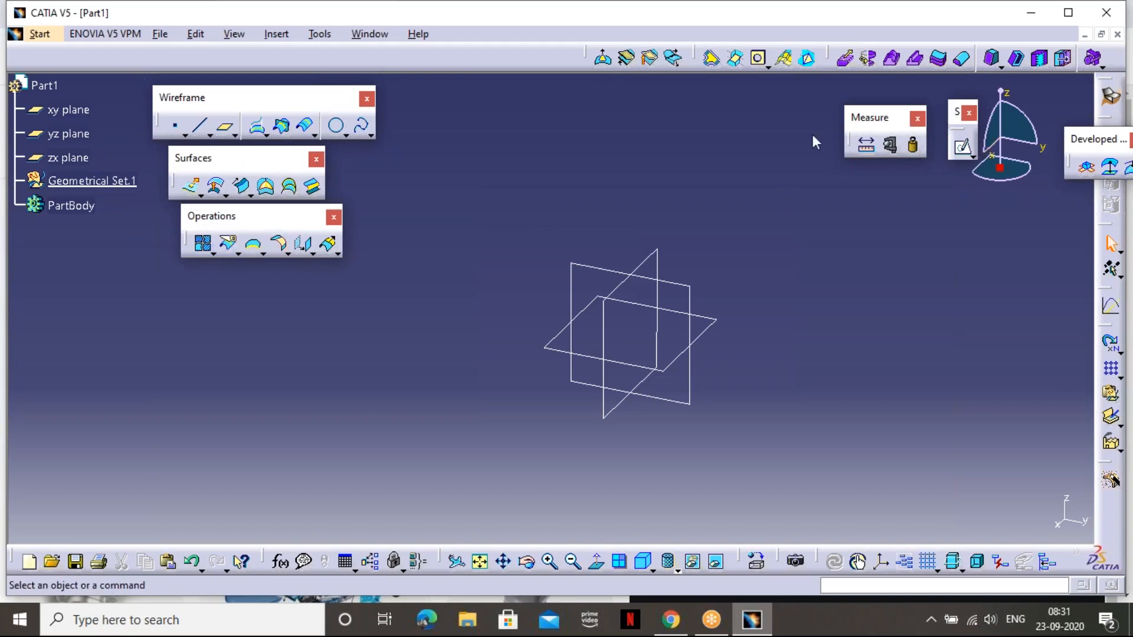
# Group the Sketcher, Measure, Advanced Surfaces, BiW Templates and Volumes toolbars as floating toolbars near the Wireframe, Surfaces and Operations toolbars
pyautogui.moveTo(955, 112); pyautogui.dragTo(357, 157)
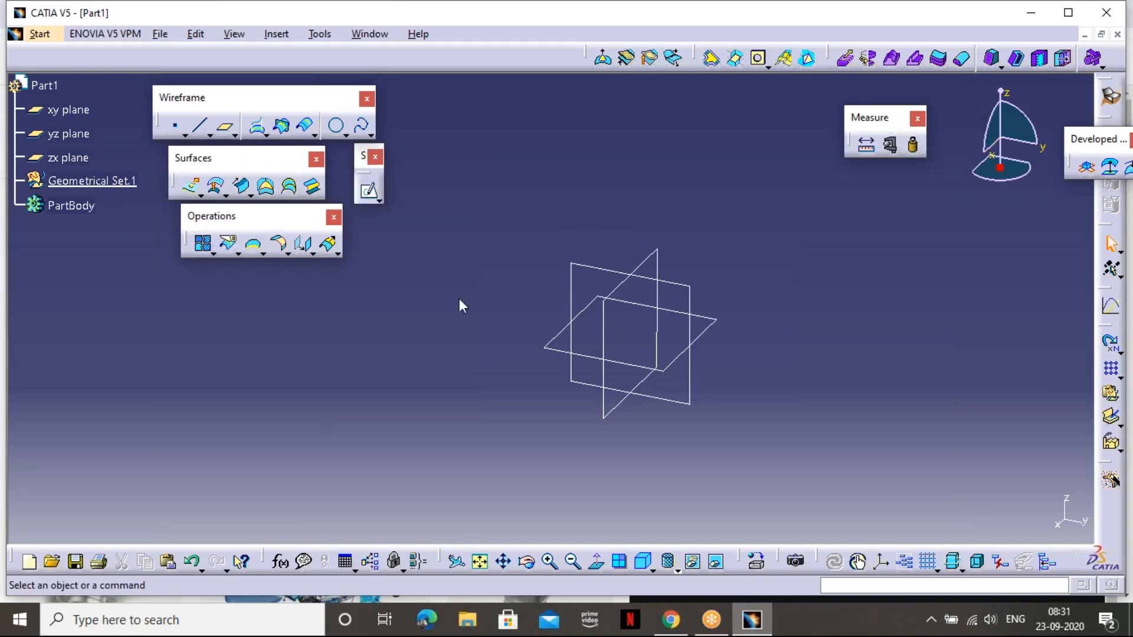
pyautogui.moveTo(882, 114); pyautogui.dragTo(201, 275)
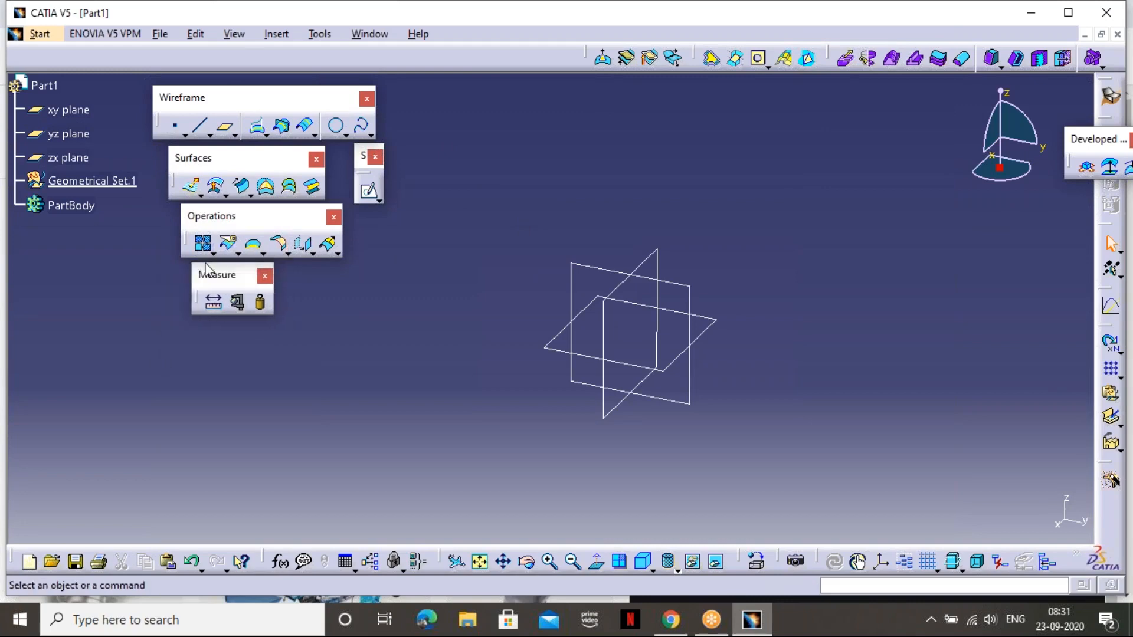
pyautogui.moveTo(592, 59); pyautogui.dragTo(357, 236)
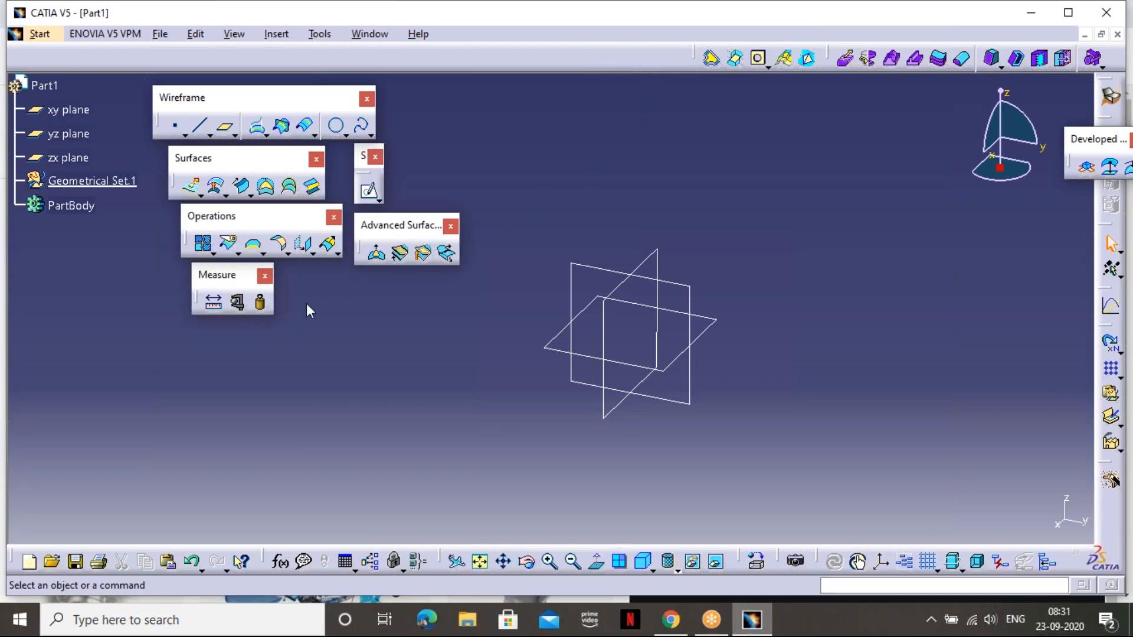
pyautogui.moveTo(306, 311); pyautogui.dragTo(310, 313)
pyautogui.moveTo(830, 61); pyautogui.dragTo(437, 148)
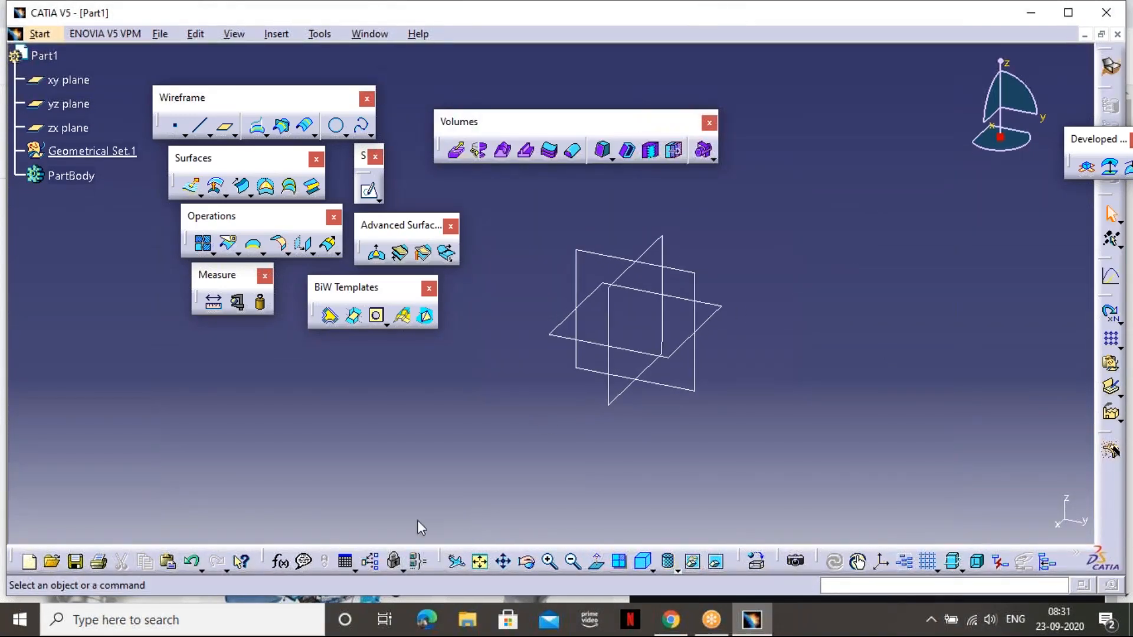
# Undock the View toolbar, dock it again beside the Standard toolbar, and rearrange the neighbouring docked toolbars
pyautogui.moveTo(443, 560); pyautogui.dragTo(531, 529)
pyautogui.moveTo(498, 447); pyautogui.dragTo(377, 382)
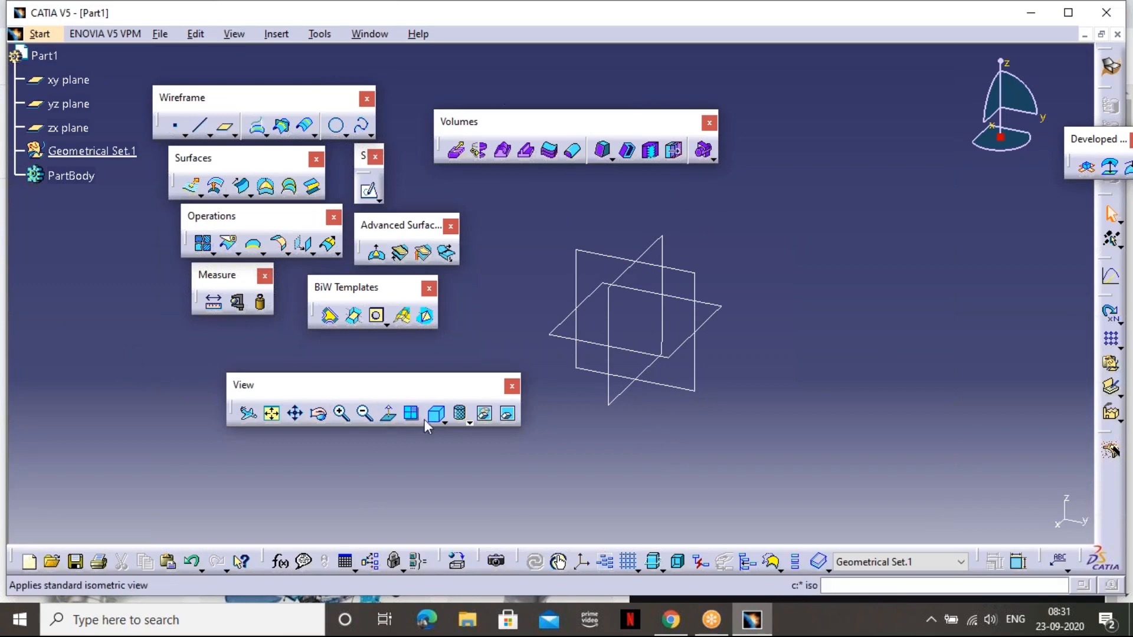
pyautogui.moveTo(429, 399); pyautogui.dragTo(588, 549)
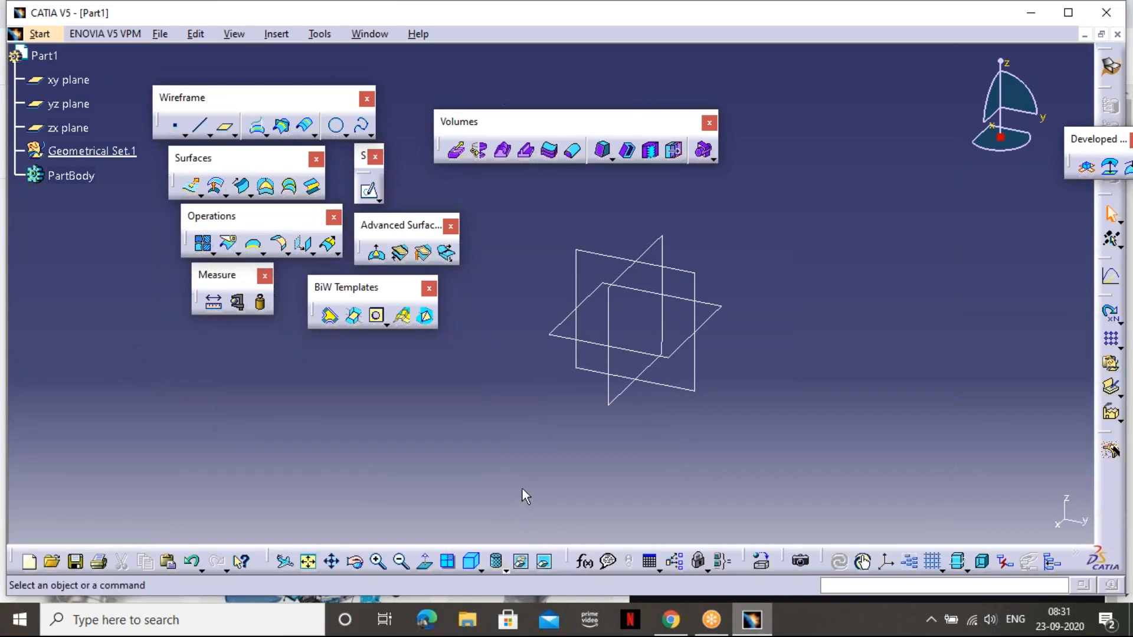
pyautogui.moveTo(751, 560); pyautogui.dragTo(621, 486)
pyautogui.moveTo(715, 522); pyautogui.dragTo(772, 546)
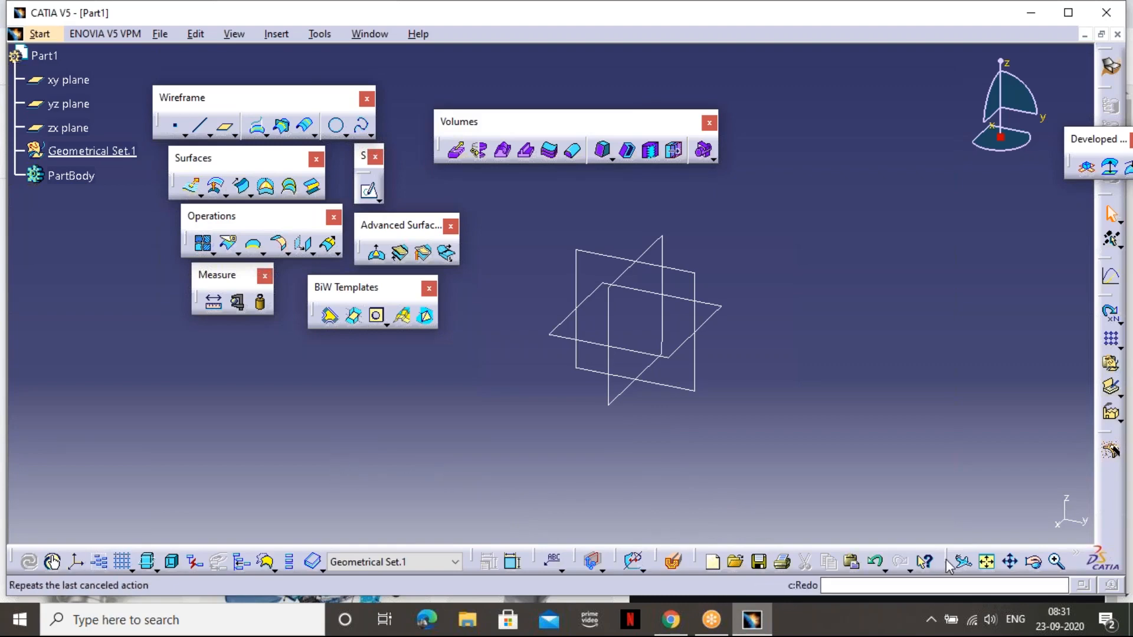
# Dock the Wireframe, Surfaces, Operations, Advanced Surfaces, BiW Templates and Volumes toolbars in one row beneath the menu bar
pyautogui.click(423, 552)
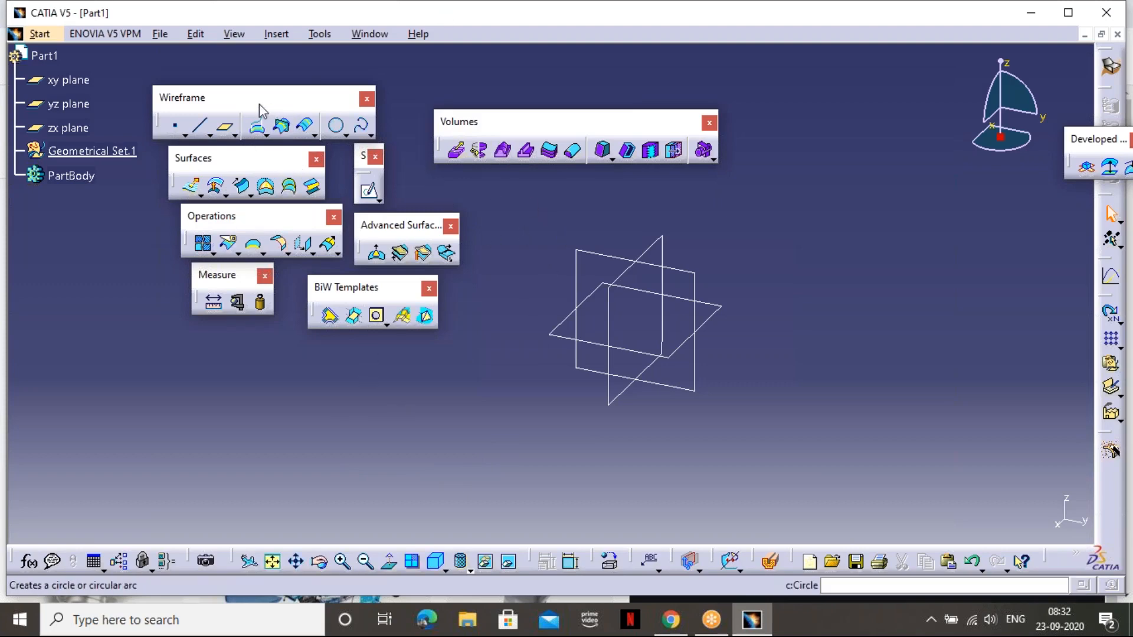
pyautogui.moveTo(93, 26); pyautogui.dragTo(105, 27)
pyautogui.moveTo(336, 59); pyautogui.dragTo(332, 51)
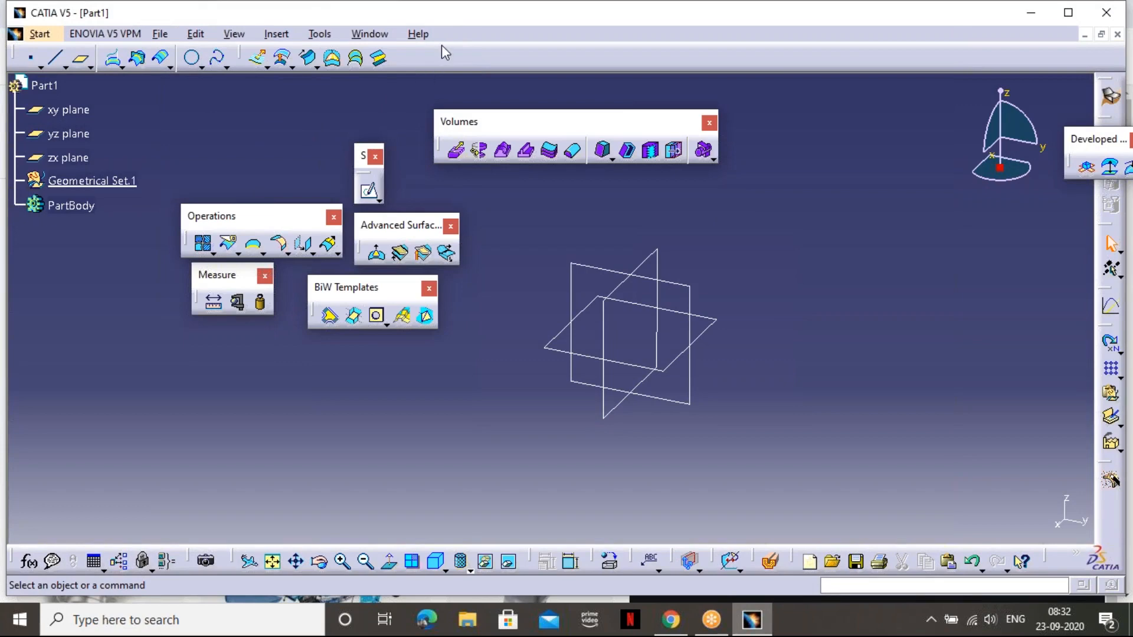
pyautogui.moveTo(211, 216); pyautogui.dragTo(437, 56)
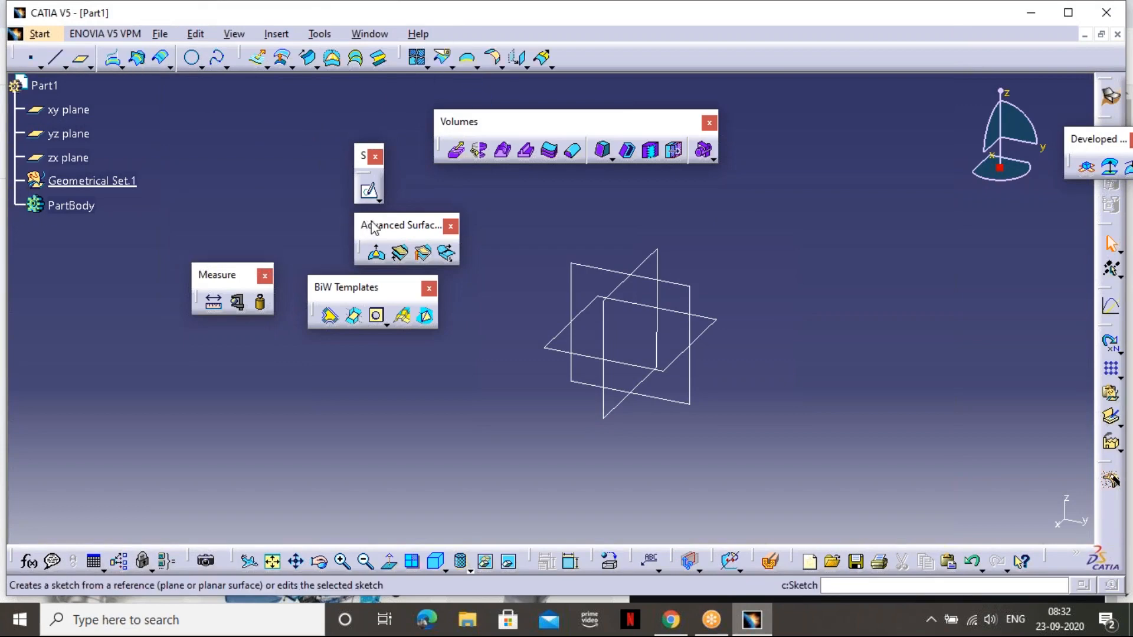
pyautogui.moveTo(582, 51); pyautogui.dragTo(581, 52)
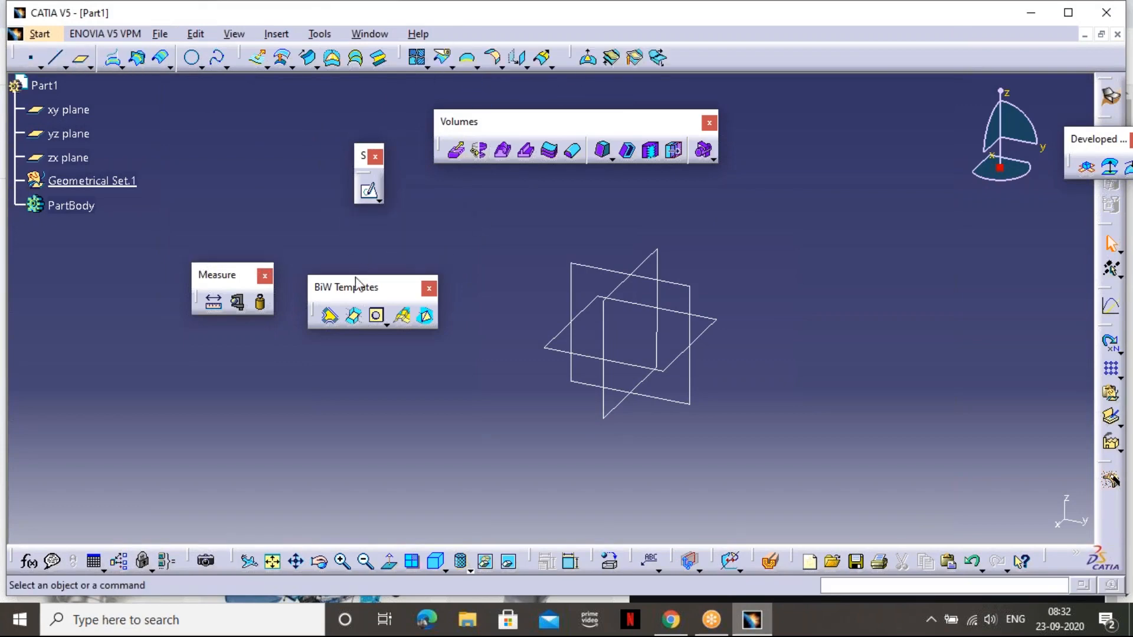
pyautogui.moveTo(731, 45); pyautogui.dragTo(732, 47)
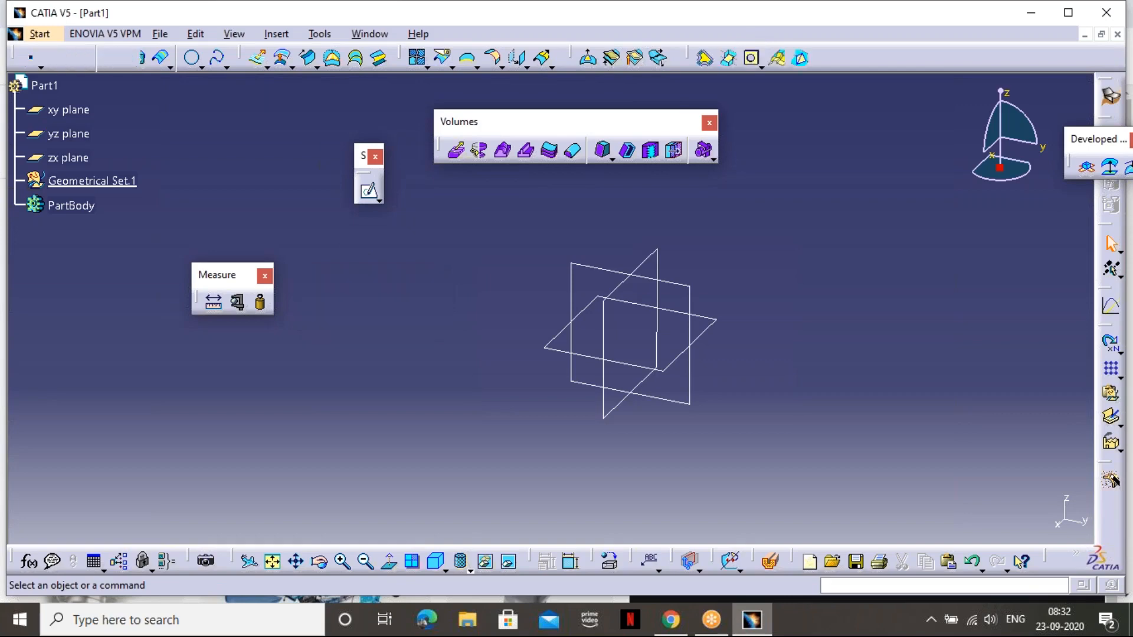
pyautogui.moveTo(922, 56); pyautogui.dragTo(916, 48)
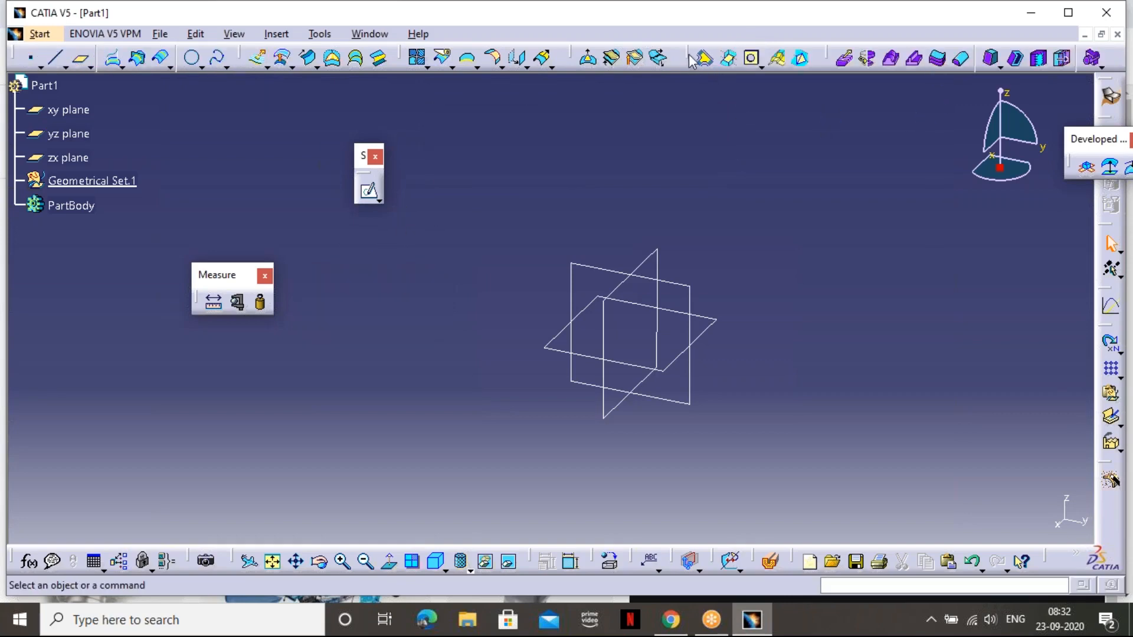
pyautogui.moveTo(685, 51); pyautogui.dragTo(678, 51)
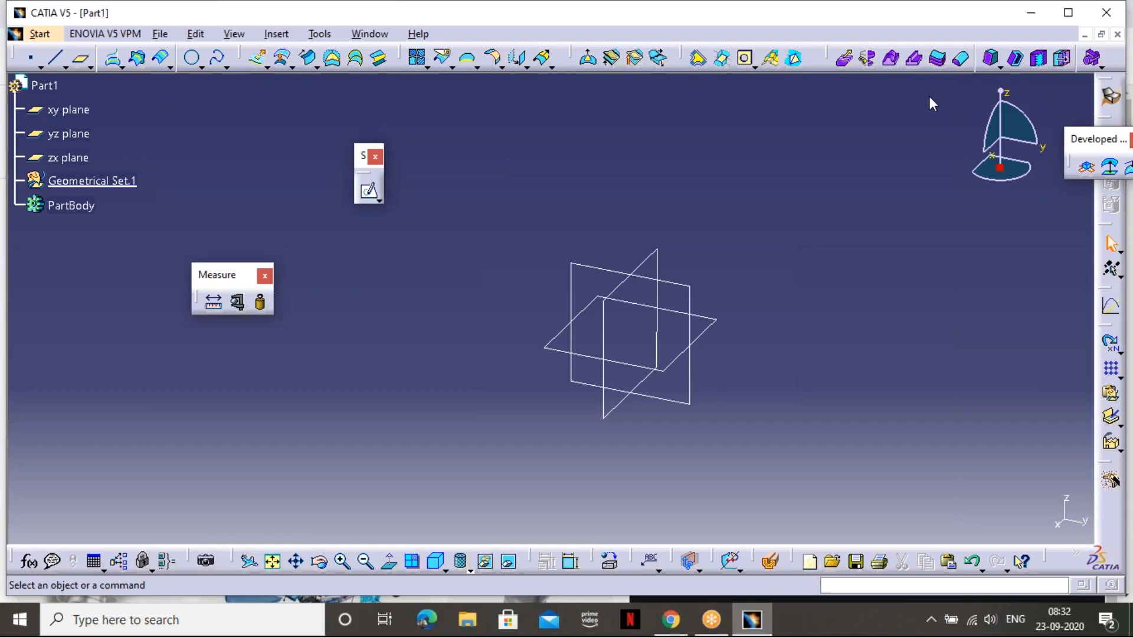
# Move the floating Sketcher toolbar beside the compass and dock the Measure toolbar alongside the View and Standard tools
pyautogui.moveTo(932, 96); pyautogui.dragTo(934, 94)
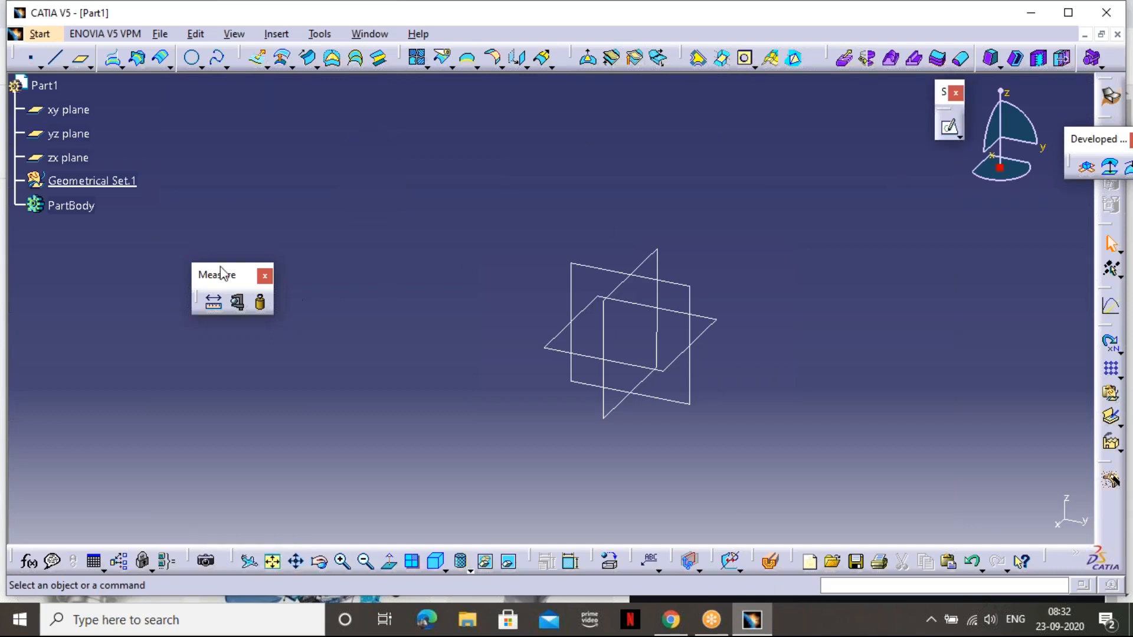
pyautogui.moveTo(1036, 433); pyautogui.dragTo(1073, 538)
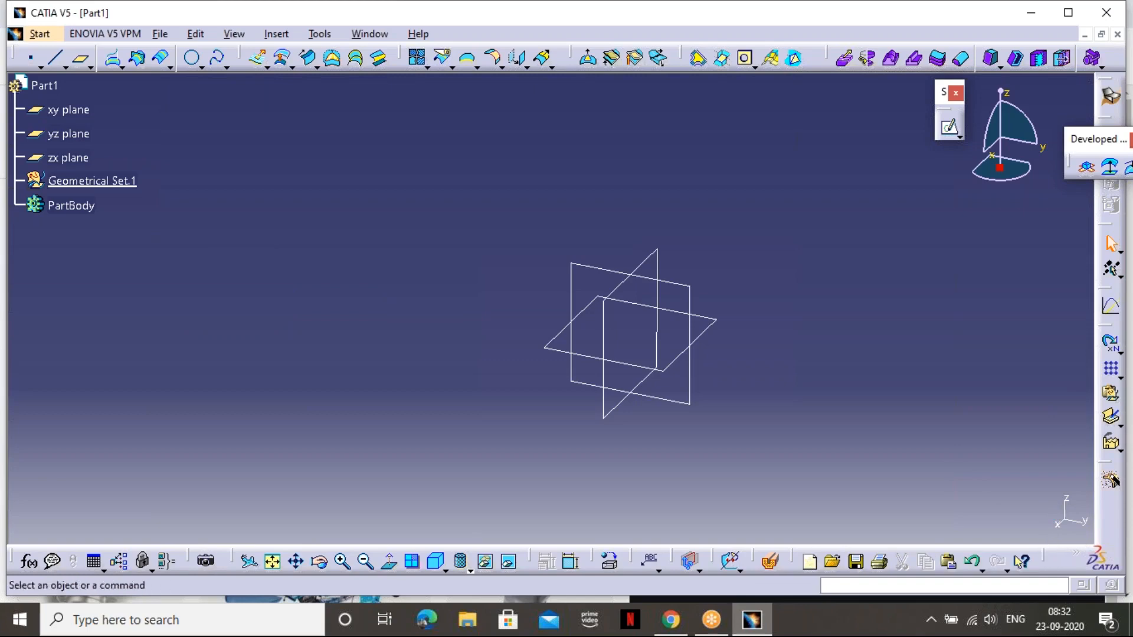
pyautogui.moveTo(794, 556); pyautogui.dragTo(896, 560)
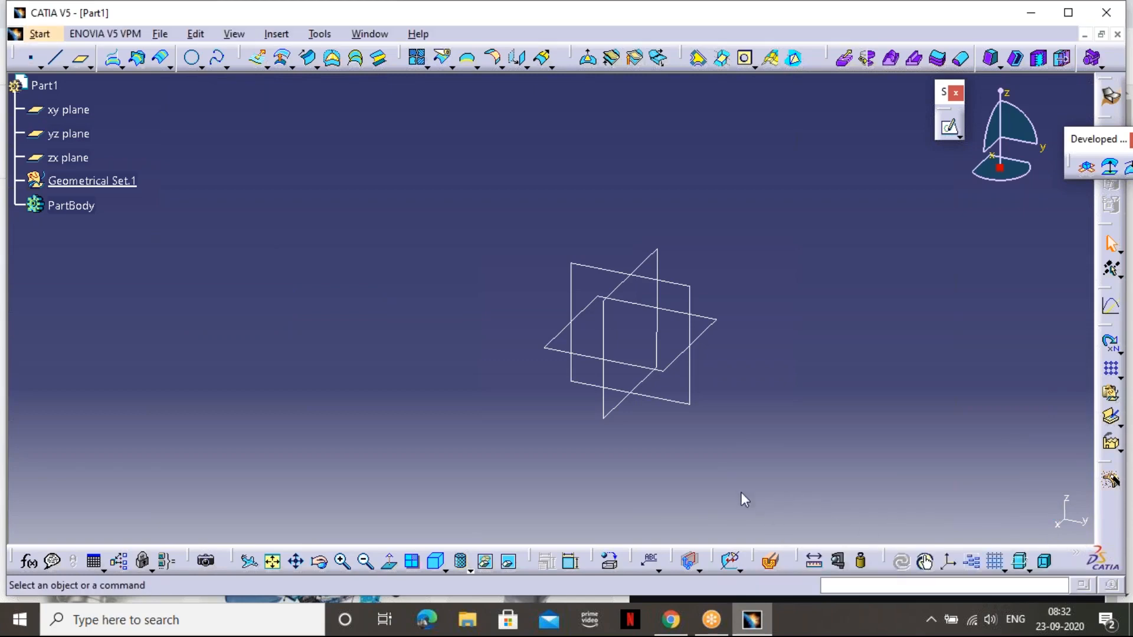
# Undock the Tools toolbar and close it
pyautogui.moveTo(642, 505); pyautogui.dragTo(633, 509)
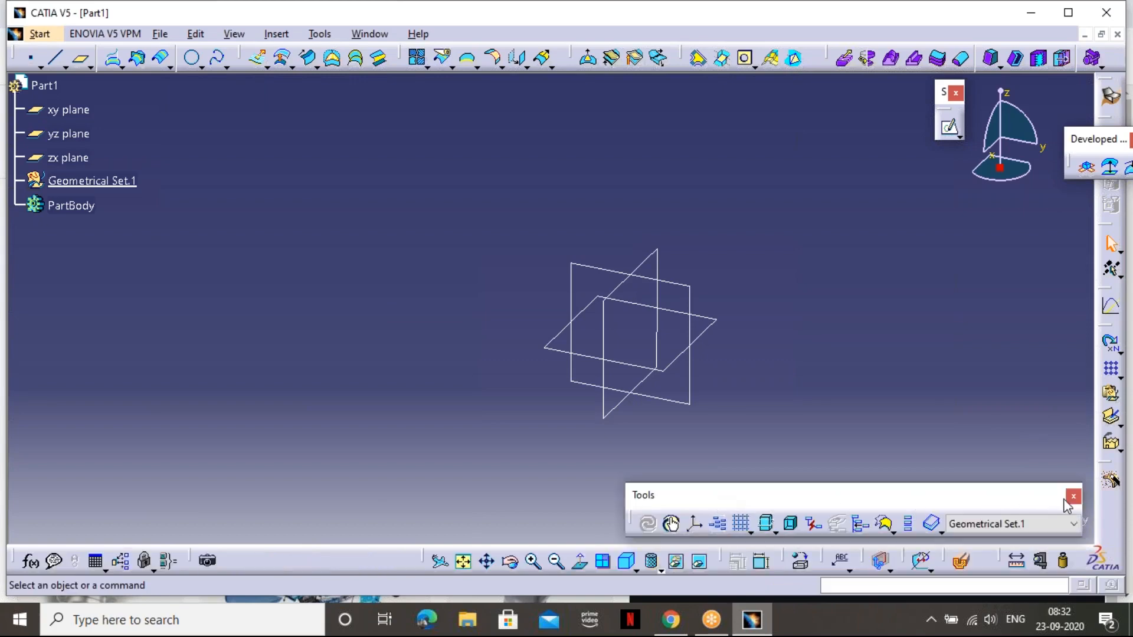
pyautogui.click(1073, 497)
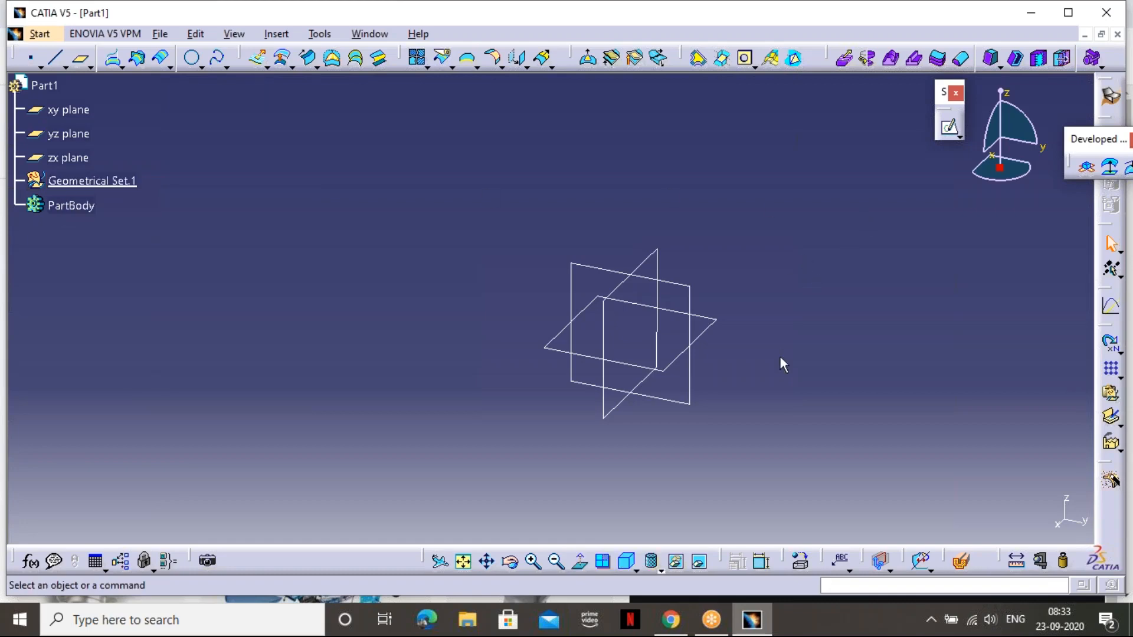
# Switch to the isometric view and hide the xy, yz and zx reference planes
pyautogui.moveTo(782, 364); pyautogui.dragTo(667, 341, button='middle')
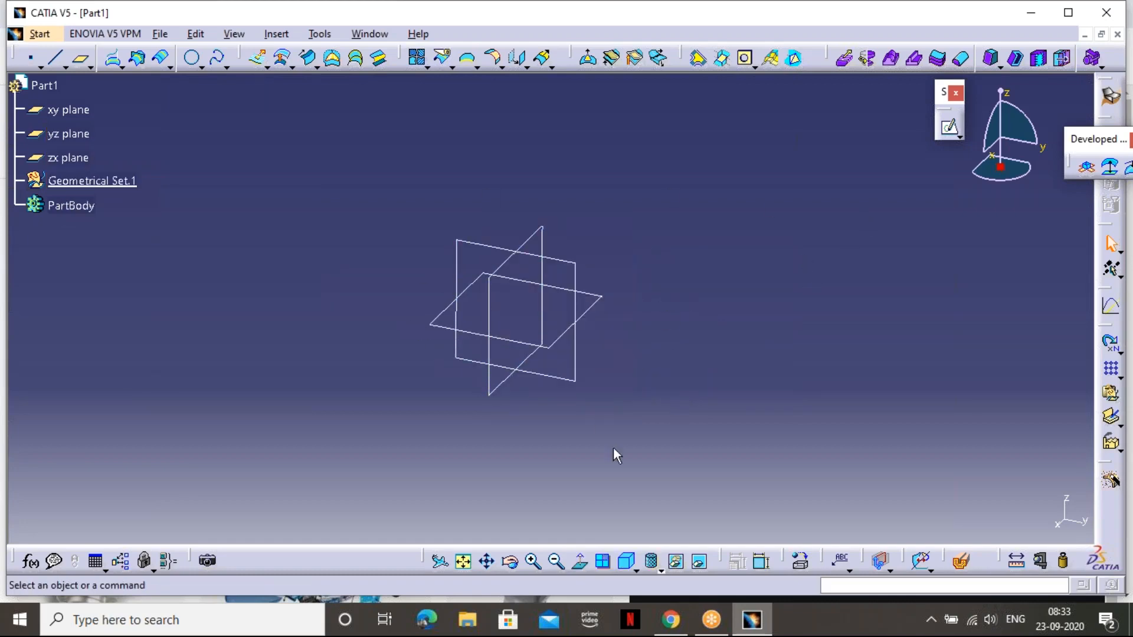
pyautogui.click(626, 560)
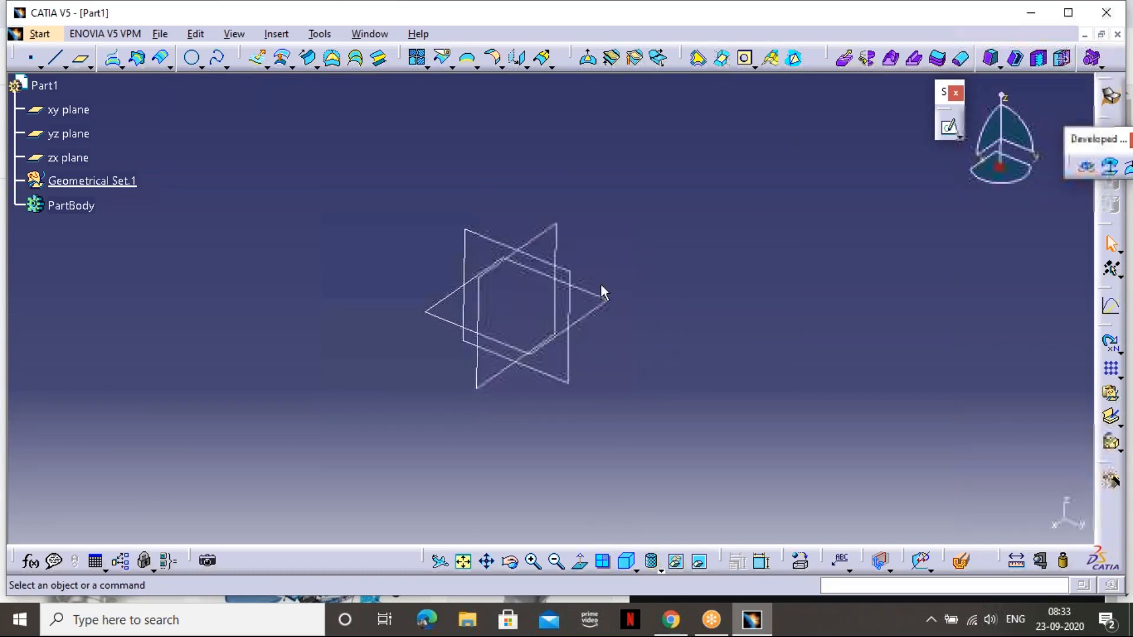
pyautogui.moveTo(796, 137); pyautogui.dragTo(285, 385)
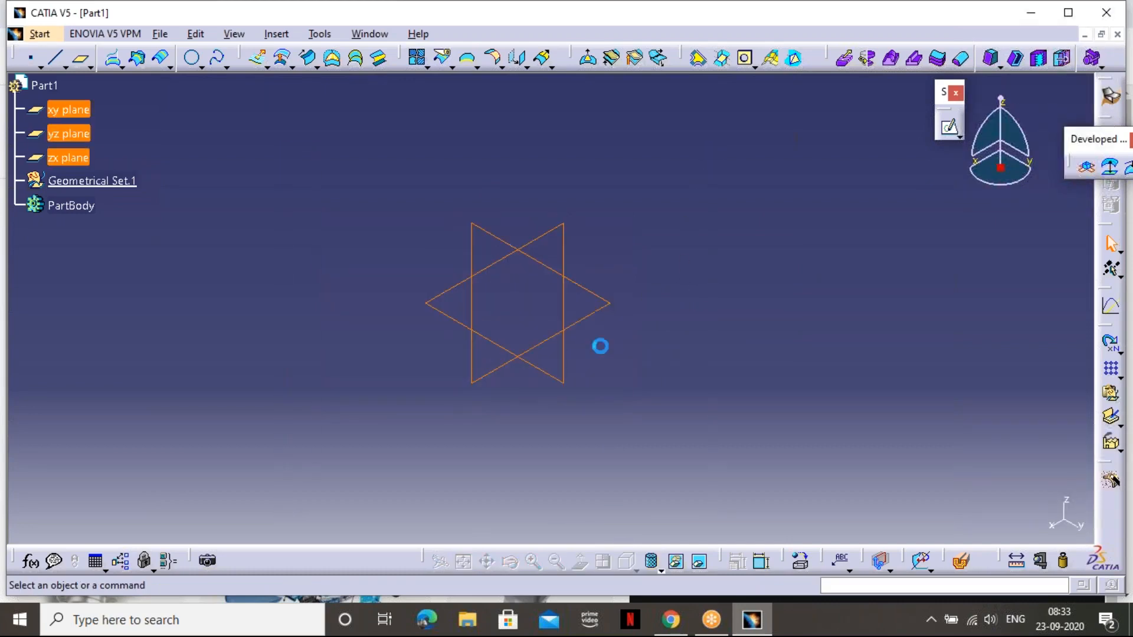
pyautogui.rightClick(559, 267)
pyautogui.click(599, 314)
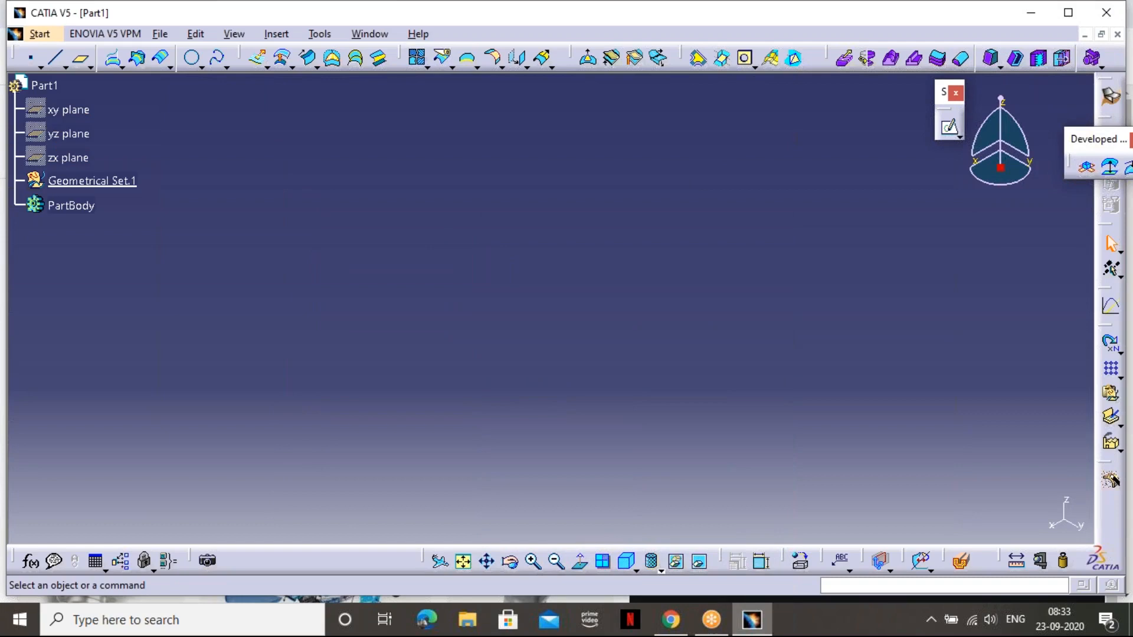
# Insert a Standard axis system at the default origin and undock the Wireframe toolbar beside the specification tree
pyautogui.click(276, 34)
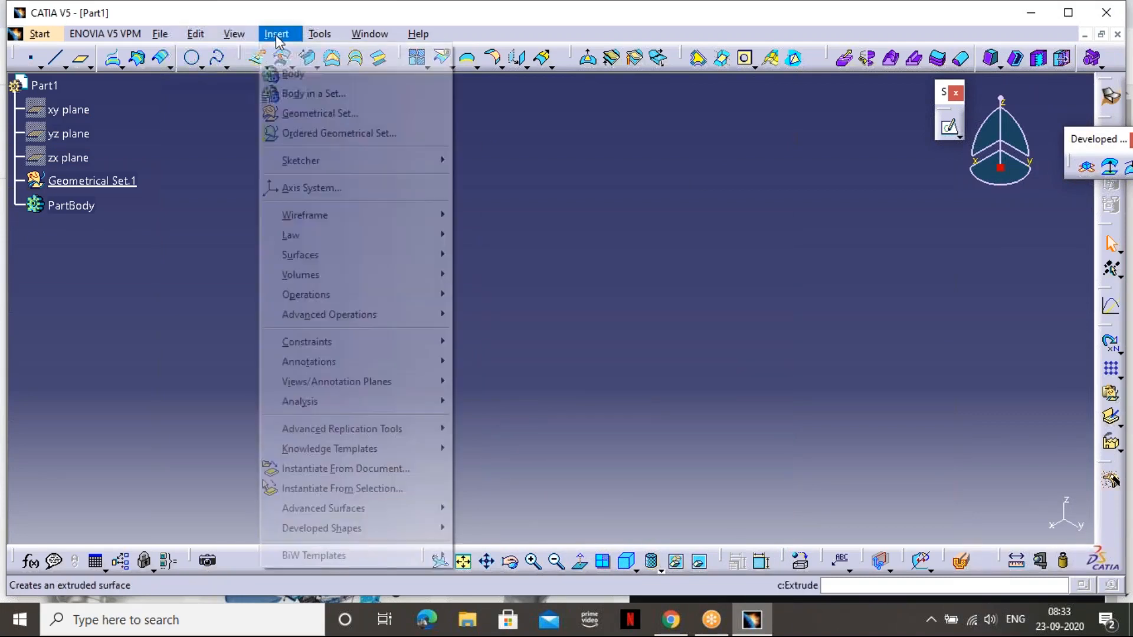
pyautogui.click(388, 190)
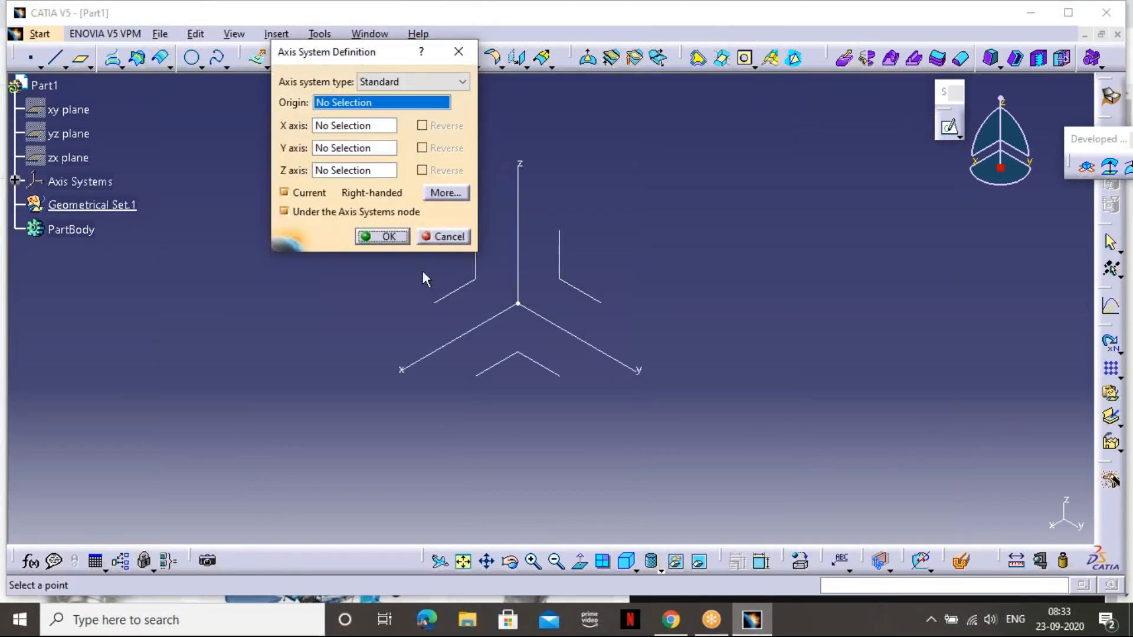
pyautogui.click(402, 240)
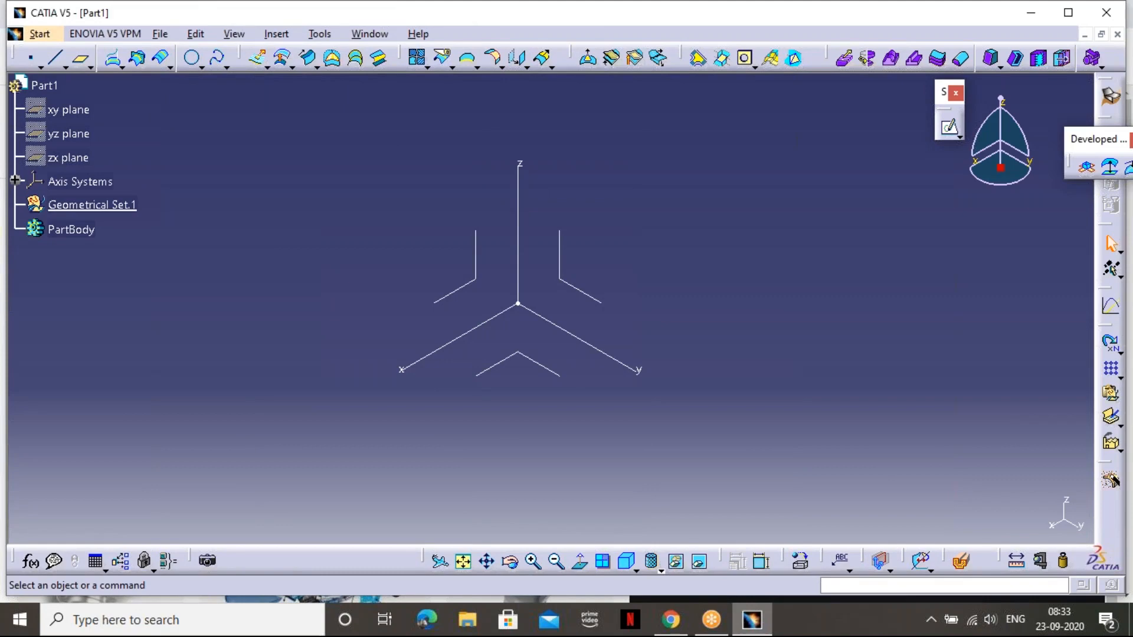
pyautogui.moveTo(85, 103); pyautogui.dragTo(263, 106)
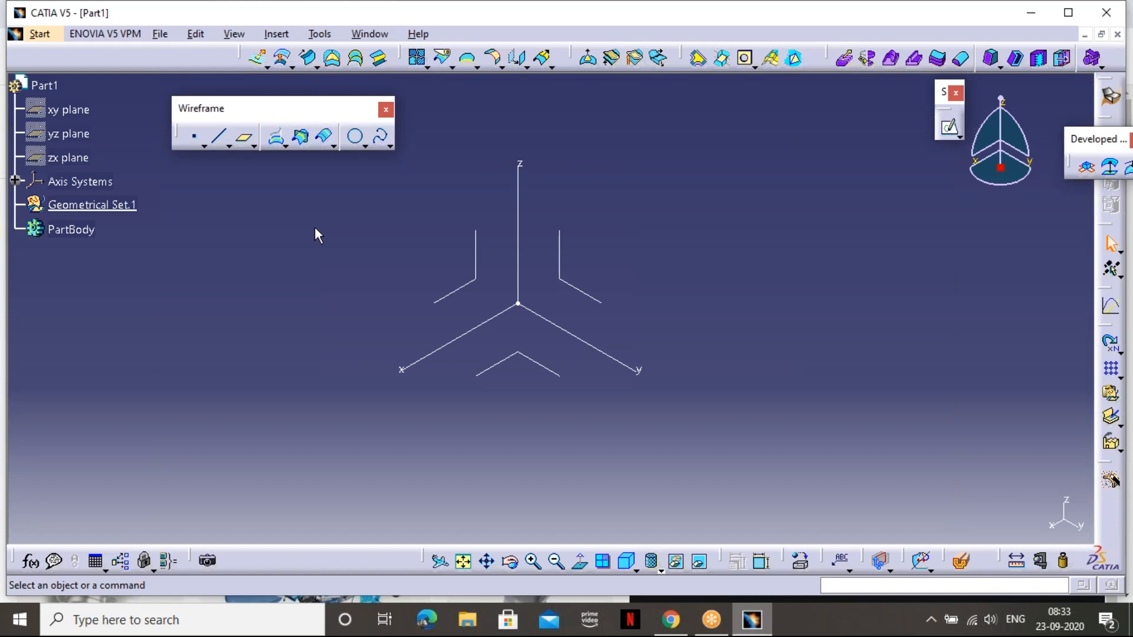
# Create a positioned sketch on the axis system's XY plane with the H and V axes swapped and V reversed
pyautogui.click(960, 137)
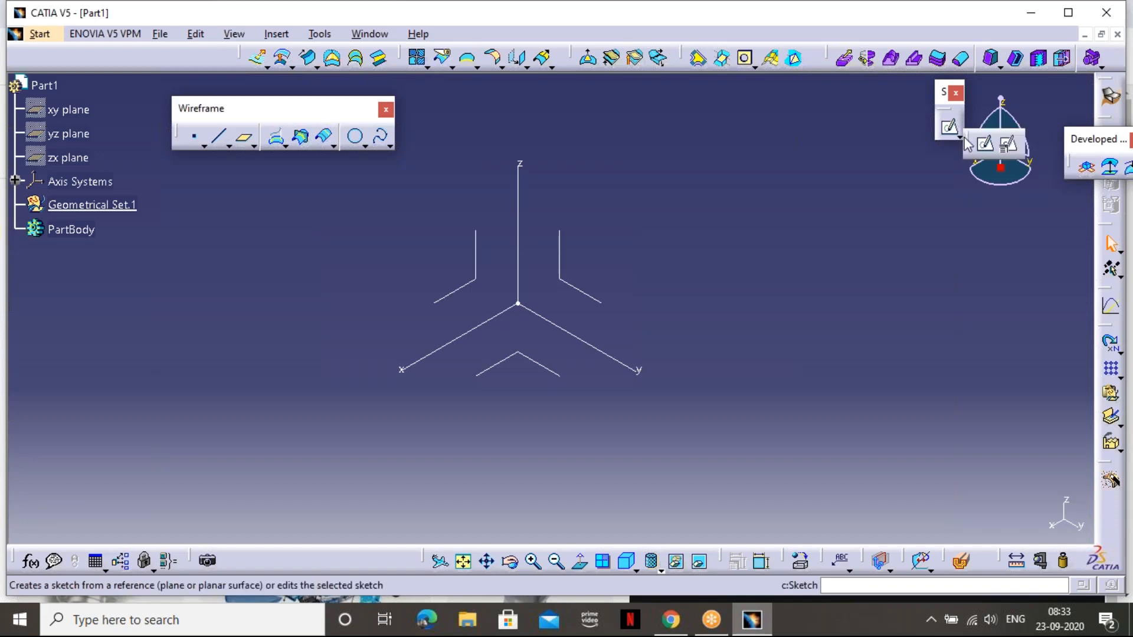
pyautogui.click(1010, 145)
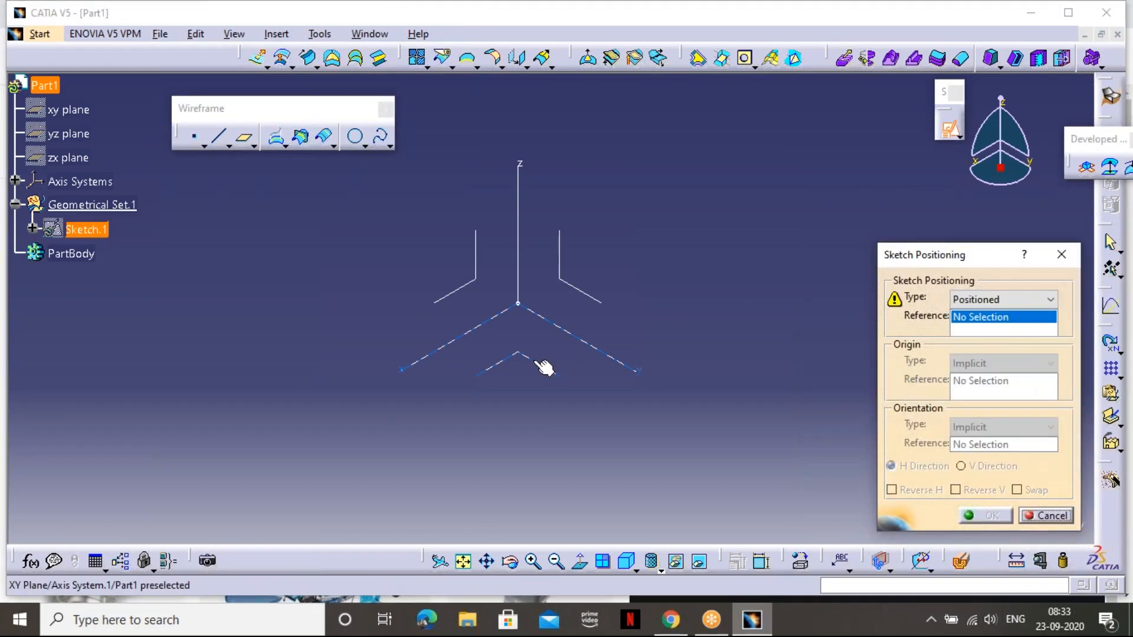
pyautogui.click(511, 350)
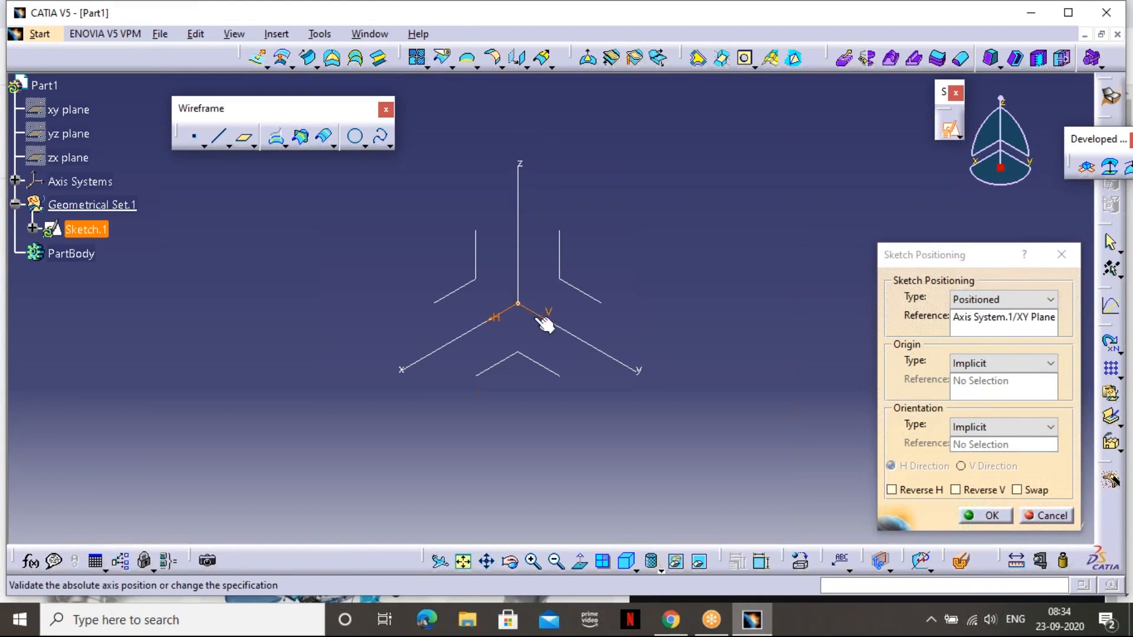
pyautogui.click(1028, 496)
pyautogui.click(985, 491)
pyautogui.click(984, 516)
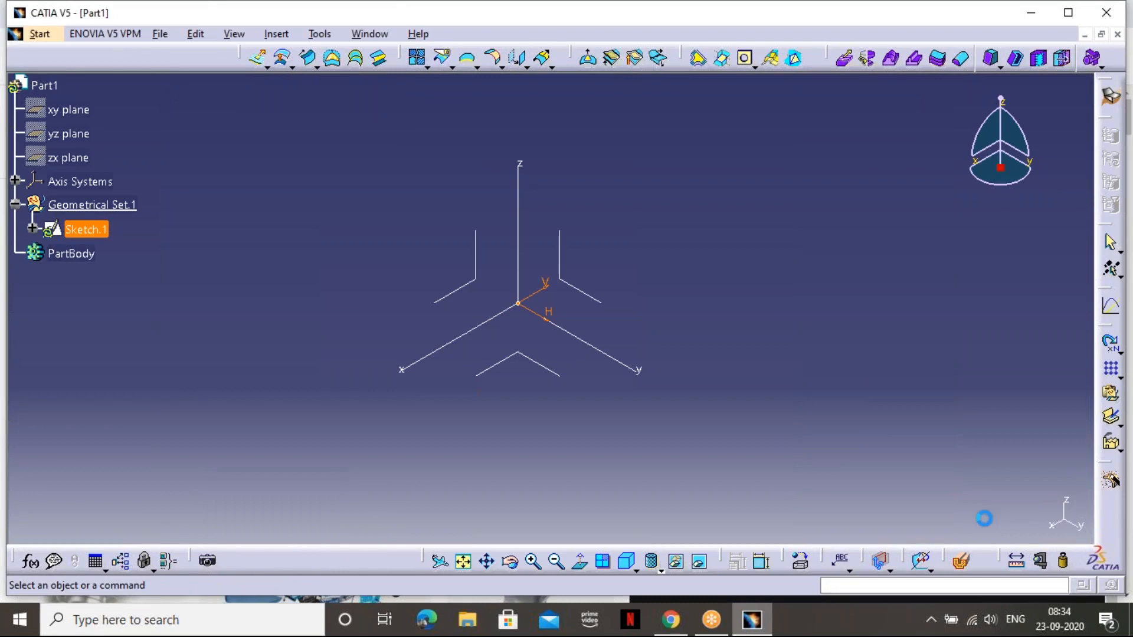
# Sketch a circle about 105 mm in diameter centred on the sketch origin
pyautogui.click(80, 58)
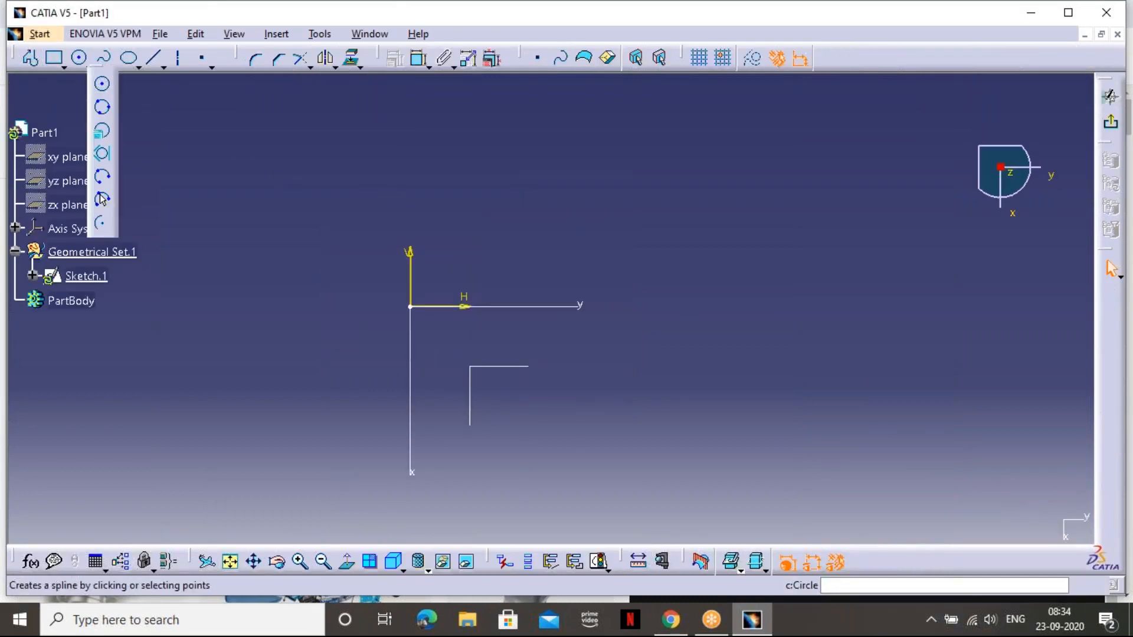
pyautogui.click(102, 83)
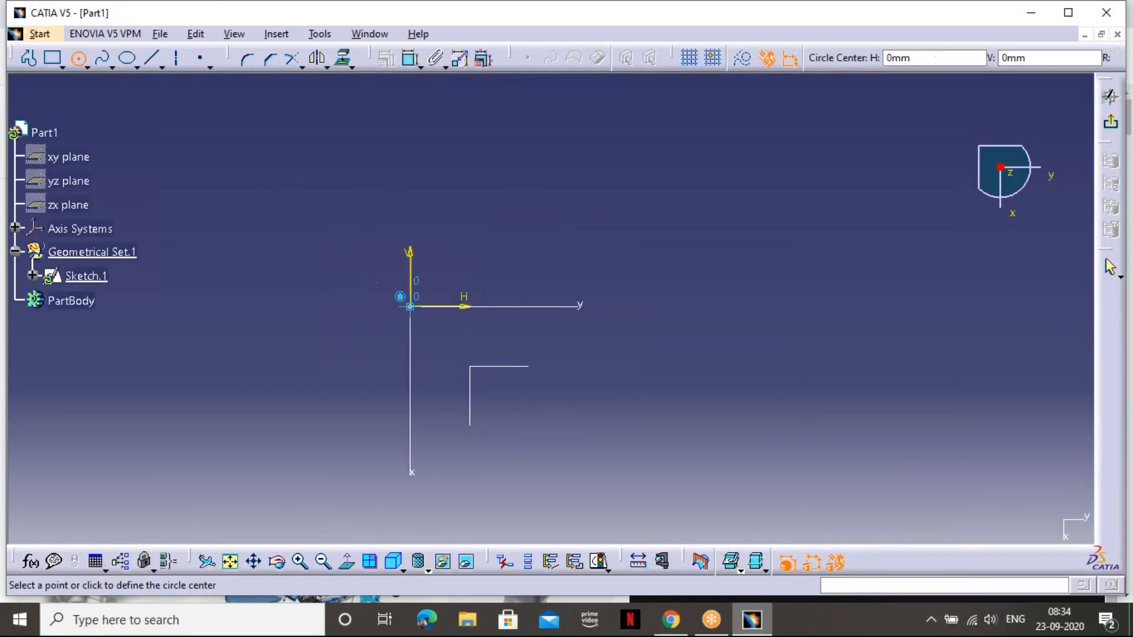
pyautogui.click(410, 307)
pyautogui.click(498, 254)
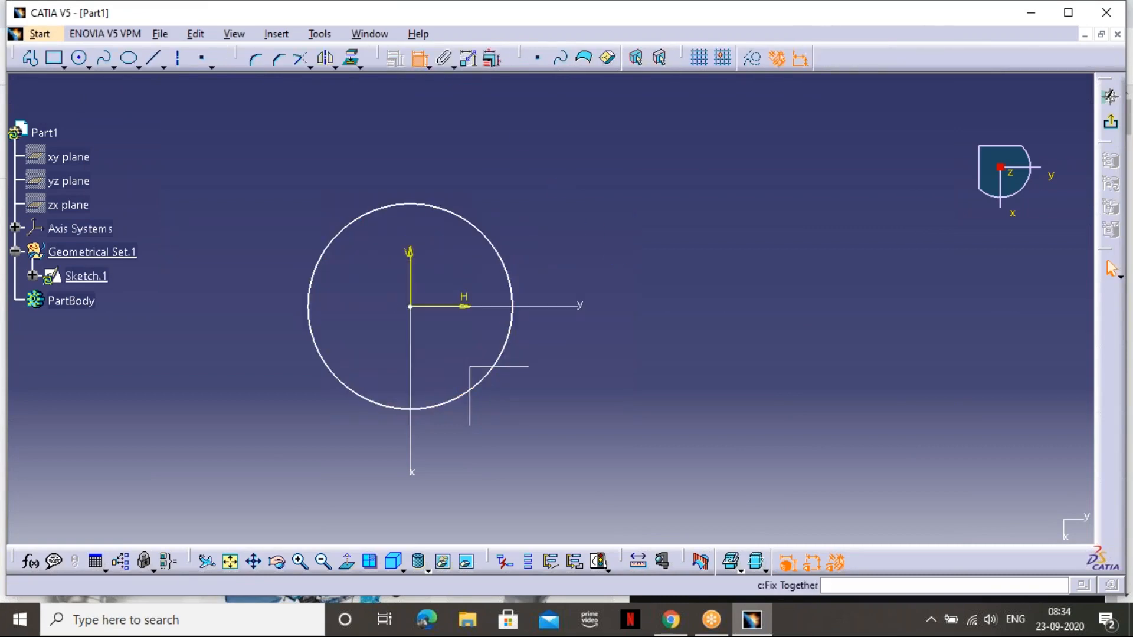
# Constrain the circle's diameter to 100 mm and exit the sketch
pyautogui.click(496, 248)
pyautogui.click(612, 223)
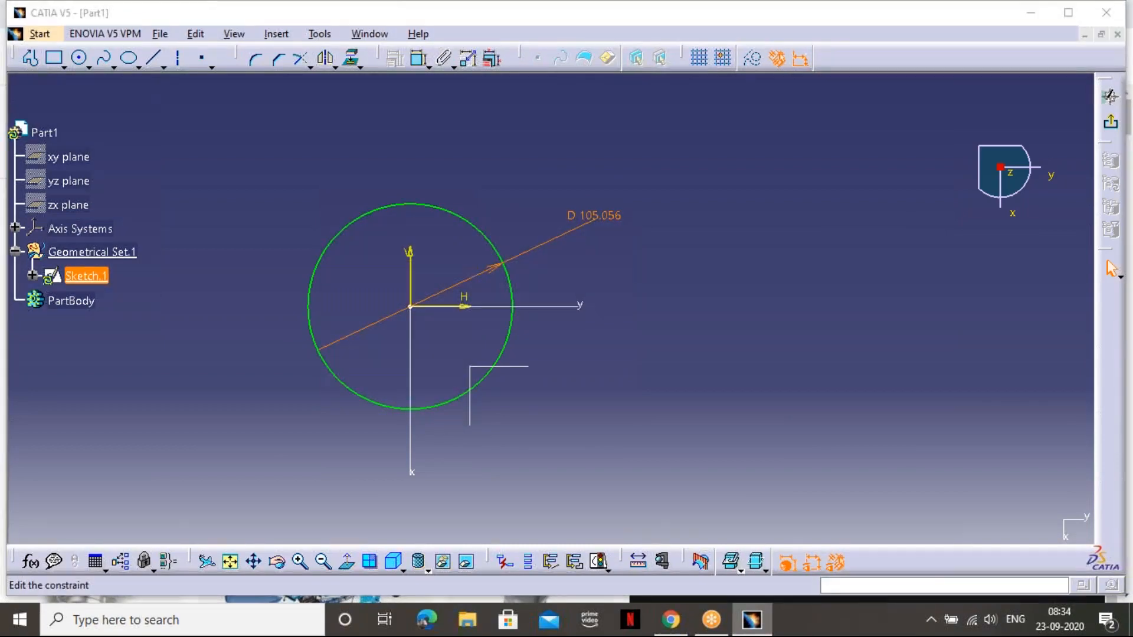
pyautogui.write('100')
pyautogui.press('Return')
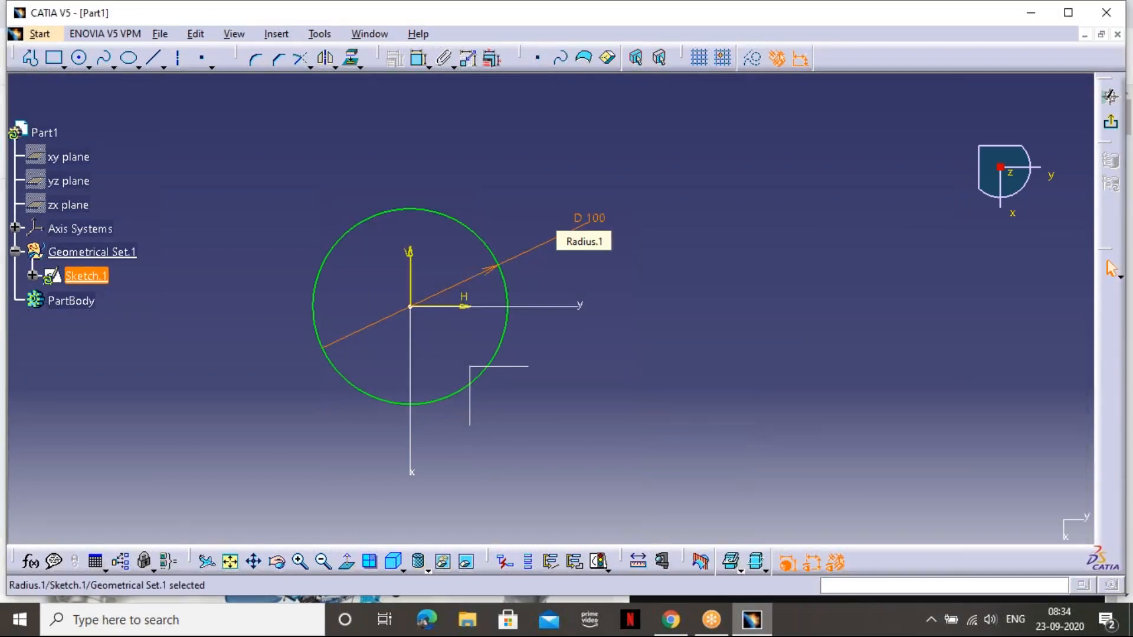
pyautogui.click(736, 223)
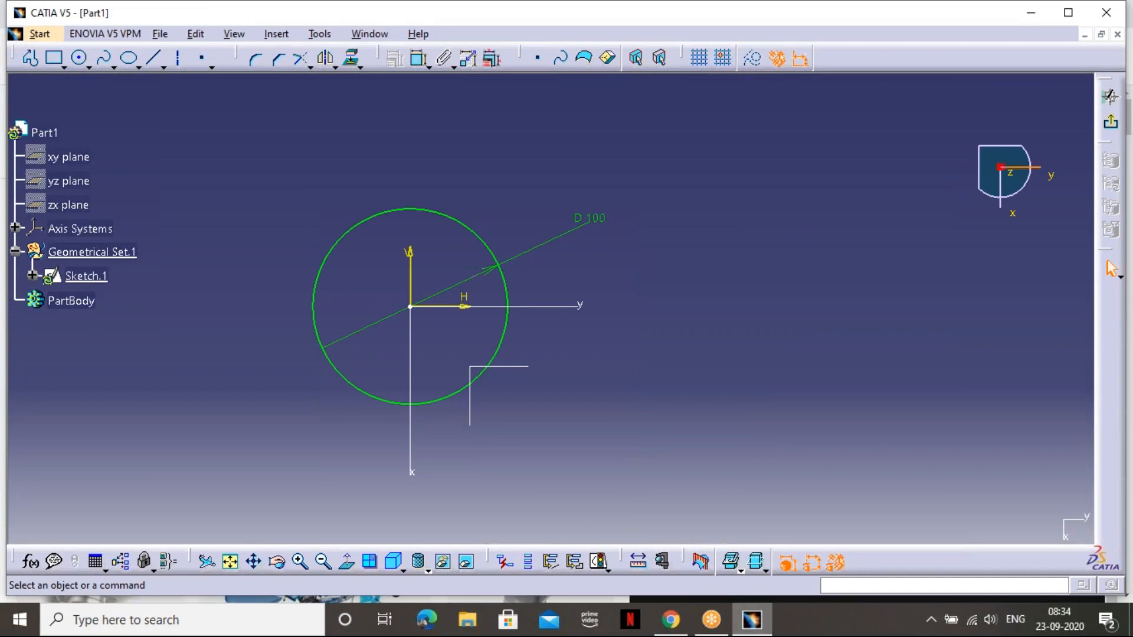
pyautogui.click(1109, 122)
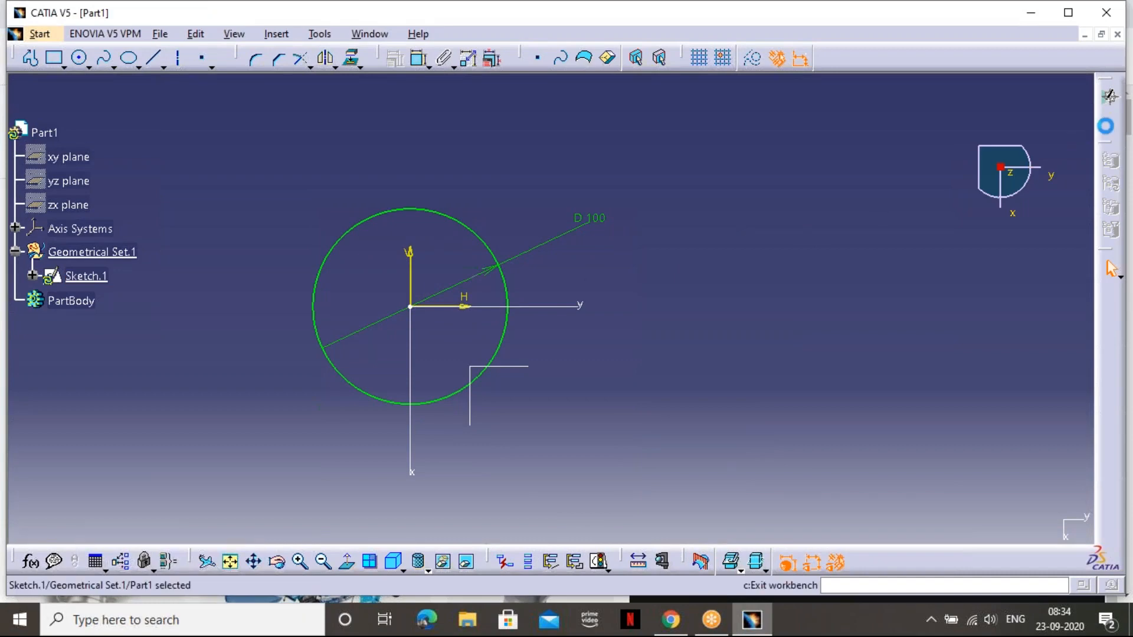
# Create a full wireframe circle with a 100 mm radius, centred on the origin and supported by the axis system's XY plane
pyautogui.click(657, 335)
pyautogui.moveTo(599, 297)
pyautogui.mouseDown(button='middle')
pyautogui.moveTo(643, 311)
pyautogui.moveTo(645, 378)
pyautogui.mouseUp(button='middle')
pyautogui.click(643, 311)
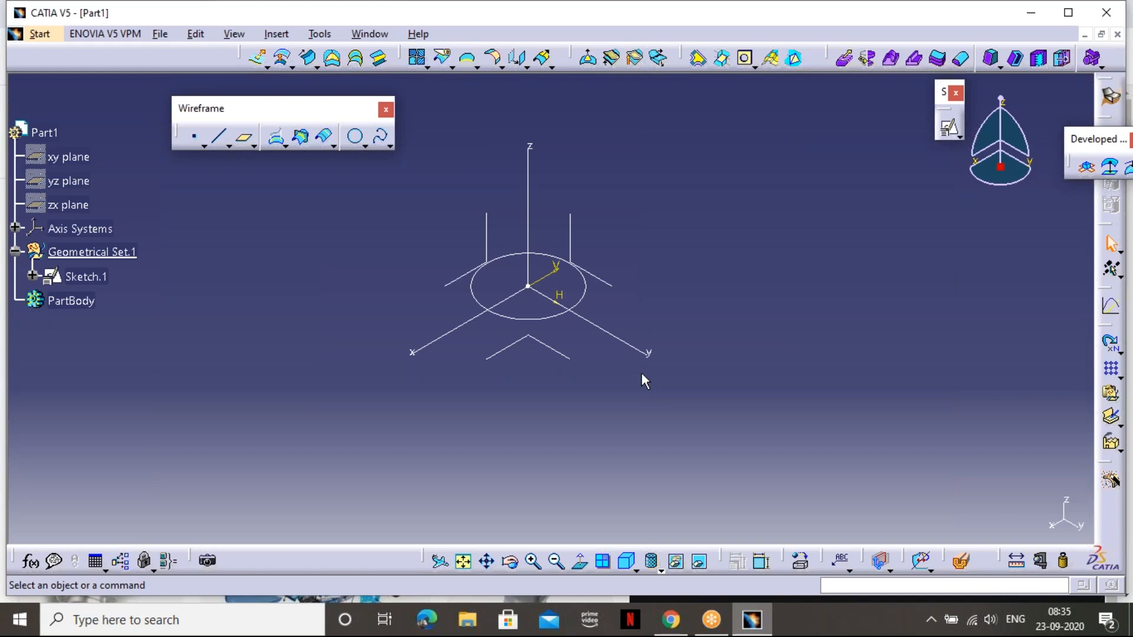
pyautogui.click(357, 140)
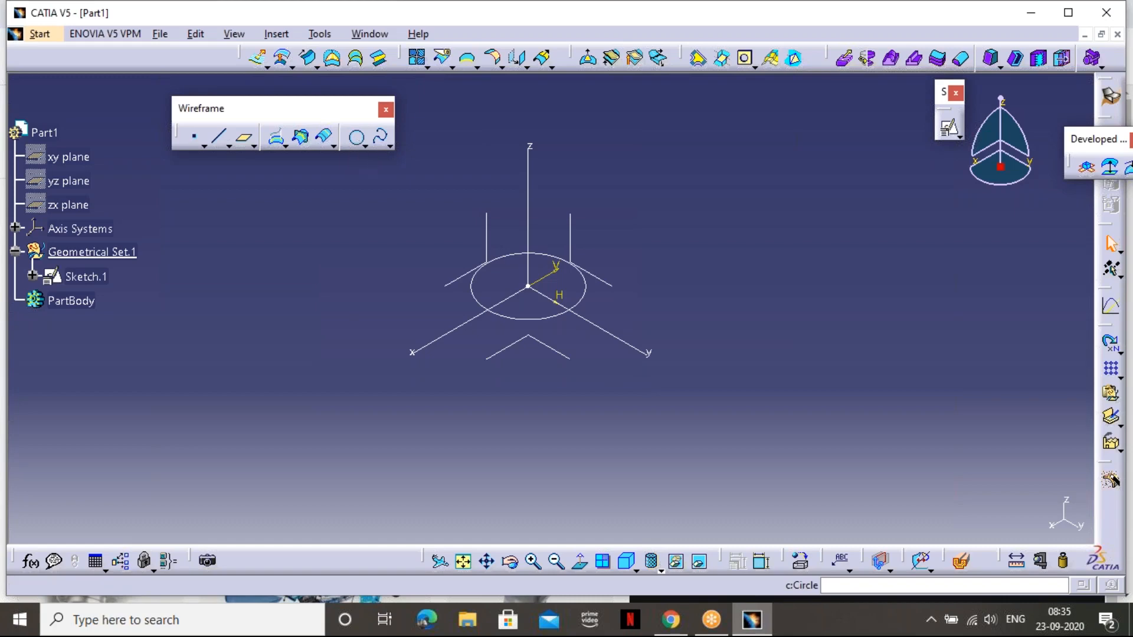
pyautogui.moveTo(413, 56); pyautogui.dragTo(860, 112)
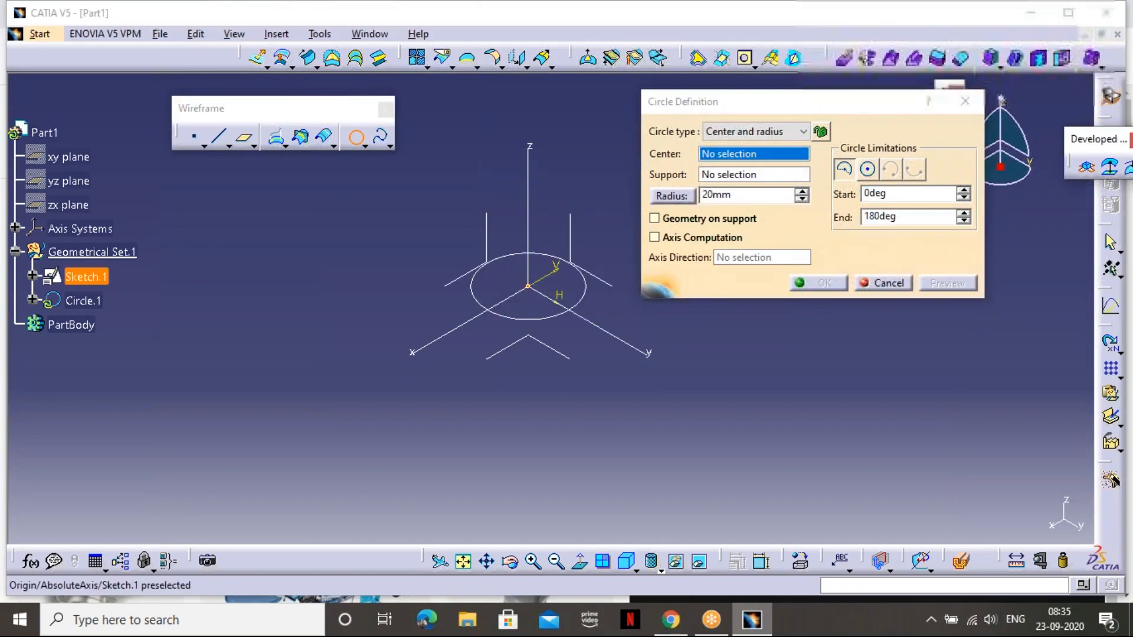
pyautogui.click(528, 287)
pyautogui.click(552, 352)
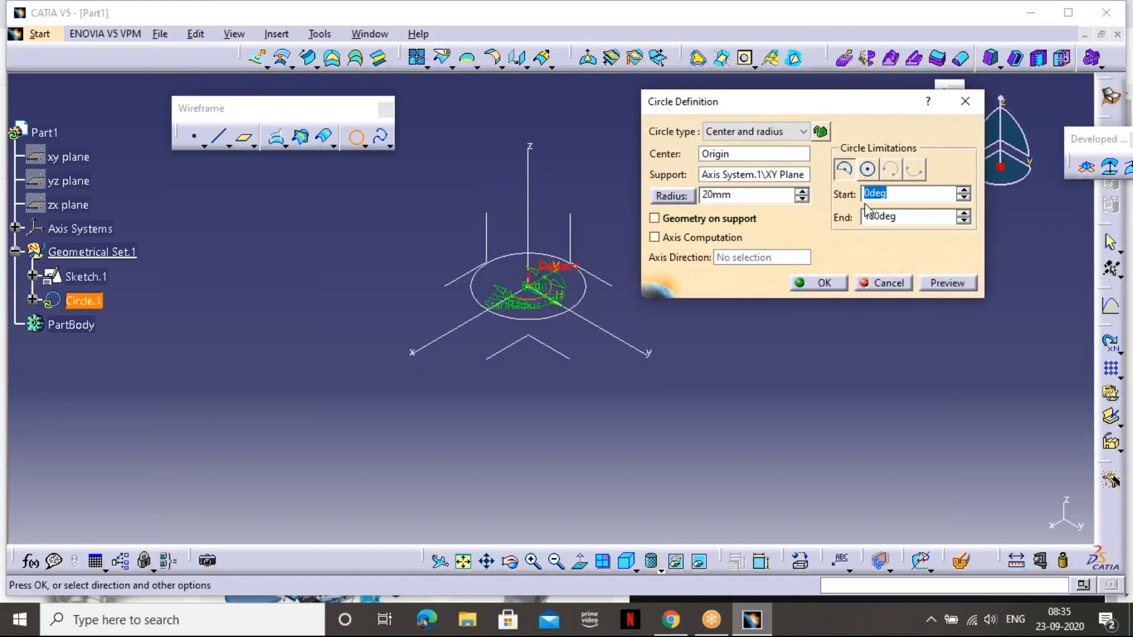
pyautogui.click(747, 197)
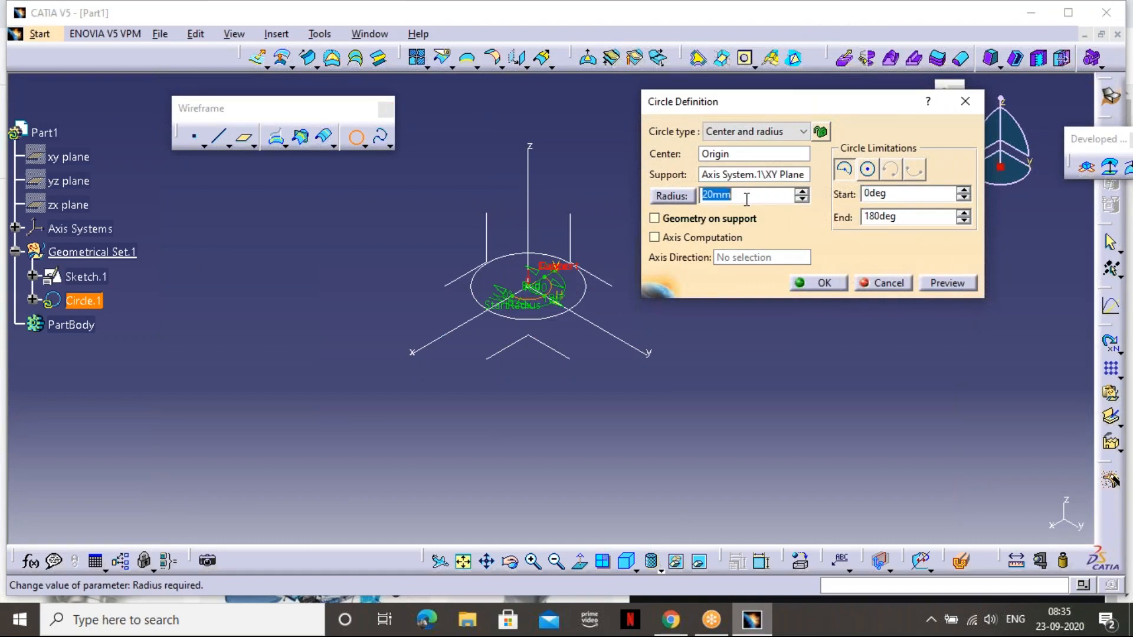
pyautogui.write('100')
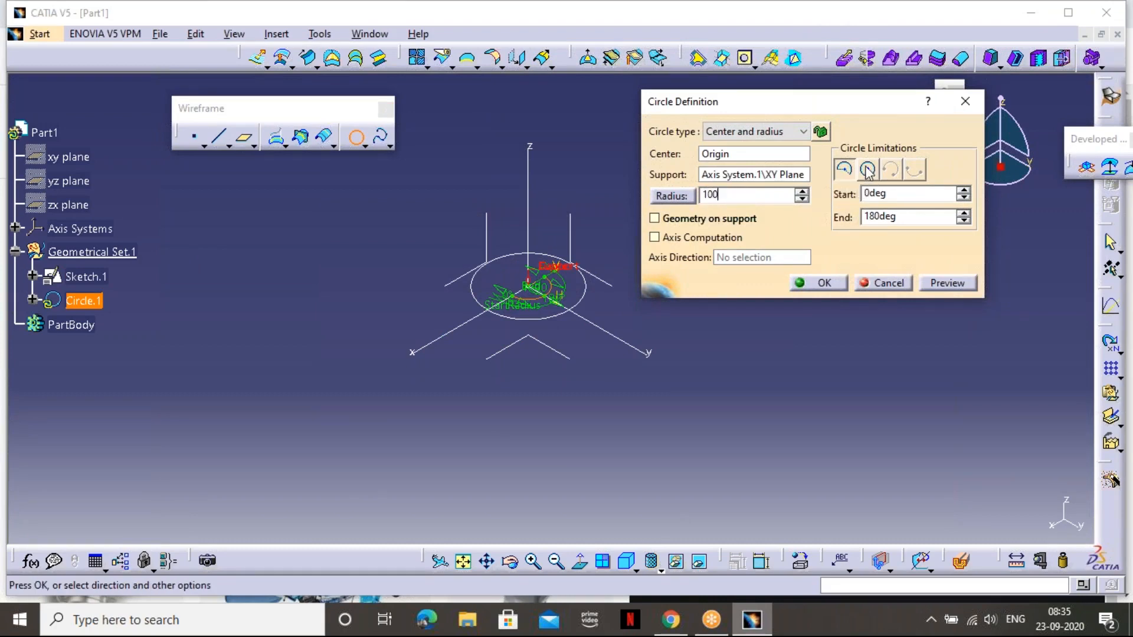
pyautogui.click(867, 171)
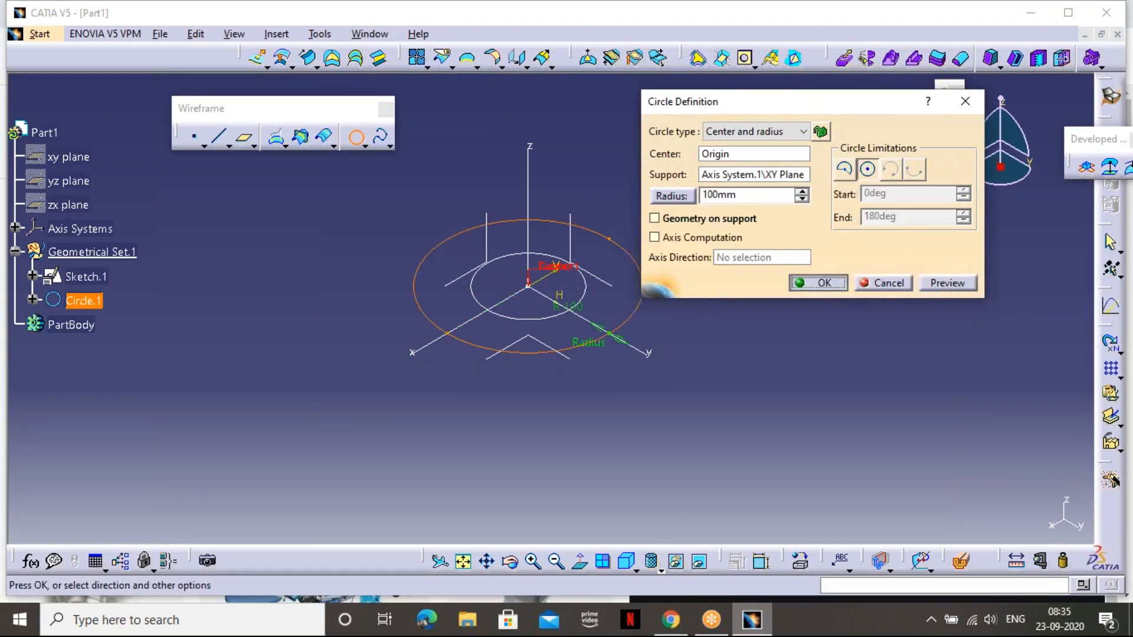
pyautogui.click(818, 283)
# Create a second positioned sketch on the axis system's XY plane with the H and V axes swapped and V reversed
pyautogui.moveTo(691, 273); pyautogui.dragTo(723, 244, button='middle')
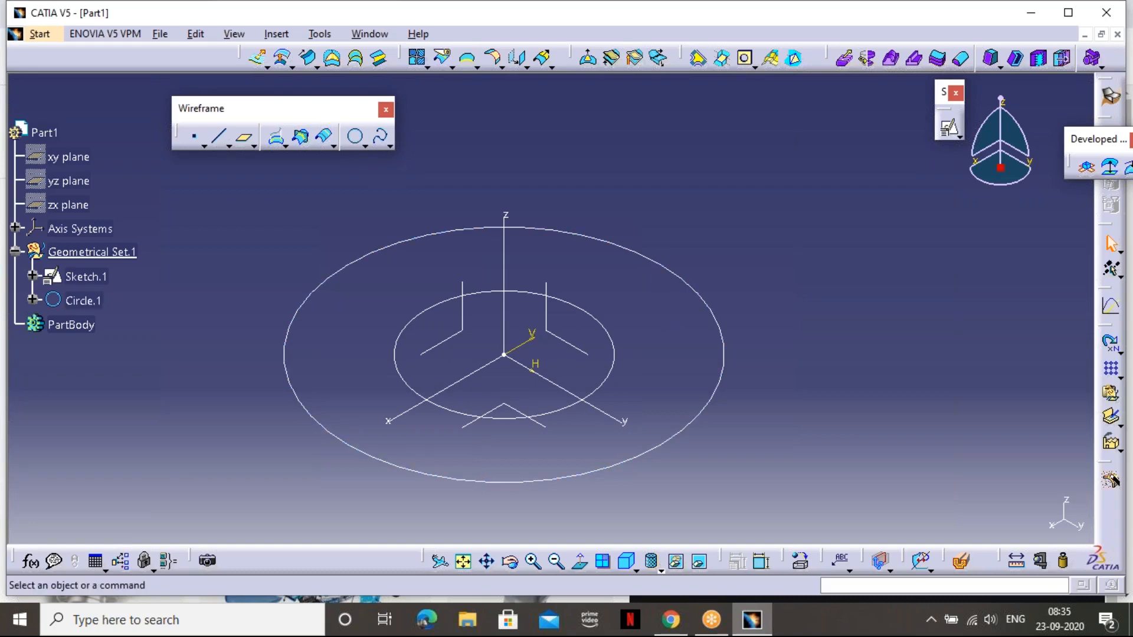
pyautogui.doubleClick(664, 266)
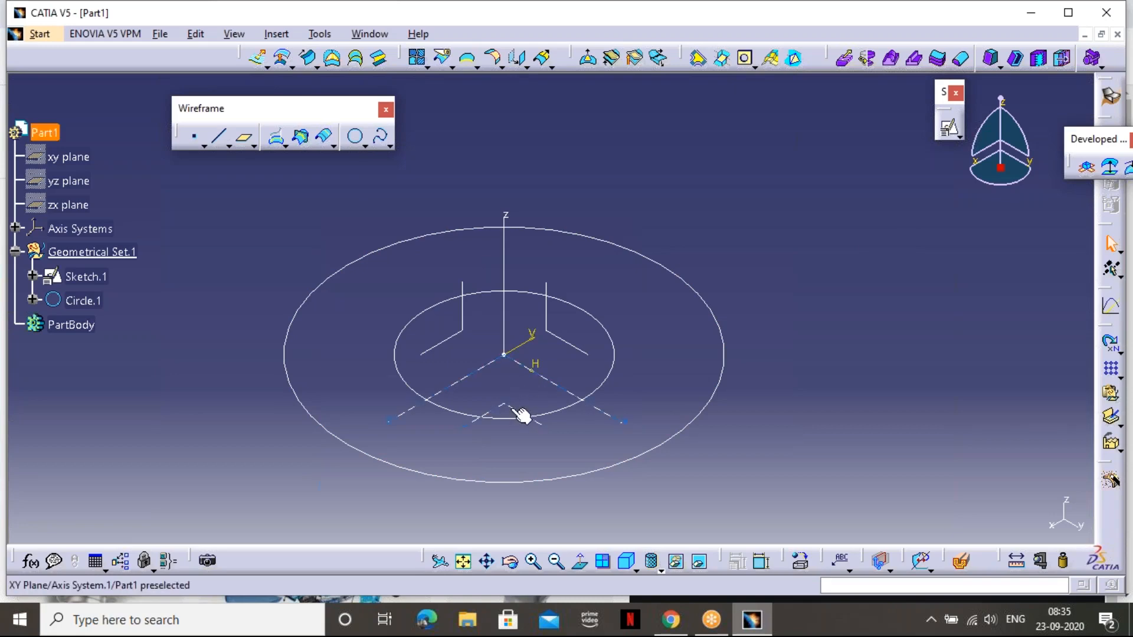
pyautogui.moveTo(827, 384)
pyautogui.mouseDown(button='middle')
pyautogui.moveTo(815, 294)
pyautogui.moveTo(762, 344)
pyautogui.mouseUp(button='middle')
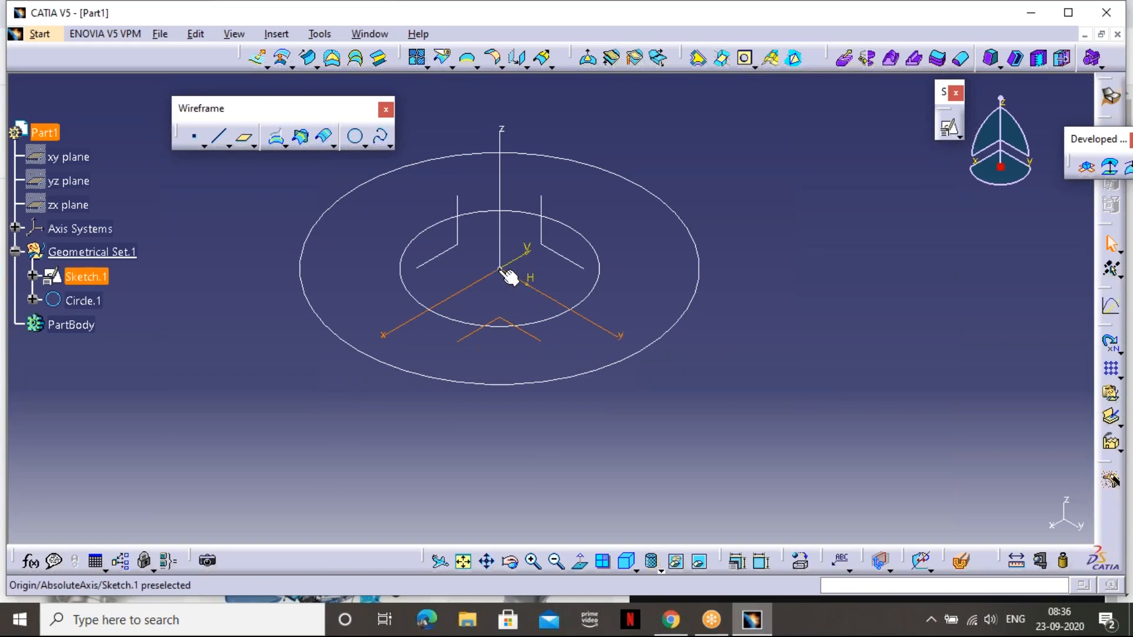
pyautogui.click(948, 131)
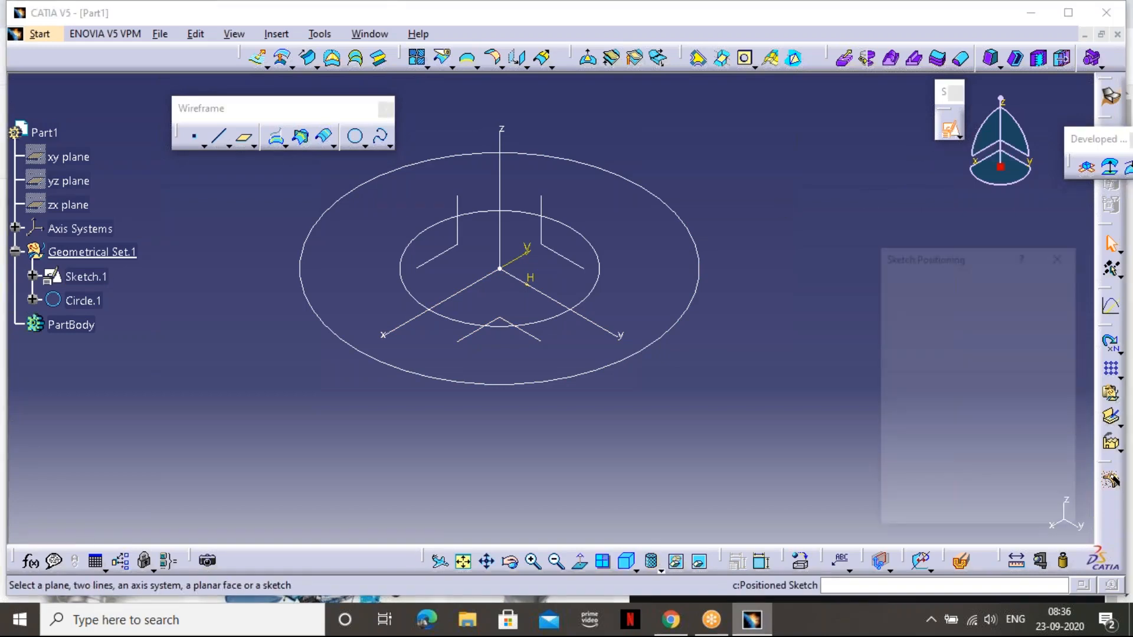
pyautogui.click(544, 346)
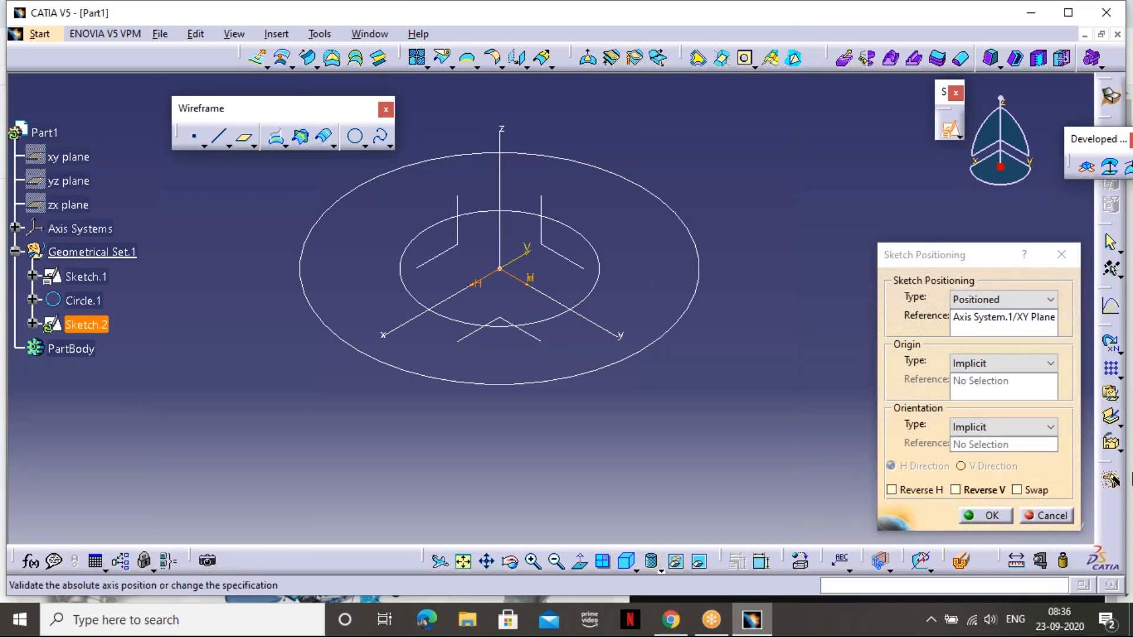
pyautogui.click(1017, 490)
pyautogui.click(955, 490)
pyautogui.click(989, 517)
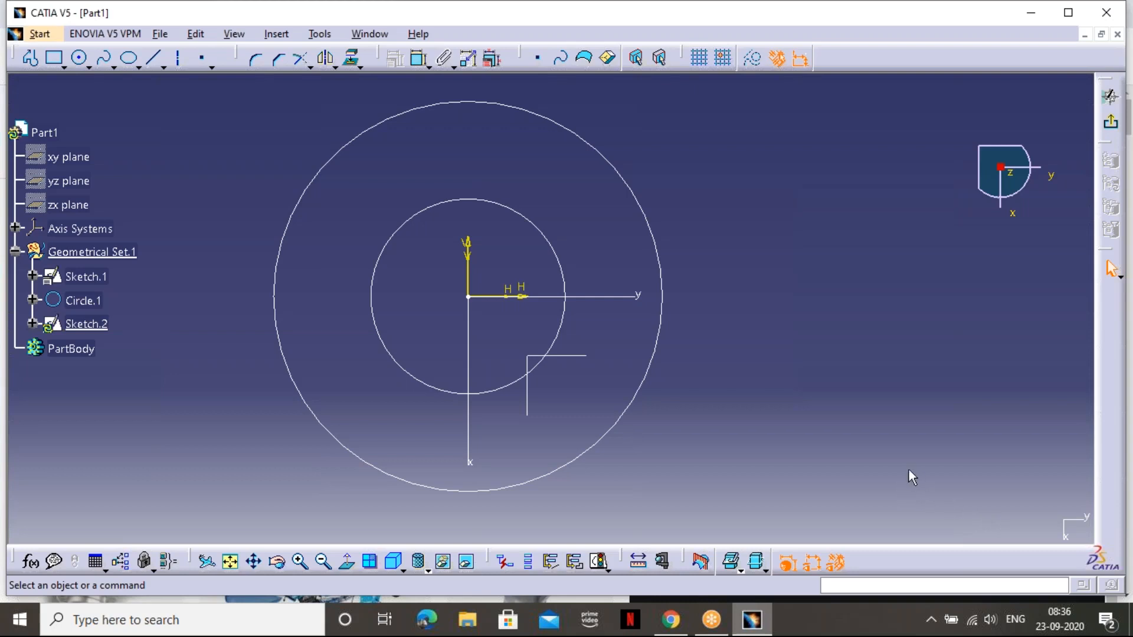
# Sketch a horizontal line about 209 mm long from the sketch origin along the positive H direction
pyautogui.moveTo(745, 236); pyautogui.dragTo(602, 301, button='middle')
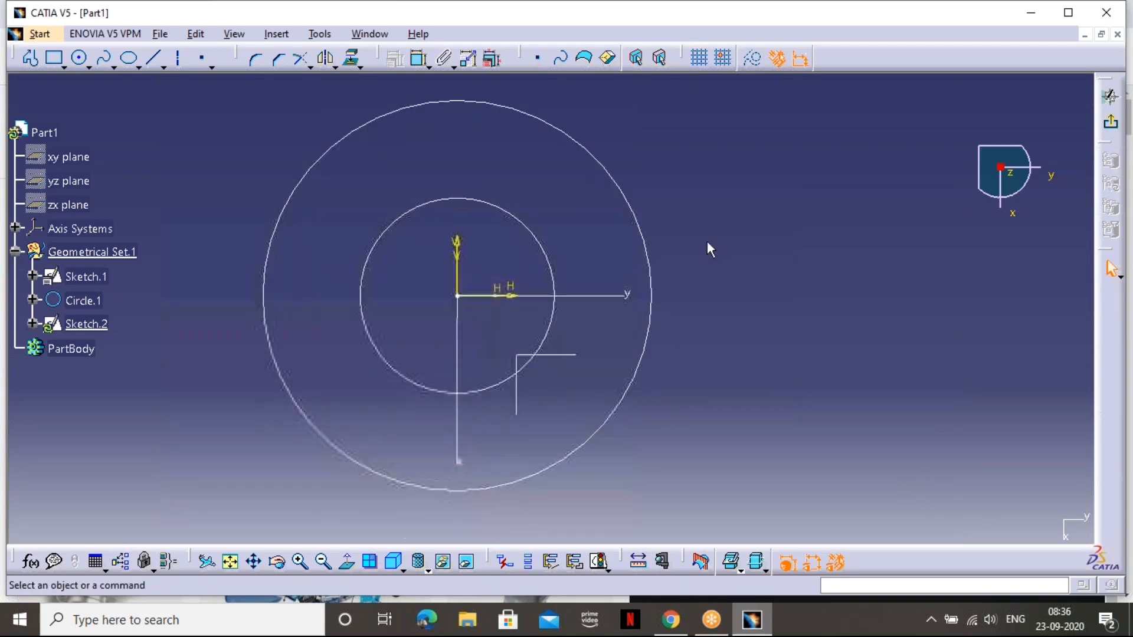
pyautogui.click(154, 58)
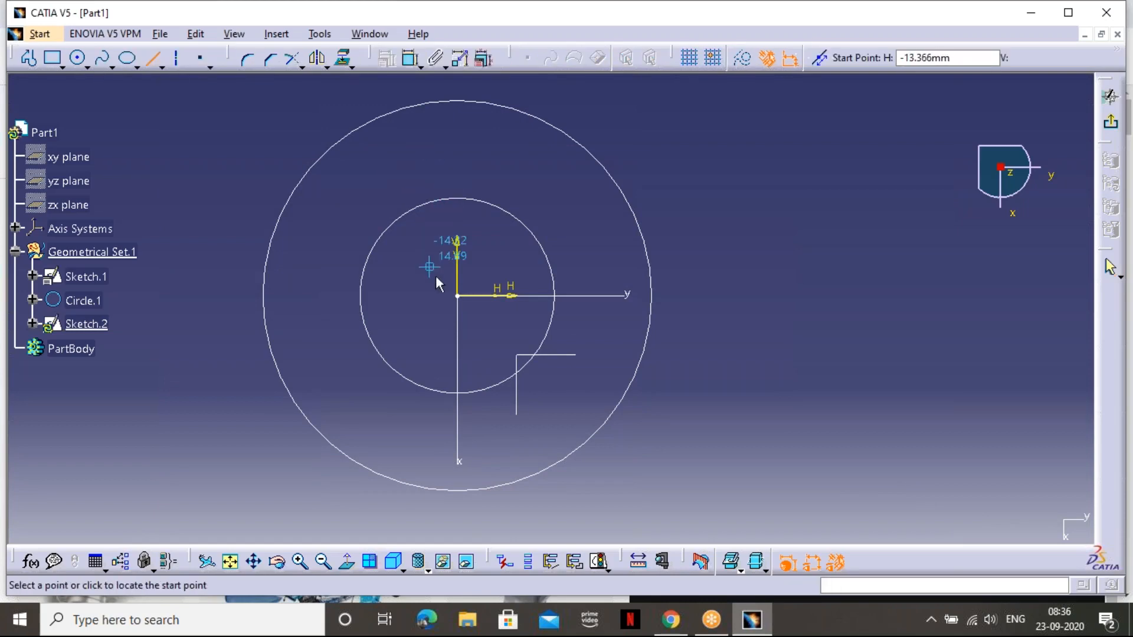
pyautogui.click(465, 300)
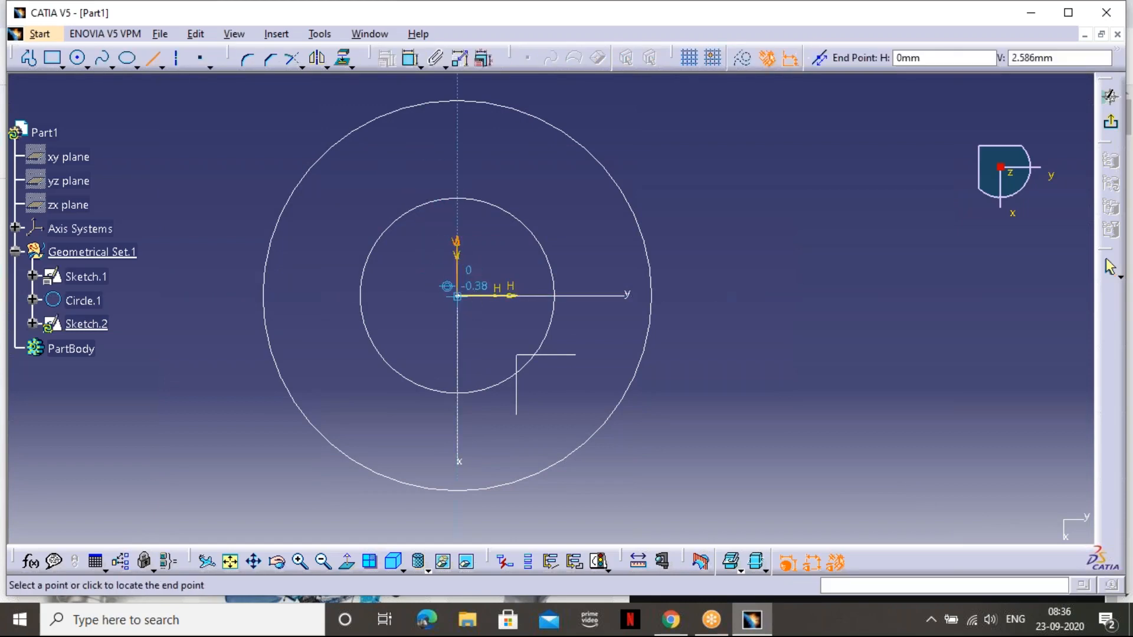
pyautogui.click(862, 298)
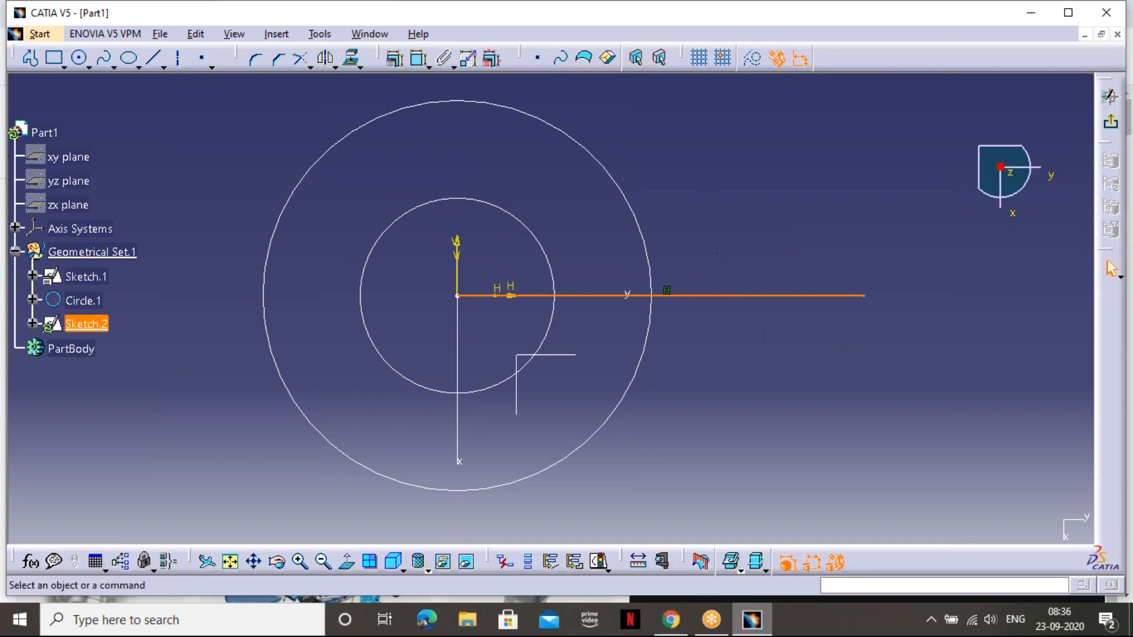
# Constrain the horizontal line's length to 200 mm and exit the sketch
pyautogui.click(419, 59)
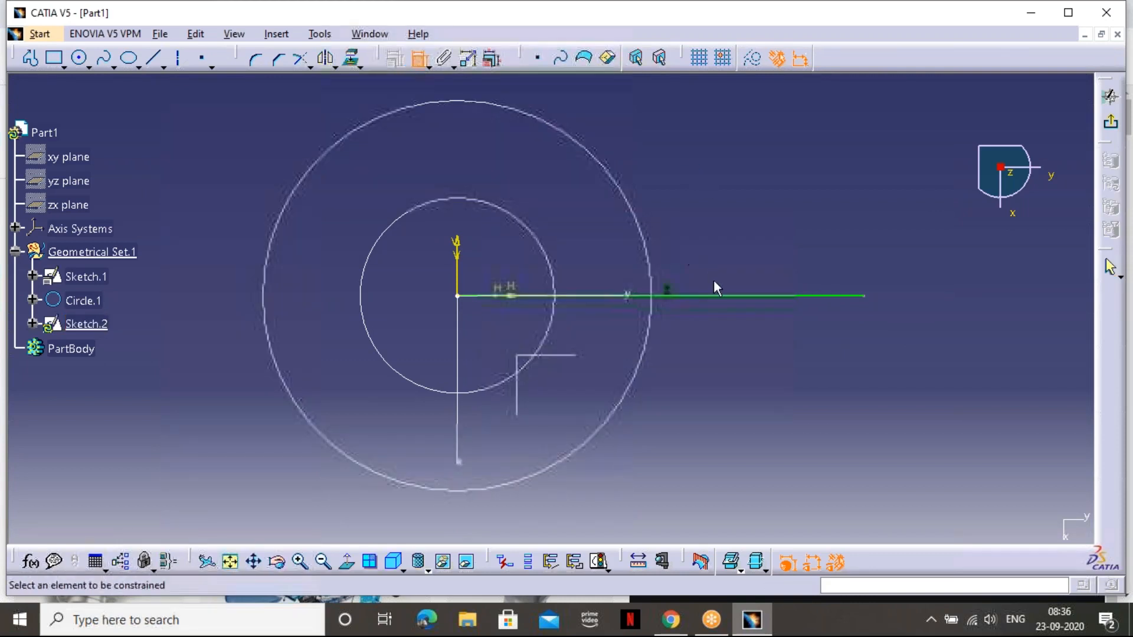
pyautogui.click(728, 296)
pyautogui.click(699, 208)
pyautogui.doubleClick(698, 207)
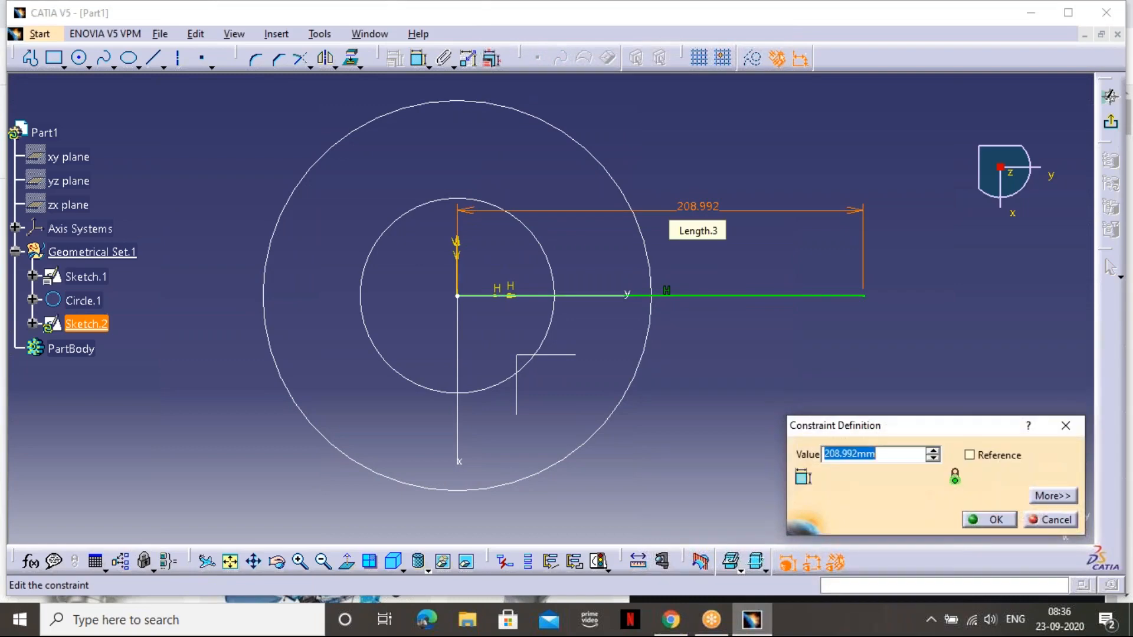
pyautogui.write('2000')
pyautogui.press('BackSpace')
pyautogui.press('BackSpace')
pyautogui.press('BackSpace')
pyautogui.write('00mm')
pyautogui.press('Return')
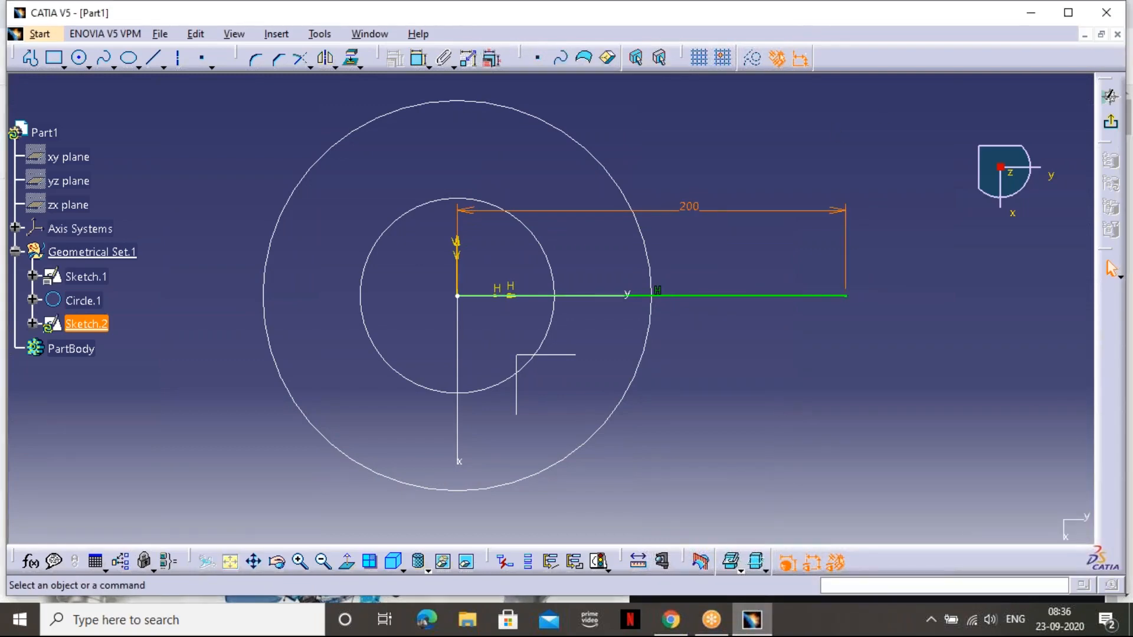
pyautogui.click(926, 213)
pyautogui.click(1109, 127)
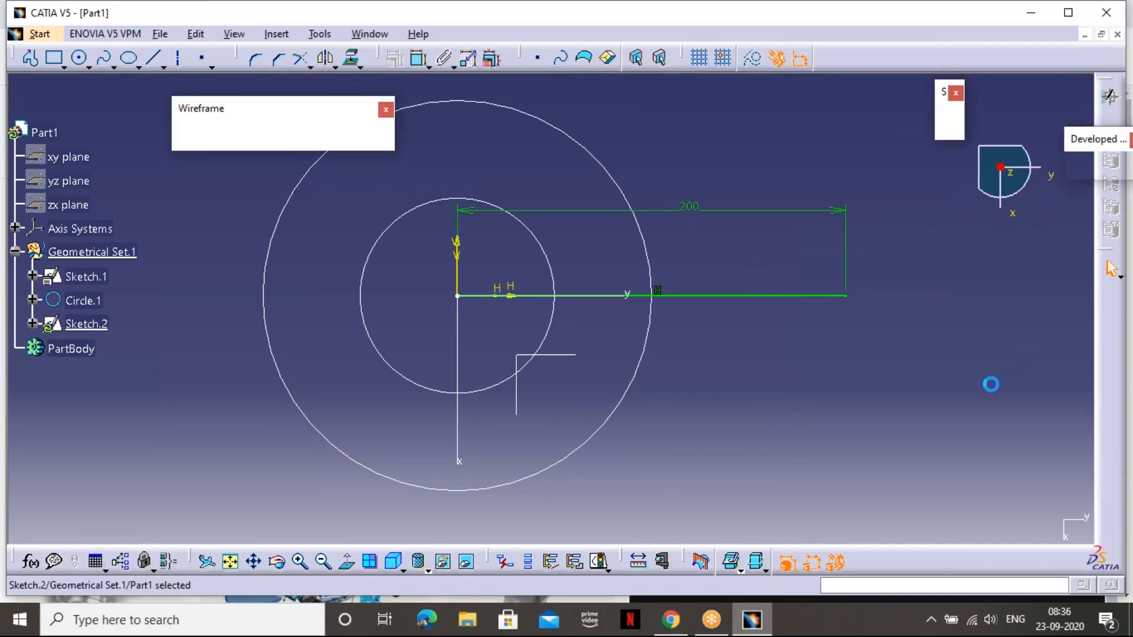
# Delete the sketch containing the 200 mm line
pyautogui.click(779, 352)
pyautogui.moveTo(779, 352)
pyautogui.mouseDown(button='middle')
pyautogui.moveTo(807, 303)
pyautogui.moveTo(803, 360)
pyautogui.mouseUp(button='middle')
pyautogui.click(663, 348)
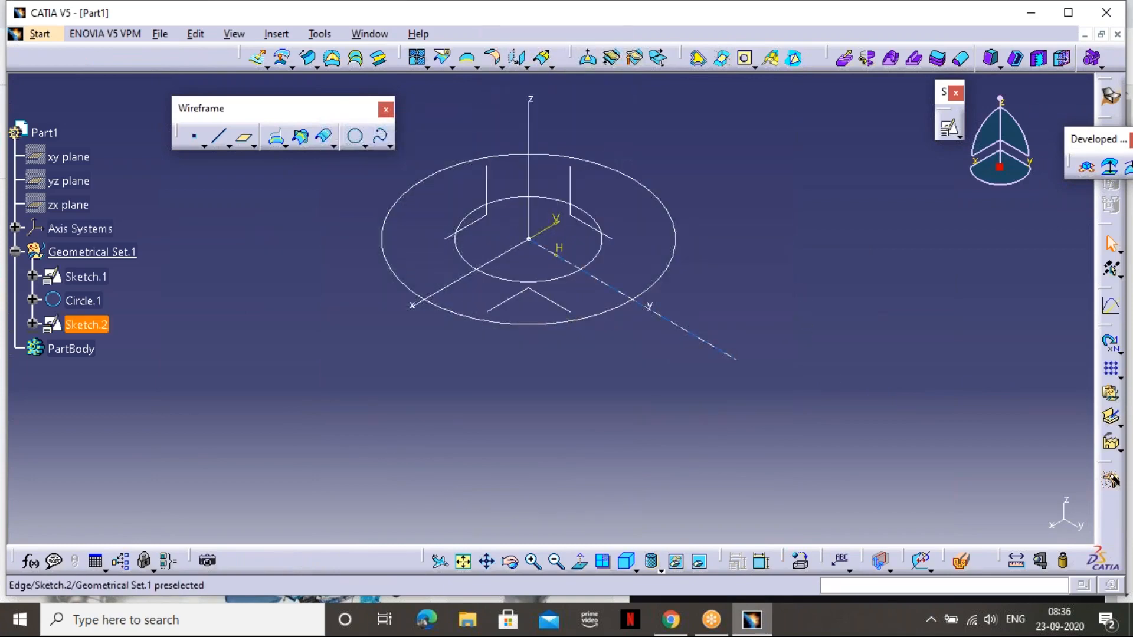
pyautogui.press('Delete')
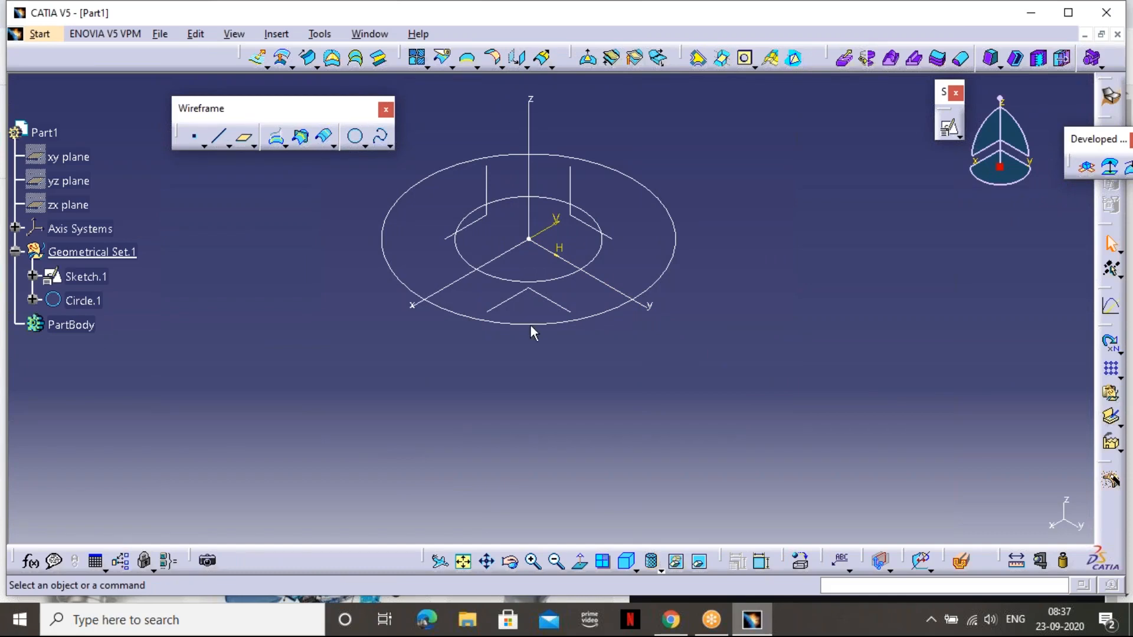
# Create a Point-Direction wireframe line from the origin along the axis system's Y axis, with the end at 200 mm
pyautogui.click(222, 140)
pyautogui.click(973, 151)
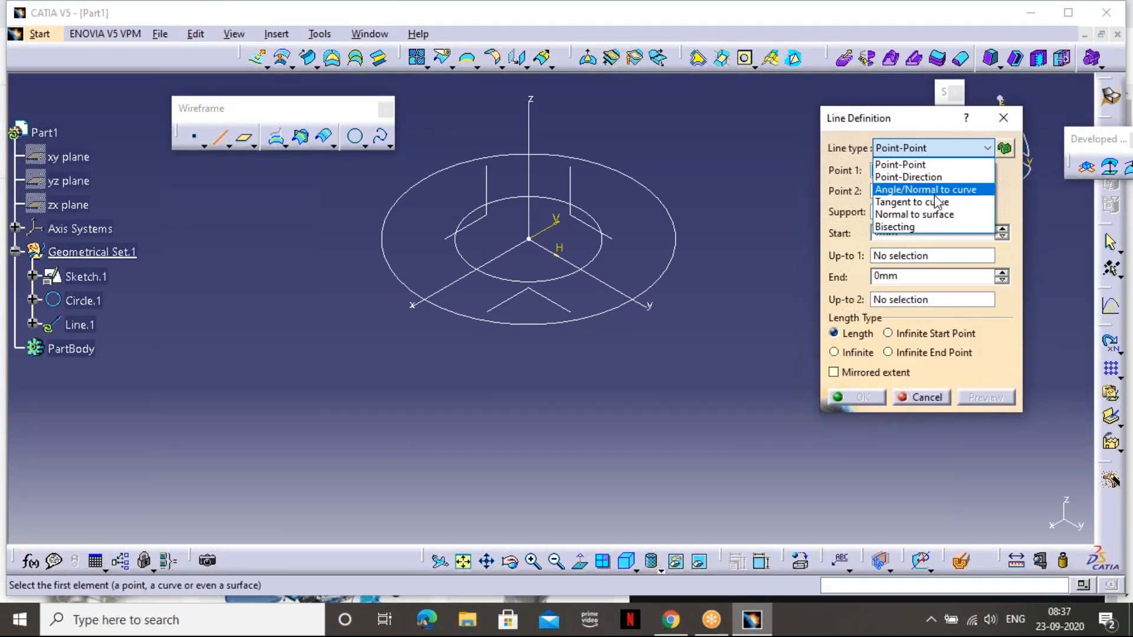
pyautogui.click(931, 177)
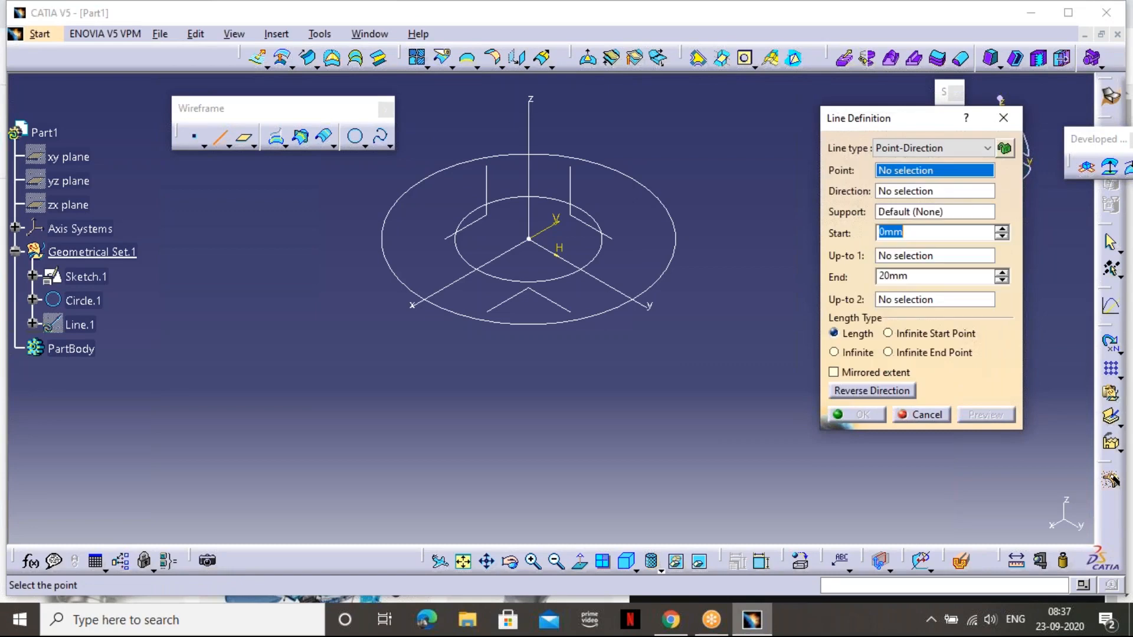
pyautogui.click(533, 242)
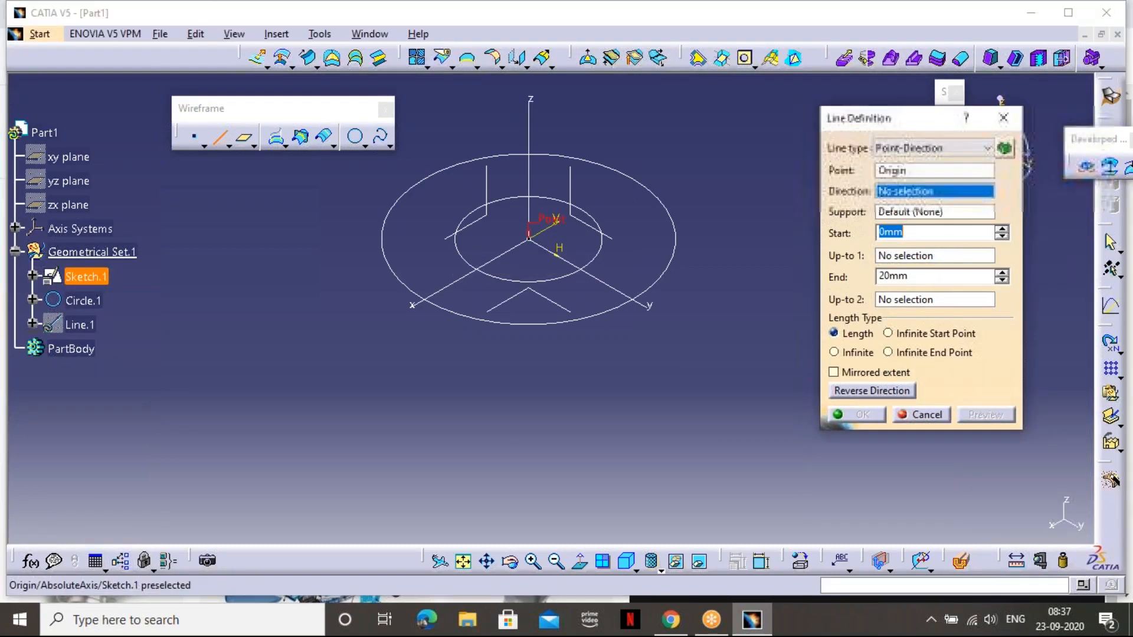
pyautogui.click(608, 287)
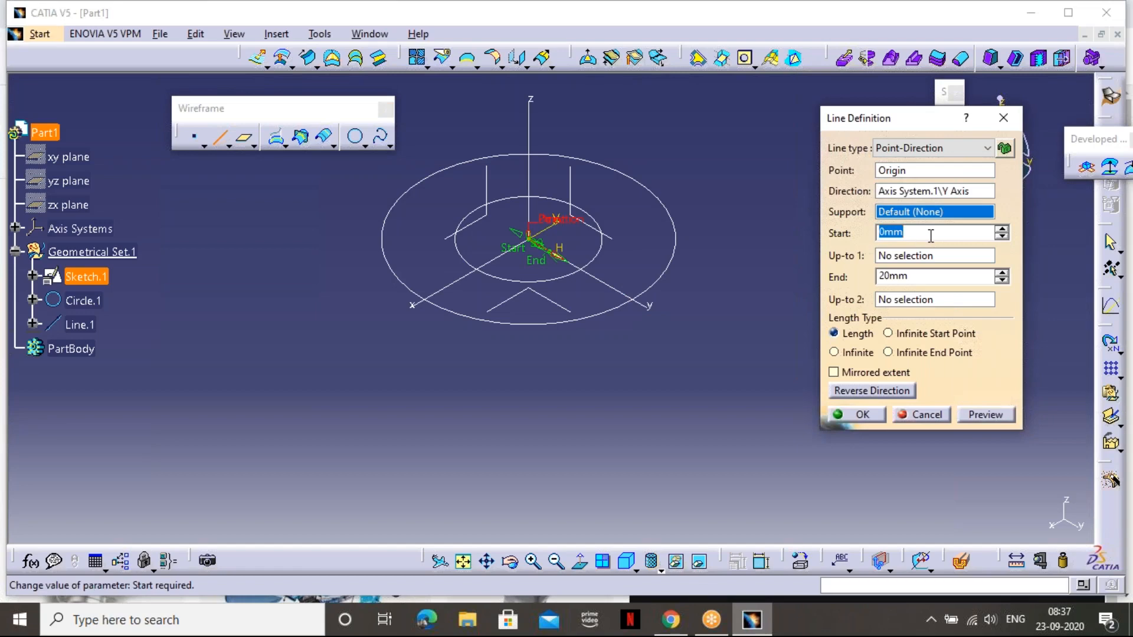
pyautogui.click(924, 276)
pyautogui.write('200')
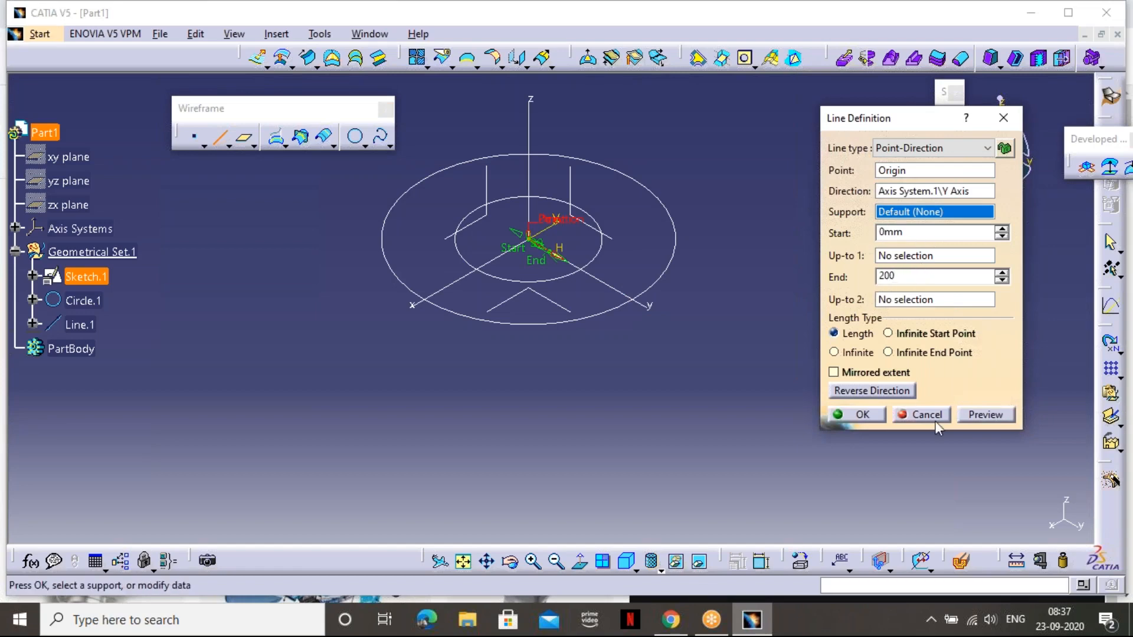
pyautogui.click(863, 415)
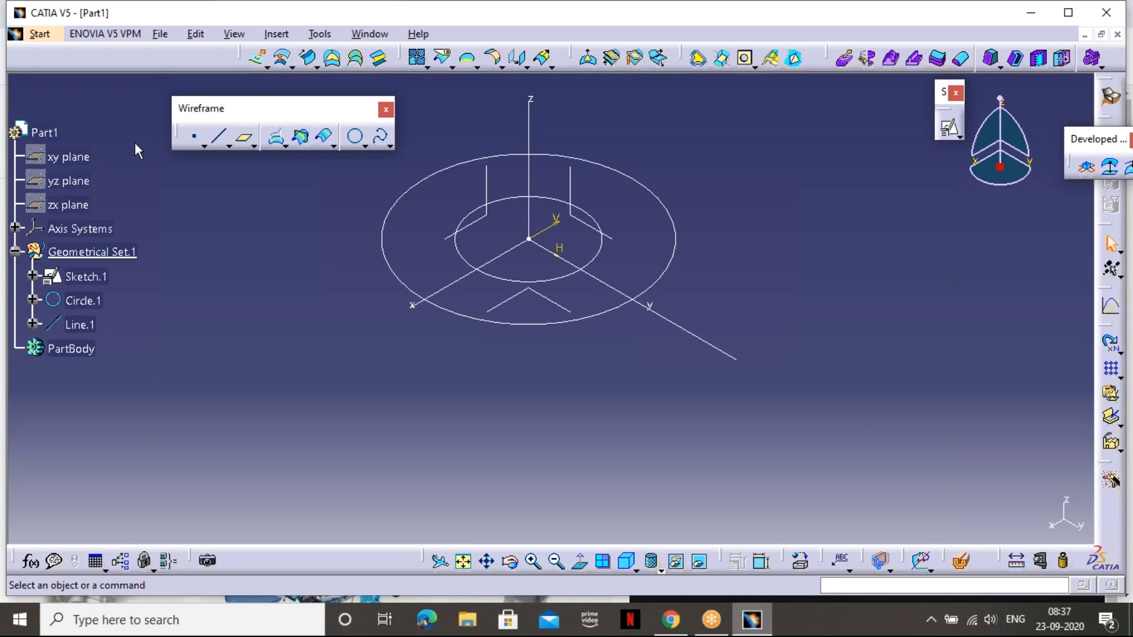
# Start a new positioned sketch on the axis system's XY plane, with H and V swapped and V reversed
pyautogui.moveTo(246, 111); pyautogui.dragTo(231, 112)
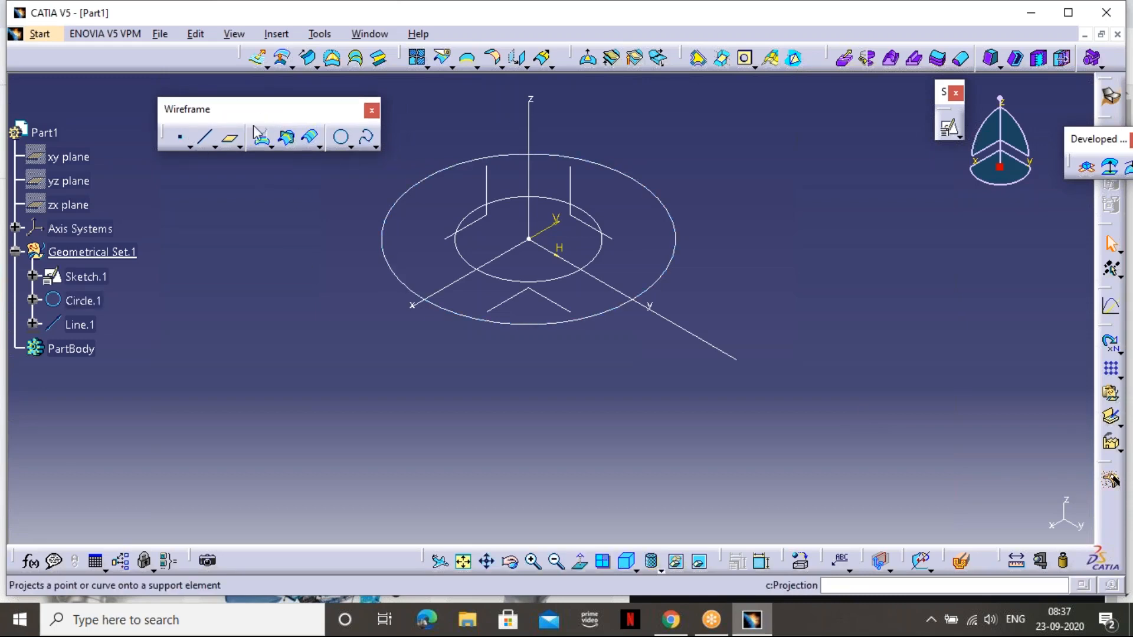
pyautogui.moveTo(540, 267); pyautogui.dragTo(540, 304, button='middle')
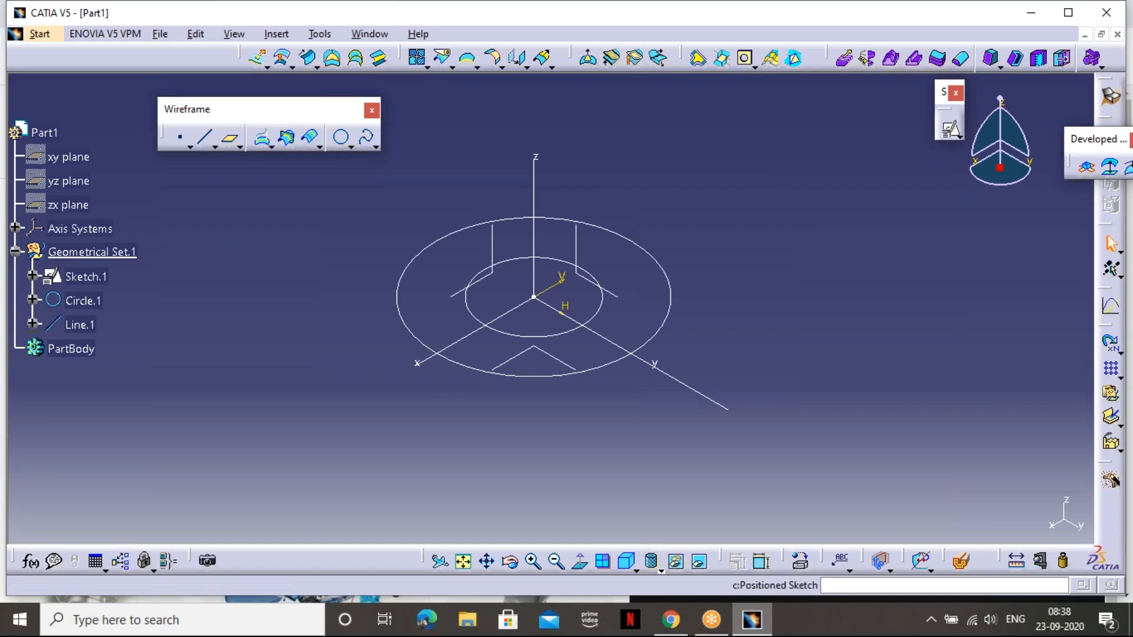
pyautogui.click(949, 127)
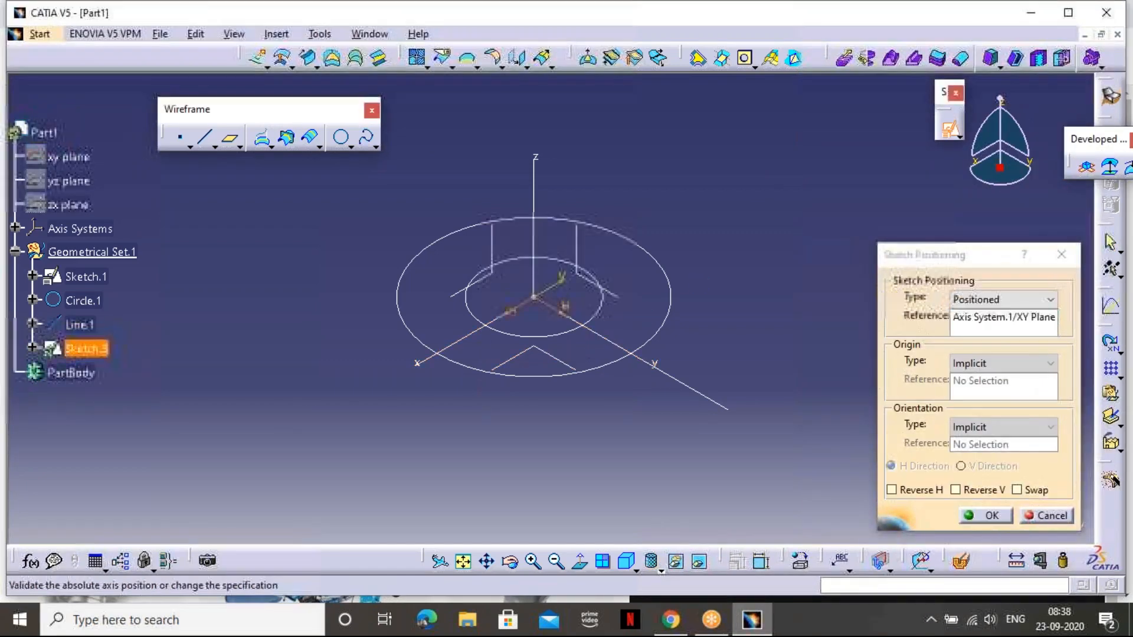
pyautogui.click(987, 515)
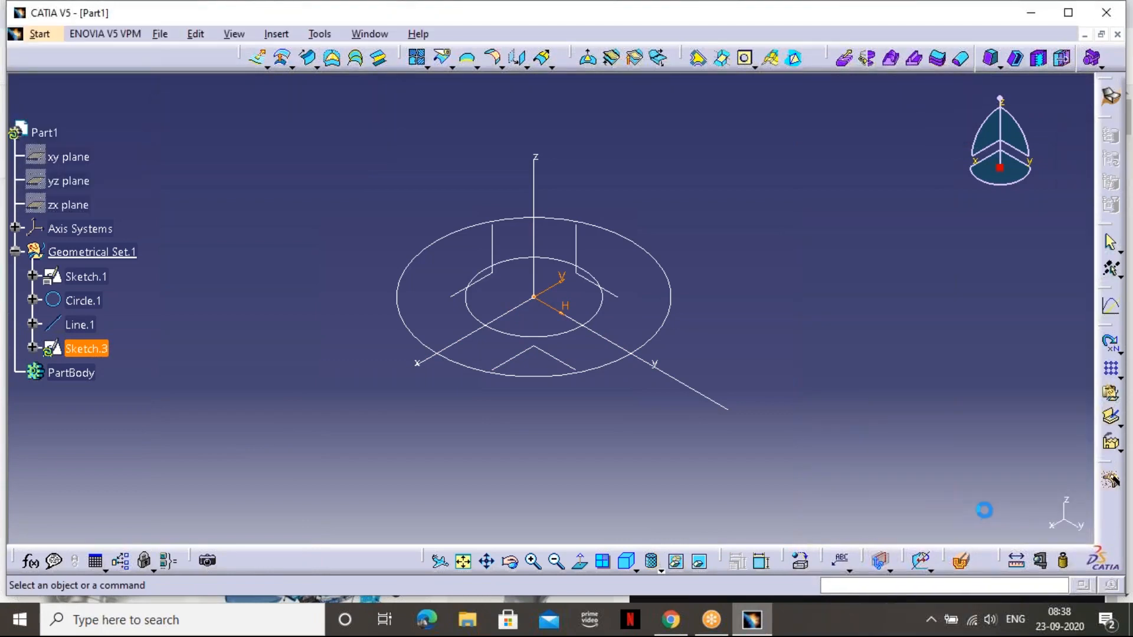
# Sketch a wavy spline through five control points beyond the circles in the Y direction and exit the sketch
pyautogui.moveTo(821, 231); pyautogui.dragTo(437, 331, button='middle')
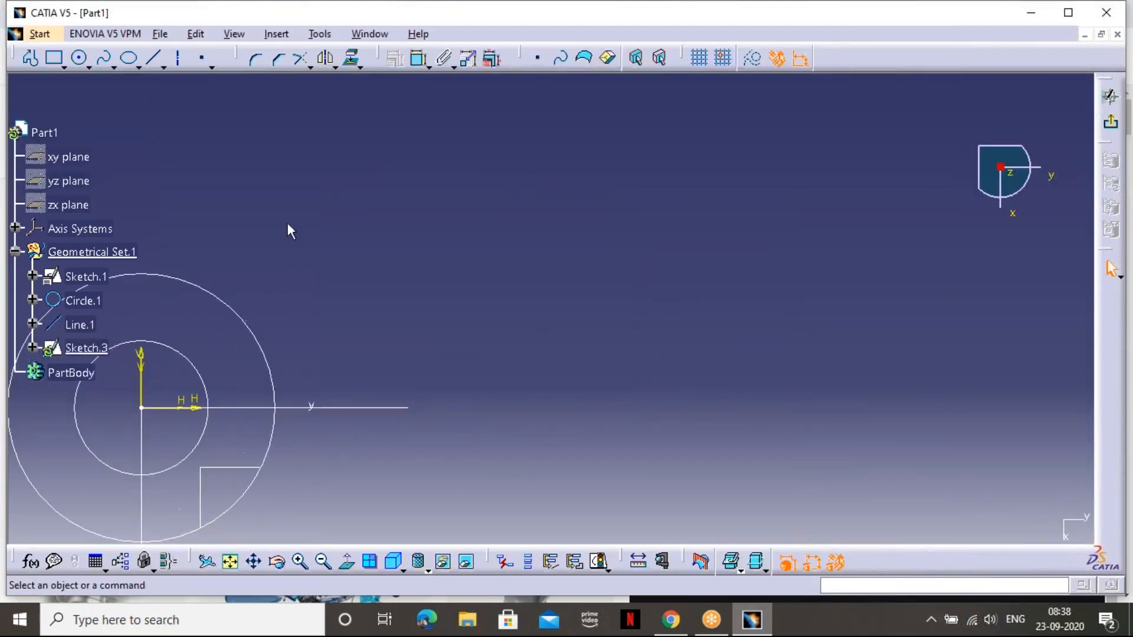
pyautogui.click(105, 57)
pyautogui.moveTo(595, 407); pyautogui.dragTo(638, 135, button='middle')
pyautogui.click(493, 282)
pyautogui.click(549, 187)
pyautogui.click(665, 276)
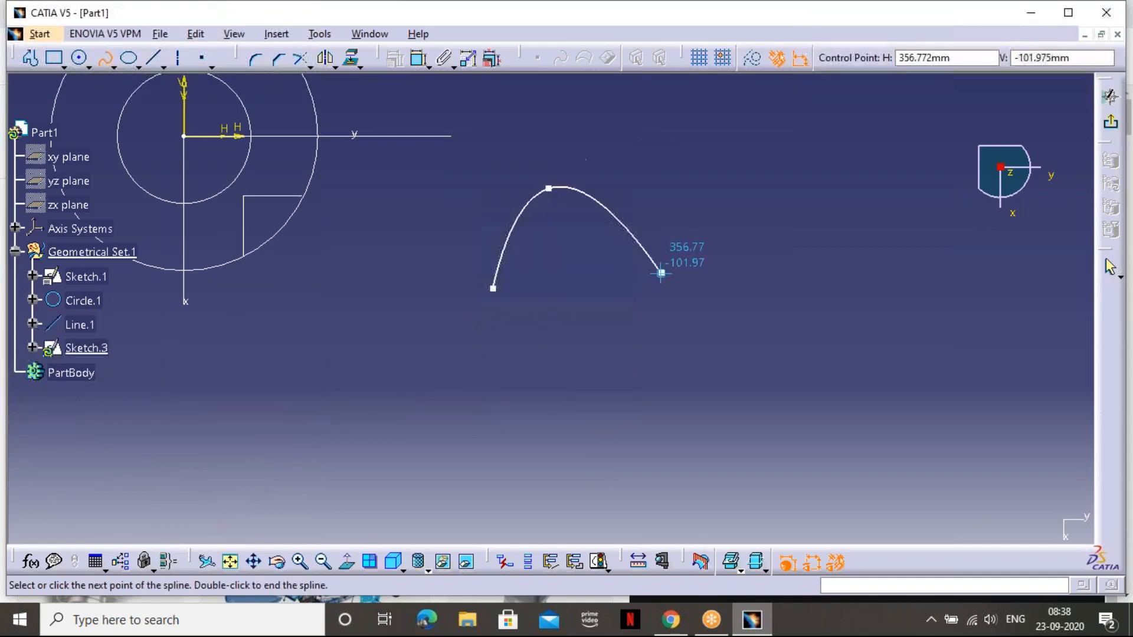
pyautogui.click(781, 188)
pyautogui.click(893, 295)
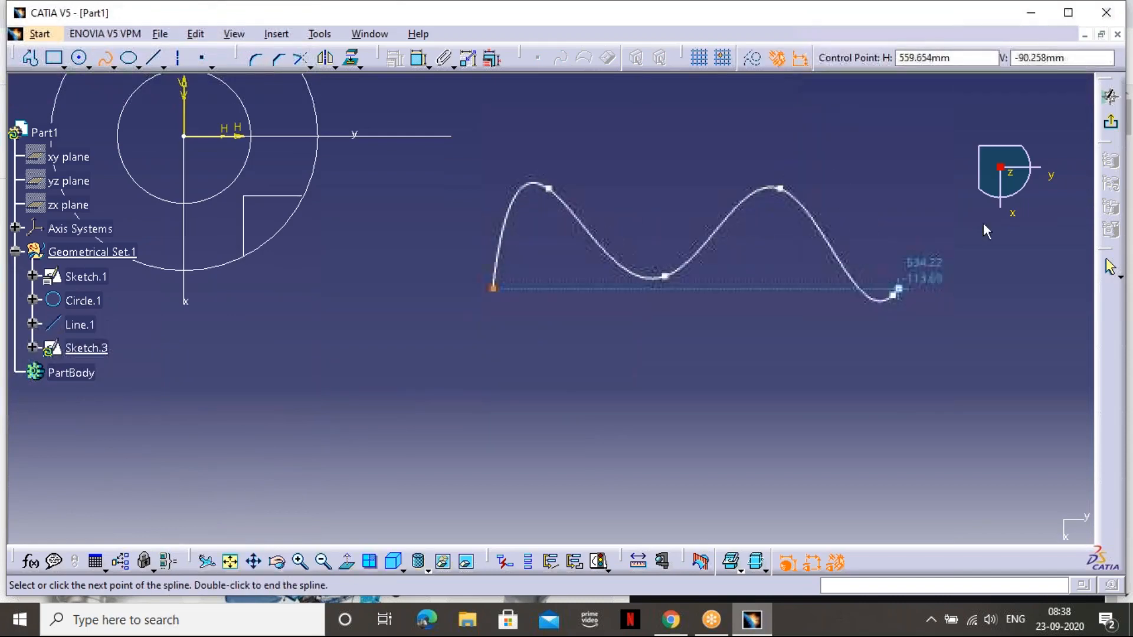
pyautogui.click(1106, 131)
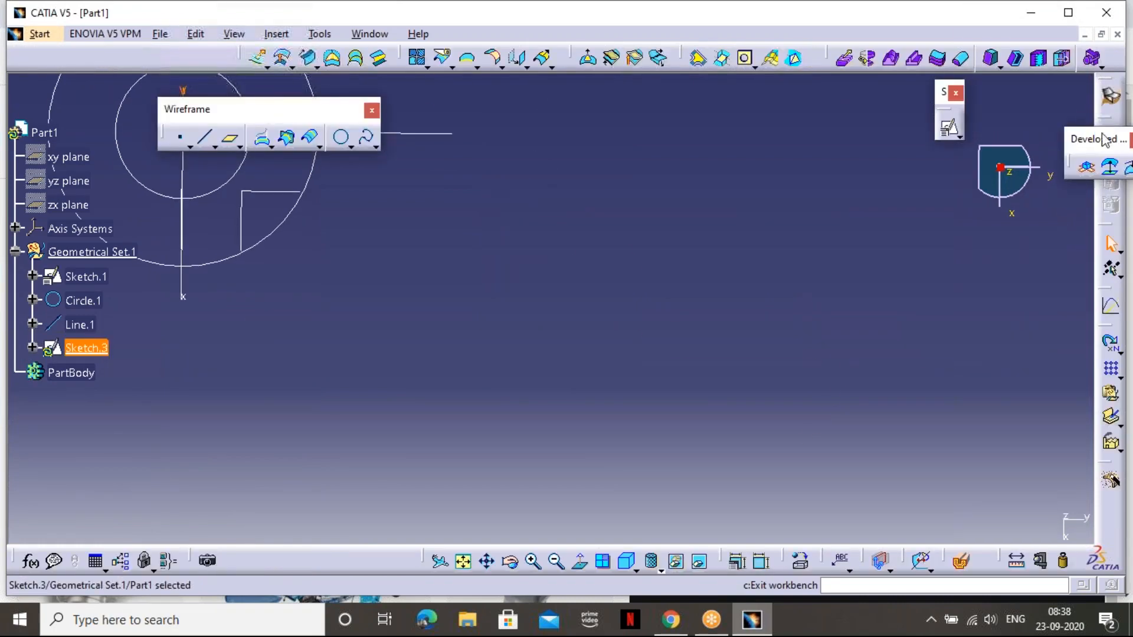
pyautogui.moveTo(688, 278); pyautogui.dragTo(632, 301, button='middle')
pyautogui.moveTo(572, 320); pyautogui.dragTo(627, 309, button='middle')
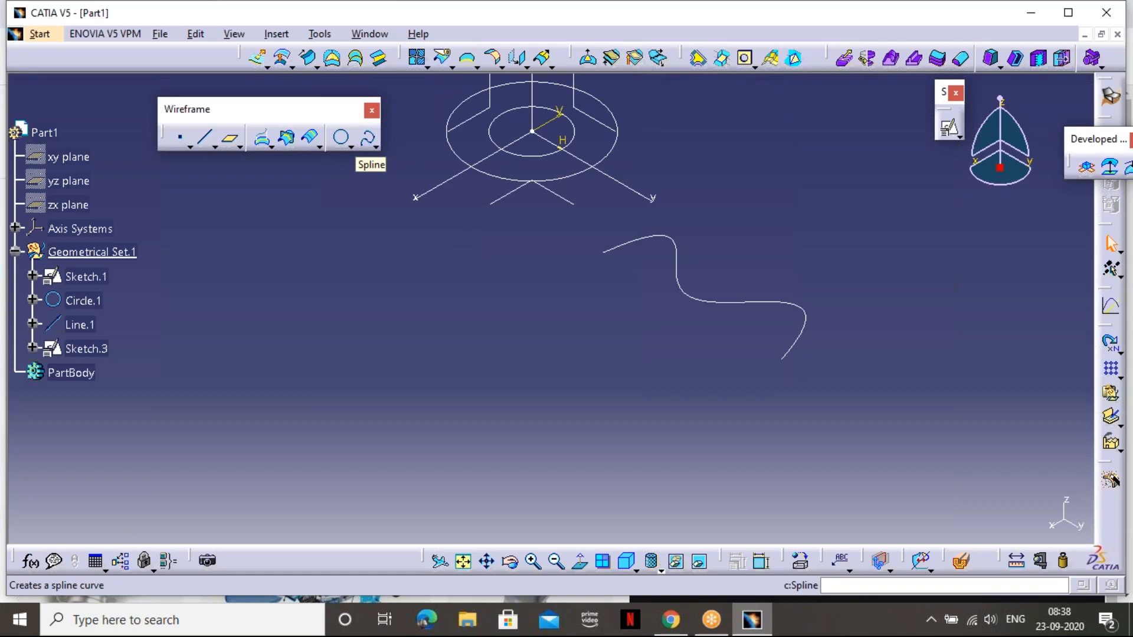
# Create four On plane points on the axis system's XY plane in a zigzag beside the sketched spline, placing the first at about H 252 mm, V 285 mm
pyautogui.click(181, 141)
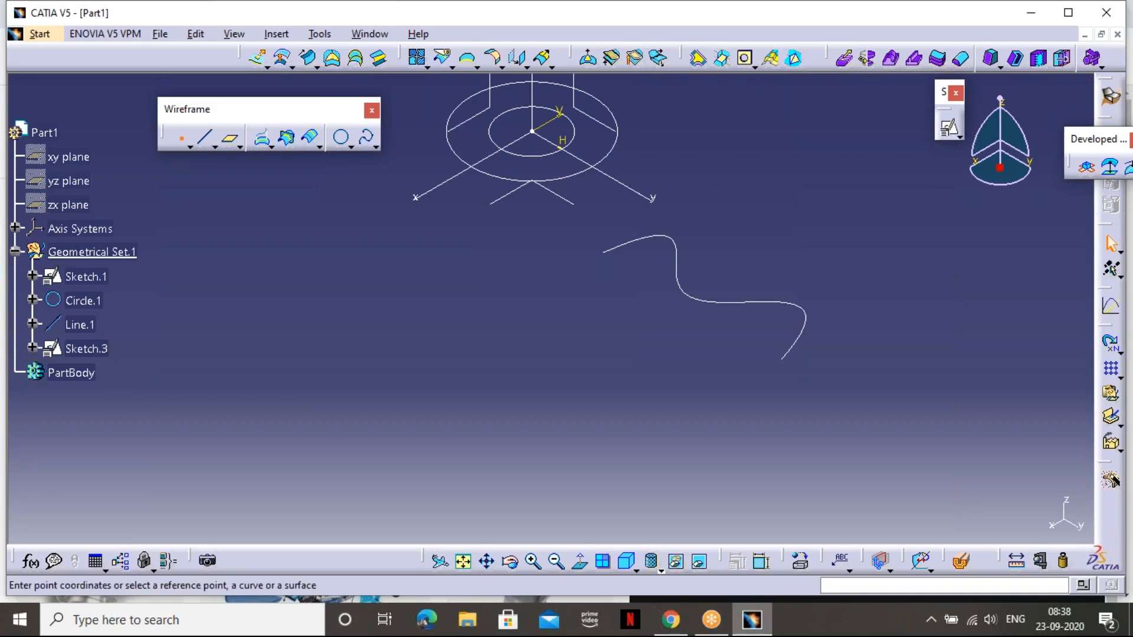
pyautogui.click(572, 201)
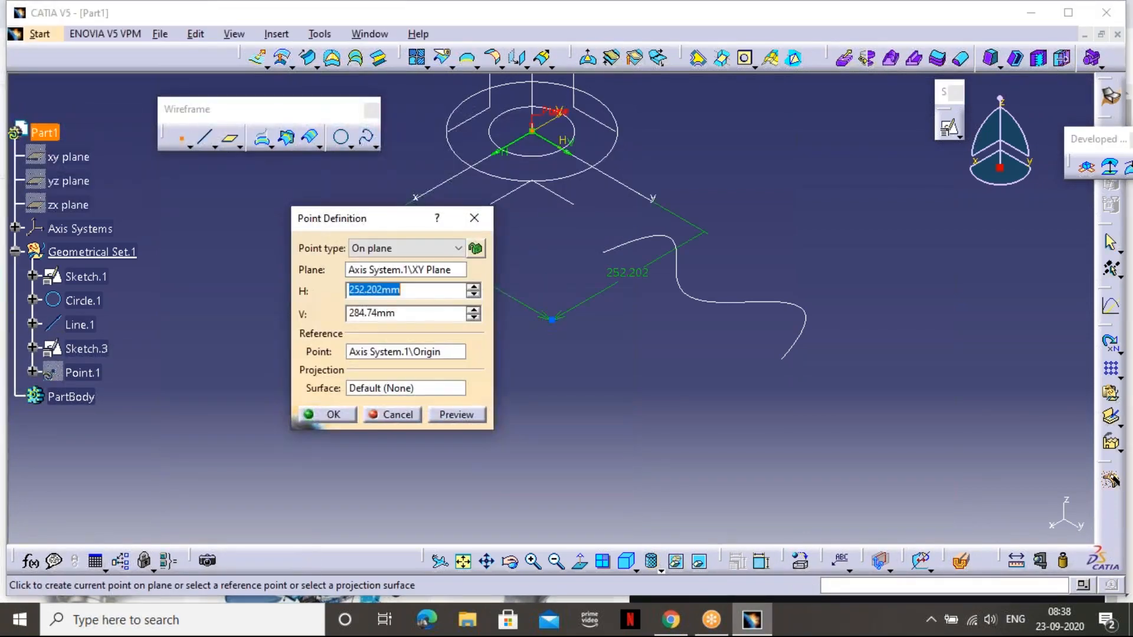
pyautogui.click(552, 320)
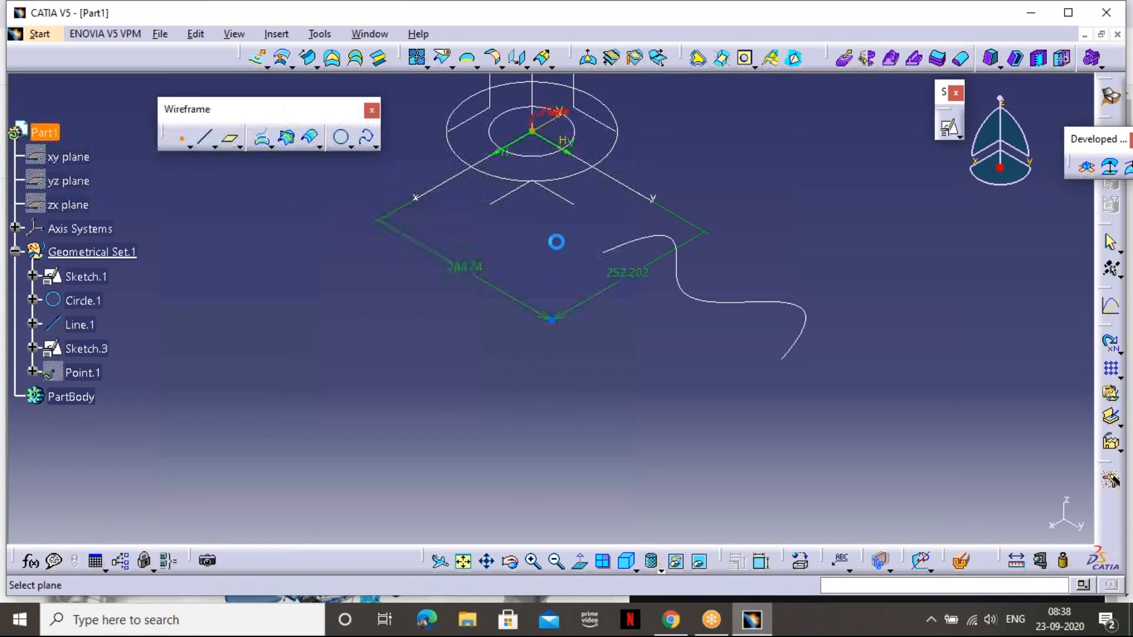
pyautogui.click(574, 208)
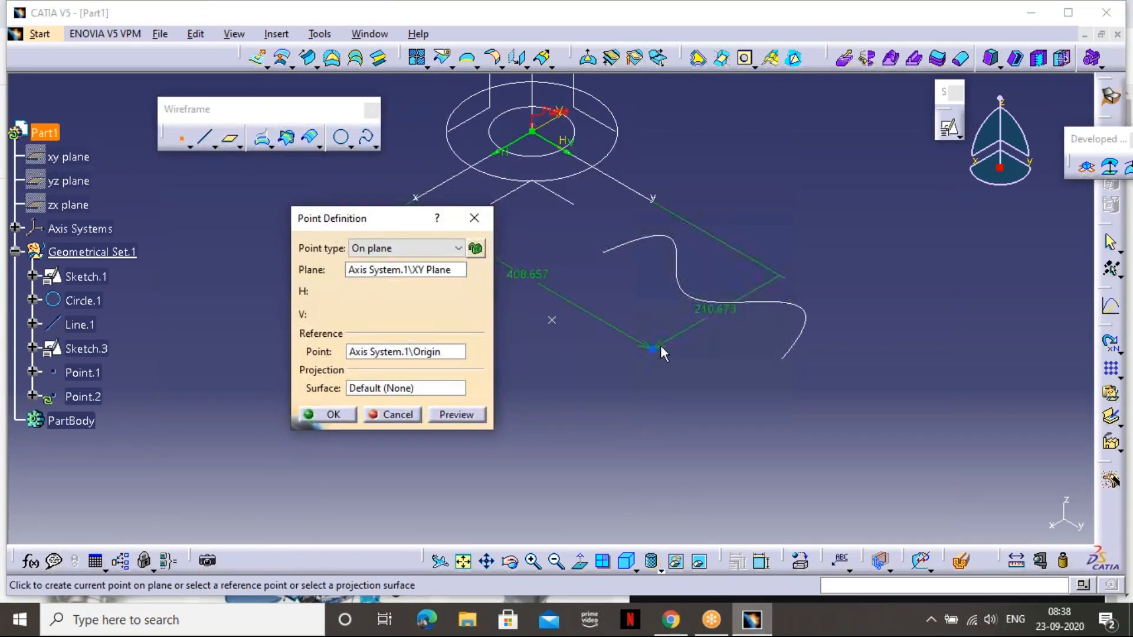
pyautogui.click(664, 344)
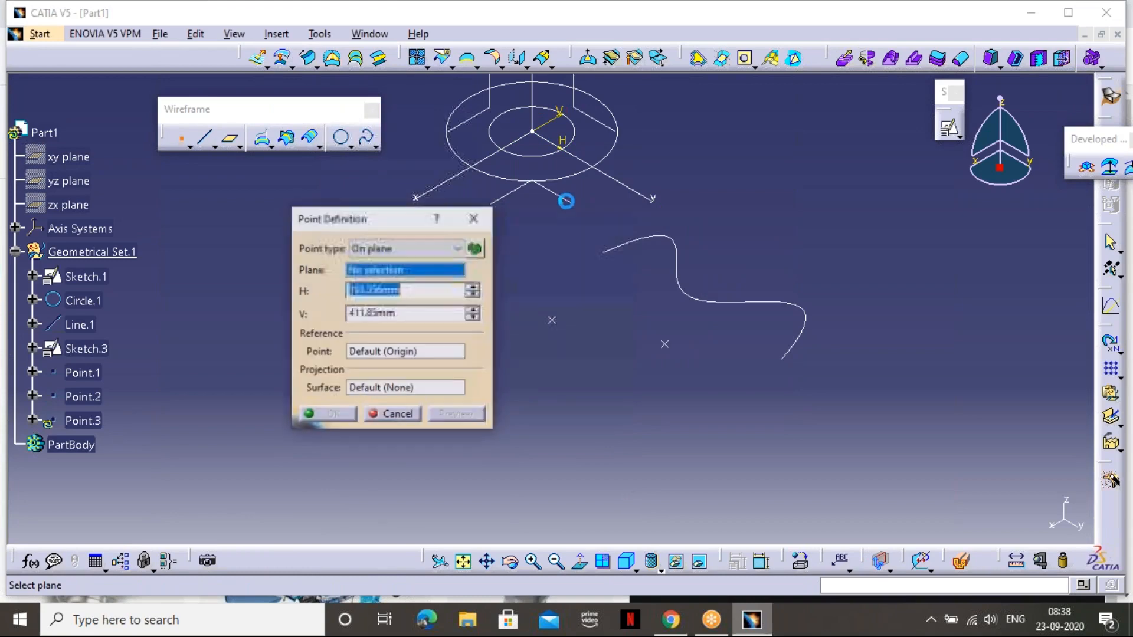
pyautogui.click(653, 384)
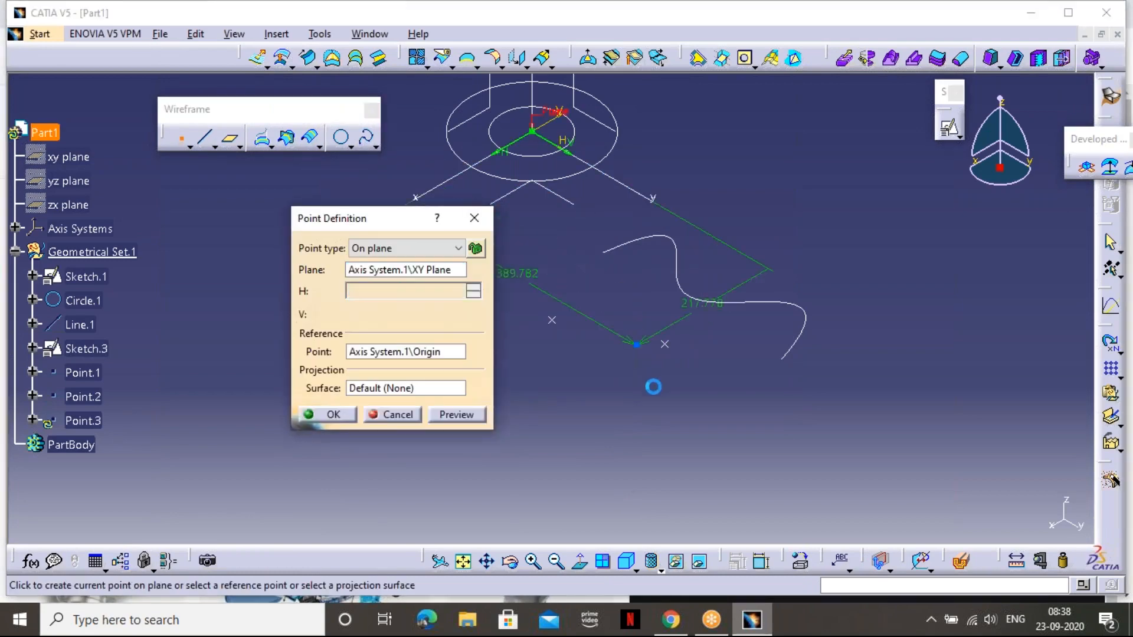
pyautogui.click(647, 329)
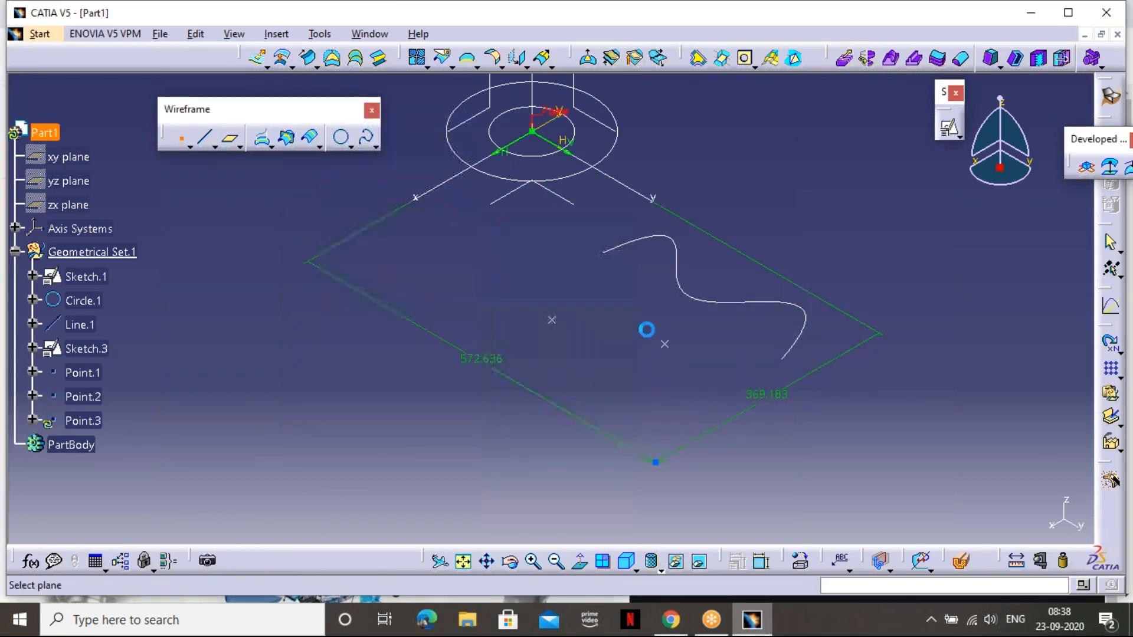
pyautogui.click(580, 203)
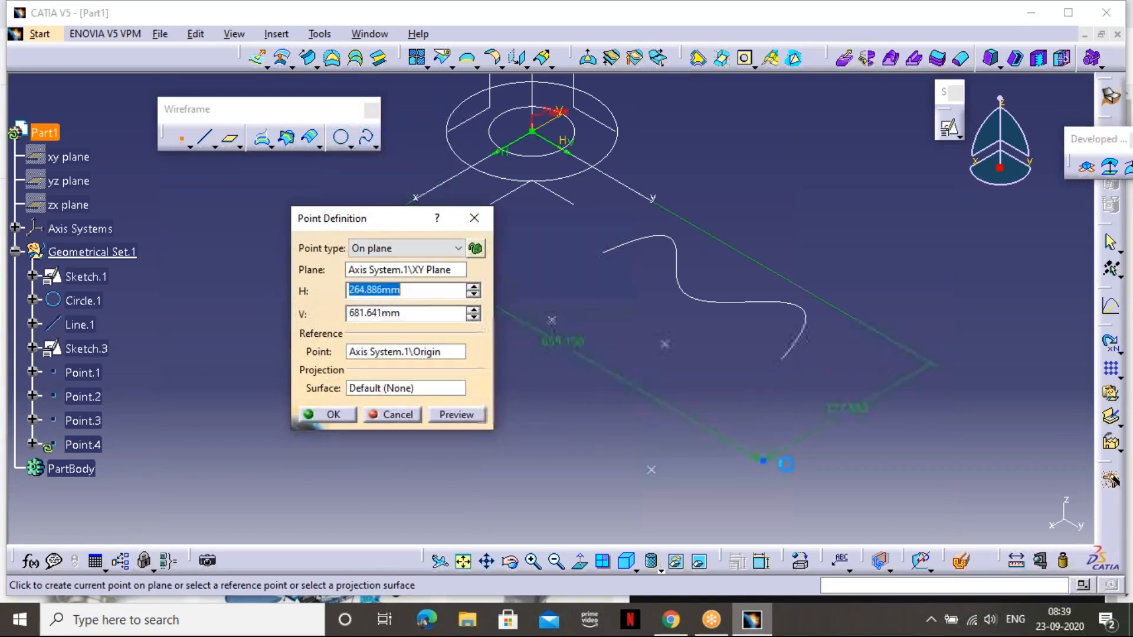
pyautogui.click(824, 474)
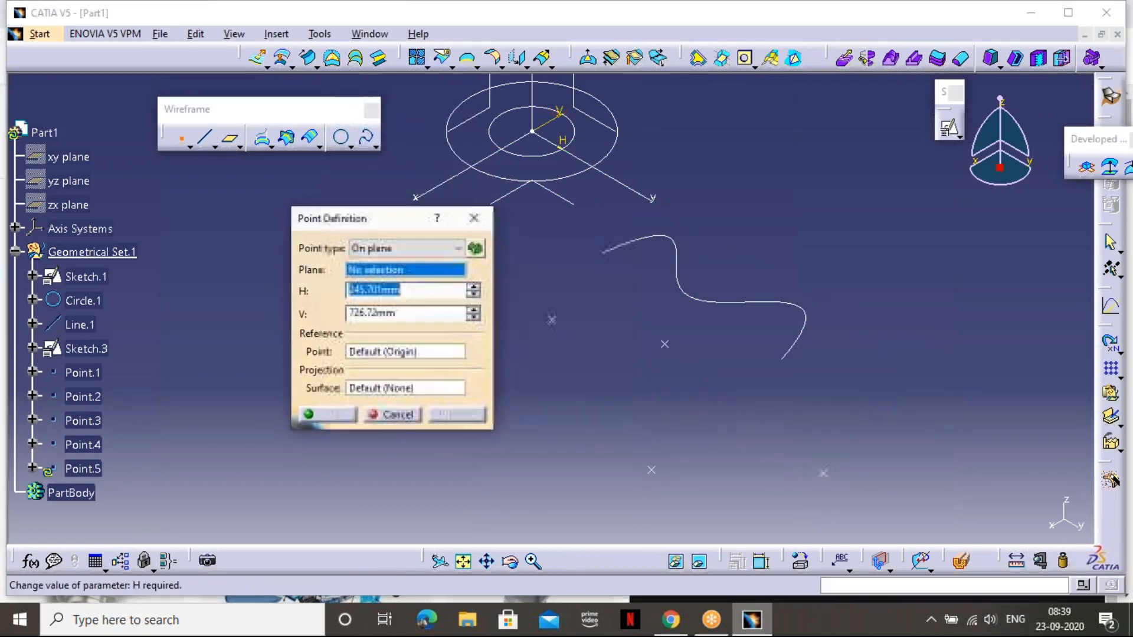
pyautogui.click(392, 415)
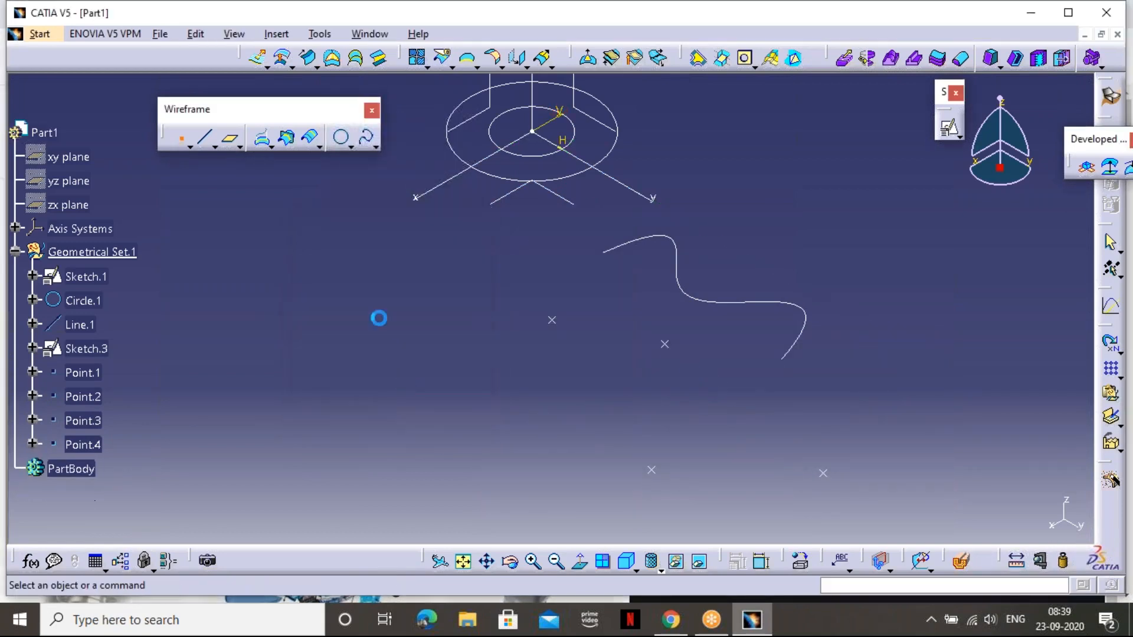
# Create a Wireframe spline through the four new points in order, leaving it open and without geometry on support
pyautogui.click(367, 137)
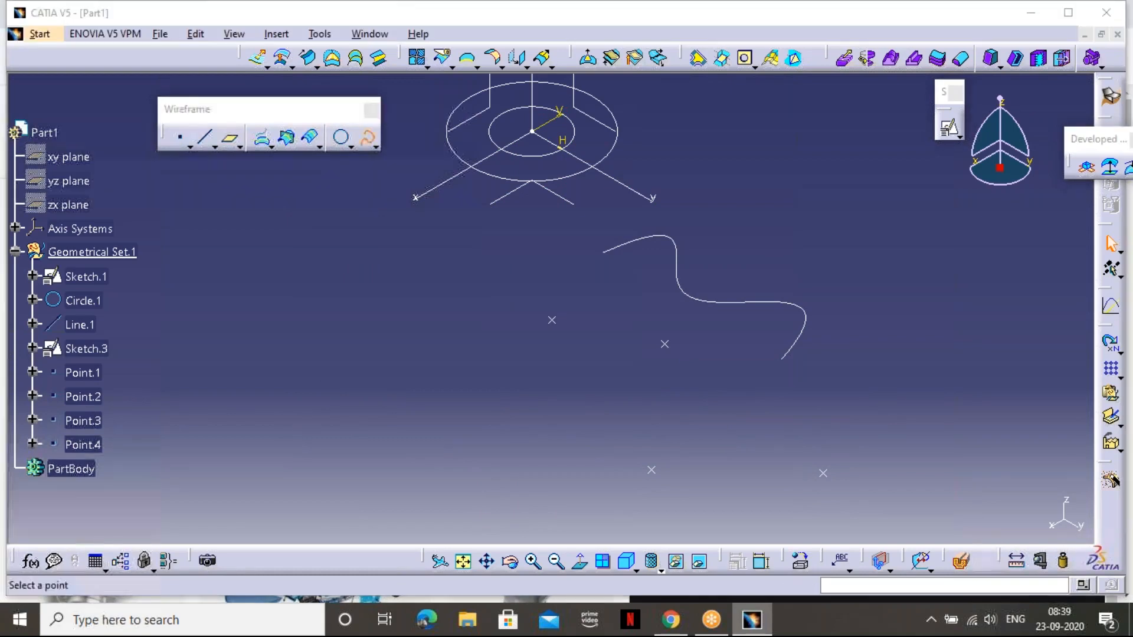
pyautogui.click(552, 320)
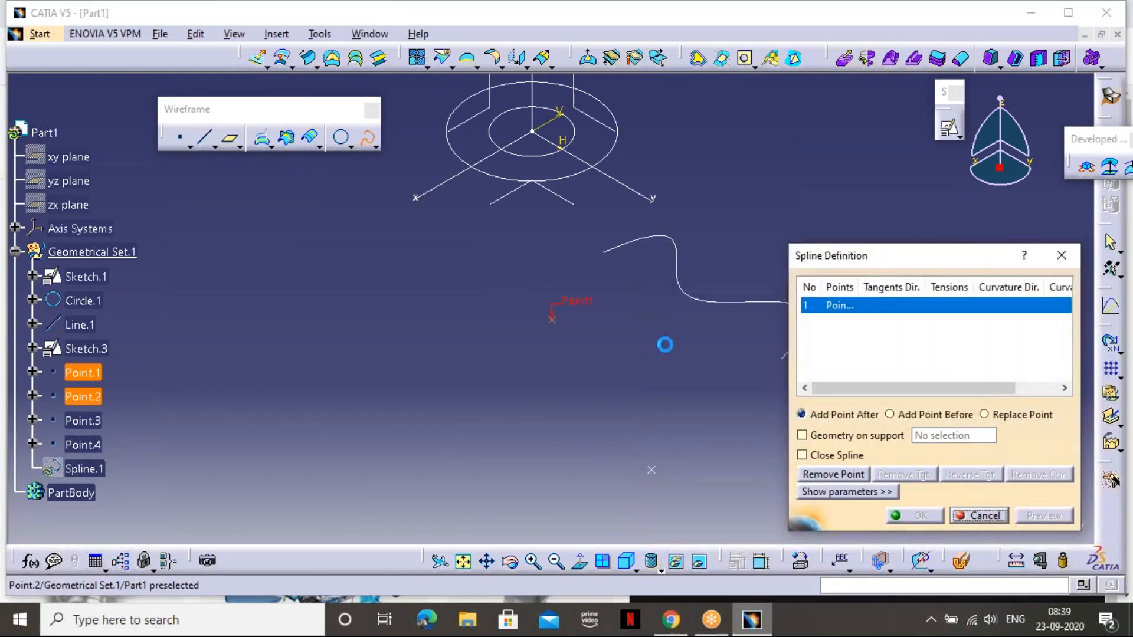
pyautogui.click(664, 343)
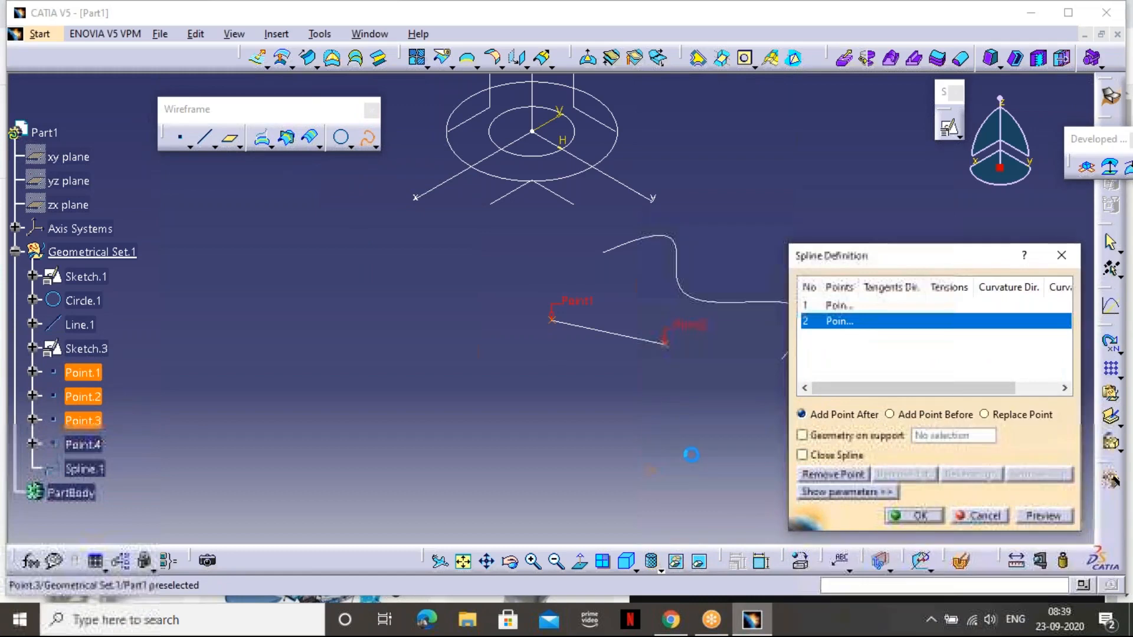
pyautogui.click(651, 469)
pyautogui.moveTo(651, 469); pyautogui.dragTo(627, 392, button='middle')
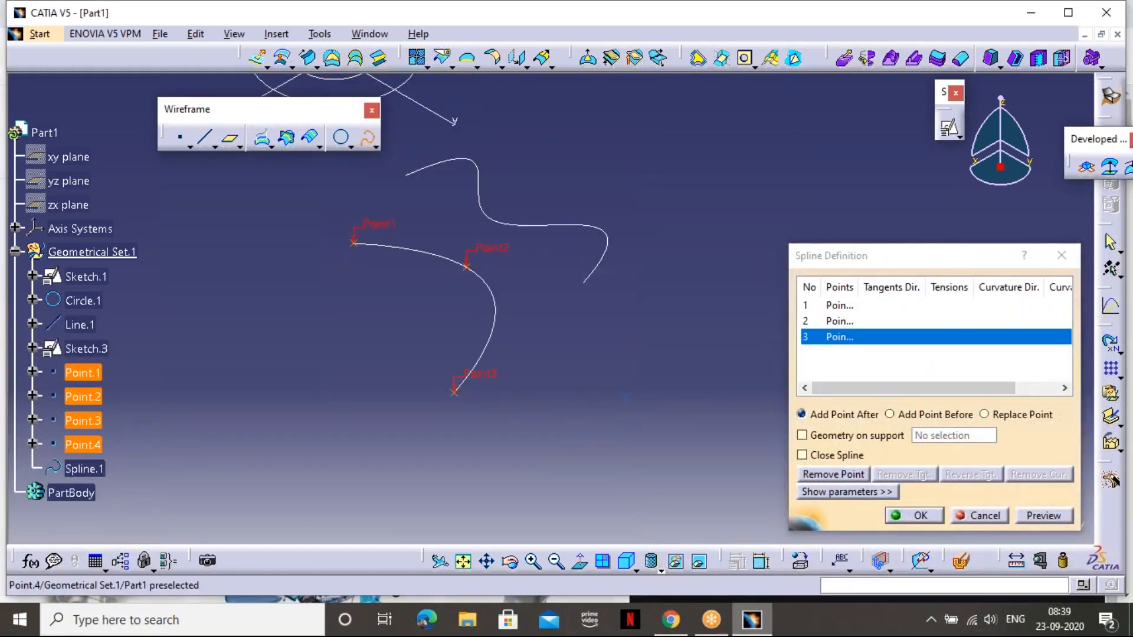
pyautogui.click(626, 396)
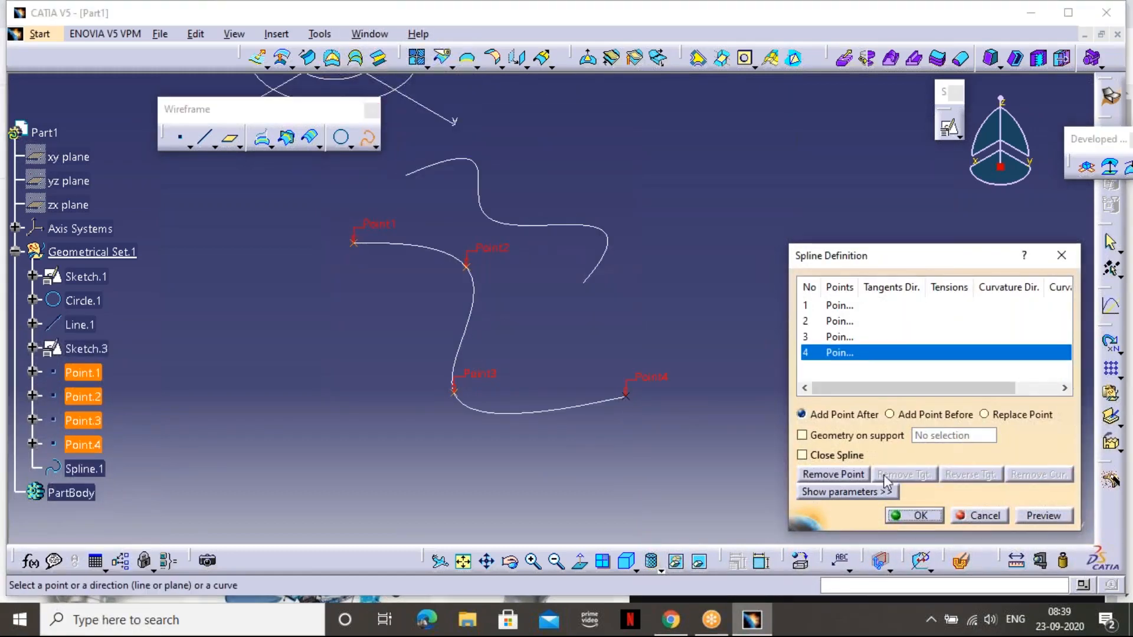
pyautogui.click(920, 515)
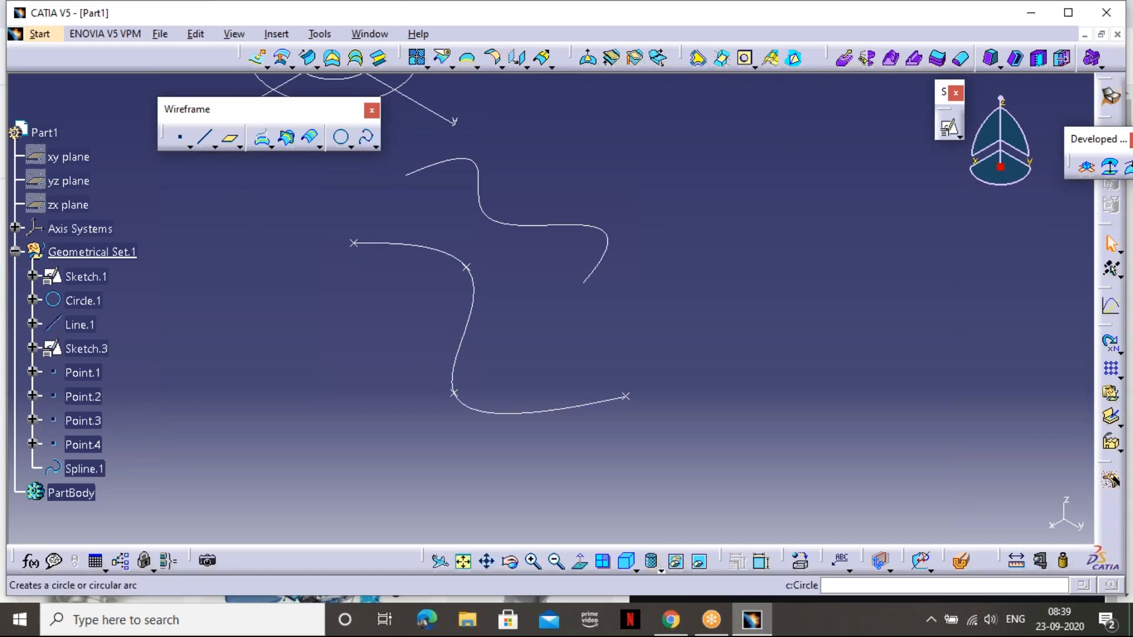
# Create a plane with the Offset from plane type, 100 mm from the axis system's XY plane
pyautogui.moveTo(294, 235); pyautogui.dragTo(443, 344, button='middle')
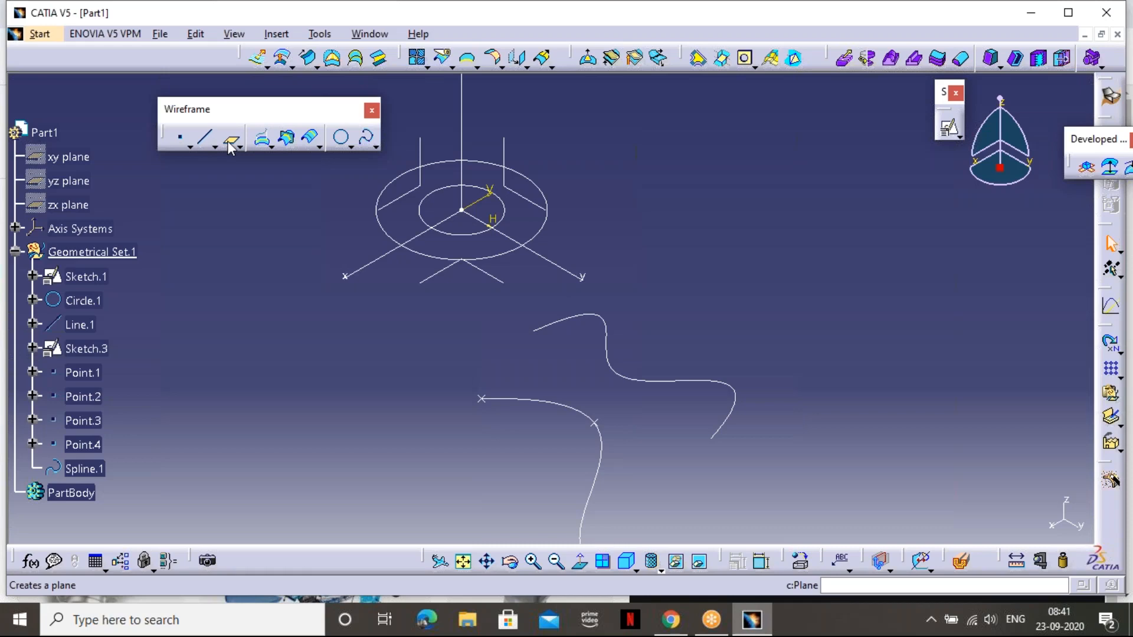
pyautogui.moveTo(592, 382); pyautogui.dragTo(556, 460, button='middle')
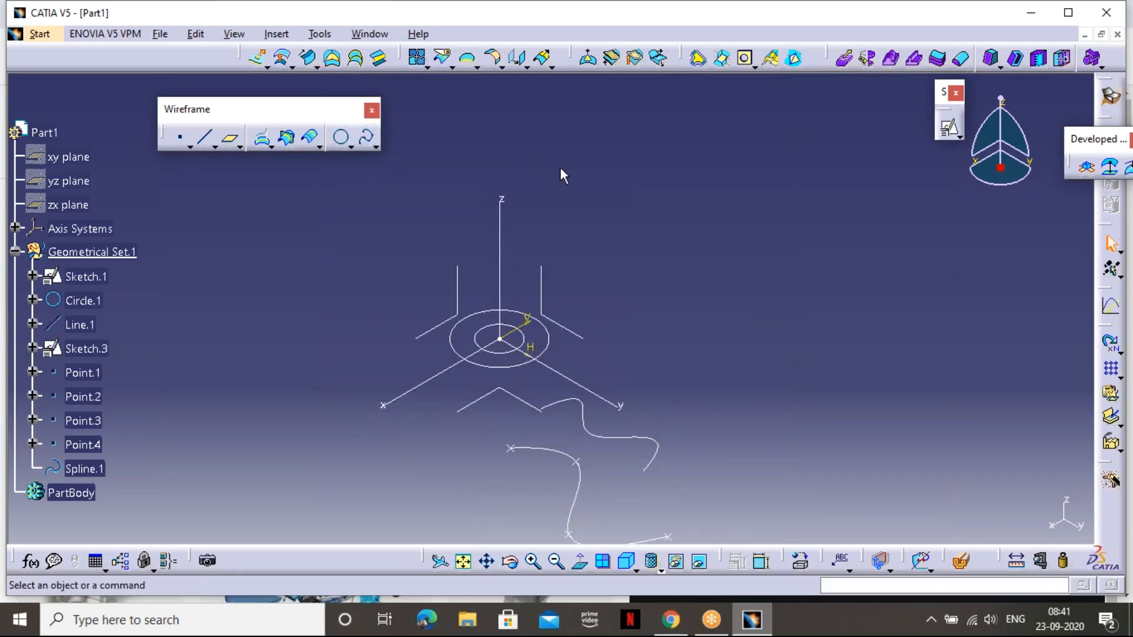
pyautogui.moveTo(627, 339); pyautogui.dragTo(531, 305, button='middle')
pyautogui.click(506, 451)
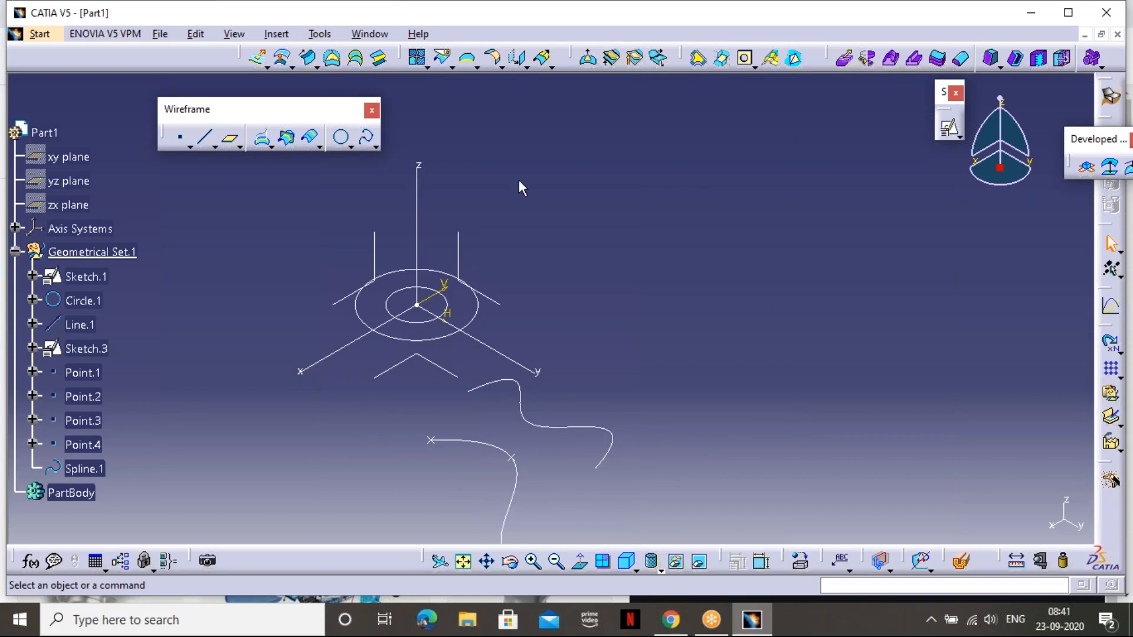
pyautogui.click(230, 139)
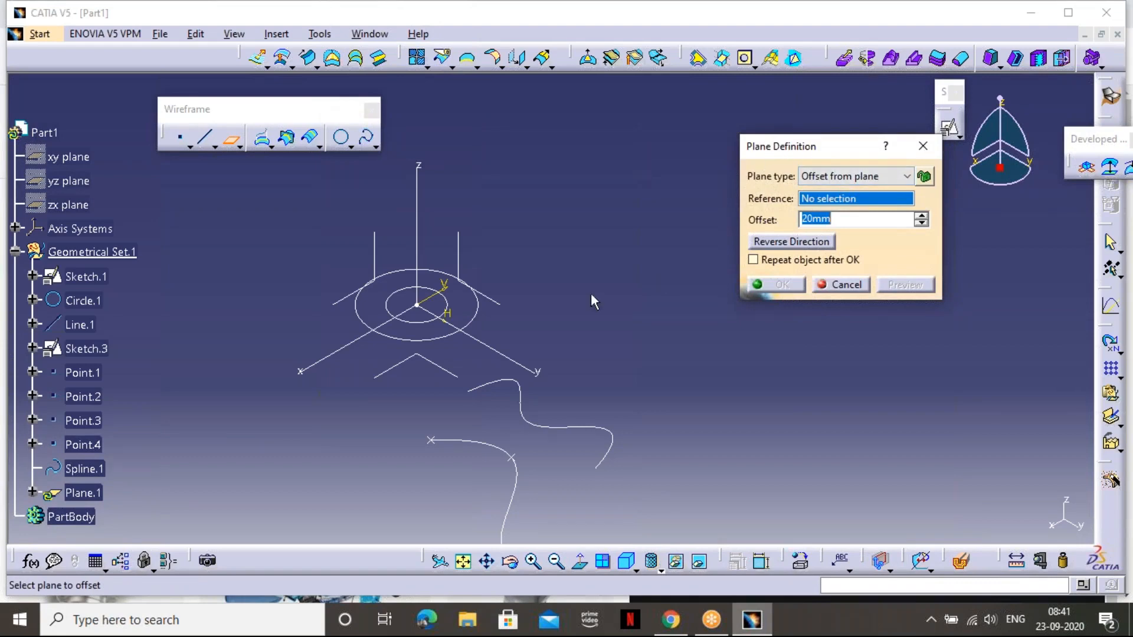
pyautogui.click(443, 373)
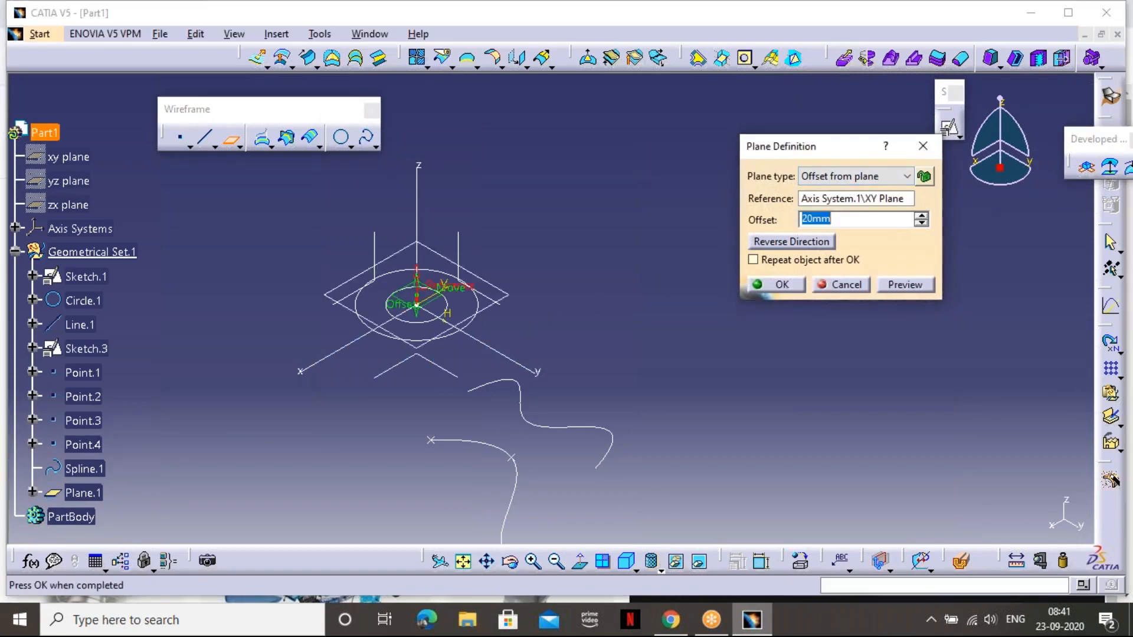
pyautogui.write('100')
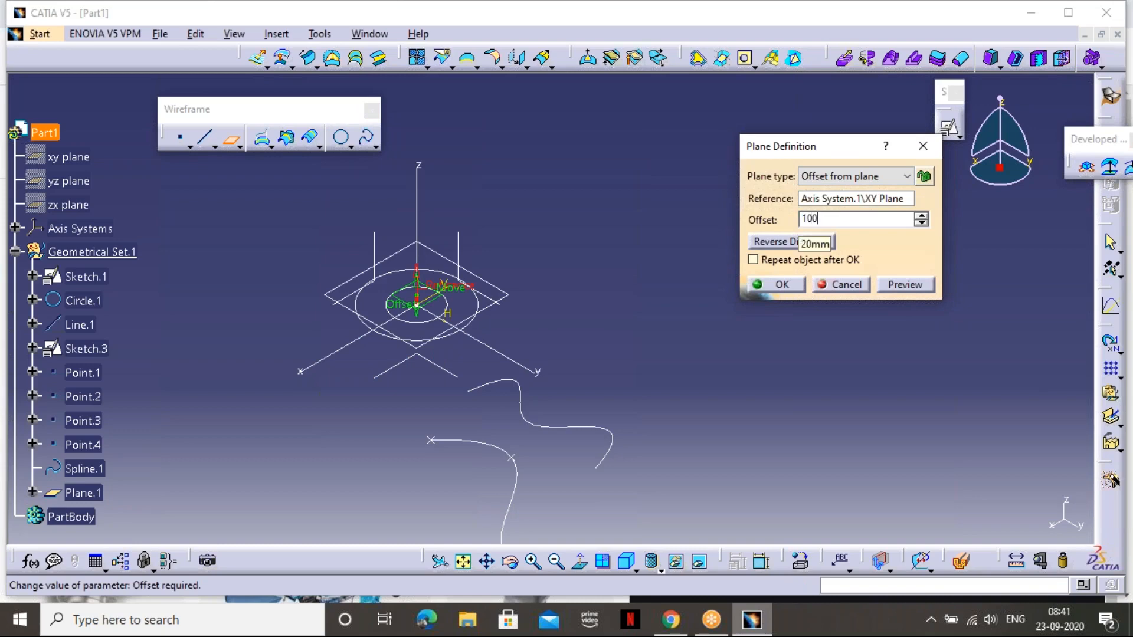
pyautogui.click(903, 286)
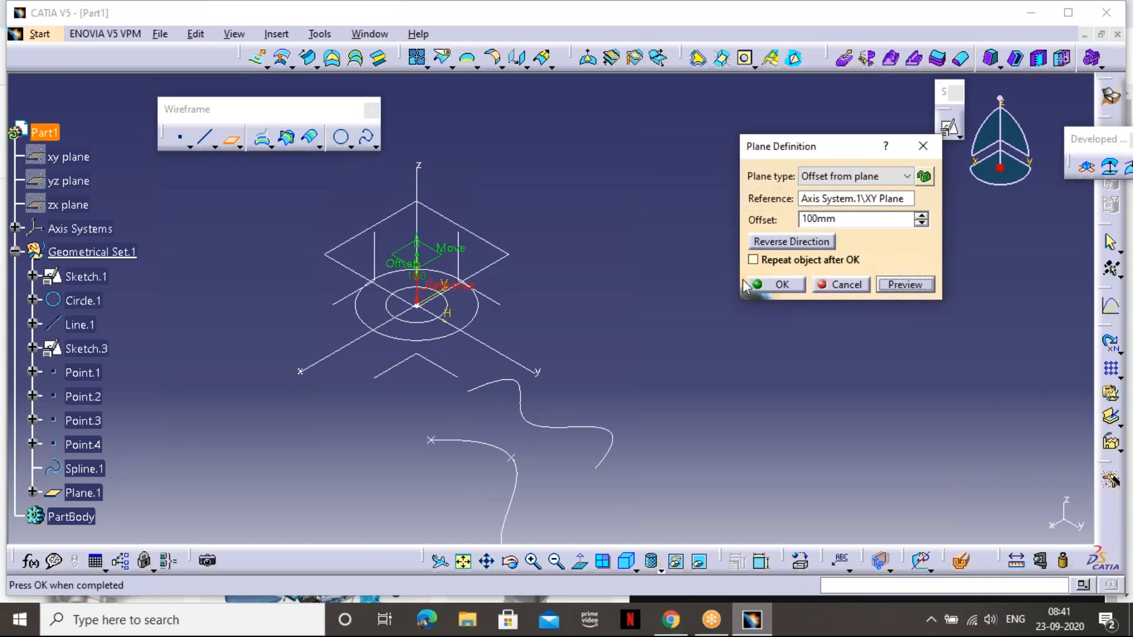
pyautogui.click(778, 286)
# Start a positioned sketch on the 100 mm offset plane, with H and V swapped and V reversed
pyautogui.moveTo(392, 405); pyautogui.dragTo(503, 387, button='middle')
pyautogui.moveTo(472, 316); pyautogui.dragTo(460, 276, button='middle')
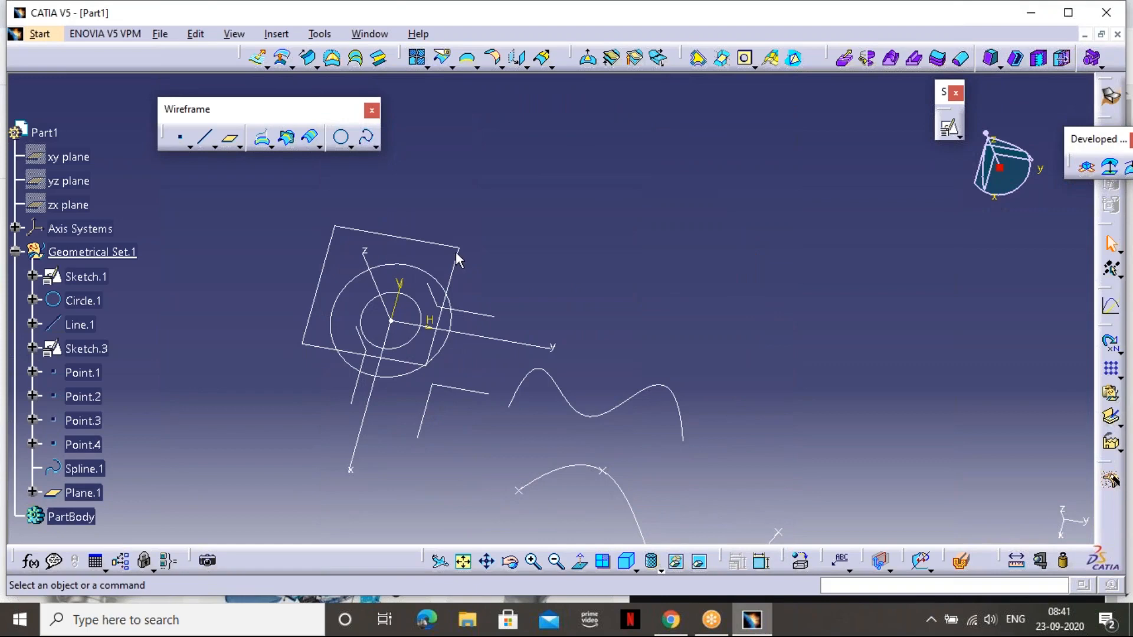
pyautogui.click(949, 128)
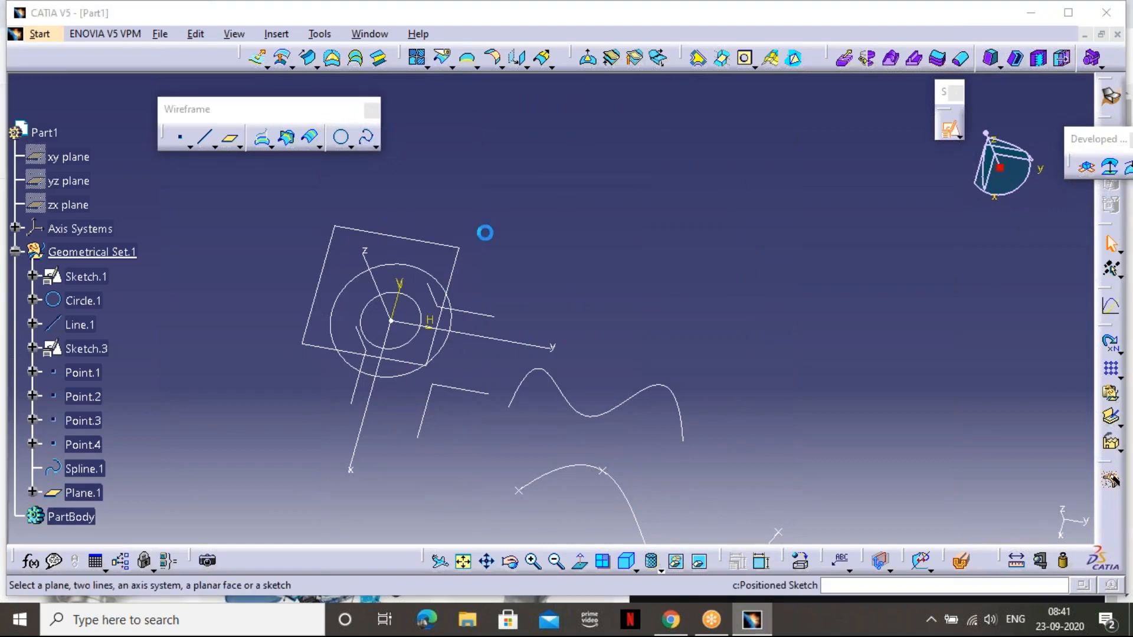
pyautogui.click(456, 258)
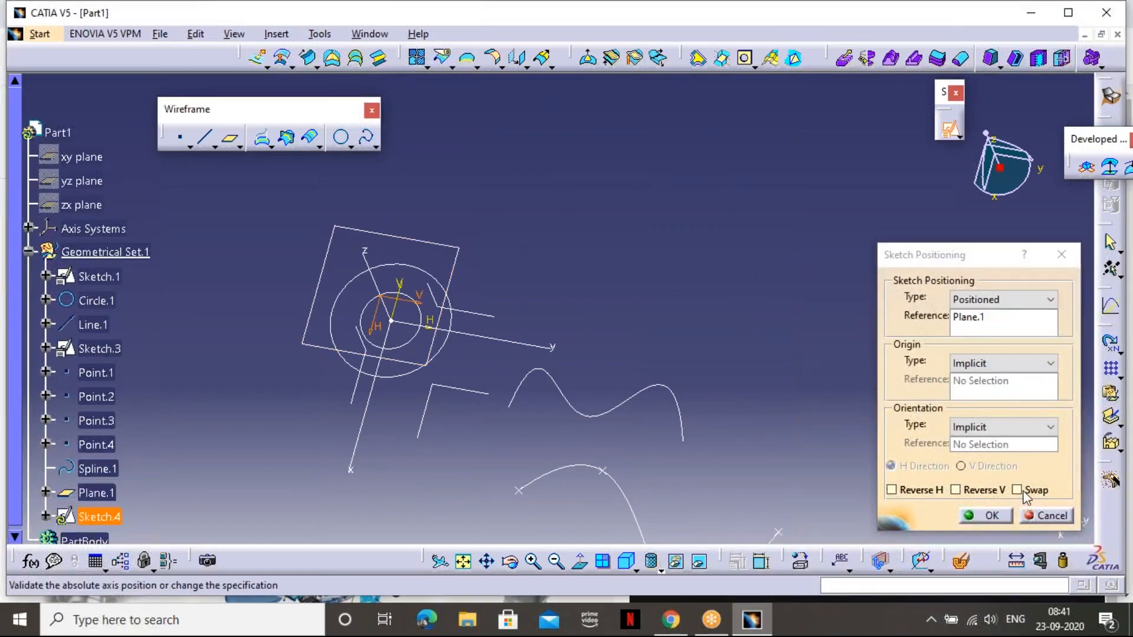
pyautogui.click(987, 516)
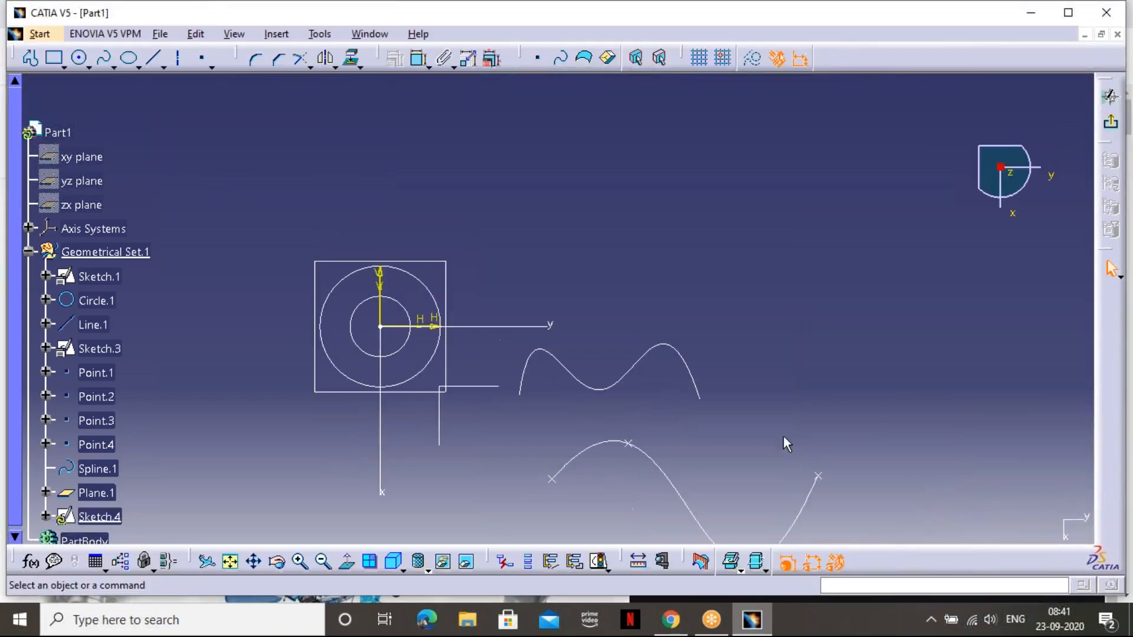
# Sketch a circle centred on the sketch origin, passing through a point at about H 62.7 mm, V 77.1 mm
pyautogui.click(79, 57)
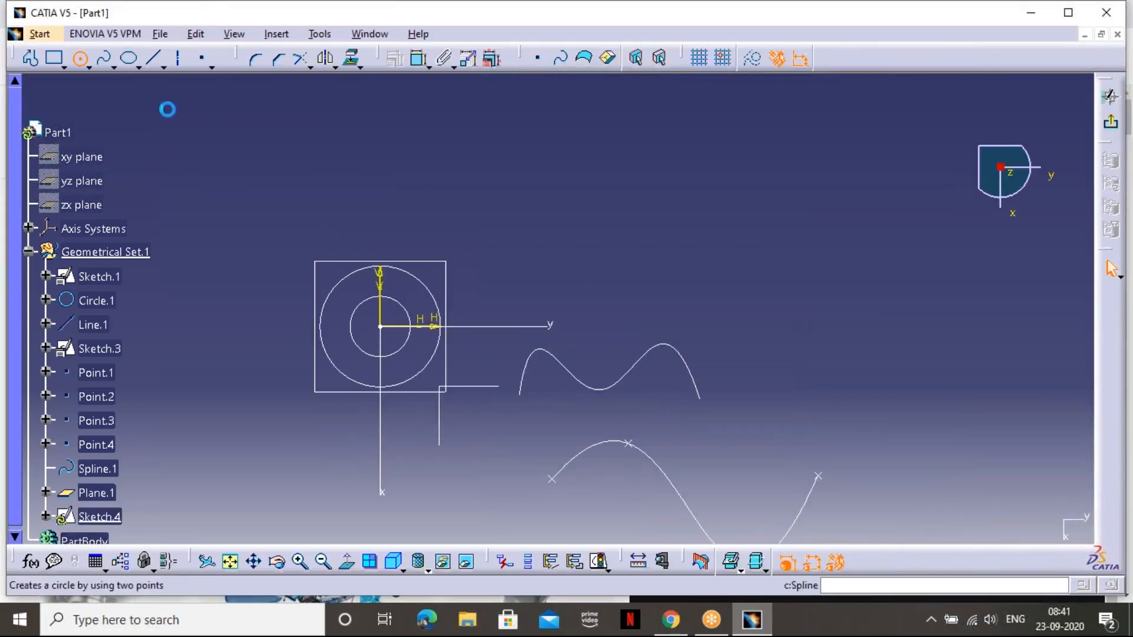
pyautogui.click(380, 327)
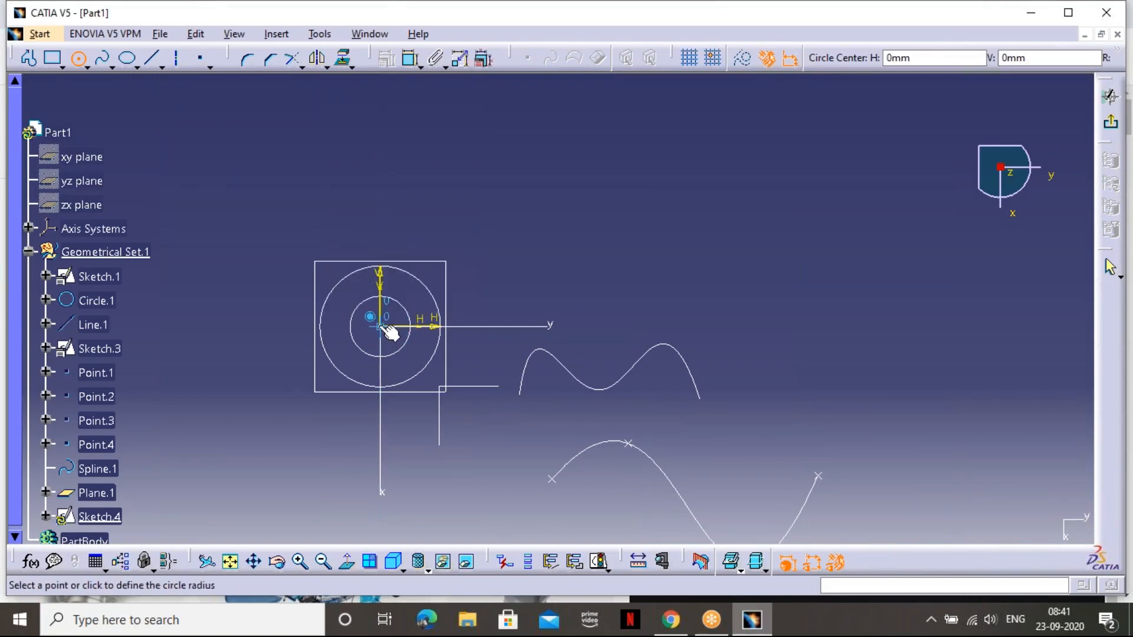
pyautogui.click(419, 280)
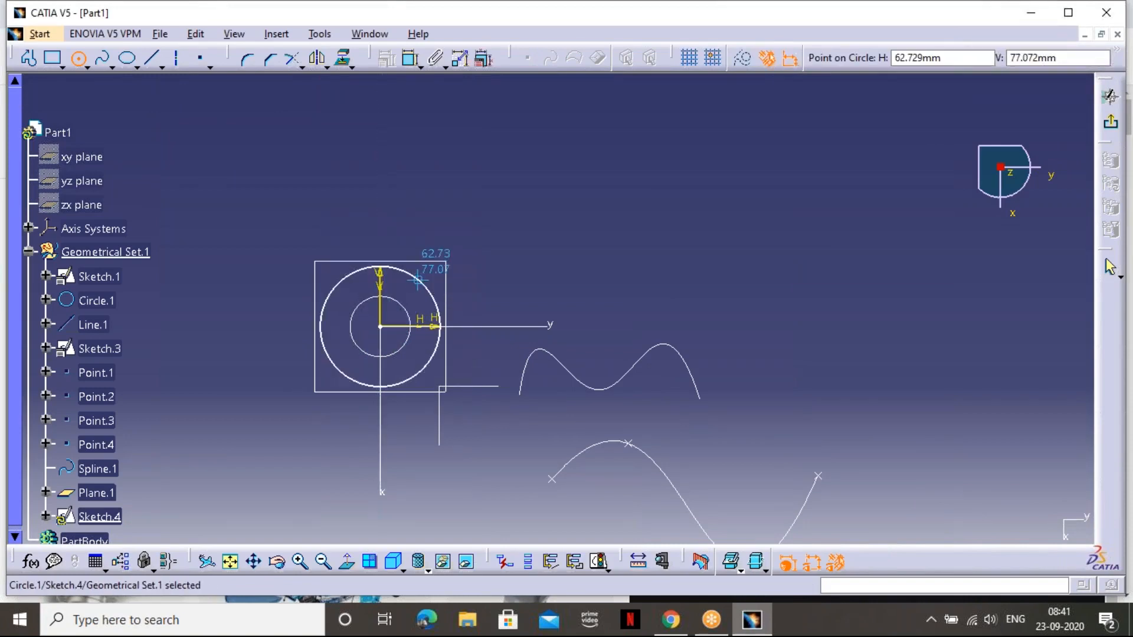
# Sketch a smaller circle centred on the sketch origin and leave the sketch for an isometric view of the part
pyautogui.click(78, 57)
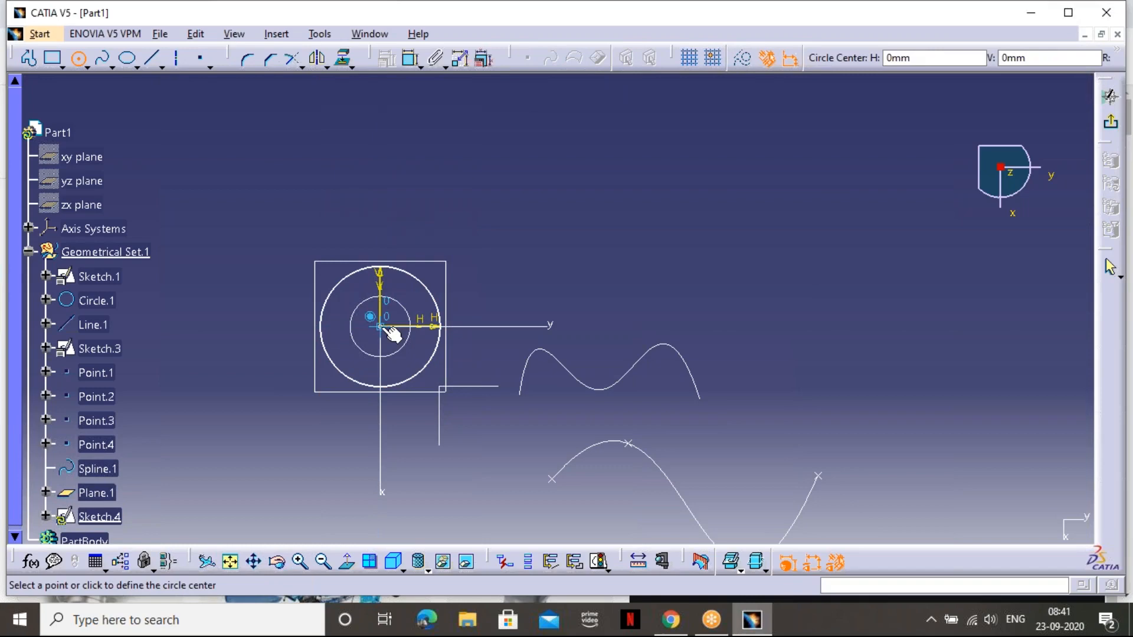
pyautogui.click(381, 327)
pyautogui.click(388, 299)
pyautogui.click(884, 279)
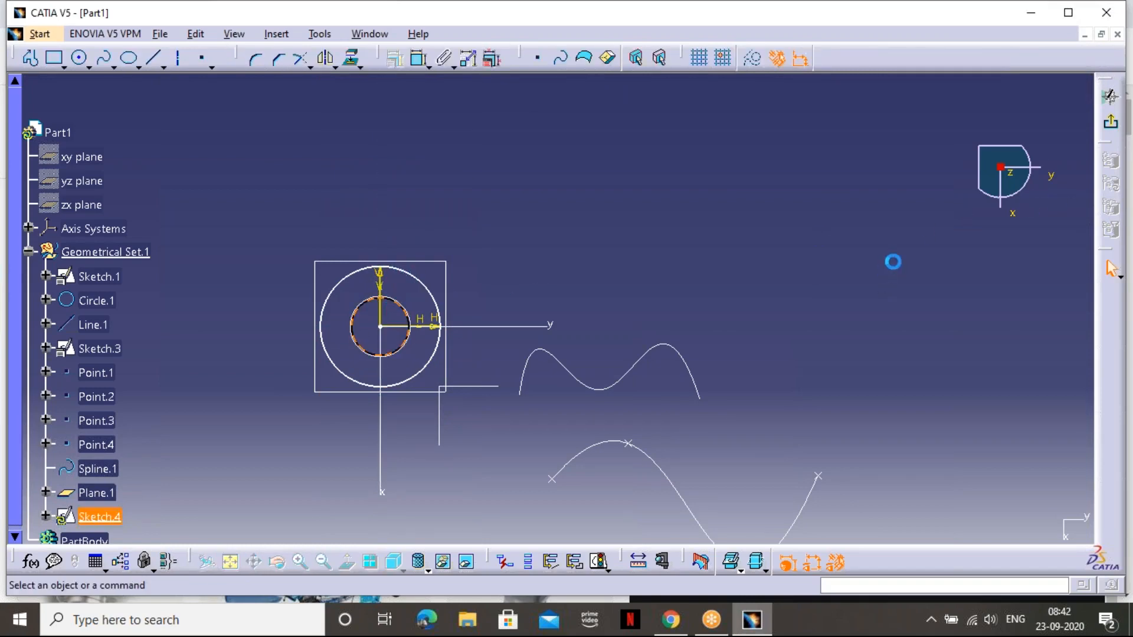
pyautogui.click(1112, 128)
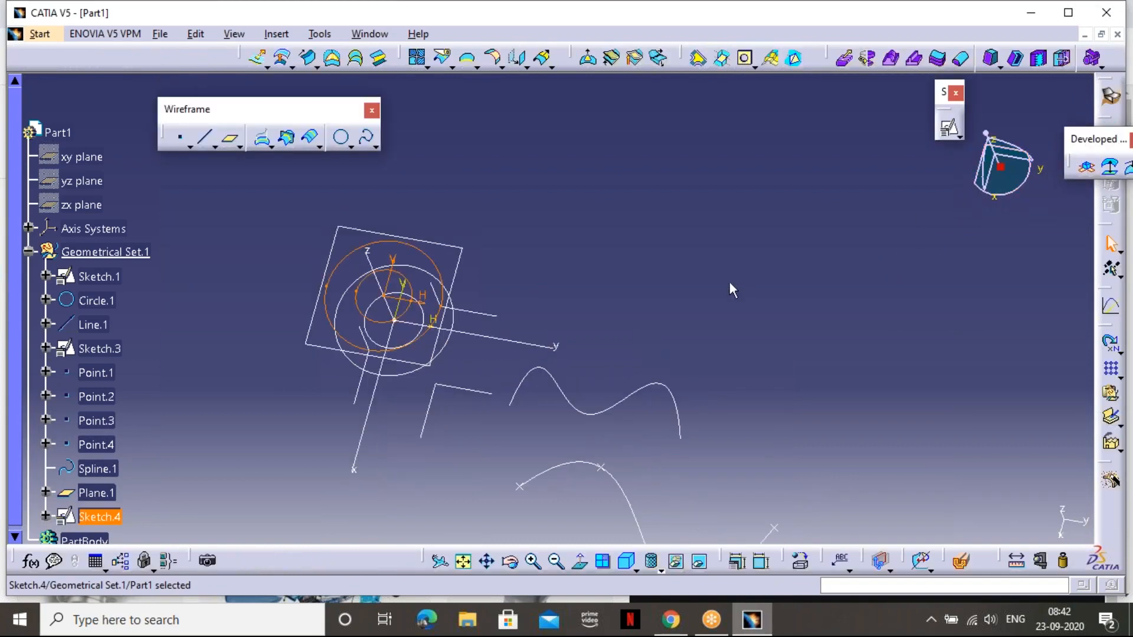
pyautogui.click(488, 394)
pyautogui.moveTo(488, 395)
pyautogui.mouseDown(button='middle')
pyautogui.moveTo(463, 385)
pyautogui.moveTo(468, 339)
pyautogui.moveTo(534, 203)
pyautogui.moveTo(567, 175)
pyautogui.moveTo(567, 284)
pyautogui.moveTo(592, 346)
pyautogui.moveTo(779, 387)
pyautogui.moveTo(713, 339)
pyautogui.moveTo(706, 384)
pyautogui.mouseUp(button='middle')
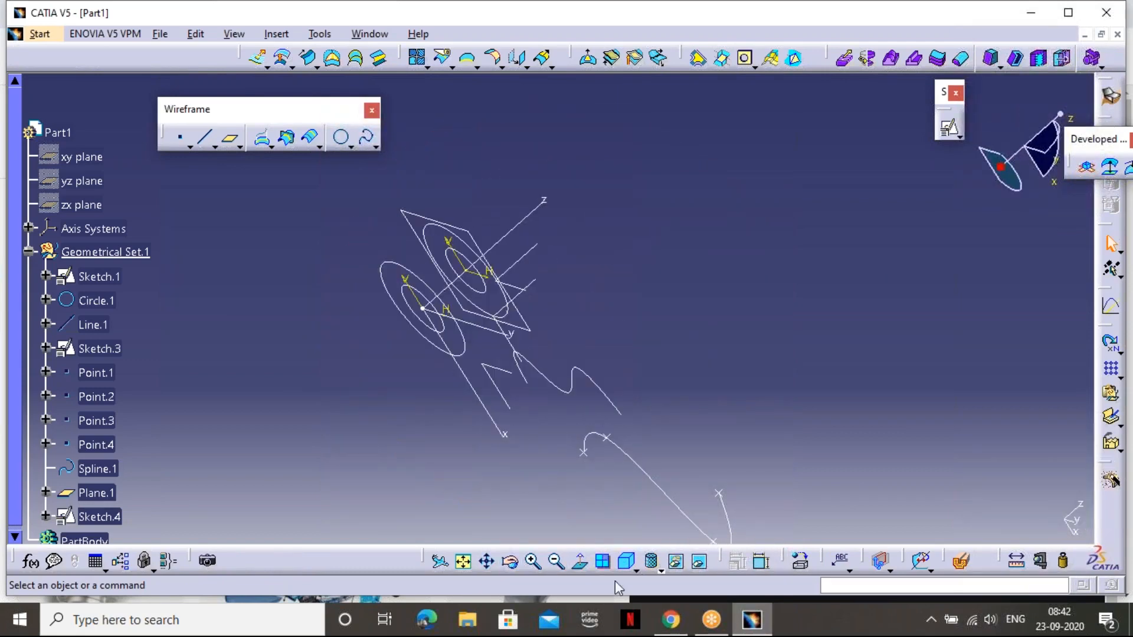
pyautogui.click(626, 561)
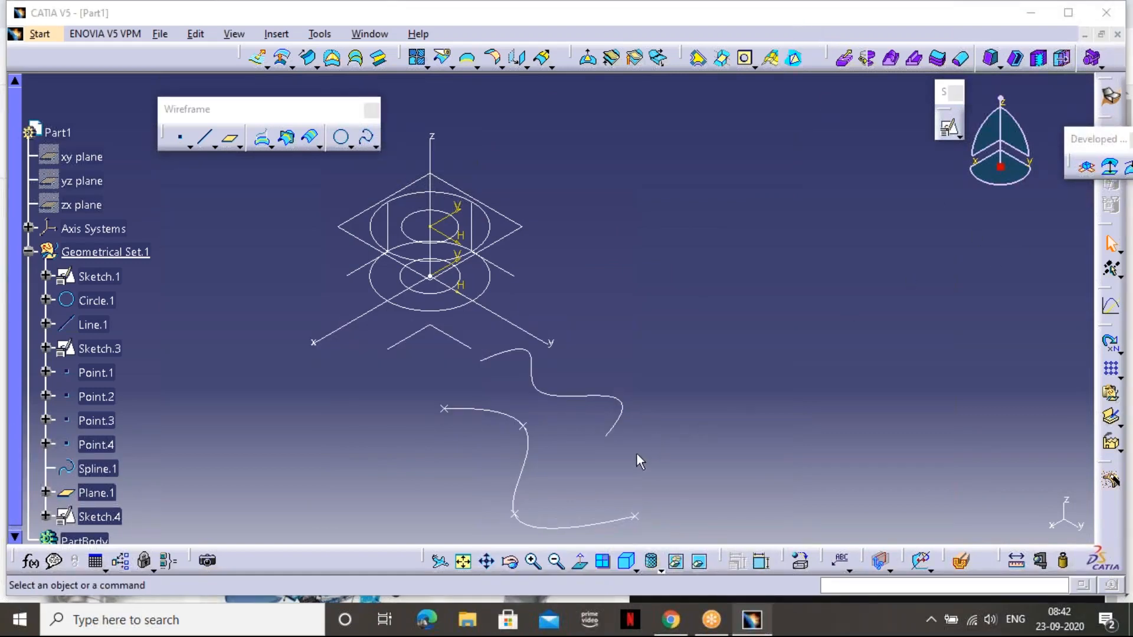
pyautogui.scroll(-3, 709, 306)
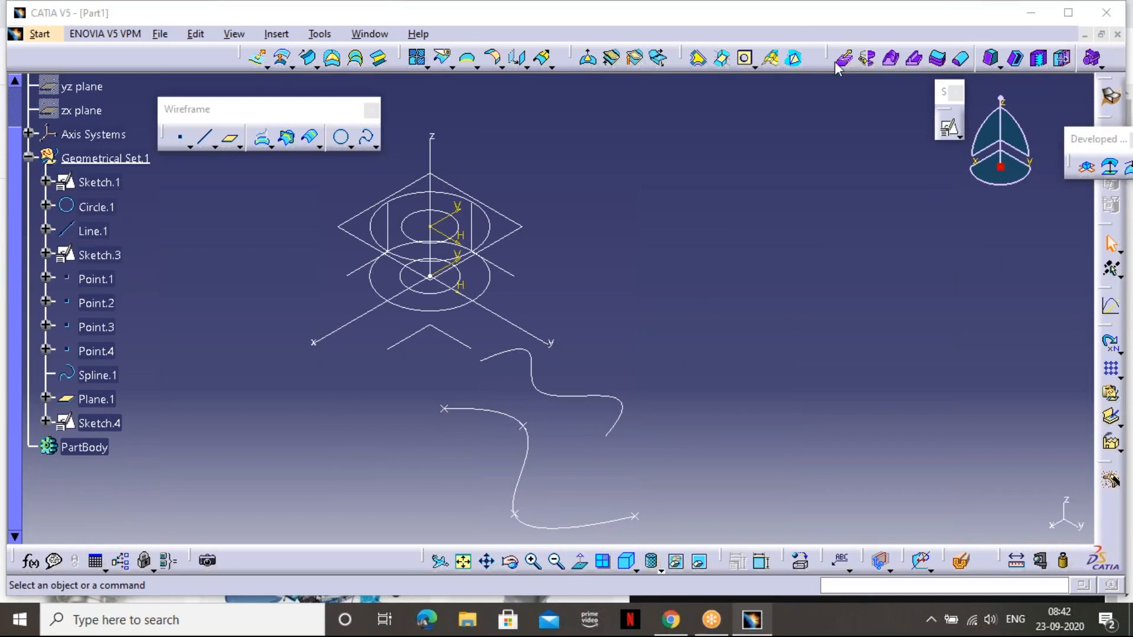
# Close the floating Wireframe toolbar and undock the Replication and Measure toolbars into the model view
pyautogui.moveTo(269, 108); pyautogui.dragTo(272, 114)
pyautogui.moveTo(402, 125); pyautogui.dragTo(436, 133)
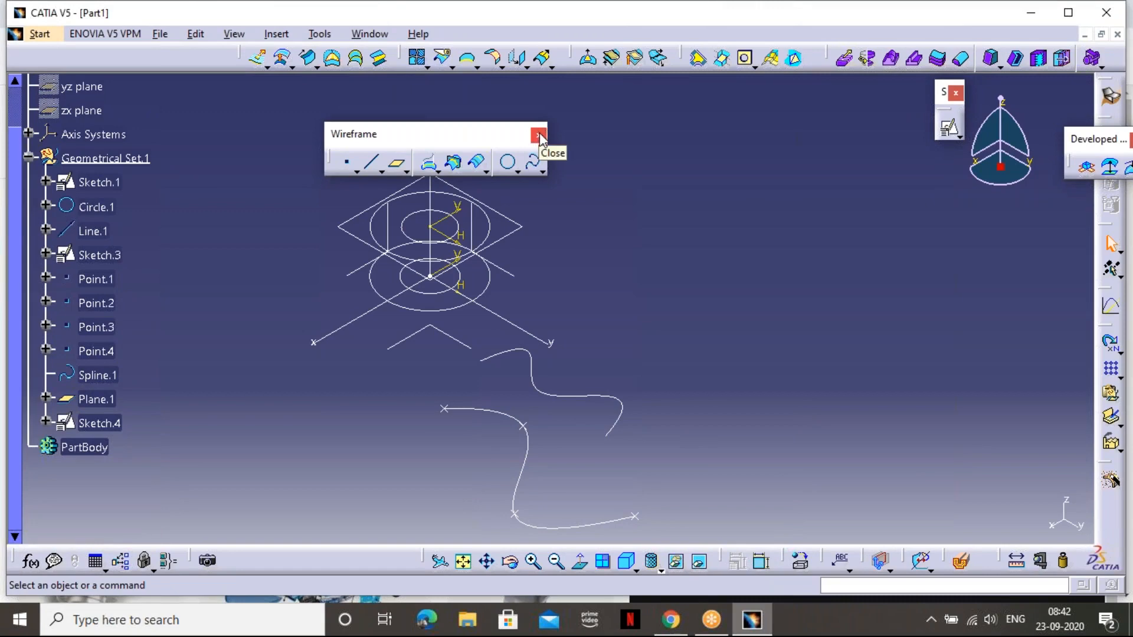
pyautogui.click(539, 136)
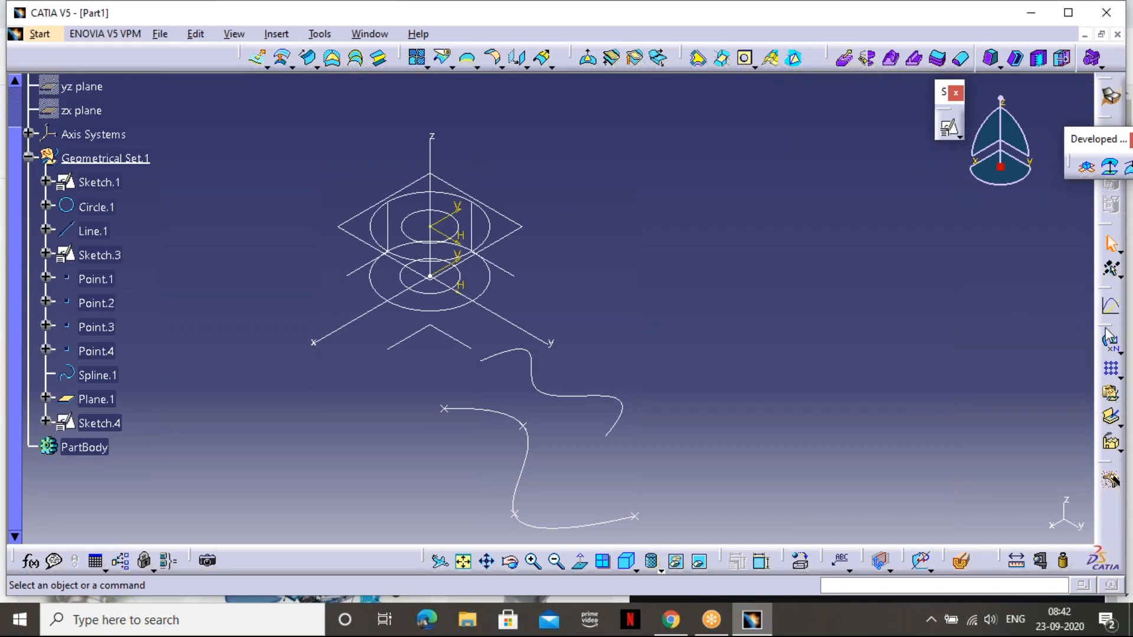
pyautogui.moveTo(1109, 326); pyautogui.dragTo(898, 272)
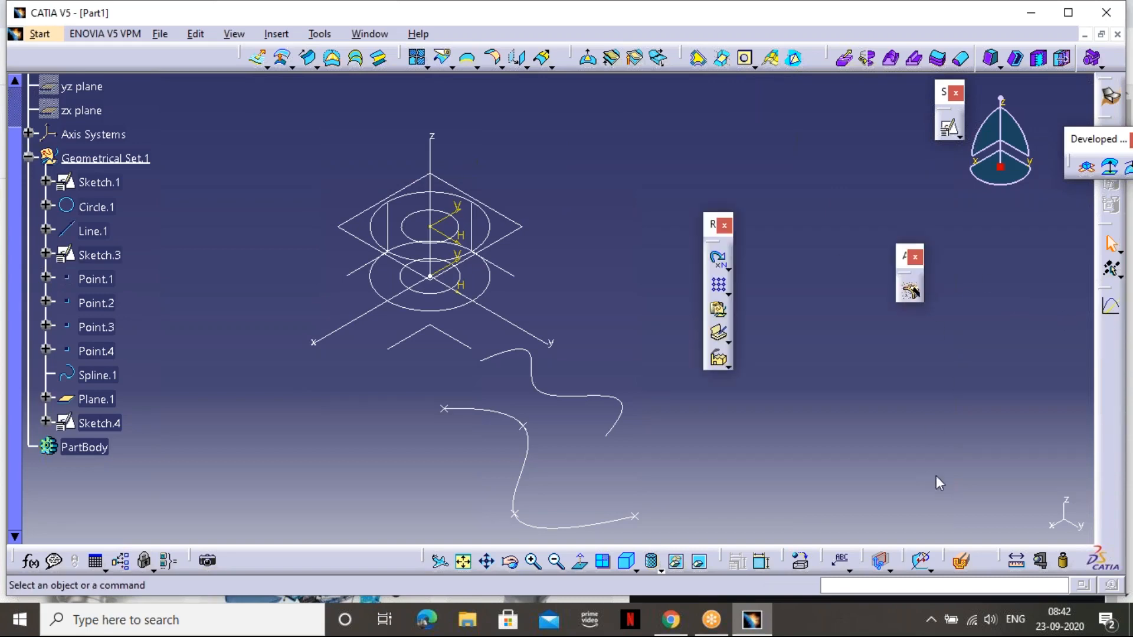
pyautogui.moveTo(999, 562); pyautogui.dragTo(920, 453)
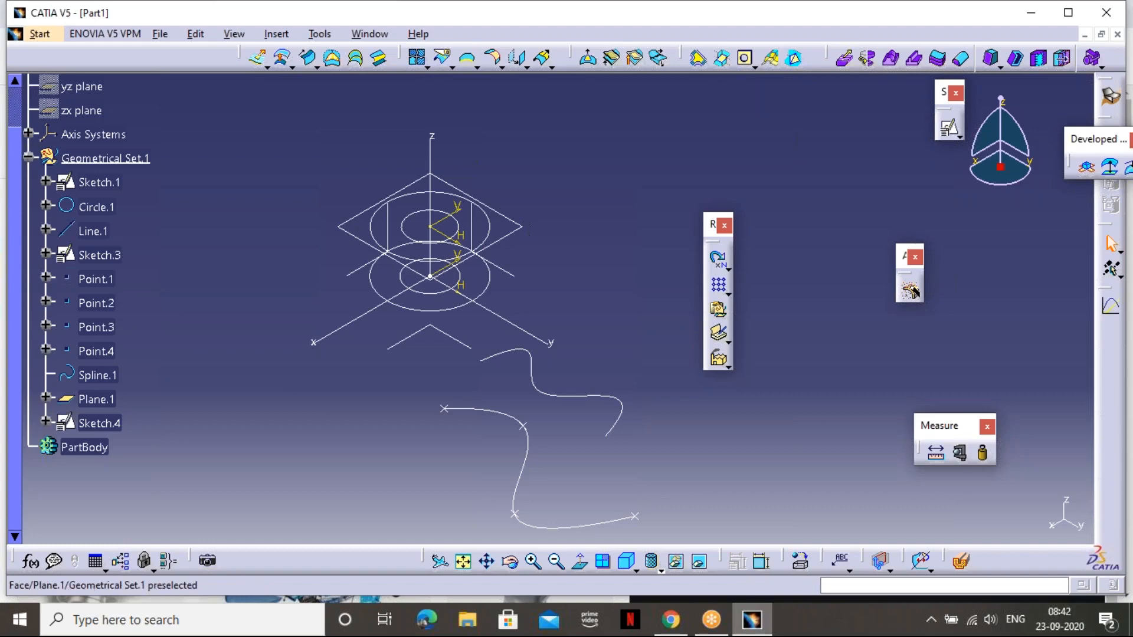
# Hide the Operations toolbar
pyautogui.rightClick(1099, 563)
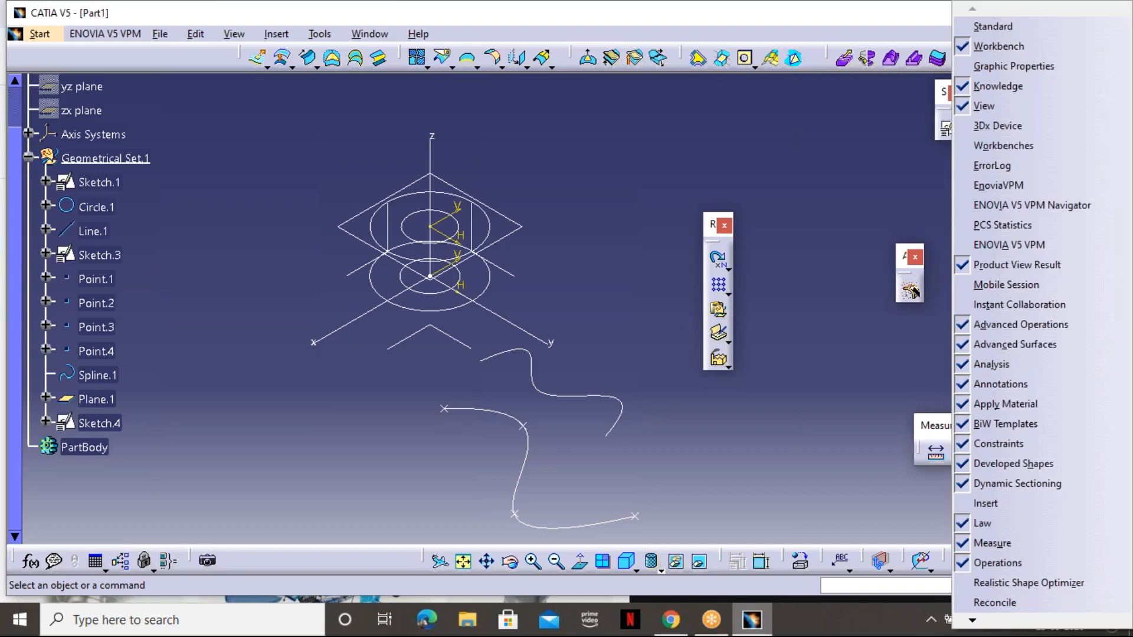
pyautogui.click(831, 455)
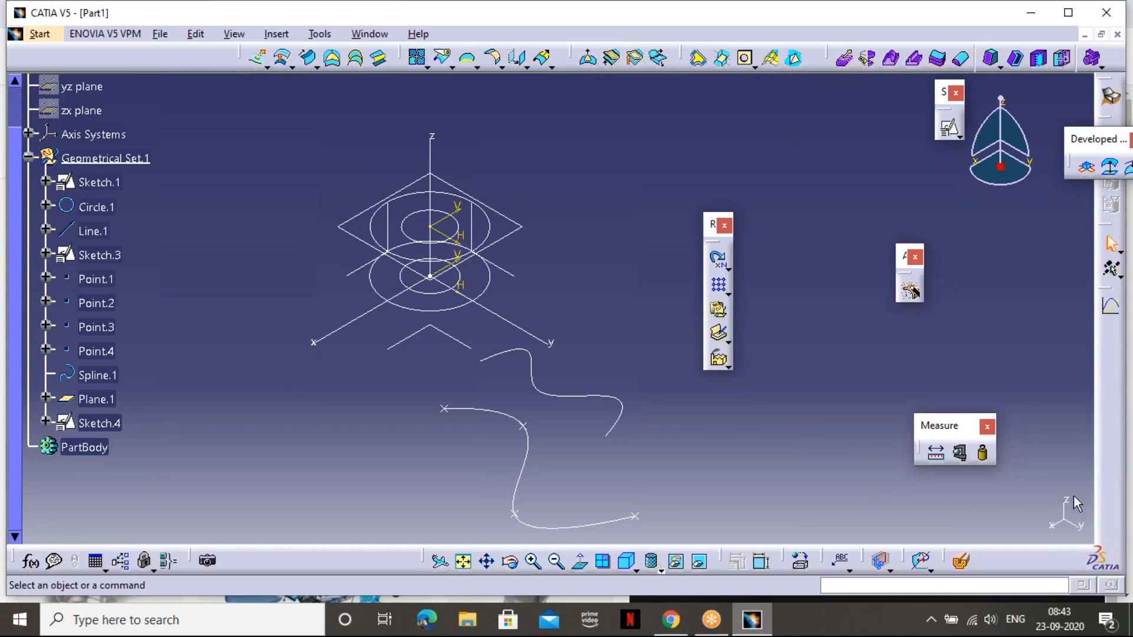
pyautogui.rightClick(1108, 565)
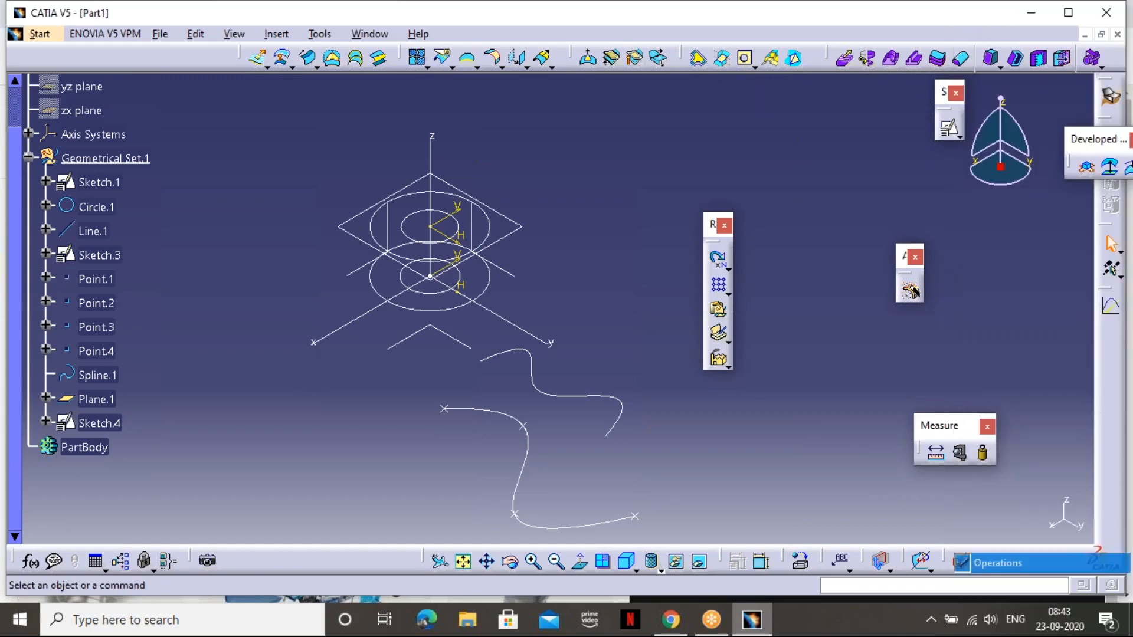
# Show the Wireframe toolbar again and float the Surfaces toolbar directly beneath it
pyautogui.rightClick(1108, 565)
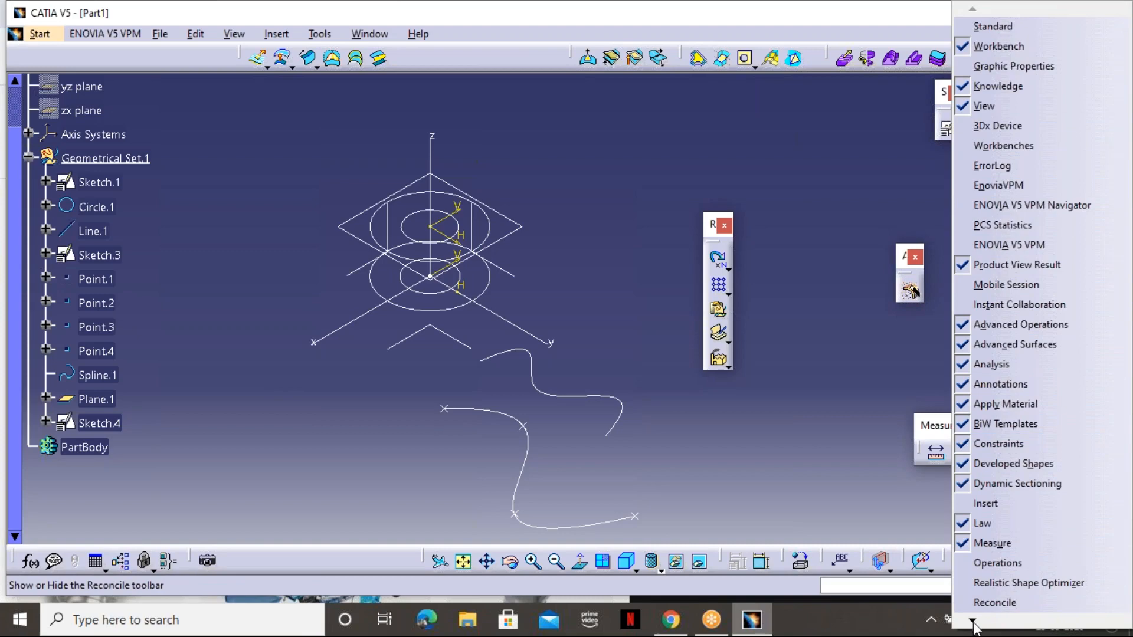
pyautogui.moveTo(973, 622)
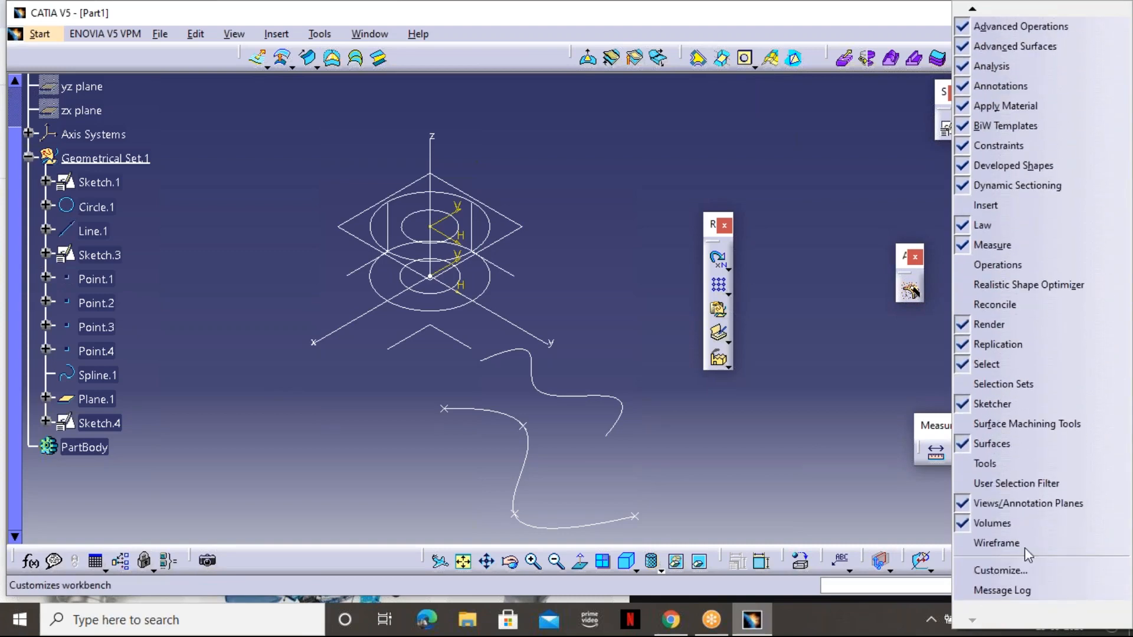
pyautogui.click(961, 548)
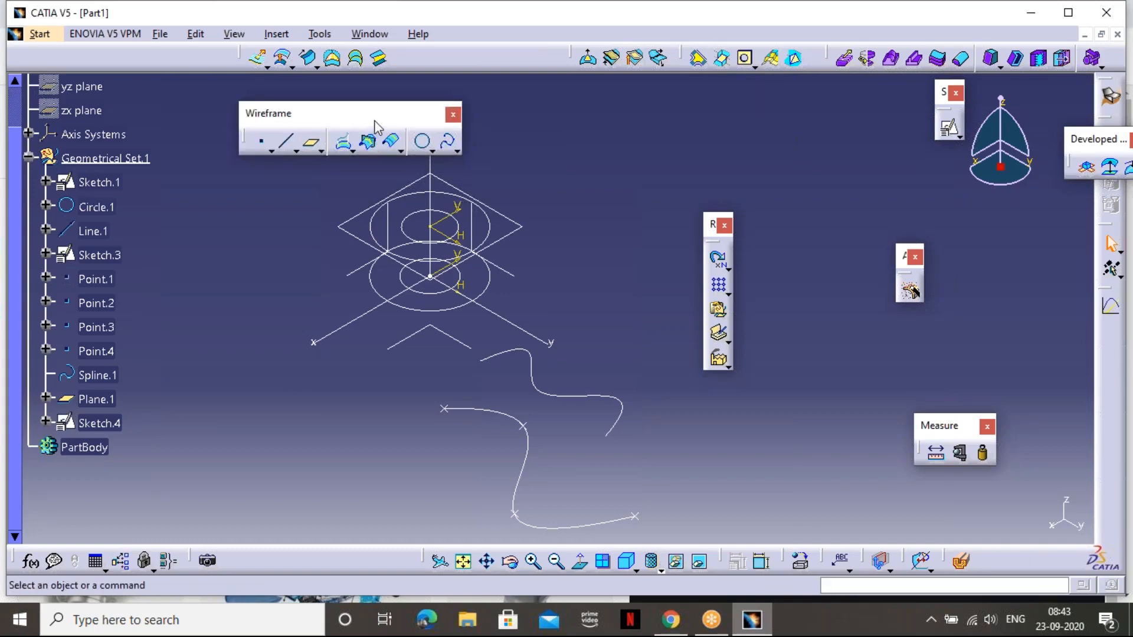
pyautogui.moveTo(439, 121); pyautogui.dragTo(511, 131)
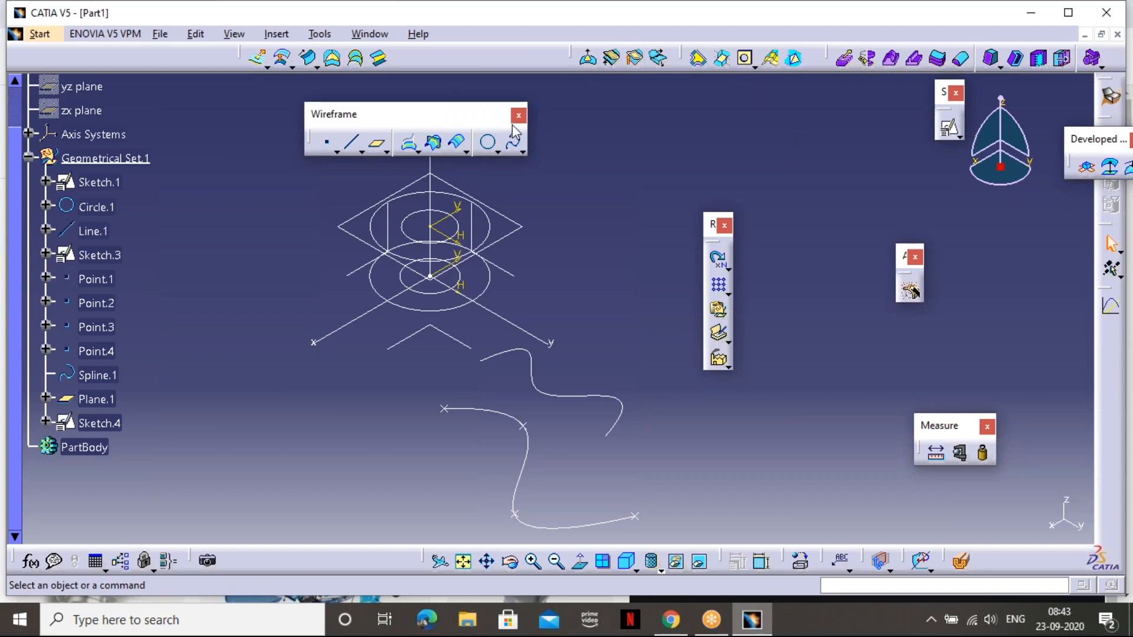
pyautogui.moveTo(441, 120); pyautogui.dragTo(324, 139)
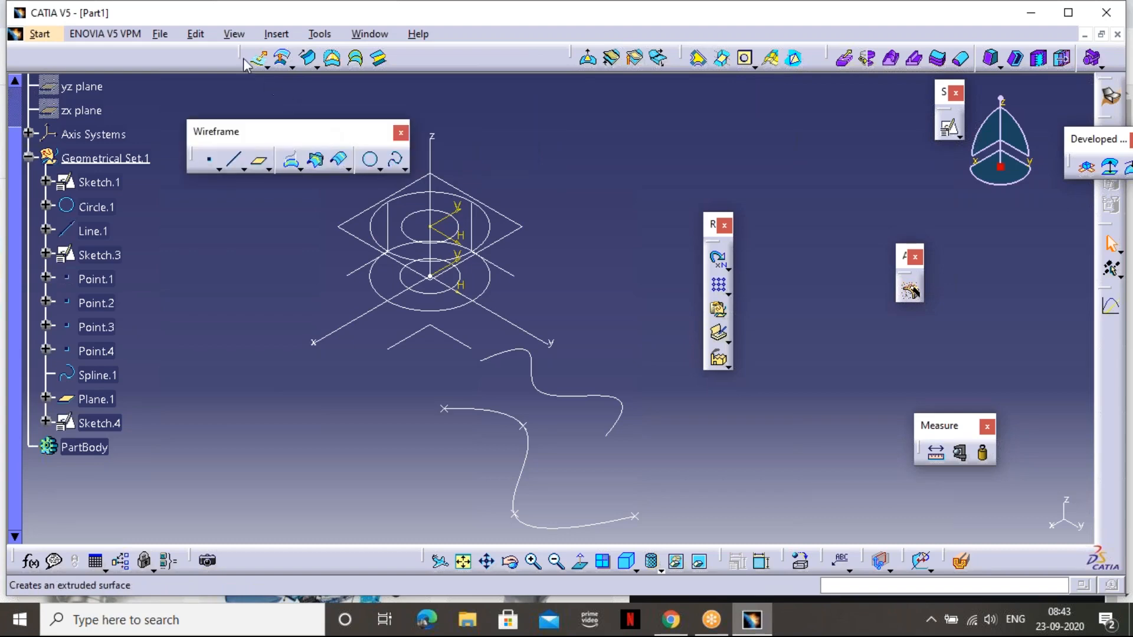
pyautogui.moveTo(204, 207); pyautogui.dragTo(204, 207)
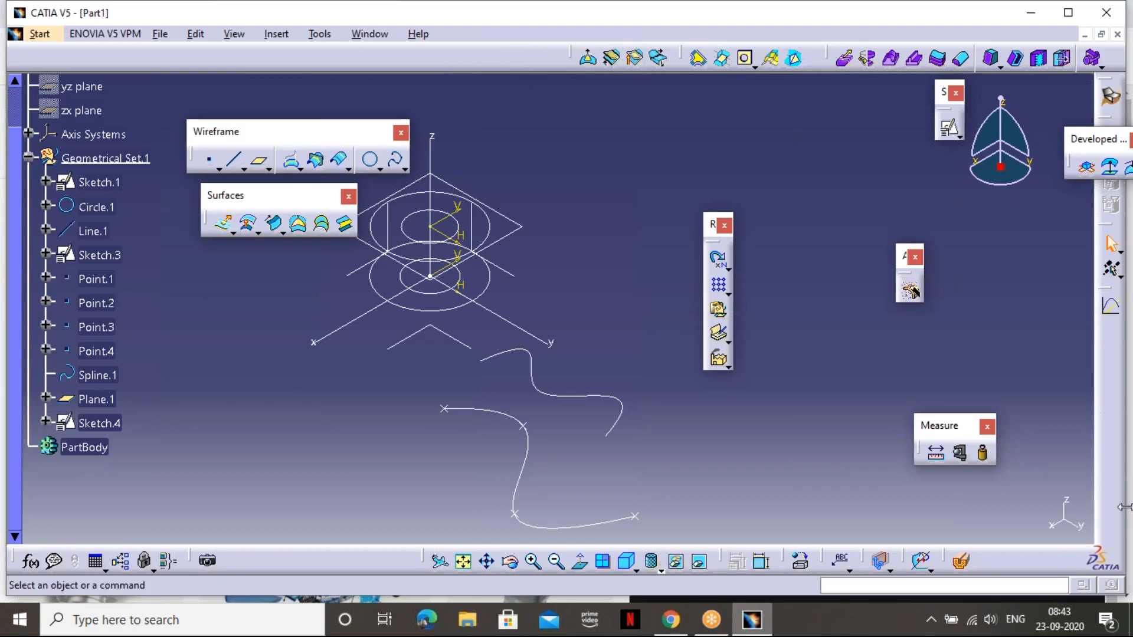
# Show the Operations toolbar again and float it directly beneath the Surfaces toolbar
pyautogui.rightClick(1099, 560)
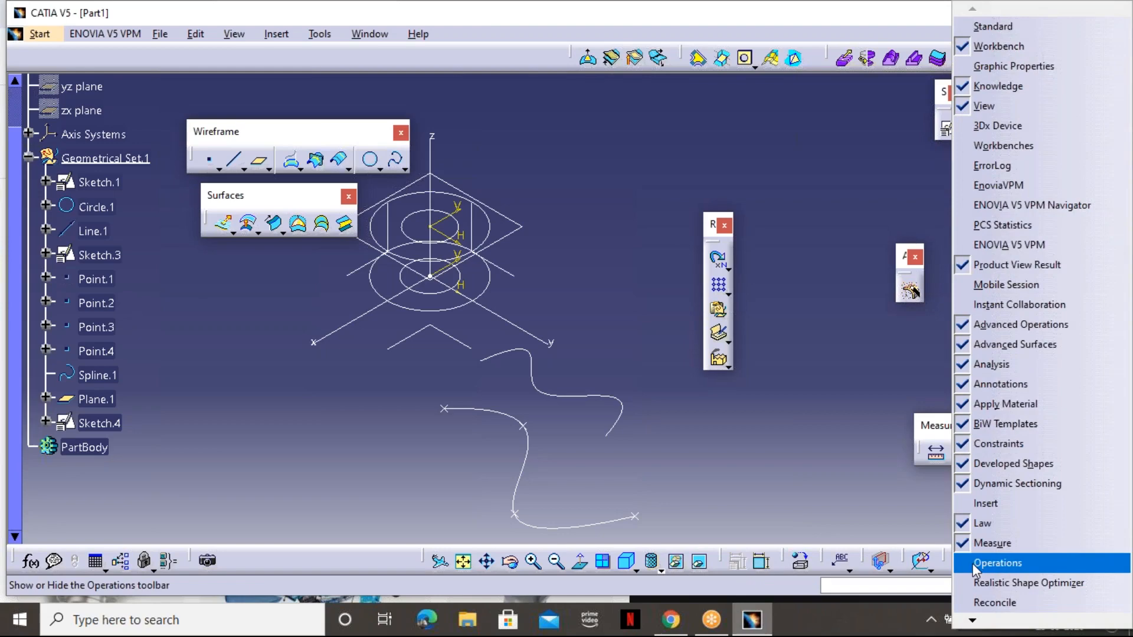
pyautogui.click(996, 564)
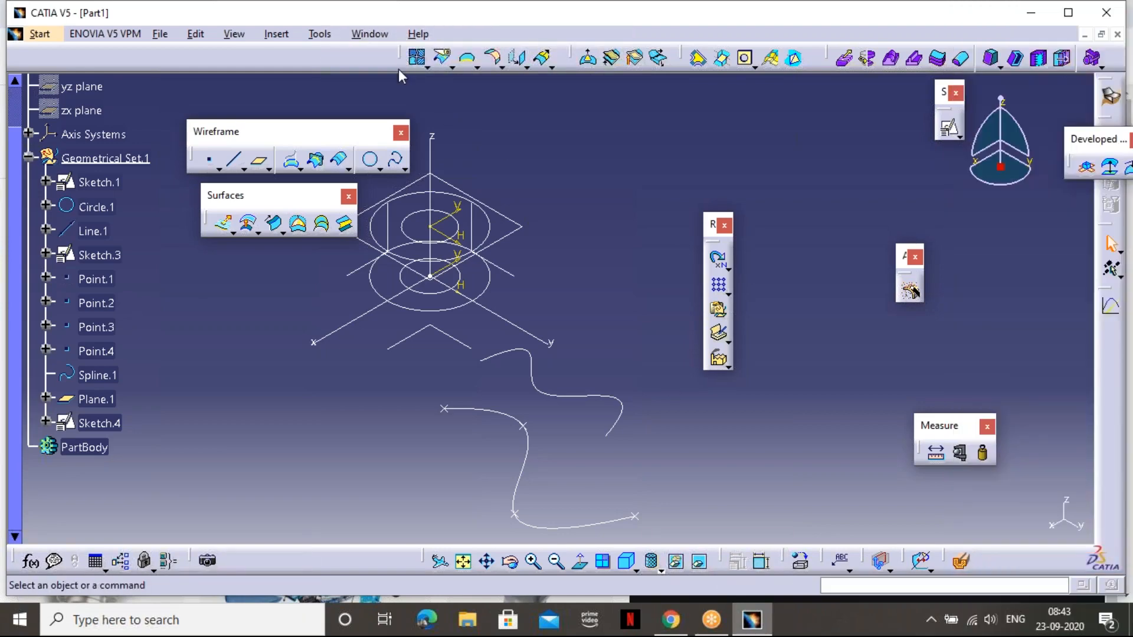
pyautogui.moveTo(235, 288); pyautogui.dragTo(236, 290)
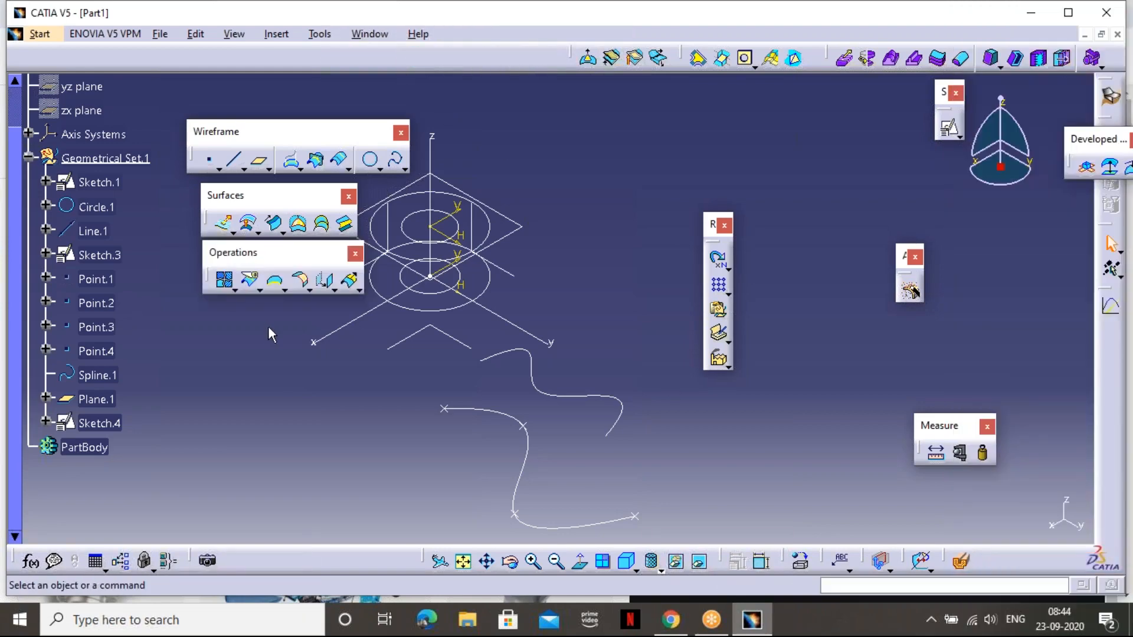
# Switch the floating Operations toolbar to vertical and back to horizontal orientation, declining to turn on Sticky Keys
pyautogui.moveTo(610, 176); pyautogui.dragTo(599, 130)
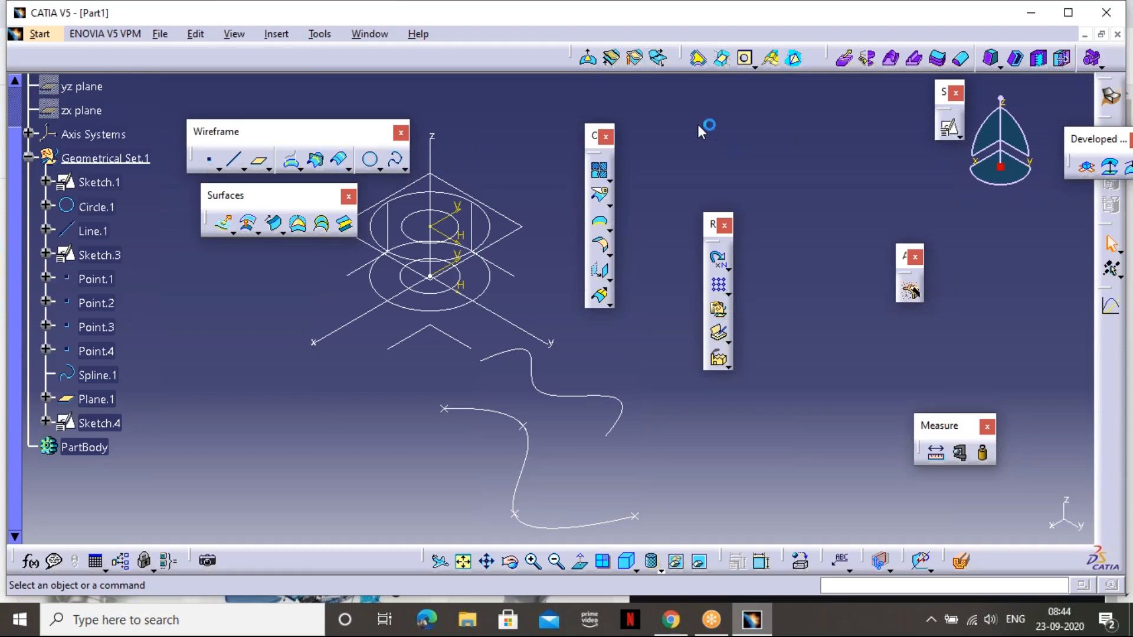
pyautogui.press('shift')
pyautogui.press('shift')
pyautogui.press('shift')
pyautogui.press('shift')
pyautogui.press('shift')
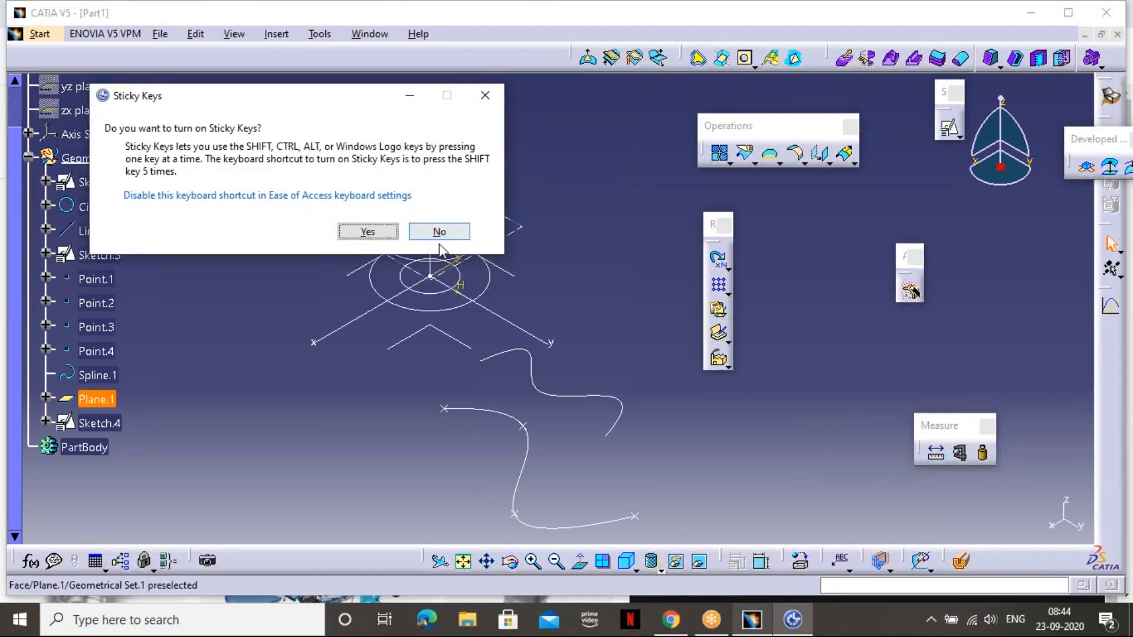
pyautogui.click(485, 95)
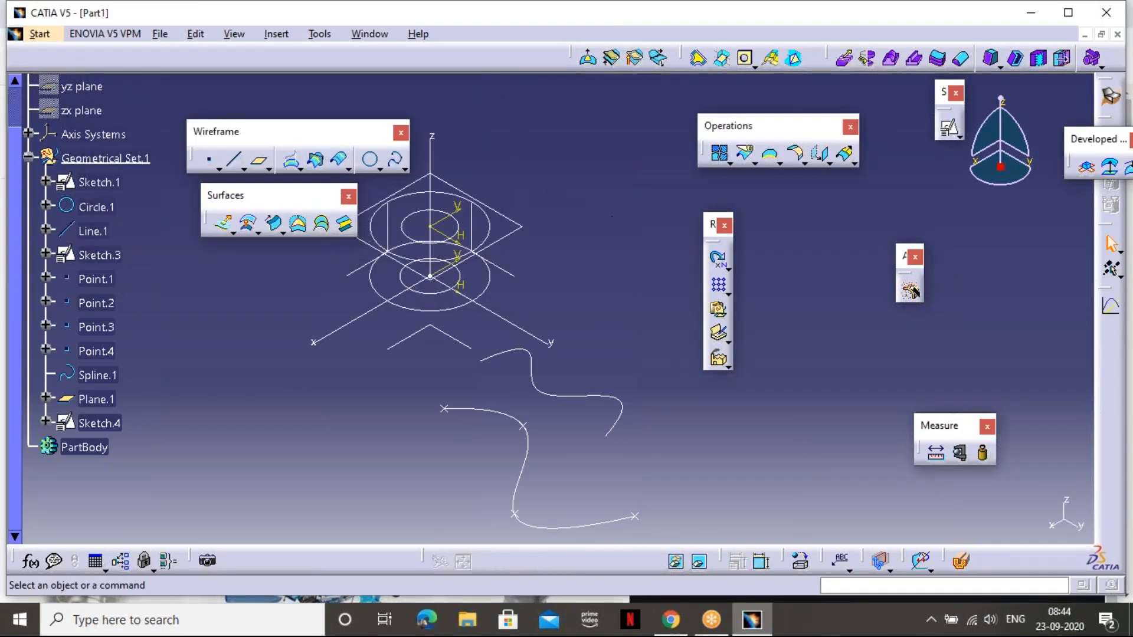
pyautogui.moveTo(763, 135); pyautogui.dragTo(615, 135)
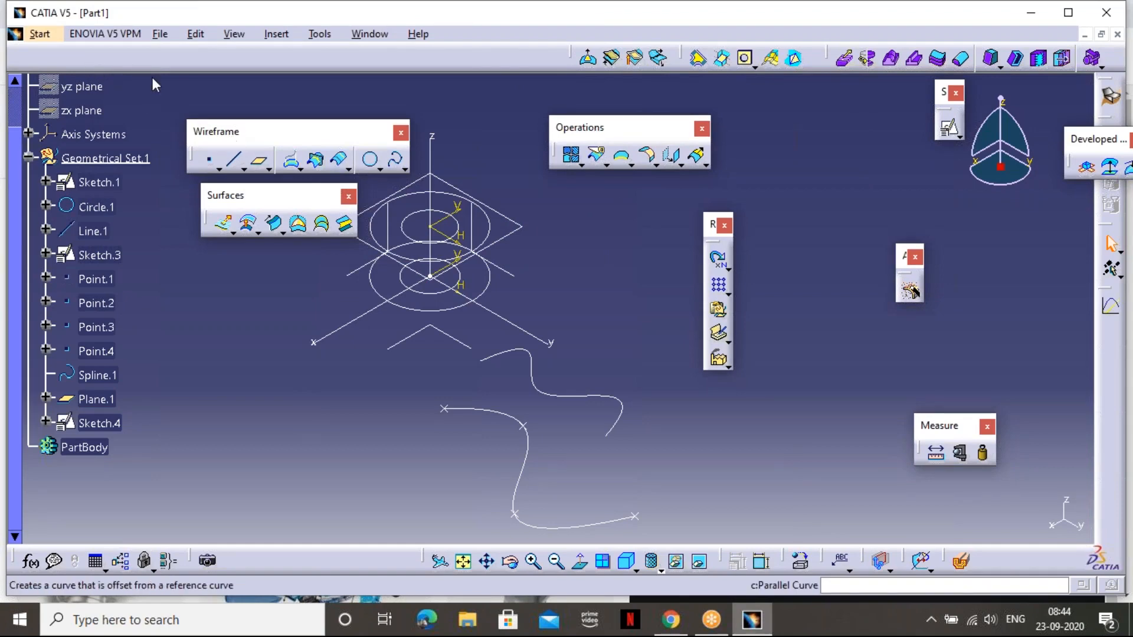
# Dock the Surfaces and Operations toolbars side by side above the model view, keeping the Wireframe toolbar floating
pyautogui.moveTo(228, 132); pyautogui.dragTo(239, 326)
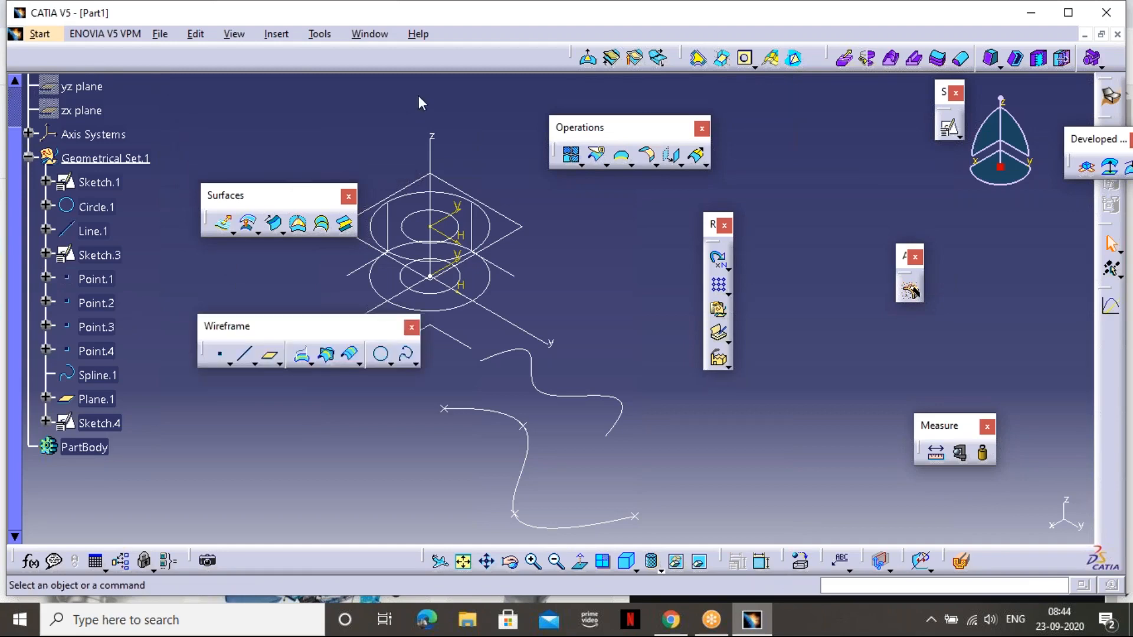
pyautogui.moveTo(419, 96); pyautogui.dragTo(349, 57)
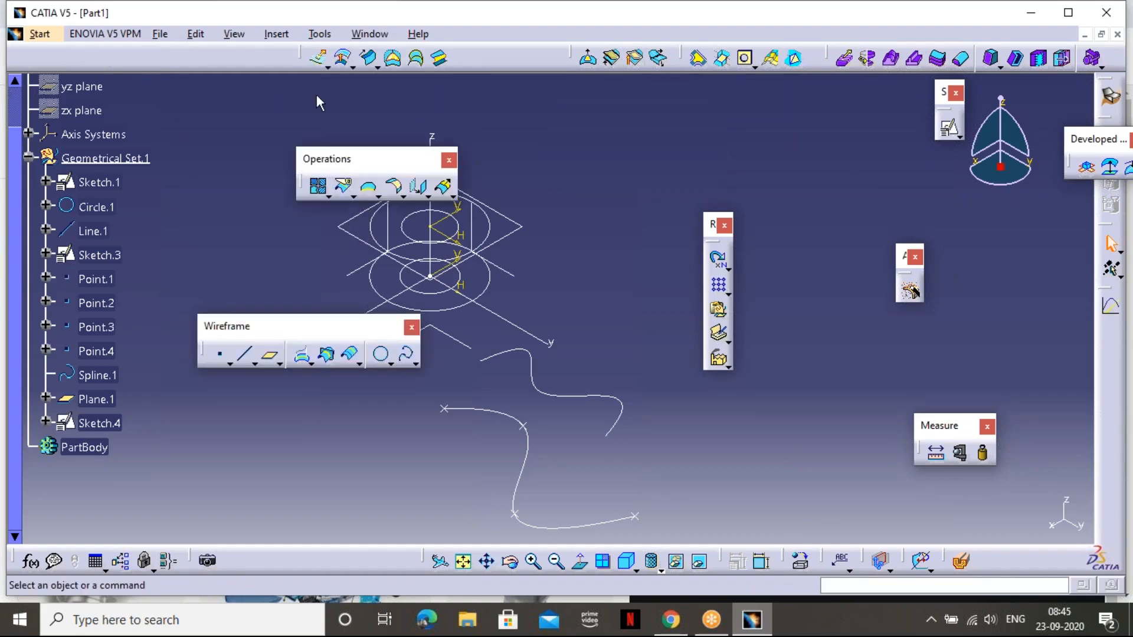
pyautogui.moveTo(297, 59); pyautogui.dragTo(211, 61)
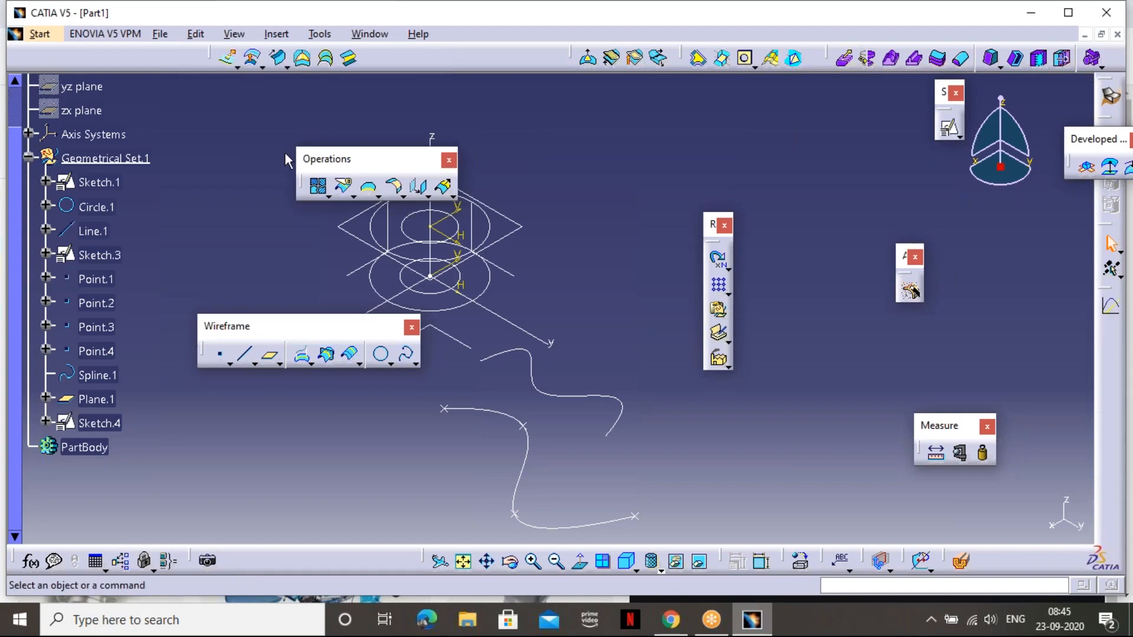
pyautogui.moveTo(392, 52); pyautogui.dragTo(393, 54)
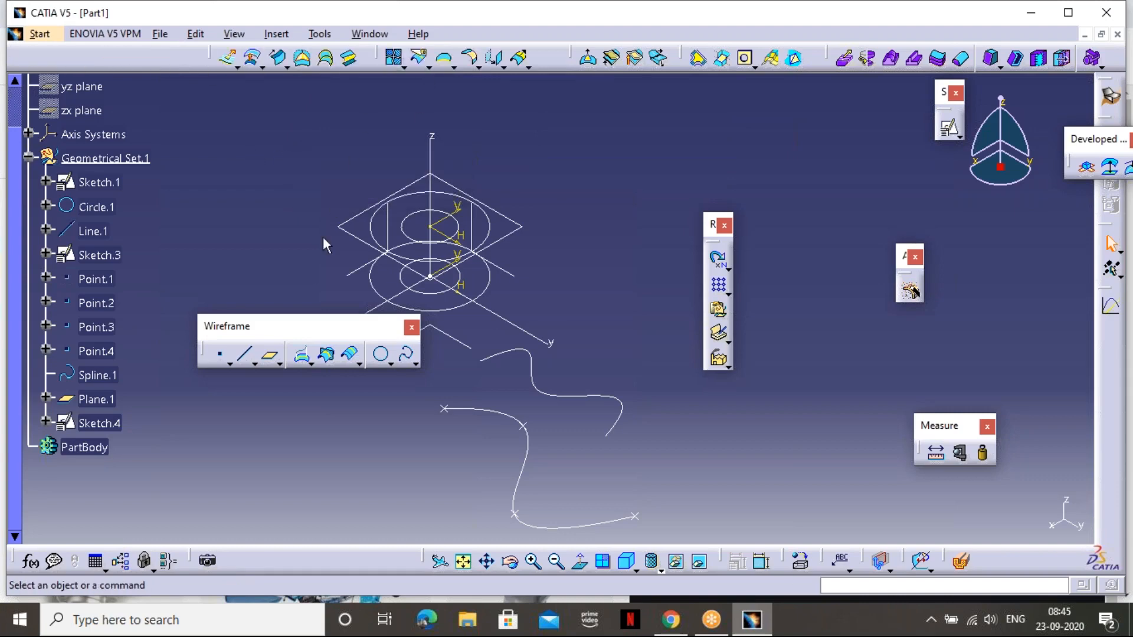
pyautogui.moveTo(300, 157); pyautogui.dragTo(300, 154)
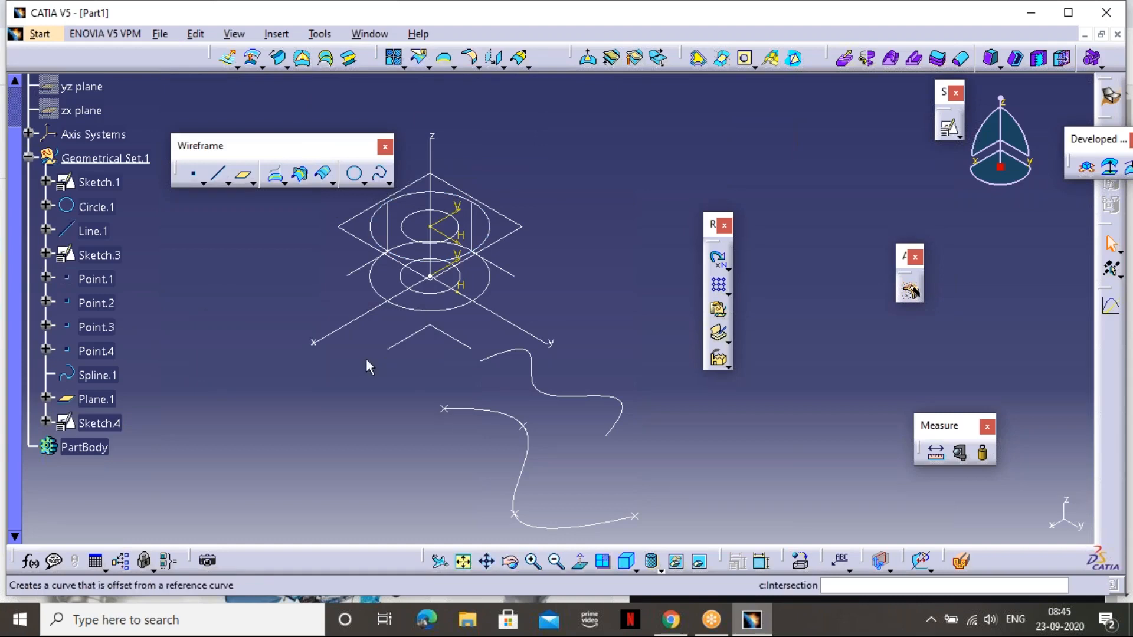
# Examine the stacked circles, lines and splines on the two planes from several angles and return to the isometric view
pyautogui.moveTo(366, 346); pyautogui.dragTo(448, 303, button='middle')
pyautogui.click(444, 335)
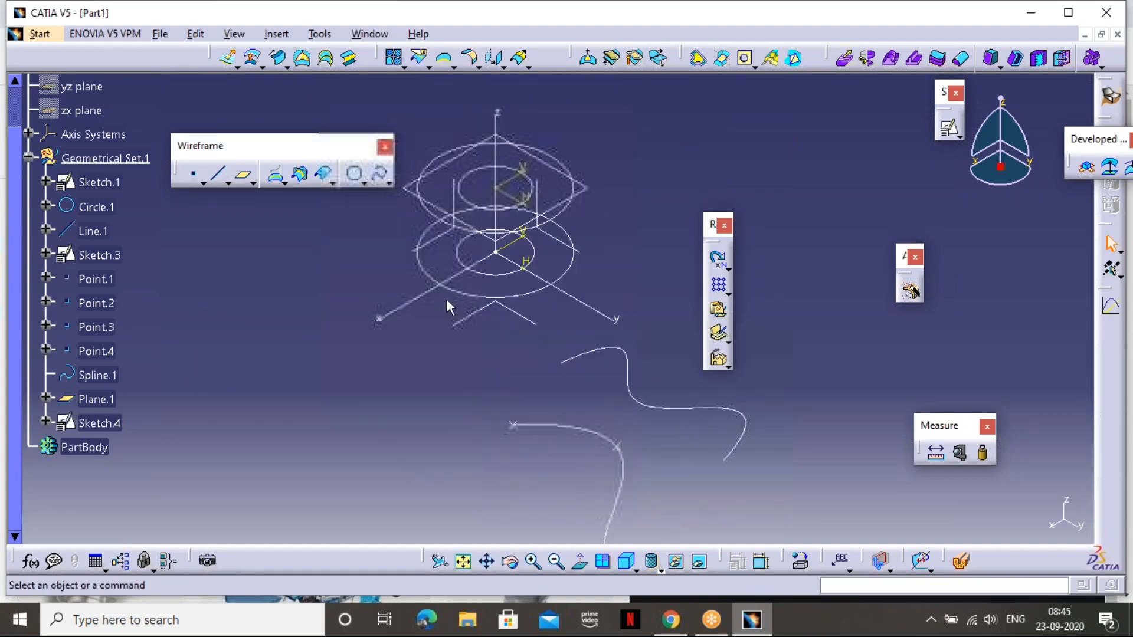
pyautogui.moveTo(489, 177); pyautogui.dragTo(446, 295, button='middle')
pyautogui.click(194, 174)
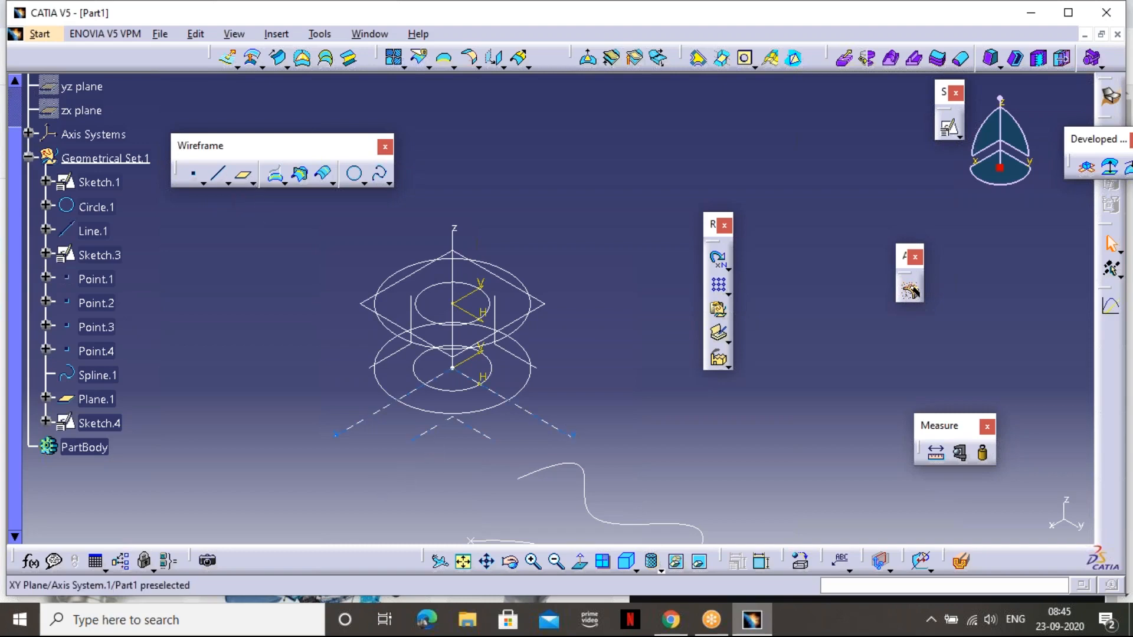
pyautogui.scroll(1, 435, 446)
pyautogui.moveTo(466, 366); pyautogui.dragTo(463, 337, button='middle')
pyautogui.click(454, 338)
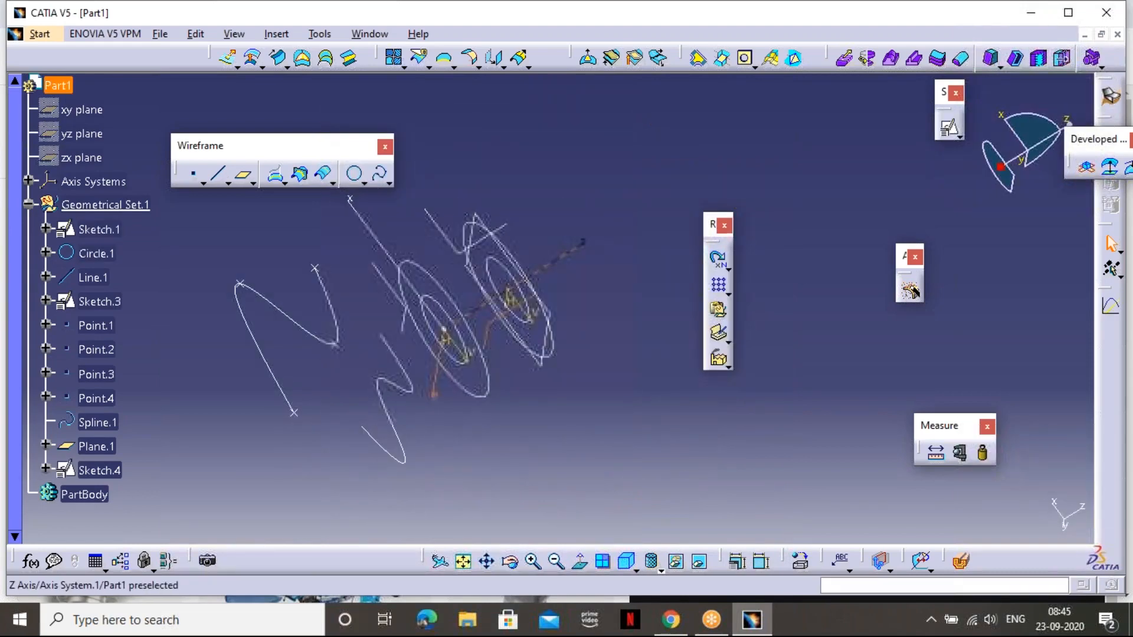
pyautogui.click(631, 558)
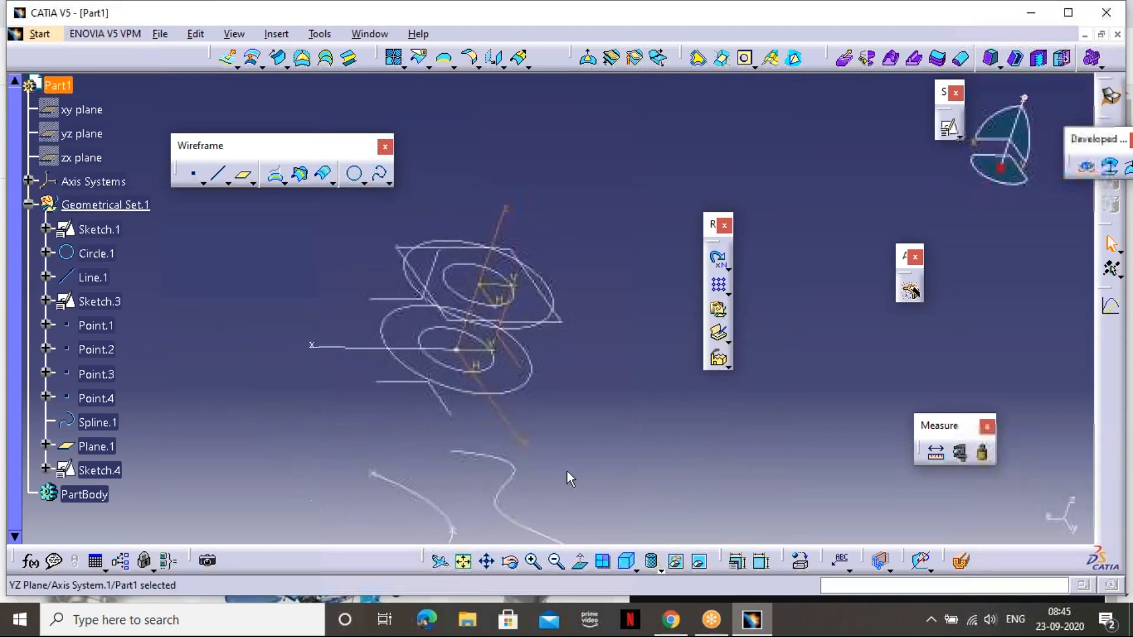
pyautogui.click(535, 366)
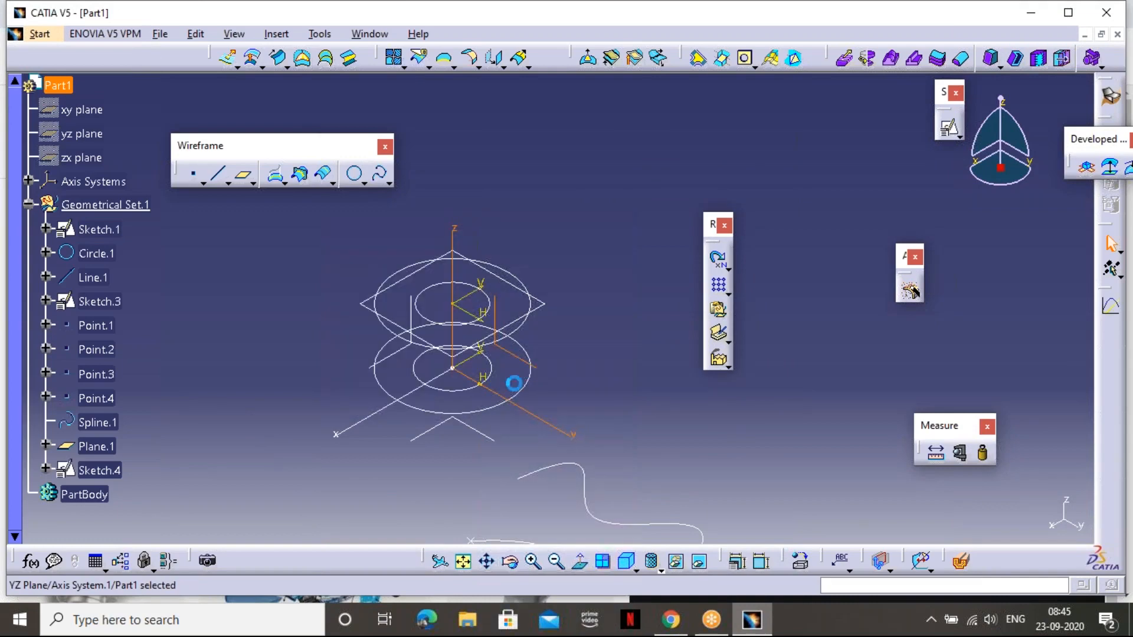
pyautogui.click(625, 375)
pyautogui.click(243, 175)
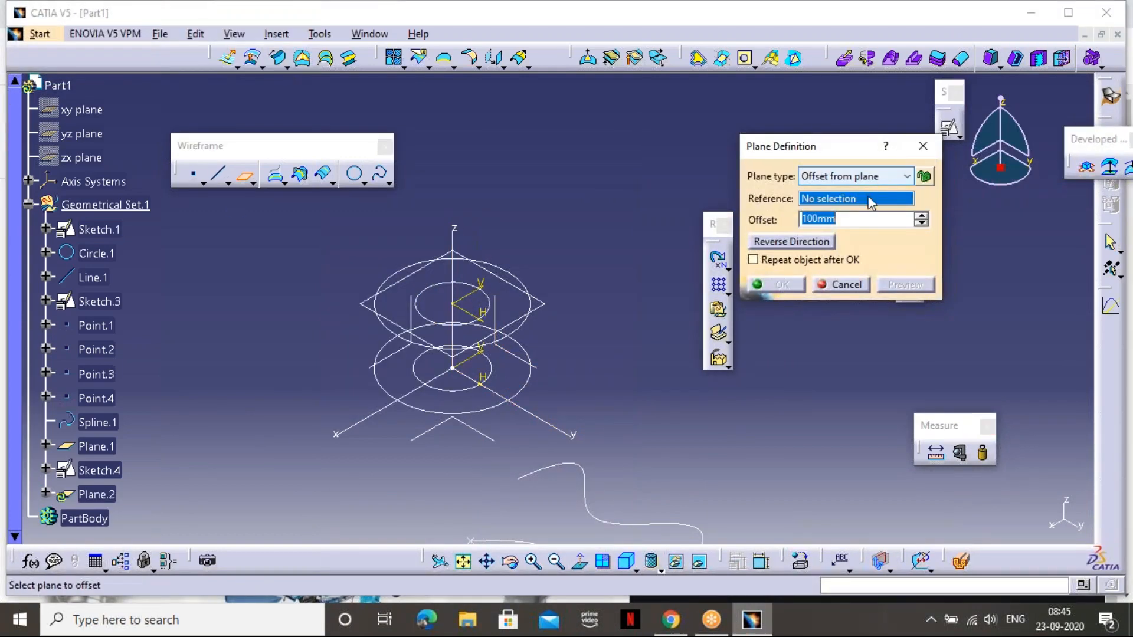
pyautogui.click(443, 367)
pyautogui.moveTo(547, 381); pyautogui.dragTo(632, 374, button='middle')
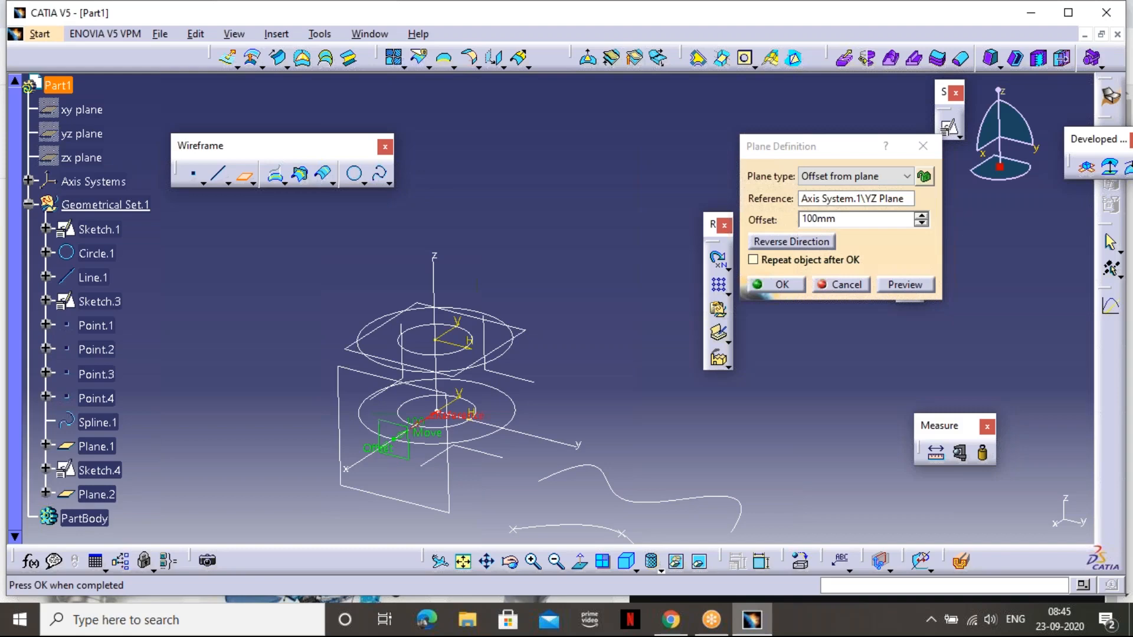
pyautogui.click(840, 285)
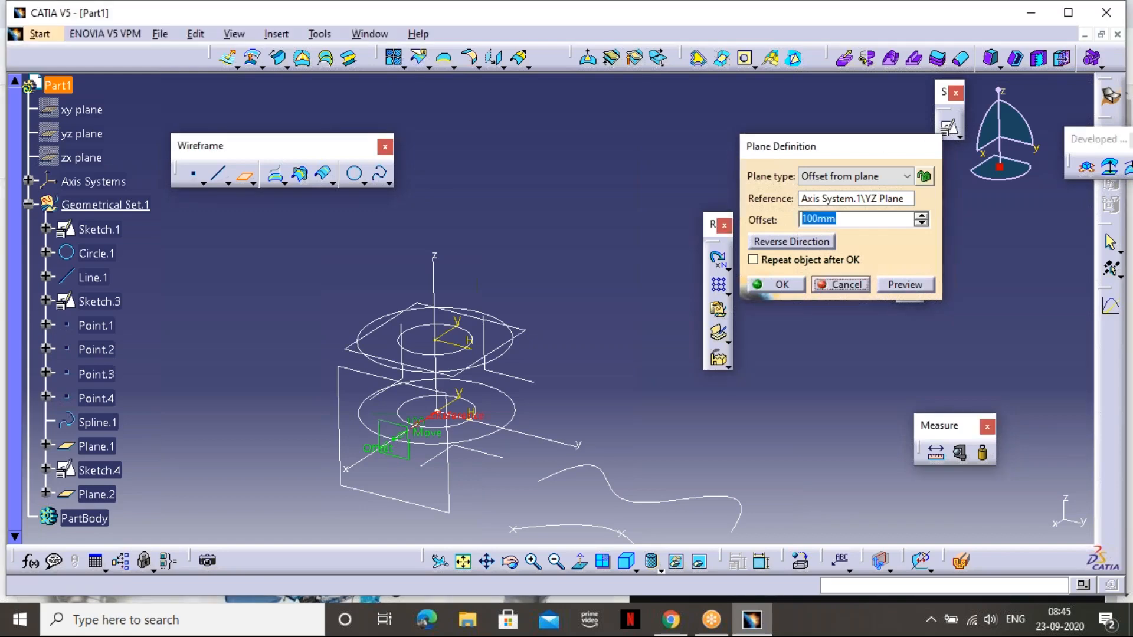
pyautogui.click(626, 561)
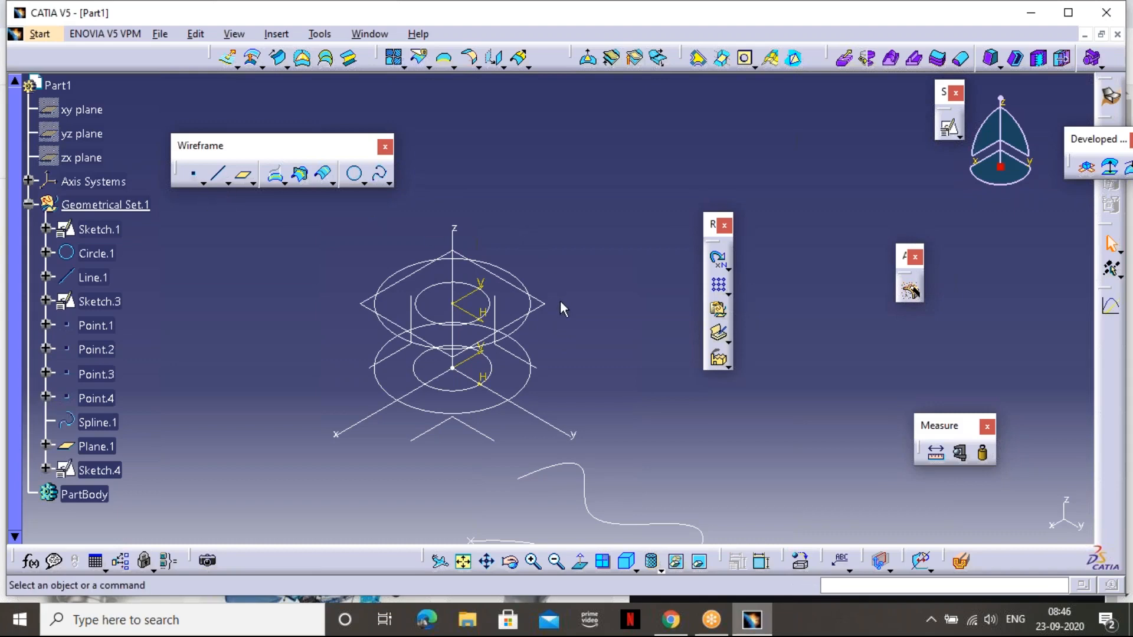
# Undo the recent sketches, plane, spline, points and line until Geometrical Set.1 holds only Sketch.1, Circle.1 and Sketch.2
pyautogui.hotkey('ctrl', 'z')
pyautogui.hotkey('ctrl', 'z')
pyautogui.hotkey('ctrl', 'z')
pyautogui.hotkey('ctrl', 'z')
pyautogui.hotkey('ctrl', 'z')
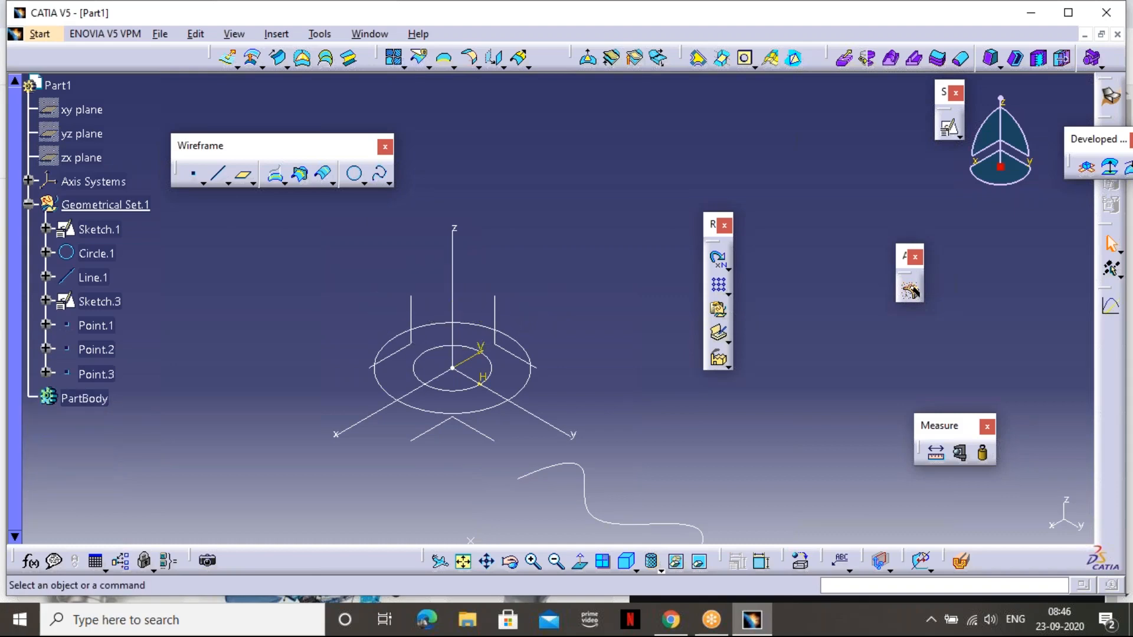
pyautogui.hotkey('ctrl', 'z')
pyautogui.hotkey('ctrl', 'z')
pyautogui.hotkey('ctrl', 'z')
pyautogui.hotkey('ctrl', 'z')
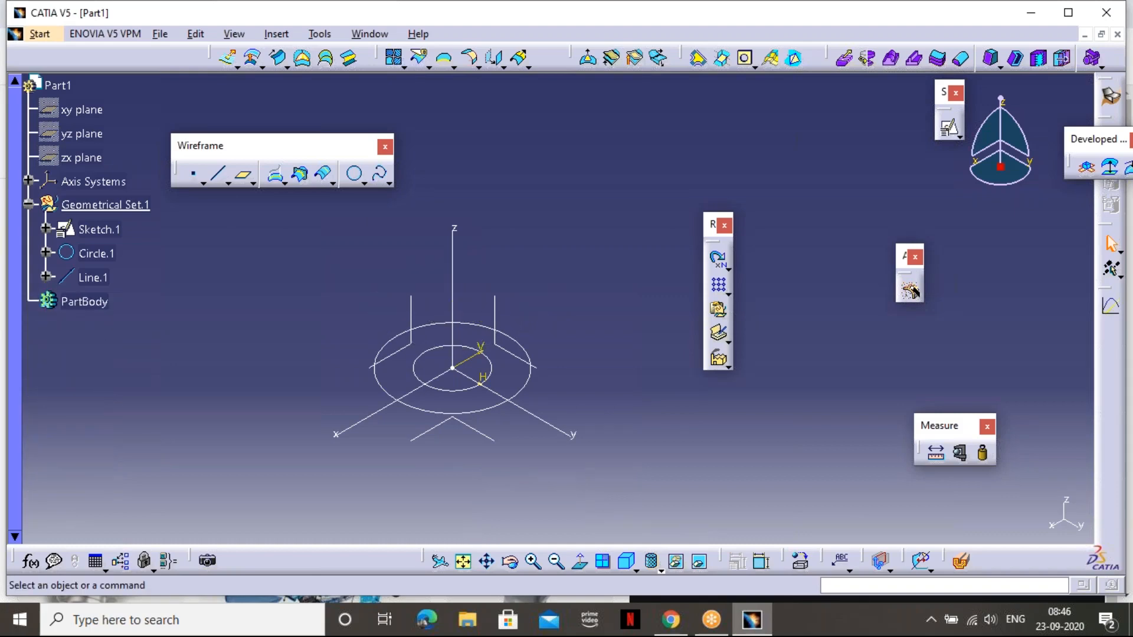
pyautogui.hotkey('ctrl', 'z')
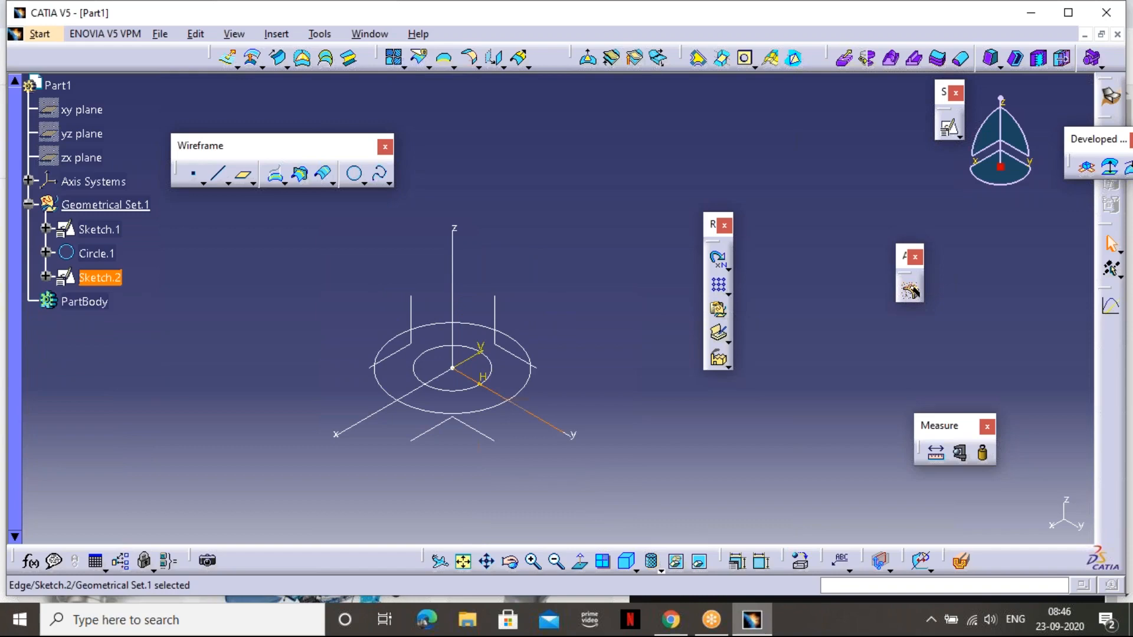
pyautogui.hotkey('ctrl', 'z')
pyautogui.click(534, 363)
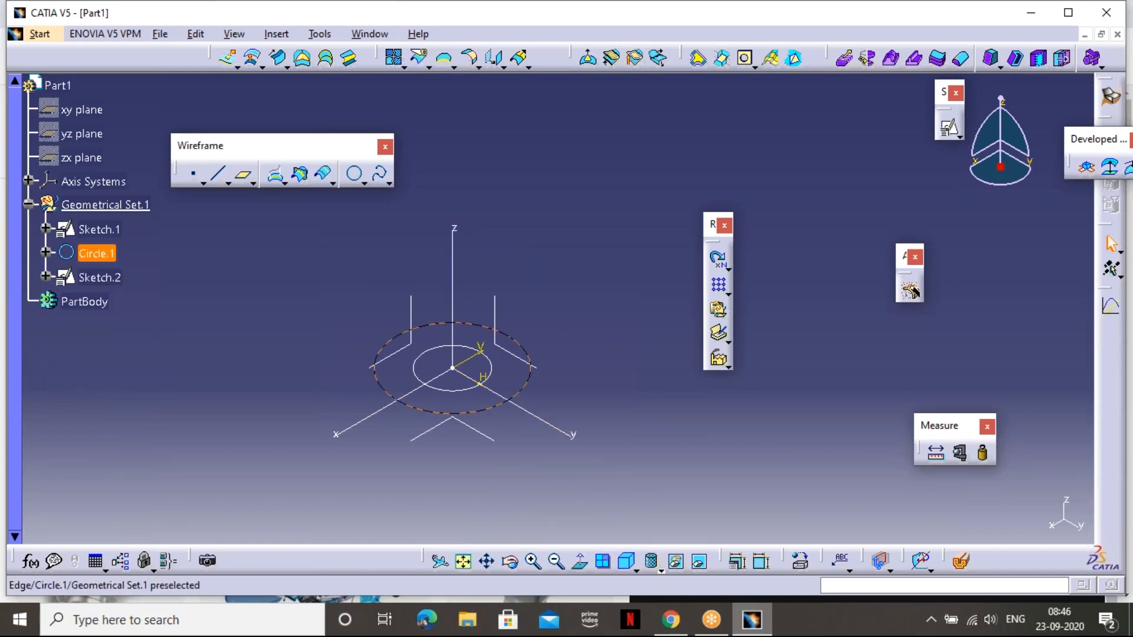
pyautogui.press('Delete')
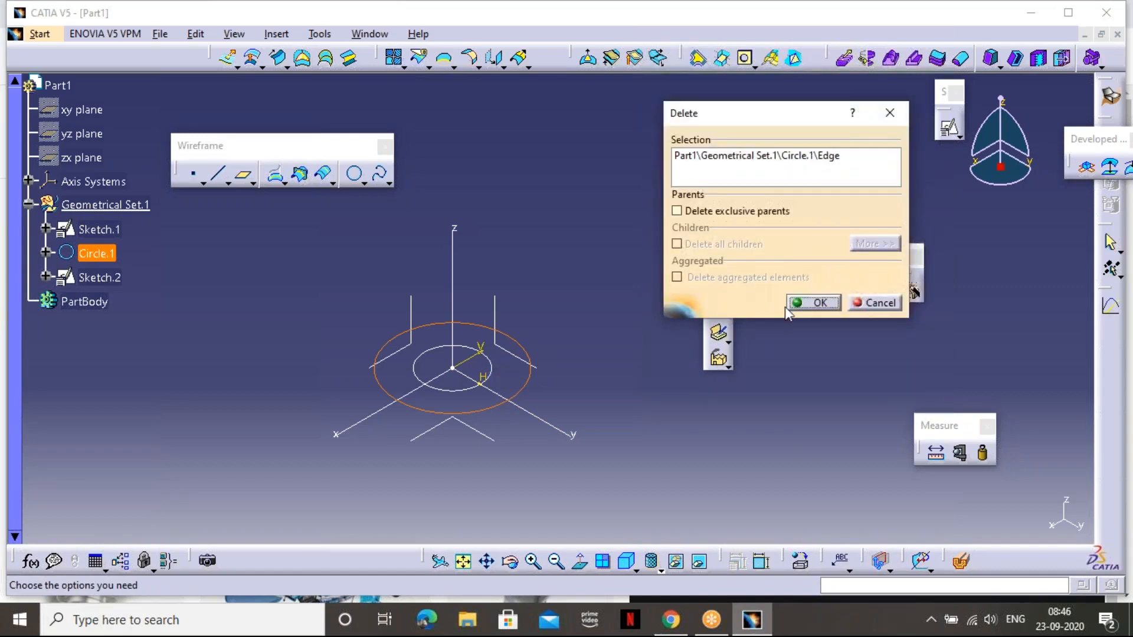
pyautogui.click(889, 113)
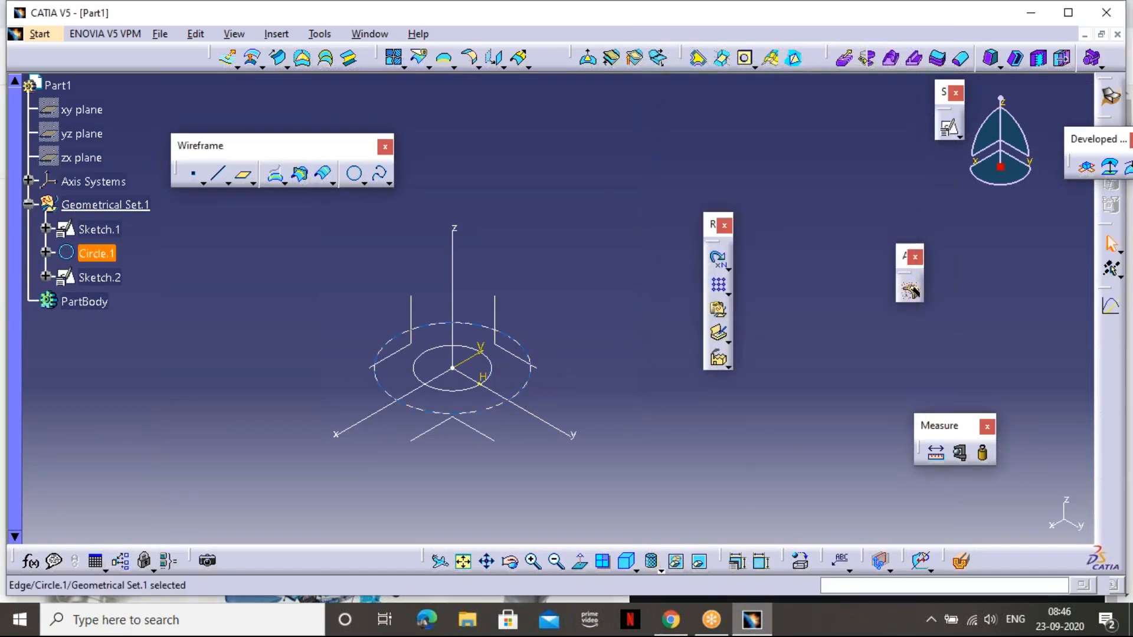
pyautogui.rightClick(501, 334)
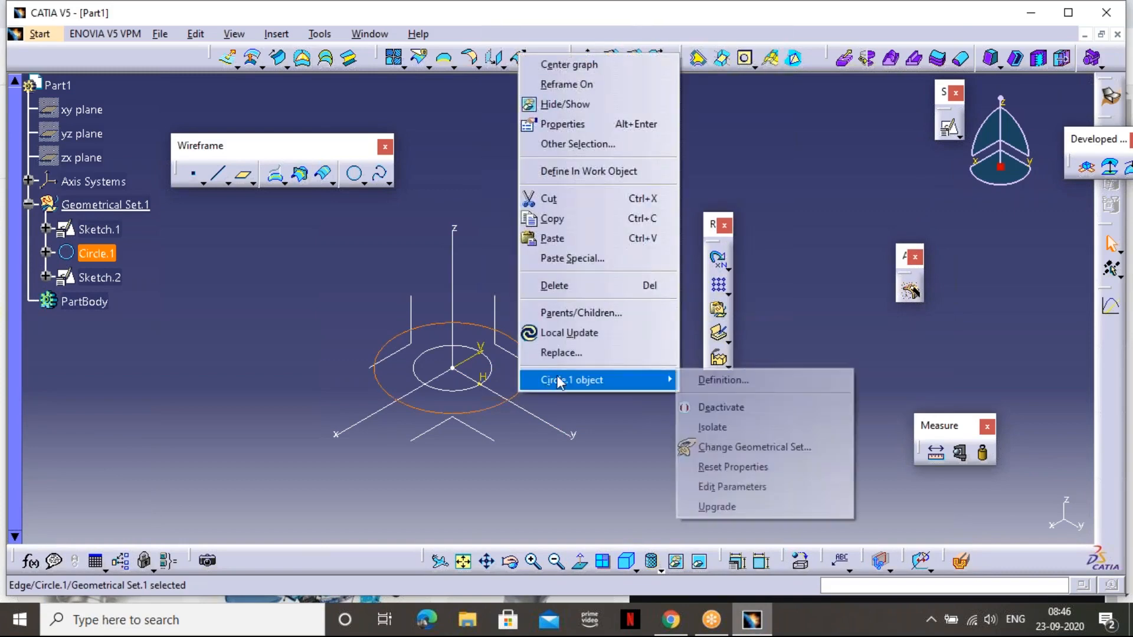
pyautogui.click(581, 286)
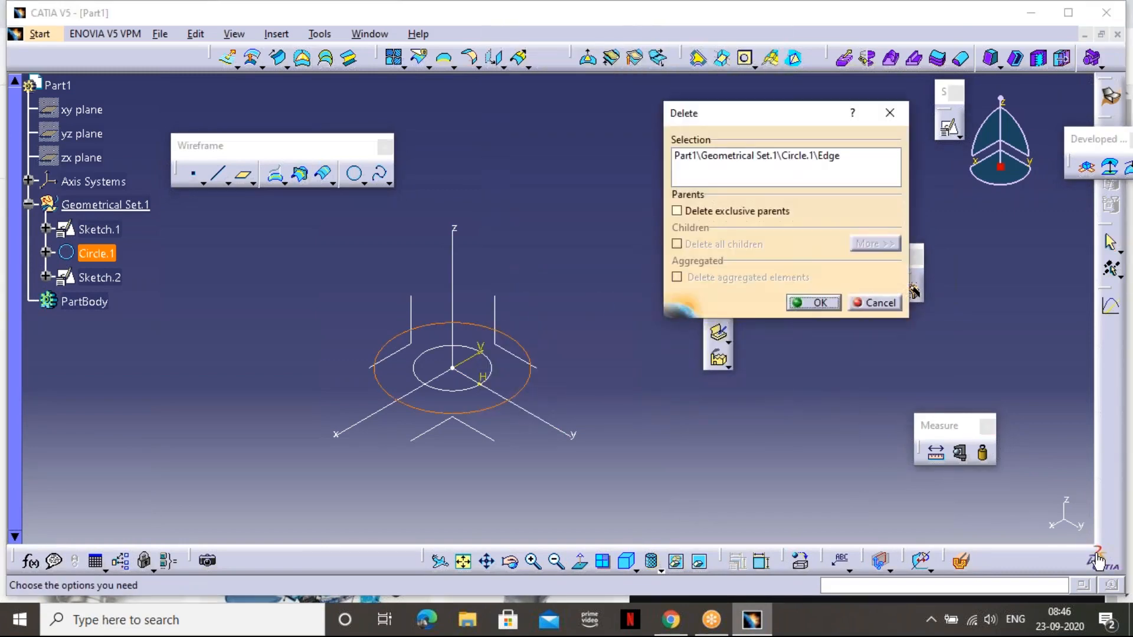
pyautogui.click(901, 115)
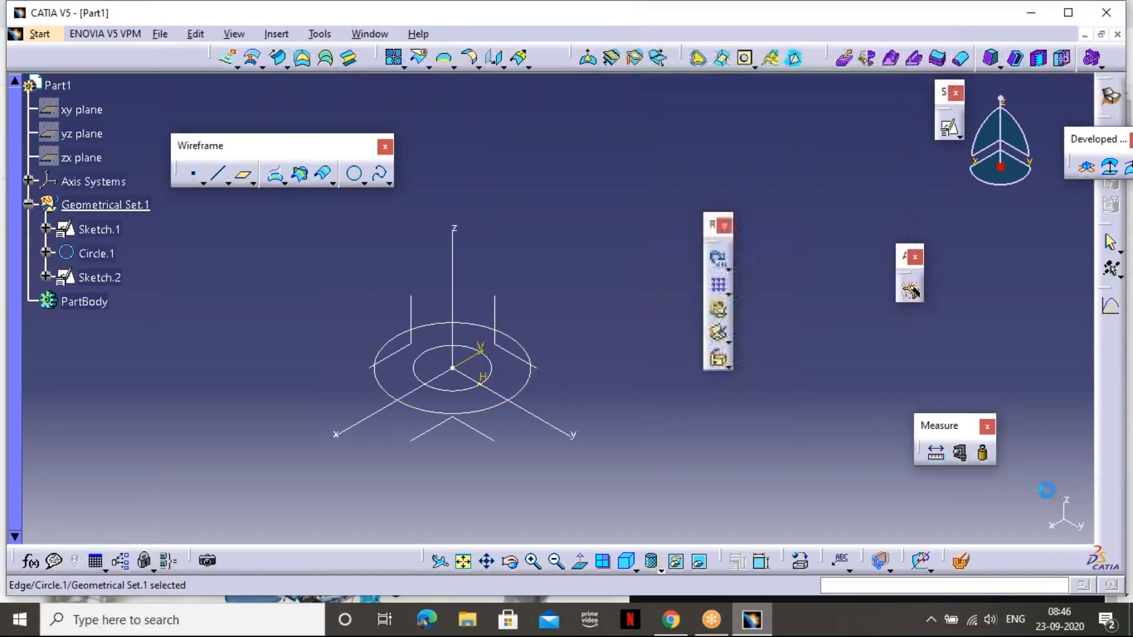
pyautogui.rightClick(1098, 563)
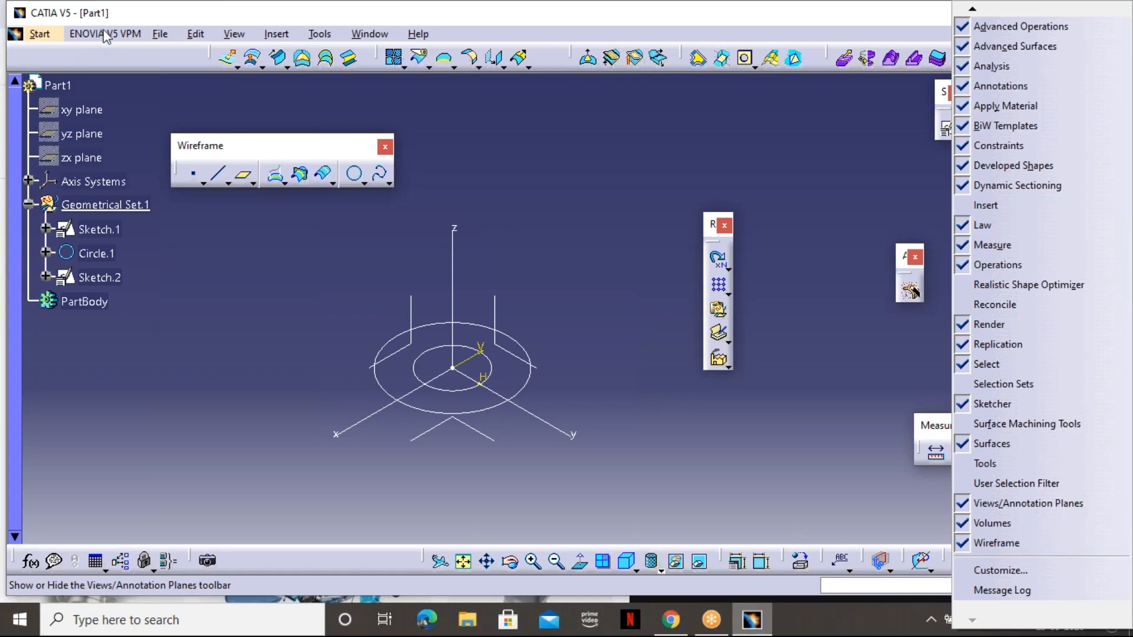
pyautogui.click(39, 34)
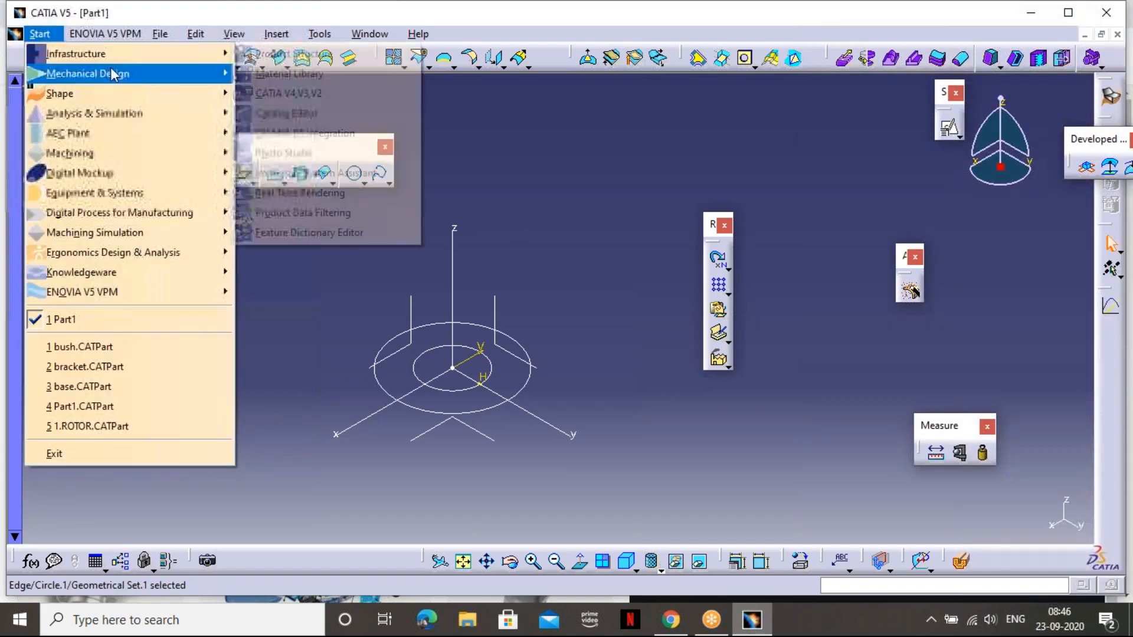
pyautogui.moveTo(158, 93)
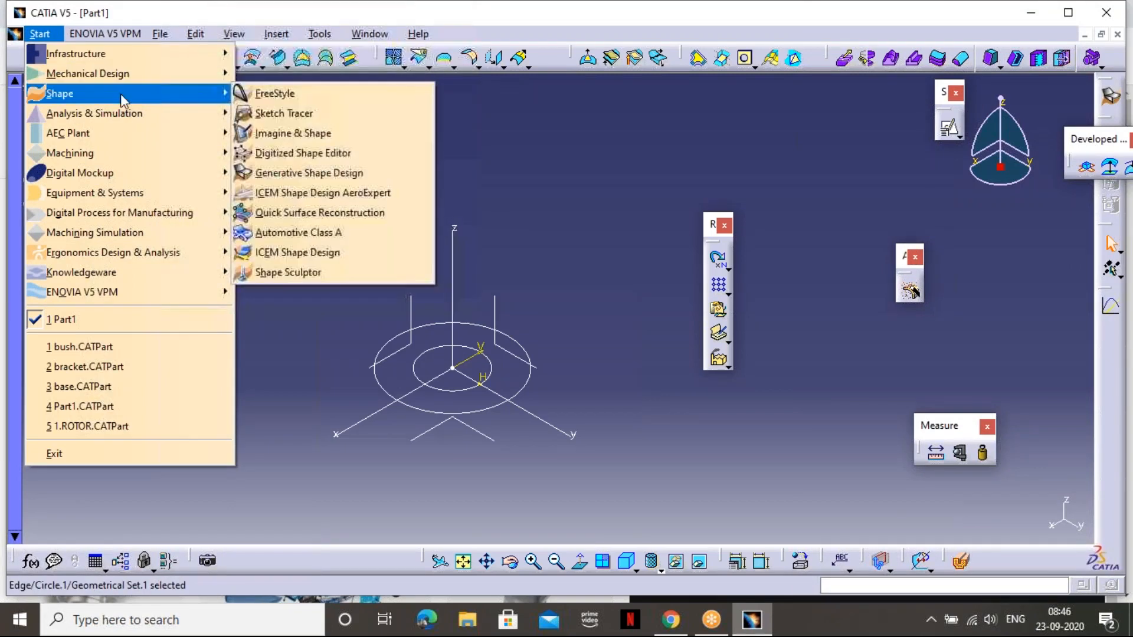
pyautogui.moveTo(206, 112)
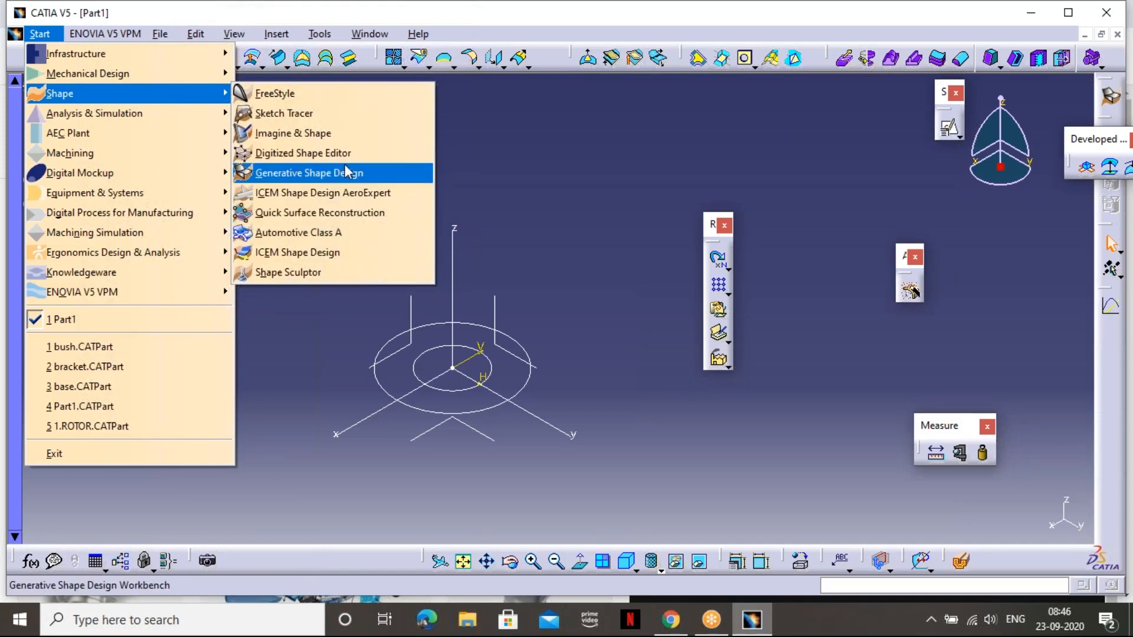
pyautogui.click(529, 195)
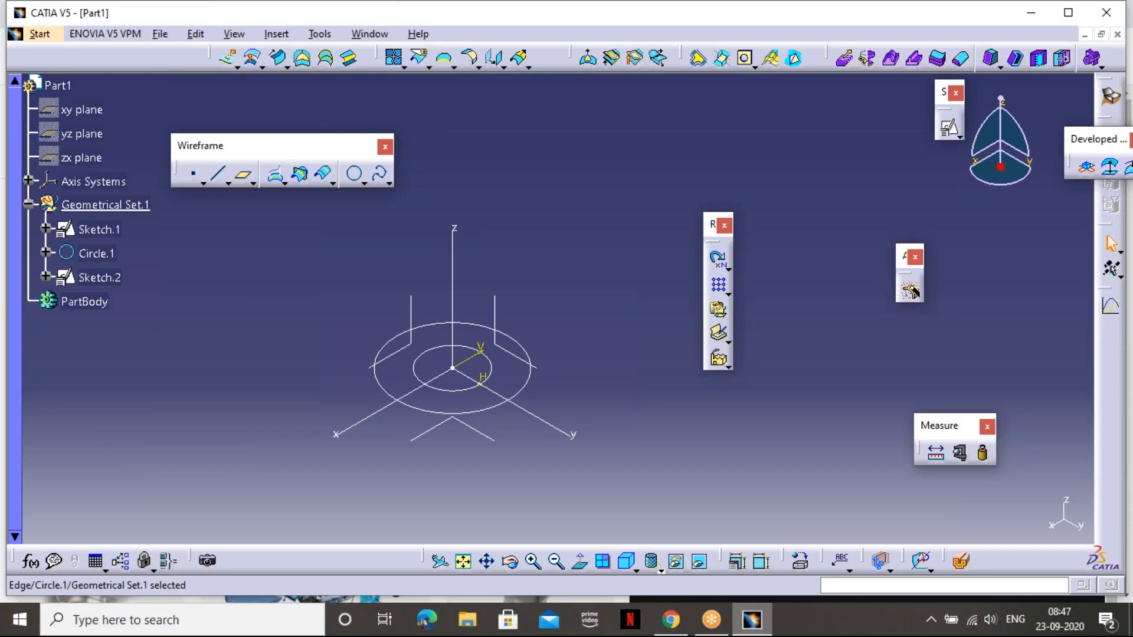
# Restore the contents of all toolbars through the toolbar customization settings
pyautogui.click(321, 36)
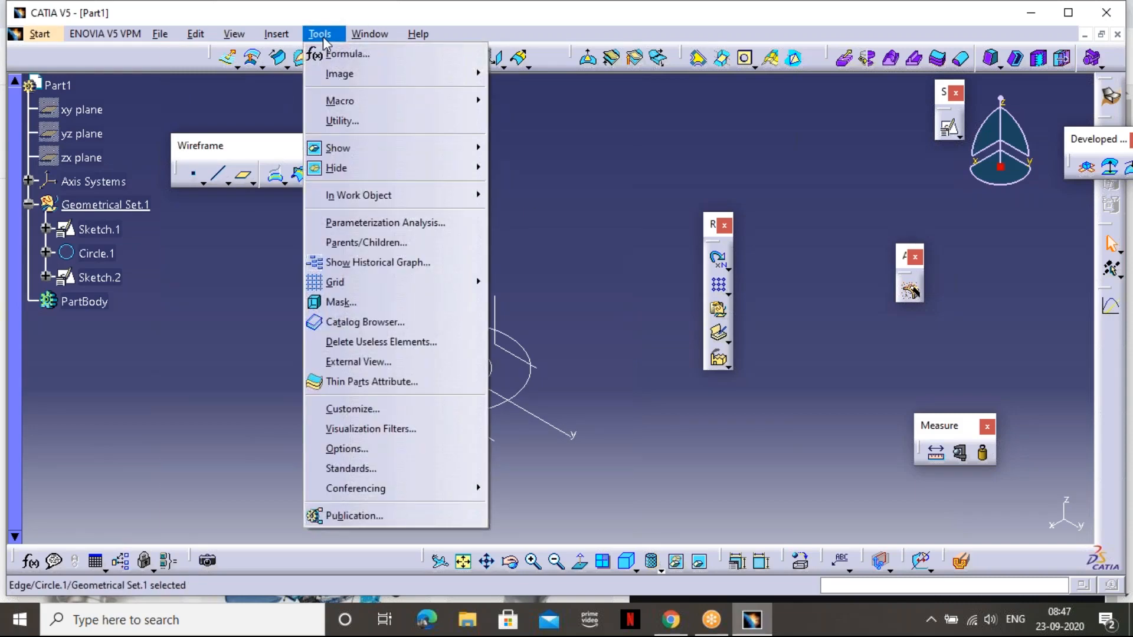
pyautogui.moveTo(274, 37)
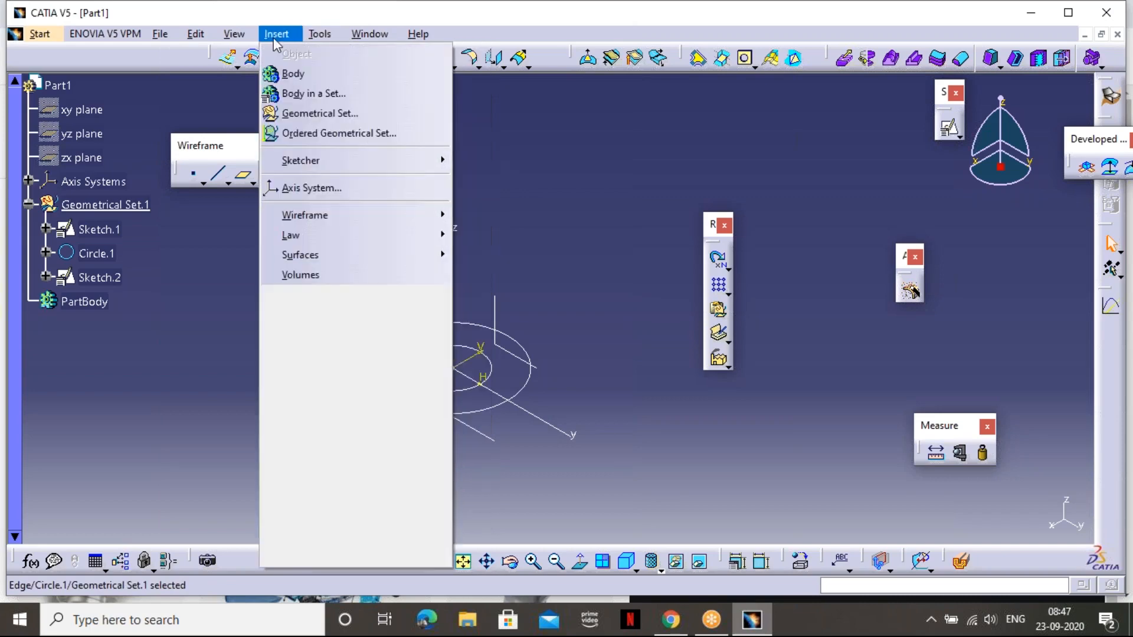
pyautogui.moveTo(234, 35)
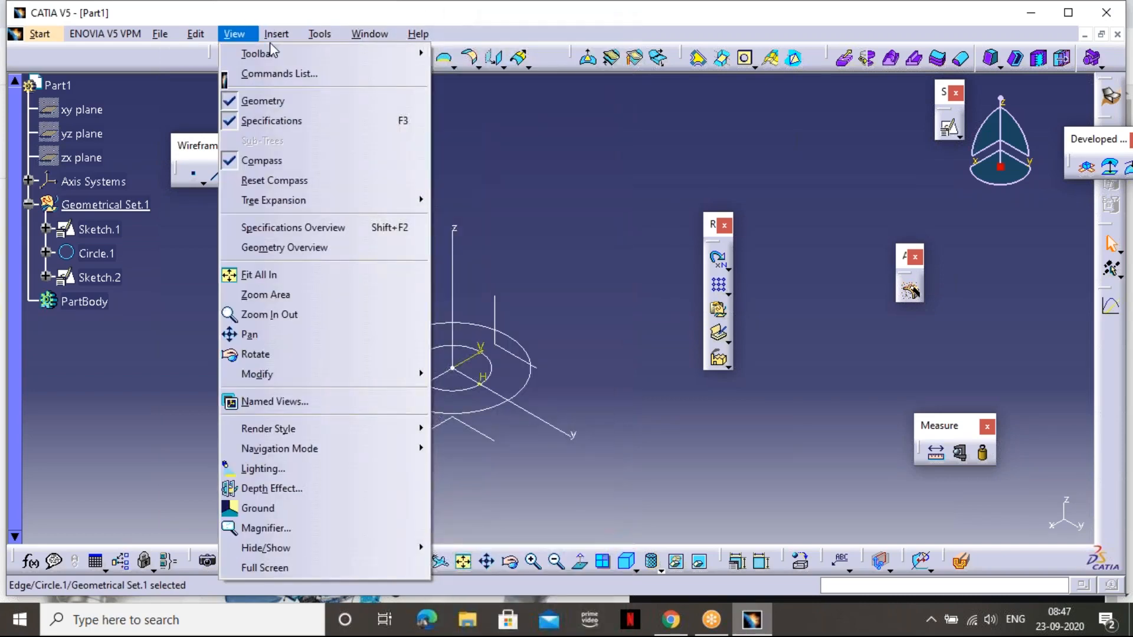
pyautogui.moveTo(311, 41)
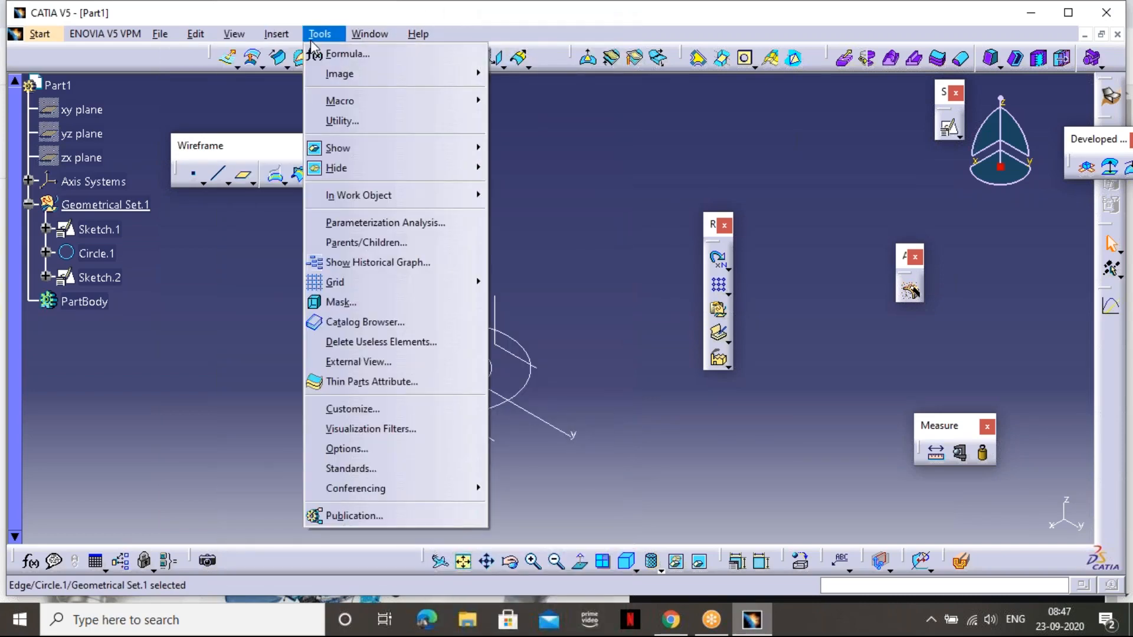
pyautogui.click(429, 407)
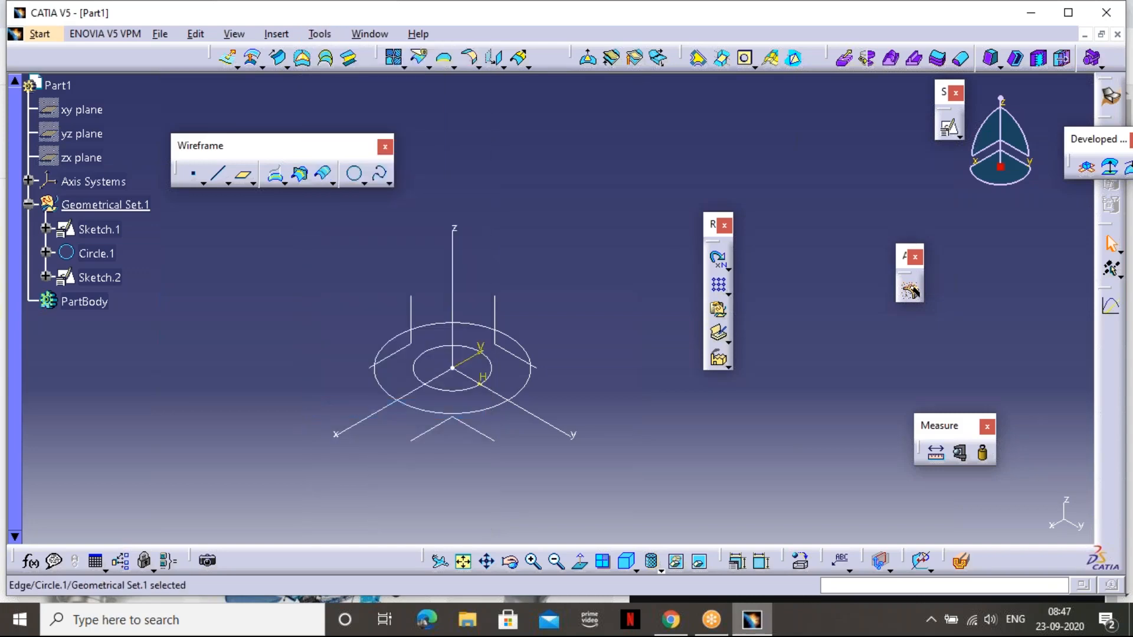
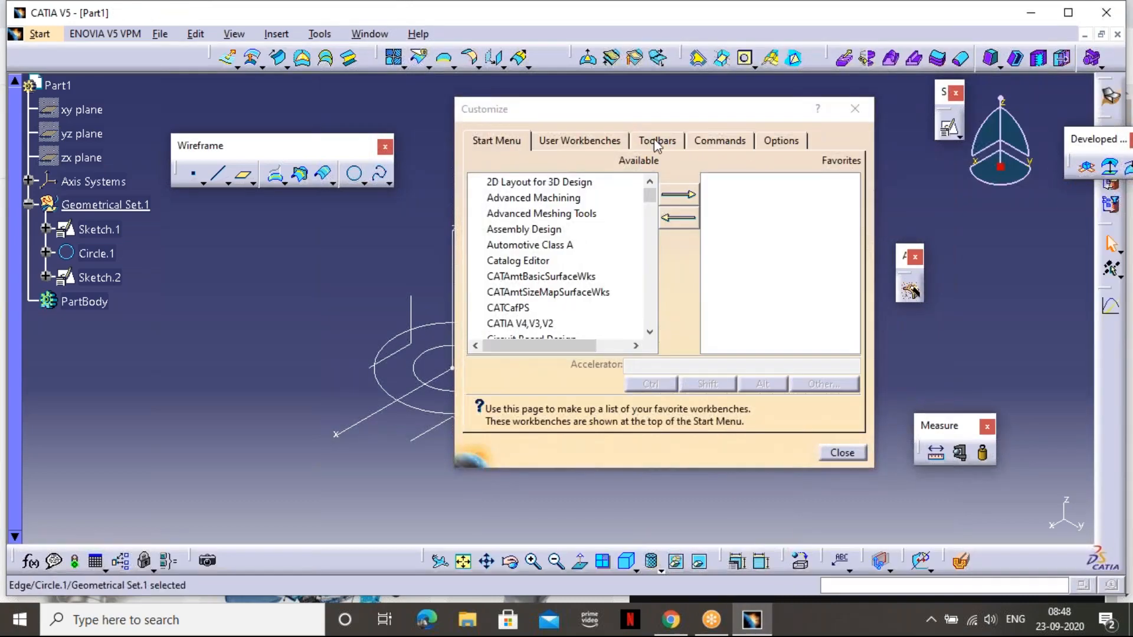
pyautogui.click(645, 110)
pyautogui.moveTo(640, 108); pyautogui.dragTo(531, 112)
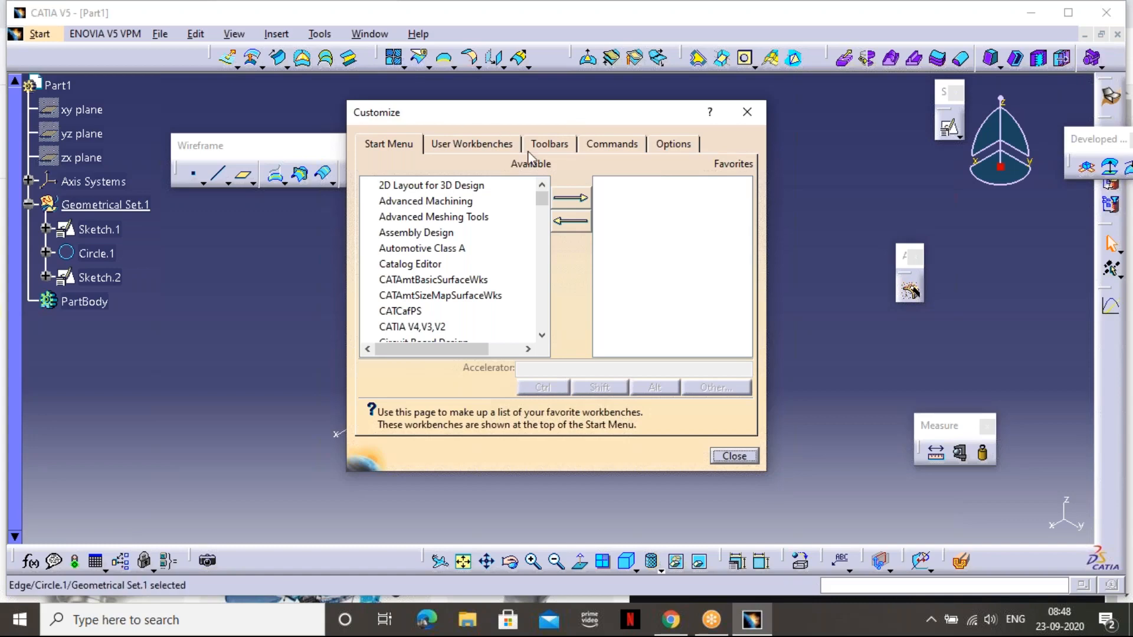
pyautogui.click(561, 146)
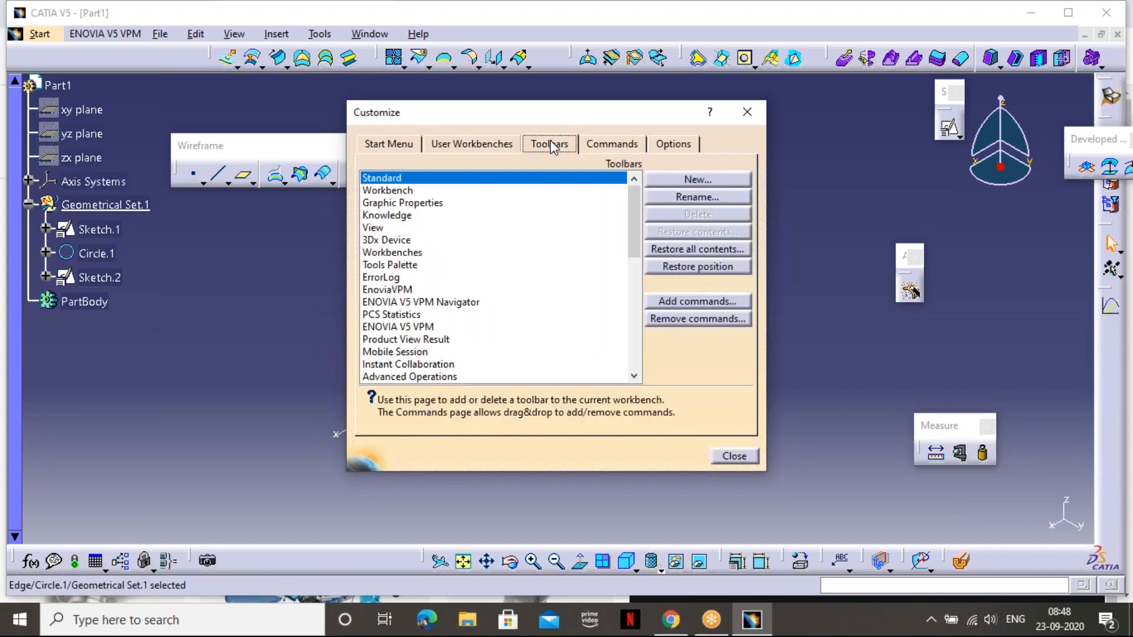
pyautogui.click(713, 249)
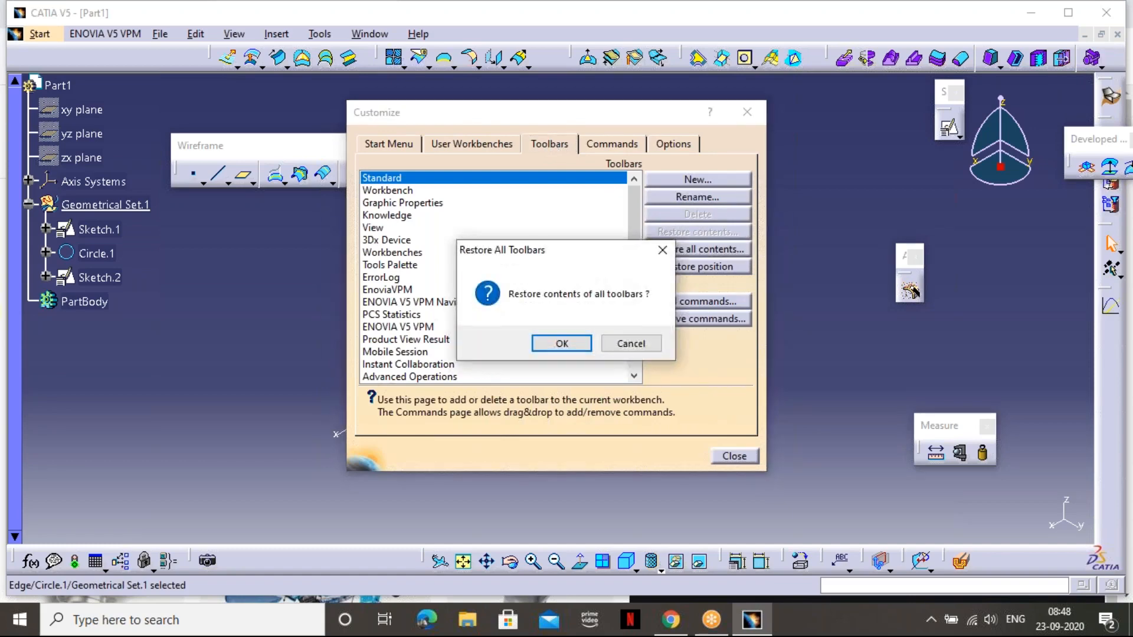
pyautogui.click(546, 344)
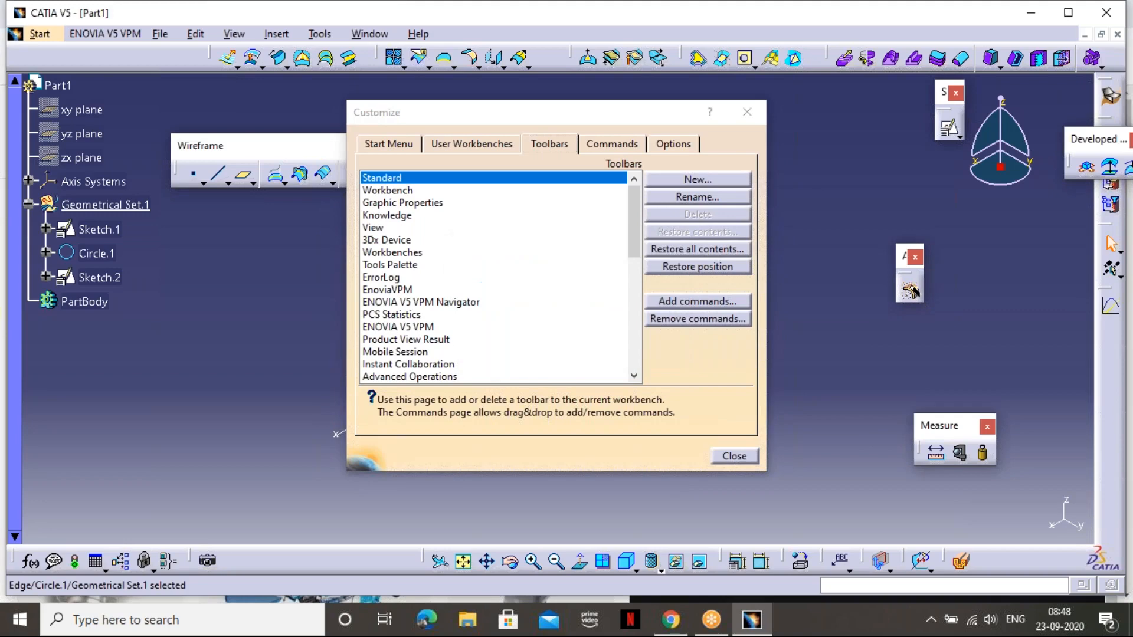
# Restore the position of all toolbars, leave the customization settings and hide the floating ENOVIA V5 VPM Navigator toolbar
pyautogui.click(670, 267)
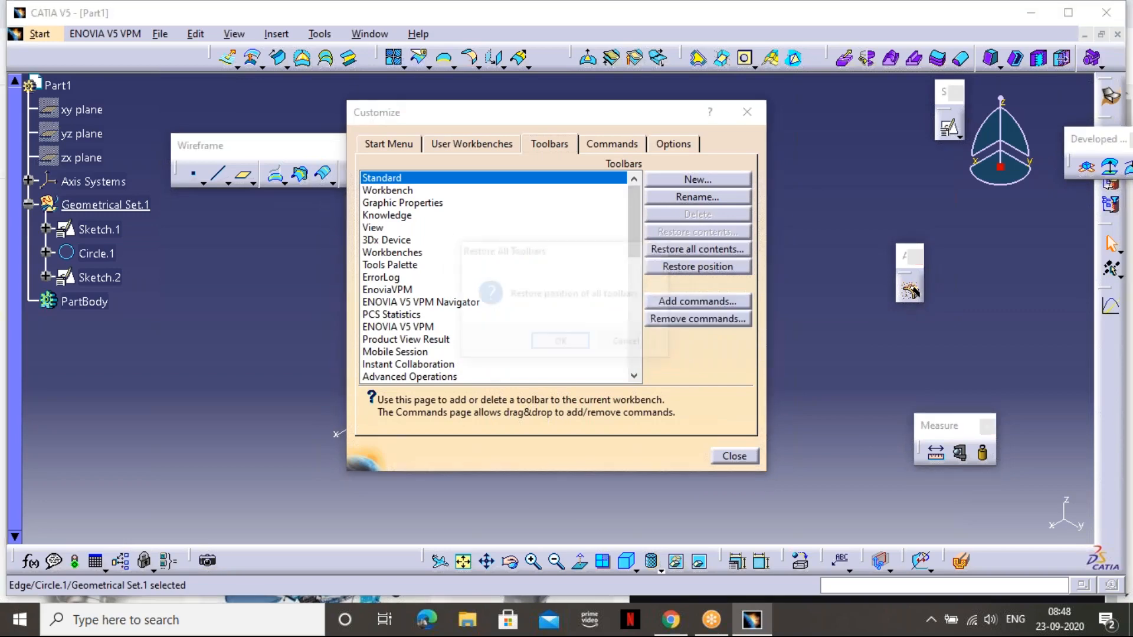
pyautogui.click(579, 349)
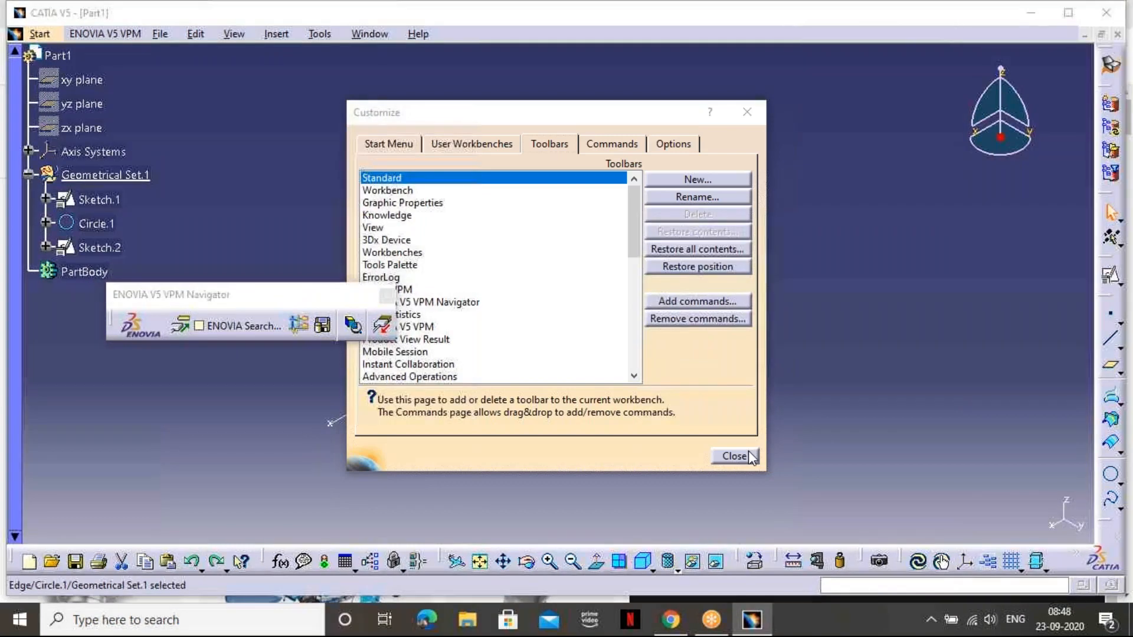
pyautogui.click(734, 457)
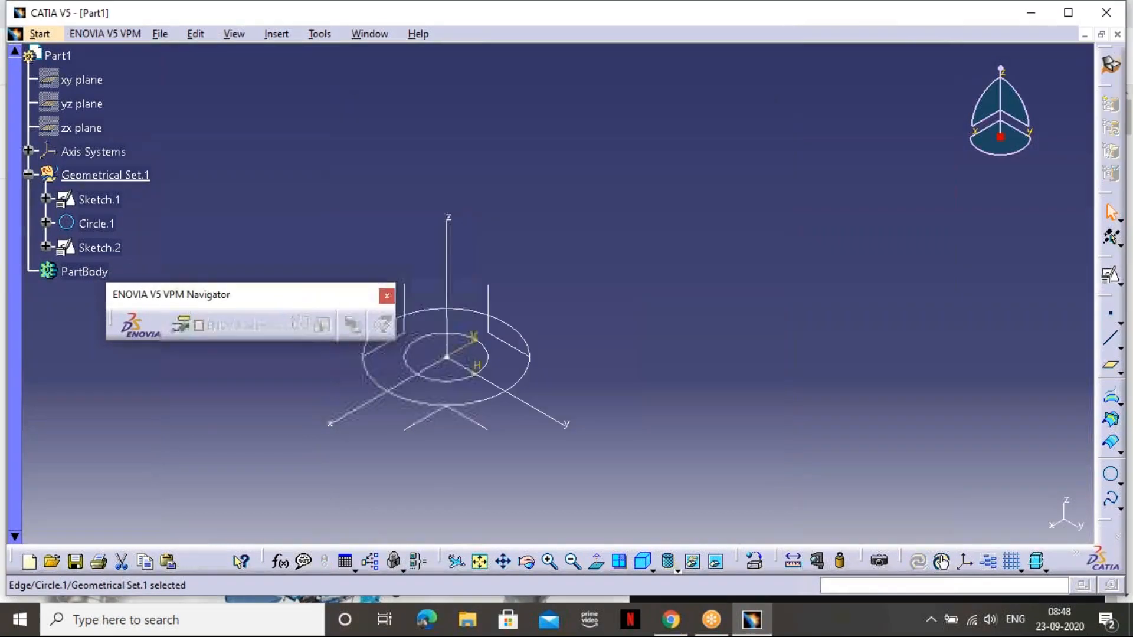
pyautogui.click(387, 295)
# Undock the Wireframe and Surfaces toolbars and float them vertically side by side next to the geometry
pyautogui.moveTo(662, 304); pyautogui.dragTo(694, 289, button='middle')
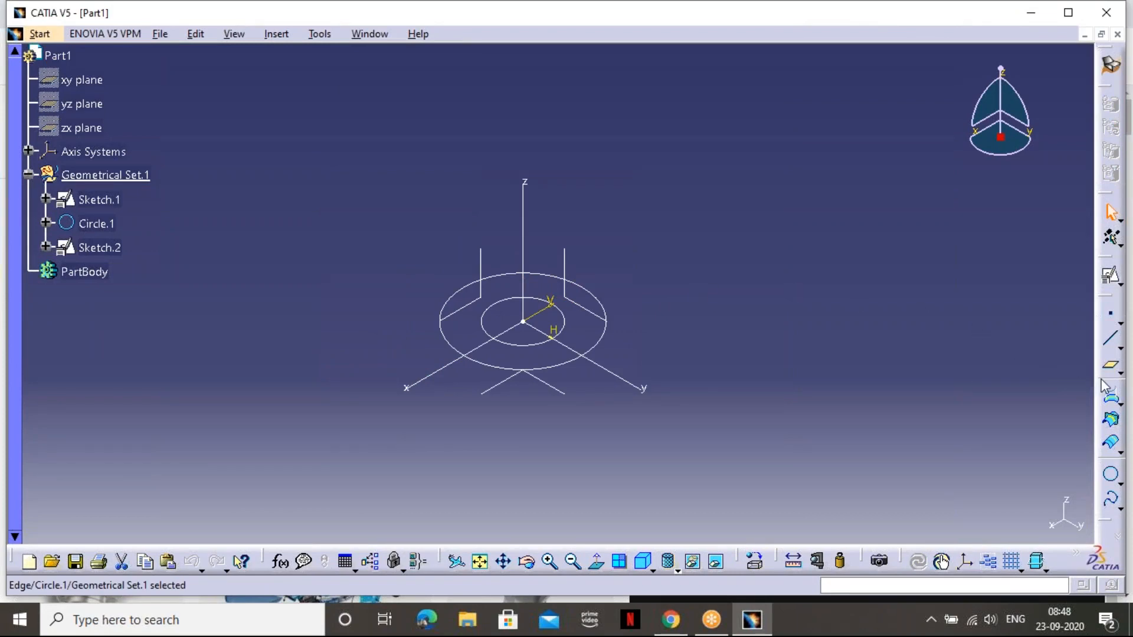
pyautogui.moveTo(1113, 299); pyautogui.dragTo(704, 114)
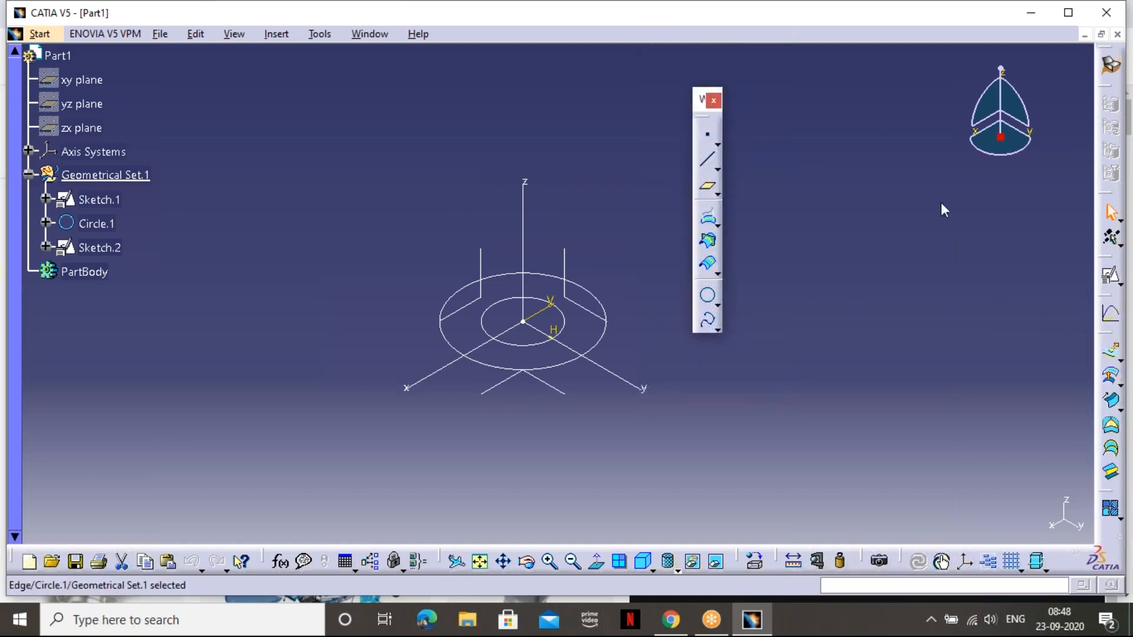
pyautogui.moveTo(748, 121); pyautogui.dragTo(743, 119)
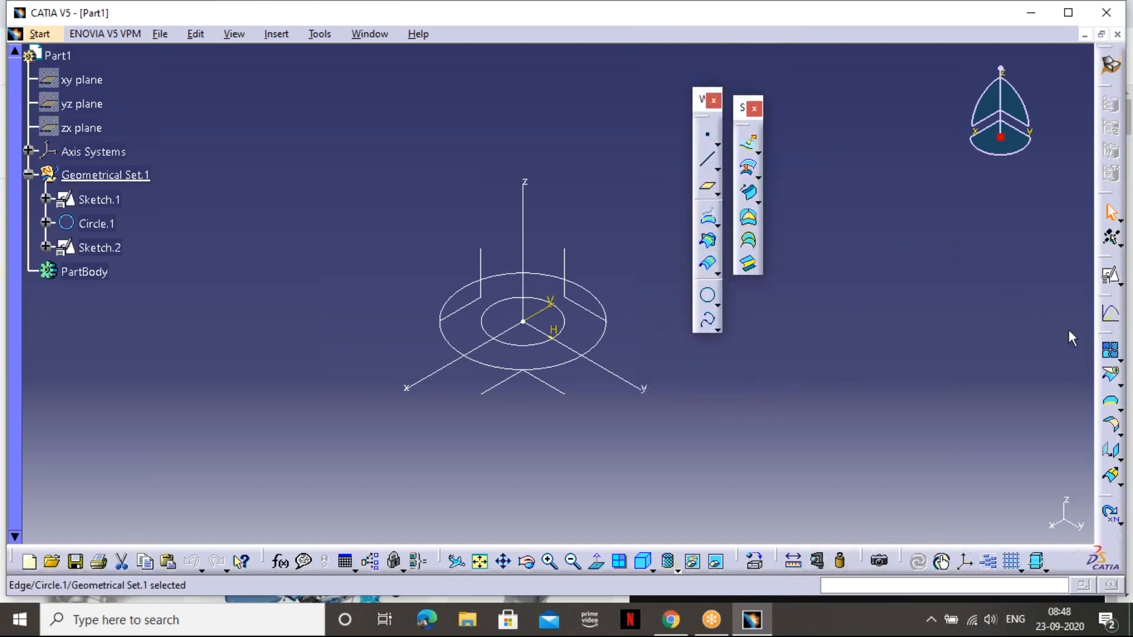
# Undock the Operations toolbar and turn the floating Wireframe, Surfaces and Operations toolbars horizontal, stacked near the specification tree
pyautogui.moveTo(852, 166); pyautogui.dragTo(777, 131)
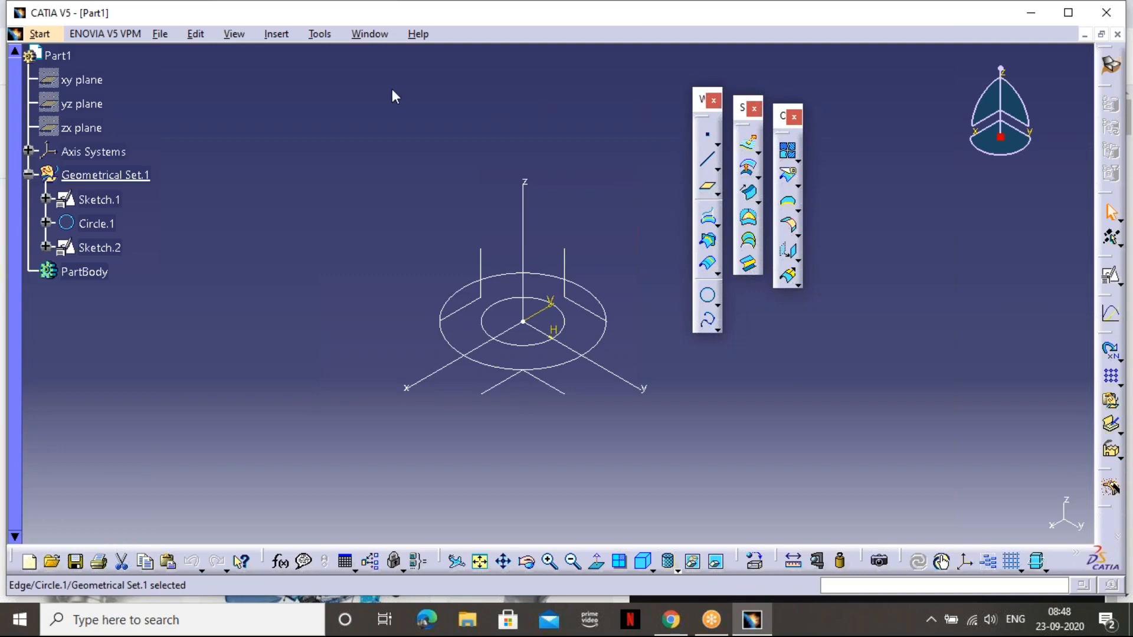
pyautogui.moveTo(297, 88); pyautogui.dragTo(299, 89)
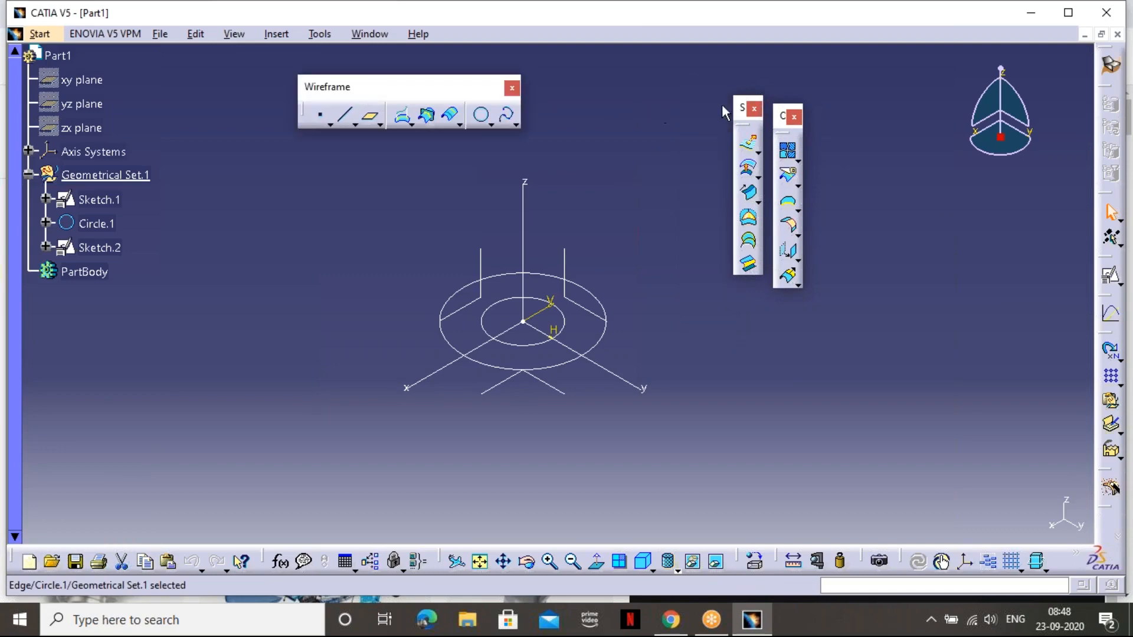
pyautogui.moveTo(324, 155); pyautogui.dragTo(325, 155)
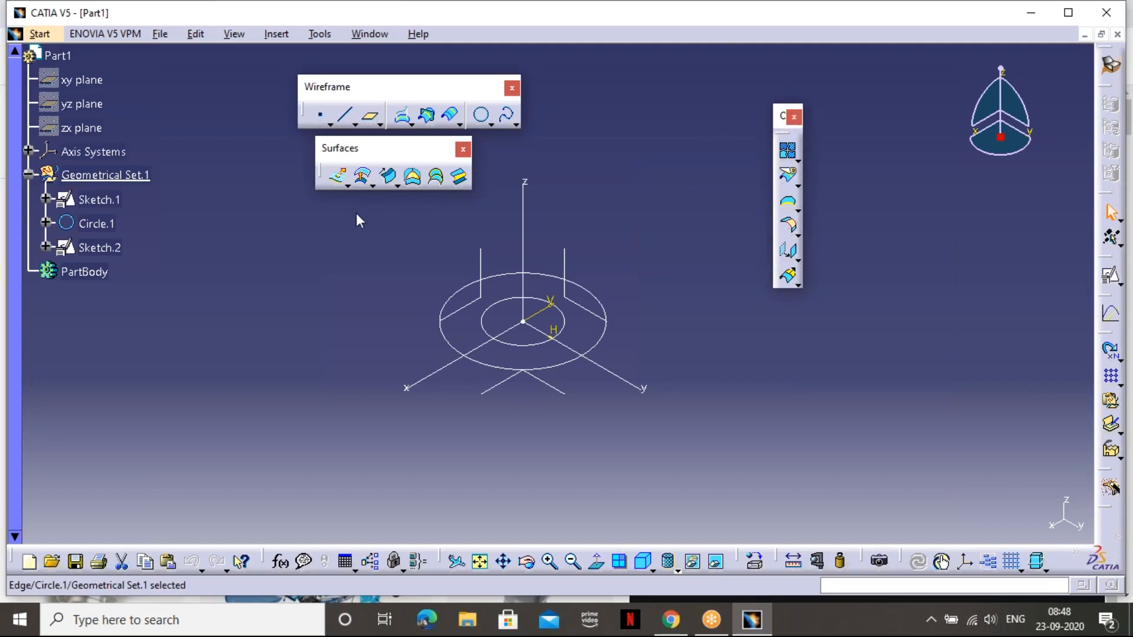
pyautogui.moveTo(330, 221); pyautogui.dragTo(330, 222)
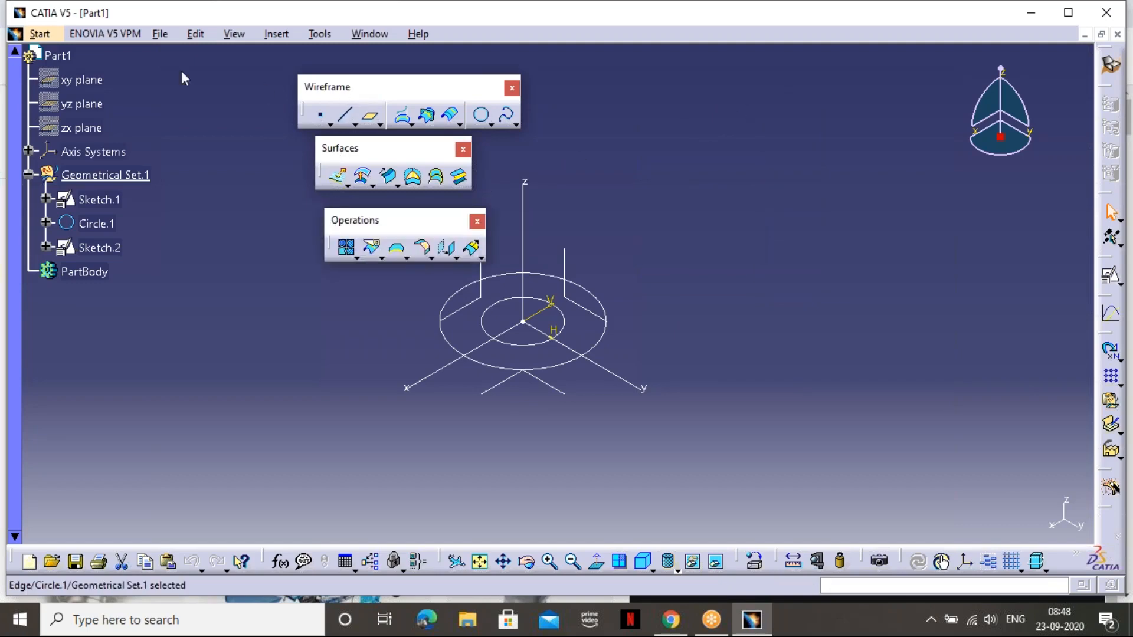
# Dock the Wireframe, Surfaces and Operations toolbars side by side in one row above the geometry area
pyautogui.moveTo(145, 46); pyautogui.dragTo(76, 26)
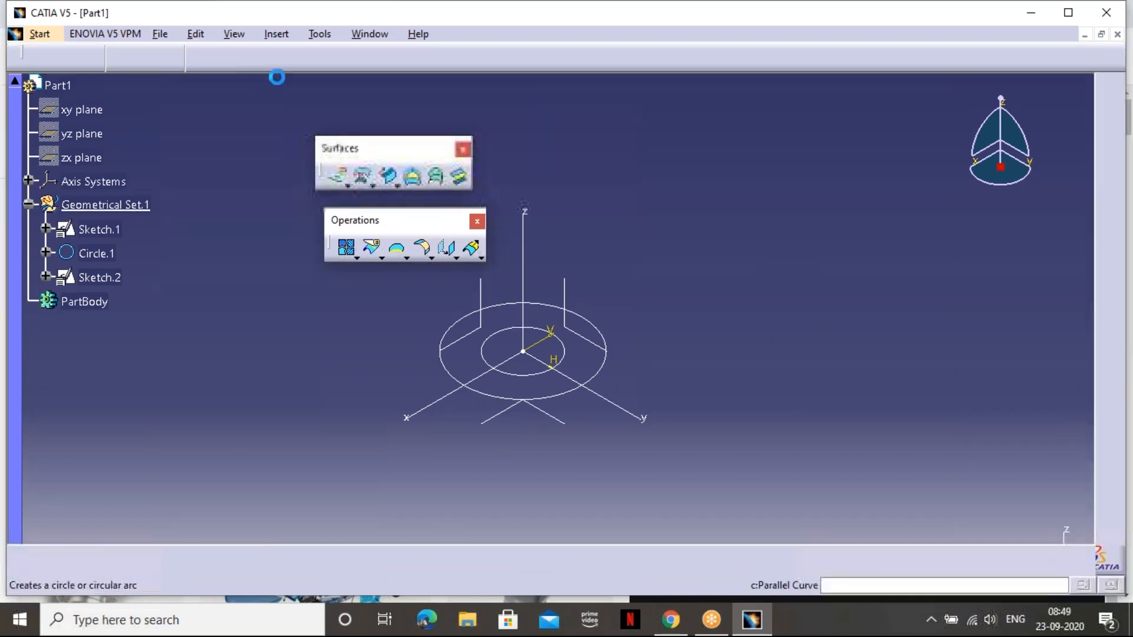
pyautogui.moveTo(369, 147); pyautogui.dragTo(318, 59)
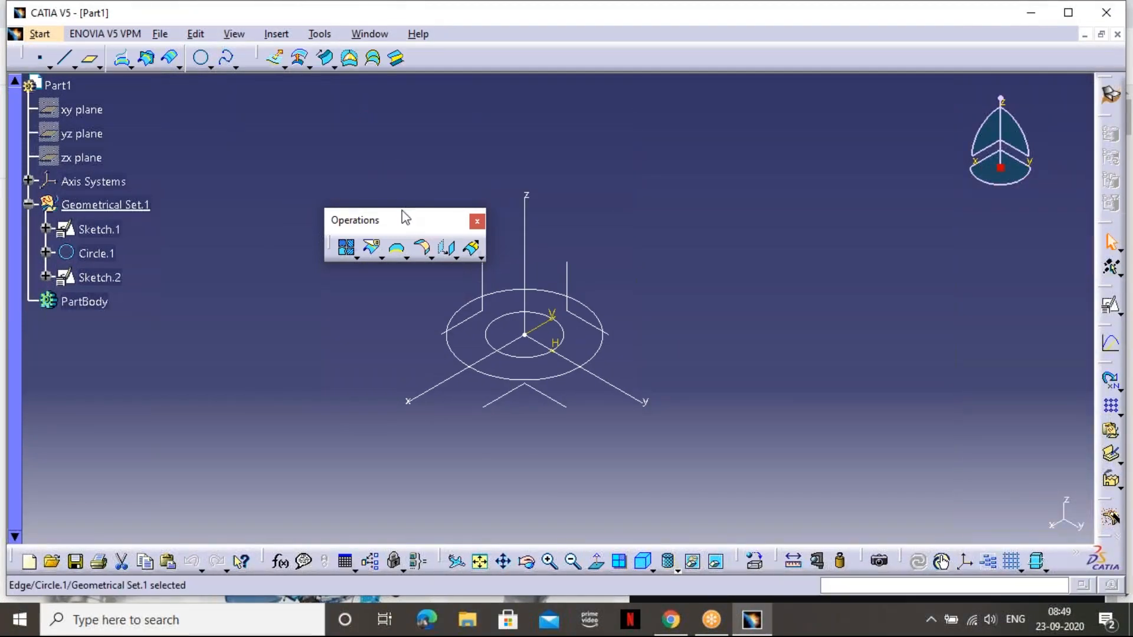
pyautogui.moveTo(410, 226); pyautogui.dragTo(489, 45)
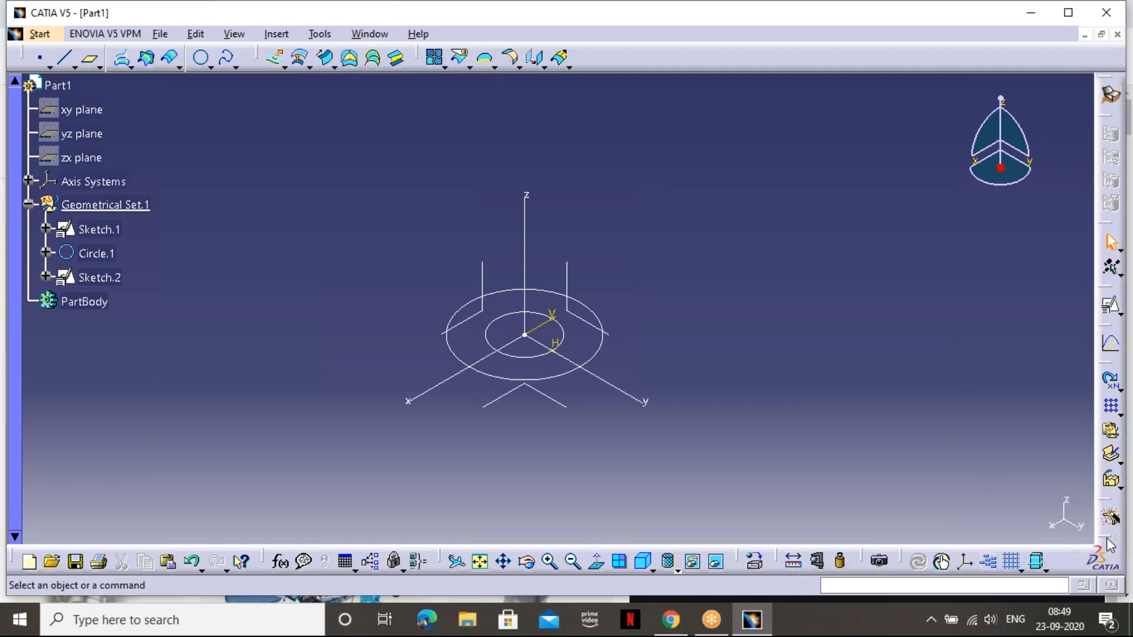
# Undock the Advanced Surfaces, Developed Shapes and Volumes toolbars and dock all three in the same row as the Operations toolbar
pyautogui.moveTo(1028, 394); pyautogui.dragTo(983, 308)
pyautogui.moveTo(1107, 537); pyautogui.dragTo(941, 267)
pyautogui.moveTo(1109, 536); pyautogui.dragTo(890, 228)
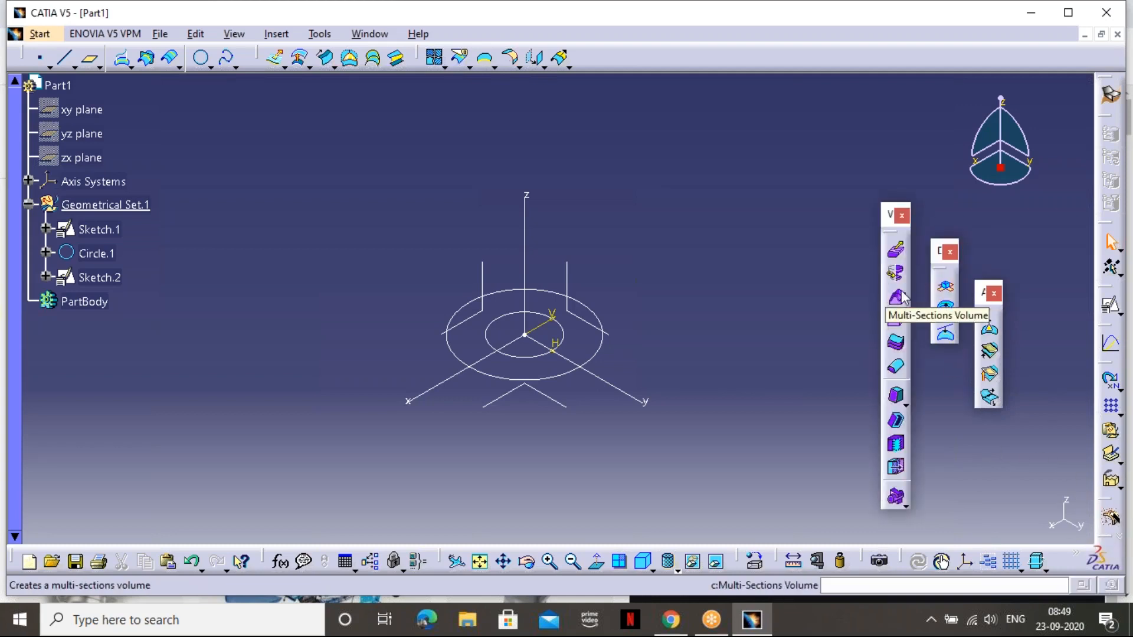
pyautogui.doubleClick(939, 252)
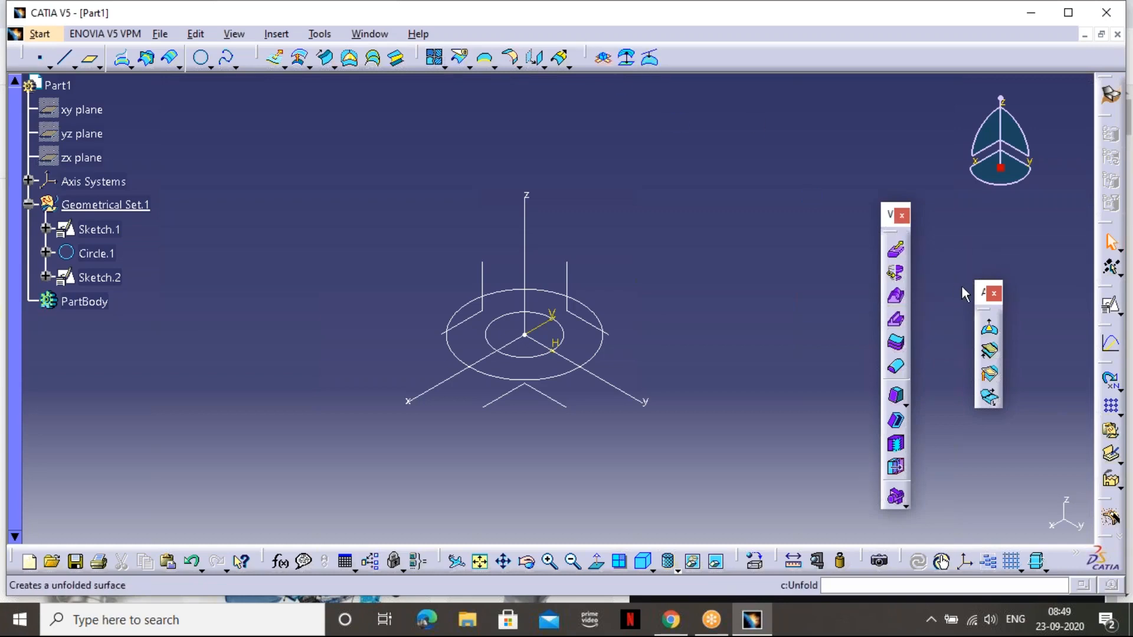
pyautogui.moveTo(664, 41); pyautogui.dragTo(665, 44)
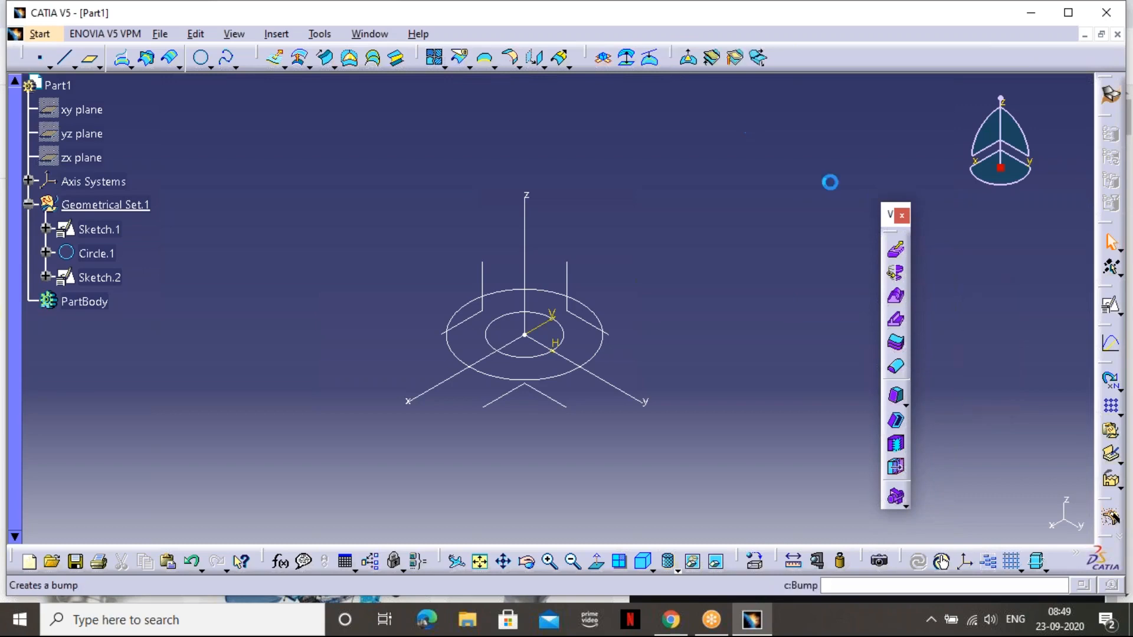
pyautogui.moveTo(785, 53); pyautogui.dragTo(785, 51)
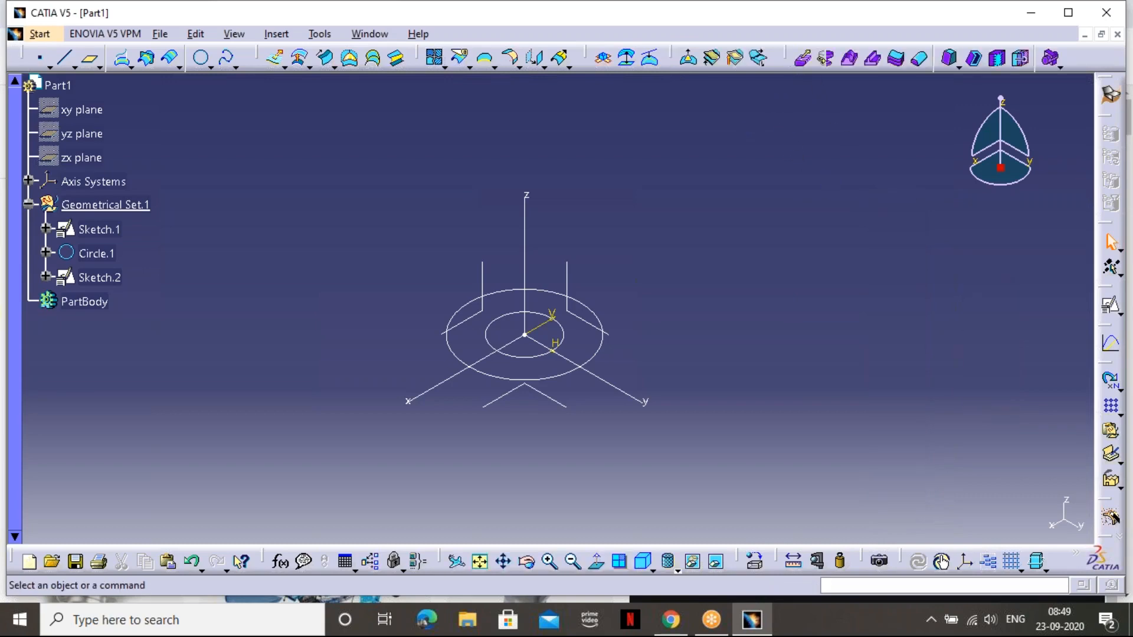
# Delete Circle.1 together with its exclusive parents
pyautogui.click(603, 350)
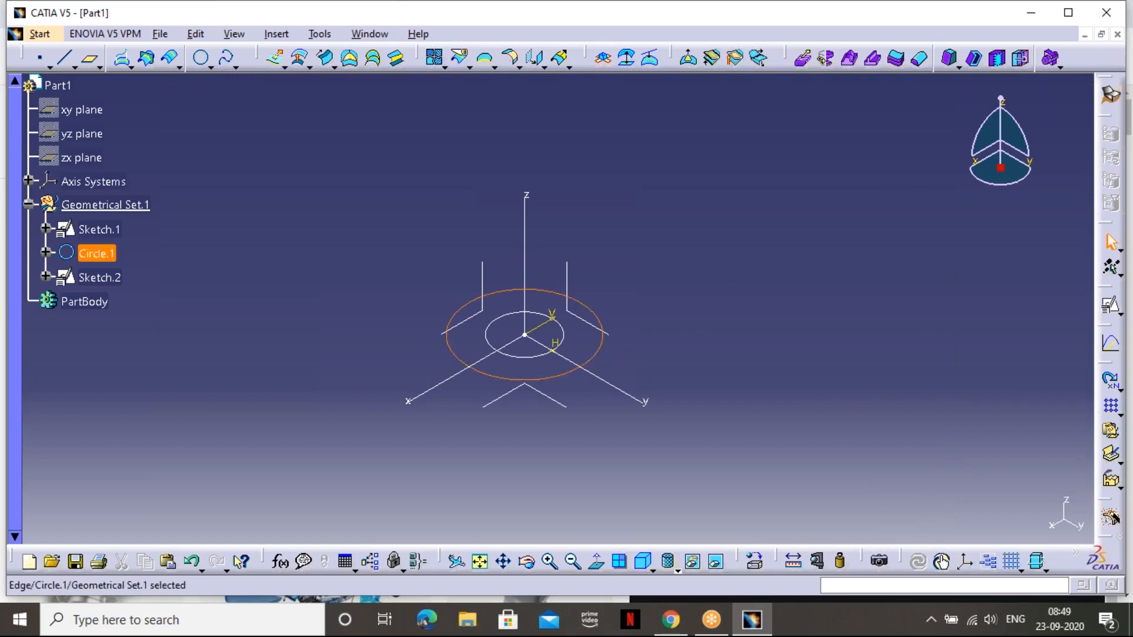
pyautogui.press('Delete')
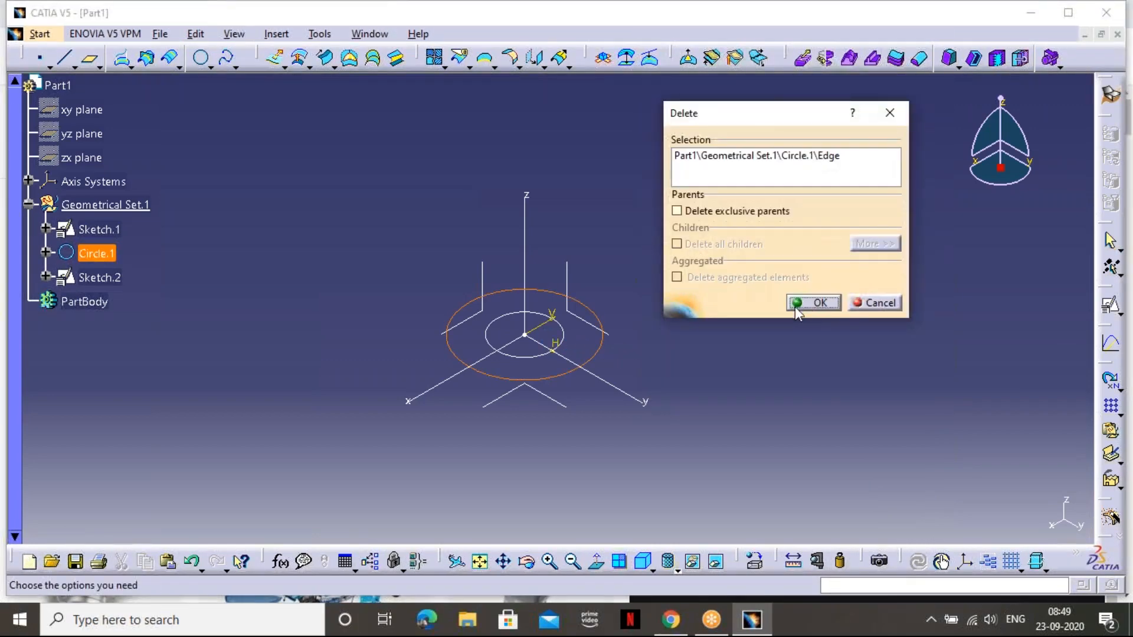
pyautogui.click(721, 213)
pyautogui.click(815, 304)
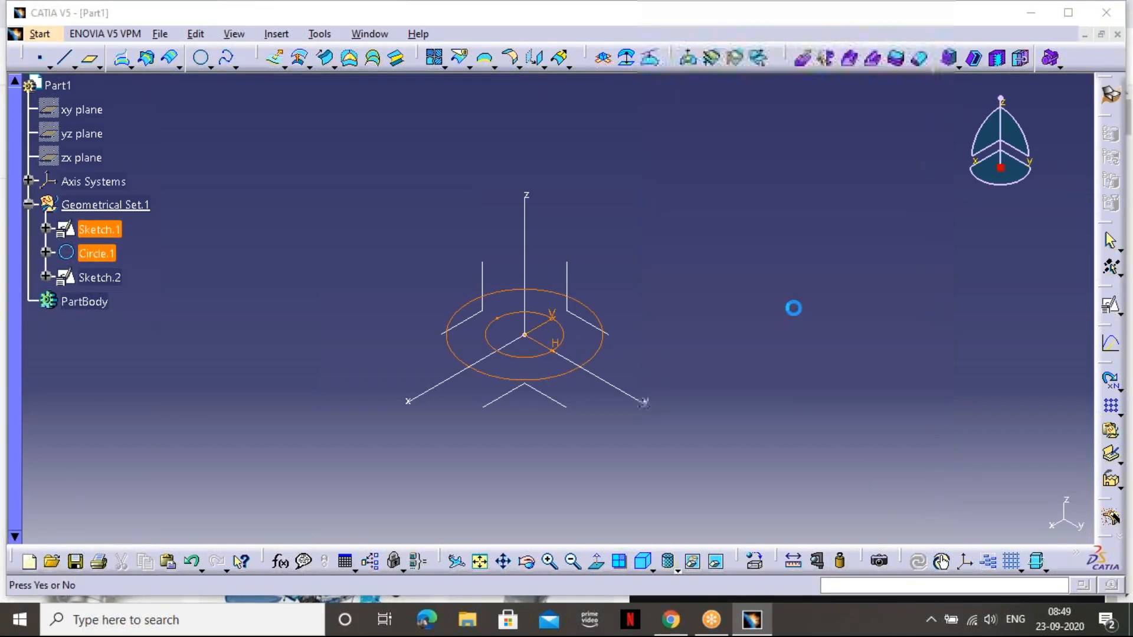
pyautogui.click(1007, 515)
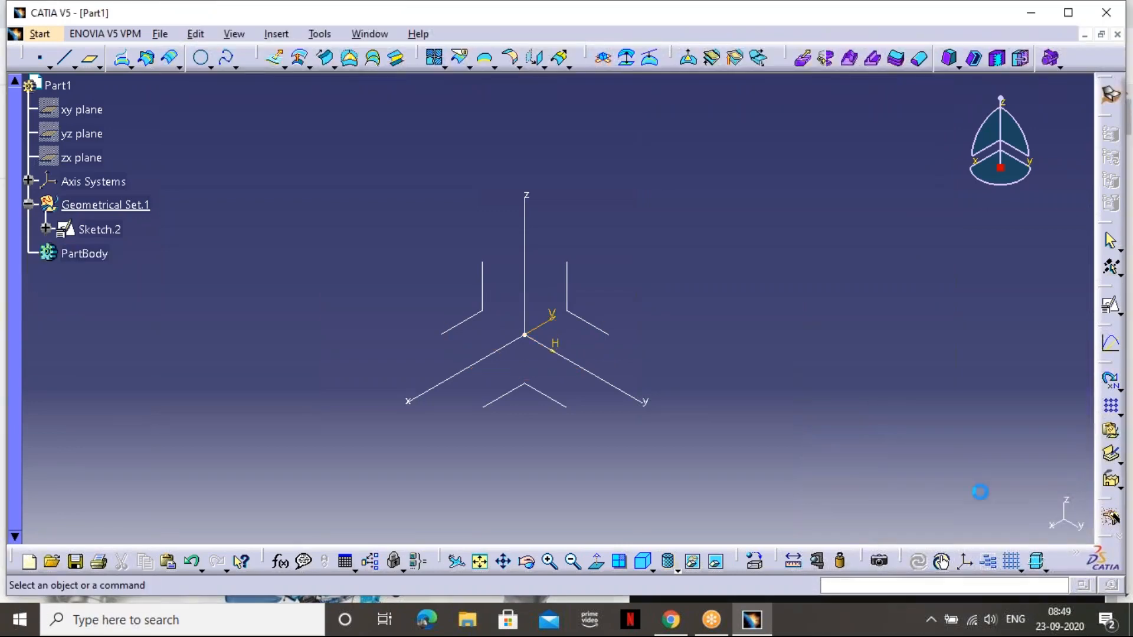
# Delete Sketch.2 from Geometrical Set.1
pyautogui.moveTo(544, 324); pyautogui.dragTo(597, 240, button='middle')
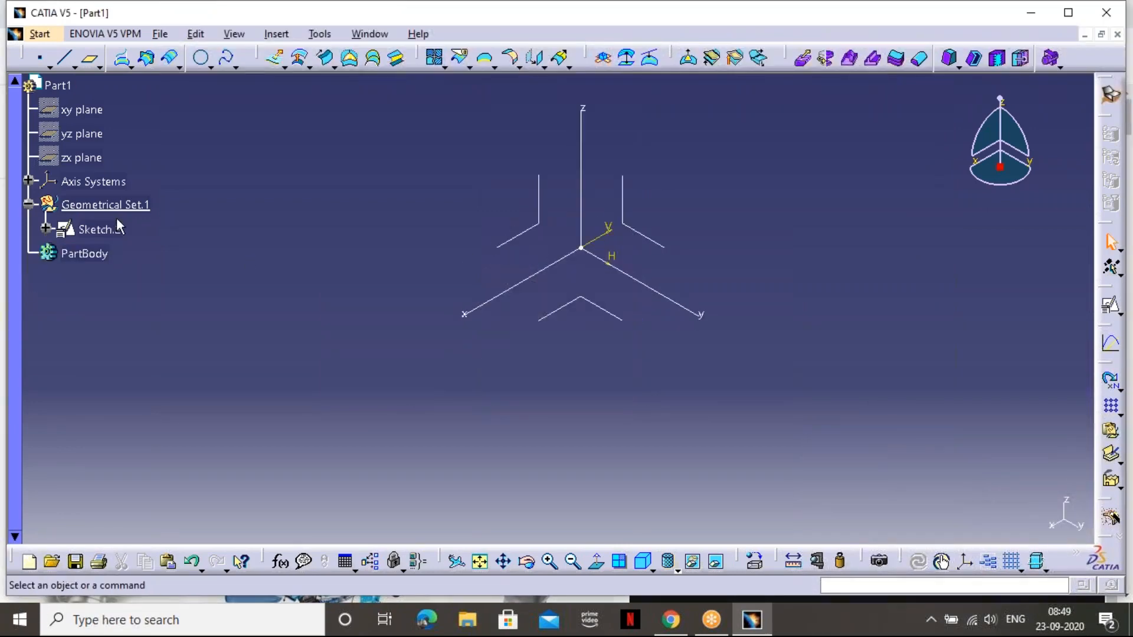
pyautogui.click(71, 233)
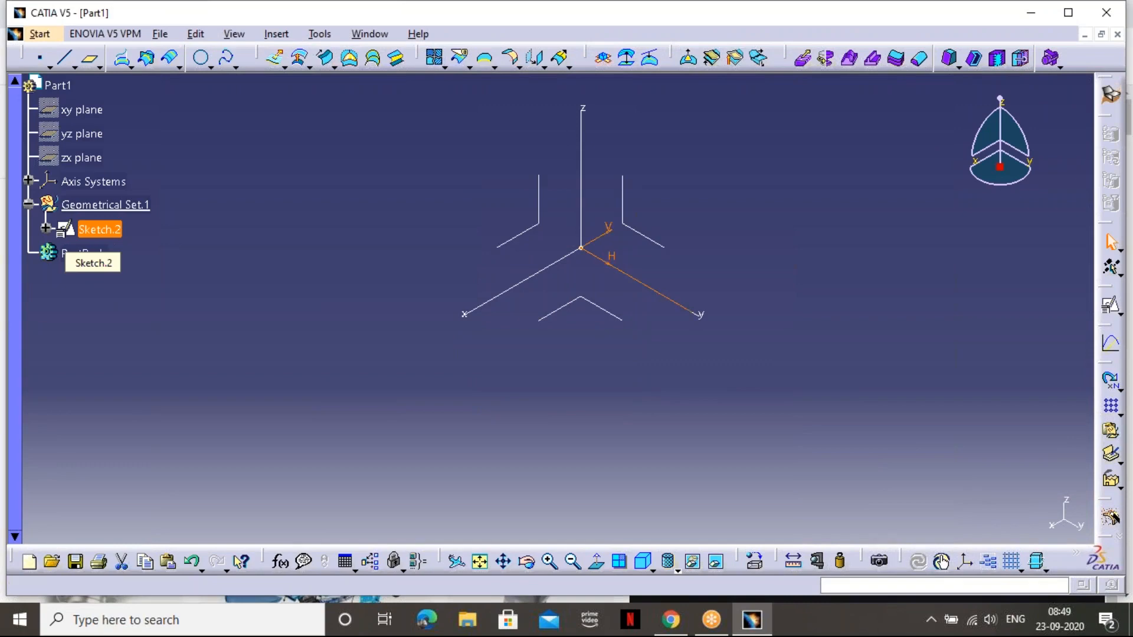
pyautogui.press('Delete')
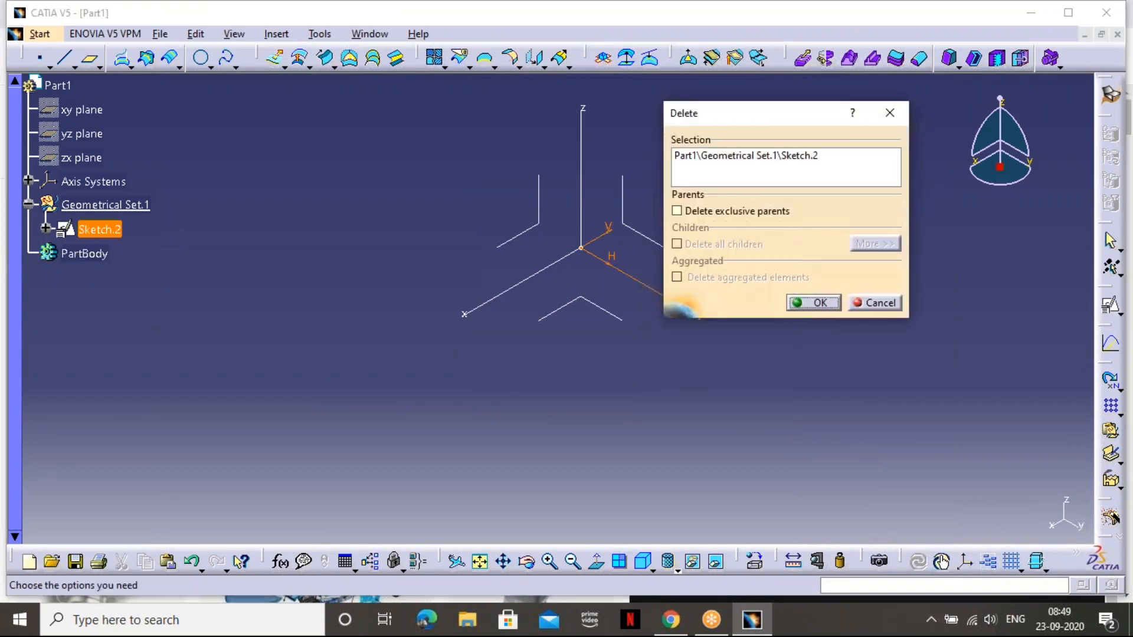
pyautogui.click(779, 213)
pyautogui.click(764, 214)
pyautogui.click(803, 298)
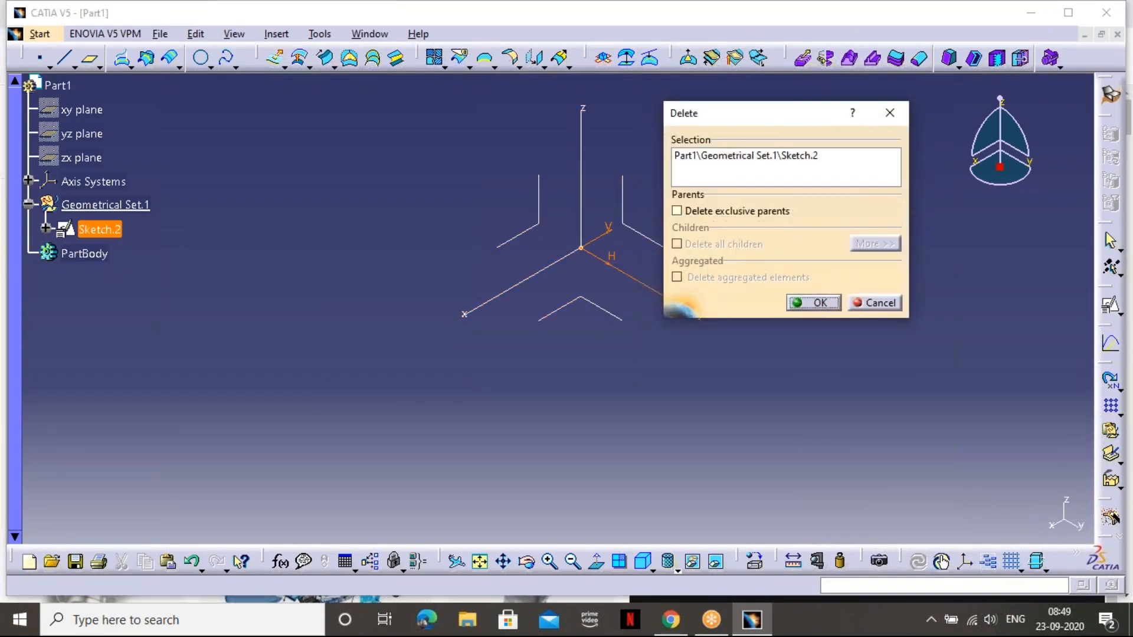
pyautogui.moveTo(600, 274); pyautogui.dragTo(518, 346, button='middle')
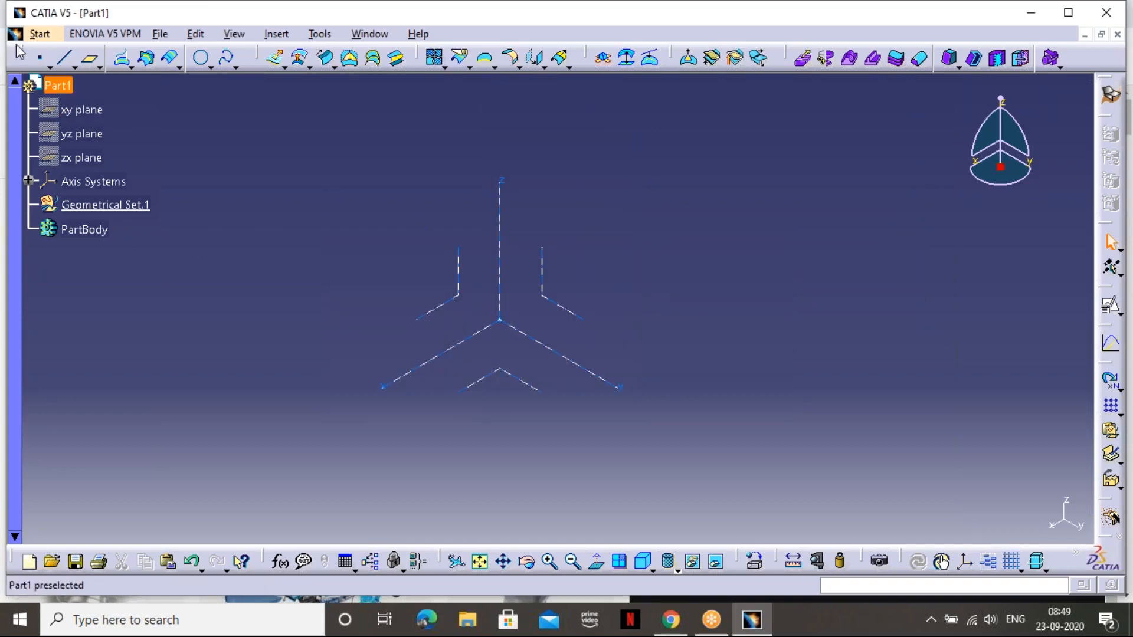
# Float the Wireframe toolbar next to the geometry and review the point types of the Point command without creating a point
pyautogui.moveTo(23, 56); pyautogui.dragTo(179, 146)
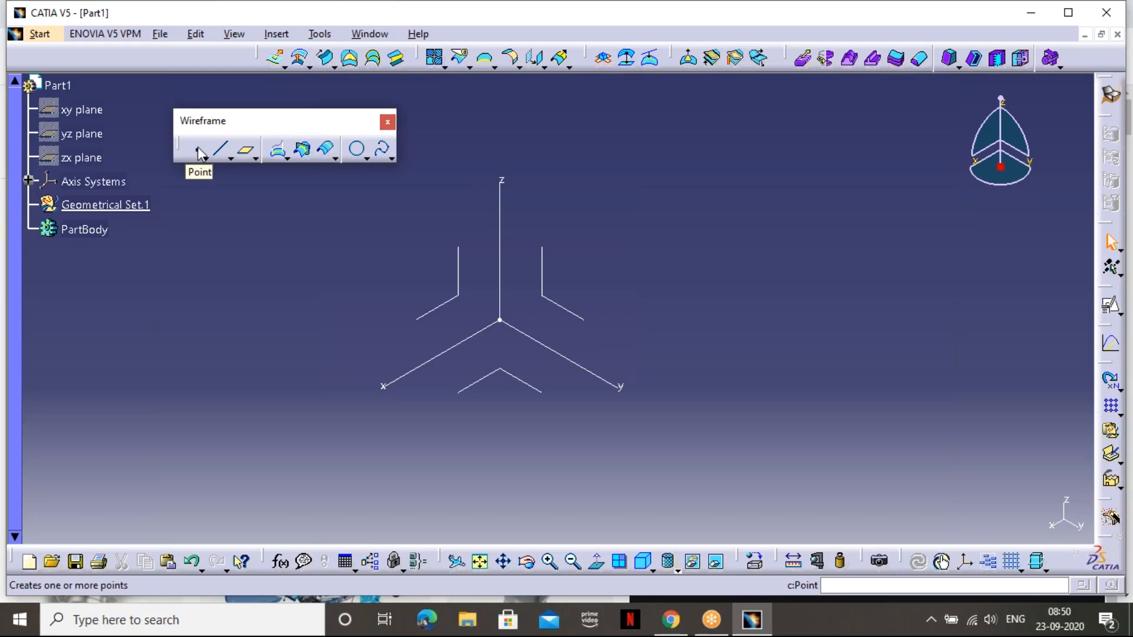
pyautogui.click(199, 152)
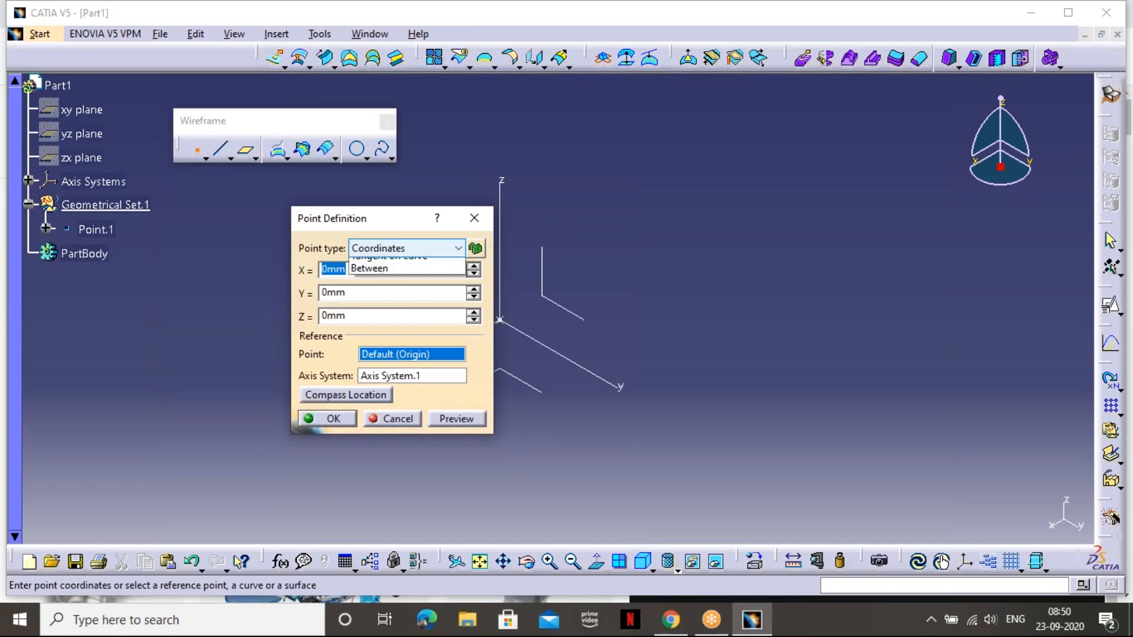
pyautogui.click(383, 255)
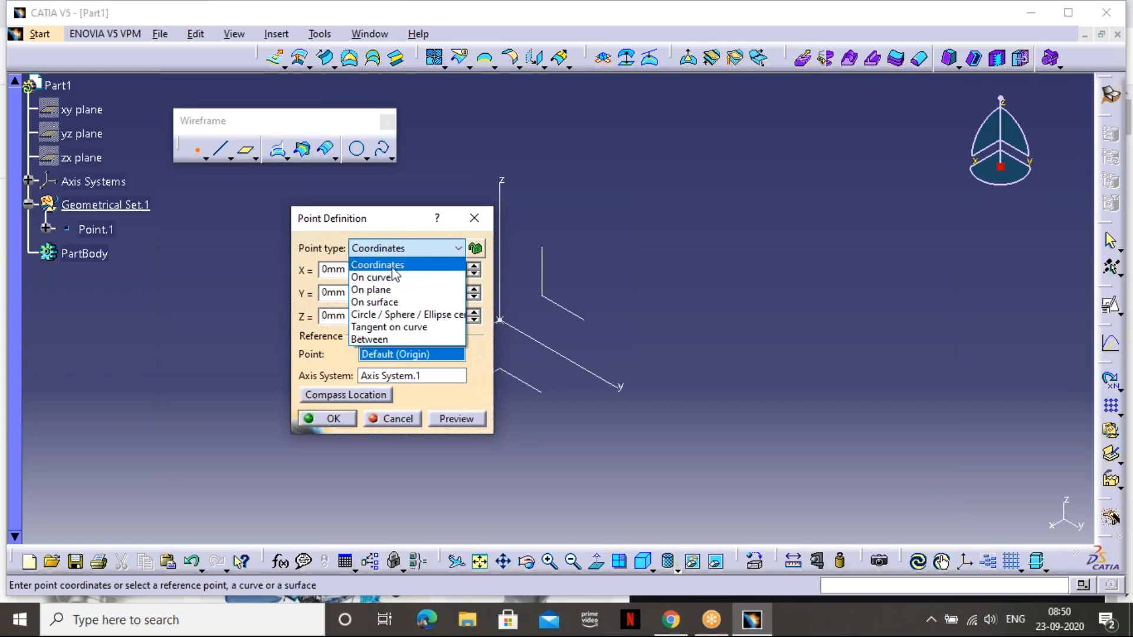
pyautogui.click(474, 218)
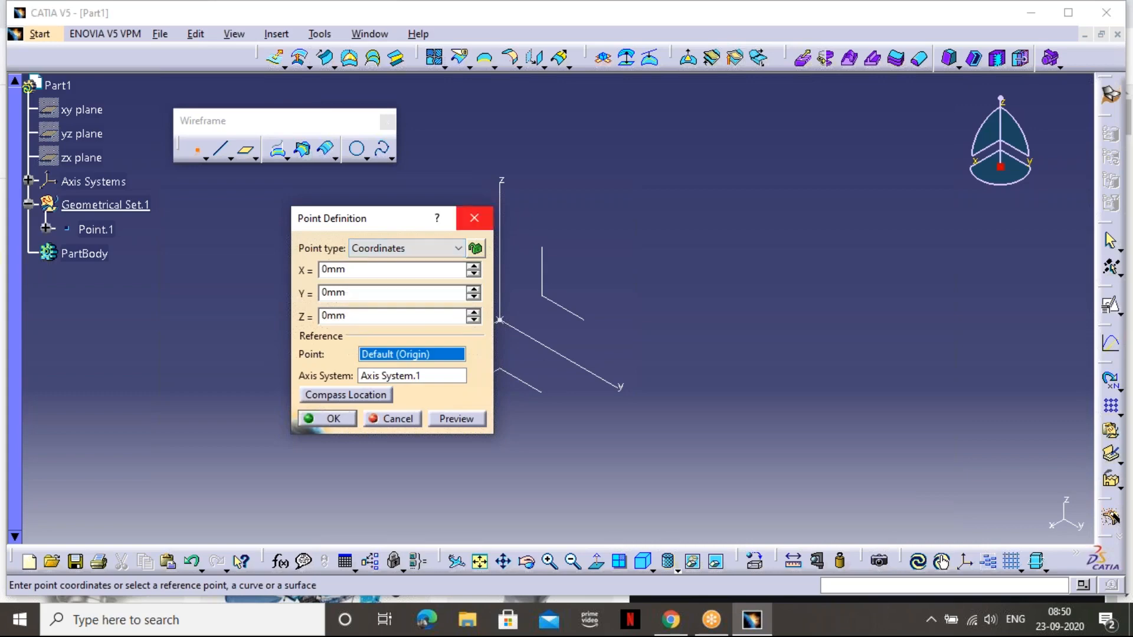
pyautogui.click(474, 218)
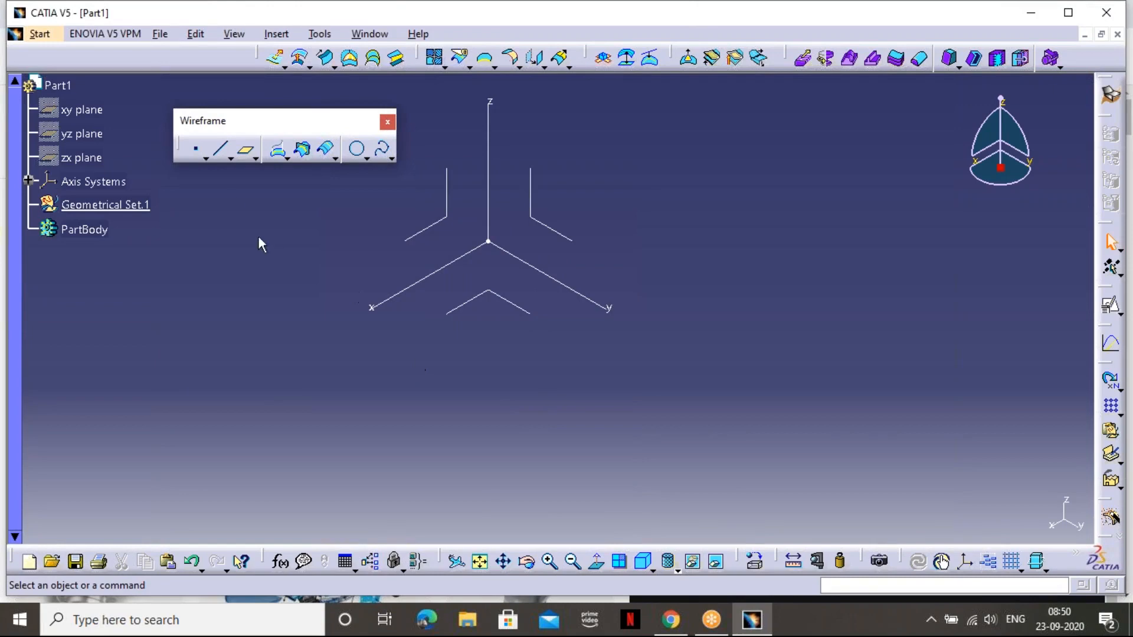
# Create a coordinate point at X 100 mm, Y 50 mm and Z 0 mm from the origin and undo it
pyautogui.click(195, 149)
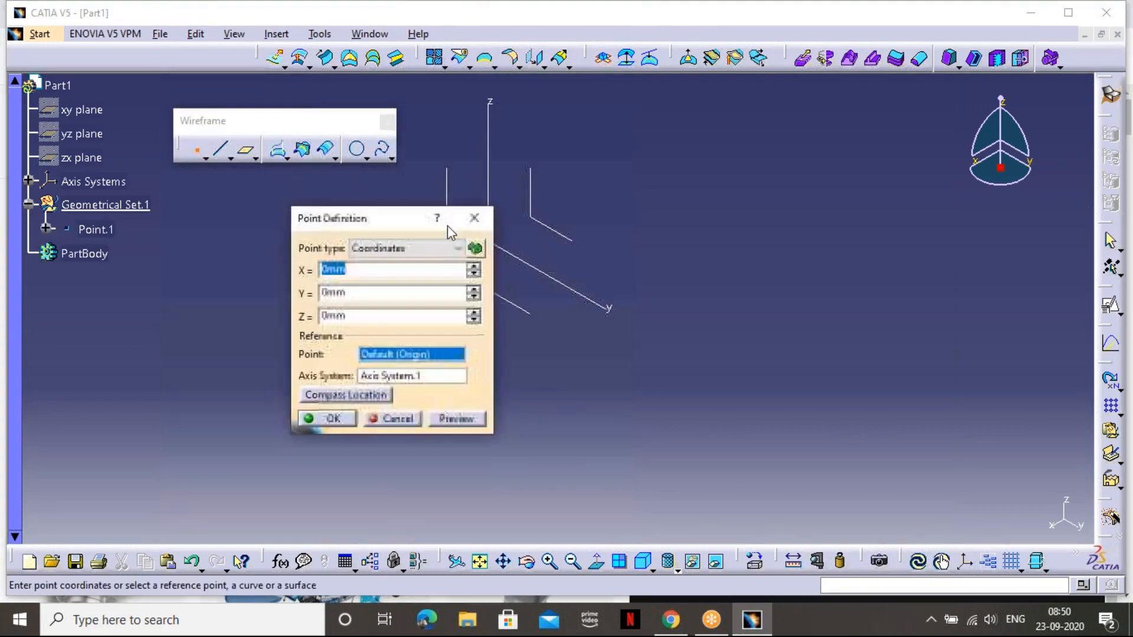
pyautogui.write('100')
pyautogui.click(362, 291)
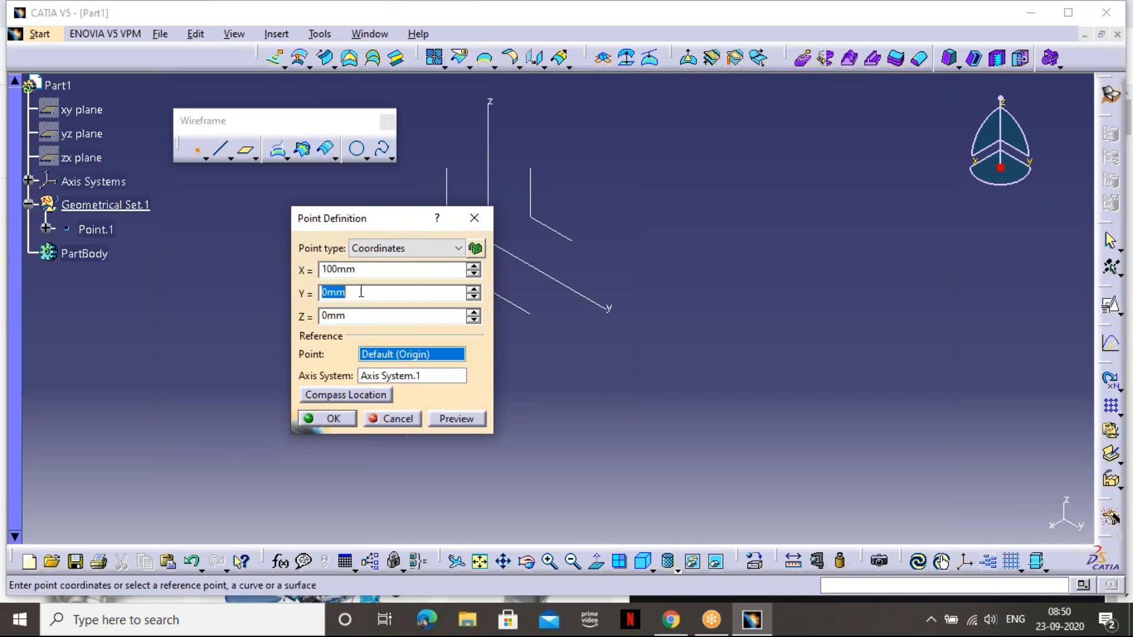
pyautogui.write('50')
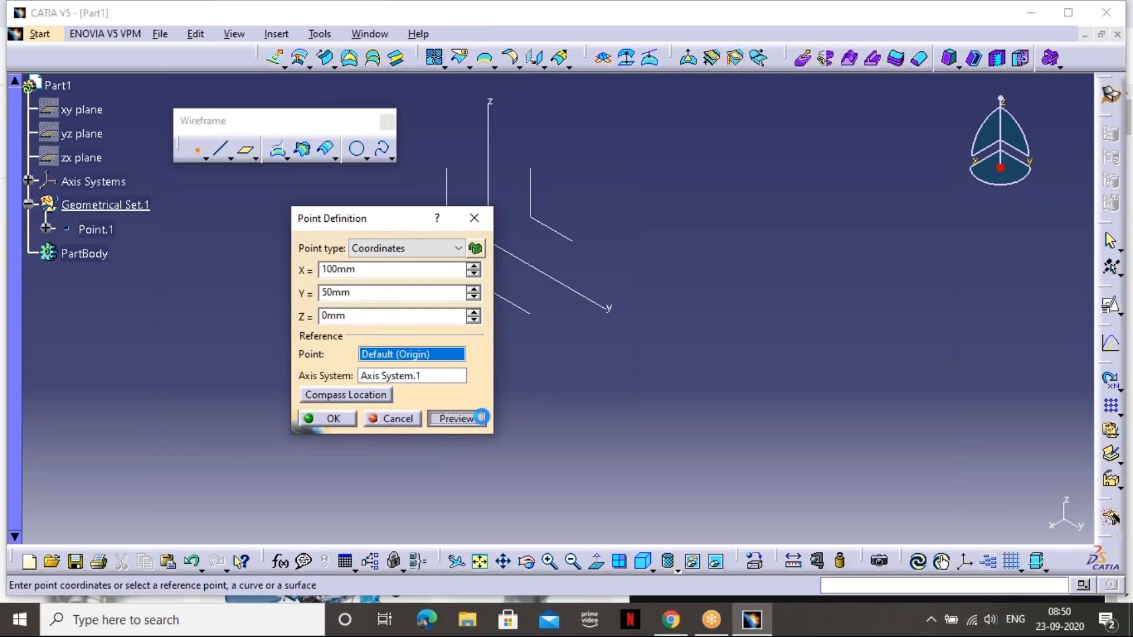
pyautogui.click(329, 418)
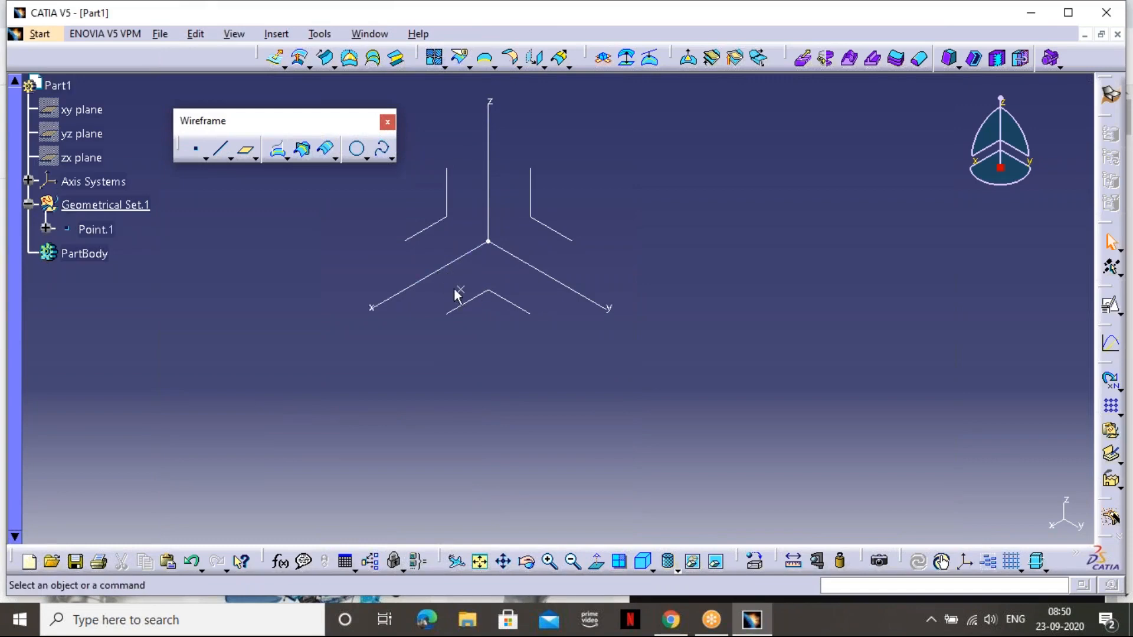
pyautogui.moveTo(468, 313)
pyautogui.mouseDown(button='middle')
pyautogui.moveTo(547, 360)
pyautogui.moveTo(550, 320)
pyautogui.mouseUp(button='middle')
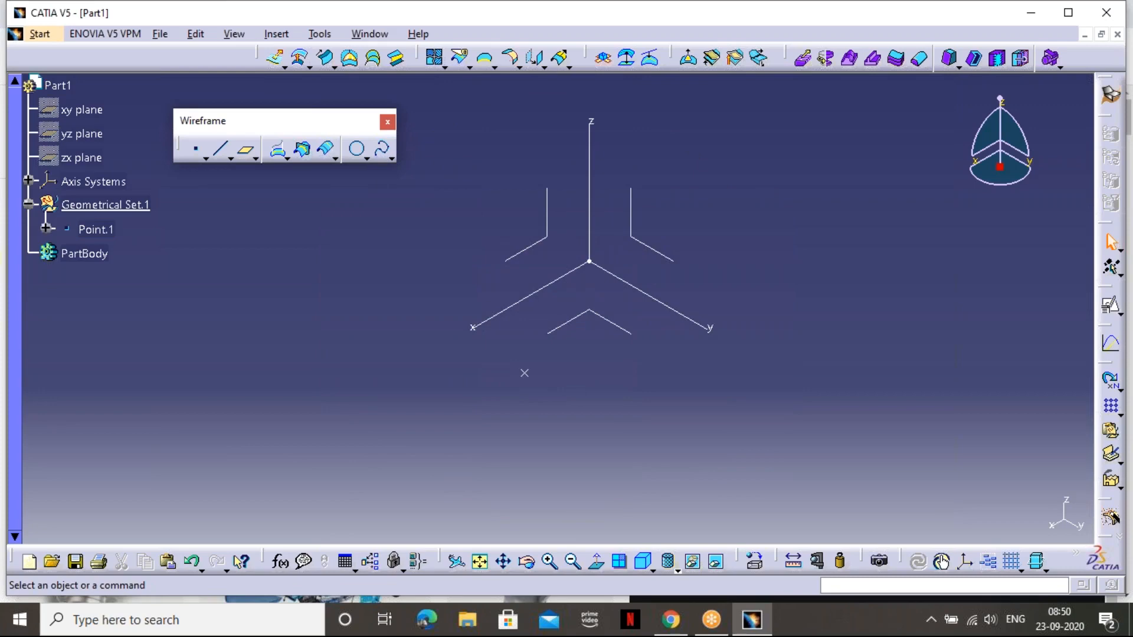
pyautogui.hotkey('ctrl', 'z')
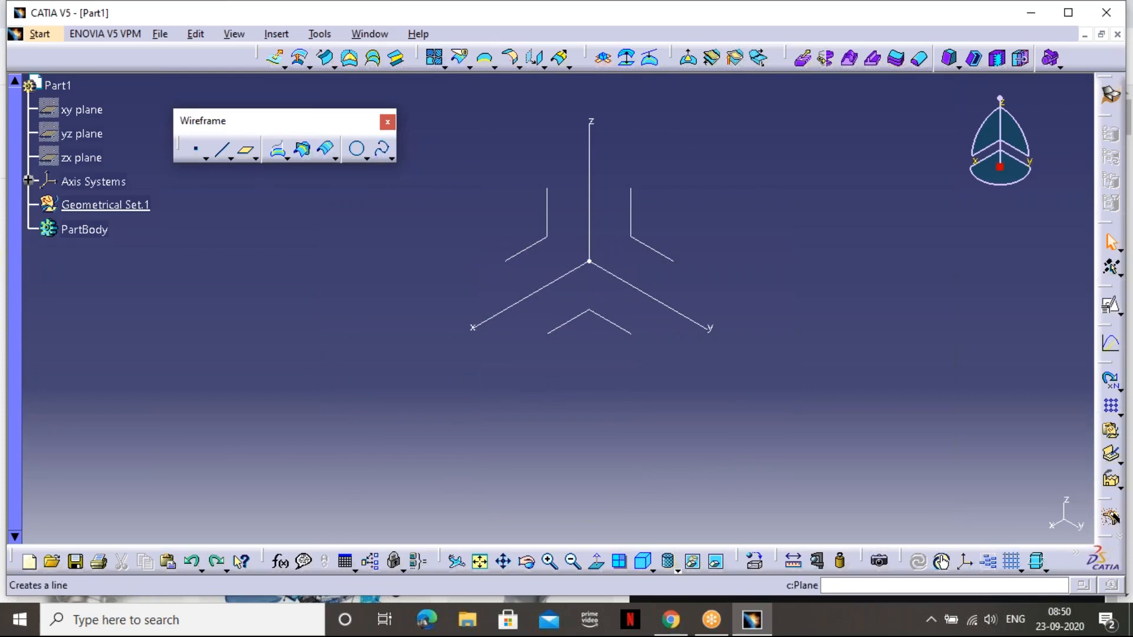
# Check the Point command's definition options once more and leave the command without creating a point
pyautogui.click(200, 150)
pyautogui.click(437, 248)
pyautogui.click(472, 219)
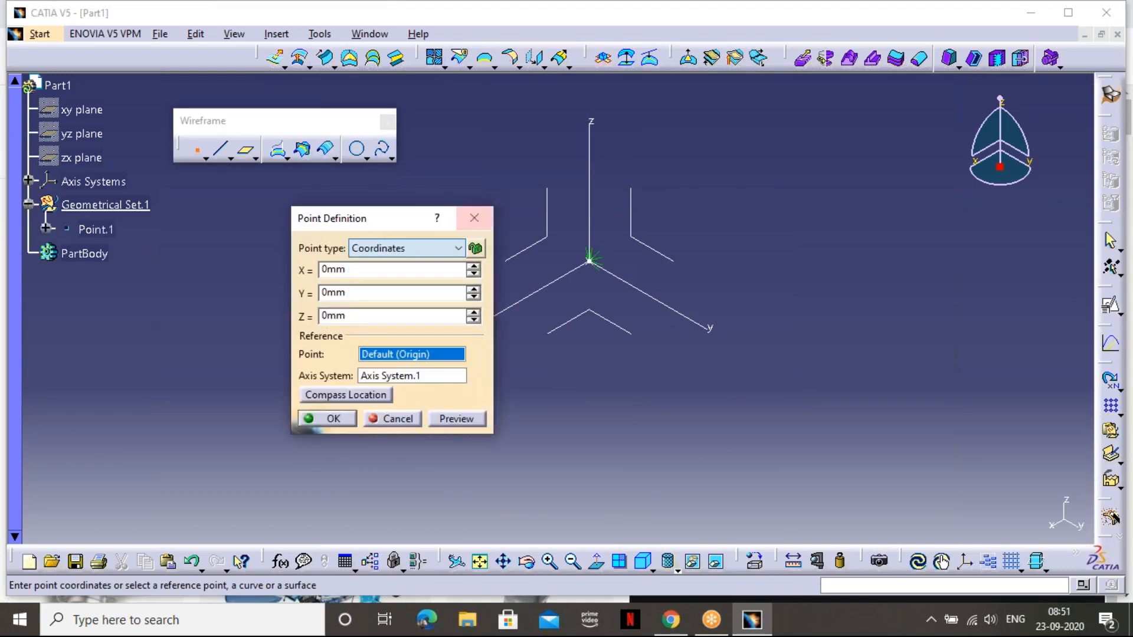
pyautogui.click(473, 218)
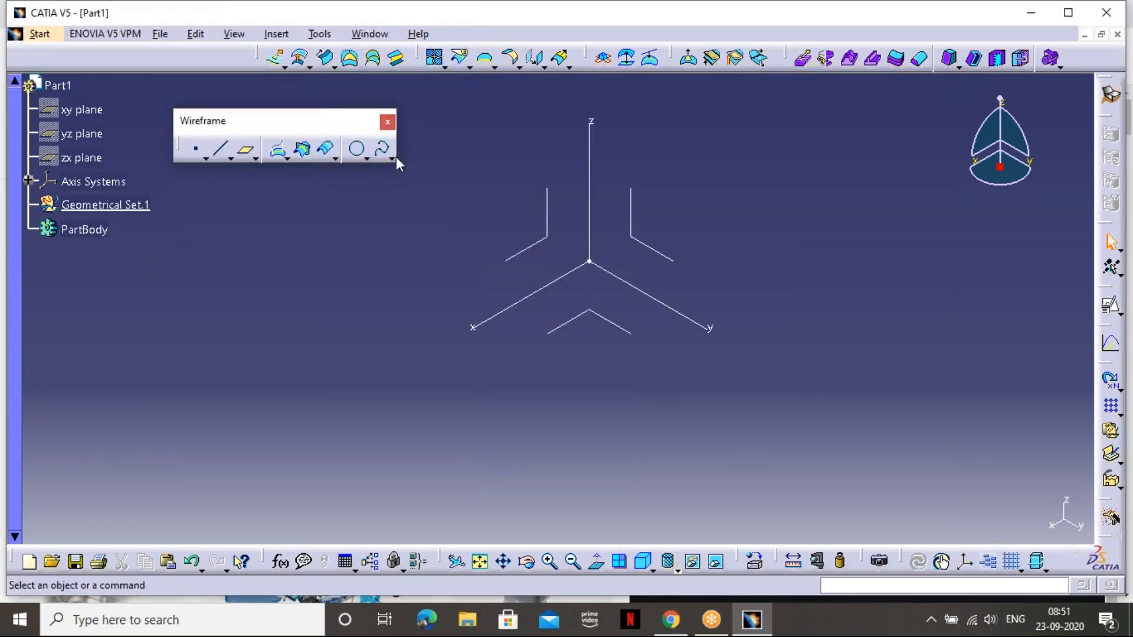
# Float the Sketcher toolbar near the compass and start a positioned sketch on the XY plane of Axis System.1 with Swap and Reverse V enabled
pyautogui.moveTo(1107, 285); pyautogui.dragTo(975, 143)
pyautogui.click(988, 167)
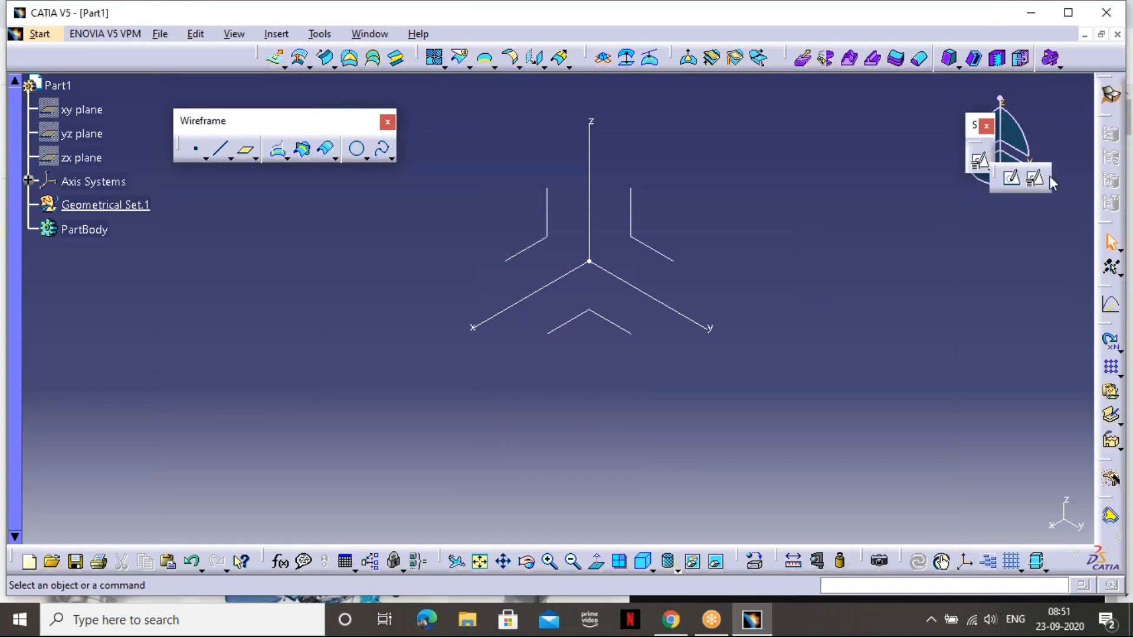
pyautogui.click(1034, 177)
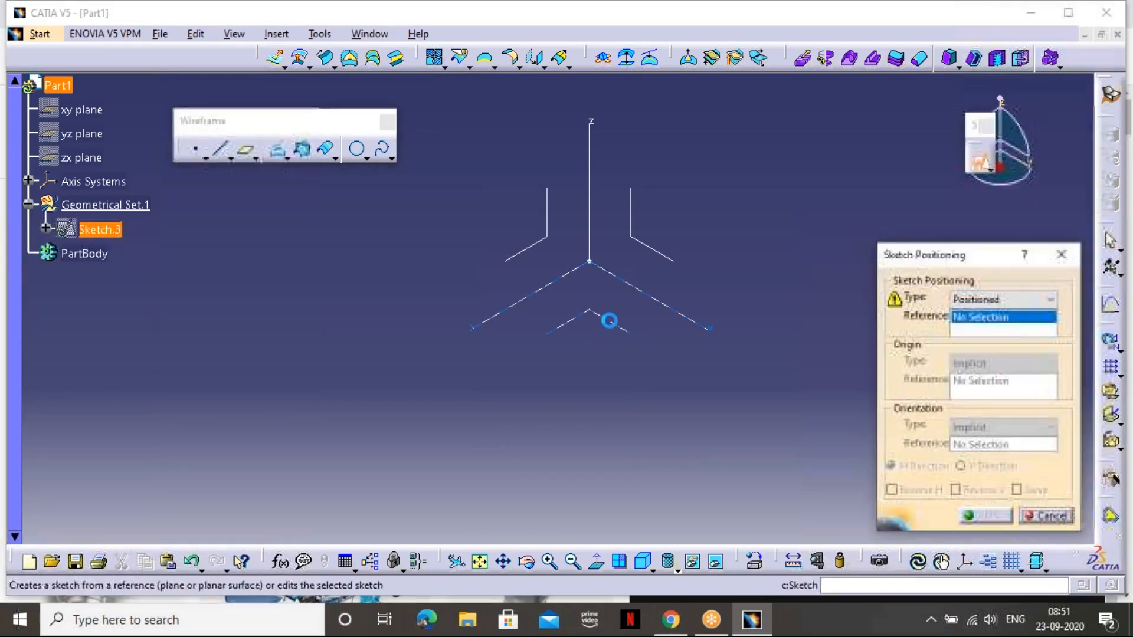
pyautogui.click(609, 321)
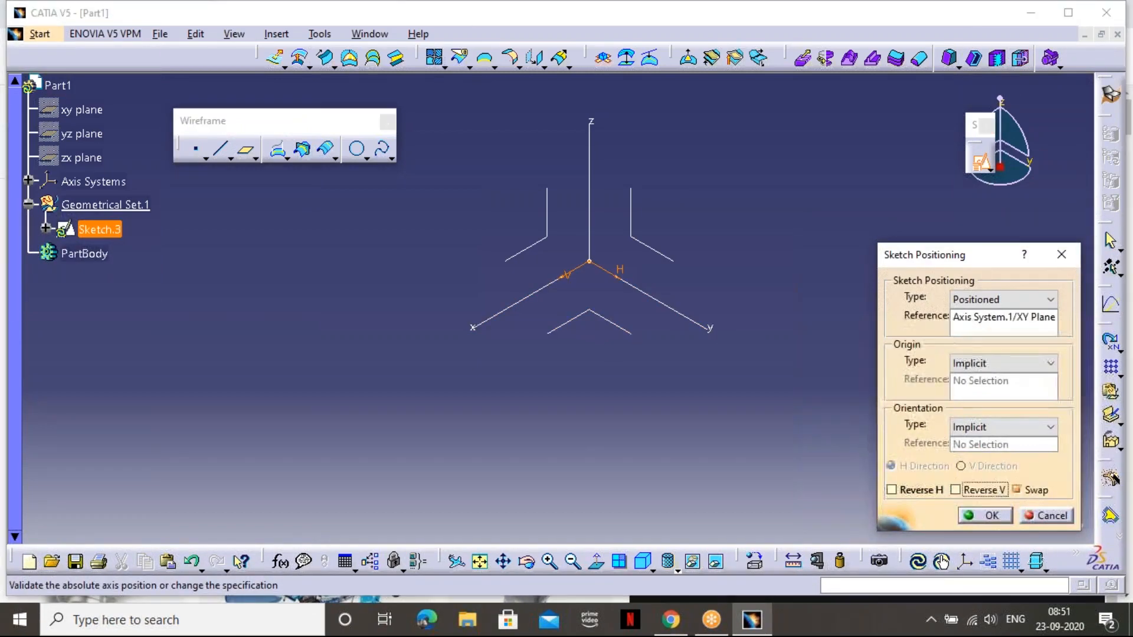
pyautogui.click(1002, 498)
pyautogui.click(989, 515)
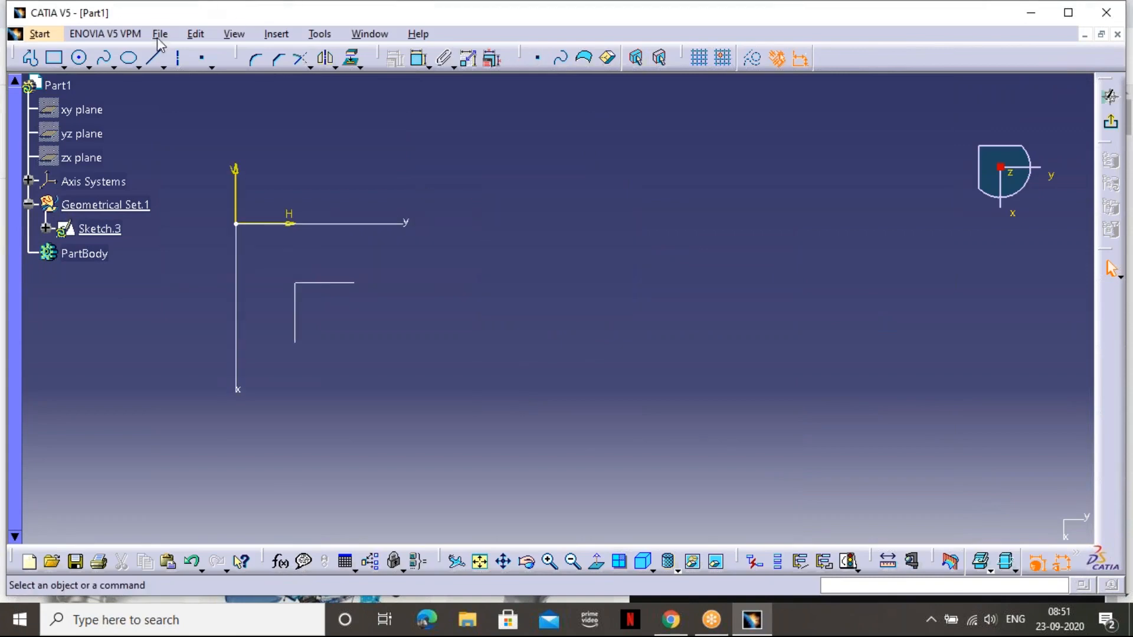
# Draw a four-point wavy spline from about H 81, V -102 mm to about H 426, V -55 mm and exit the sketch
pyautogui.click(105, 58)
pyautogui.click(346, 364)
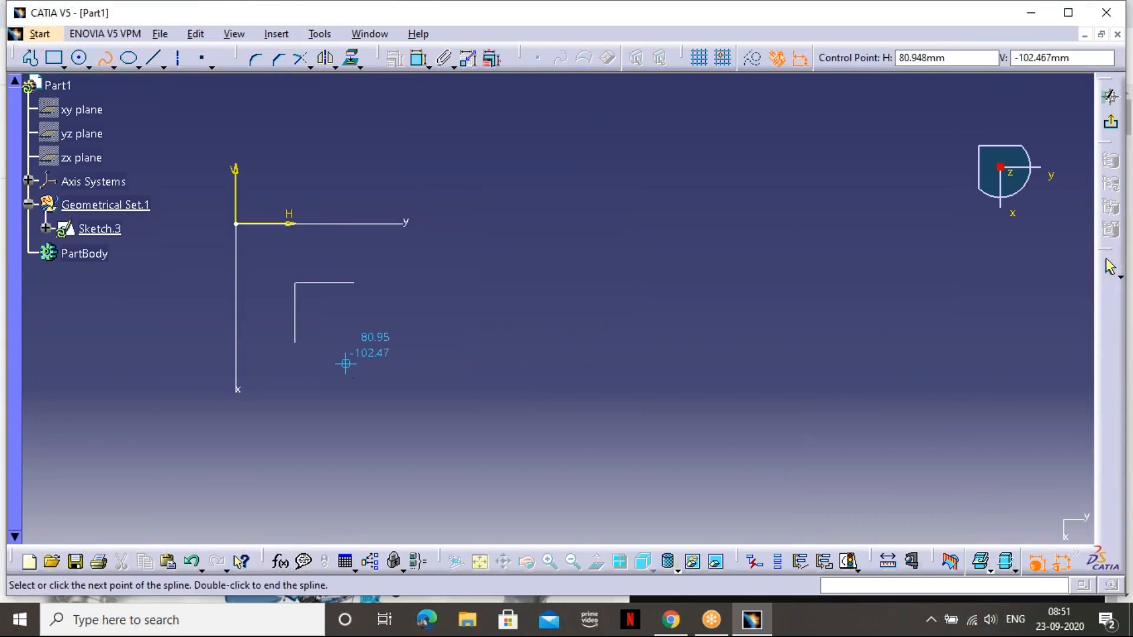
pyautogui.click(455, 281)
pyautogui.click(633, 364)
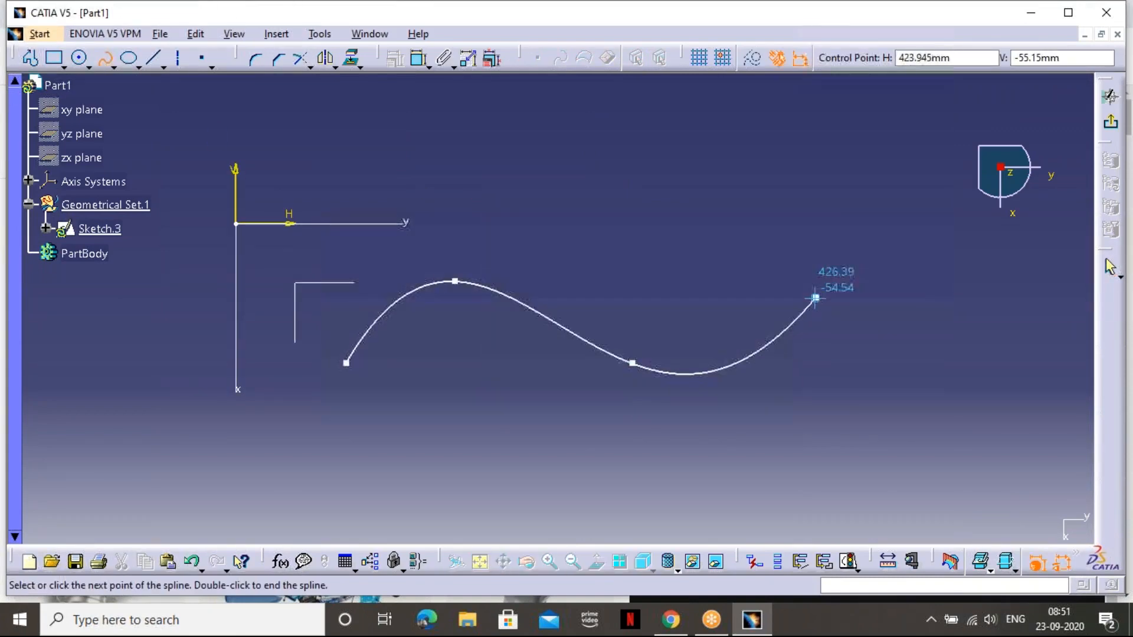
pyautogui.click(816, 298)
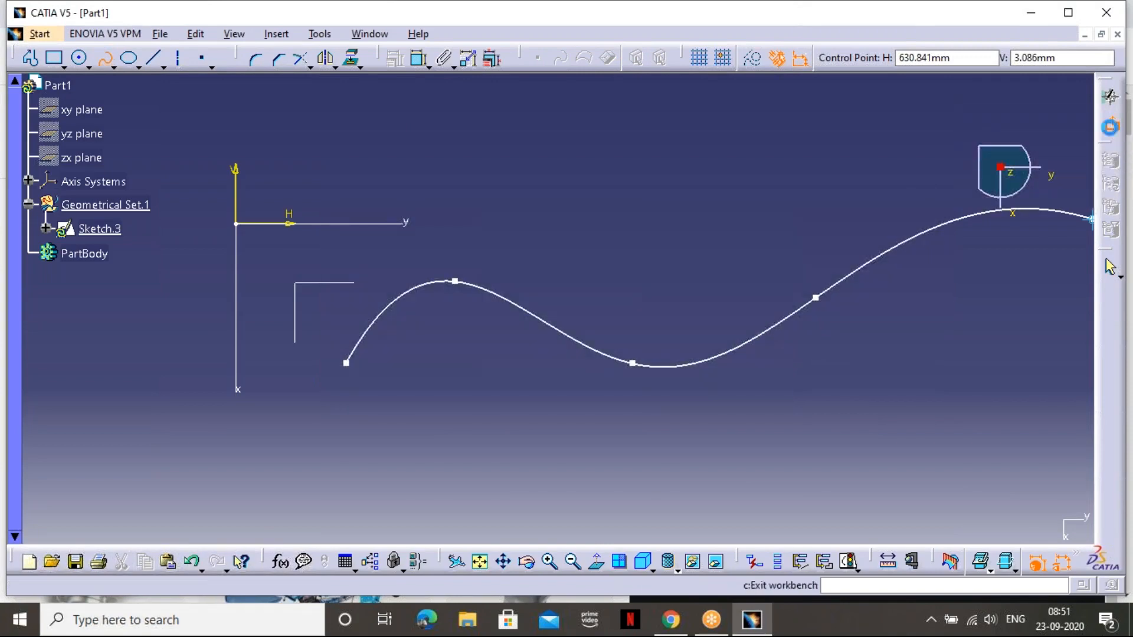
pyautogui.click(1110, 96)
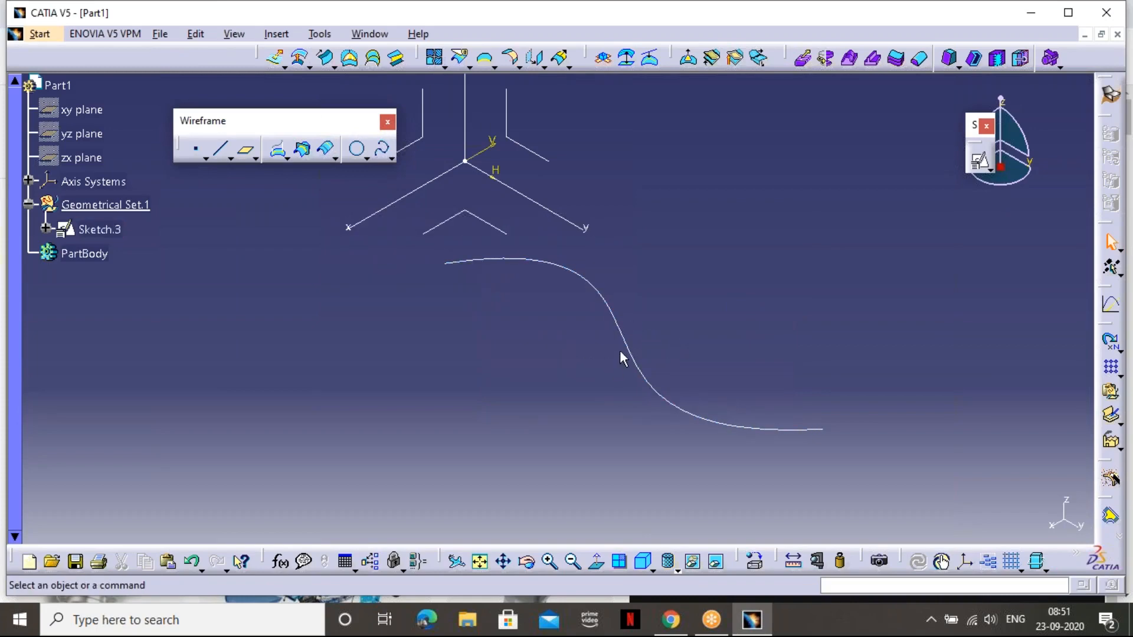
# Create an on-curve point on the spline sketch at a curve length ratio of 0.5
pyautogui.click(196, 149)
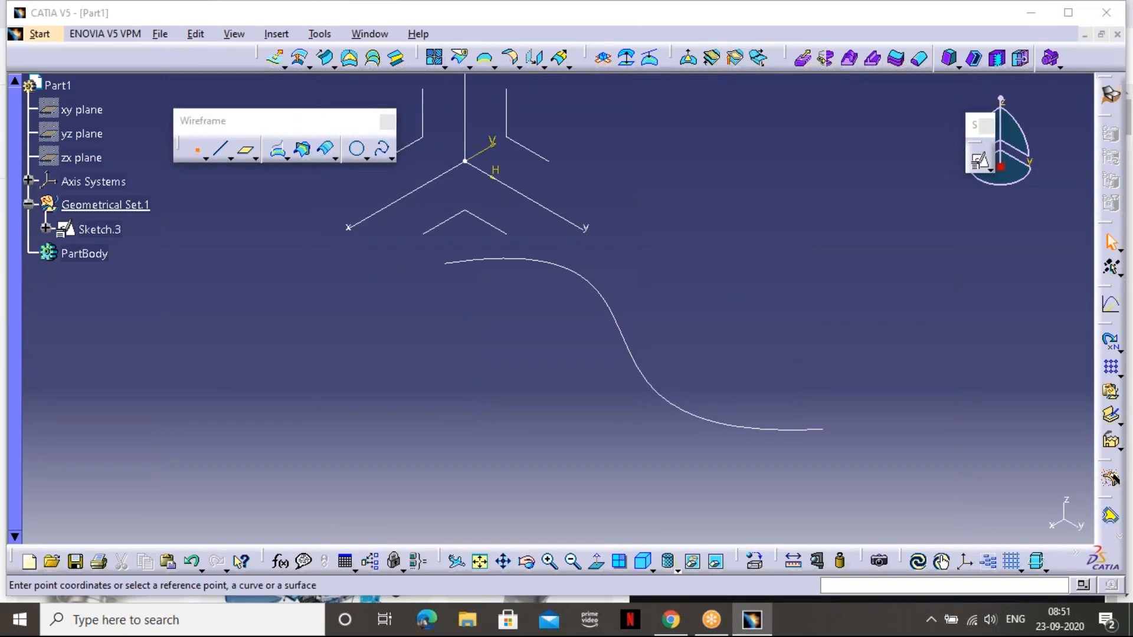
pyautogui.click(416, 248)
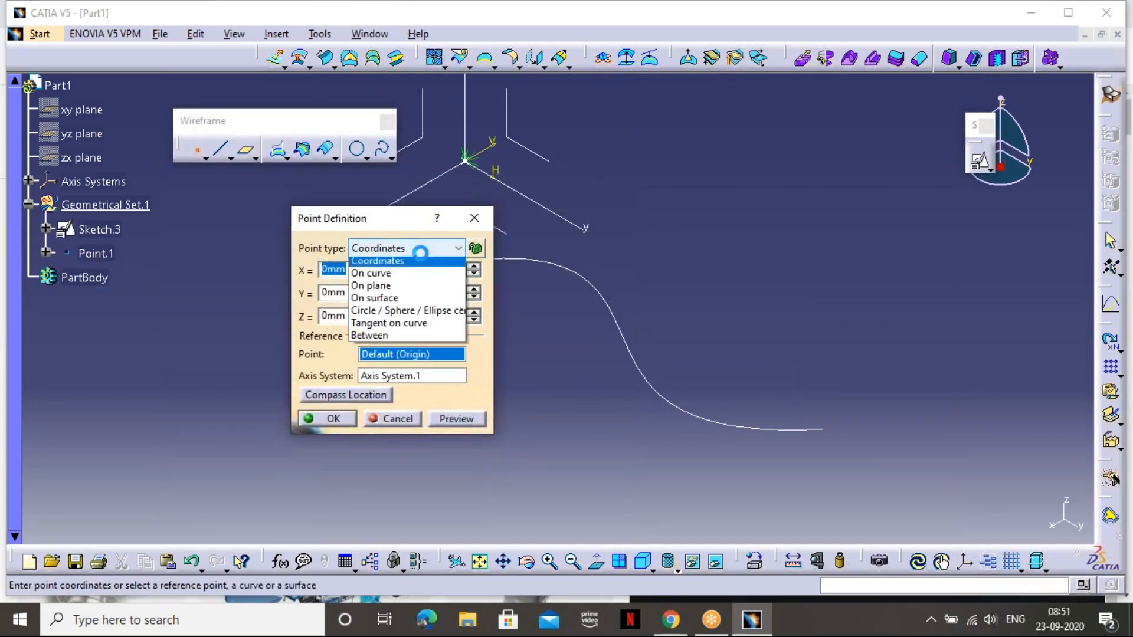
pyautogui.click(403, 277)
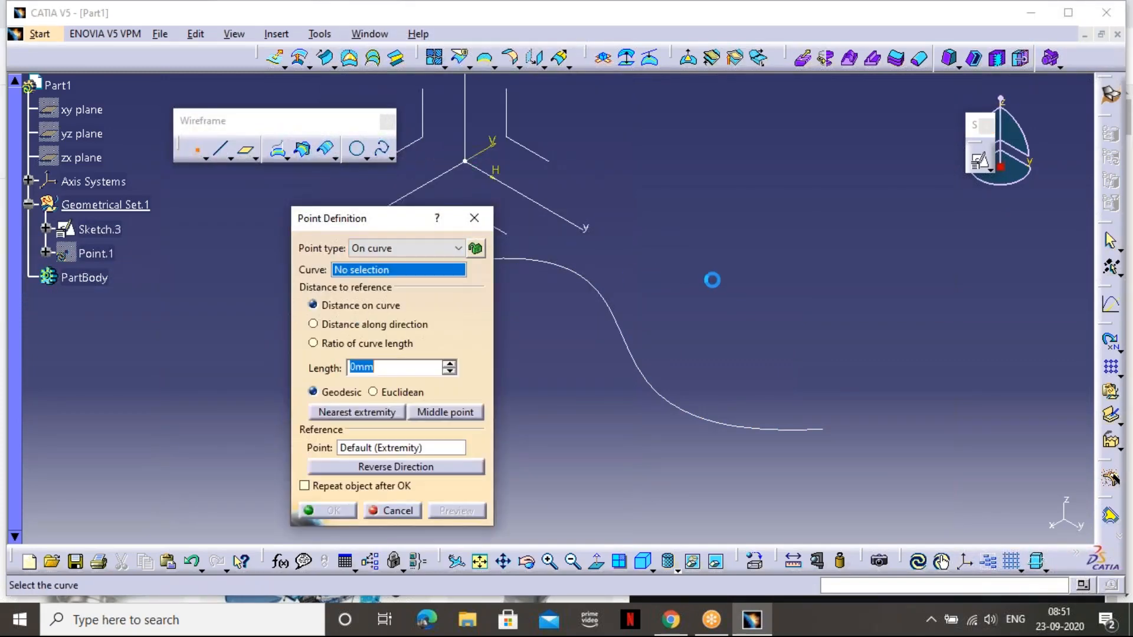
pyautogui.moveTo(725, 278); pyautogui.dragTo(880, 212, button='middle')
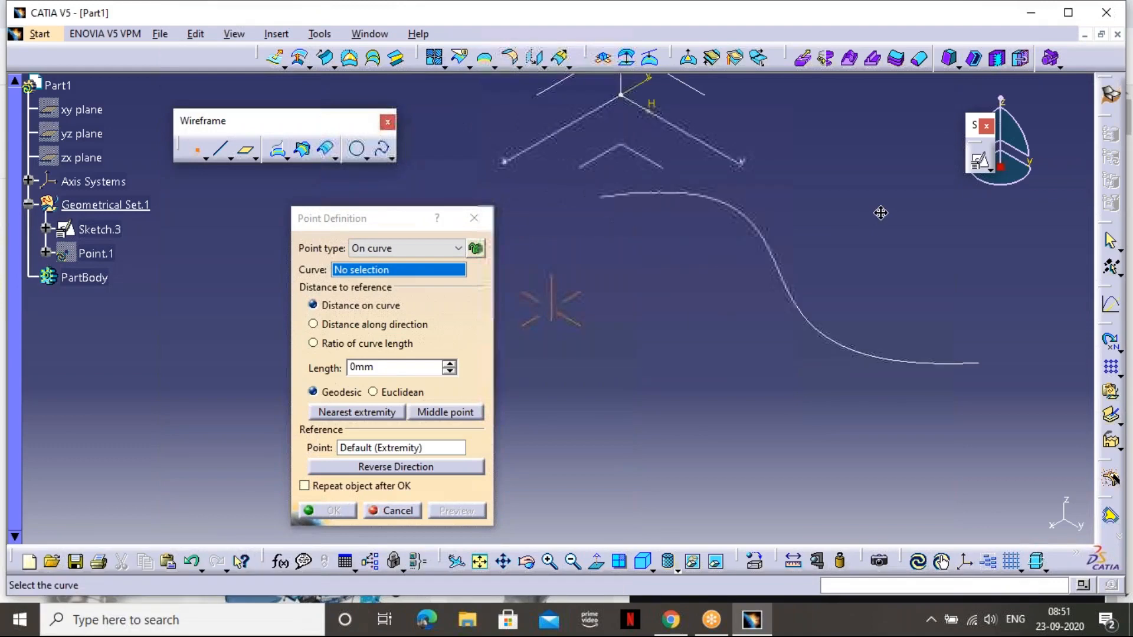
pyautogui.click(778, 258)
pyautogui.click(812, 312)
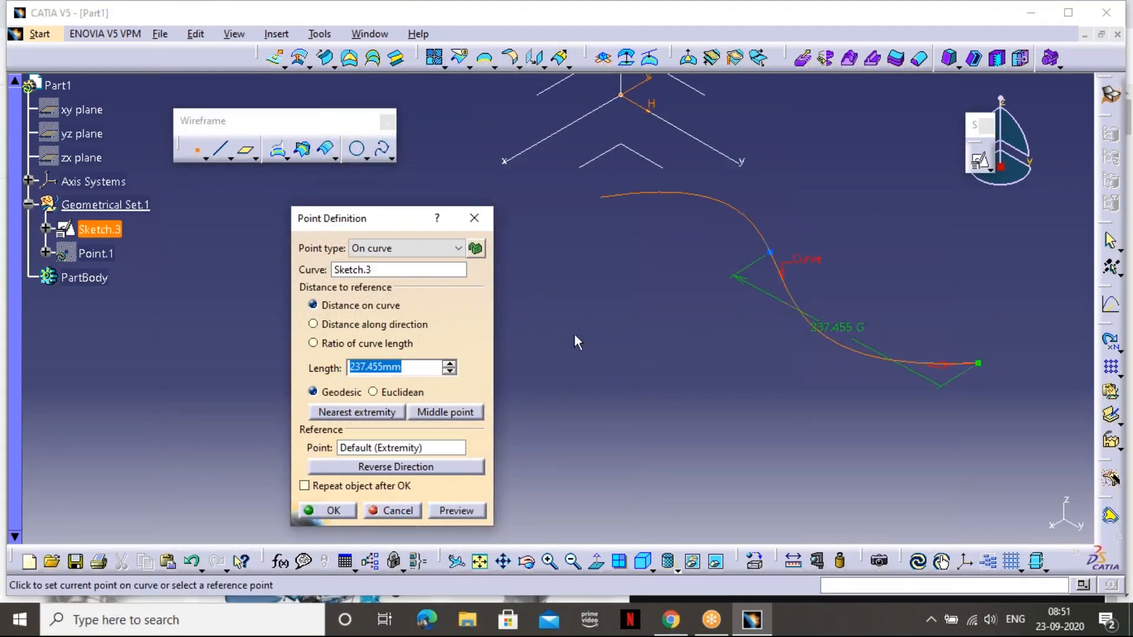
pyautogui.click(367, 341)
pyautogui.doubleClick(405, 367)
pyautogui.write('0.5')
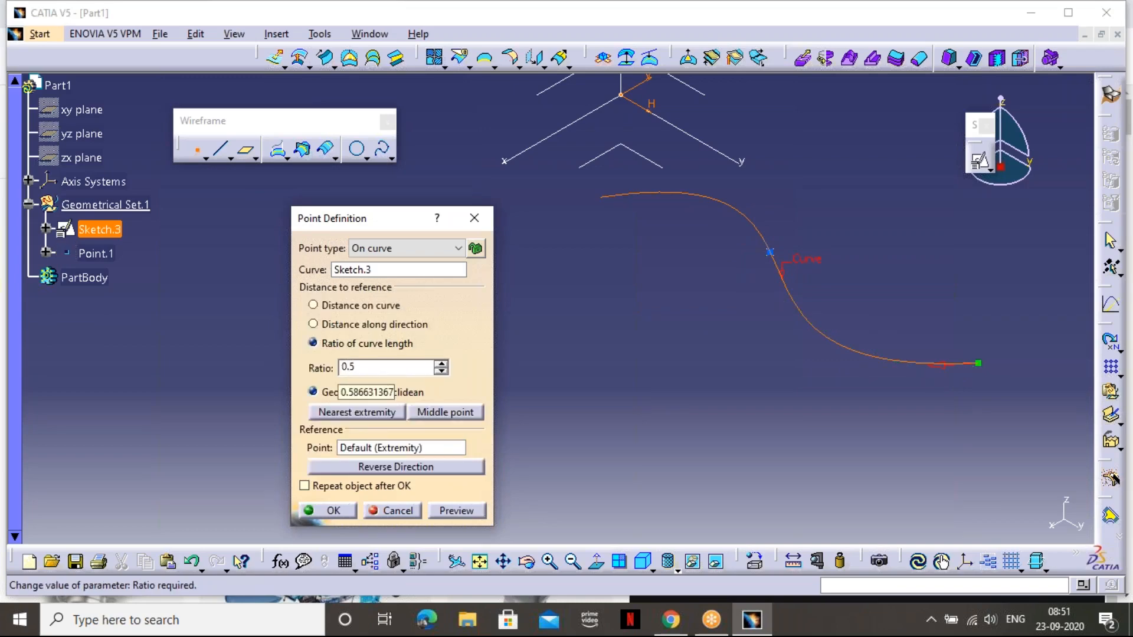
pyautogui.press('Return')
pyautogui.moveTo(775, 286); pyautogui.dragTo(620, 332, button='middle')
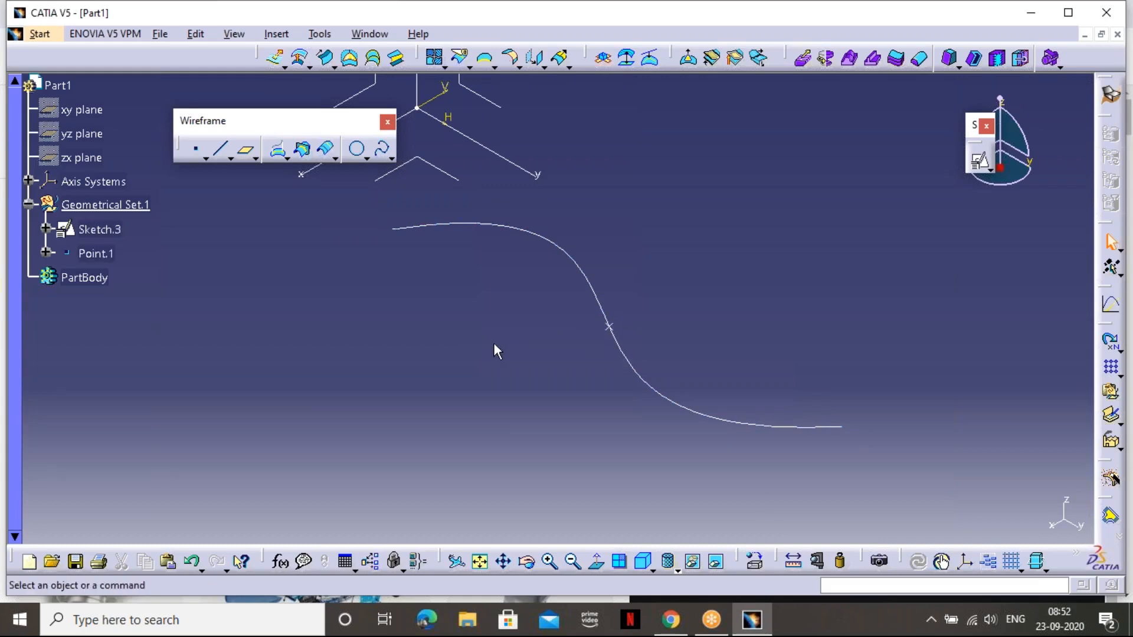
# Select the new point on the spline and undo its creation
pyautogui.click(609, 327)
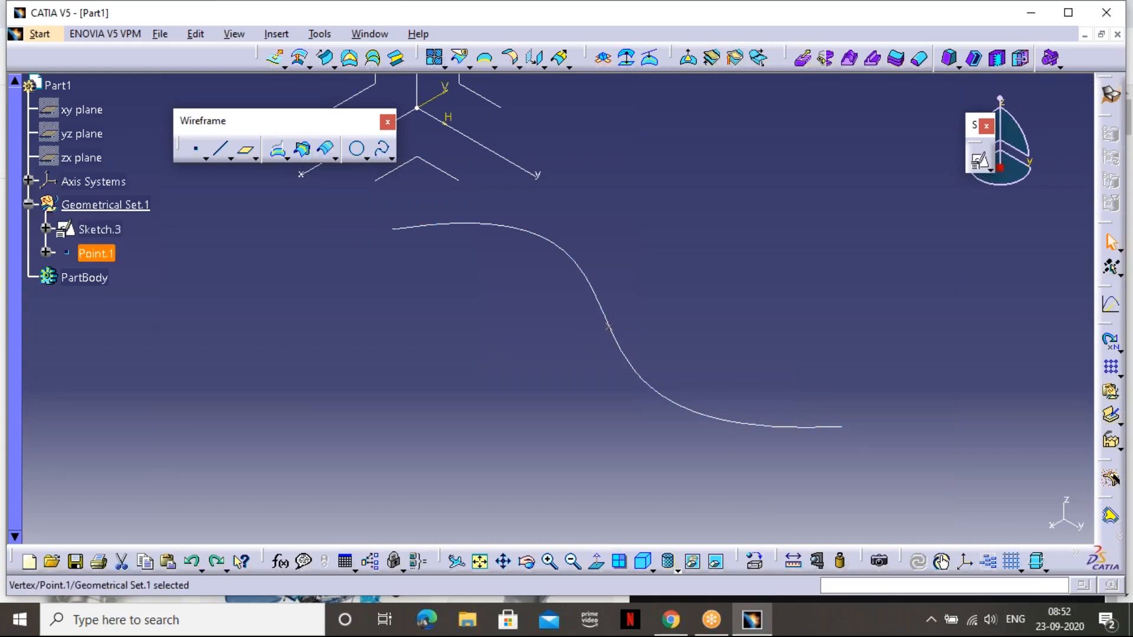
pyautogui.click(357, 294)
pyautogui.hotkey('ctrl', 'z')
# Set up another on-curve point on the spline sketch by ratio of curve length and preview it at 0.5
pyautogui.click(195, 149)
pyautogui.moveTo(603, 292); pyautogui.dragTo(766, 215, button='middle')
pyautogui.click(426, 246)
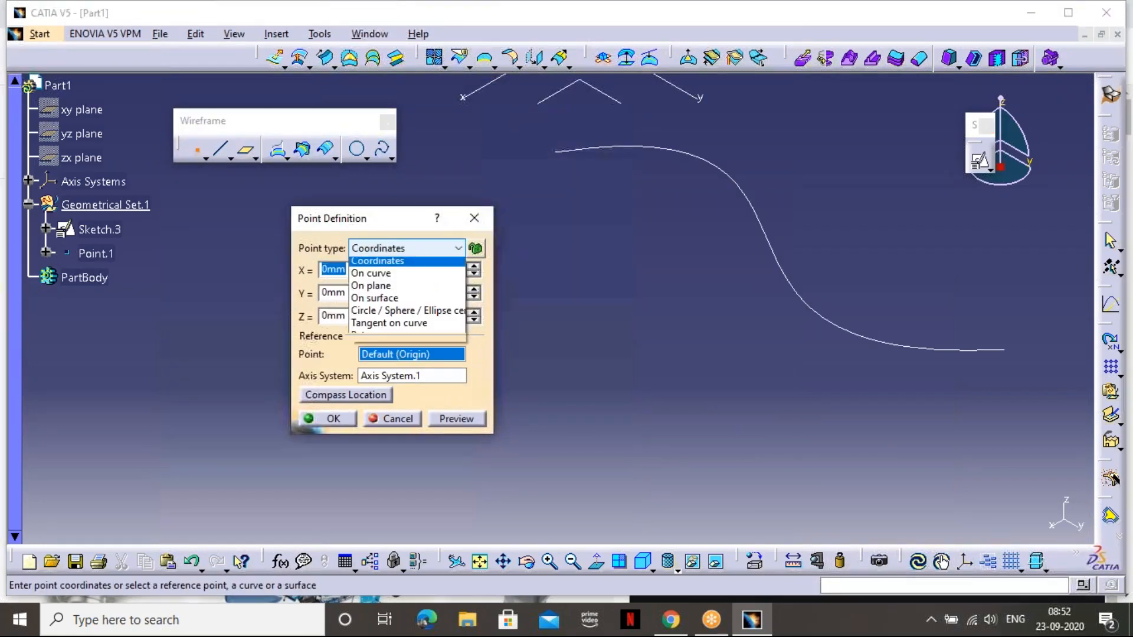
pyautogui.click(400, 273)
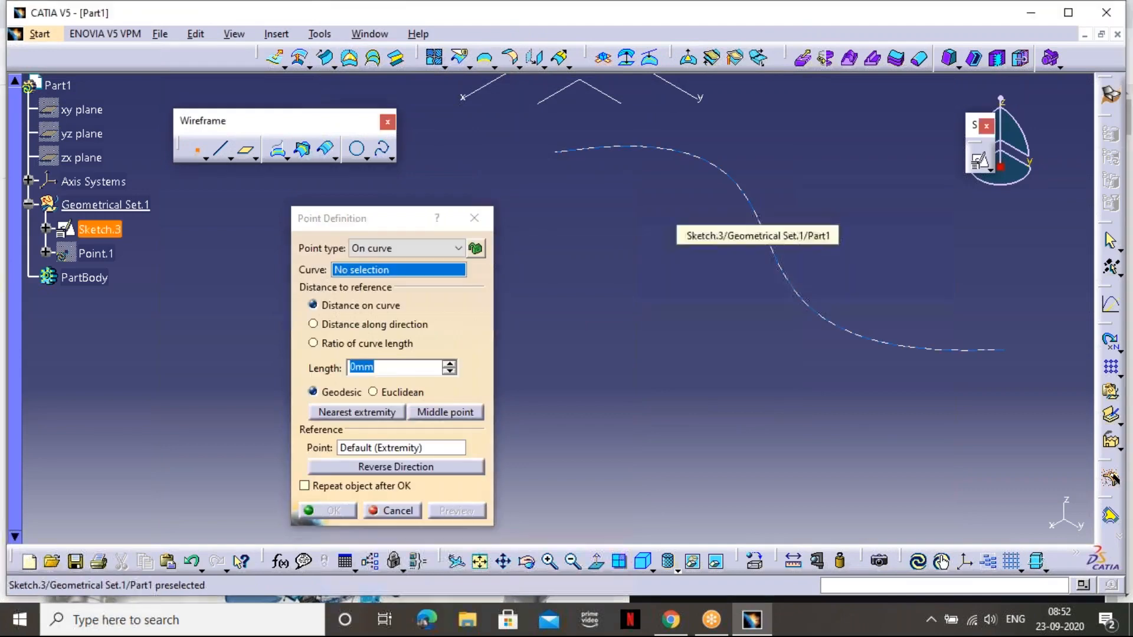
pyautogui.click(754, 207)
pyautogui.click(397, 345)
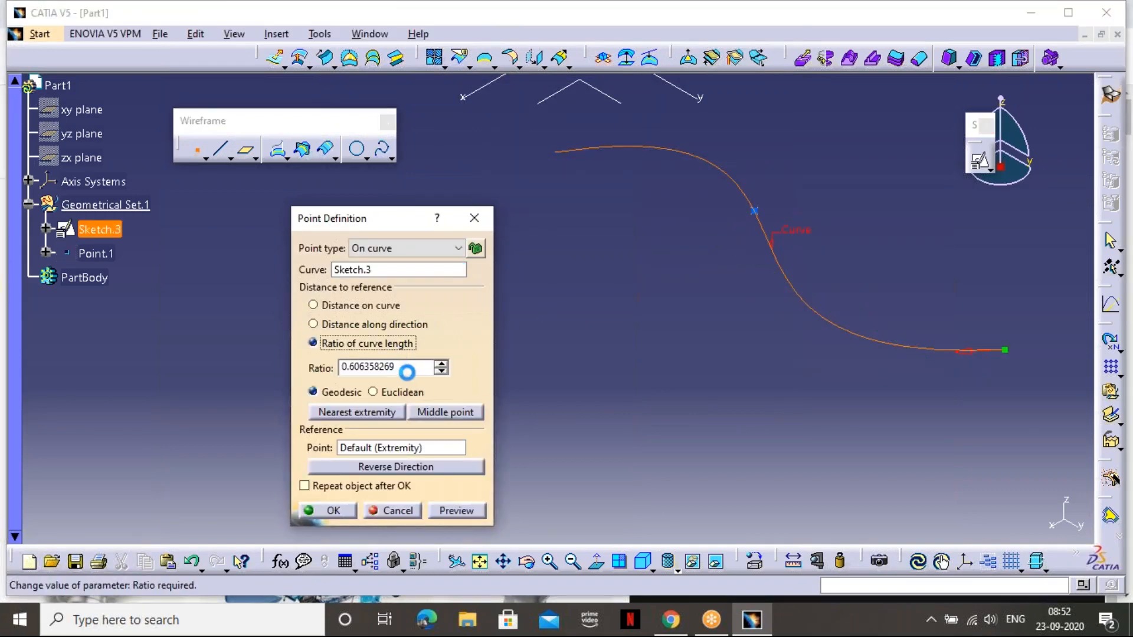
pyautogui.write('0.5')
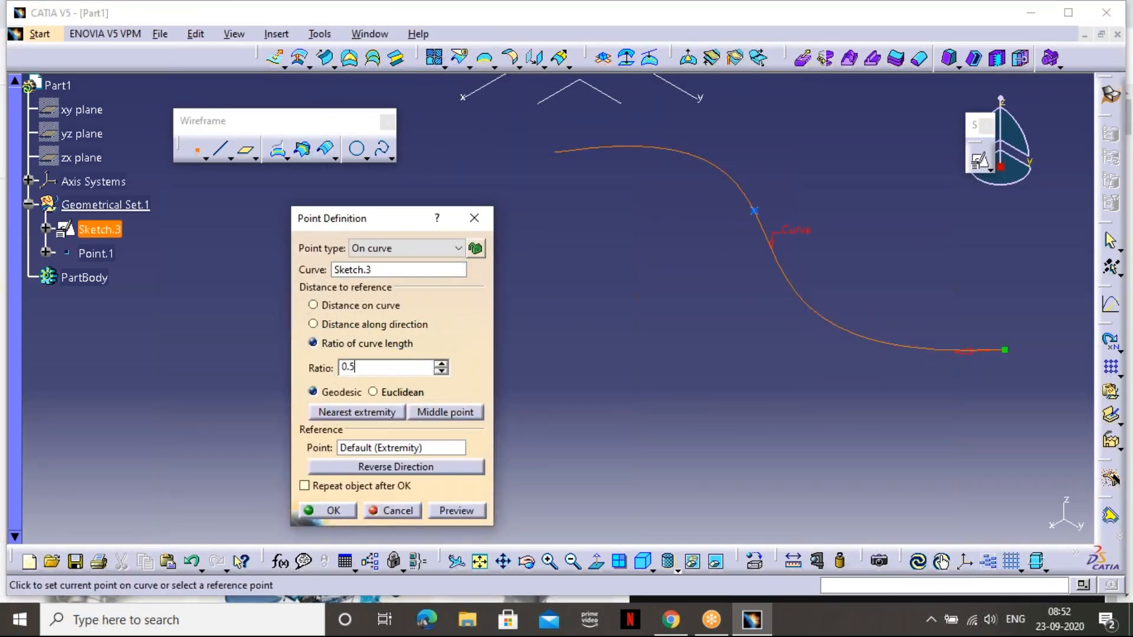
pyautogui.click(456, 510)
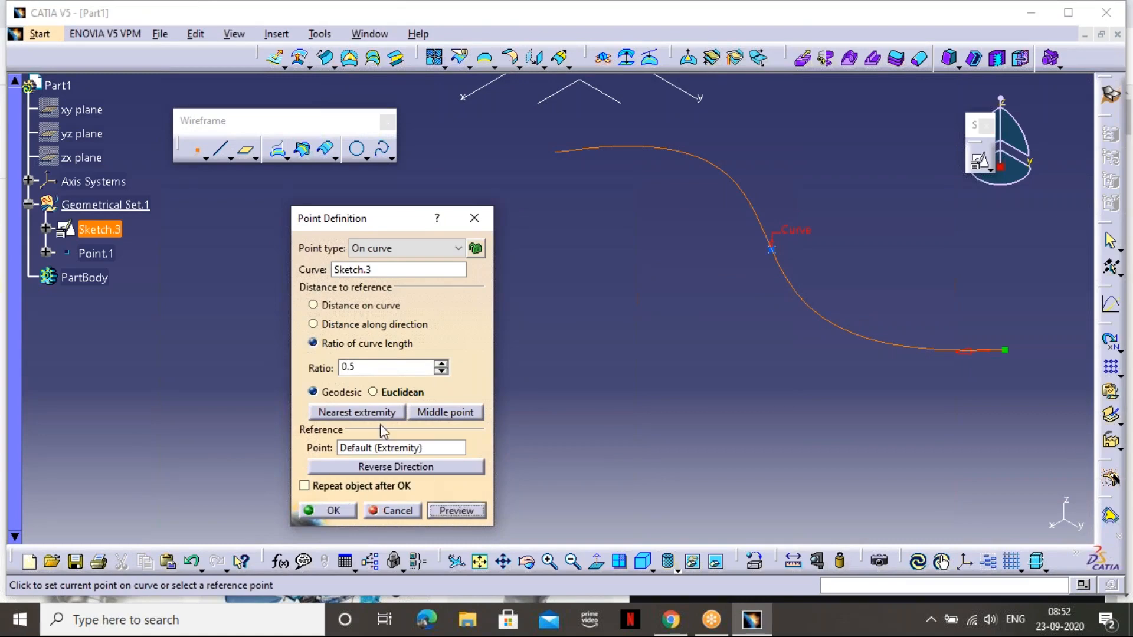
# Preview the on-curve point at a curve length ratio of 1 and at a ratio of 0
pyautogui.click(374, 366)
pyautogui.write('1')
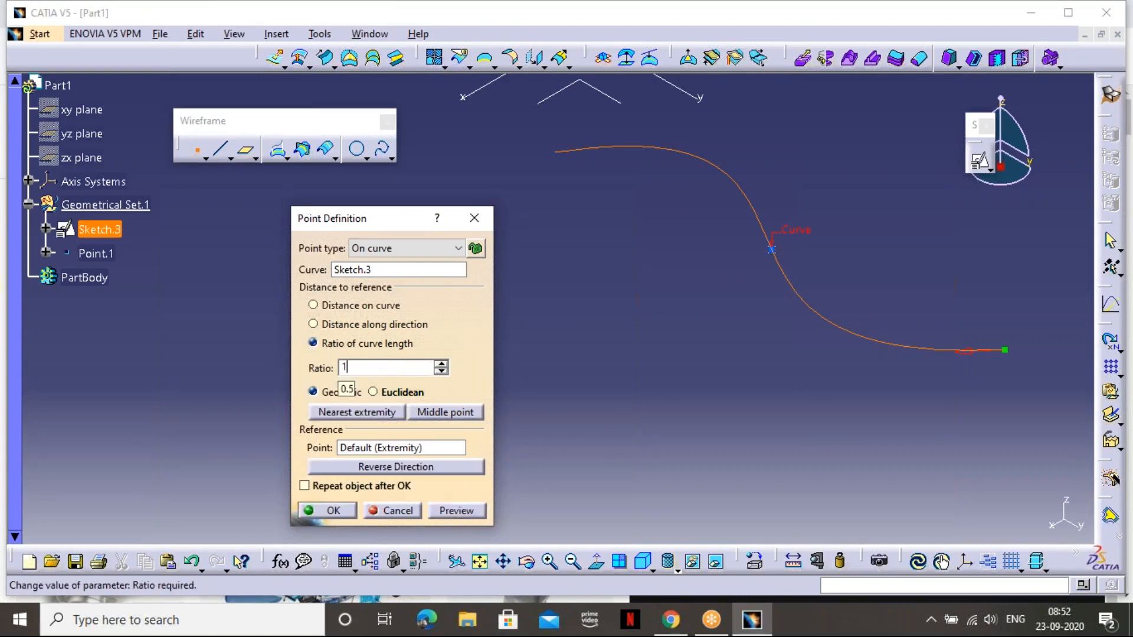
pyautogui.click(456, 510)
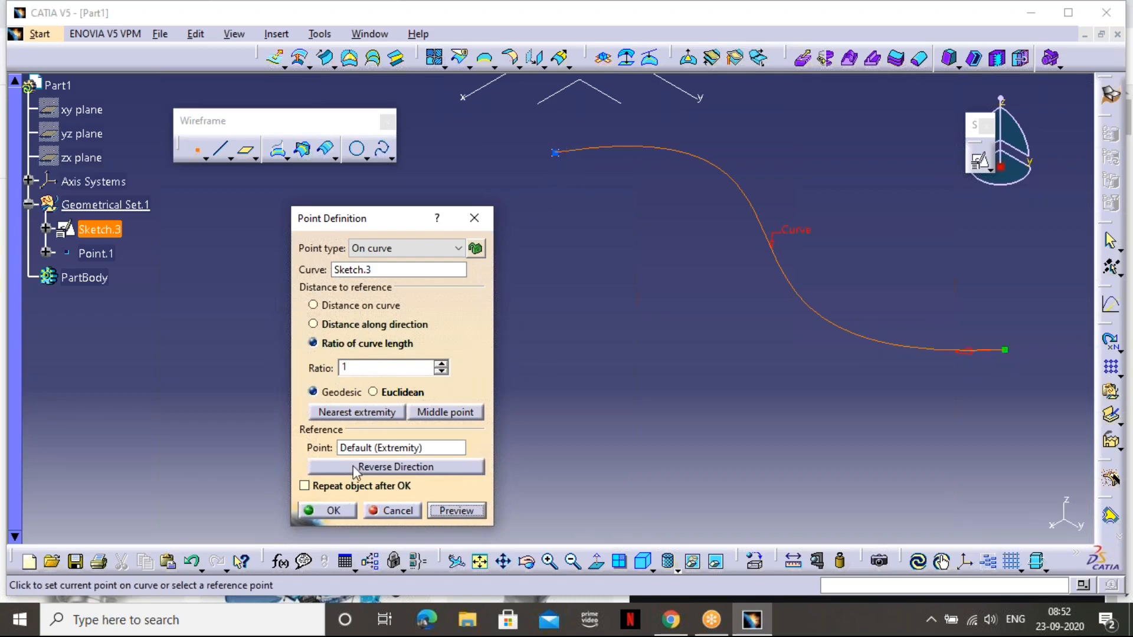
pyautogui.doubleClick(365, 367)
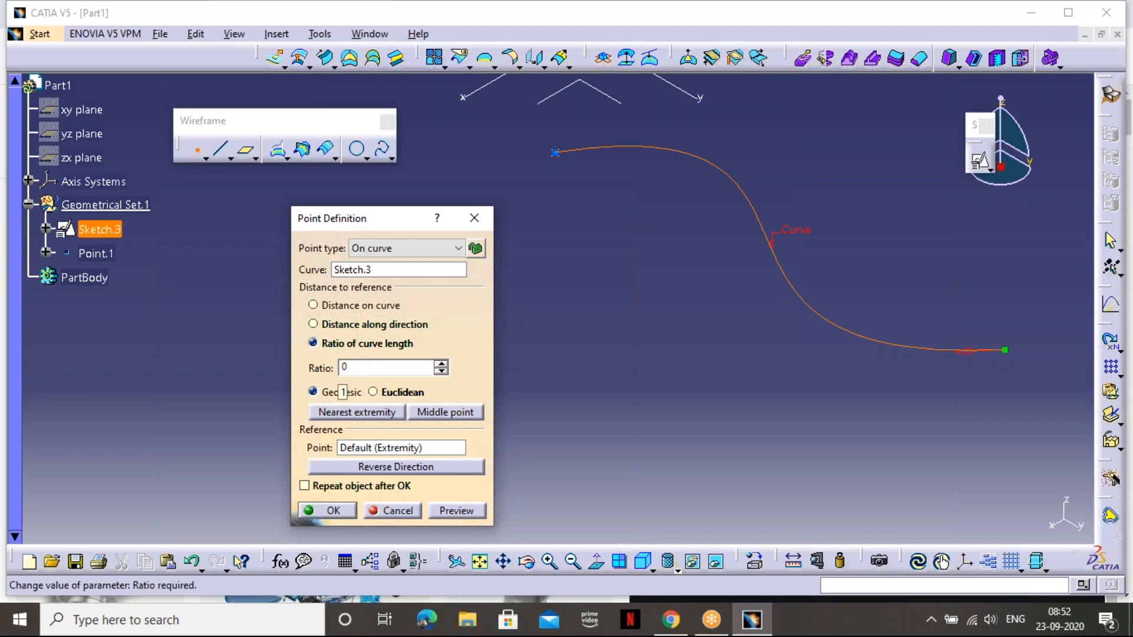
pyautogui.write('0')
pyautogui.click(447, 511)
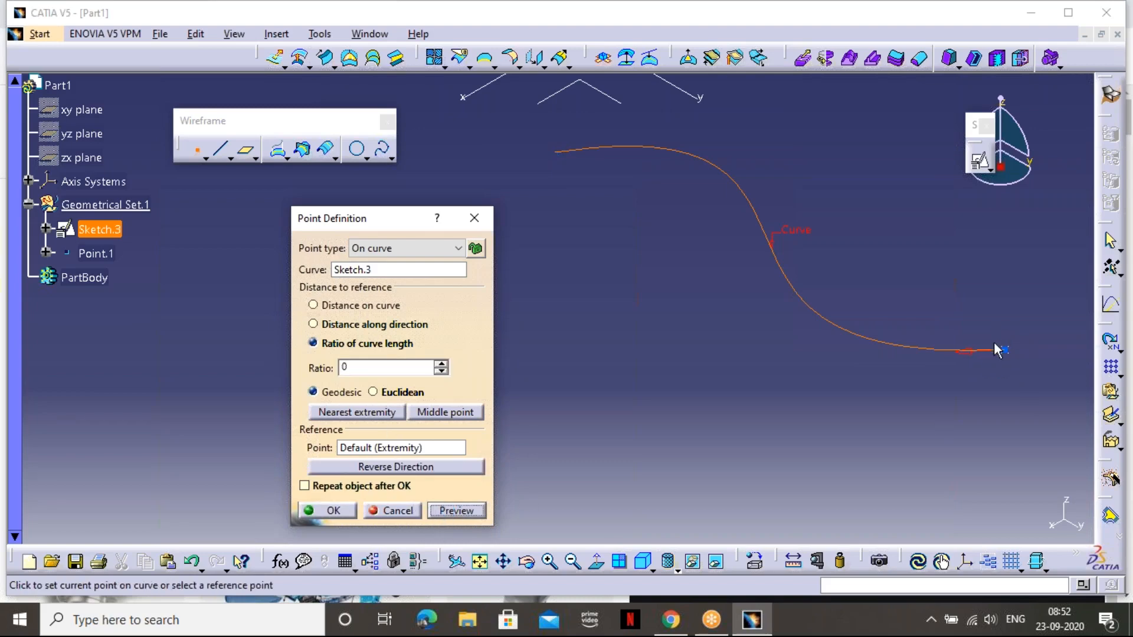
# Move the on-curve point to the curve's middle point and leave the Point command without creating it
pyautogui.click(437, 412)
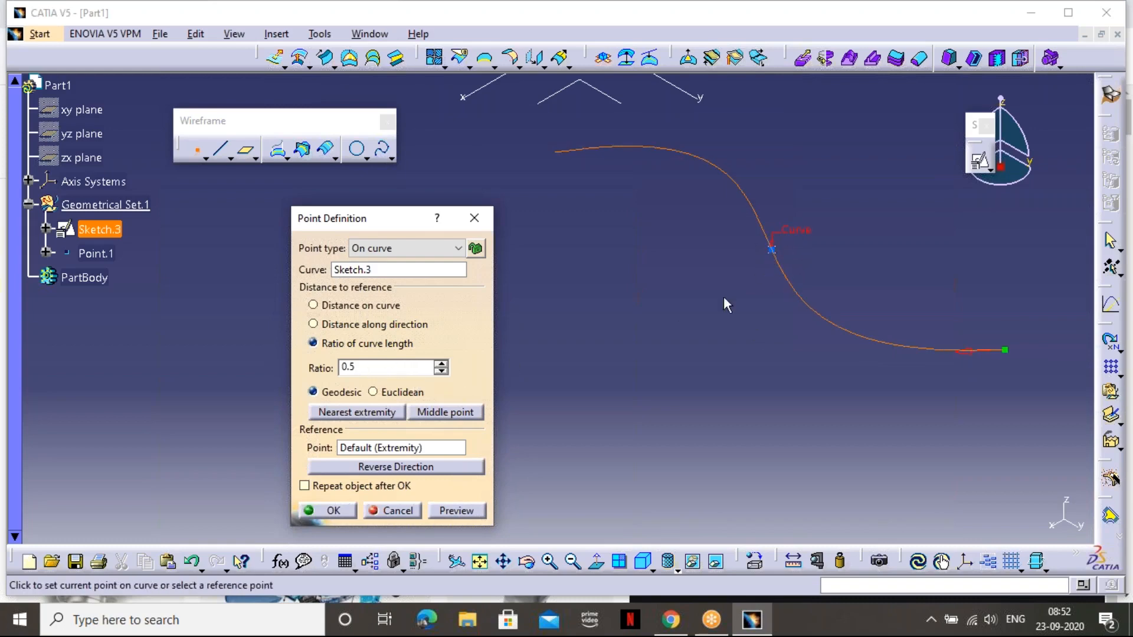
pyautogui.click(485, 224)
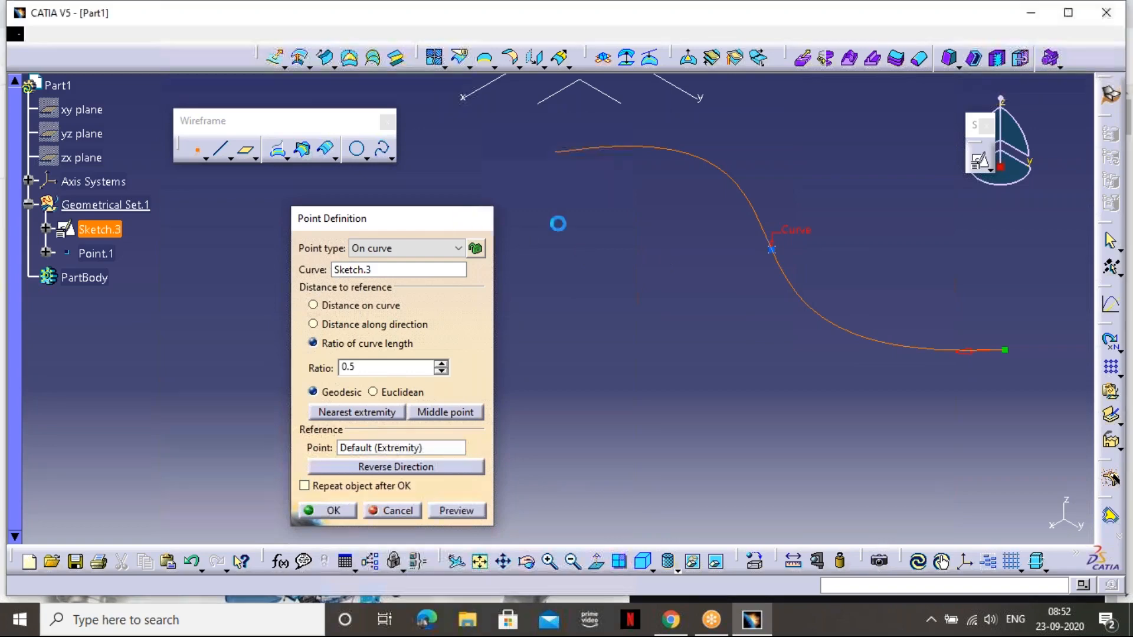
pyautogui.moveTo(819, 236); pyautogui.dragTo(808, 328, button='middle')
pyautogui.click(221, 148)
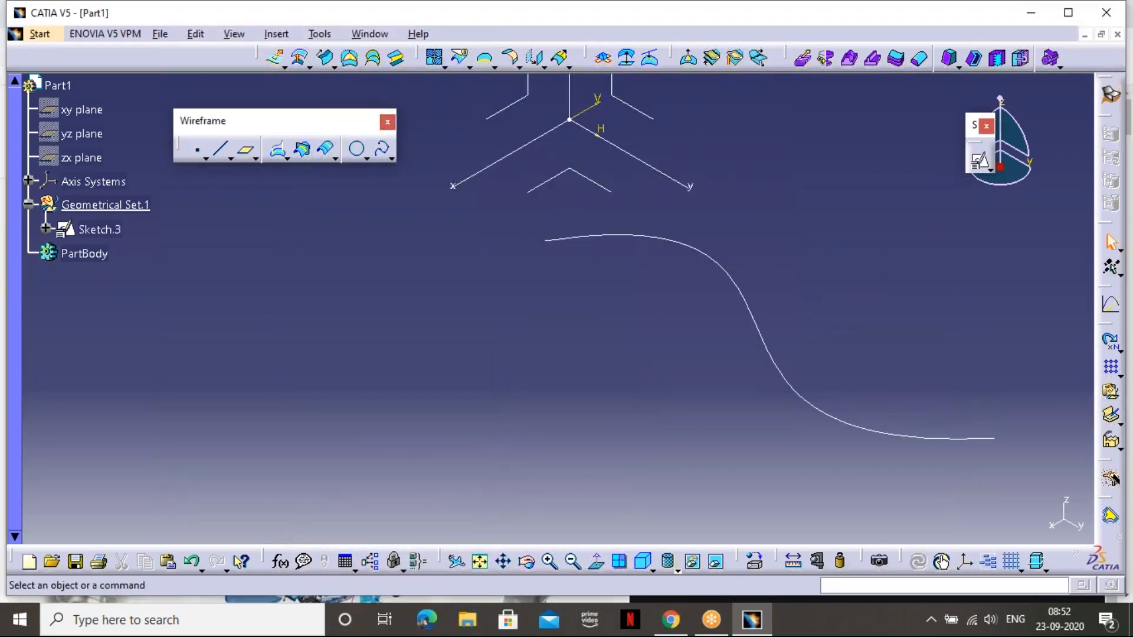
pyautogui.click(195, 149)
pyautogui.click(405, 248)
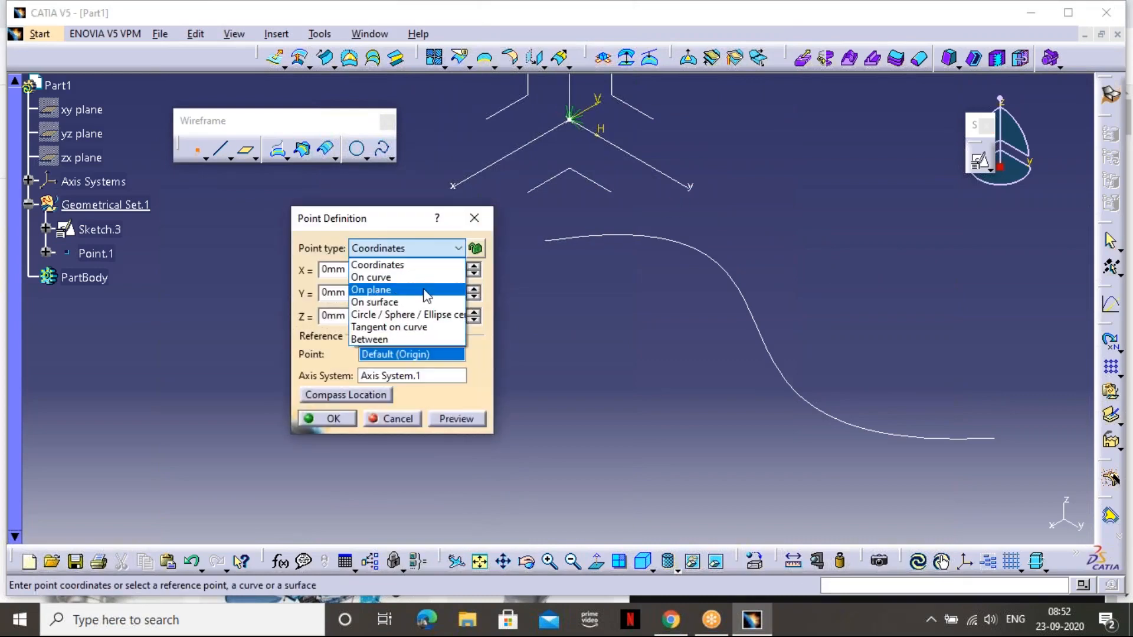
pyautogui.click(491, 229)
pyautogui.click(474, 217)
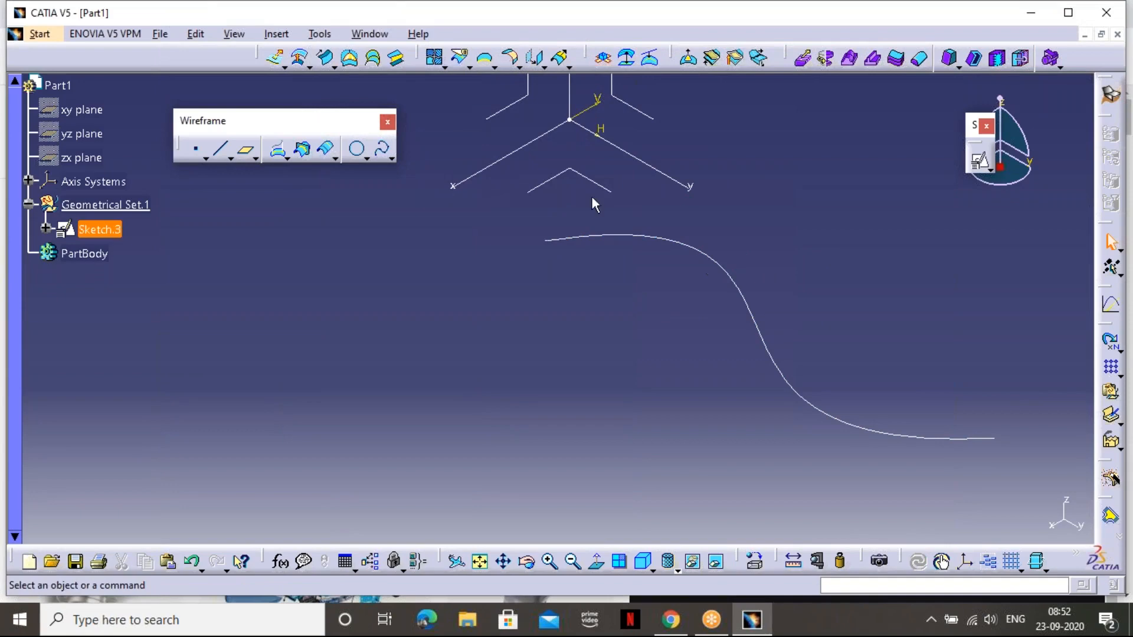
# Highlight the YZ plane of the axis system and clear the selection
pyautogui.moveTo(593, 204); pyautogui.dragTo(549, 362, button='middle')
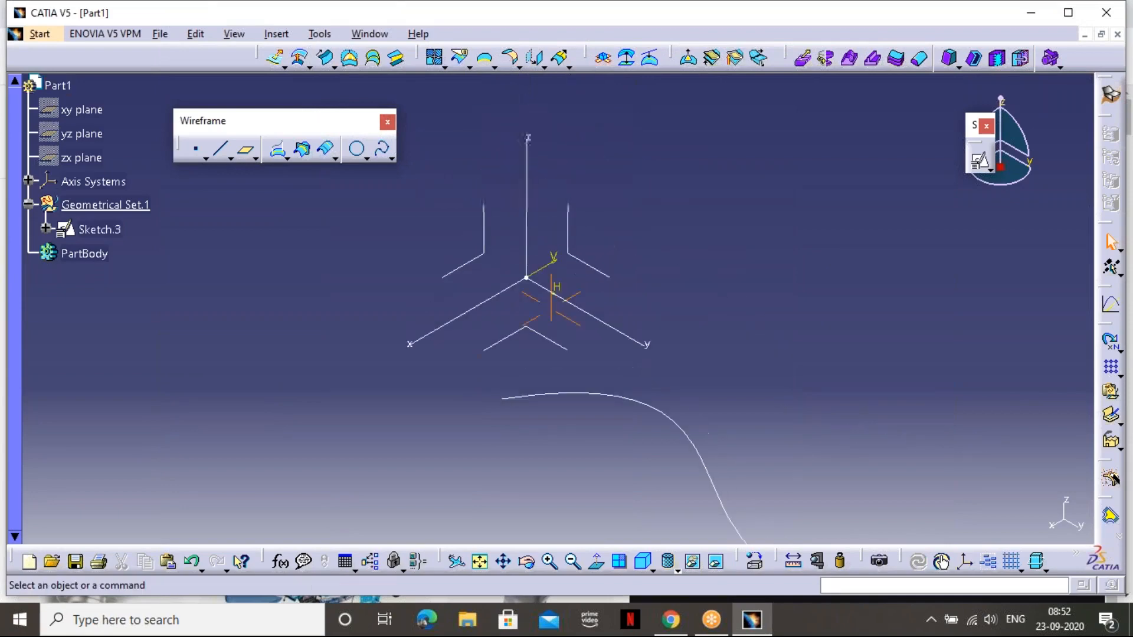
pyautogui.click(604, 275)
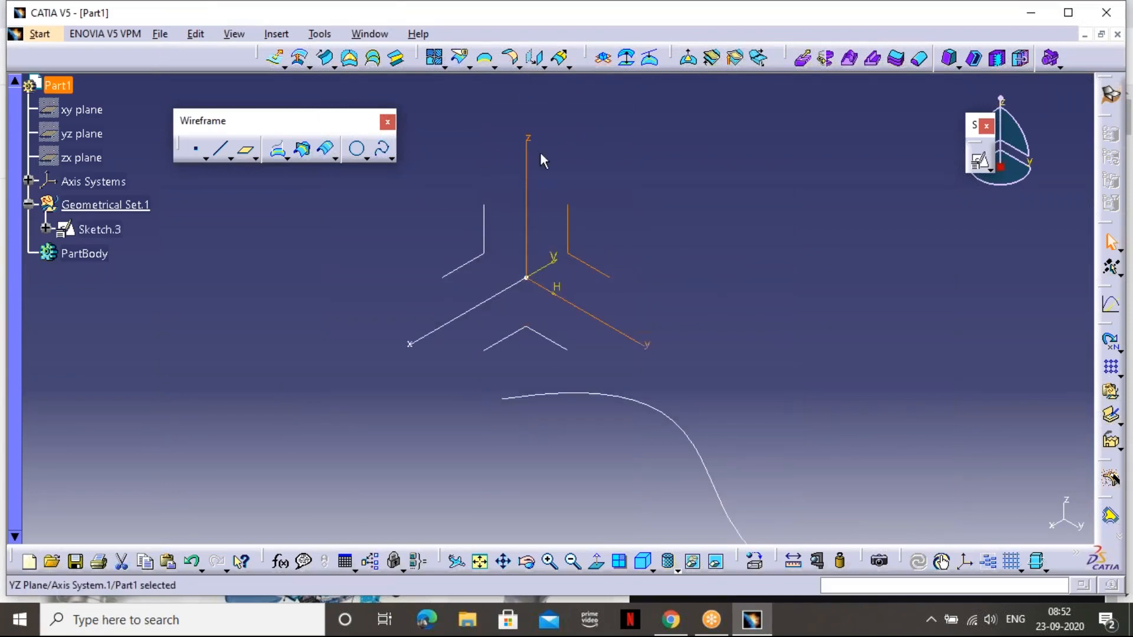
pyautogui.click(632, 238)
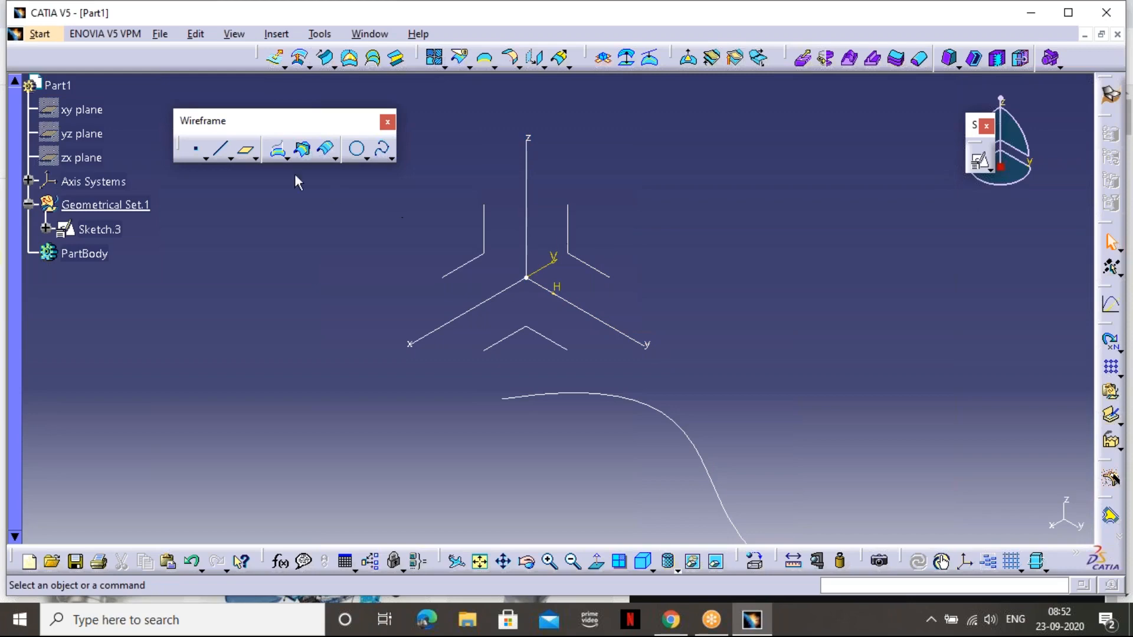
# Create an on-plane point on the axis system's YZ plane, freely placed at about H 262 mm and V 151 mm from the origin
pyautogui.click(202, 149)
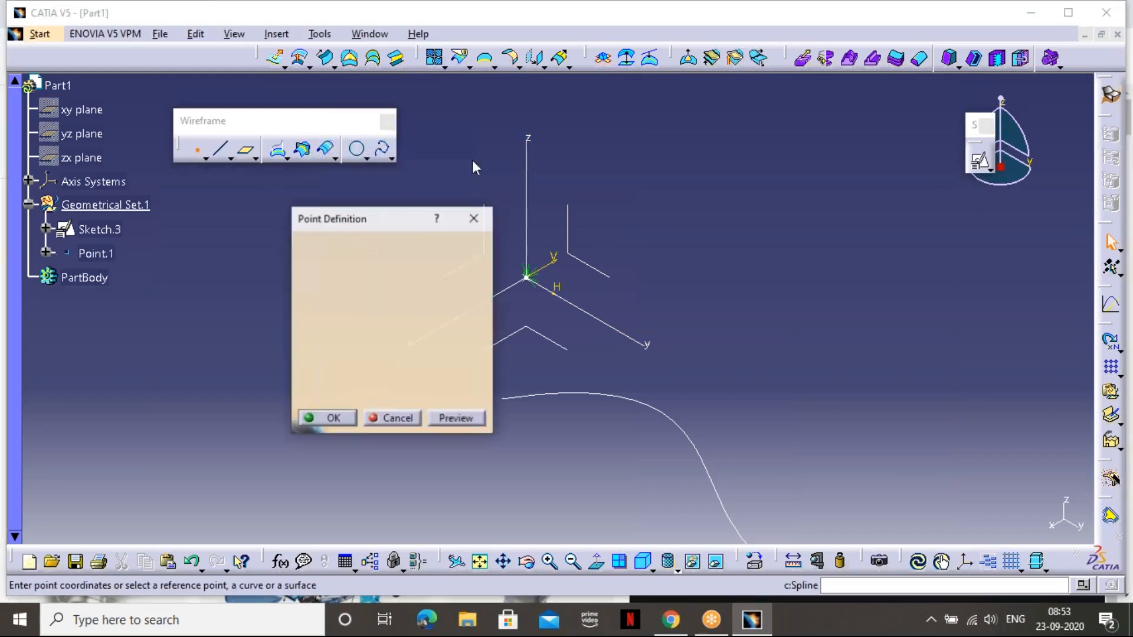
pyautogui.click(393, 290)
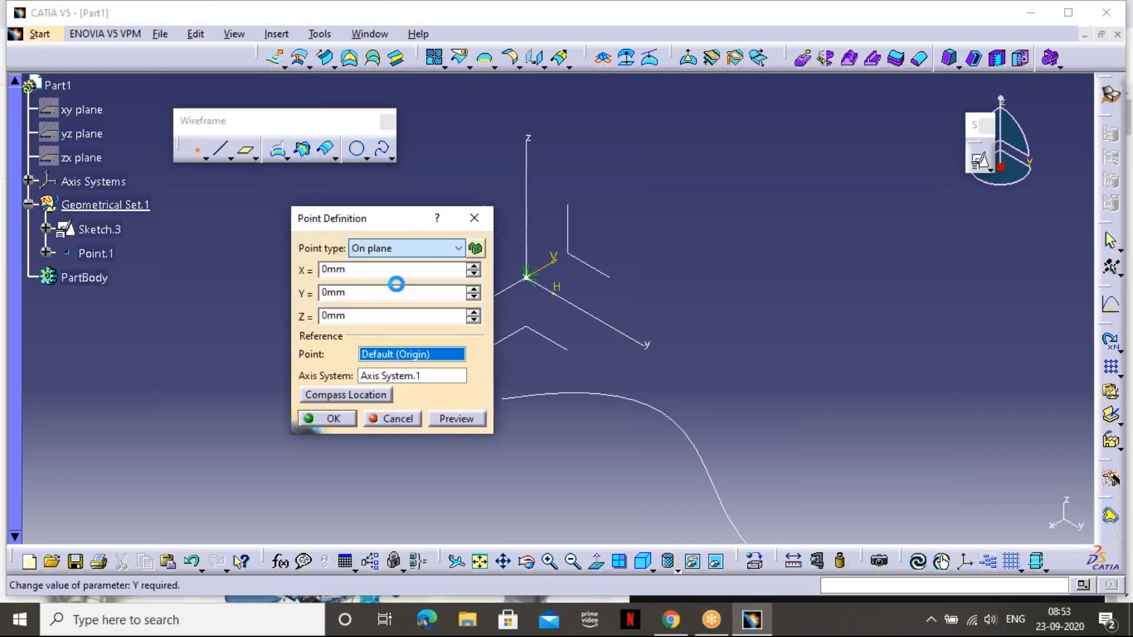
pyautogui.click(606, 277)
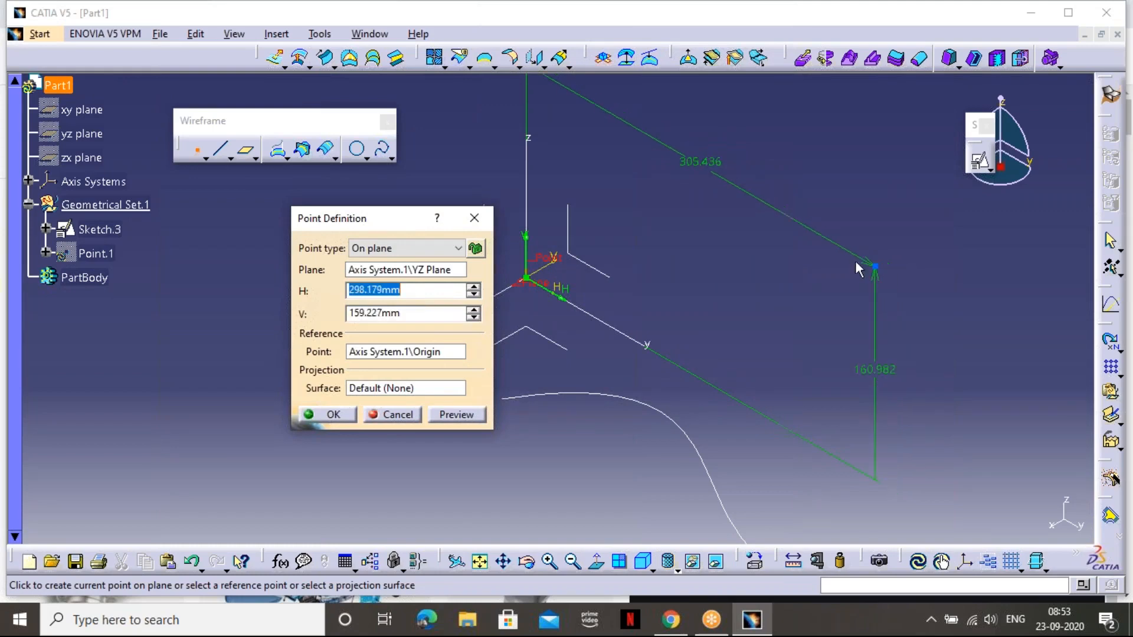
pyautogui.click(838, 255)
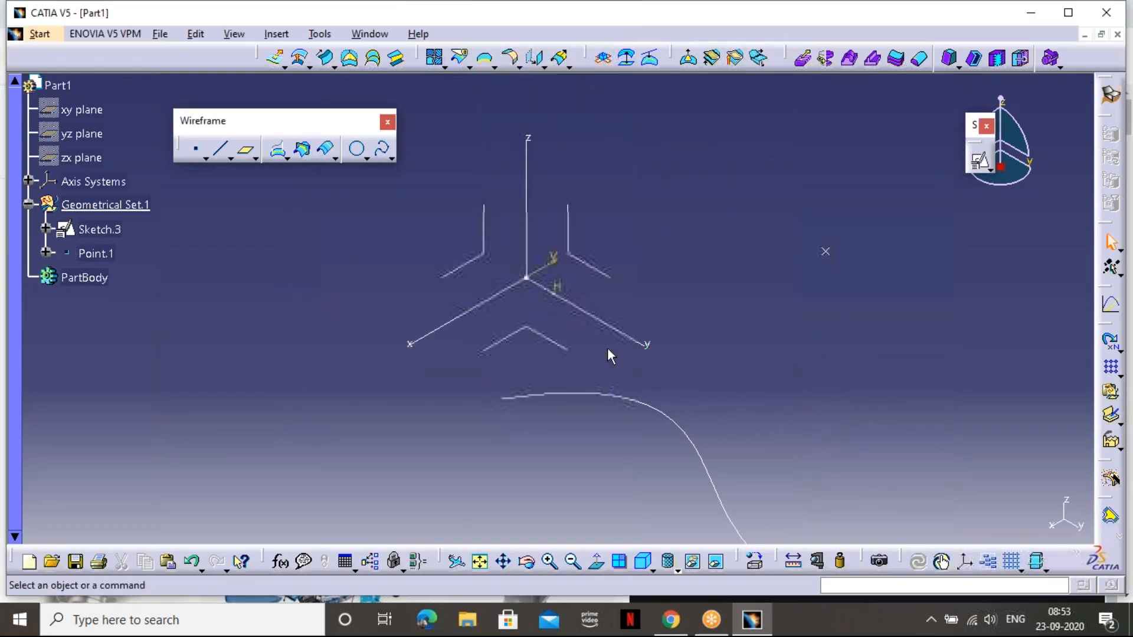
pyautogui.moveTo(607, 353)
pyautogui.mouseDown(button='middle')
pyautogui.moveTo(663, 356)
pyautogui.moveTo(781, 277)
pyautogui.moveTo(574, 331)
pyautogui.moveTo(524, 358)
pyautogui.moveTo(537, 363)
pyautogui.mouseUp(button='middle')
pyautogui.click(643, 564)
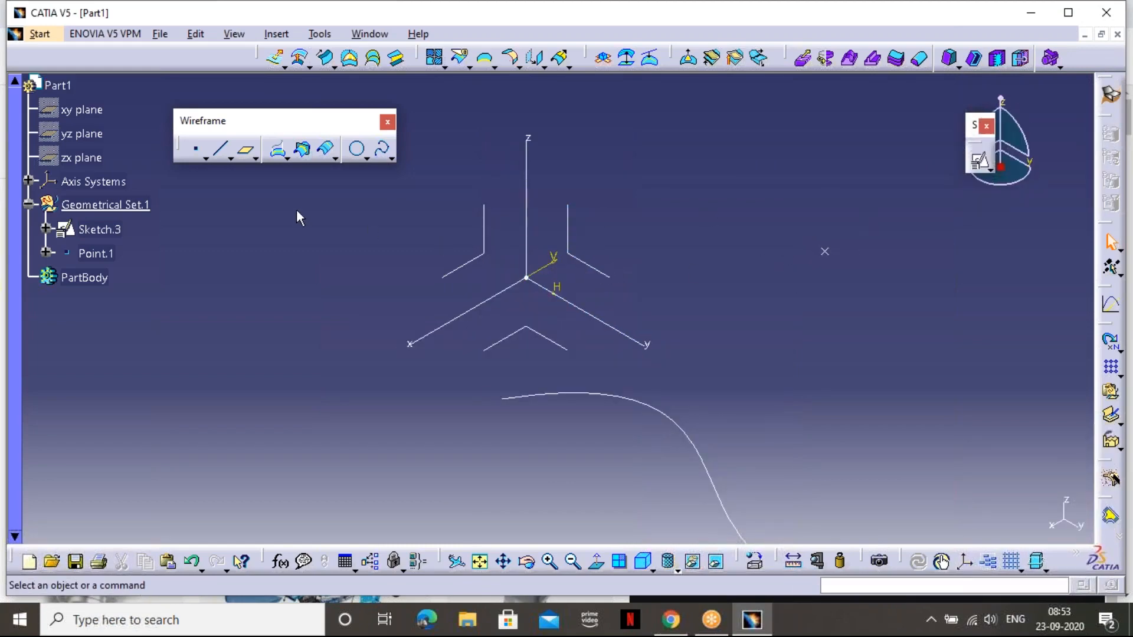
pyautogui.click(200, 147)
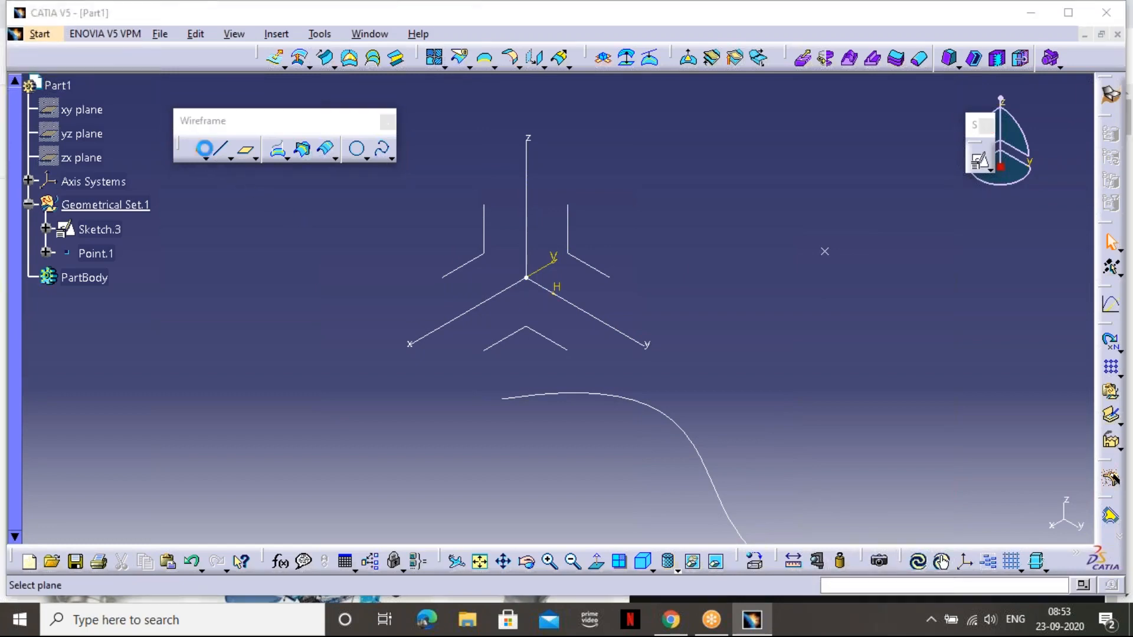
pyautogui.click(416, 248)
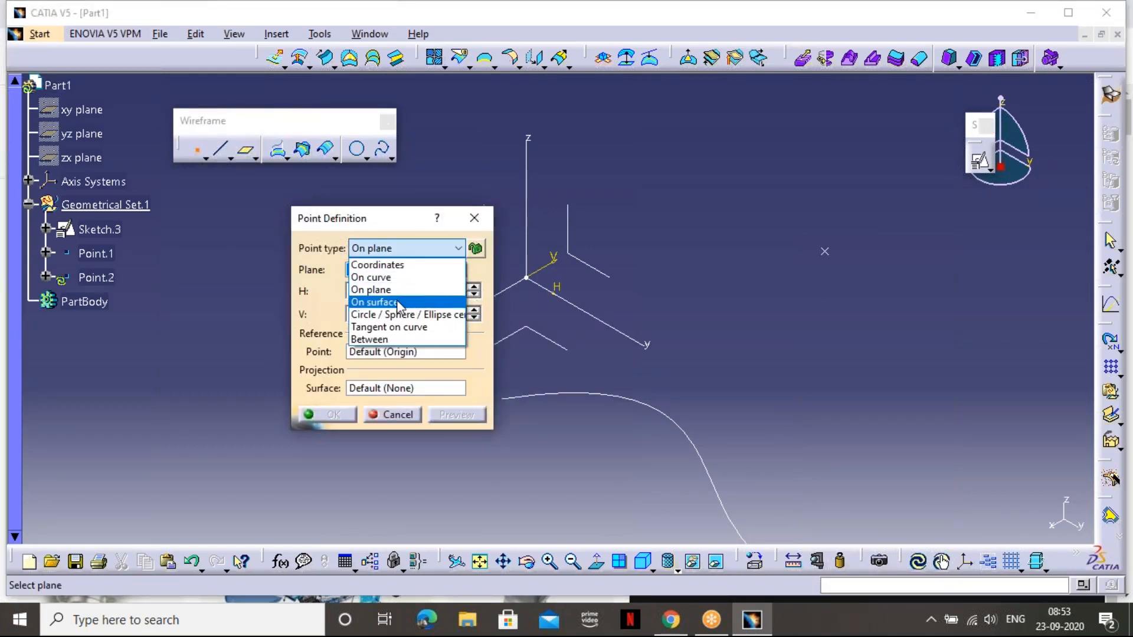
pyautogui.click(474, 218)
pyautogui.click(474, 218)
# Extrude the spline sketch into a surface along its default sketch-normal direction, using a one-sided dimension limit
pyautogui.moveTo(736, 382)
pyautogui.mouseDown(button='middle')
pyautogui.moveTo(720, 245)
pyautogui.moveTo(699, 254)
pyautogui.moveTo(700, 277)
pyautogui.mouseUp(button='middle')
pyautogui.click(275, 57)
pyautogui.click(604, 308)
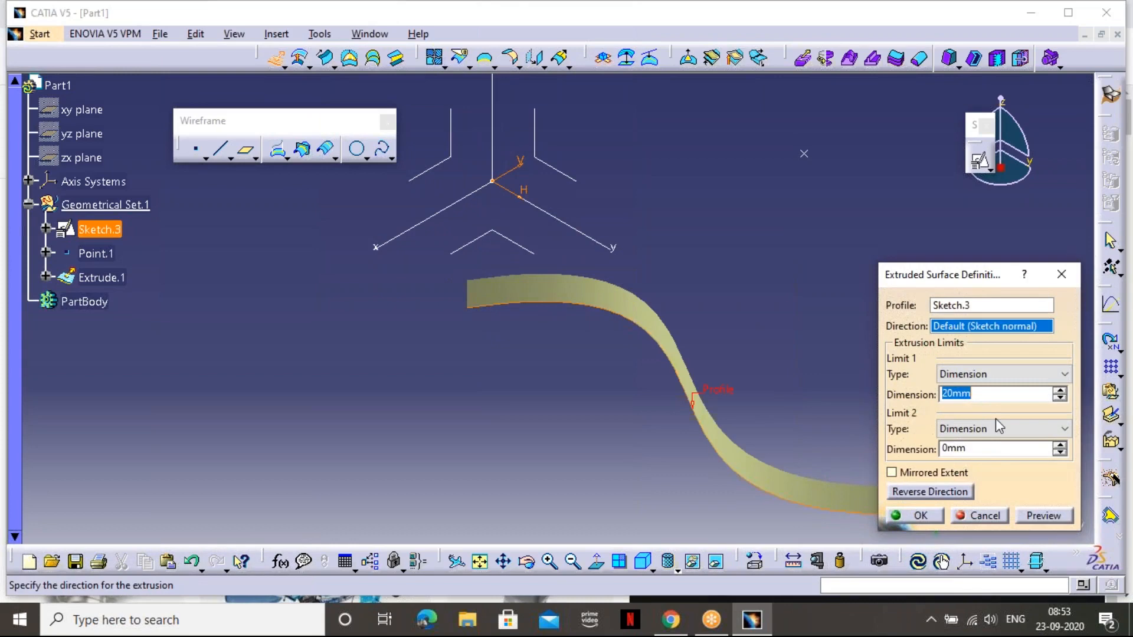
pyautogui.write('5')
pyautogui.write('00')
pyautogui.click(1046, 514)
pyautogui.click(912, 517)
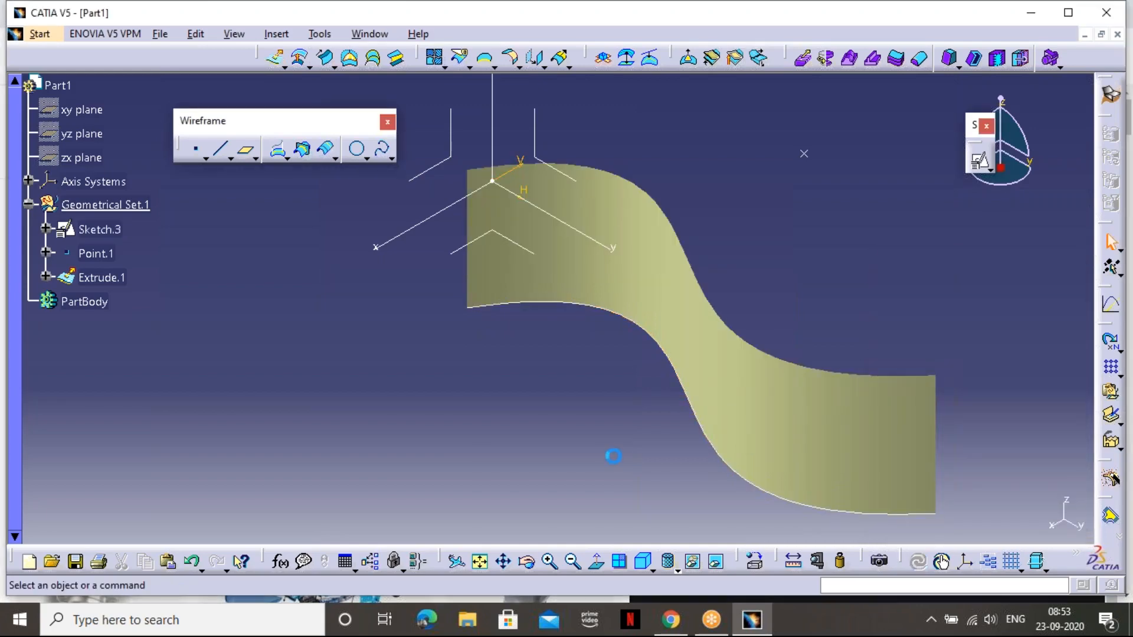
# Set up an on-surface point on the extruded surface, with the spline sketch's far end vertex as reference point
pyautogui.moveTo(625, 443); pyautogui.dragTo(622, 256, button='middle')
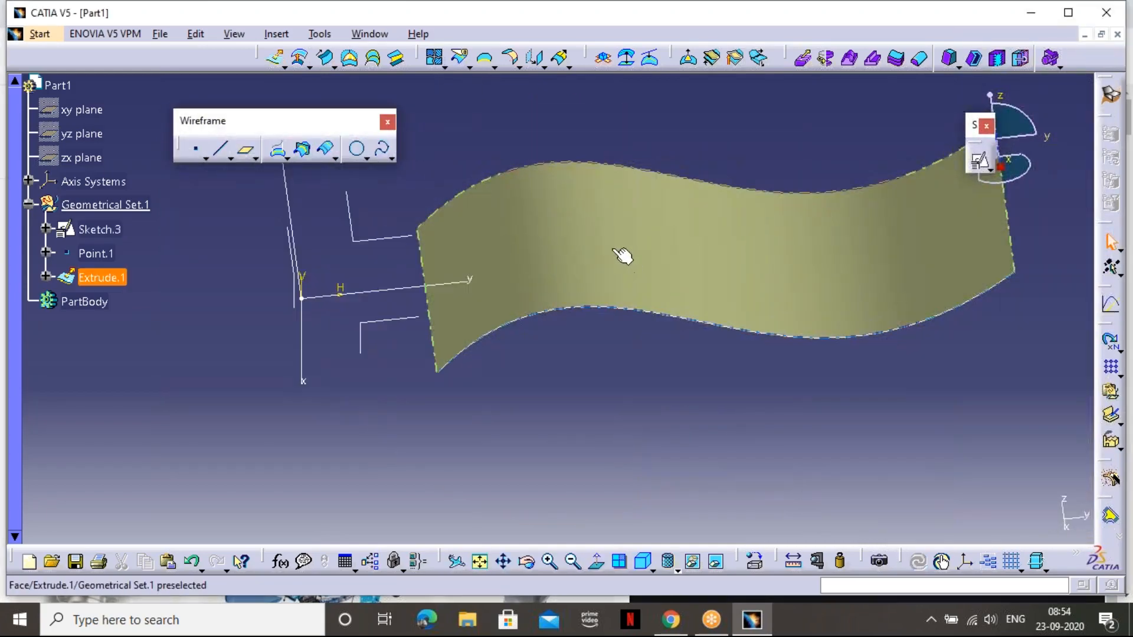
pyautogui.click(195, 148)
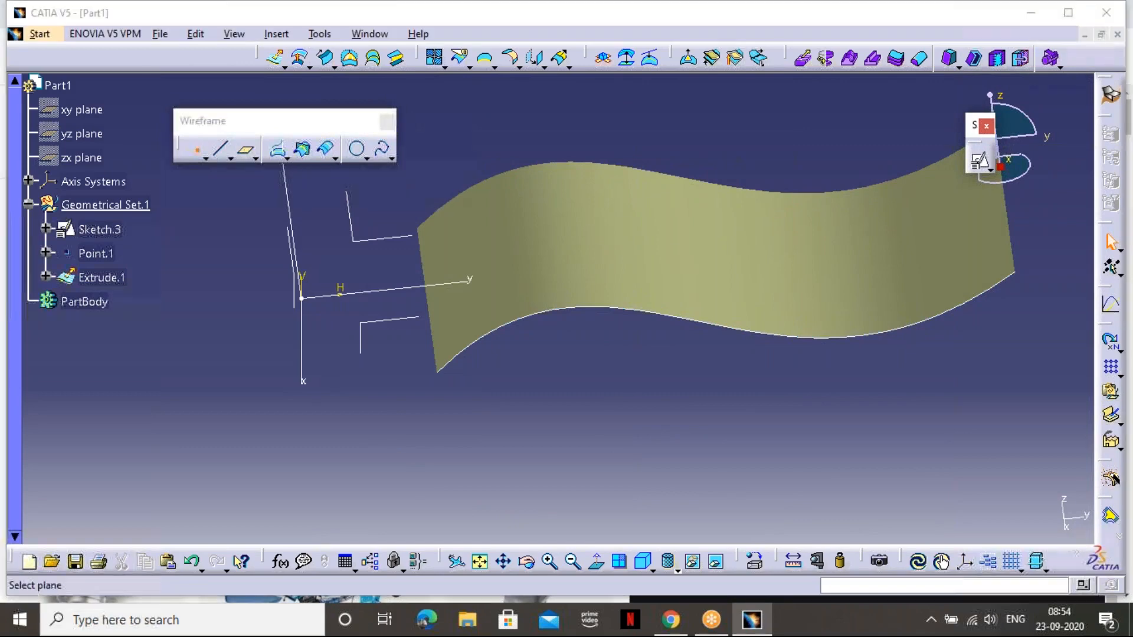
pyautogui.click(407, 248)
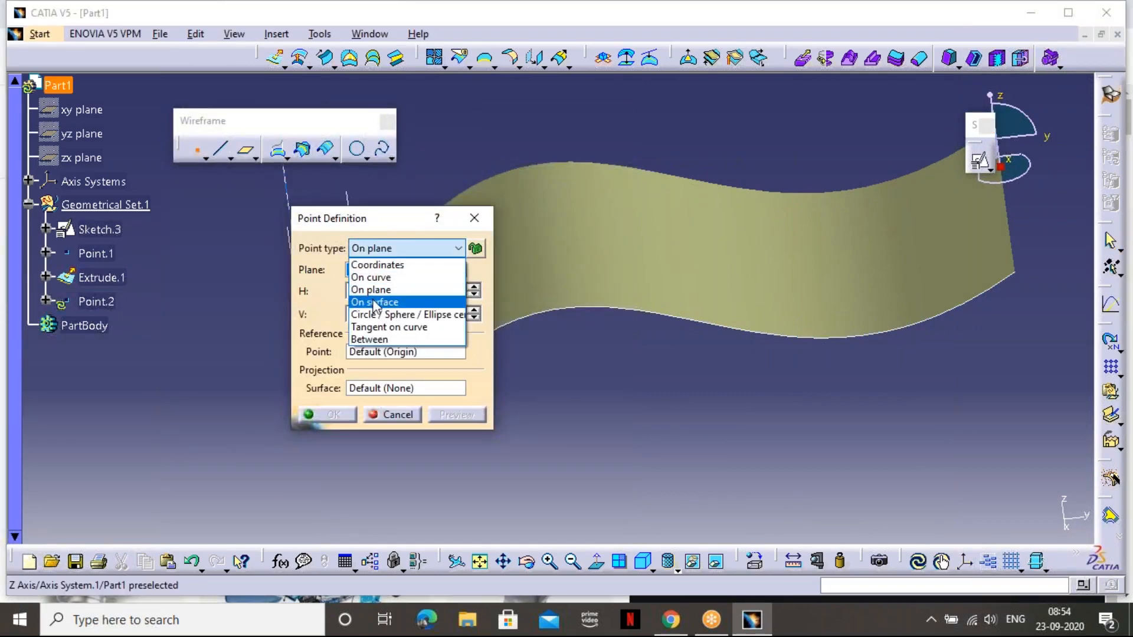
pyautogui.click(375, 302)
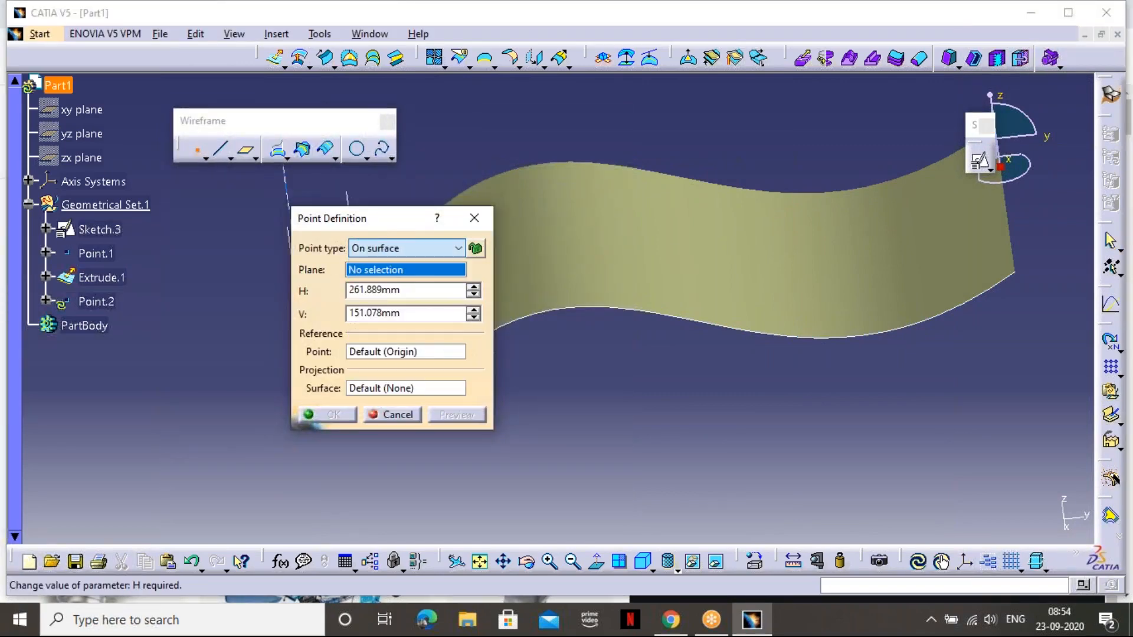
pyautogui.click(628, 267)
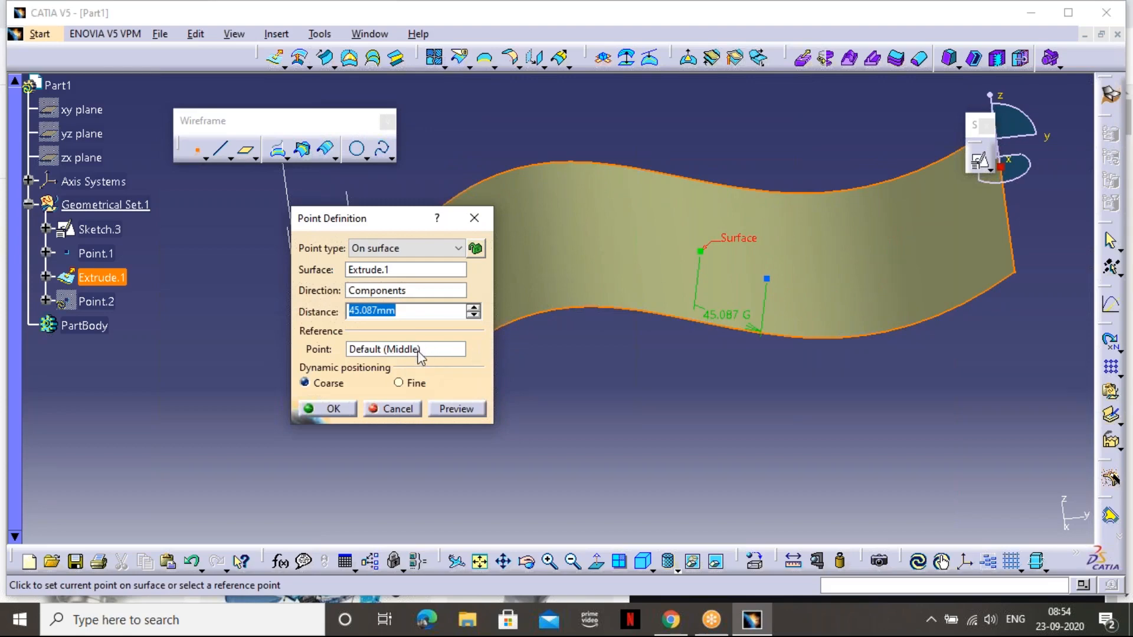
pyautogui.click(380, 352)
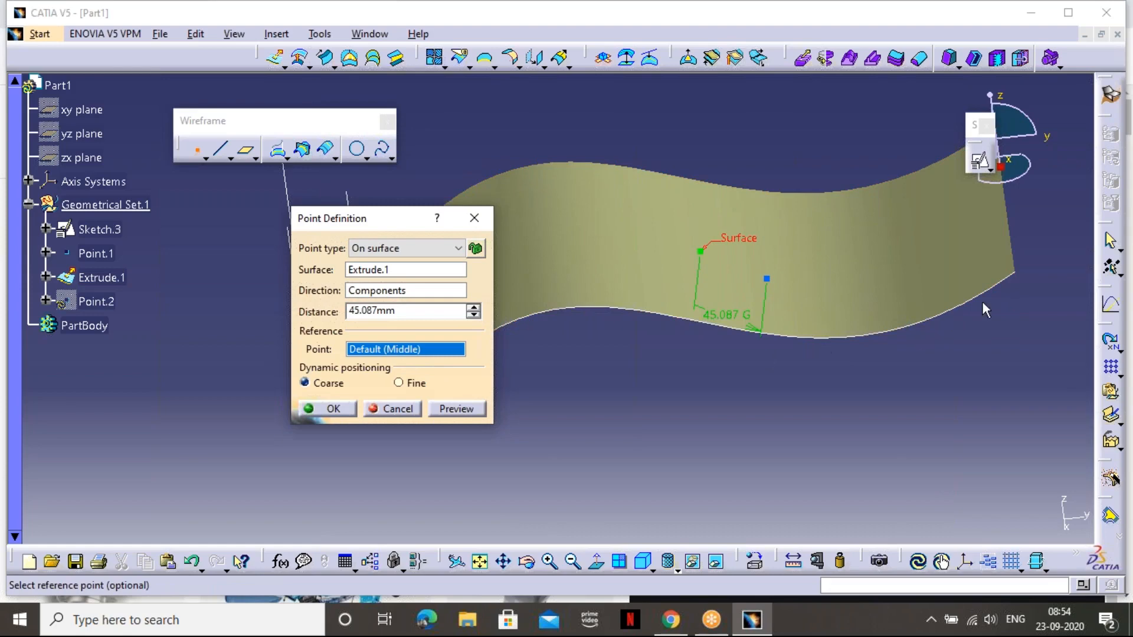
pyautogui.click(1015, 275)
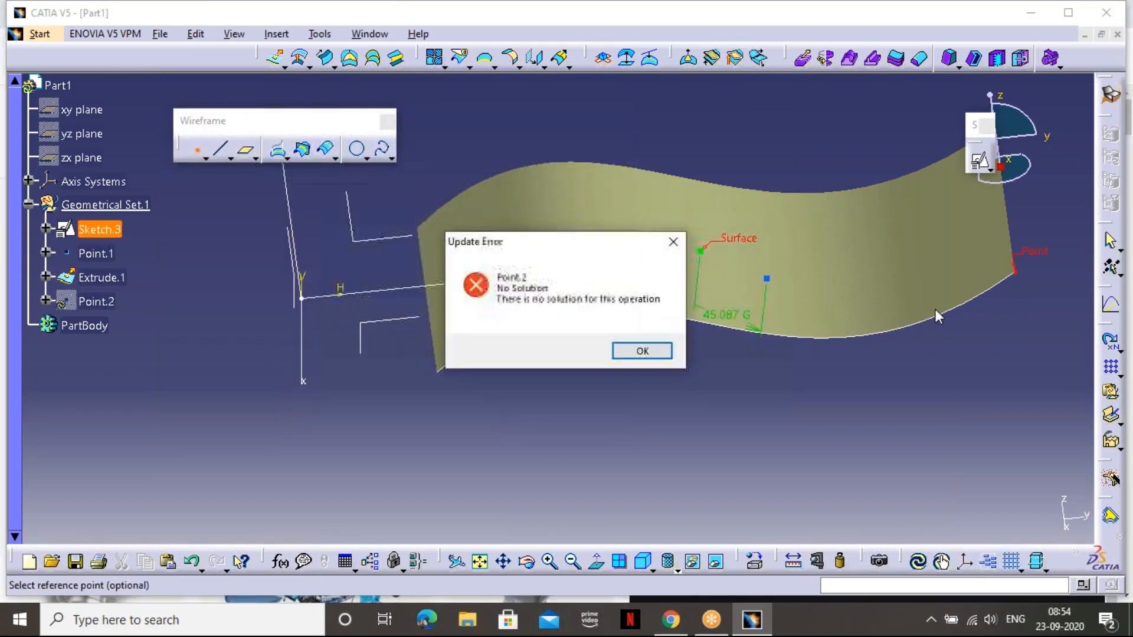
pyautogui.click(642, 352)
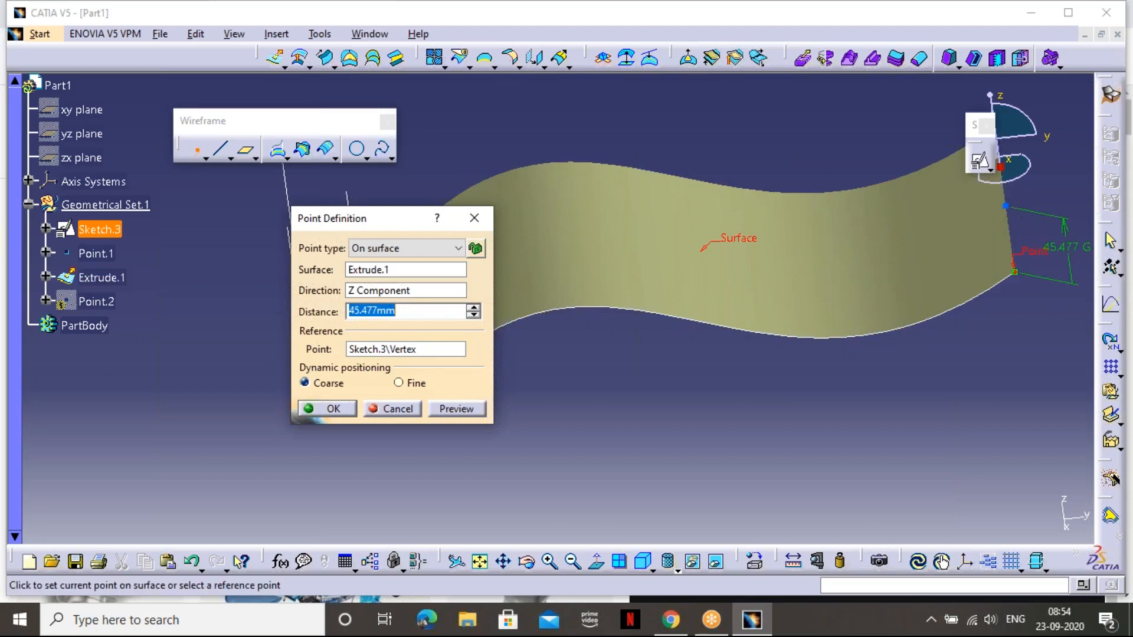
# Place the on-surface point freely about 119 mm from the spline's end vertex, preview and create it, and restore the isometric view
pyautogui.moveTo(999, 247); pyautogui.dragTo(900, 384, button='middle')
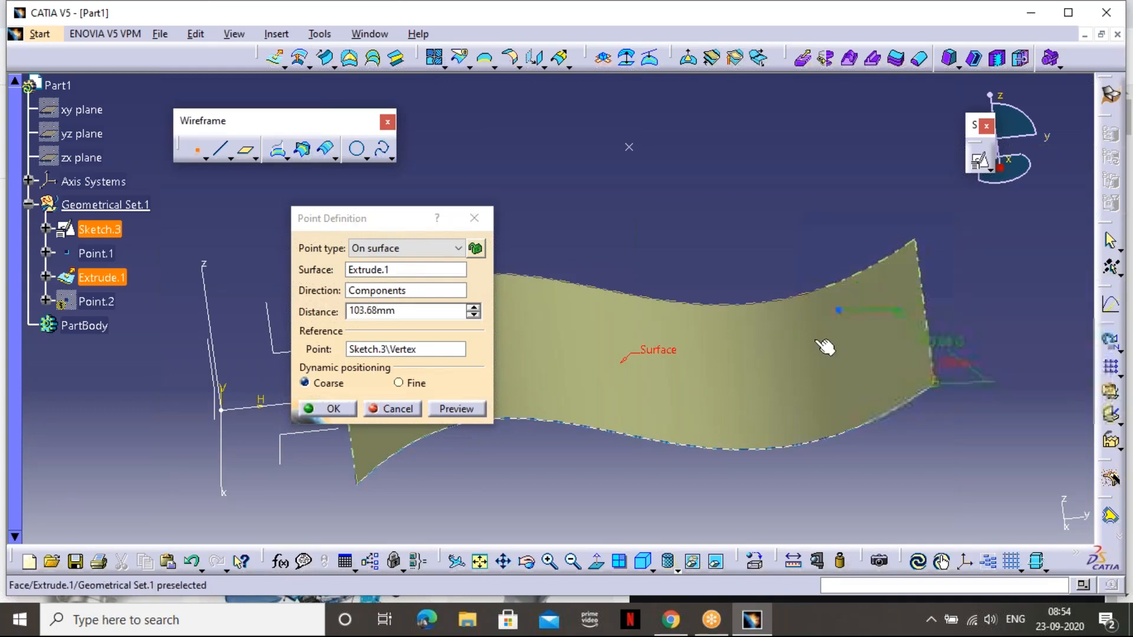
pyautogui.click(457, 408)
pyautogui.click(303, 413)
pyautogui.moveTo(817, 397); pyautogui.dragTo(518, 160, button='middle')
pyautogui.click(643, 561)
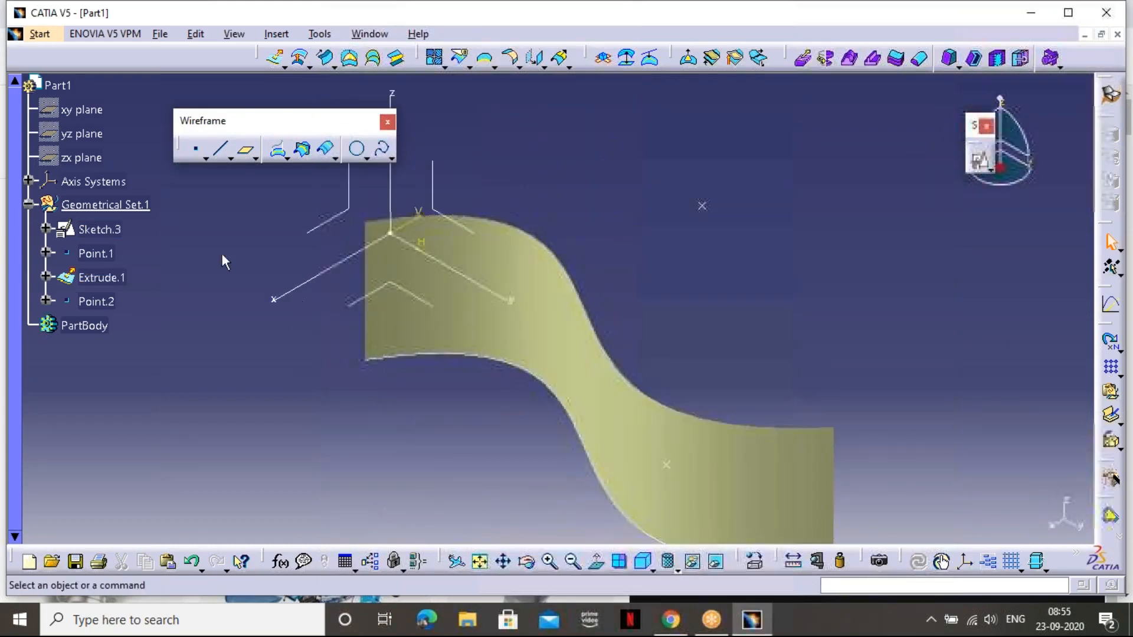
pyautogui.click(198, 152)
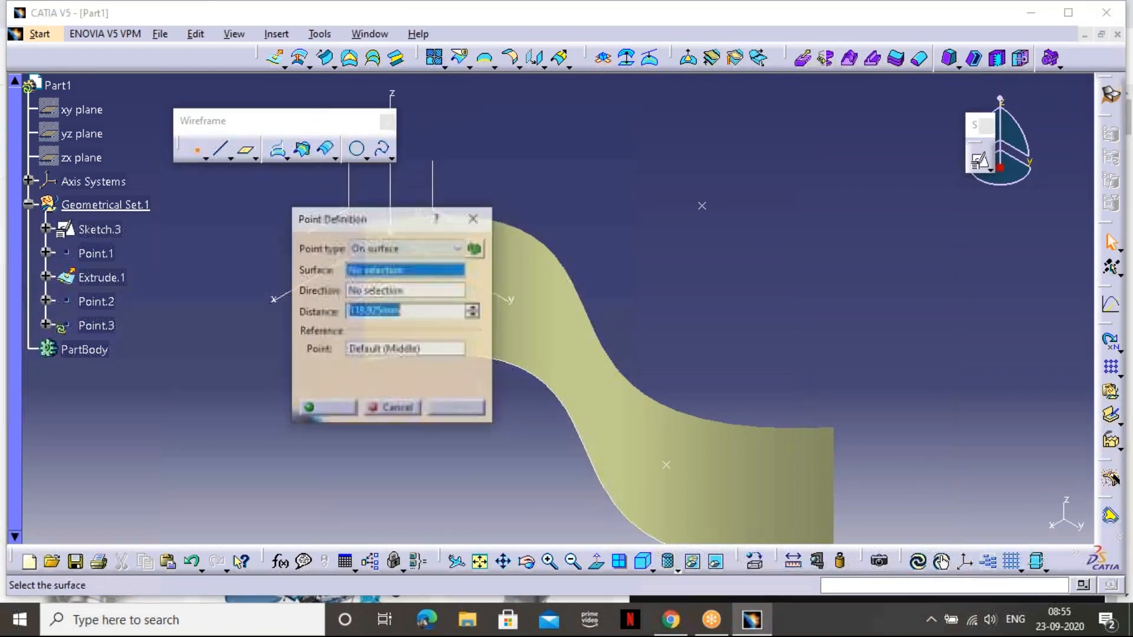
pyautogui.click(458, 248)
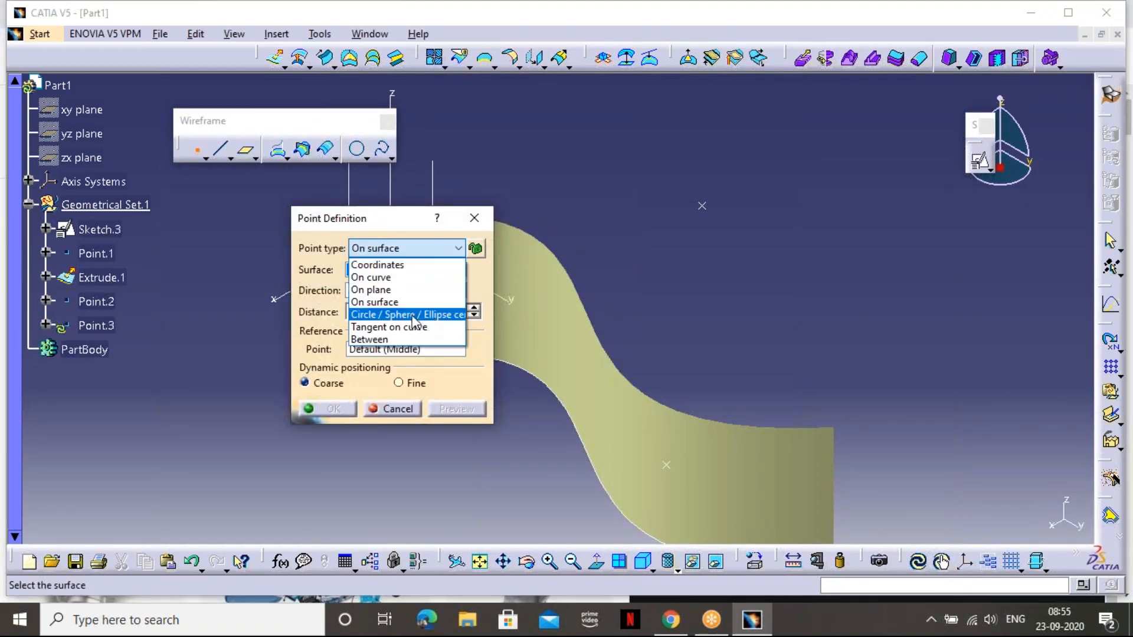
pyautogui.click(481, 214)
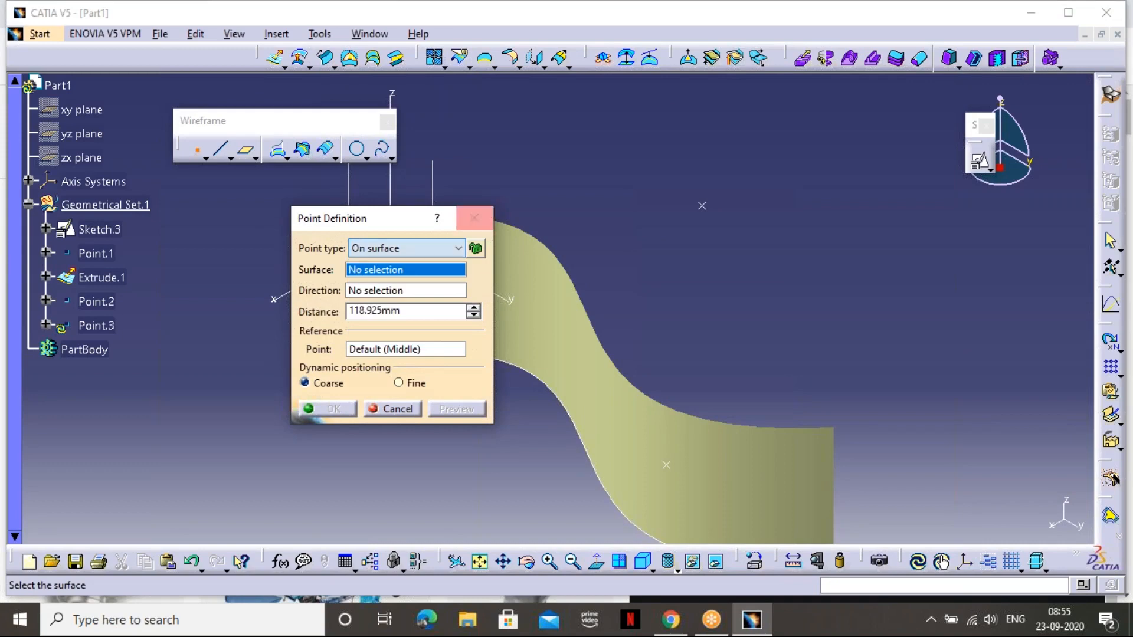
pyautogui.click(477, 217)
# Undo the on-surface point, the extruded surface and the on-plane point, and redo only the on-plane point
pyautogui.moveTo(726, 300); pyautogui.dragTo(794, 258, button='middle')
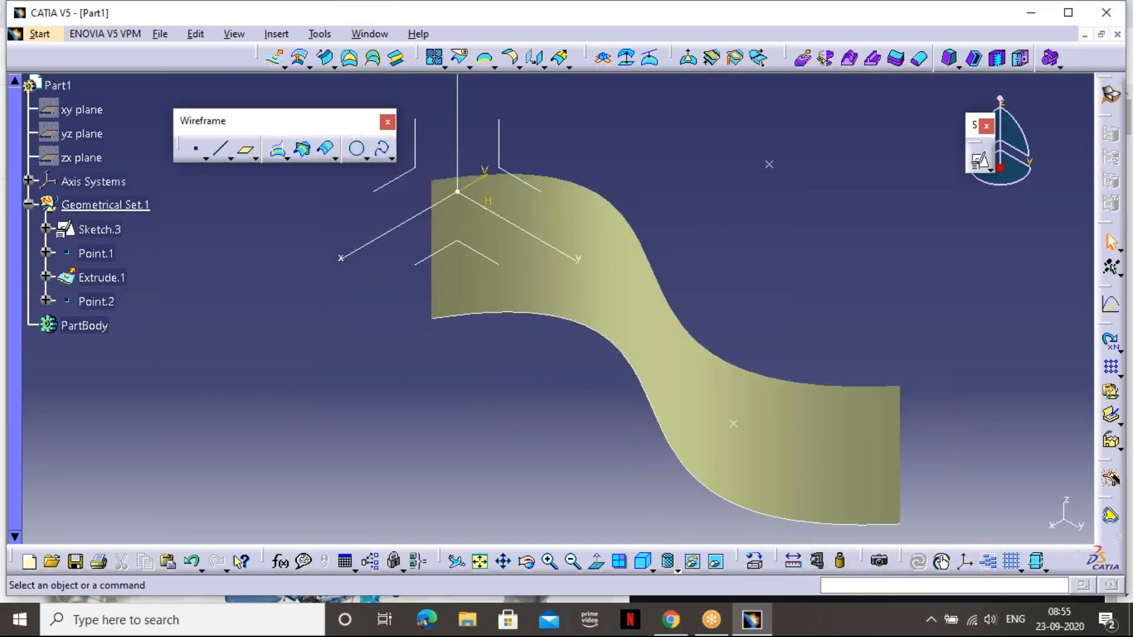
pyautogui.hotkey('ctrl', 'z')
pyautogui.hotkey('ctrl', 'z')
pyautogui.hotkey('ctrl', 'z')
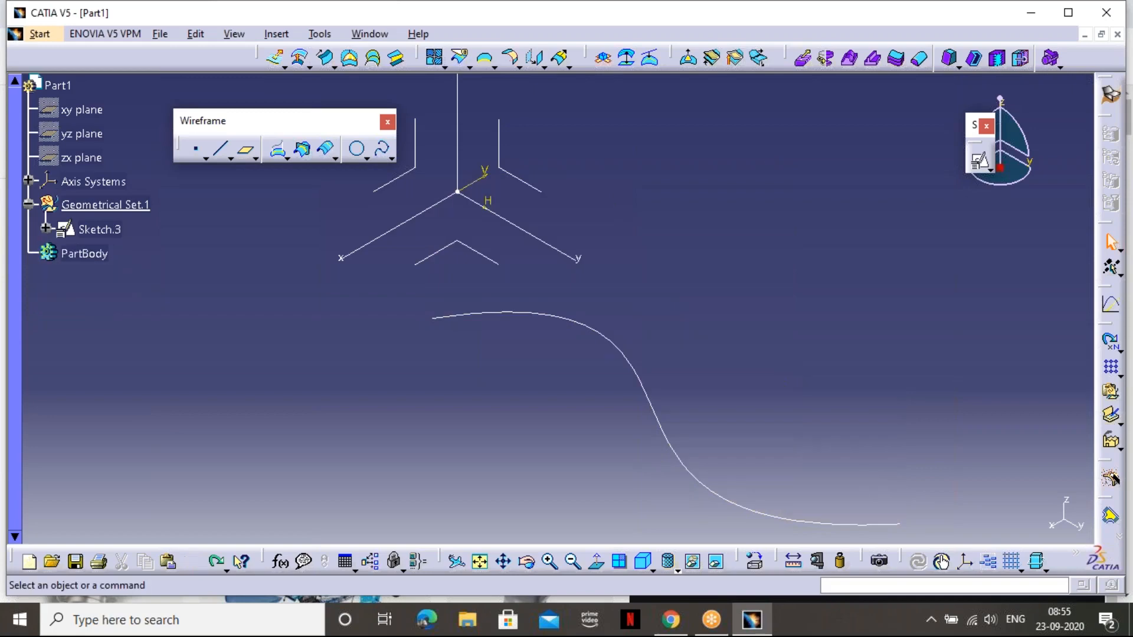
pyautogui.hotkey('ctrl', 'y')
pyautogui.moveTo(544, 303); pyautogui.dragTo(446, 427, button='middle')
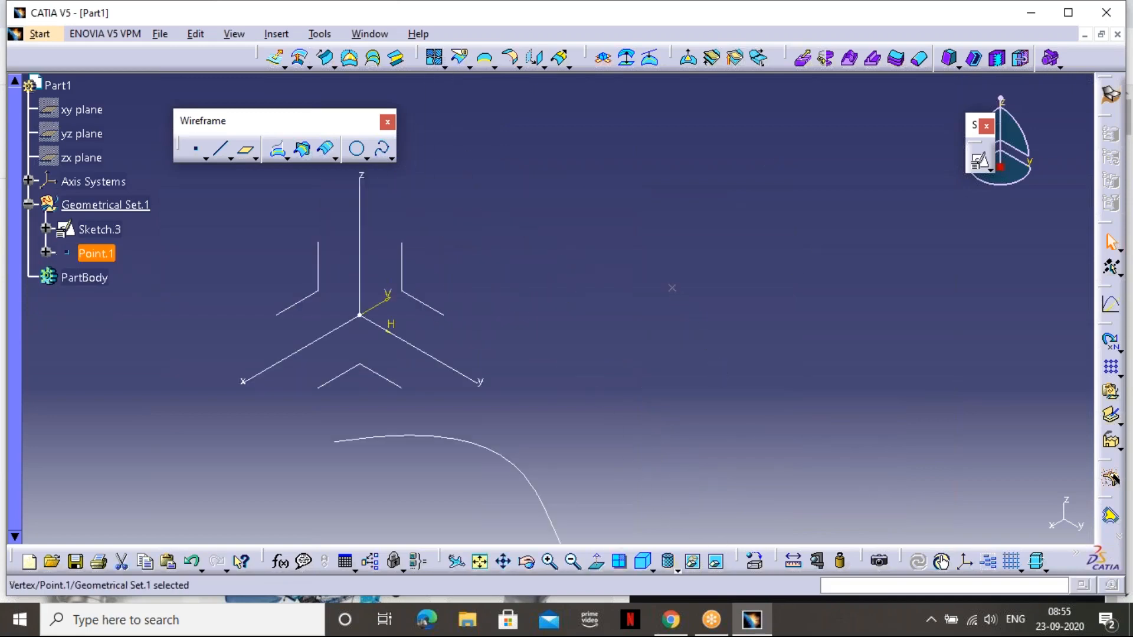
# Create a whole circle by center and radius at the on-plane point, supported on the axis system's YZ plane, with radius 100 mm
pyautogui.click(356, 149)
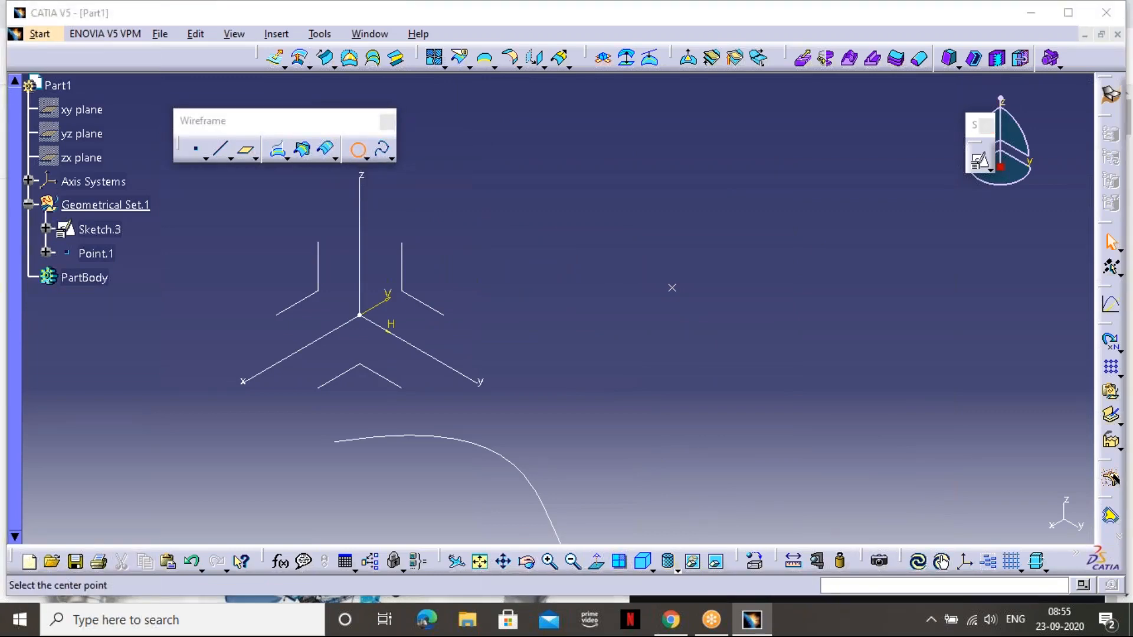
pyautogui.moveTo(584, 333); pyautogui.dragTo(515, 377, button='middle')
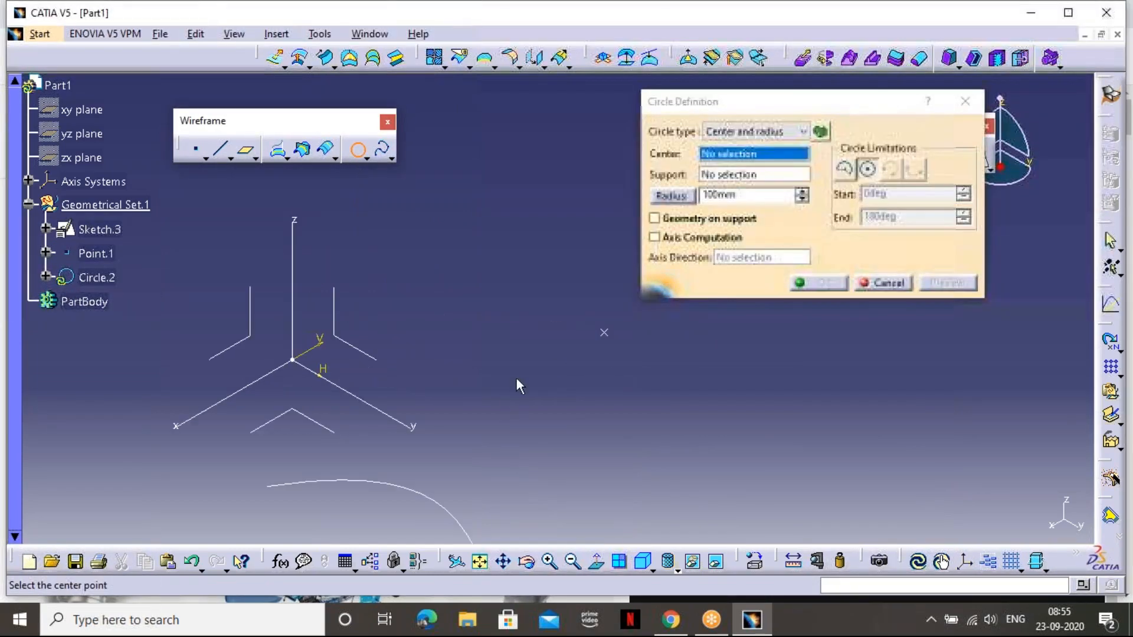
pyautogui.click(604, 333)
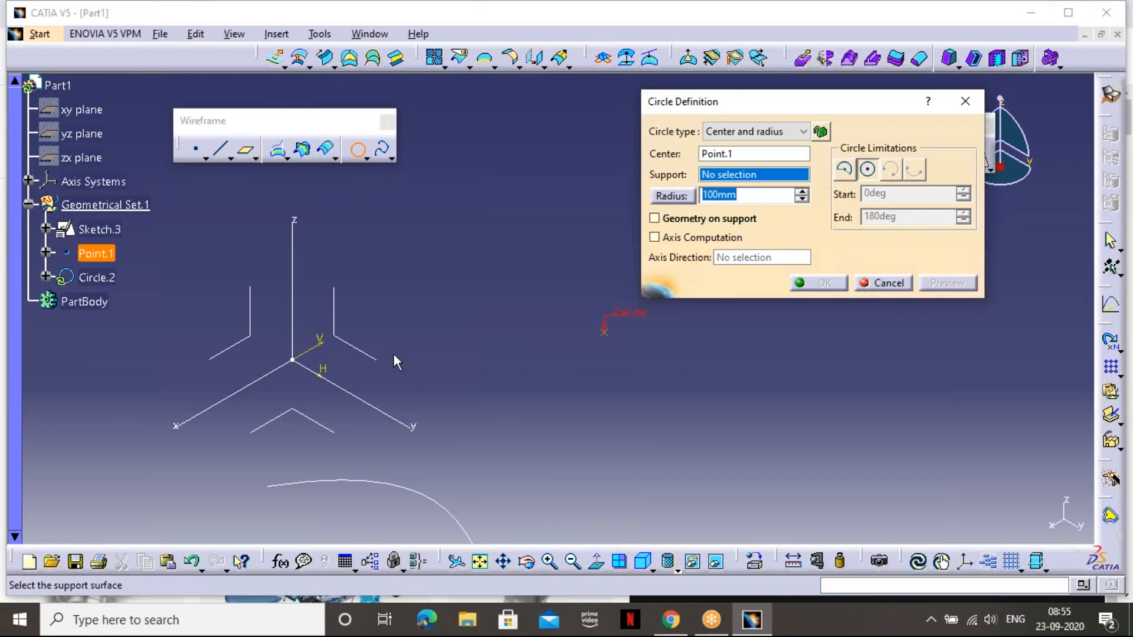
pyautogui.click(354, 347)
pyautogui.click(926, 286)
pyautogui.click(818, 283)
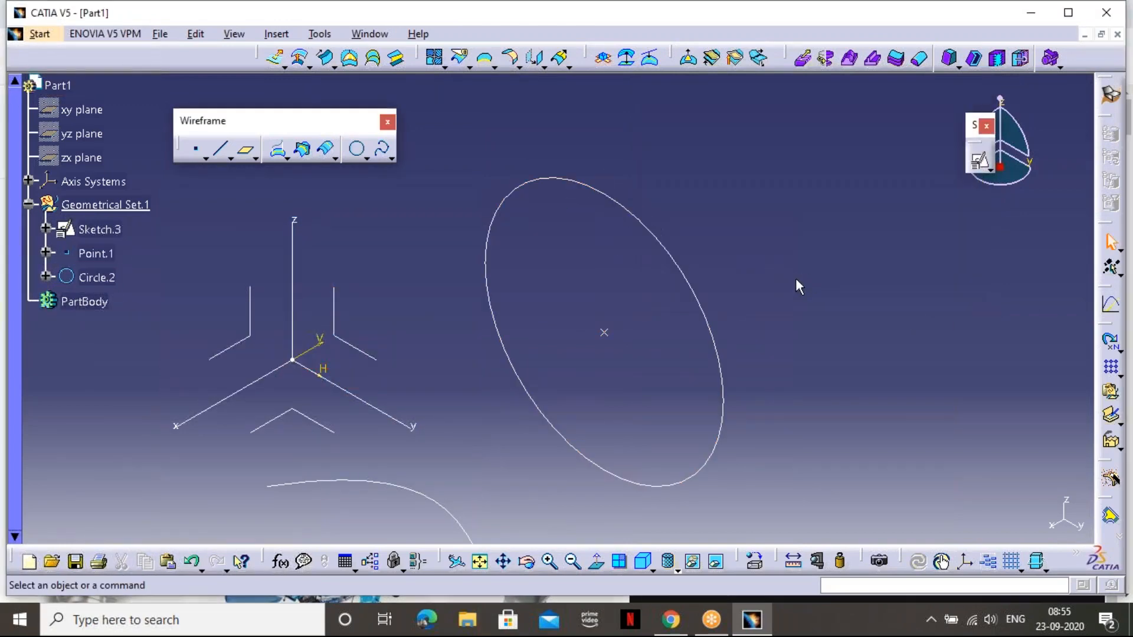
# Hide the on-plane point at the circle's center
pyautogui.click(603, 334)
pyautogui.rightClick(603, 334)
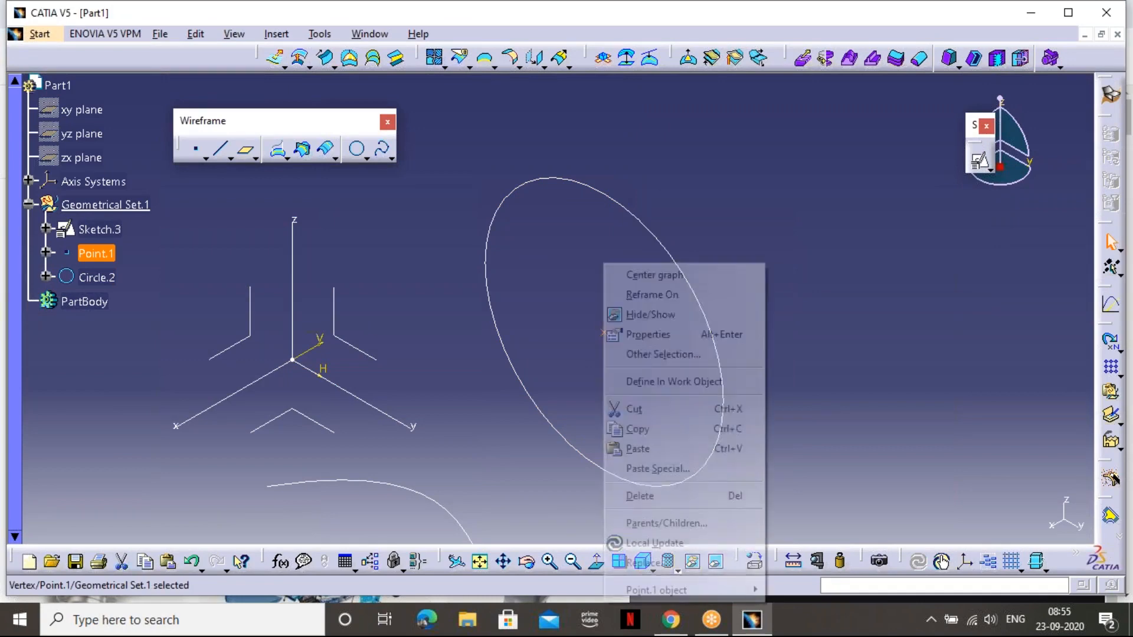
pyautogui.click(679, 315)
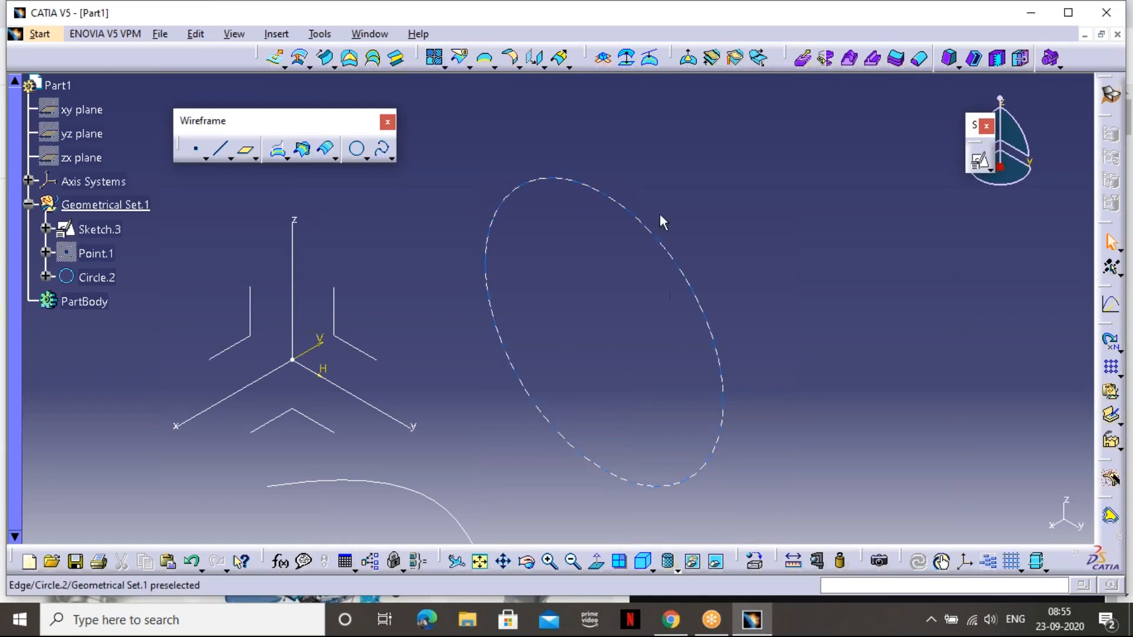
# Create a point at the circle's center using the Circle / Sphere / Ellipse center point type
pyautogui.click(195, 156)
pyautogui.click(384, 249)
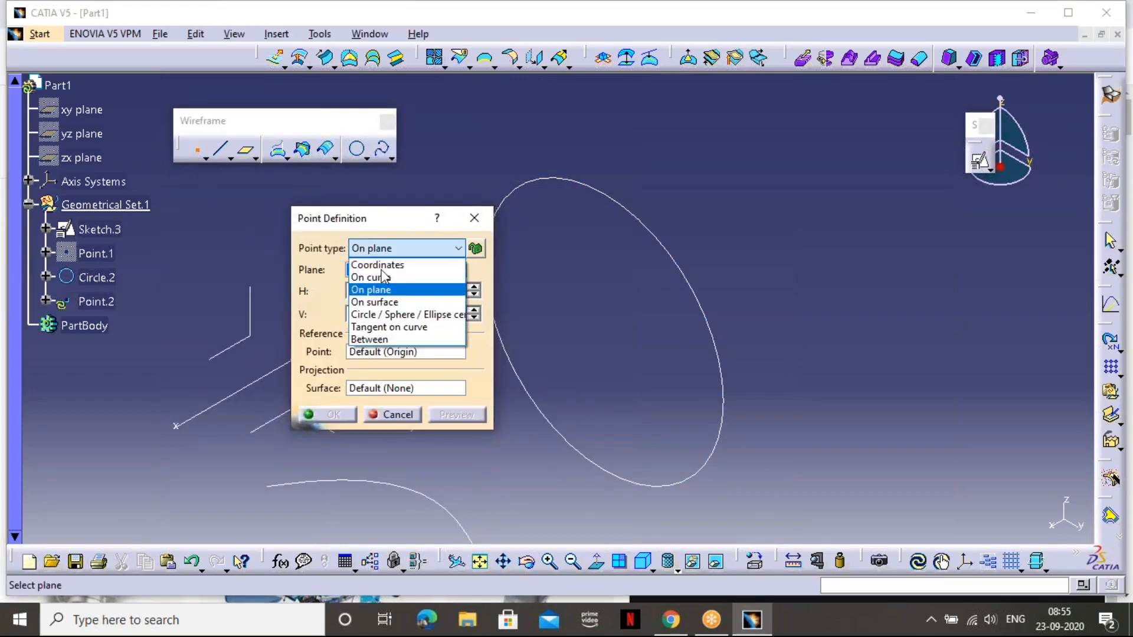
pyautogui.click(395, 315)
pyautogui.click(662, 238)
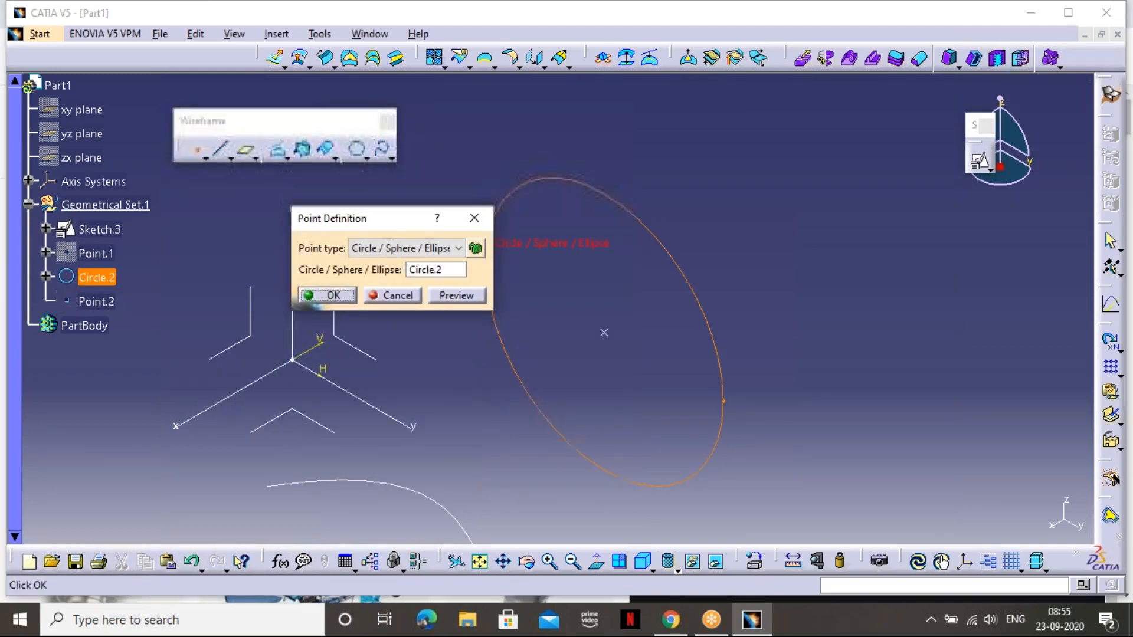
pyautogui.click(321, 302)
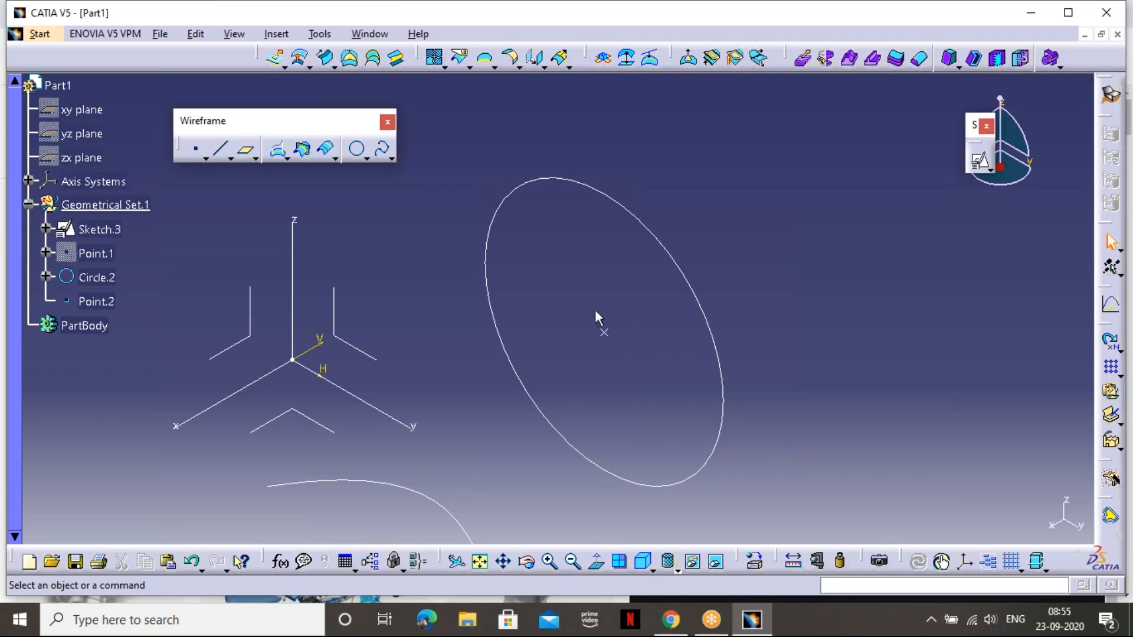
pyautogui.click(197, 149)
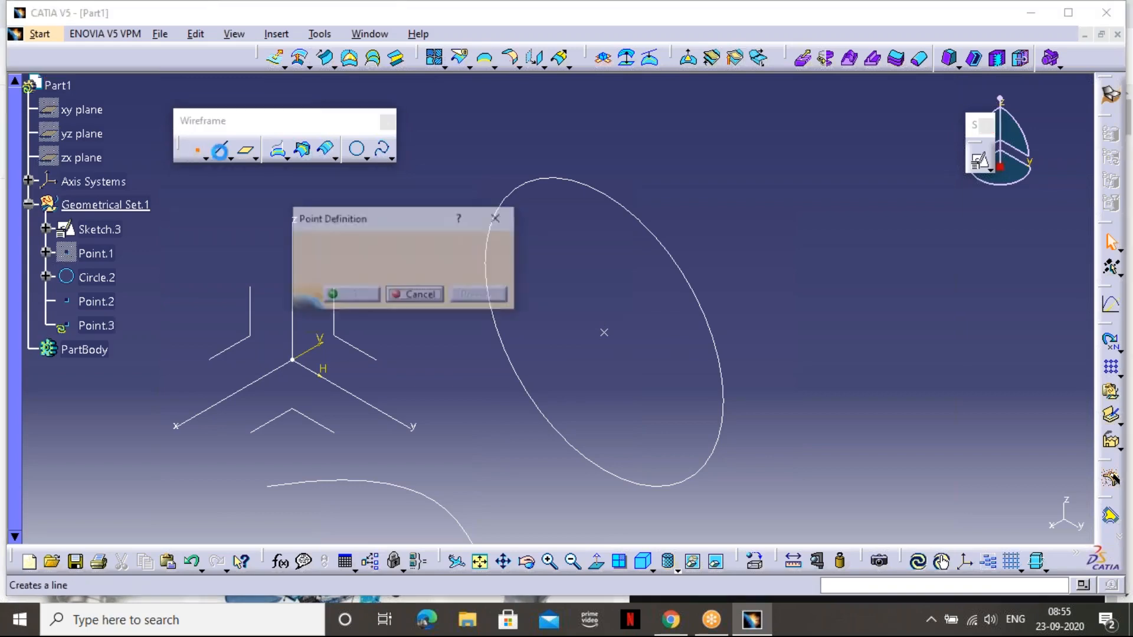
pyautogui.click(407, 250)
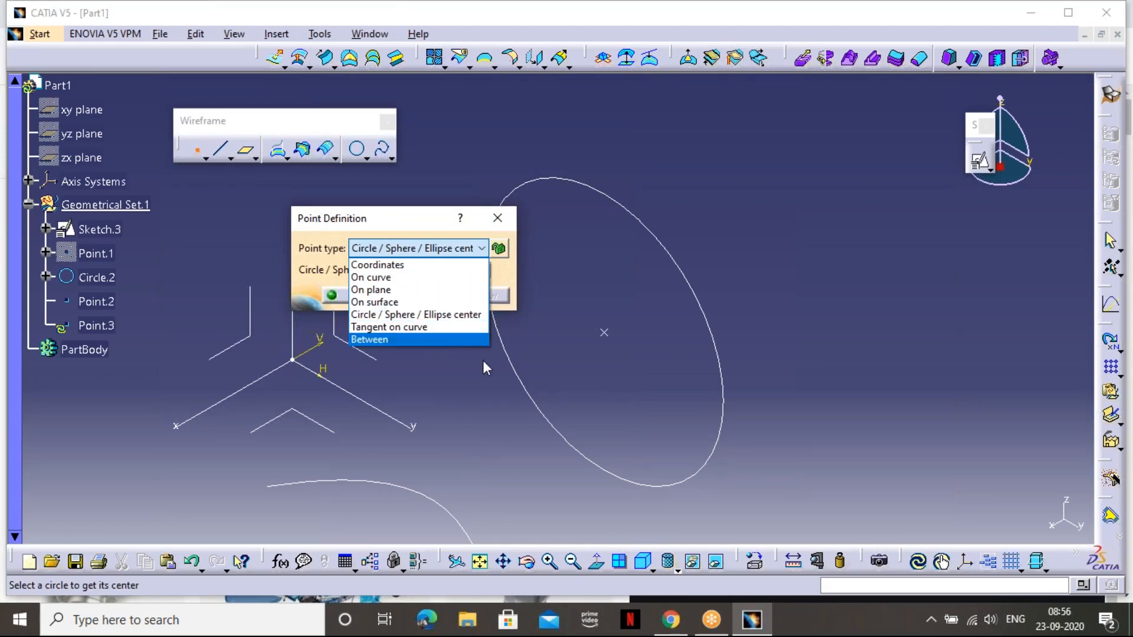
pyautogui.click(498, 218)
pyautogui.click(498, 218)
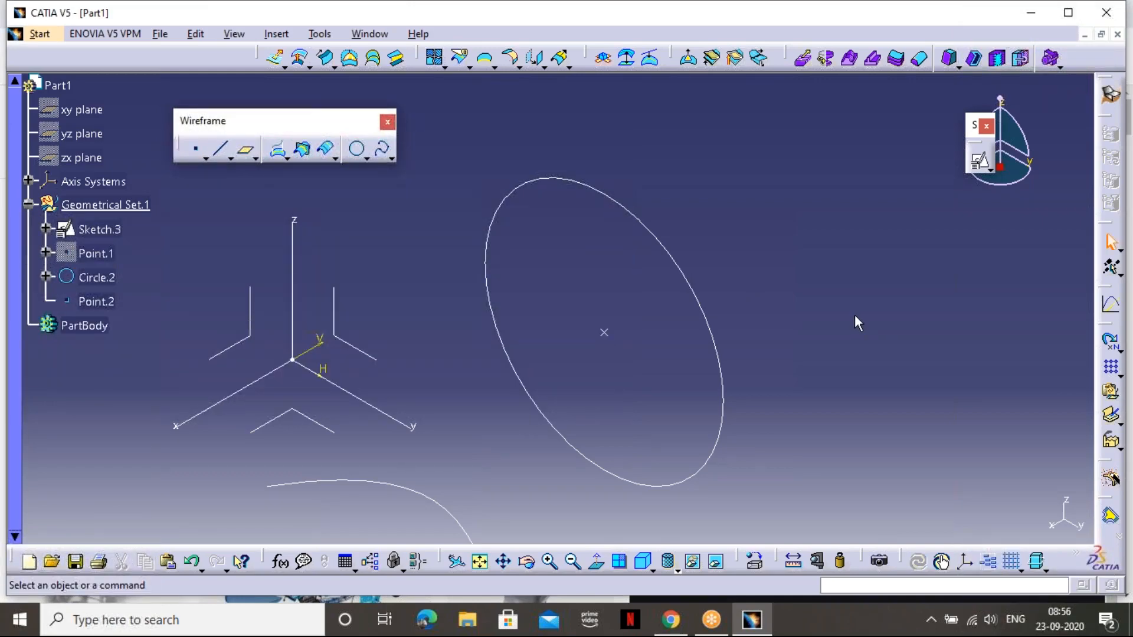
# Try a Tangent on curve point on the circle, using the axis system's Y axis as the direction
pyautogui.moveTo(734, 403); pyautogui.dragTo(760, 346, button='middle')
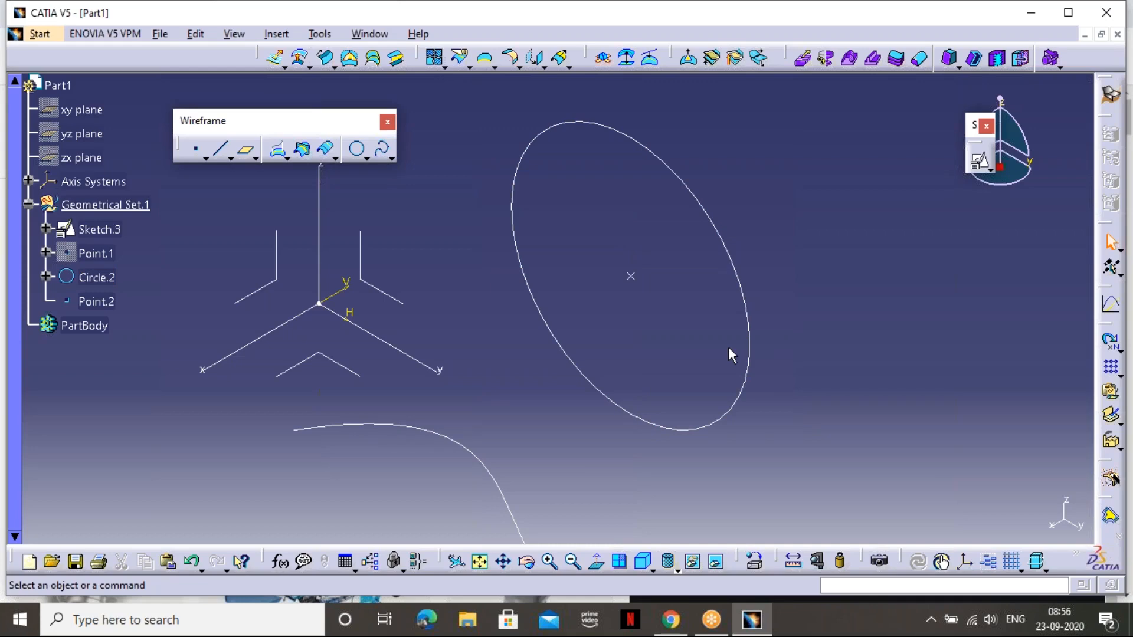
pyautogui.click(196, 150)
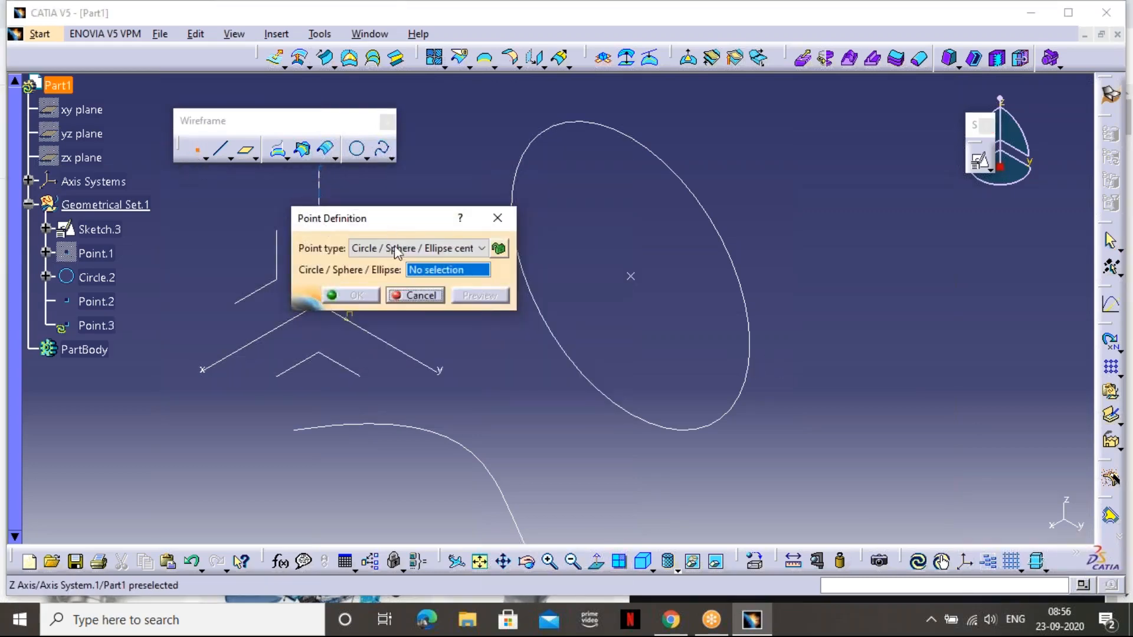
pyautogui.click(416, 248)
pyautogui.click(412, 327)
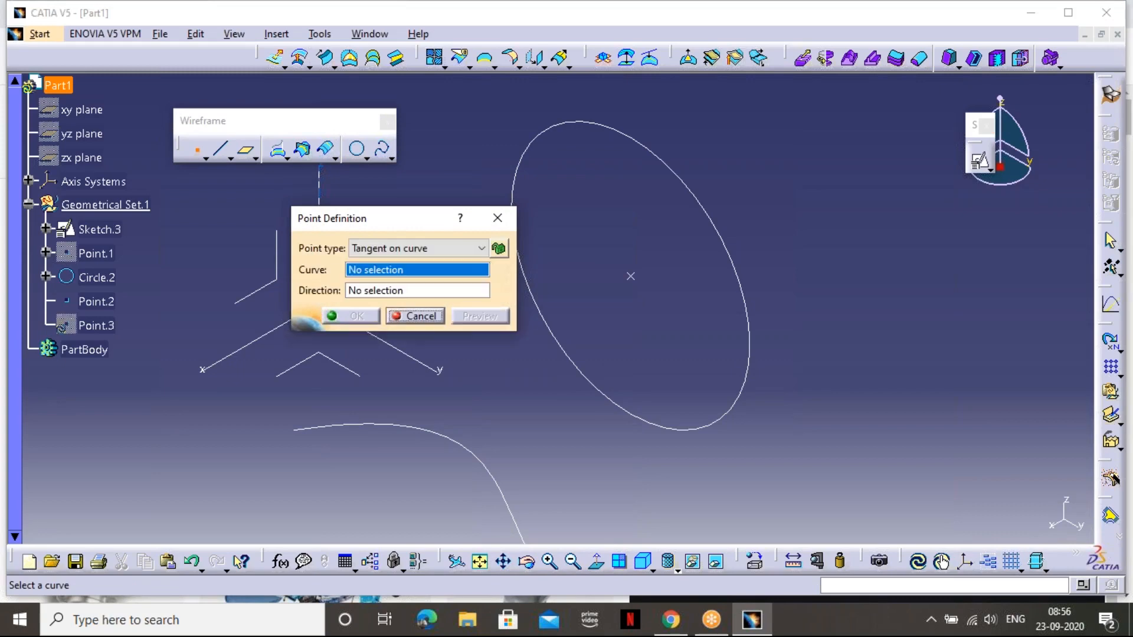
pyautogui.moveTo(472, 373); pyautogui.dragTo(553, 389, button='middle')
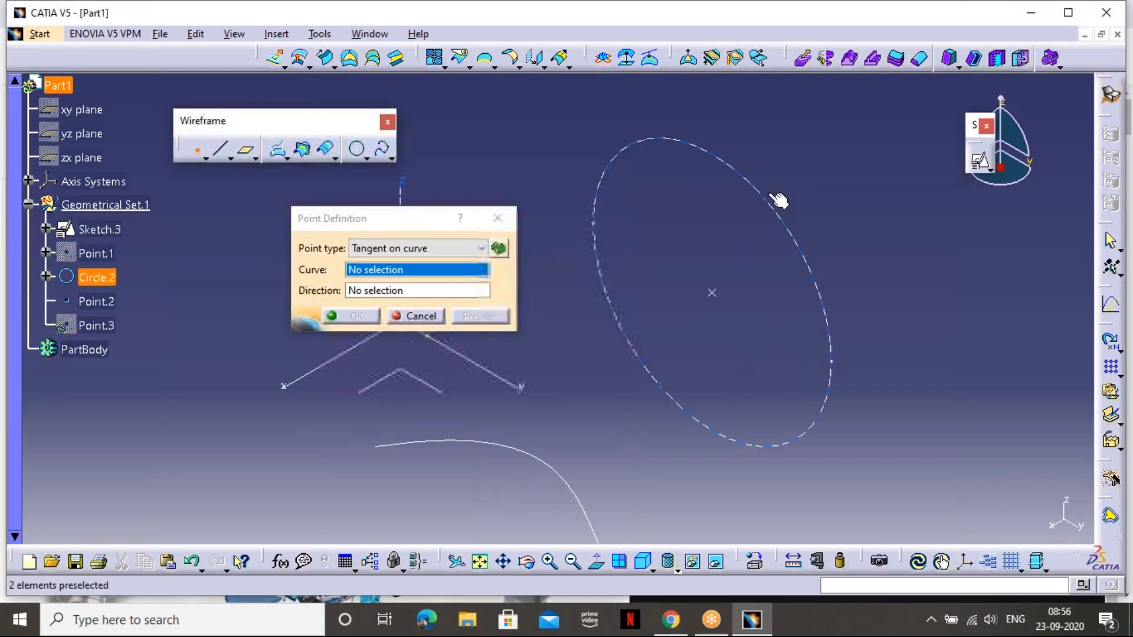
pyautogui.click(594, 221)
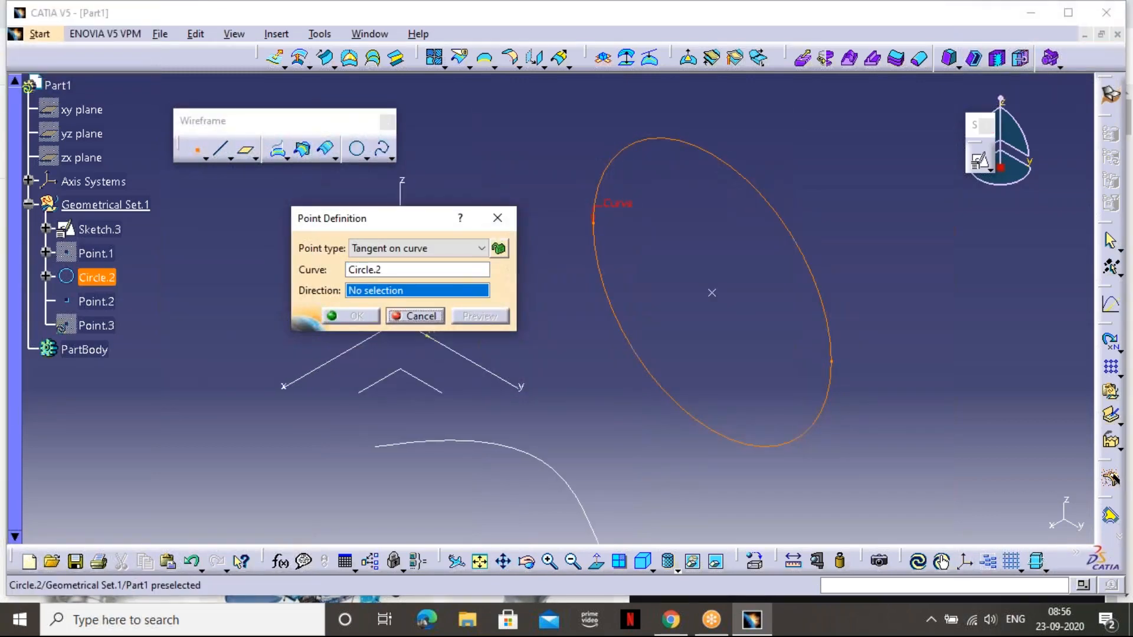
pyautogui.click(509, 381)
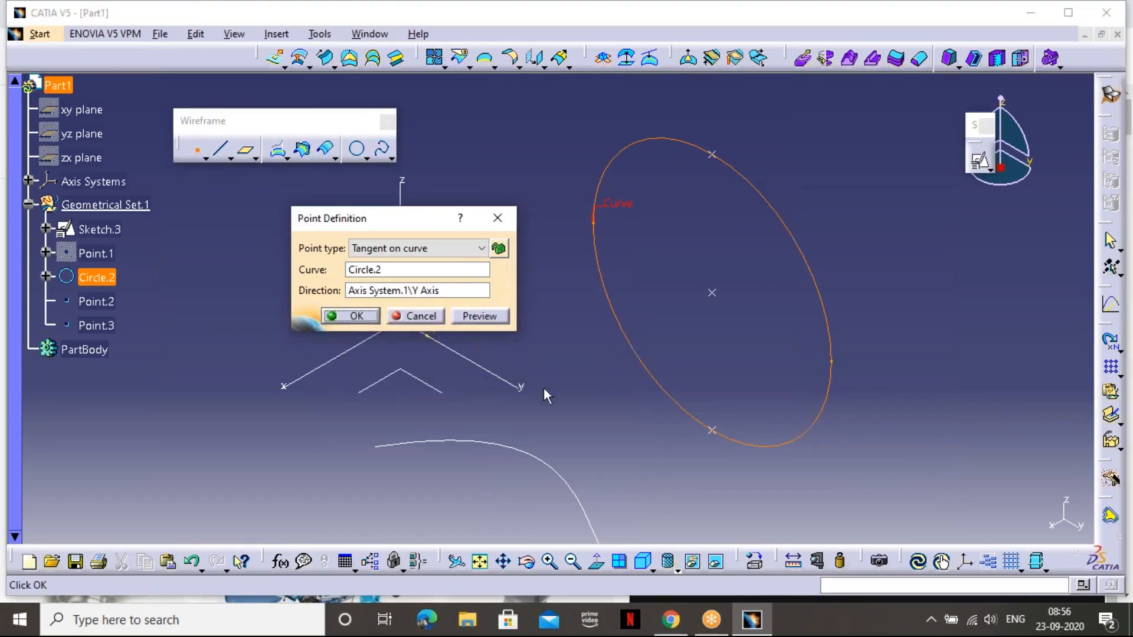
pyautogui.moveTo(515, 365); pyautogui.dragTo(537, 258, button='middle')
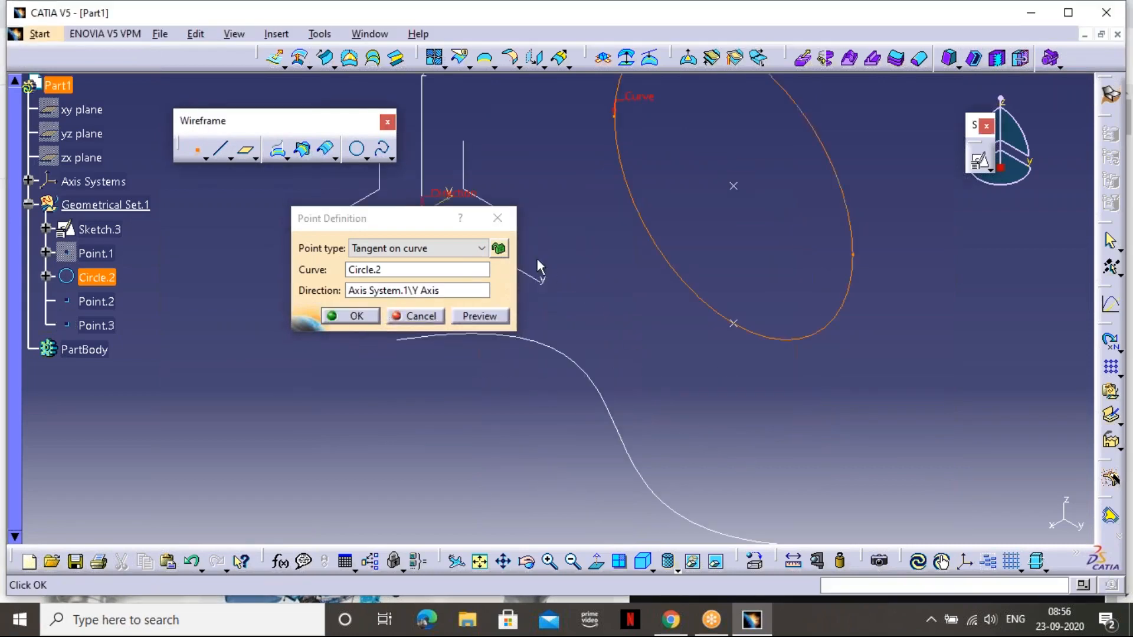
pyautogui.moveTo(767, 301); pyautogui.dragTo(756, 478, button='middle')
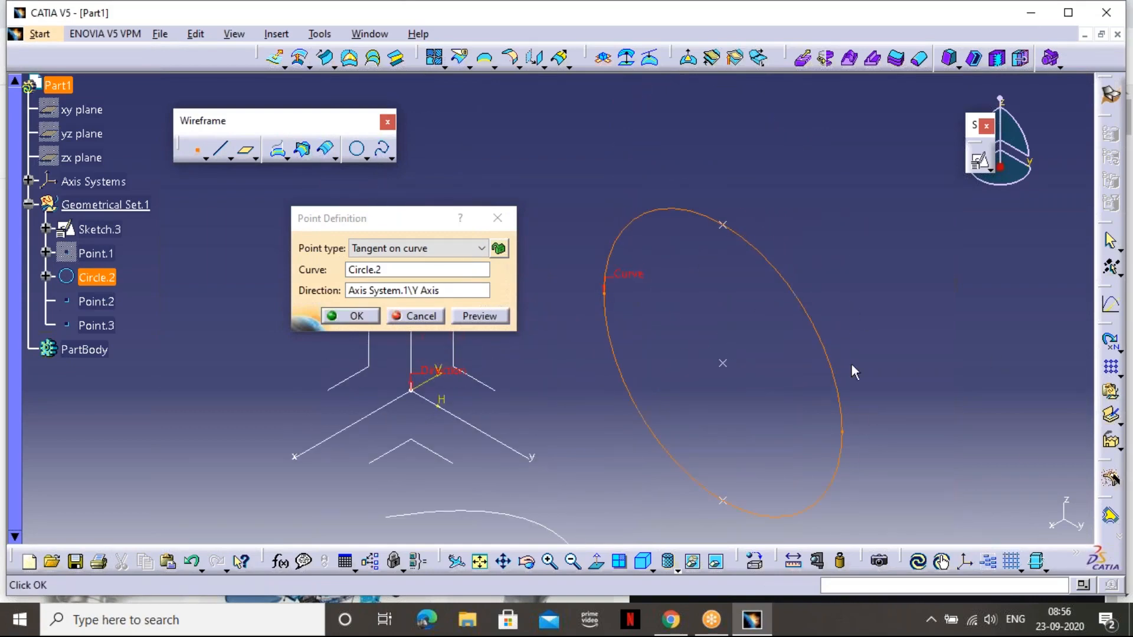
pyautogui.moveTo(851, 363); pyautogui.dragTo(840, 305, button='middle')
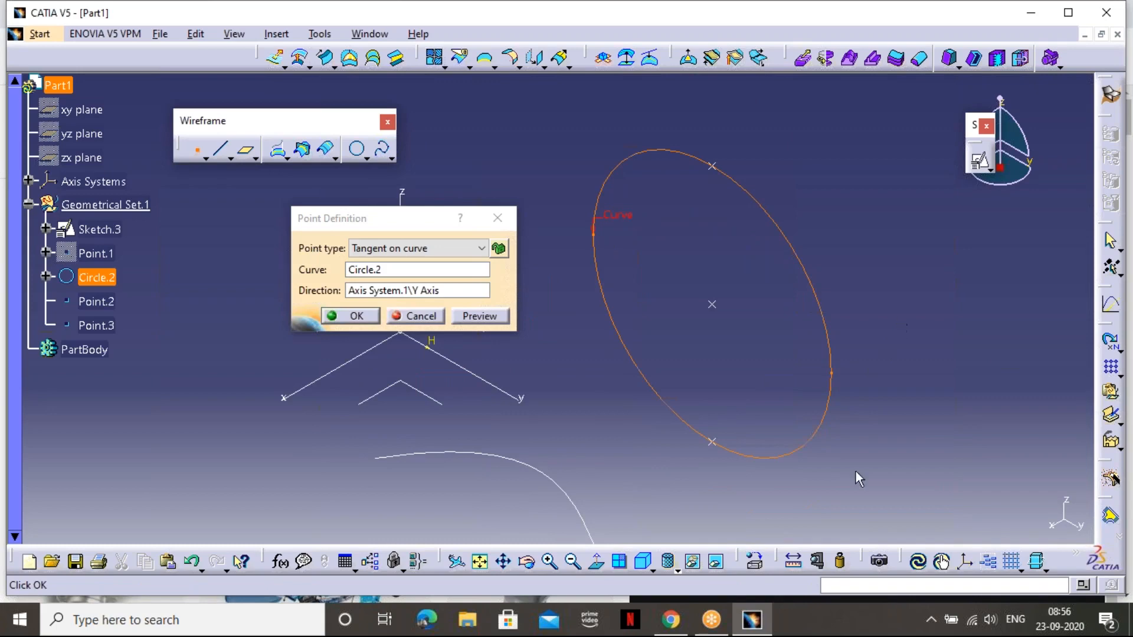
pyautogui.moveTo(654, 323); pyautogui.dragTo(791, 310, button='middle')
# Try the axis system's Z axis as the tangent direction on the circle, and abandon the point definition
pyautogui.click(448, 291)
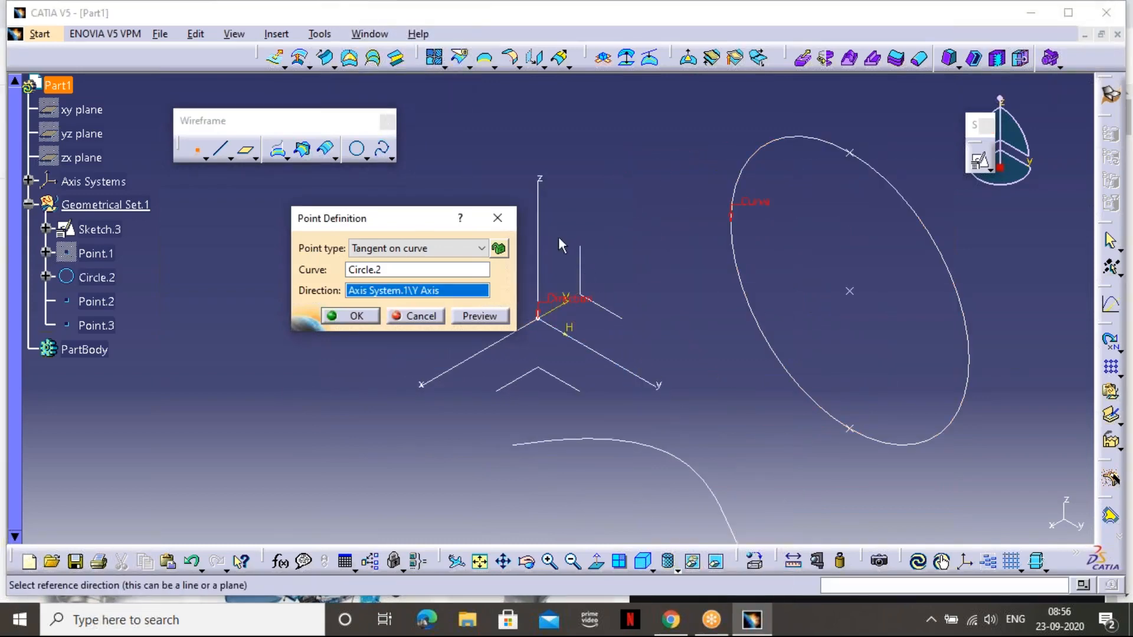
pyautogui.click(539, 194)
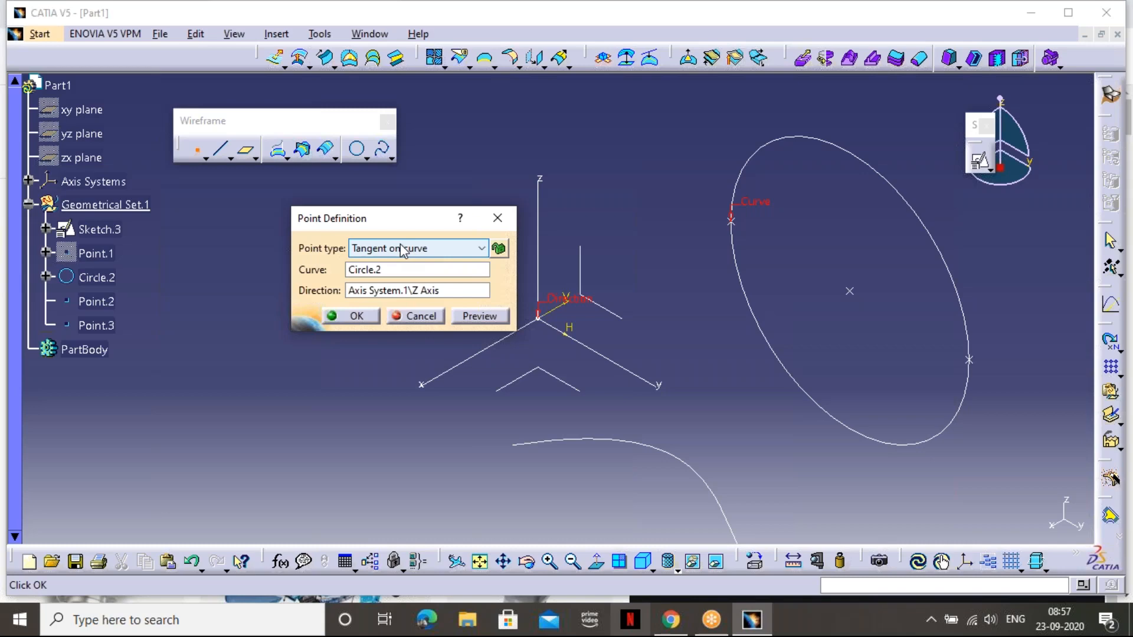
pyautogui.click(402, 249)
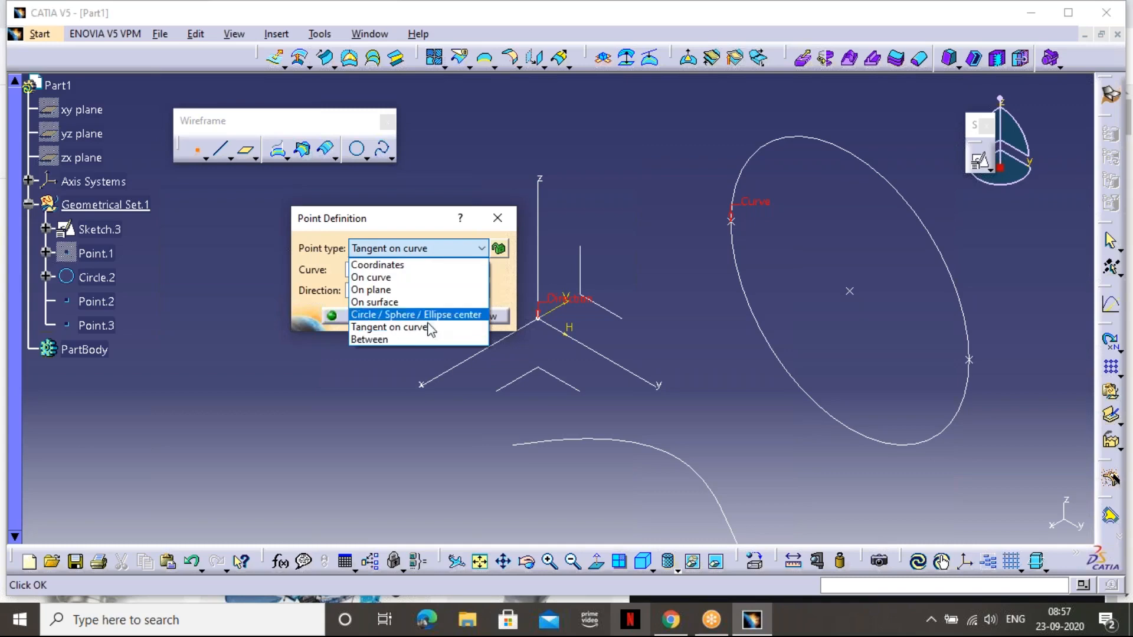
pyautogui.click(497, 217)
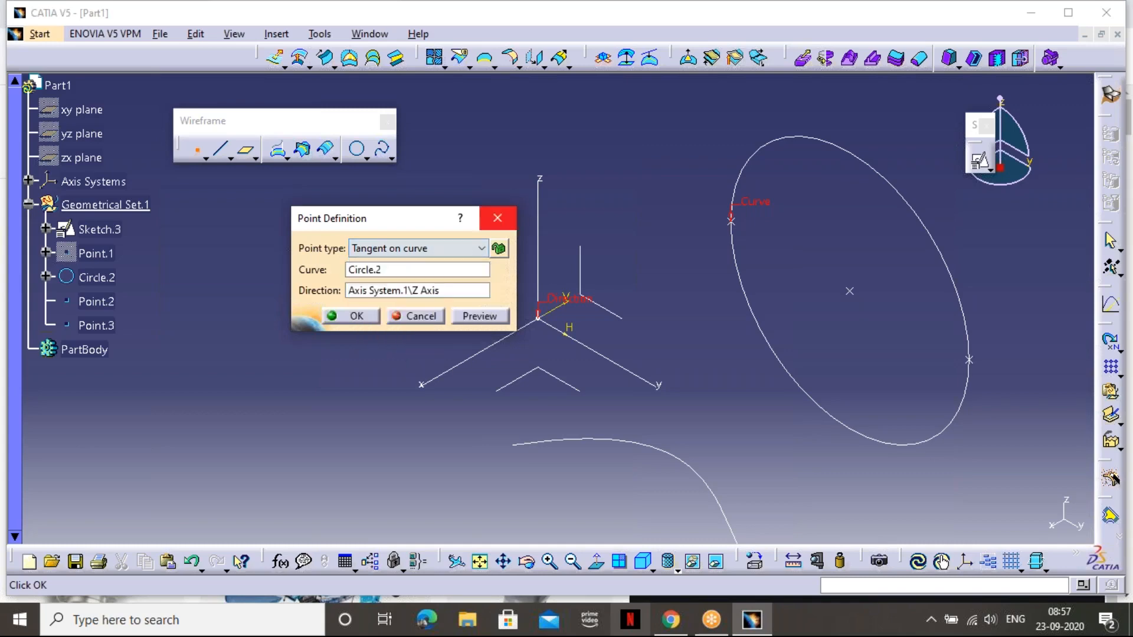
pyautogui.click(498, 218)
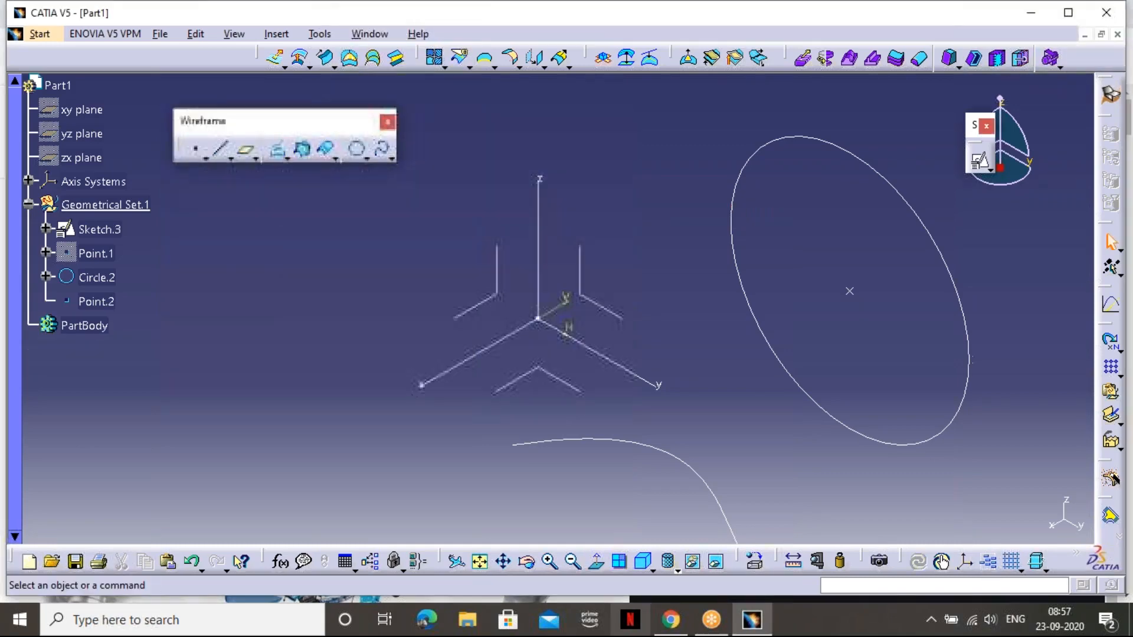
# Create a Coordinates point at X 200 mm, Y 0 mm, Z 0 mm relative to the axis system's origin
pyautogui.click(540, 320)
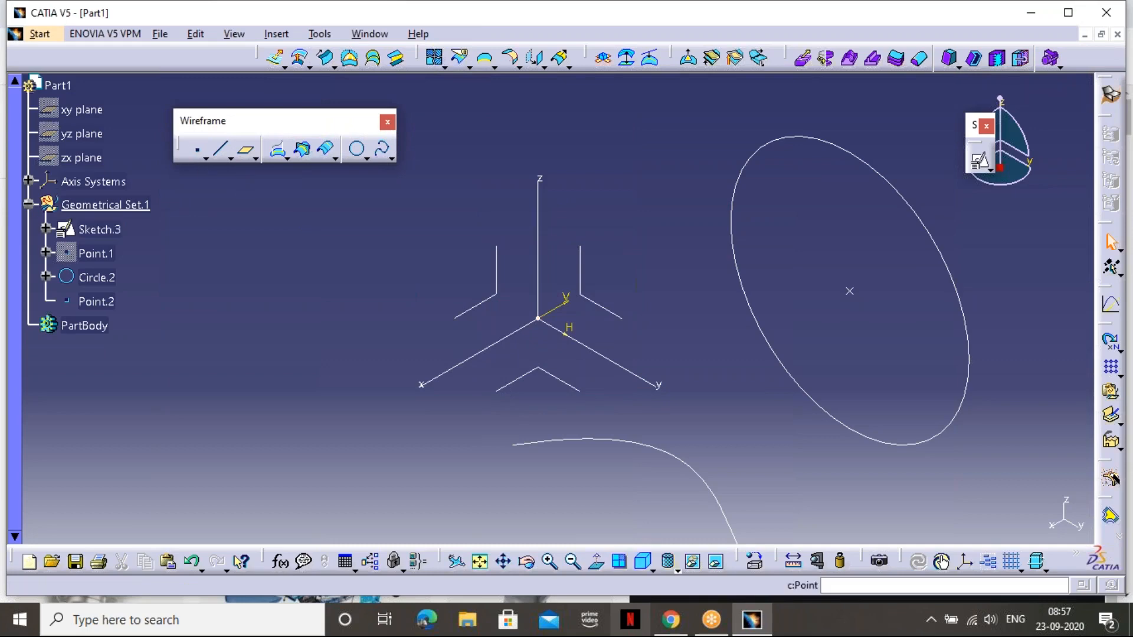
pyautogui.click(196, 149)
pyautogui.click(392, 246)
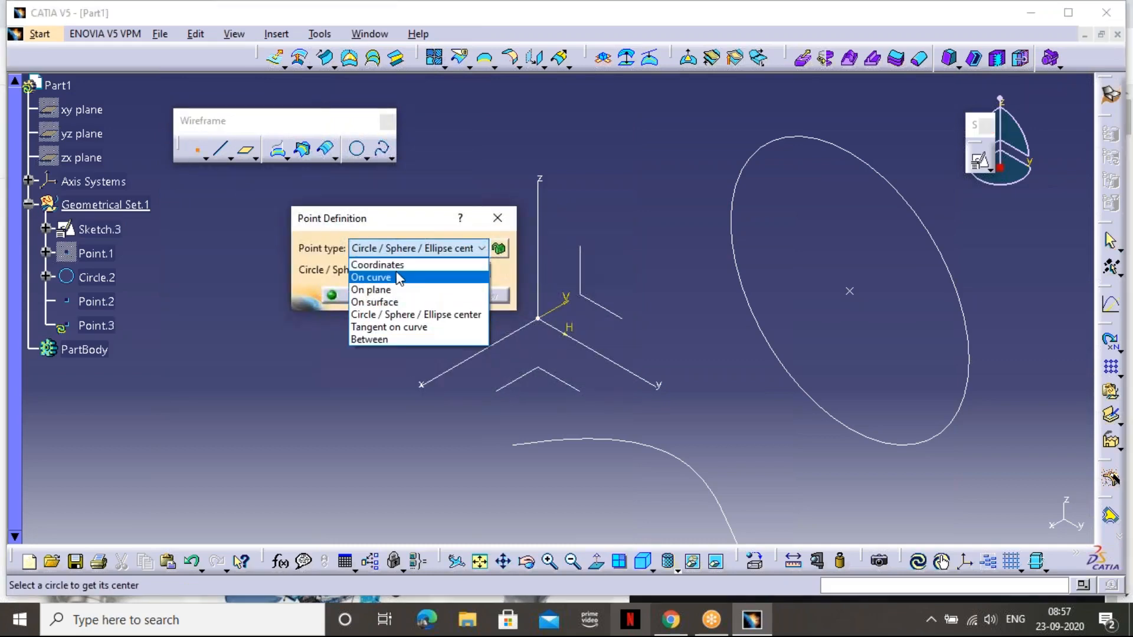
pyautogui.click(398, 267)
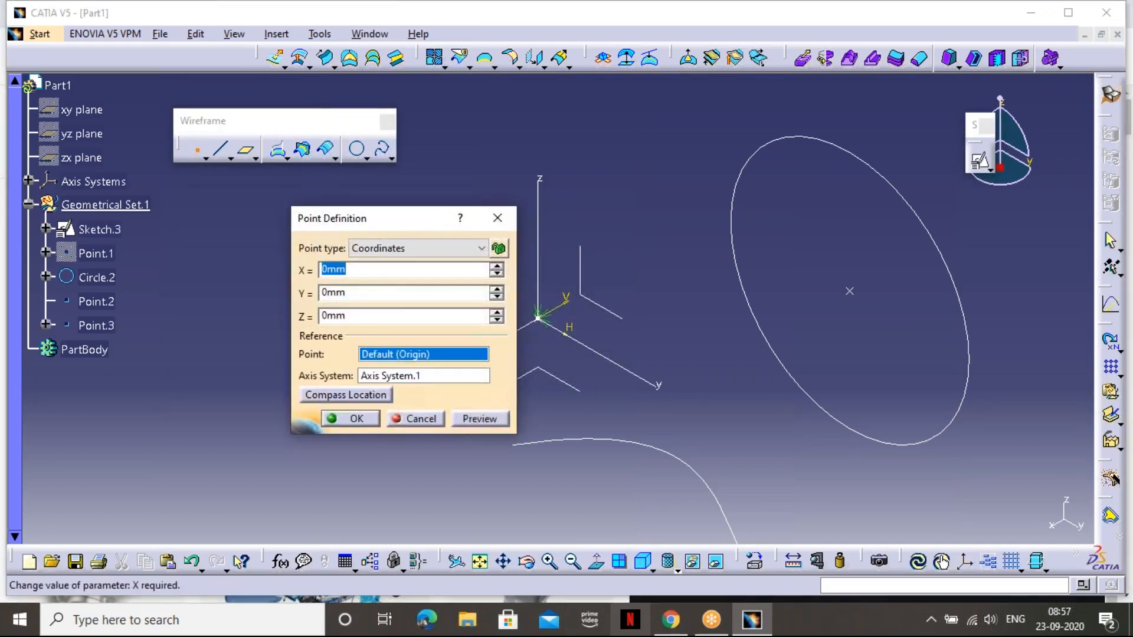
pyautogui.write('200')
pyautogui.click(475, 419)
pyautogui.click(348, 422)
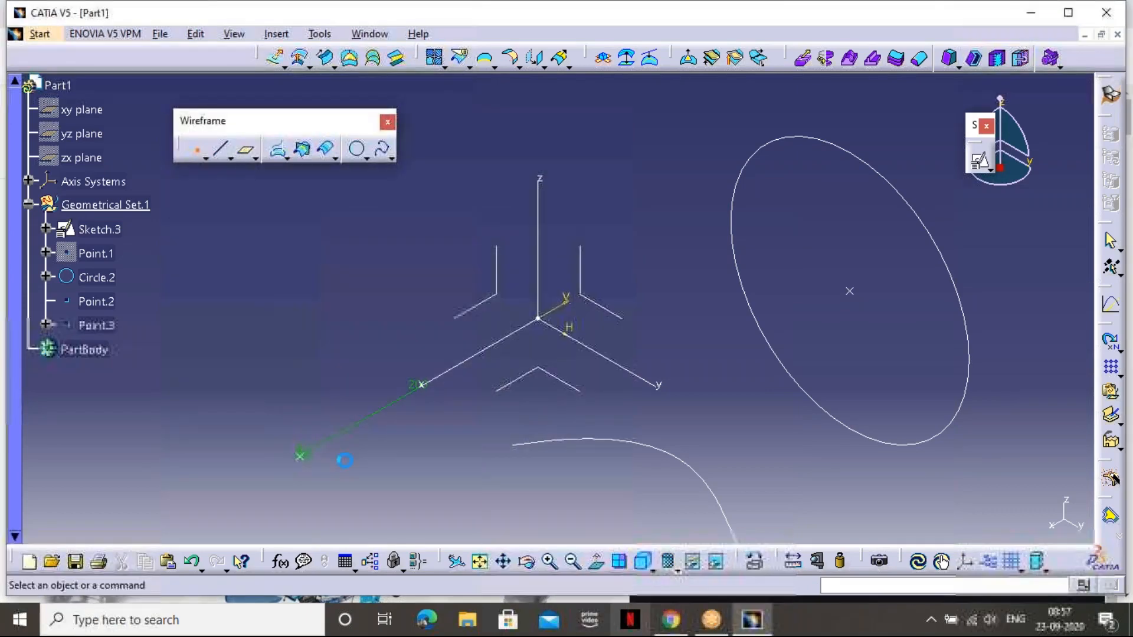
pyautogui.click(300, 458)
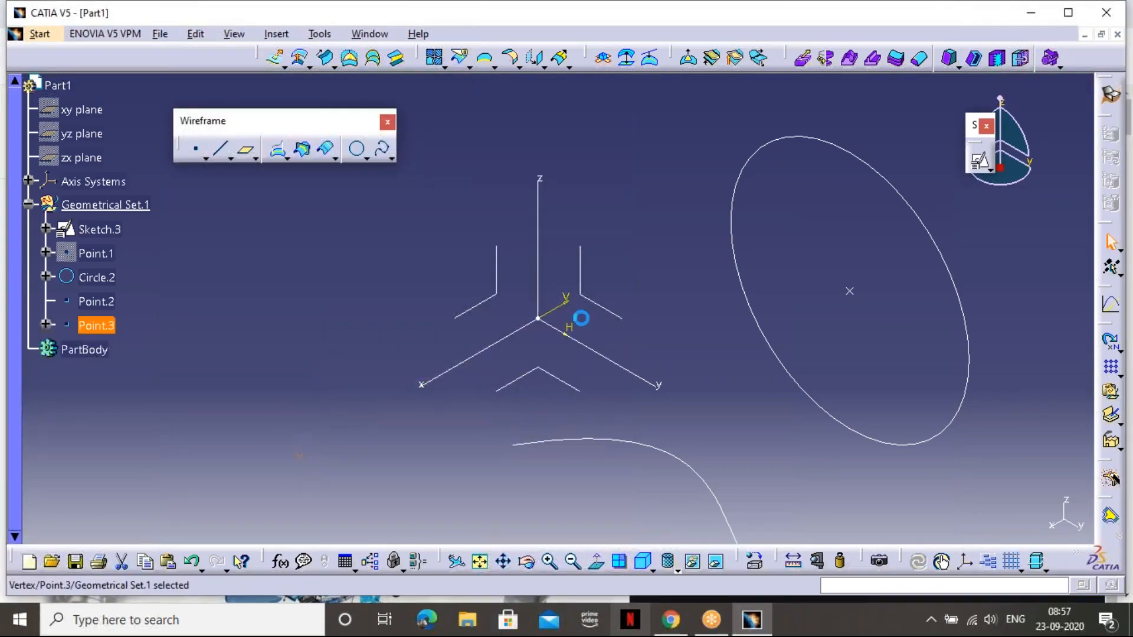
pyautogui.click(539, 320)
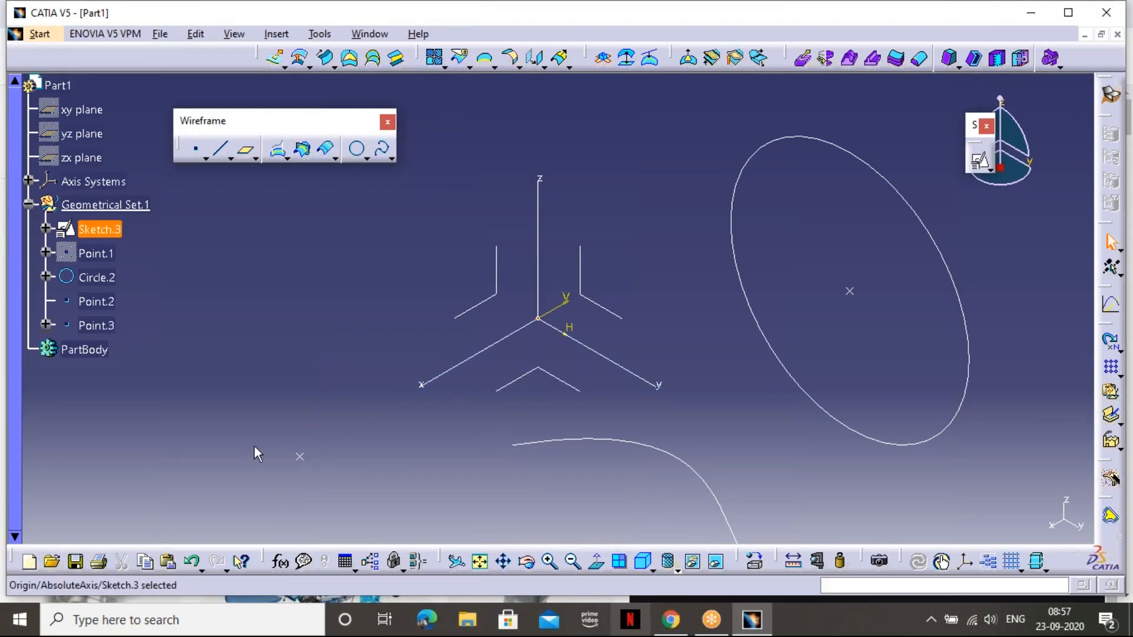
pyautogui.click(301, 458)
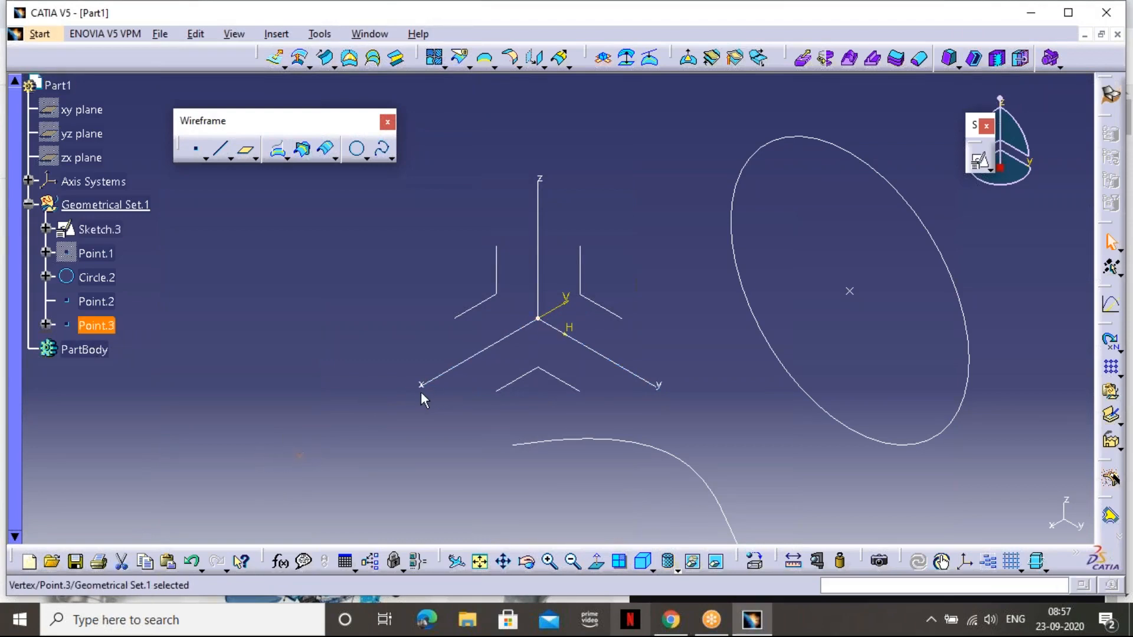
pyautogui.click(366, 341)
# Define a new Between point with the origin as its first point and the X-axis coordinate point as its second
pyautogui.click(196, 148)
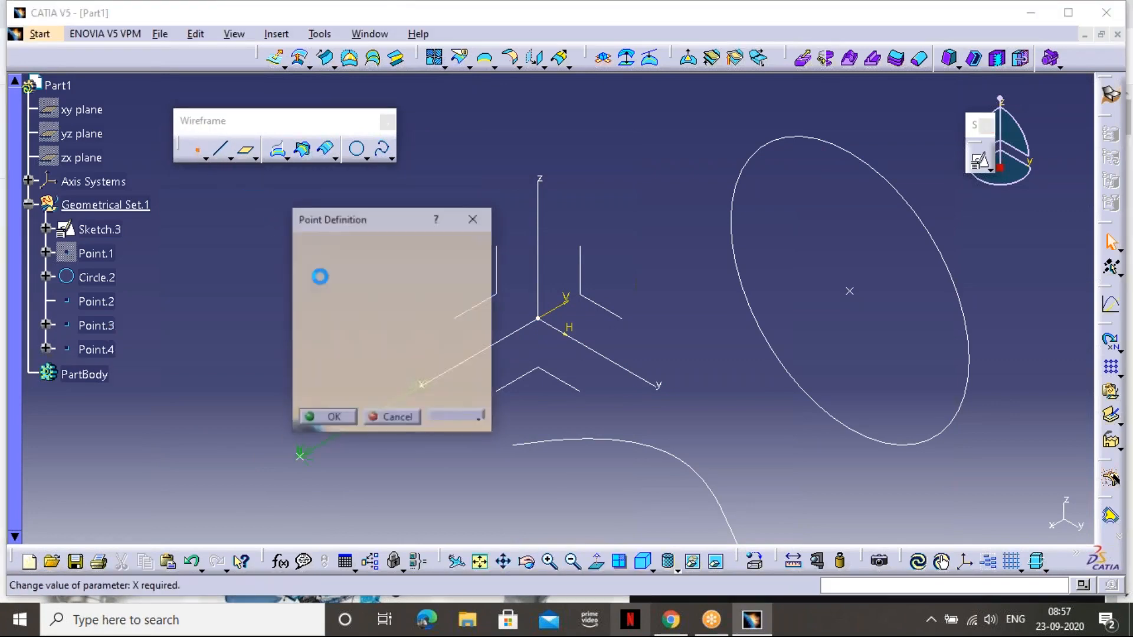
pyautogui.click(413, 255)
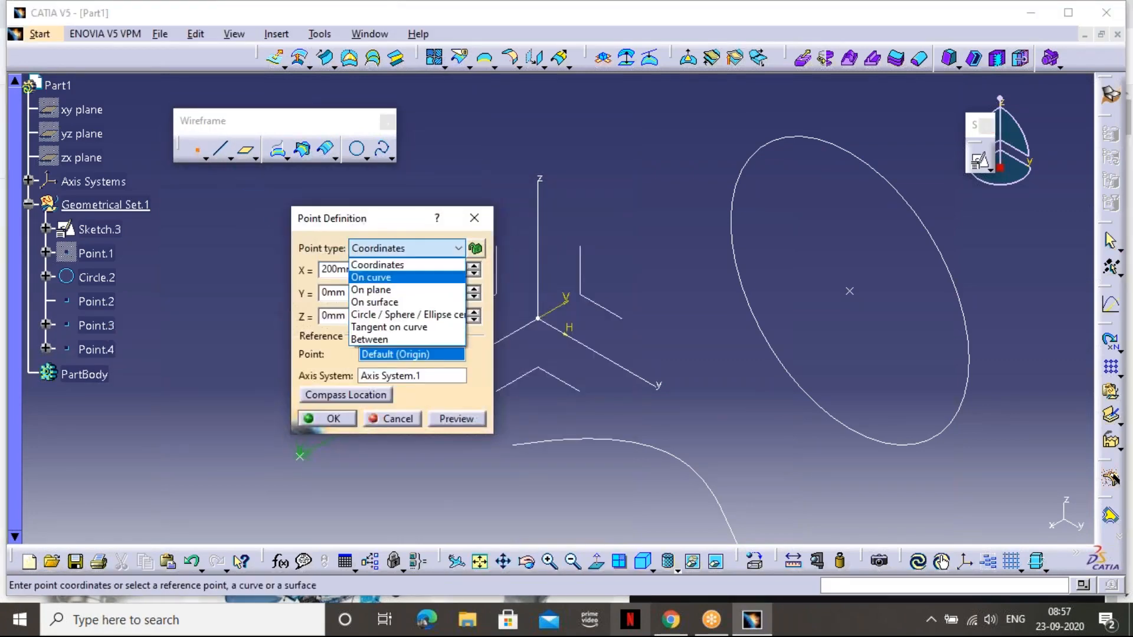
pyautogui.click(390, 327)
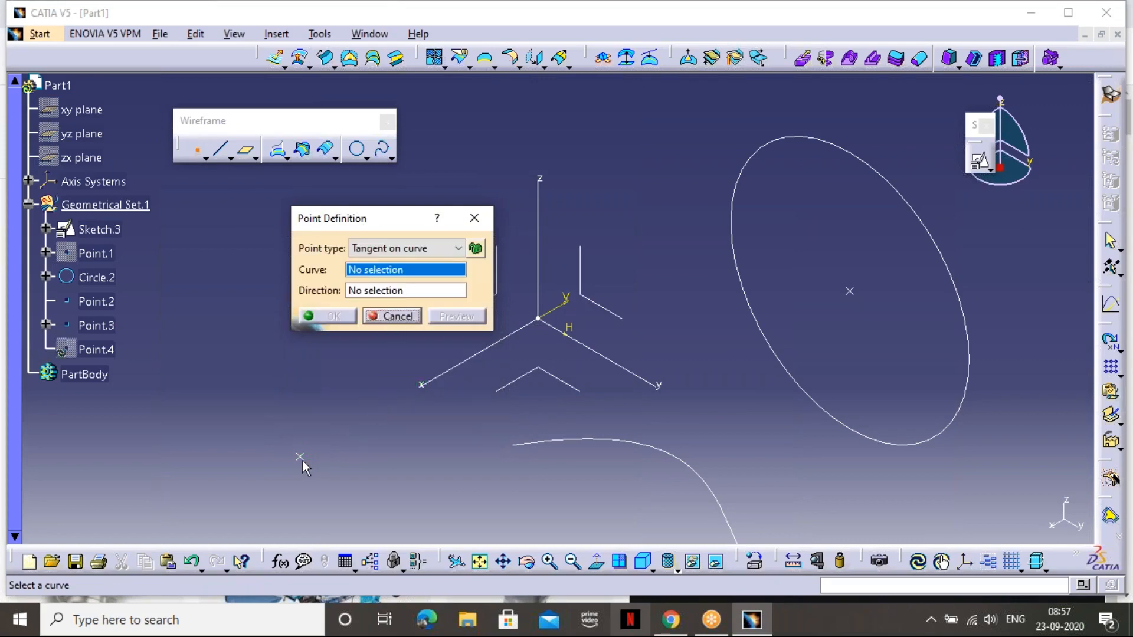
pyautogui.click(384, 251)
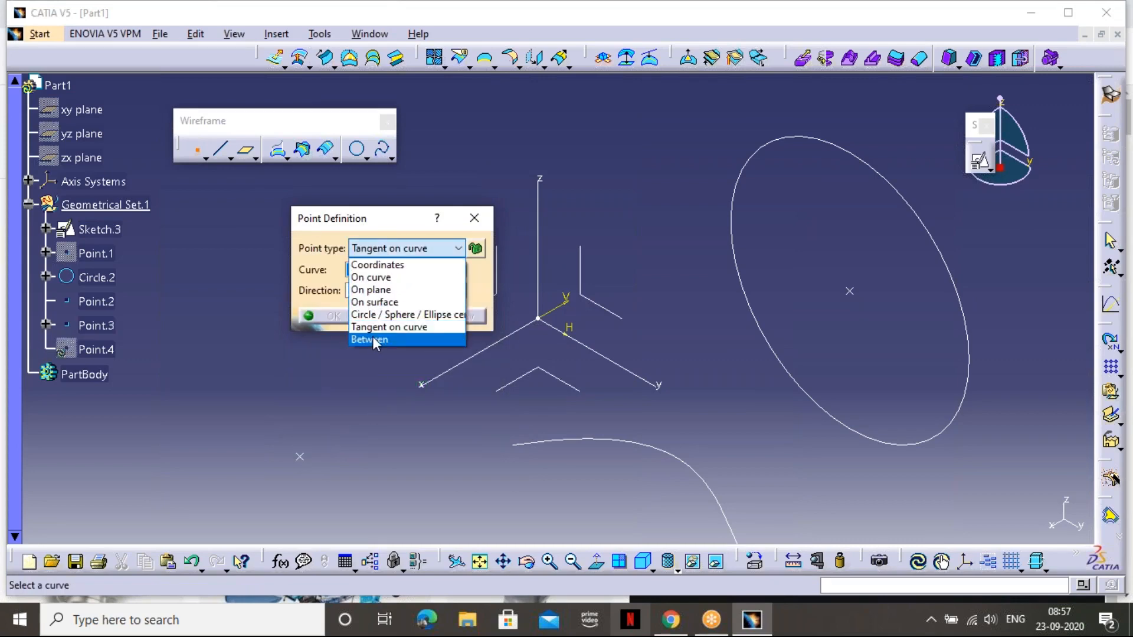
pyautogui.click(371, 340)
pyautogui.moveTo(493, 424); pyautogui.dragTo(604, 429, button='middle')
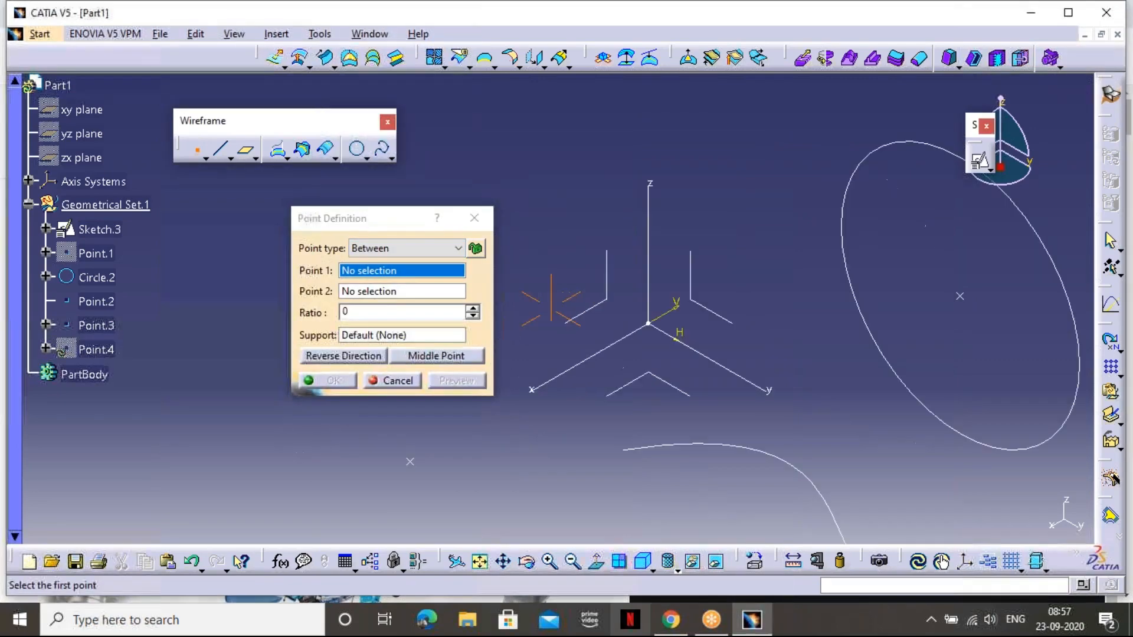
pyautogui.click(652, 325)
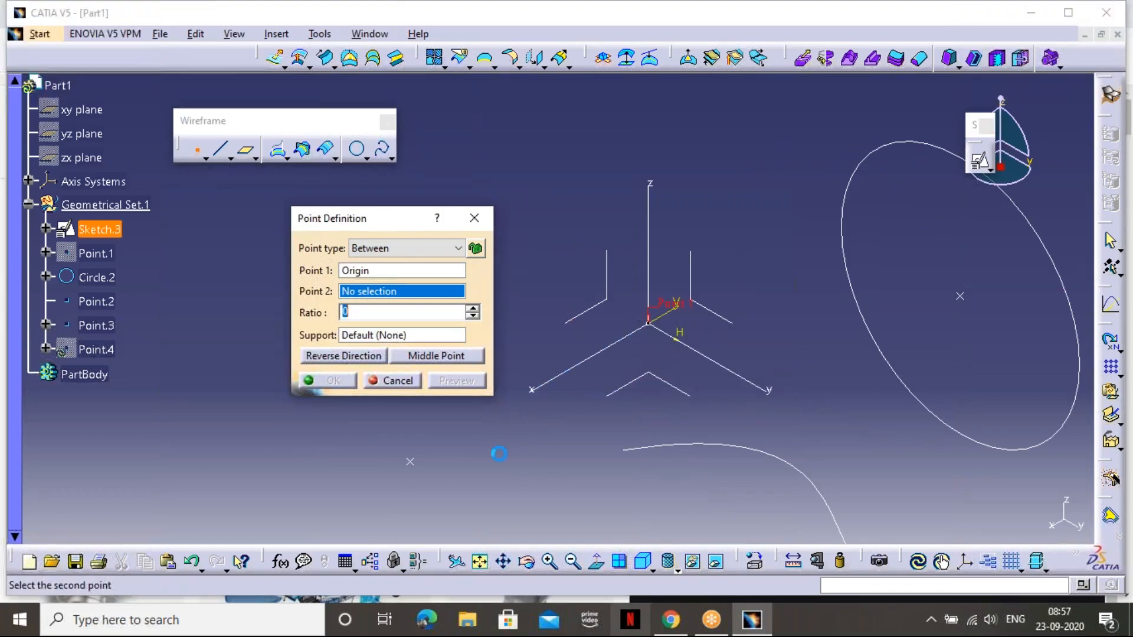
pyautogui.click(415, 463)
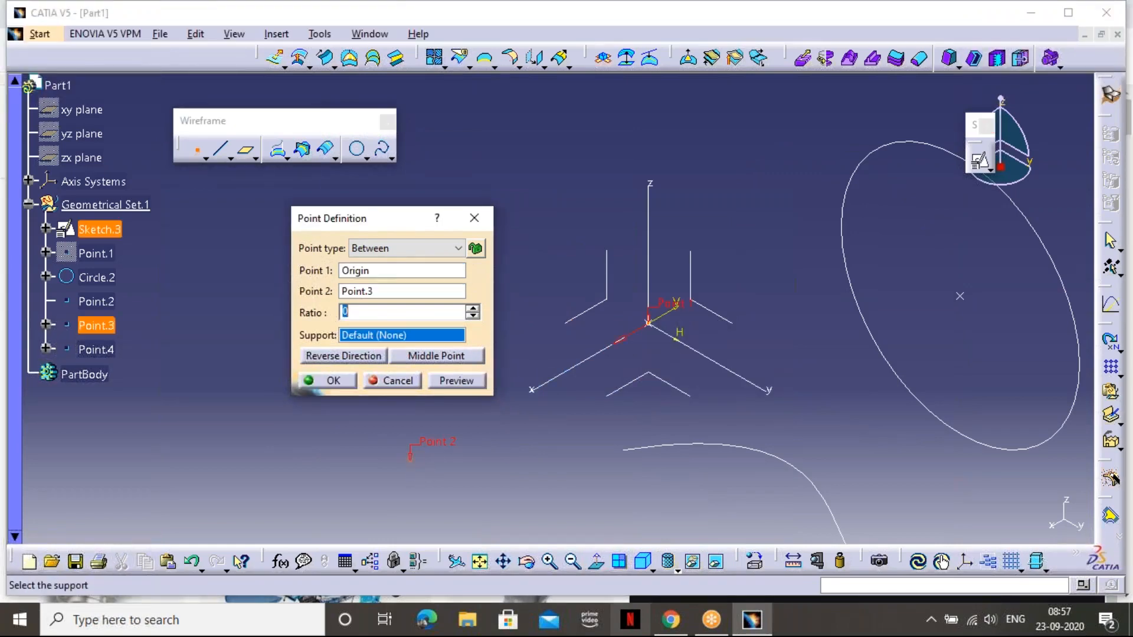
# Set the Between point's ratio to 0.5 and preview its position
pyautogui.write('0.')
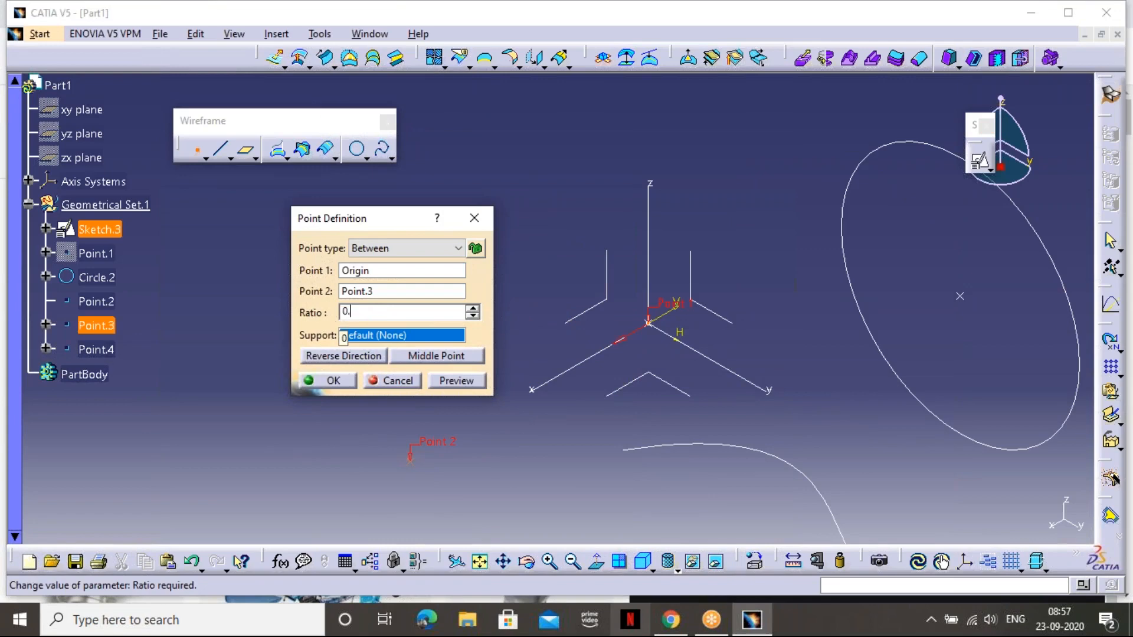
pyautogui.write('5')
pyautogui.press('Tab')
pyautogui.click(474, 384)
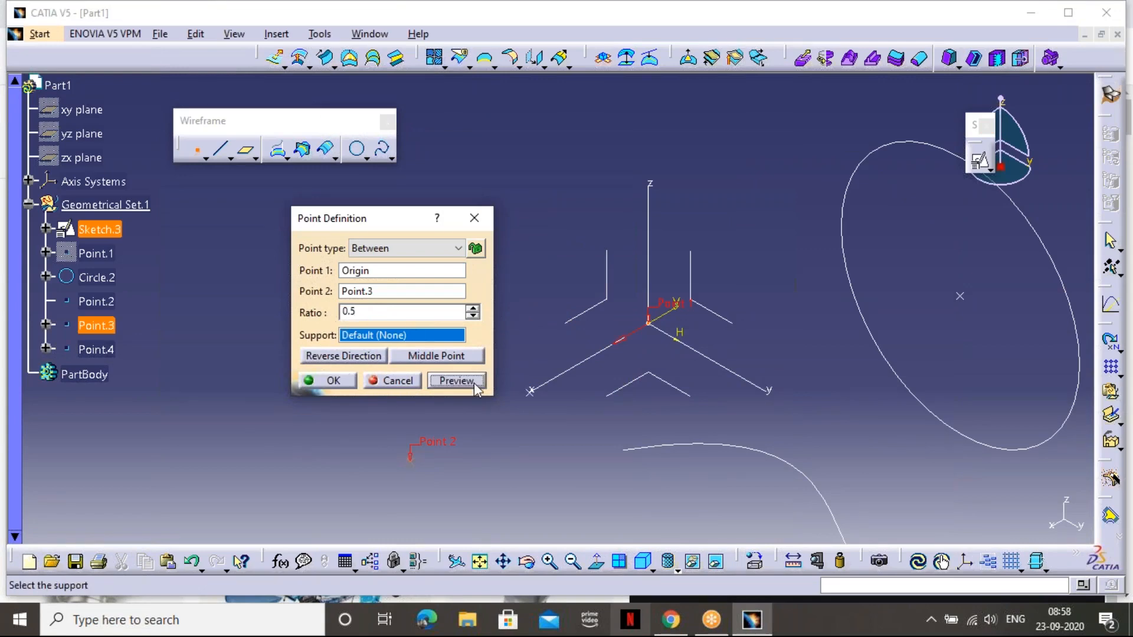
pyautogui.moveTo(561, 434); pyautogui.dragTo(813, 281, button='middle')
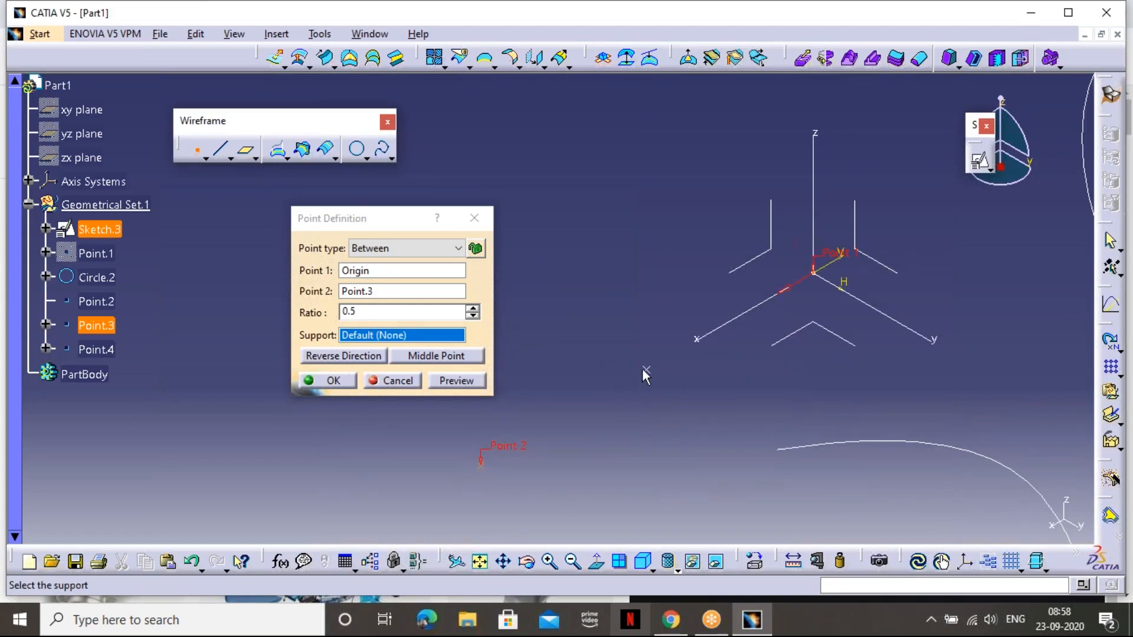
# Try ratios of 0.8 and 0.2 for the Between point, previewing its position along the origin-to-X-point span
pyautogui.click(388, 313)
pyautogui.press('BackSpace')
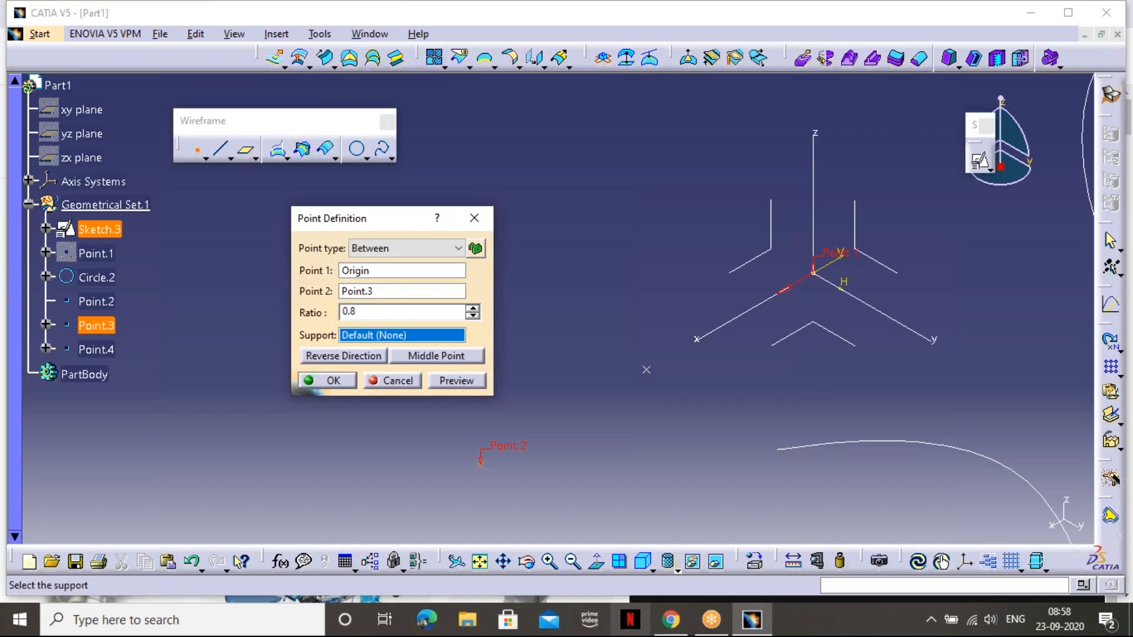
pyautogui.click(465, 383)
pyautogui.click(411, 313)
pyautogui.doubleClick(412, 313)
pyautogui.write('0.')
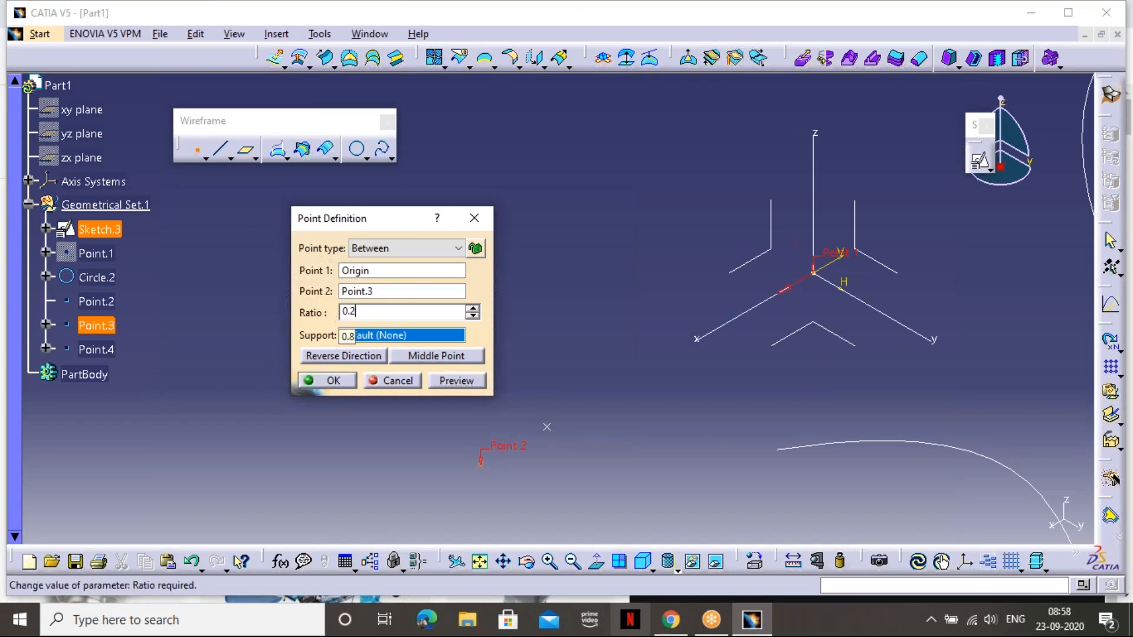
pyautogui.press('Tab')
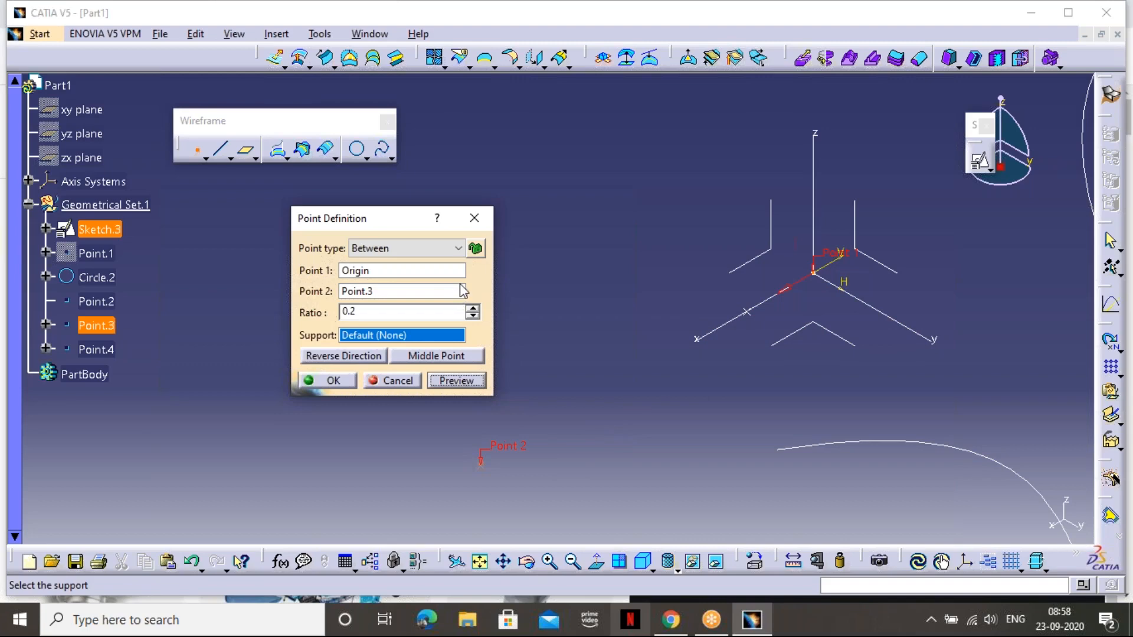
# Try the Coordinates type for the point, review the other point types, and abandon the point definition
pyautogui.click(438, 263)
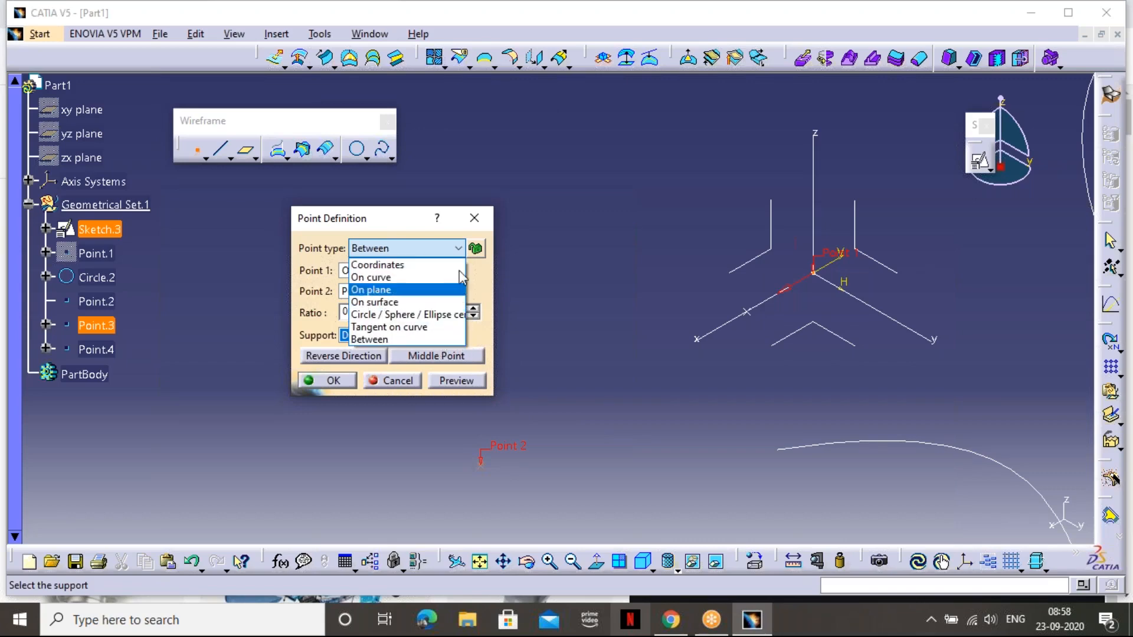
pyautogui.click(460, 250)
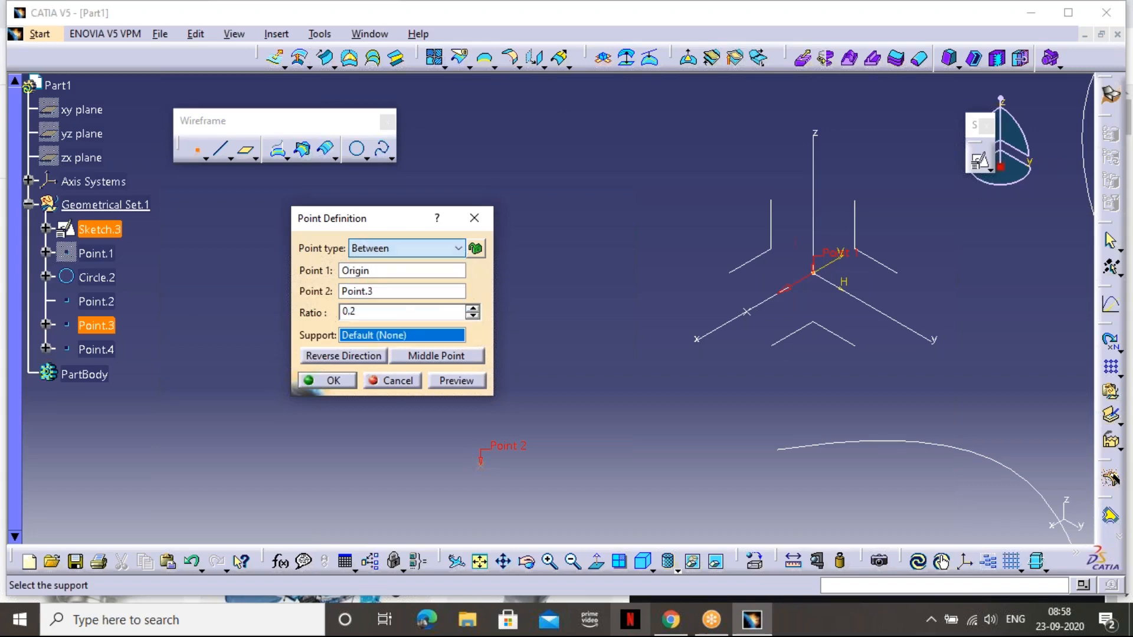
pyautogui.click(460, 250)
pyautogui.click(378, 260)
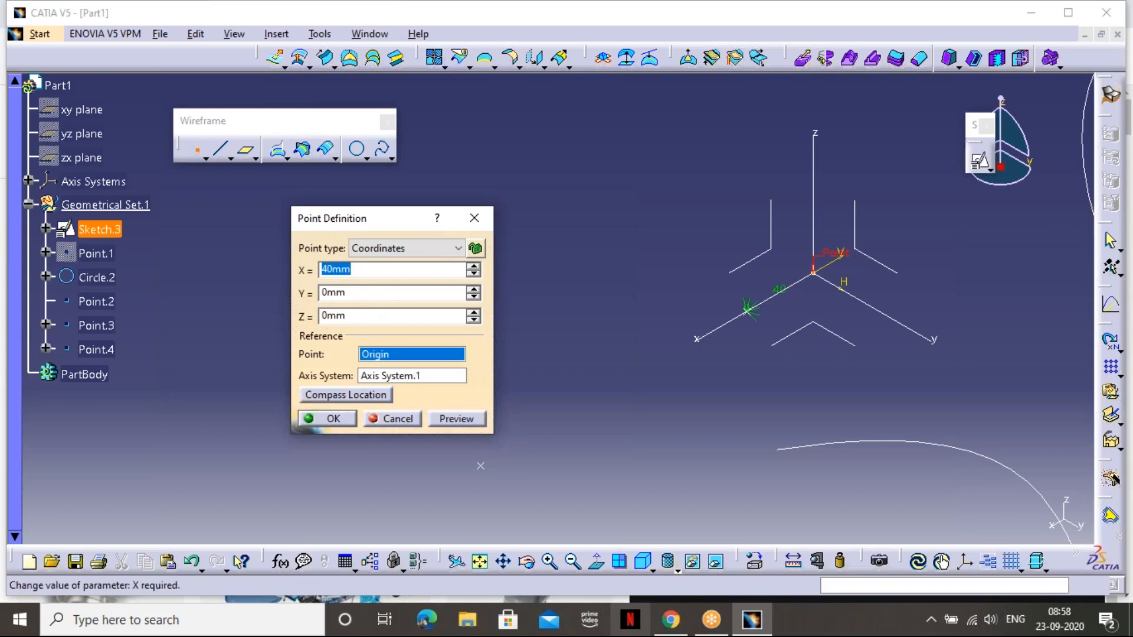
pyautogui.click(438, 254)
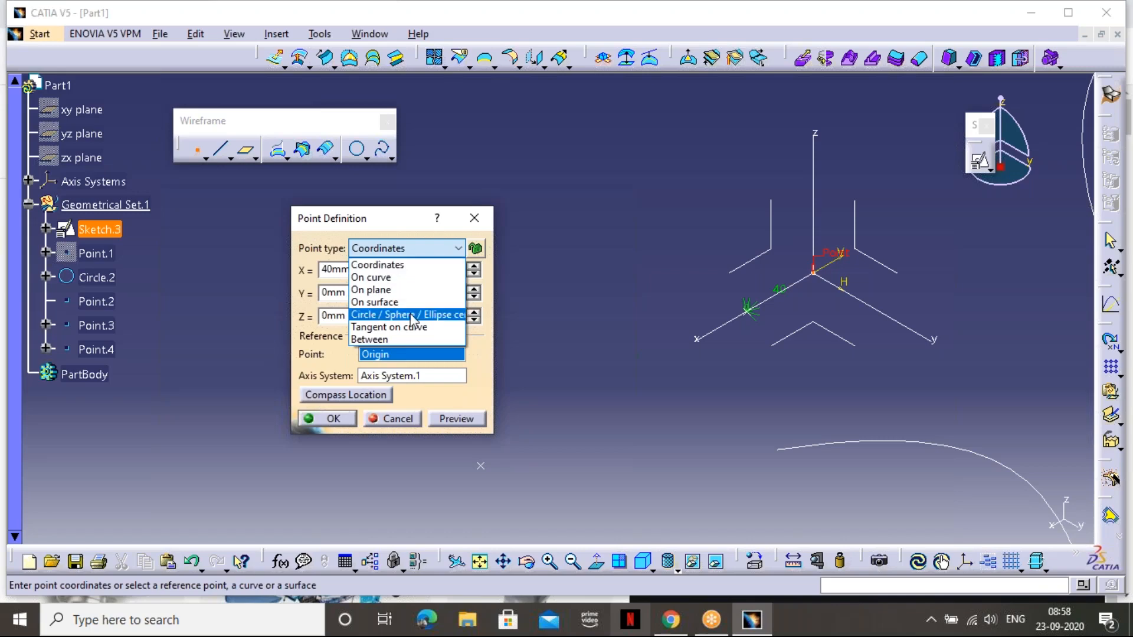
pyautogui.click(454, 249)
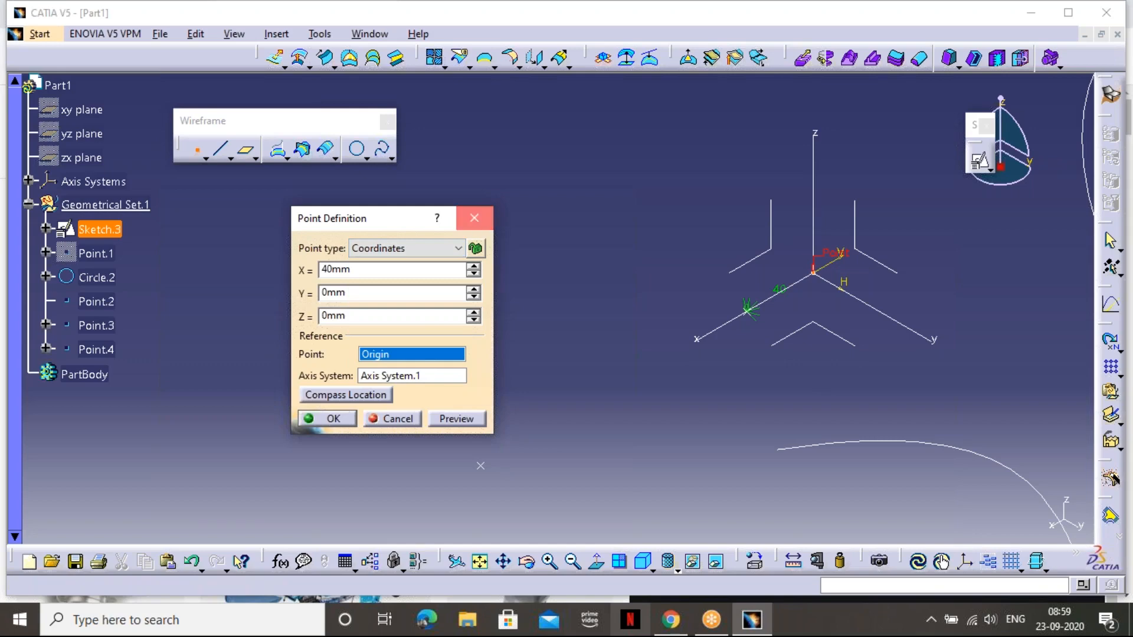
pyautogui.click(474, 218)
pyautogui.click(206, 158)
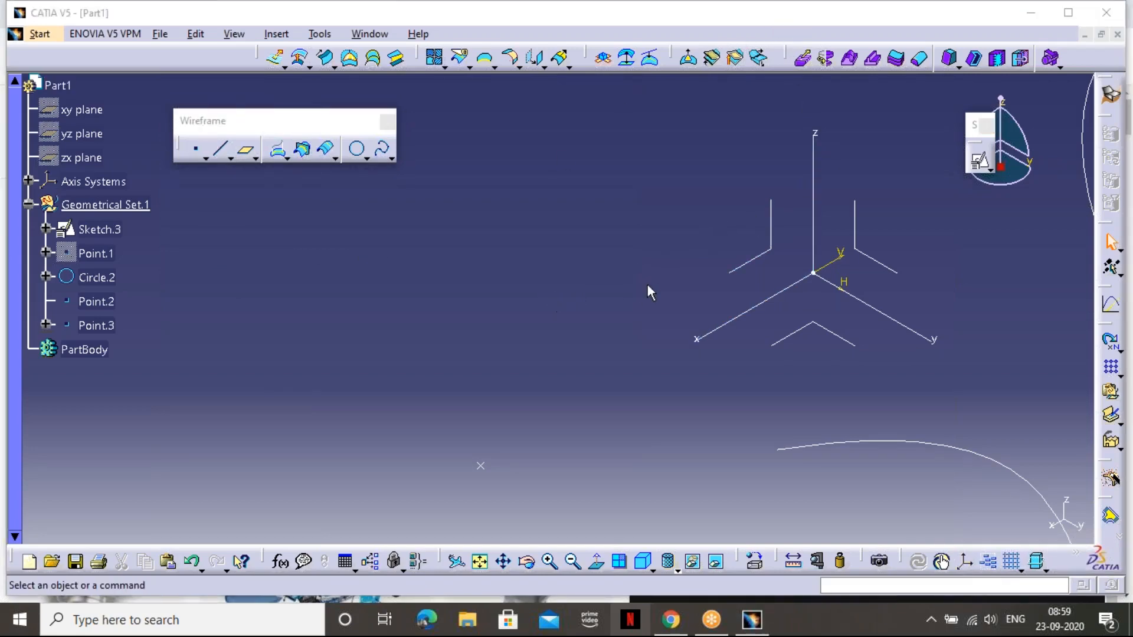
pyautogui.moveTo(586, 278); pyautogui.dragTo(467, 271, button='middle')
pyautogui.moveTo(731, 312); pyautogui.dragTo(601, 301, button='middle')
pyautogui.moveTo(674, 331); pyautogui.dragTo(652, 354, button='middle')
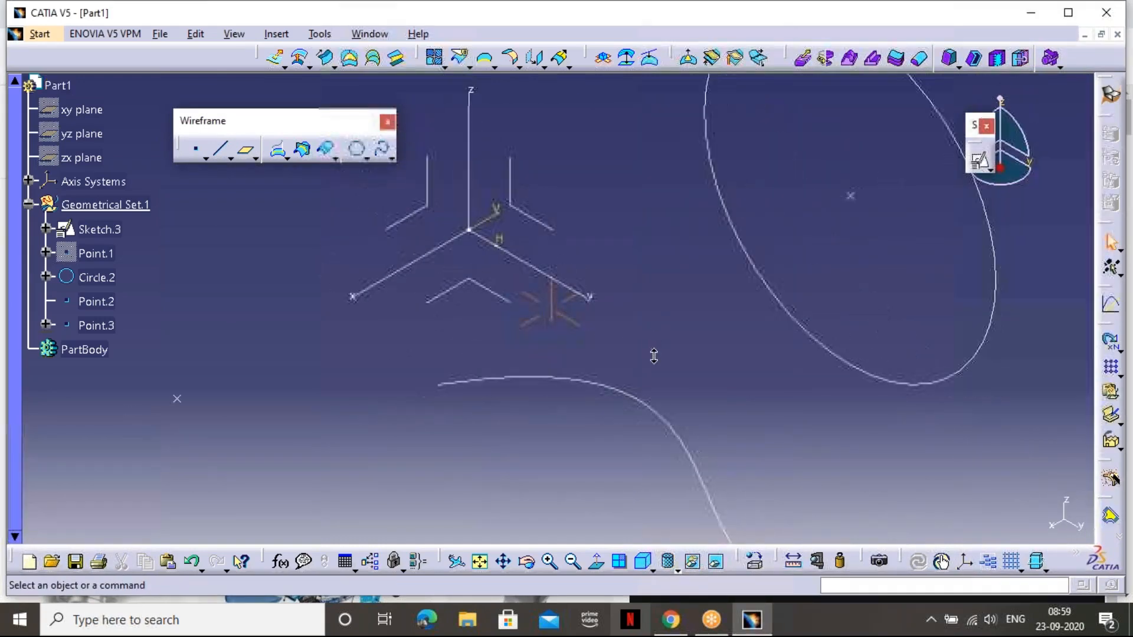
pyautogui.moveTo(726, 409); pyautogui.dragTo(653, 394, button='middle')
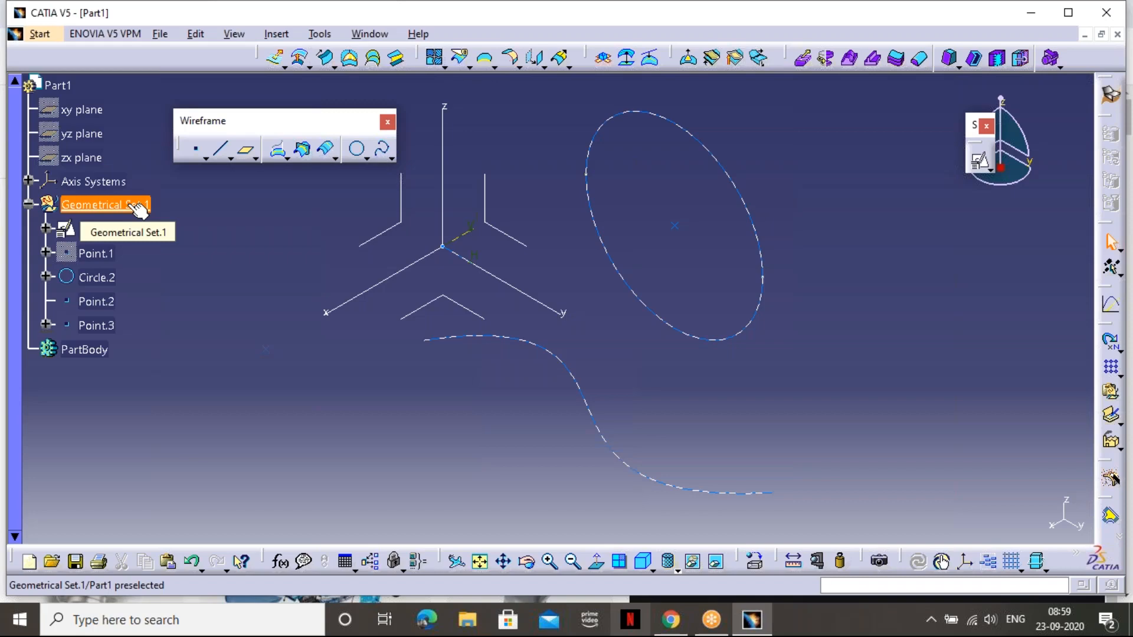
pyautogui.click(511, 340)
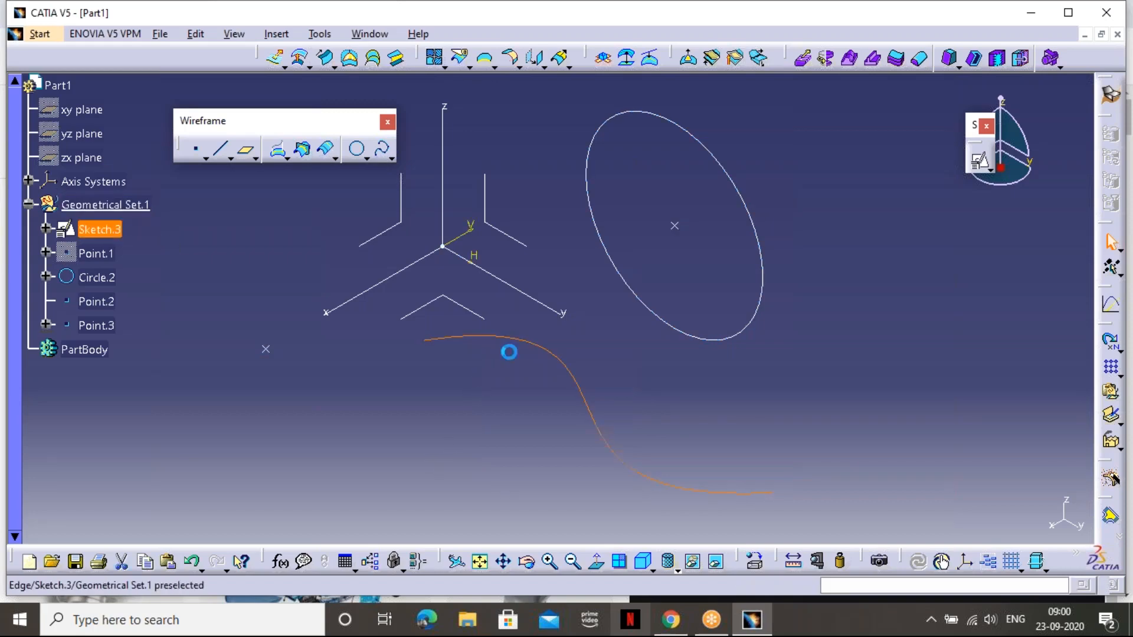
pyautogui.click(473, 412)
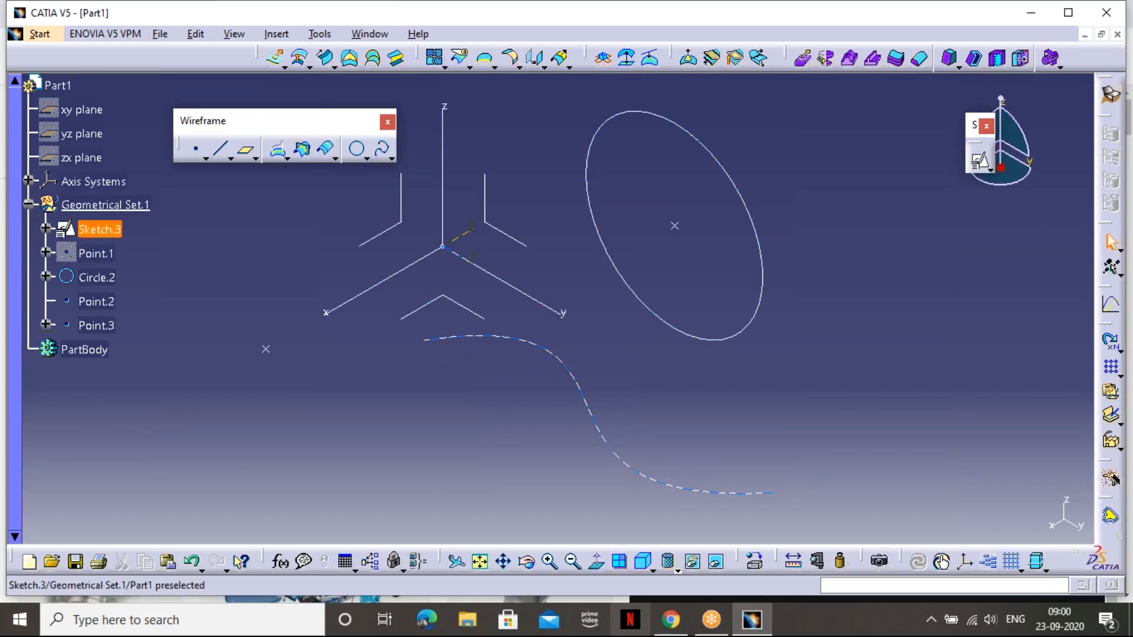
pyautogui.click(115, 232)
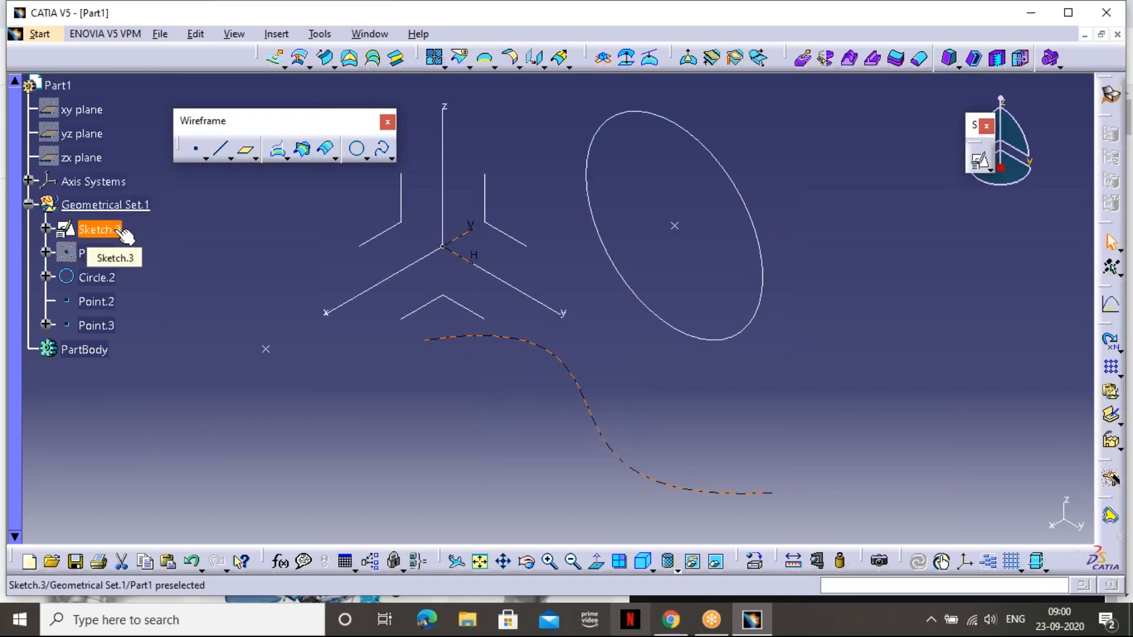
pyautogui.click(491, 392)
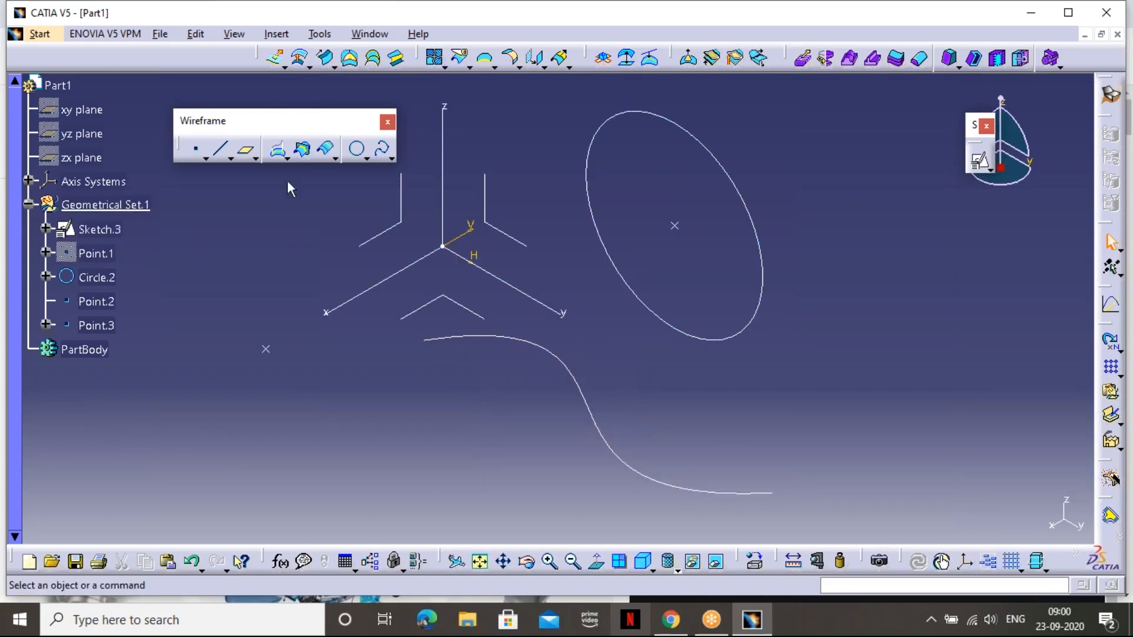
# Insert a new geometrical set named Surface with Part1 as its father
pyautogui.click(279, 35)
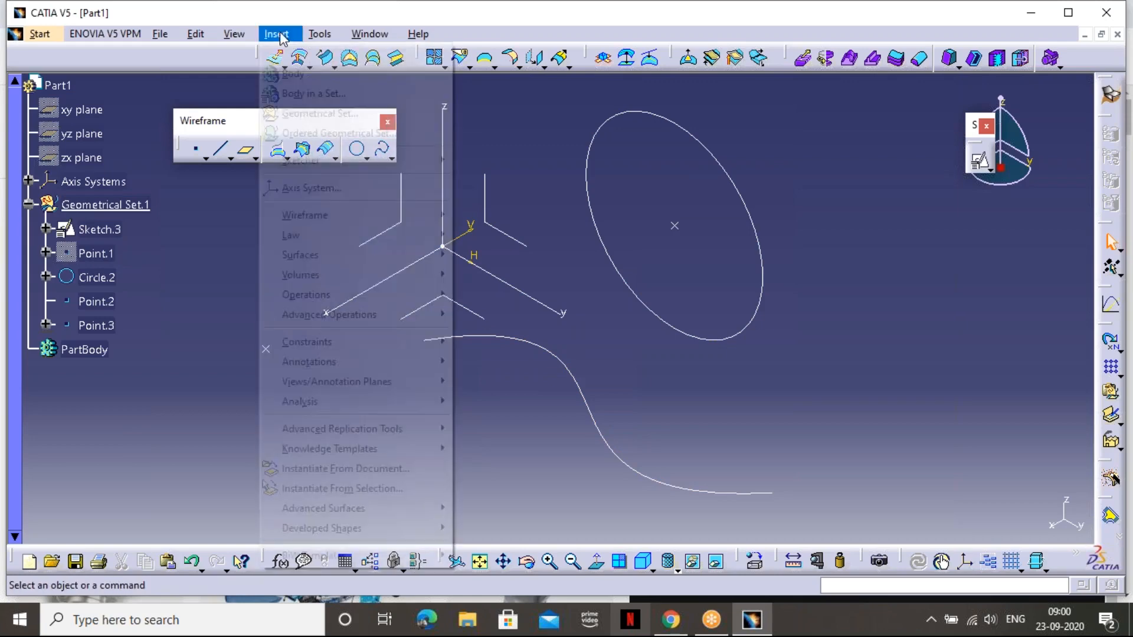
pyautogui.click(319, 112)
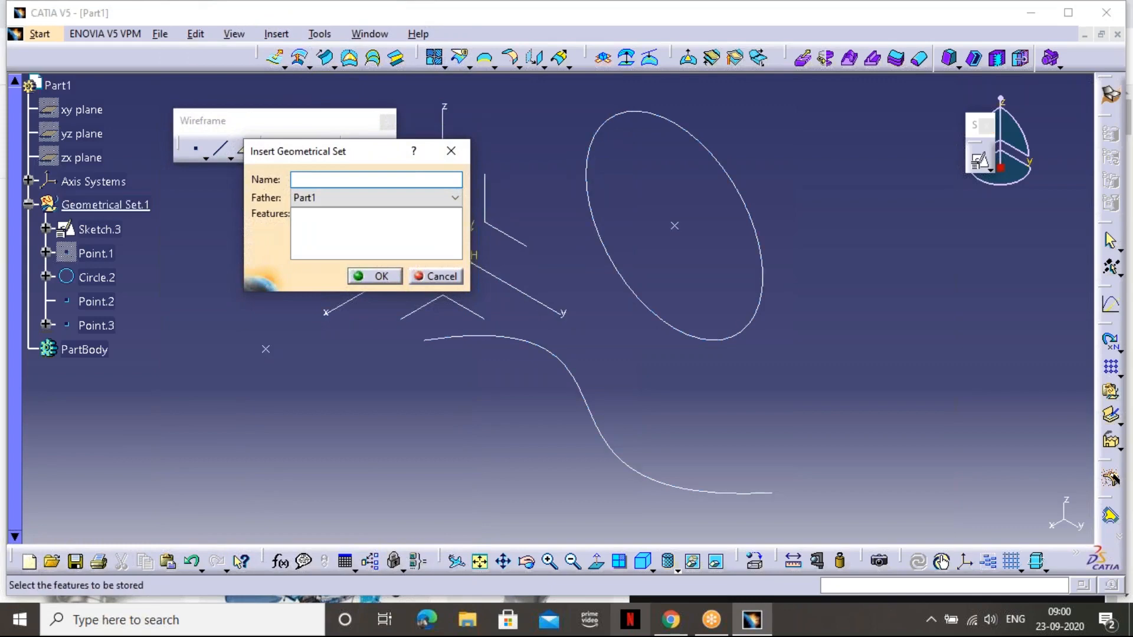
pyautogui.click(69, 85)
pyautogui.click(373, 276)
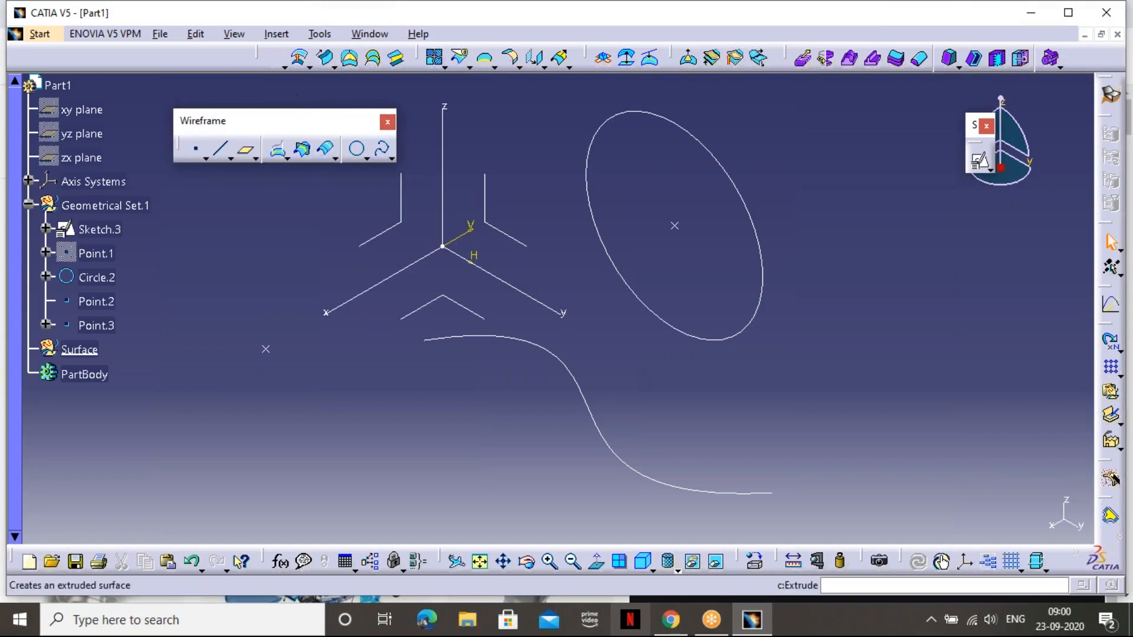
# Extrude the S-shaped sketch curve into a surface along the default sketch normal, increasing the Limit 1 dimension
pyautogui.click(276, 57)
pyautogui.click(518, 338)
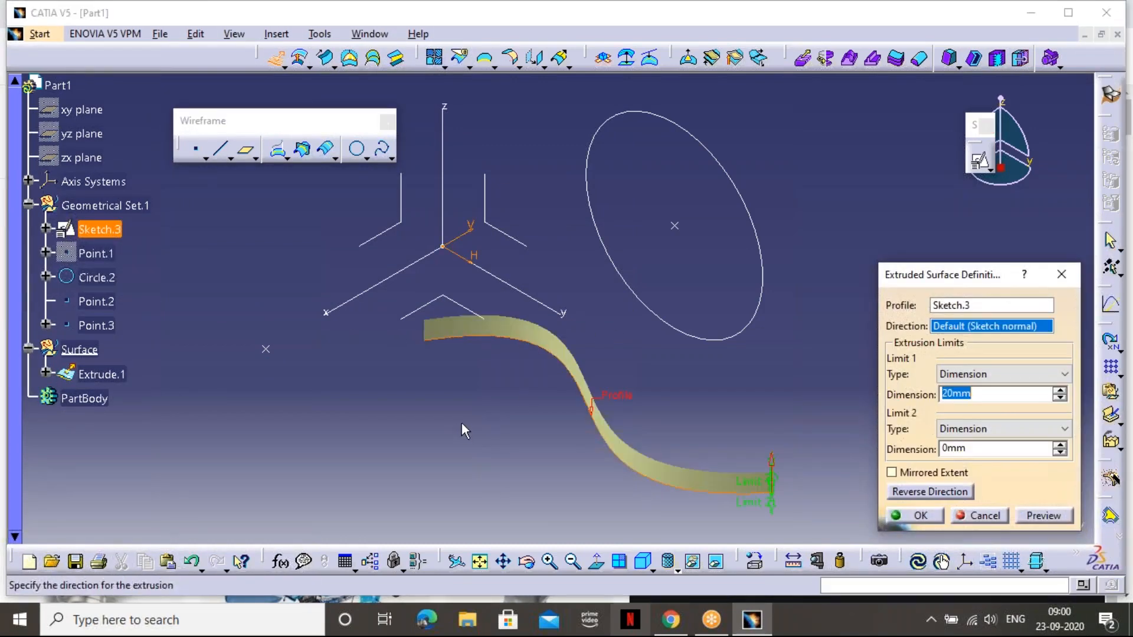
pyautogui.write('10')
pyautogui.click(908, 516)
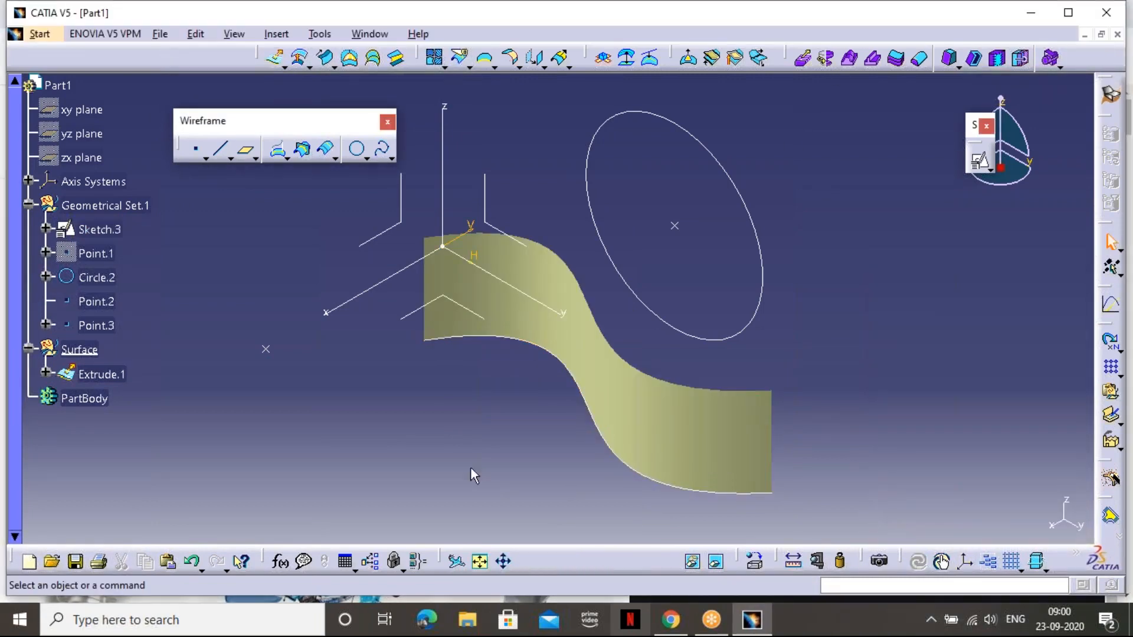
pyautogui.click(111, 229)
pyautogui.click(131, 205)
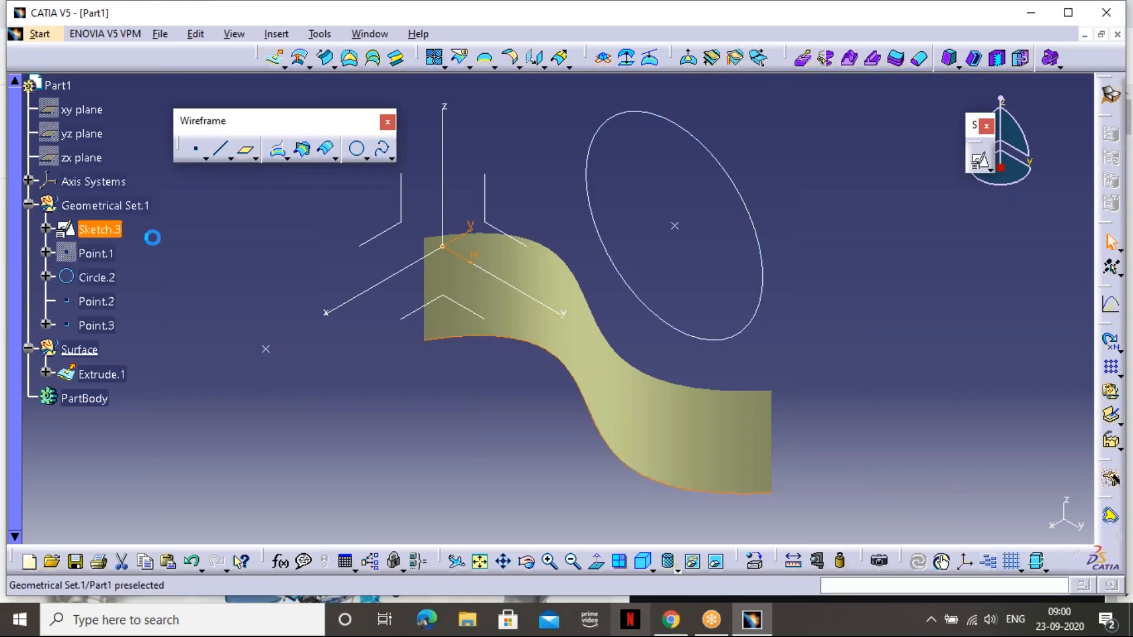
pyautogui.click(183, 306)
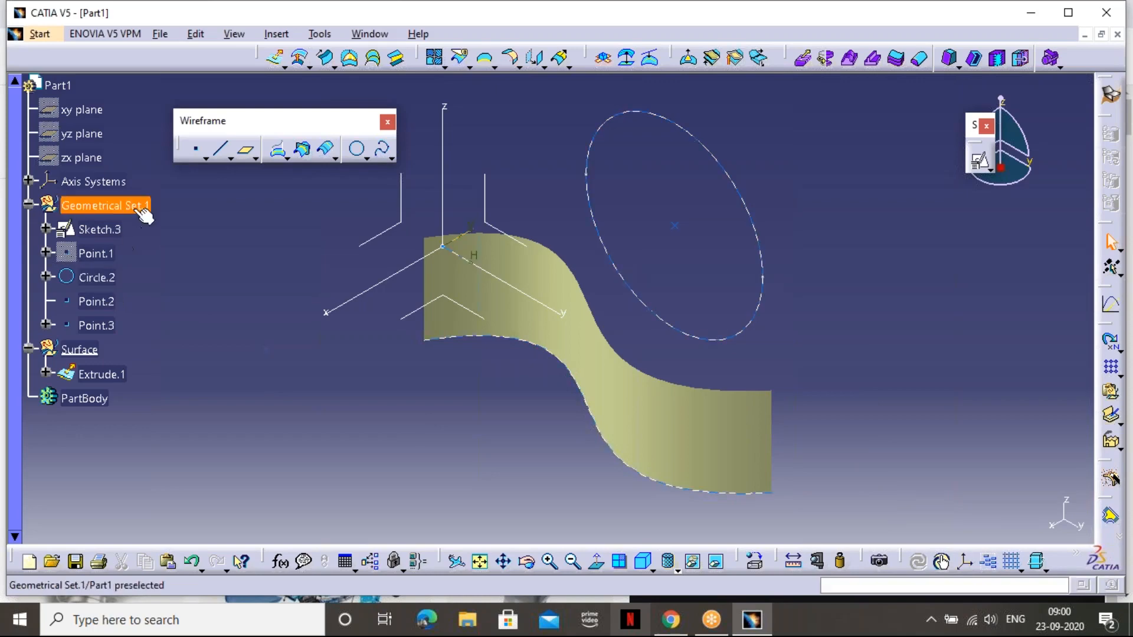
pyautogui.click(102, 374)
pyautogui.click(158, 396)
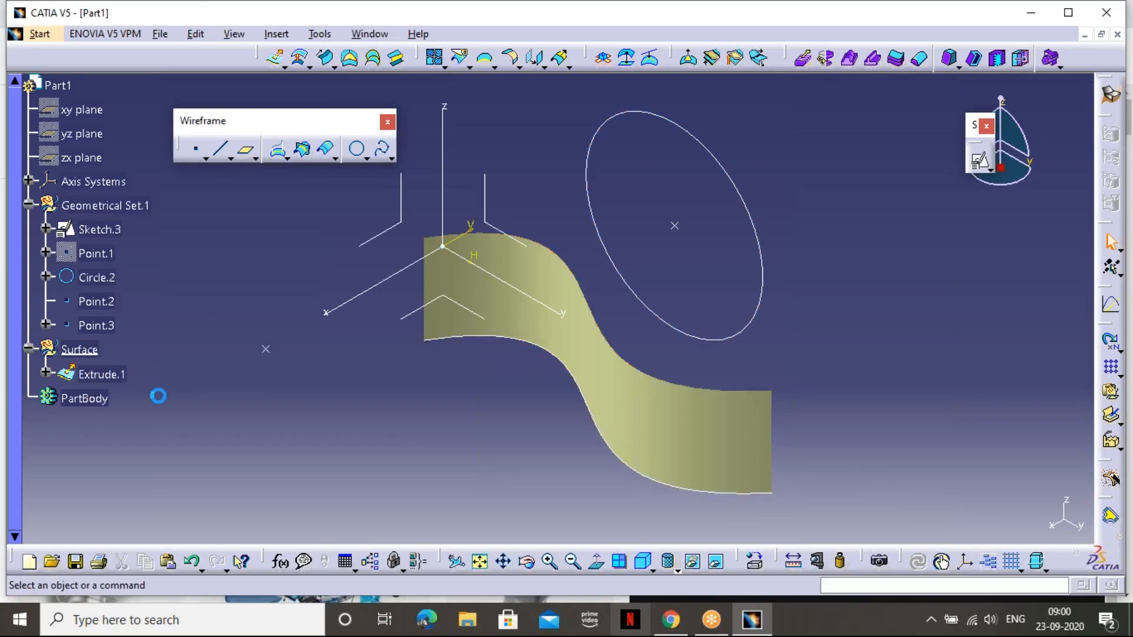
# Rename Geometrical Set.1 as Wireframe in its feature properties
pyautogui.click(132, 207)
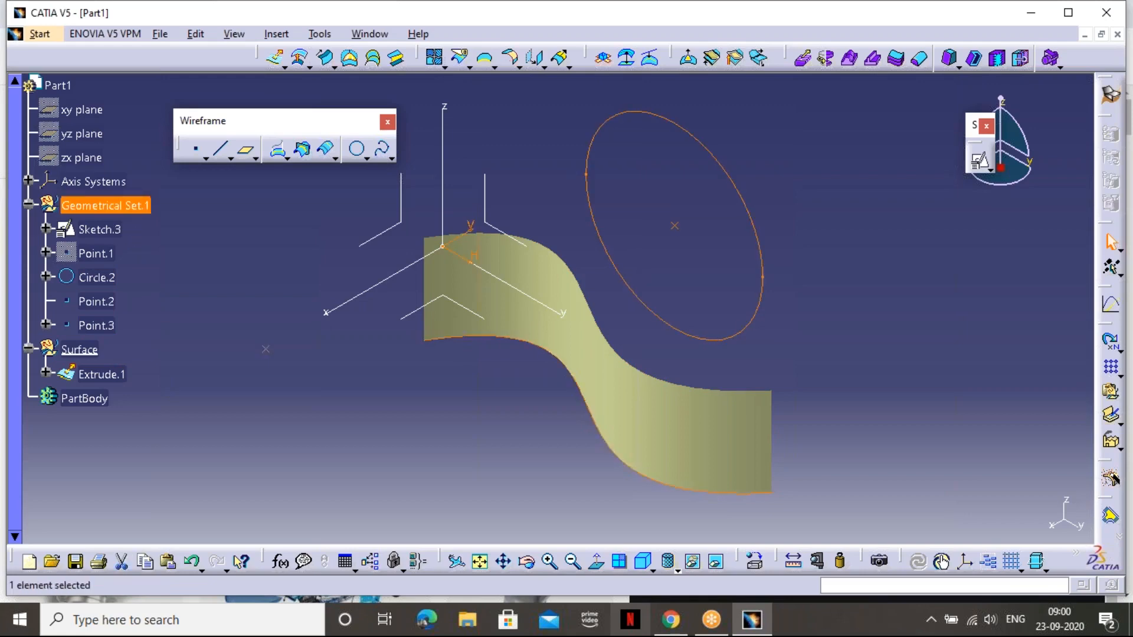
pyautogui.rightClick(132, 208)
pyautogui.click(236, 281)
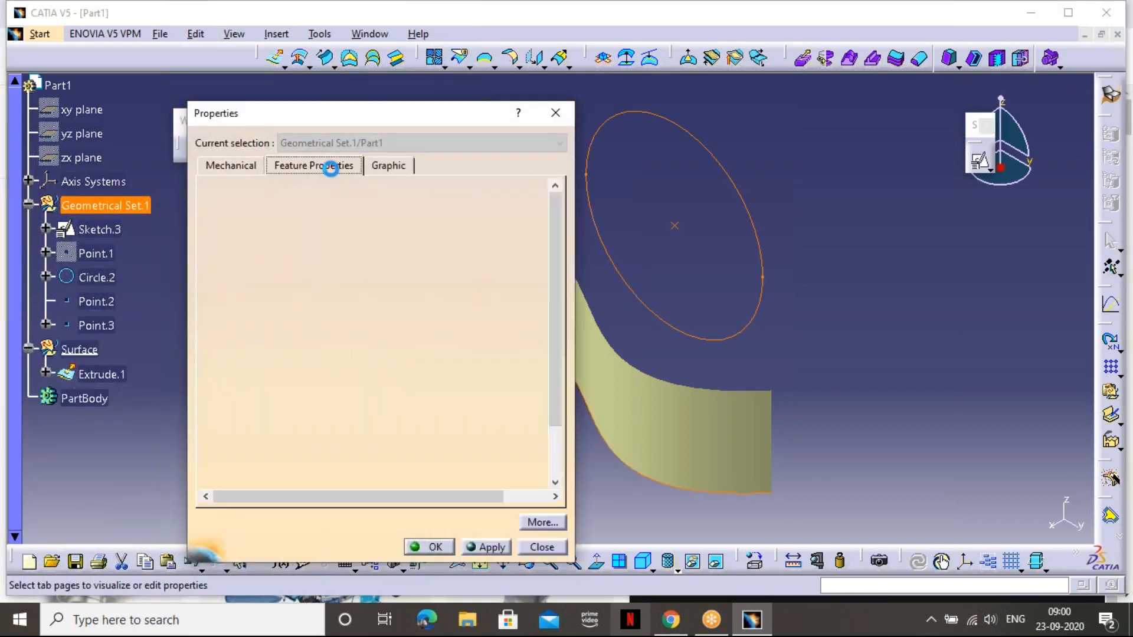
pyautogui.click(329, 165)
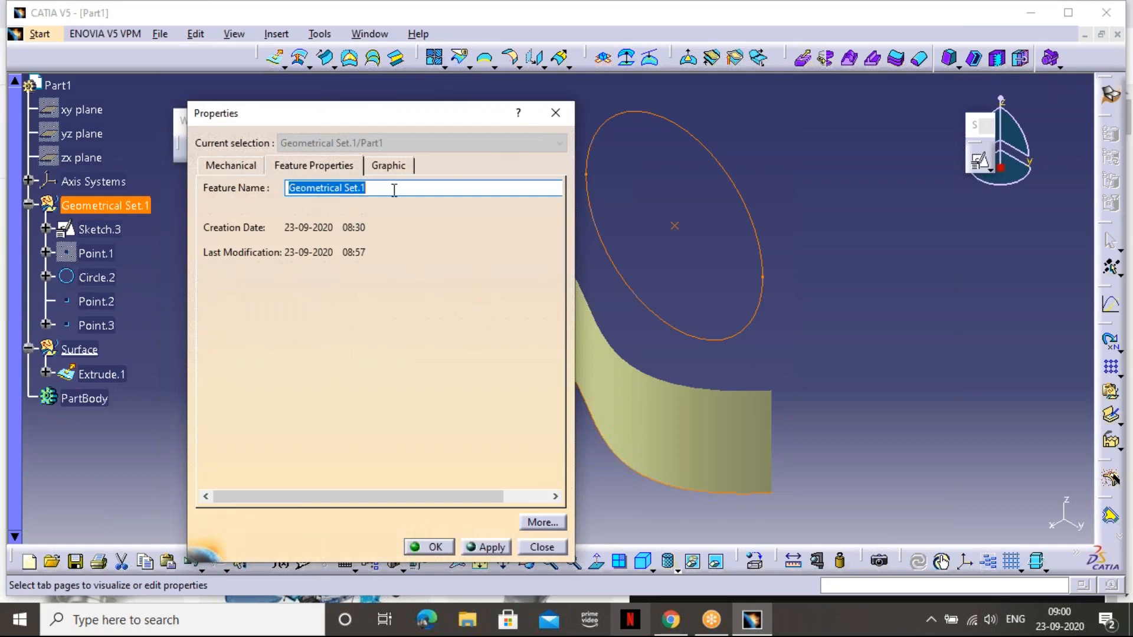
pyautogui.write('Wirefr')
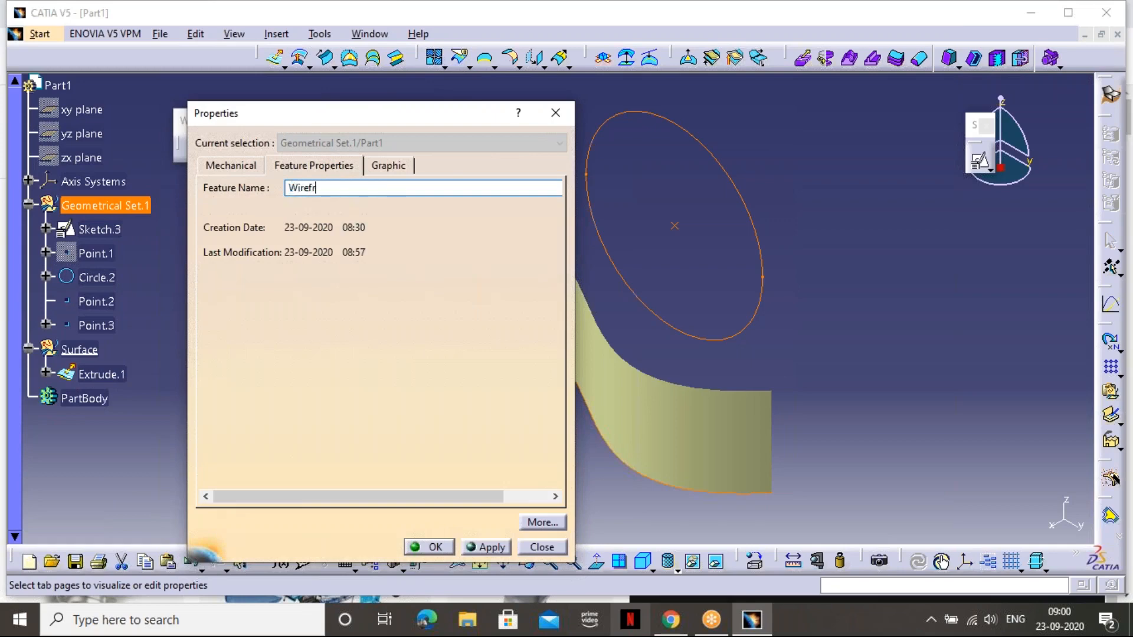
pyautogui.write('ame')
pyautogui.click(493, 547)
pyautogui.click(430, 547)
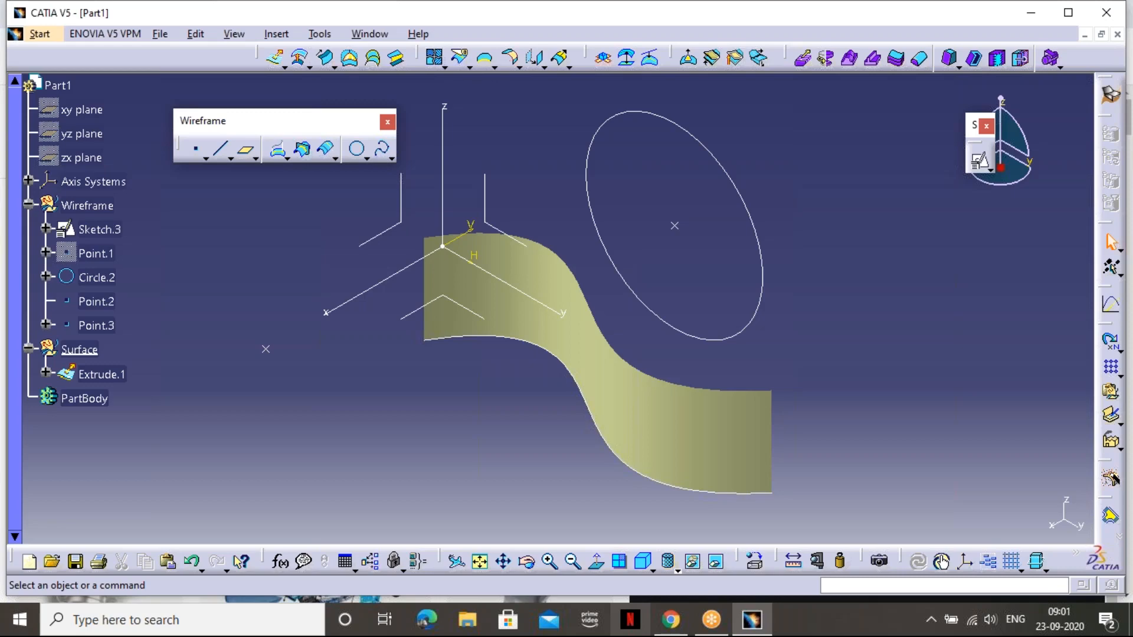
# Review the point tool variants and the Line command's available line types, leaving the line definition without creating anything
pyautogui.click(787, 33)
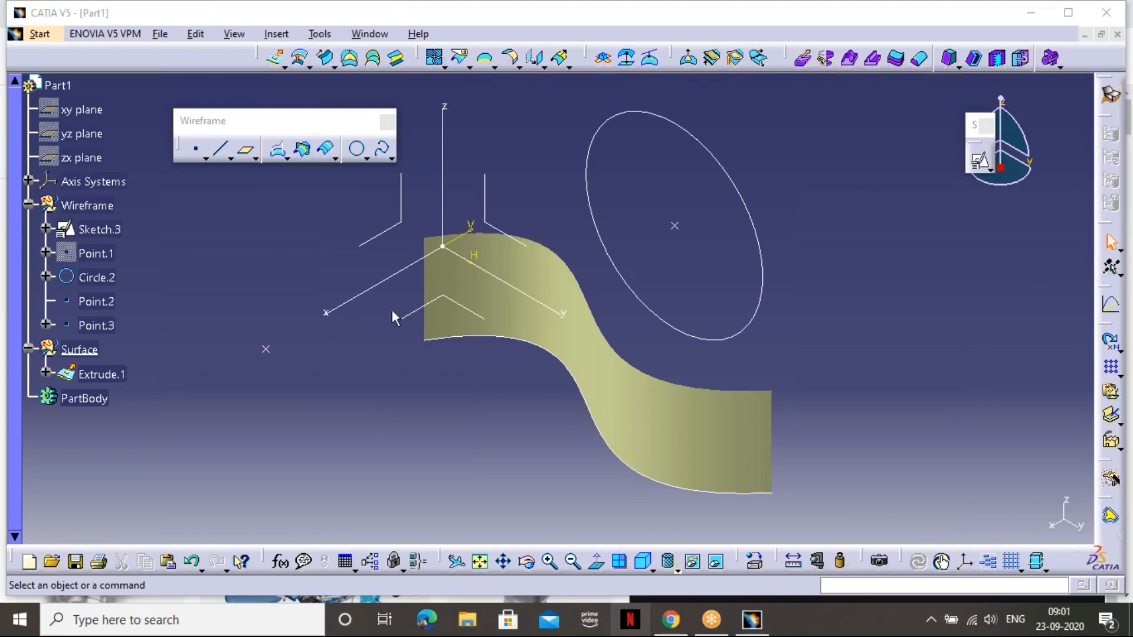
pyautogui.click(205, 158)
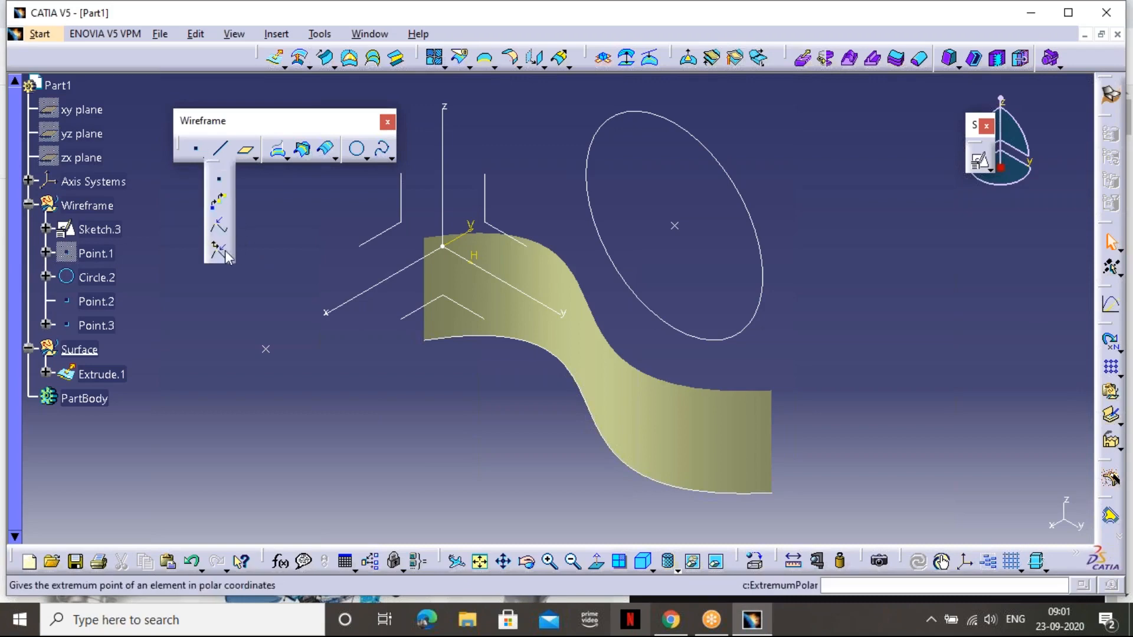
pyautogui.click(222, 152)
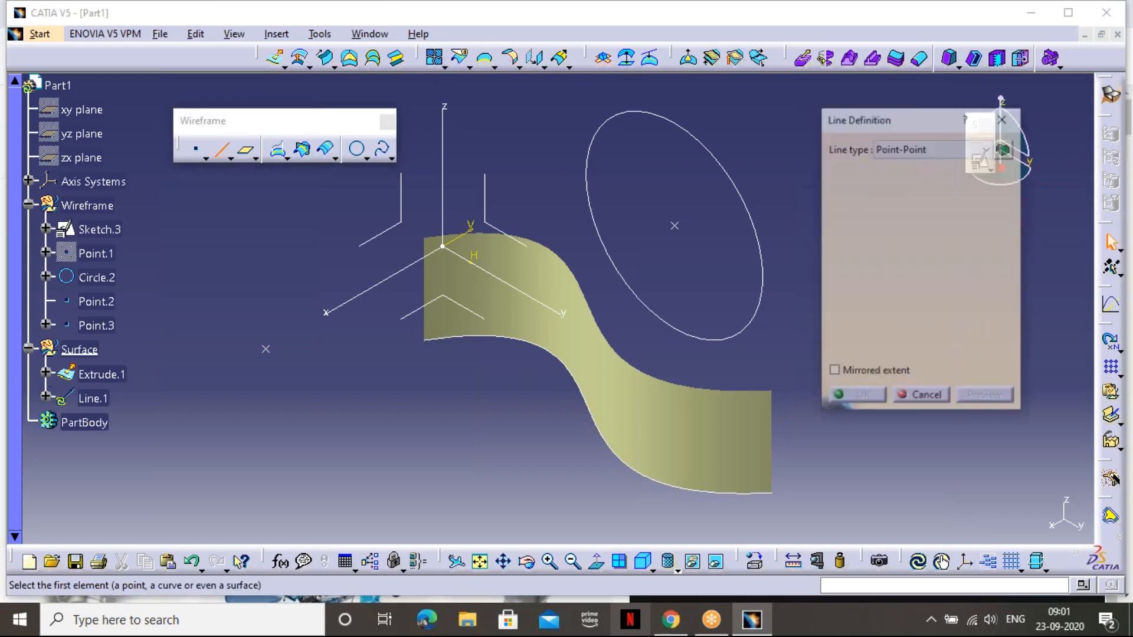
pyautogui.click(912, 149)
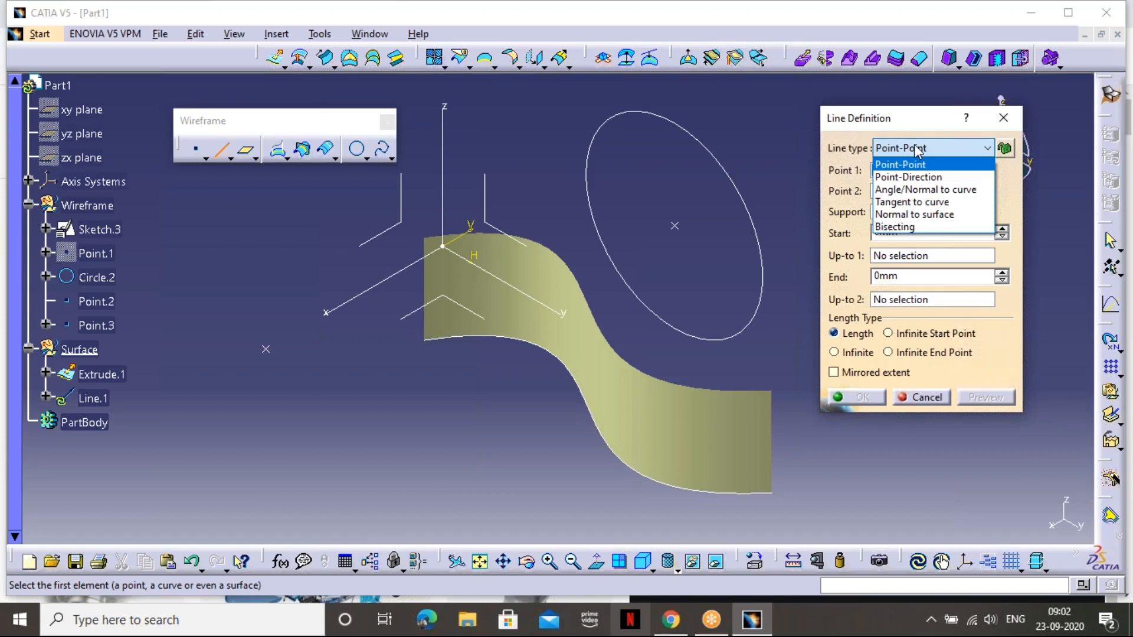
pyautogui.click(1004, 117)
pyautogui.click(1003, 118)
pyautogui.moveTo(526, 350); pyautogui.dragTo(562, 318, button='middle')
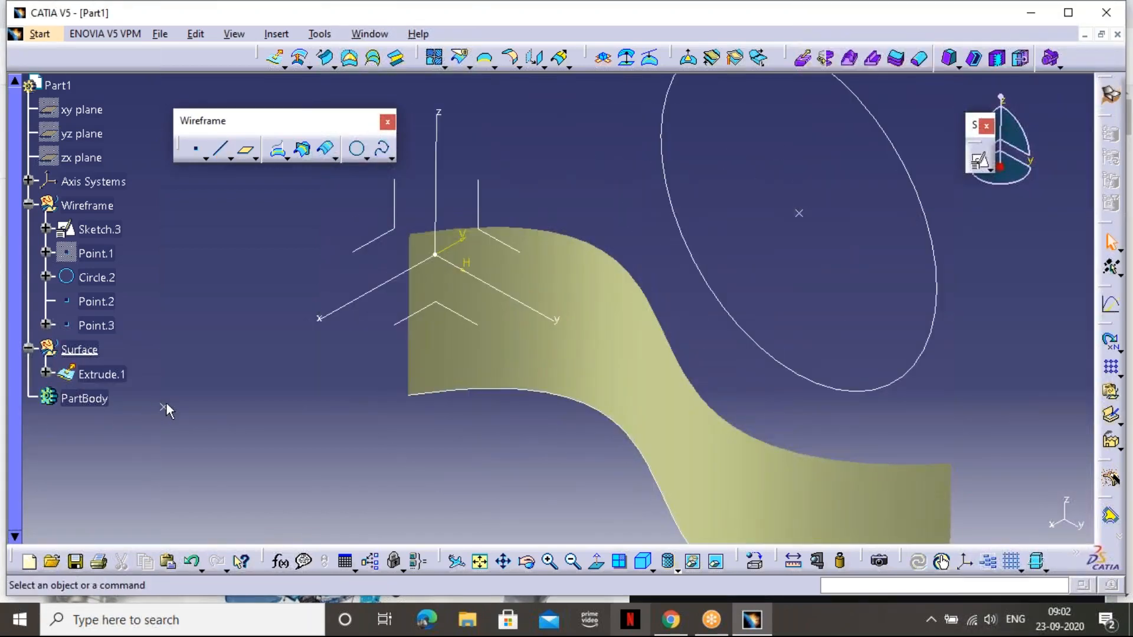
pyautogui.click(164, 406)
pyautogui.keyDown('ctrl'); pyautogui.click(800, 214); pyautogui.keyUp('ctrl')
pyautogui.click(799, 214)
pyautogui.click(574, 434)
# Create a Point-Point line from the coordinate point on the X axis to the circle's center point
pyautogui.moveTo(556, 403); pyautogui.dragTo(576, 448, button='middle')
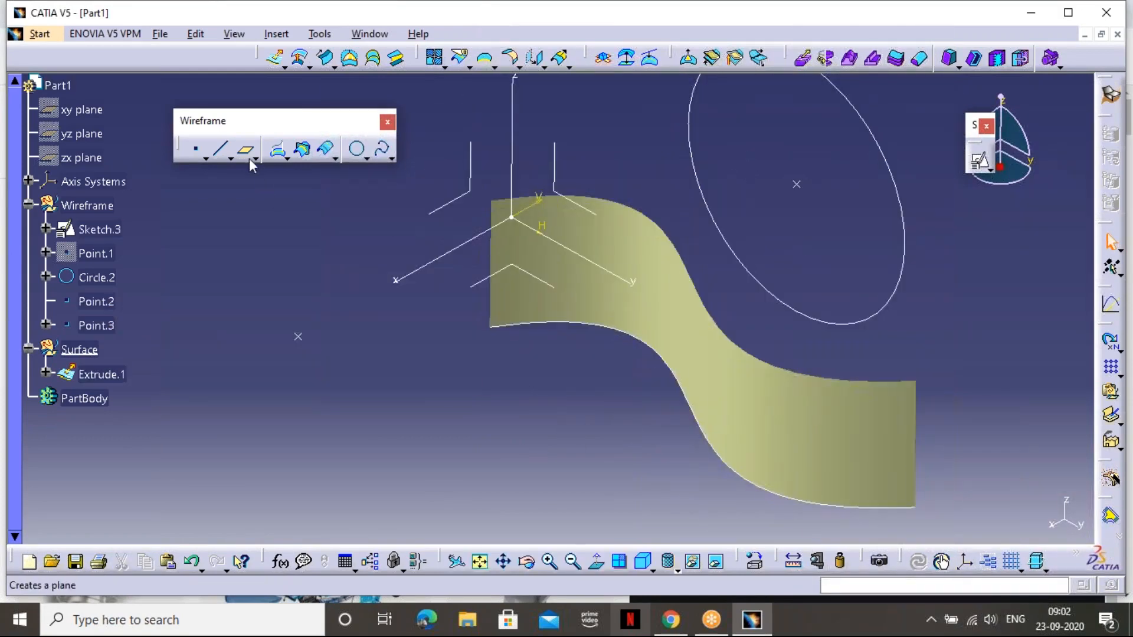
pyautogui.click(220, 151)
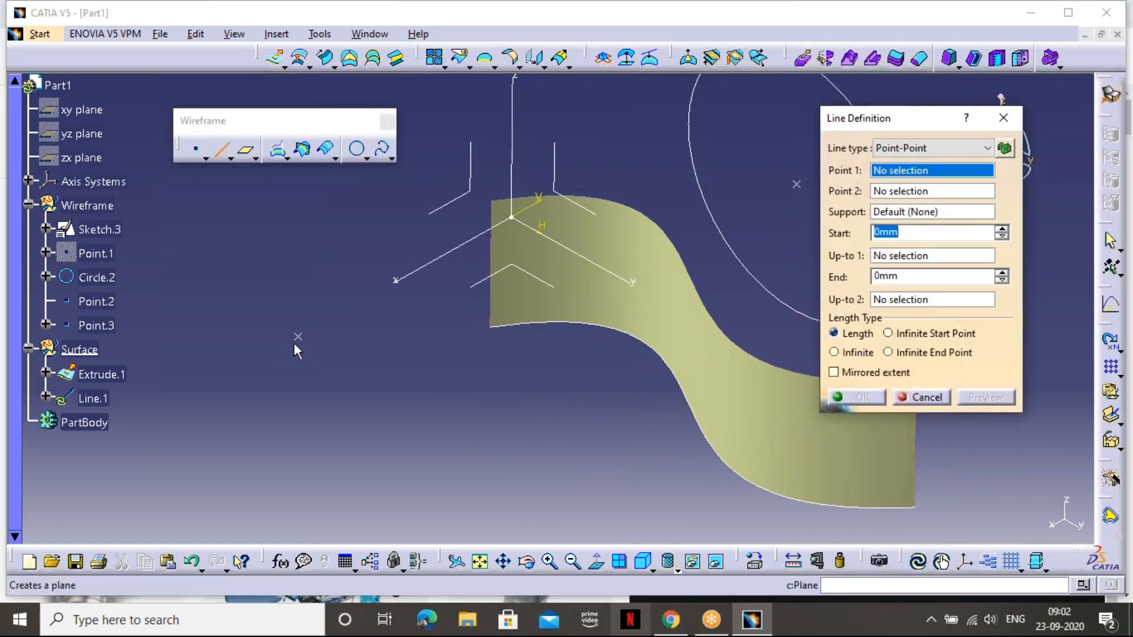
pyautogui.click(302, 338)
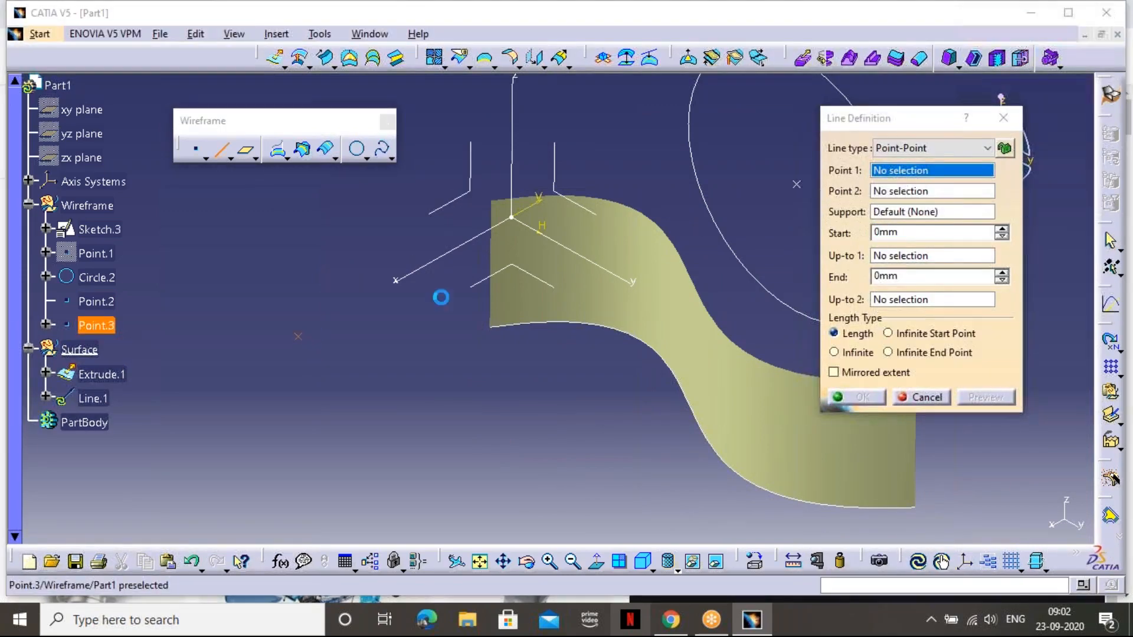
pyautogui.click(796, 185)
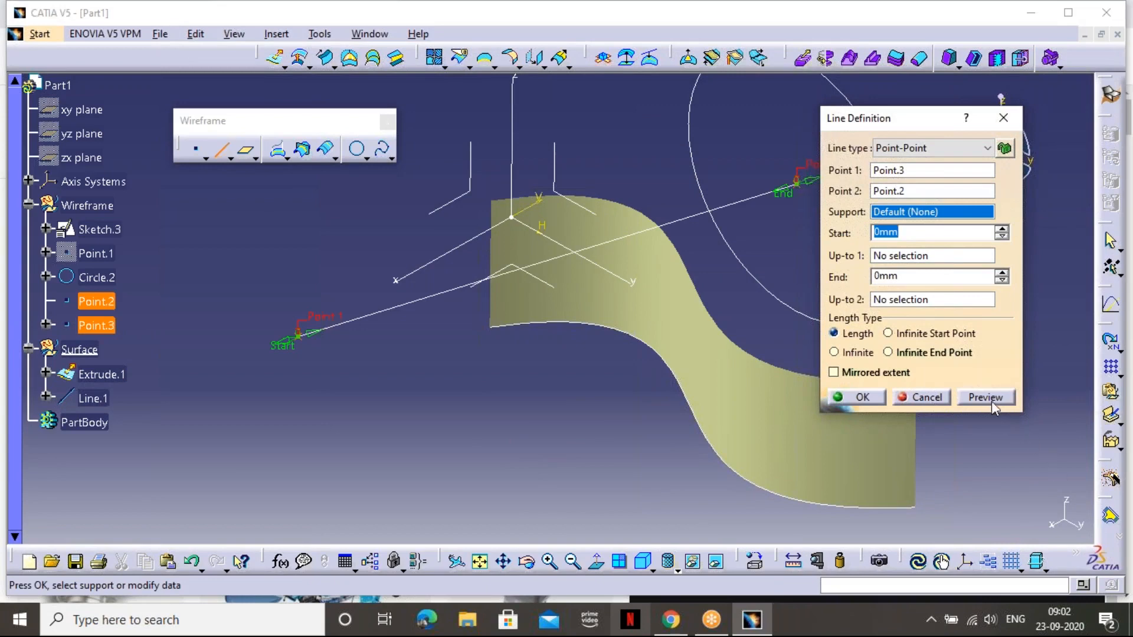
pyautogui.click(860, 397)
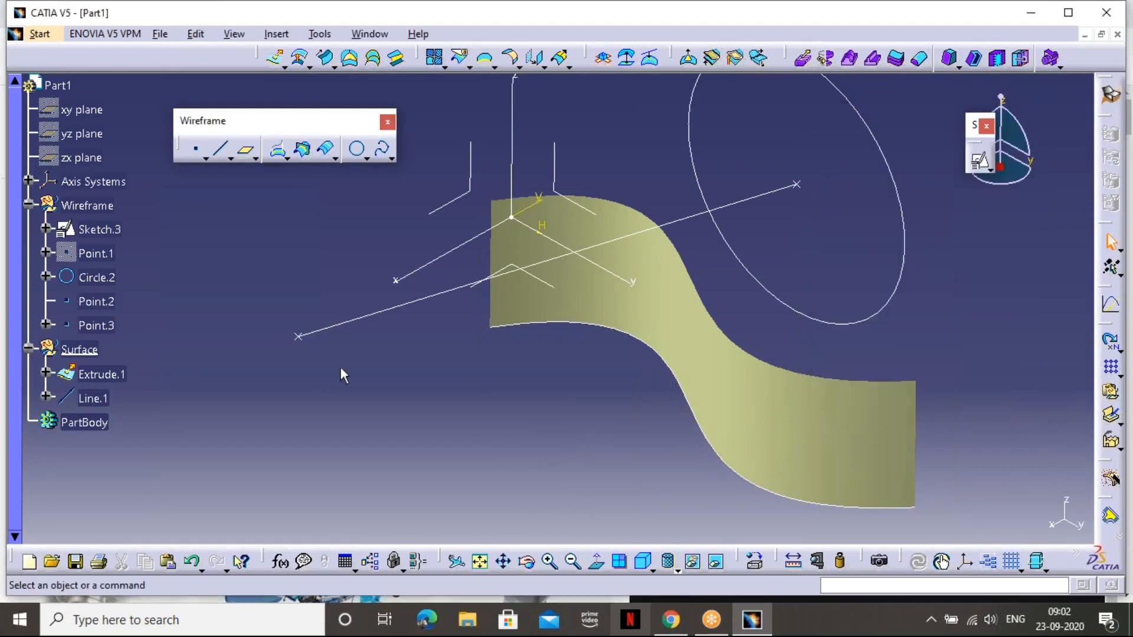
# Undo the creation of the line joining Point.2 and Point.3
pyautogui.moveTo(544, 284); pyautogui.dragTo(650, 414, button='middle')
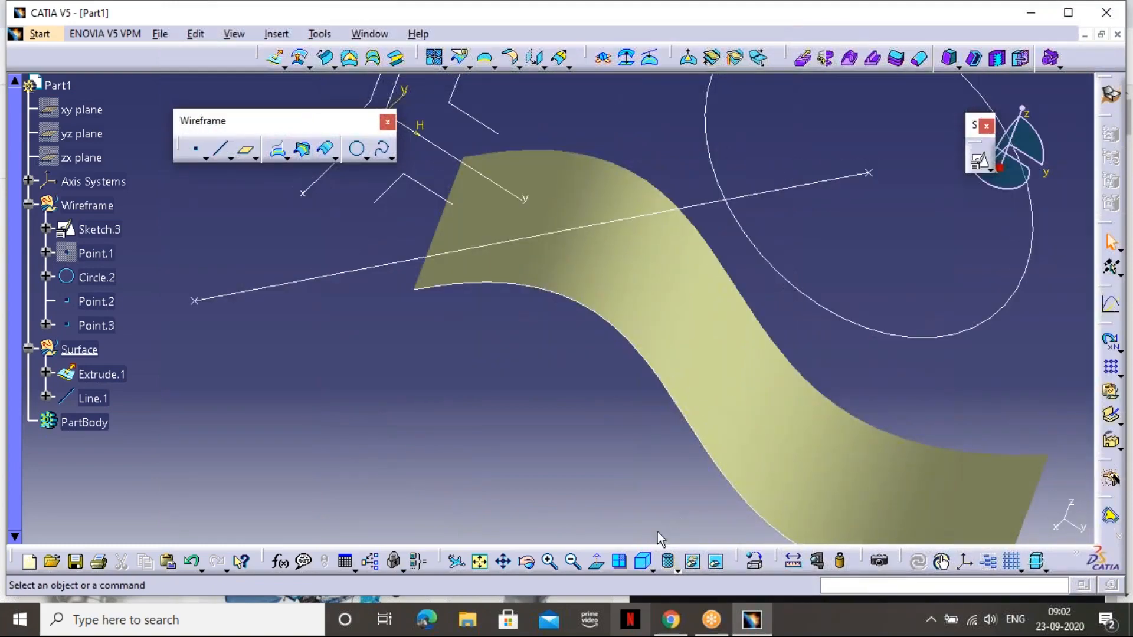
pyautogui.click(643, 563)
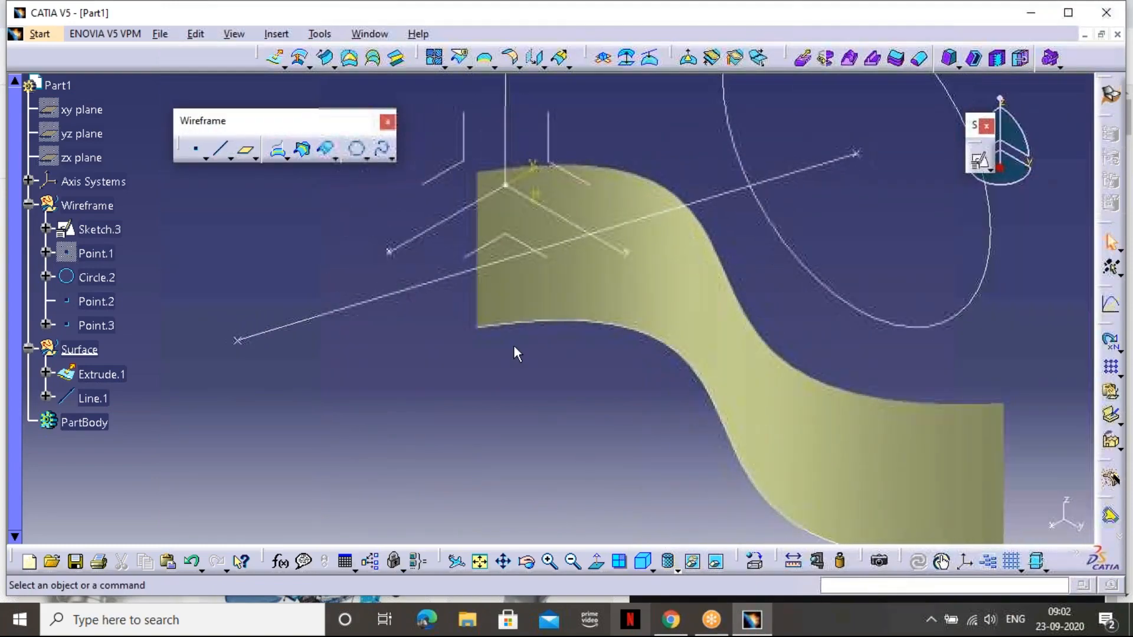
pyautogui.moveTo(366, 282); pyautogui.dragTo(450, 270, button='middle')
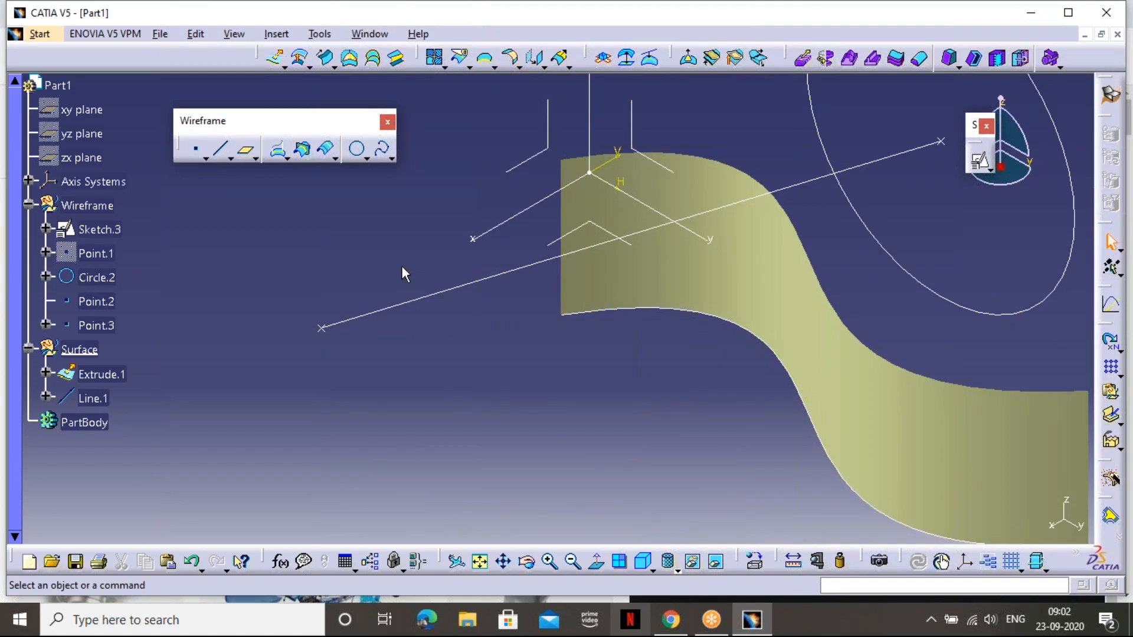
pyautogui.hotkey('ctrl', 'z')
pyautogui.hotkey('ctrl', 'z')
# Create a Point-Direction line from Point.3 along the X axis with an end length of 100 mm
pyautogui.click(222, 149)
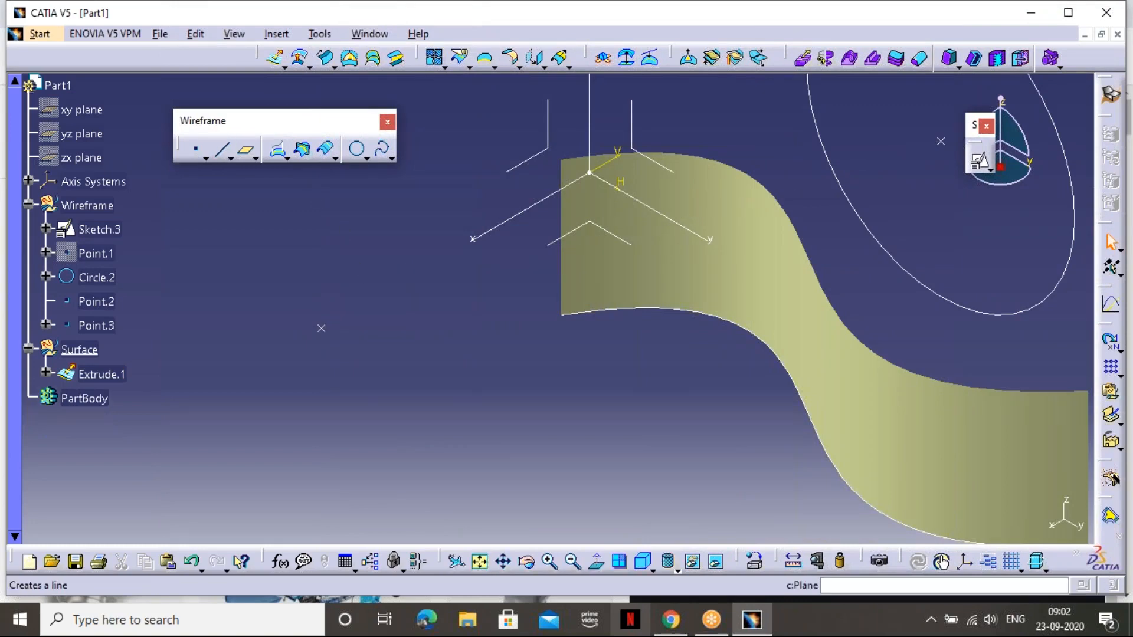
pyautogui.click(222, 150)
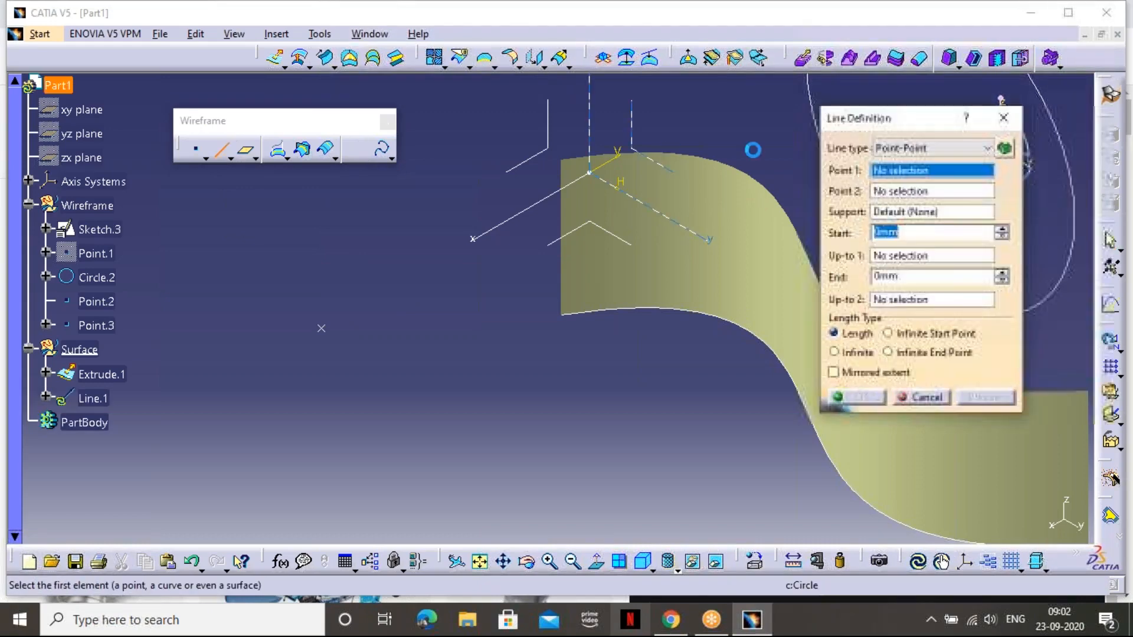
pyautogui.click(921, 149)
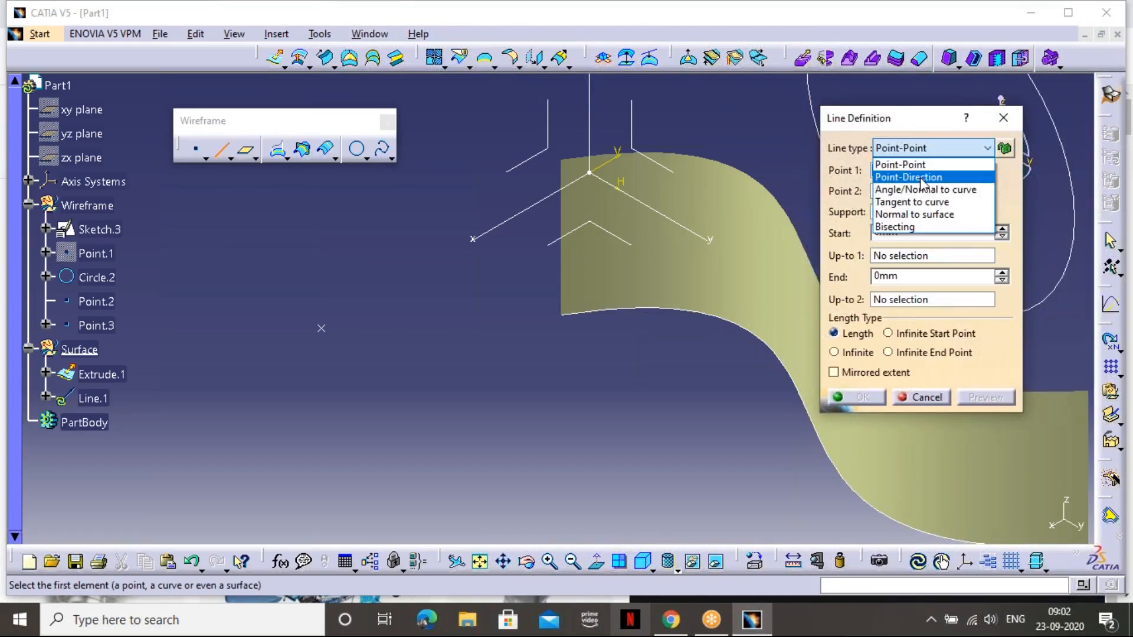
pyautogui.click(921, 177)
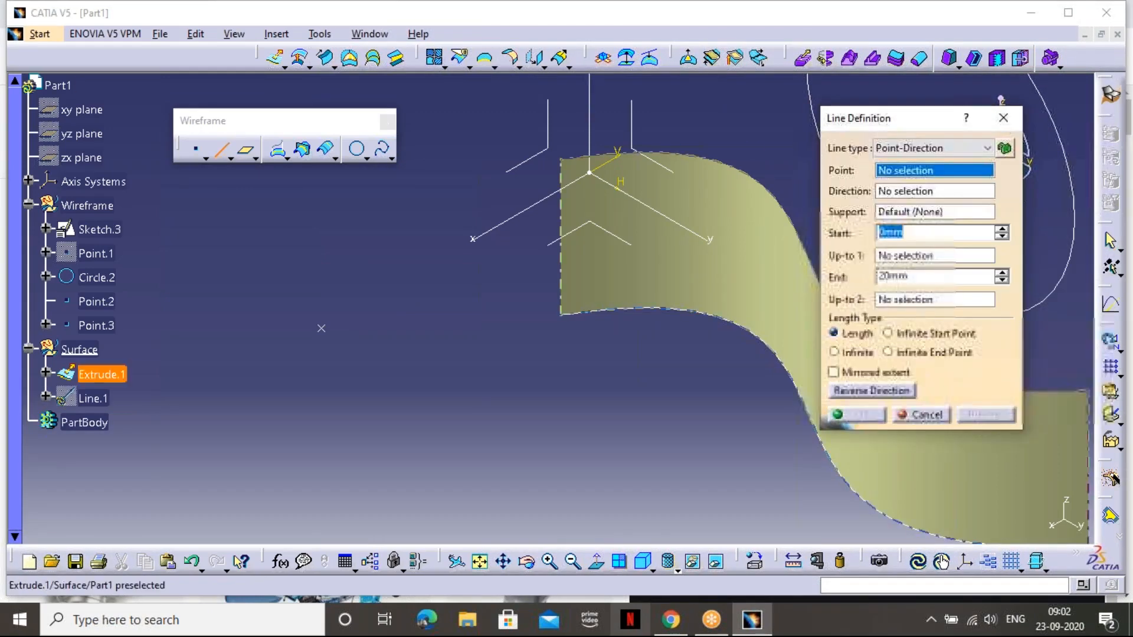
pyautogui.click(321, 328)
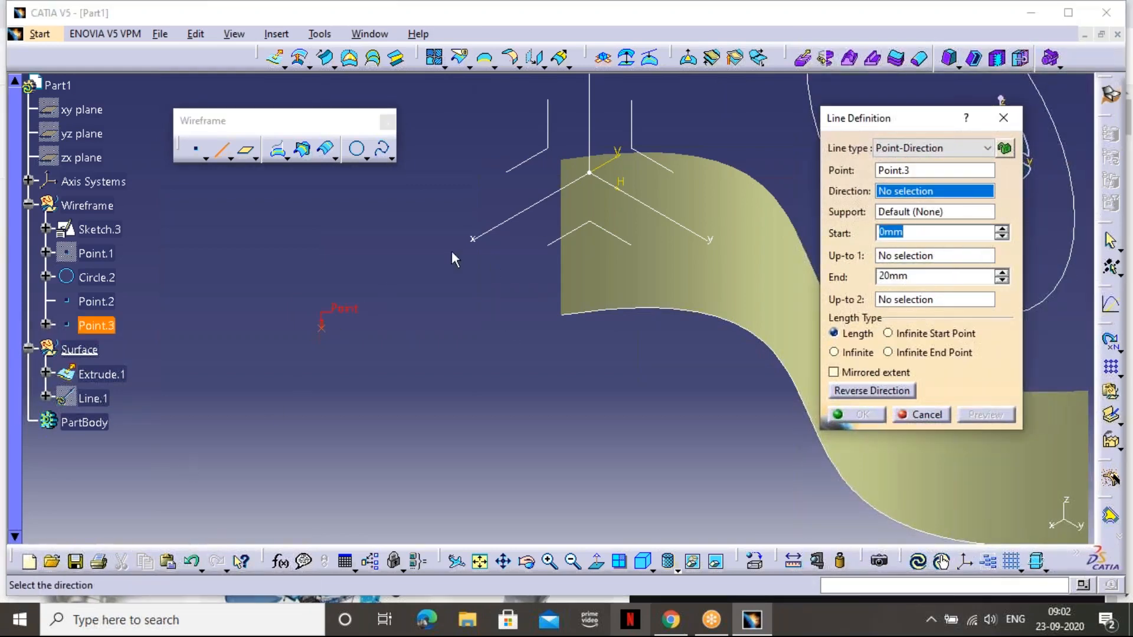
pyautogui.click(487, 231)
pyautogui.doubleClick(921, 278)
pyautogui.write('1')
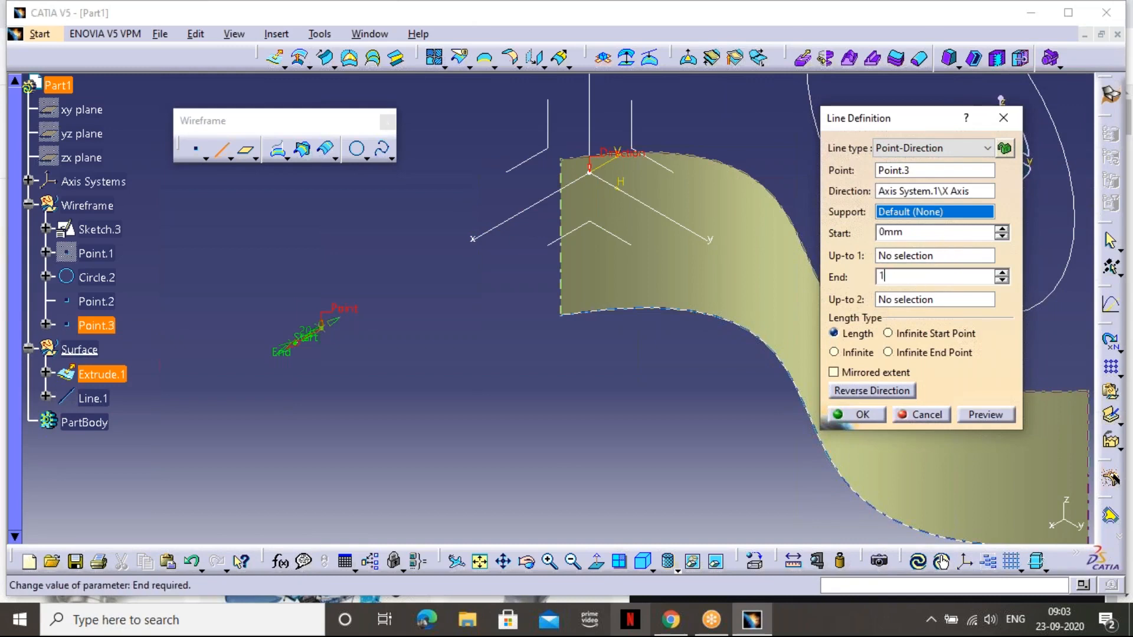
pyautogui.write('00')
pyautogui.click(985, 415)
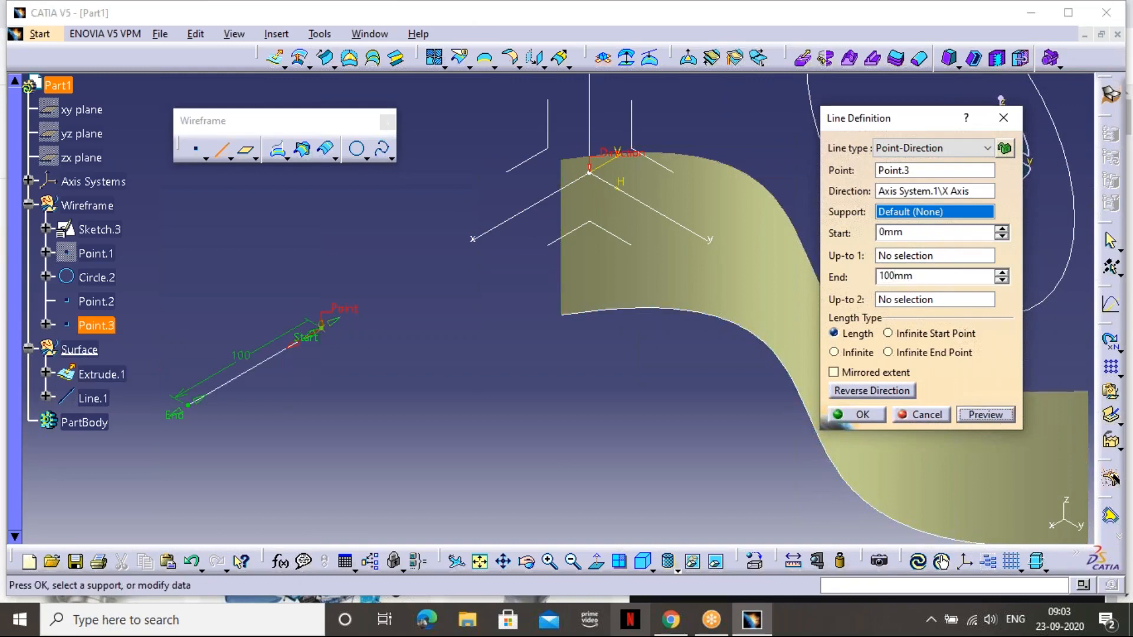
pyautogui.click(864, 415)
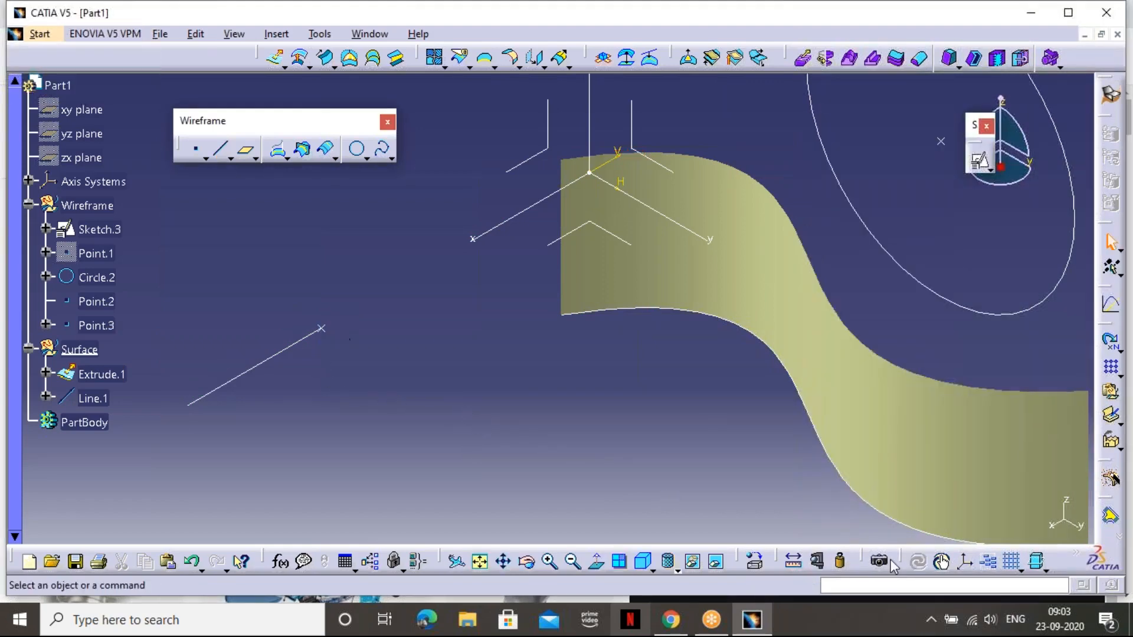
# Change the direction of Line.1 to the Y axis of the axis system
pyautogui.doubleClick(261, 364)
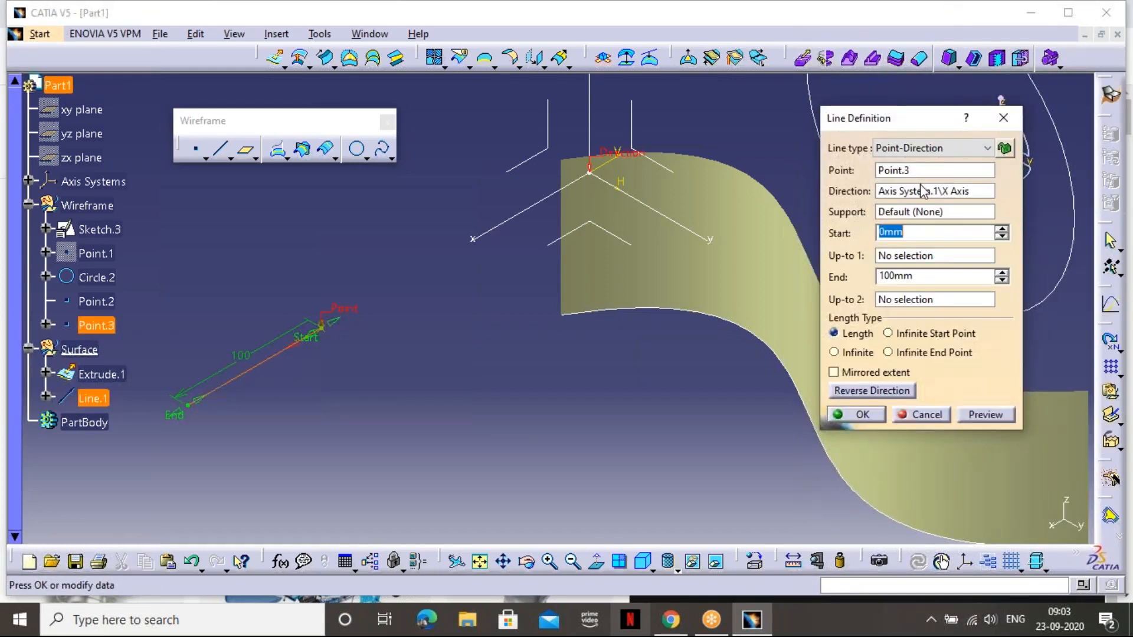
pyautogui.click(924, 191)
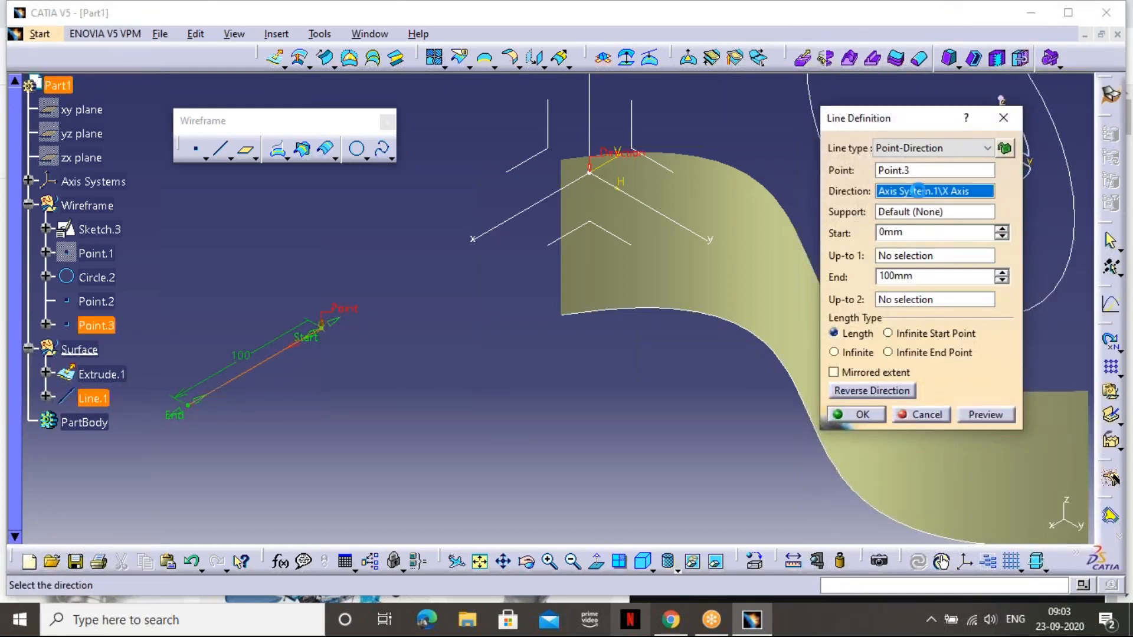
pyautogui.click(696, 233)
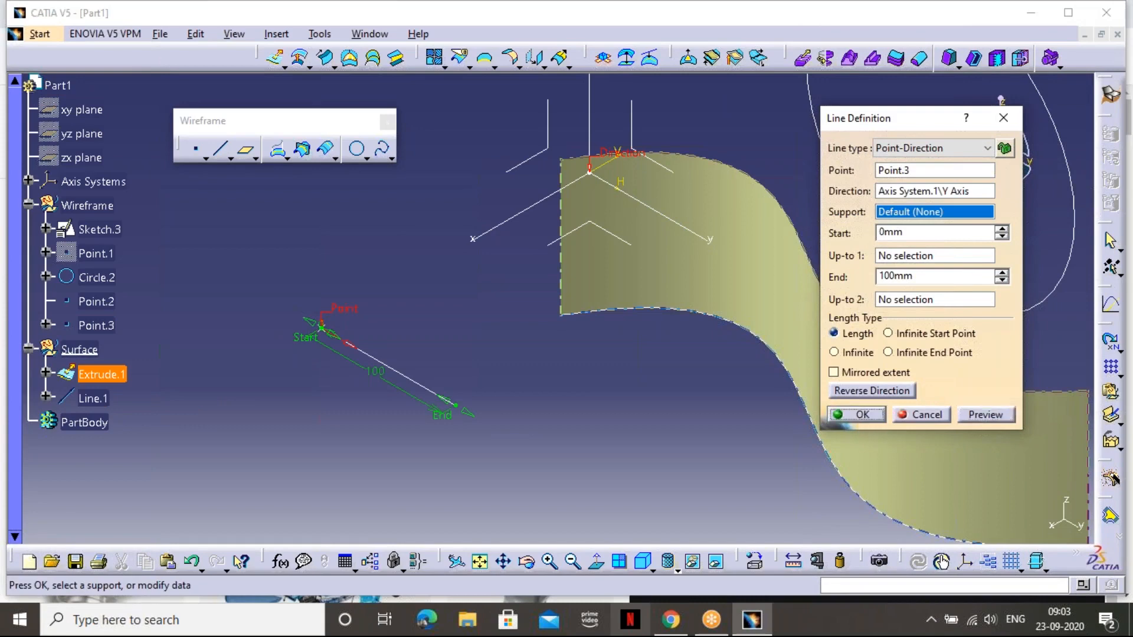
pyautogui.click(859, 414)
# Redefine Line.1 to run along the Z axis with an end length of 50 mm
pyautogui.moveTo(526, 402); pyautogui.dragTo(594, 450, button='middle')
pyautogui.doubleClick(475, 423)
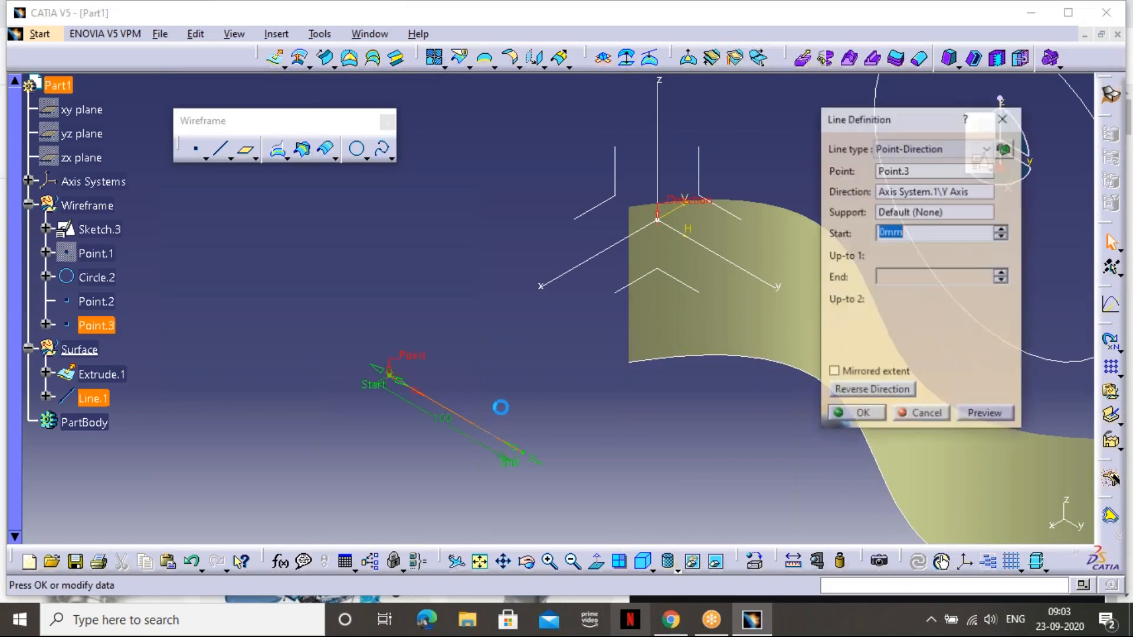
pyautogui.click(938, 191)
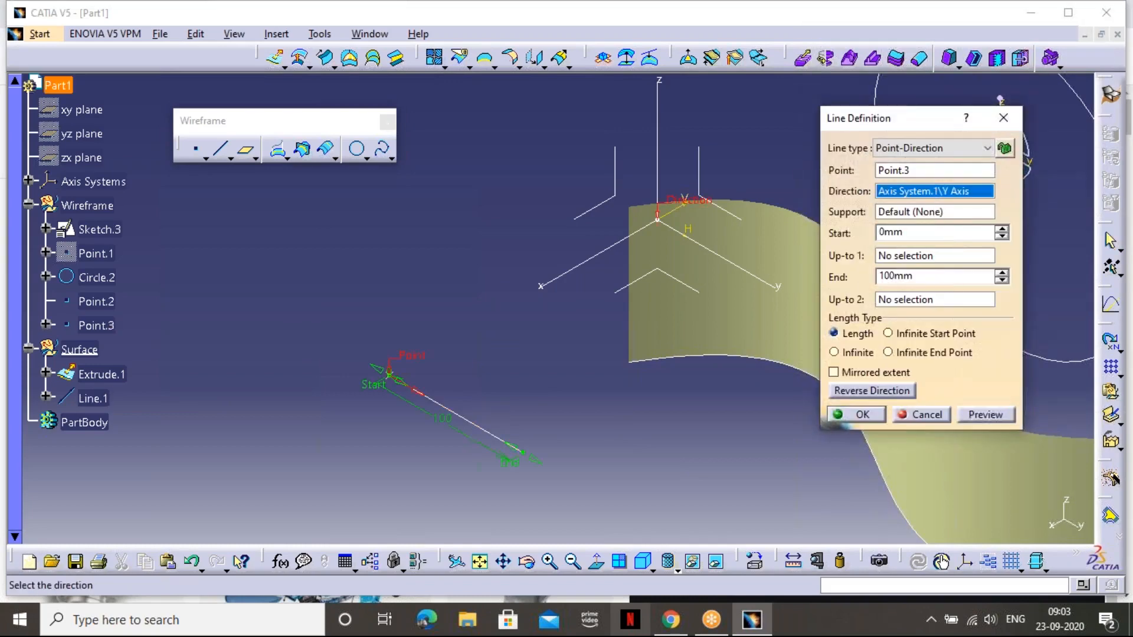
pyautogui.click(659, 140)
pyautogui.doubleClick(932, 276)
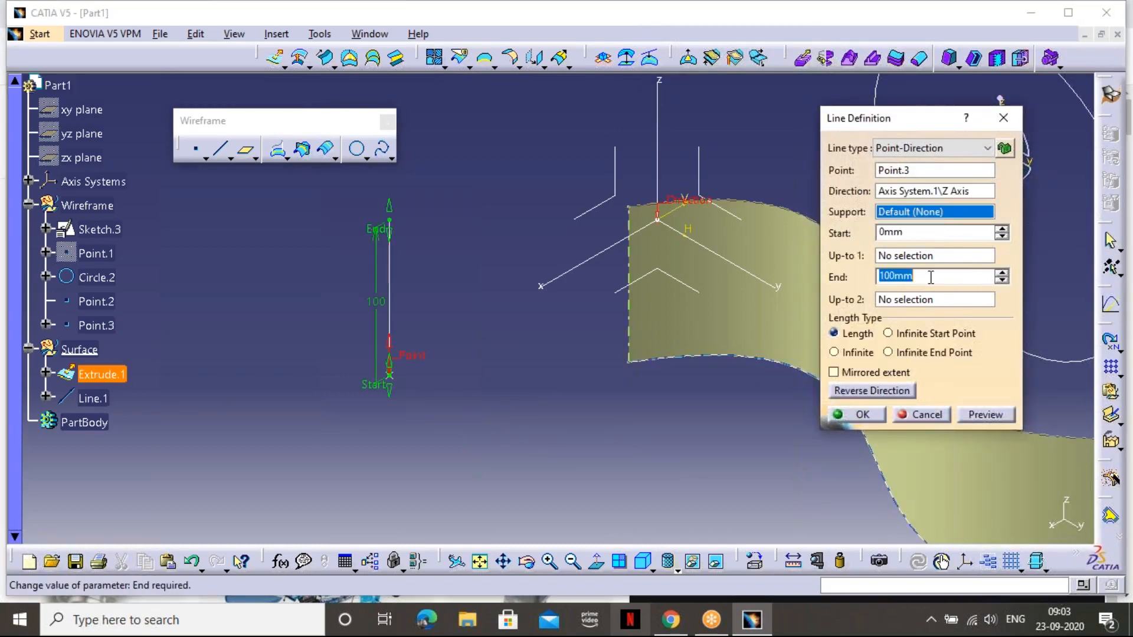
pyautogui.write('50')
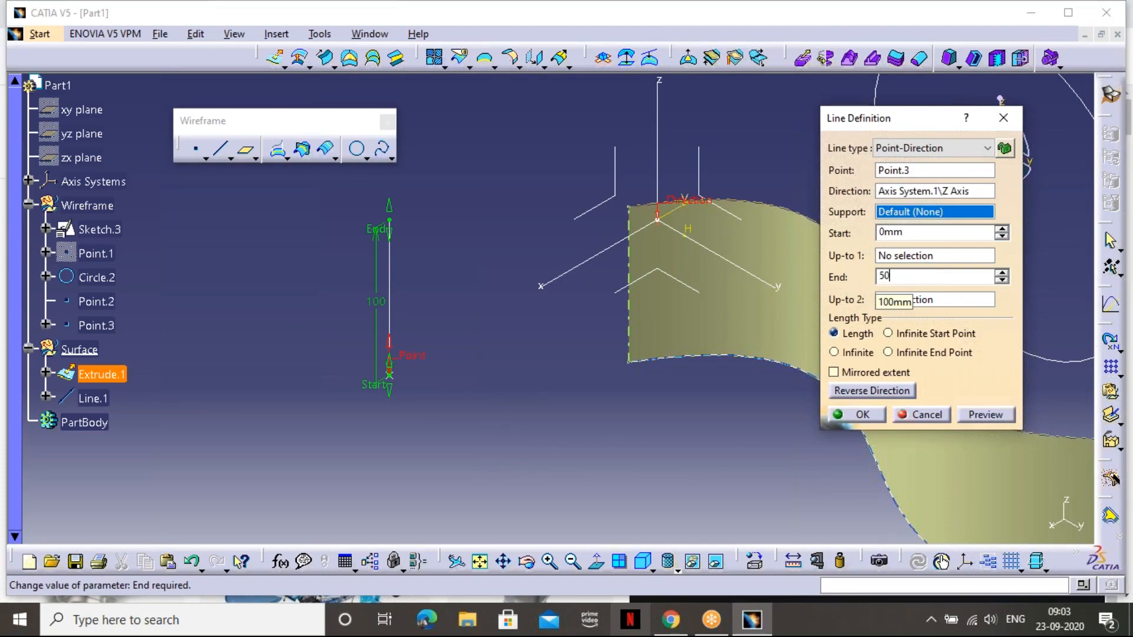
pyautogui.click(985, 414)
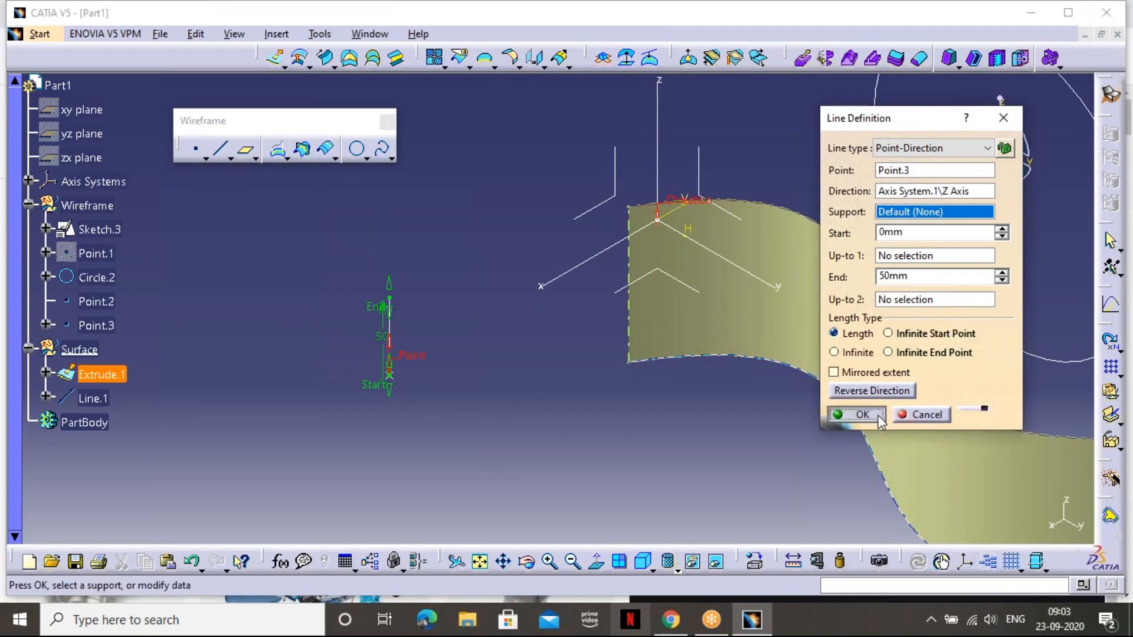
pyautogui.click(859, 414)
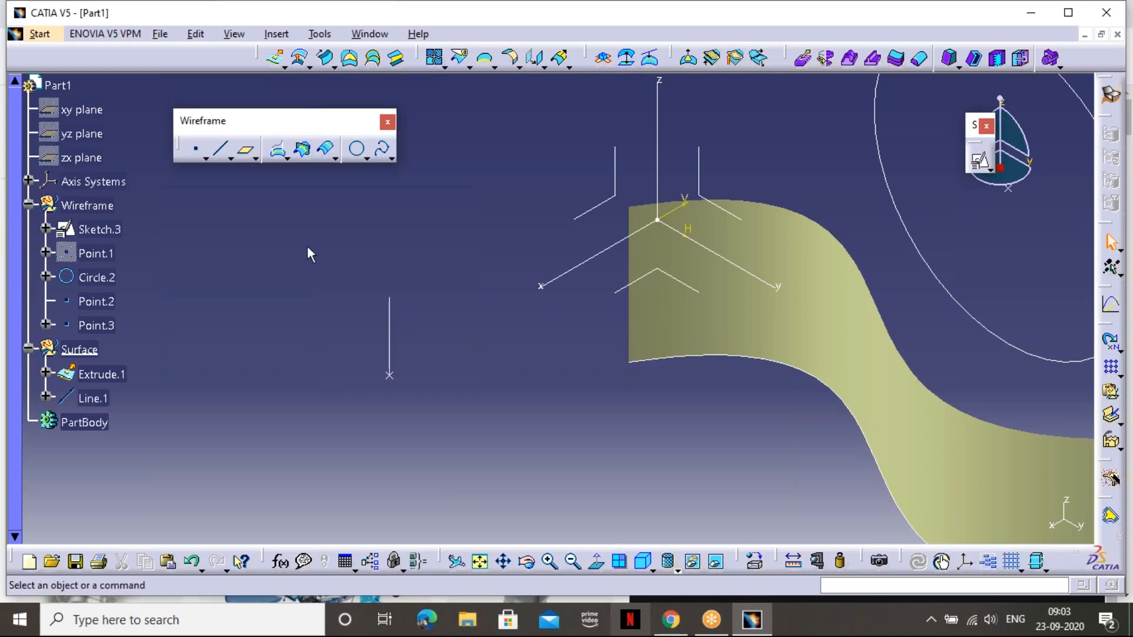
pyautogui.click(220, 149)
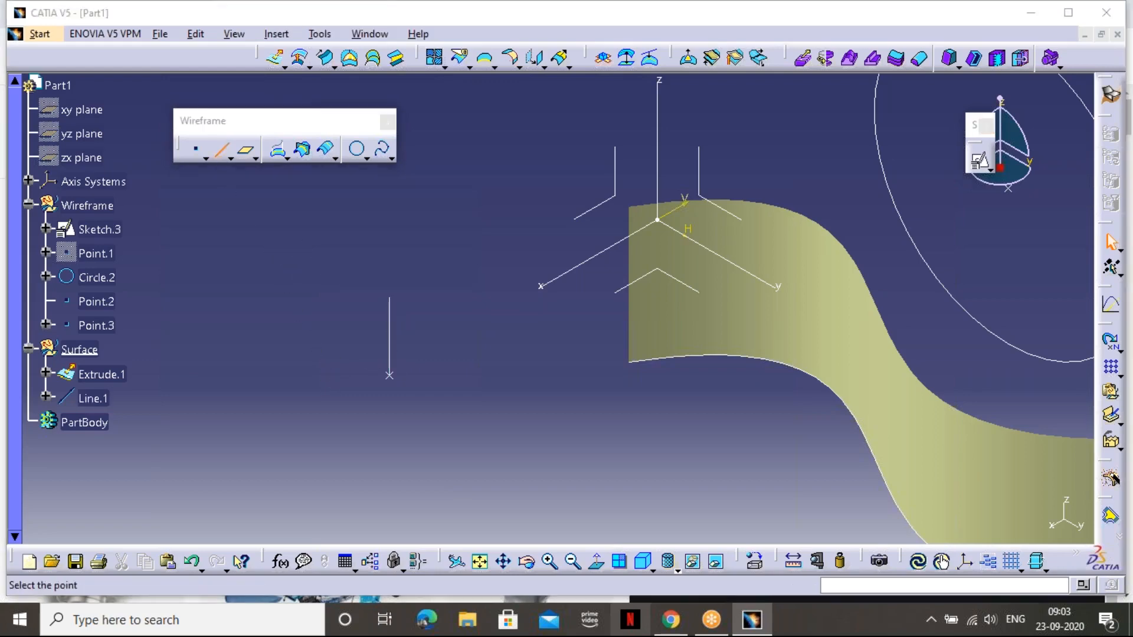
pyautogui.click(932, 148)
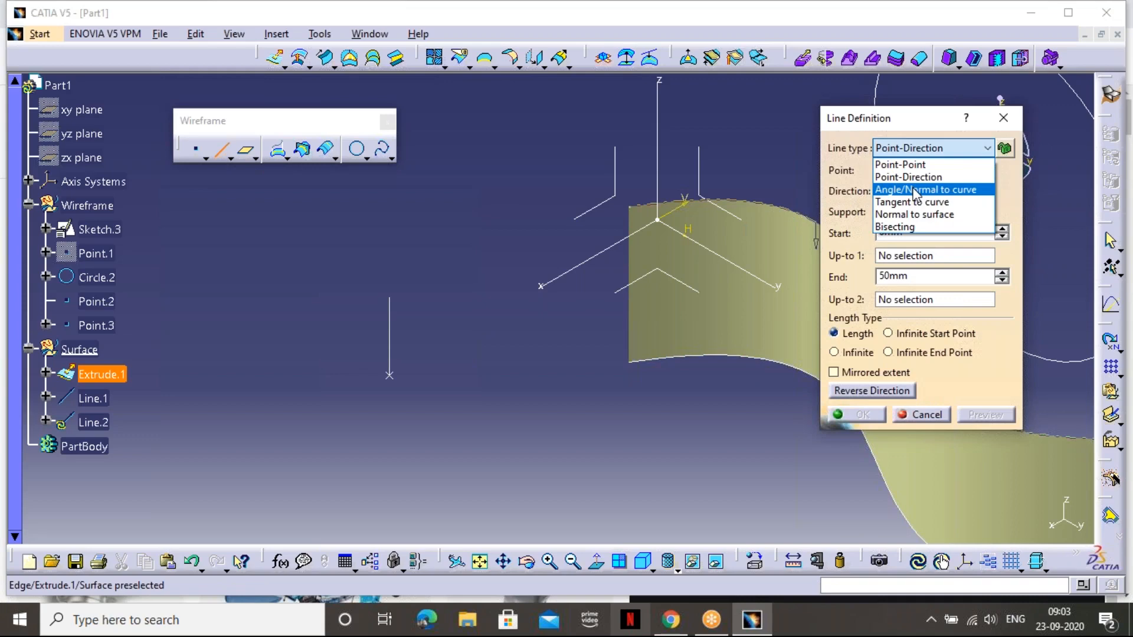
pyautogui.click(1003, 118)
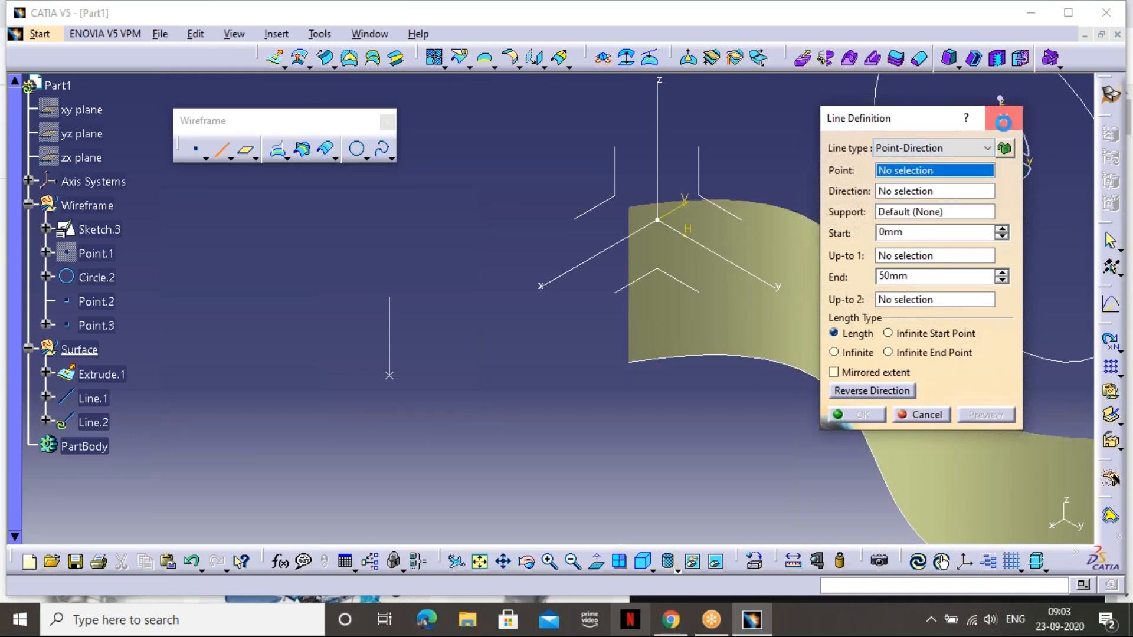
pyautogui.click(1003, 118)
# Define an Angle/Normal to curve line with the Y axis as curve, the origin as point and the XY plane as support
pyautogui.click(220, 149)
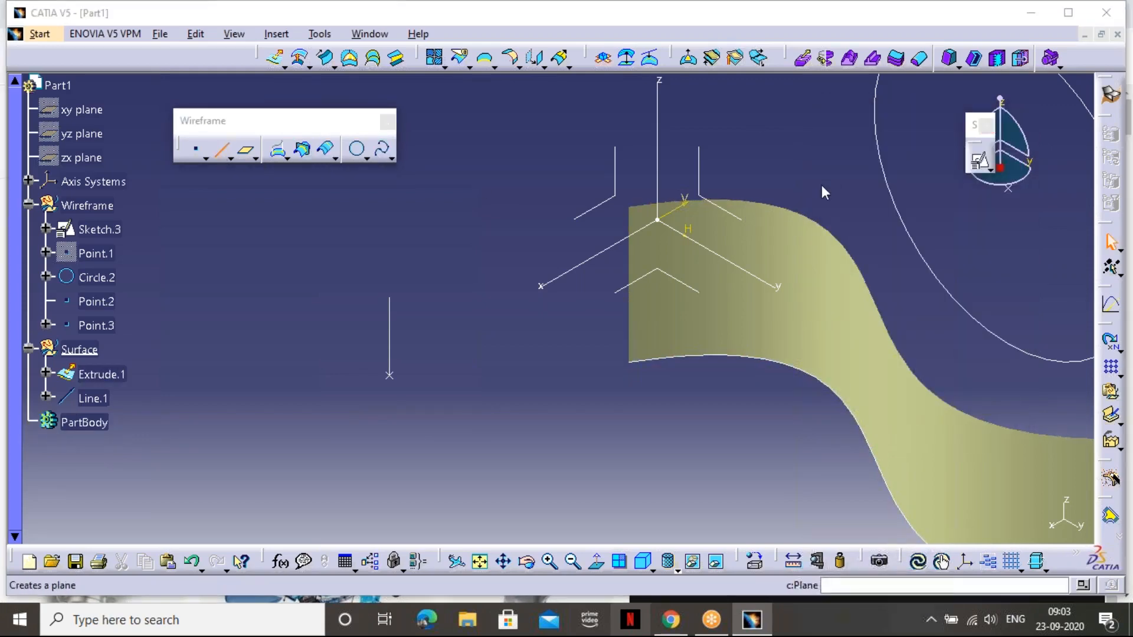
pyautogui.click(915, 148)
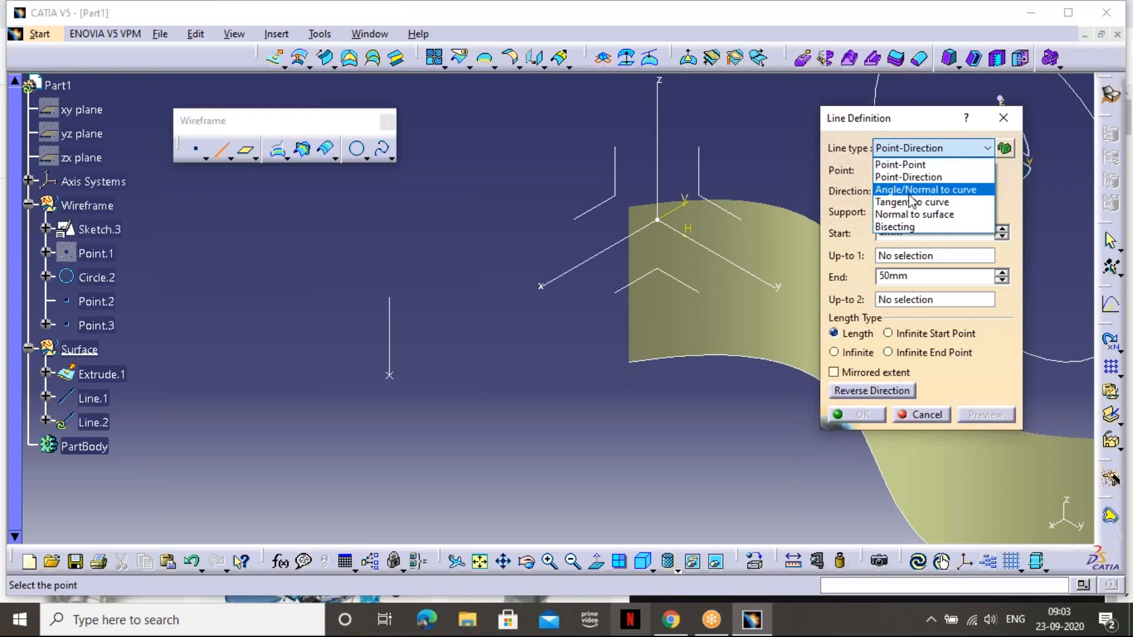
pyautogui.click(913, 190)
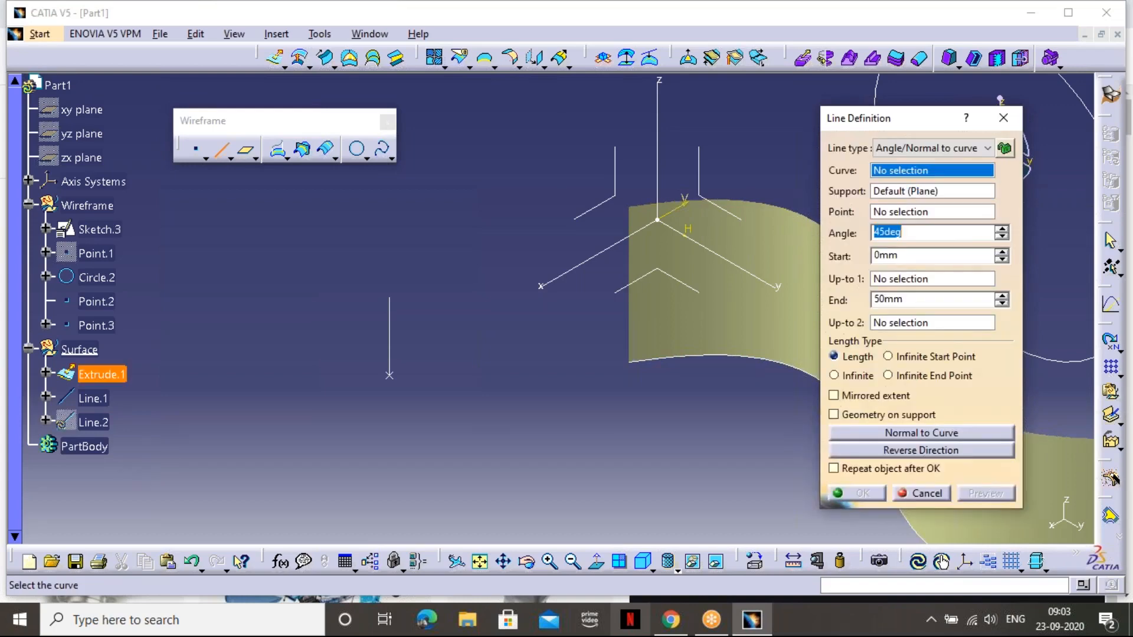
pyautogui.moveTo(533, 328); pyautogui.dragTo(312, 394, button='middle')
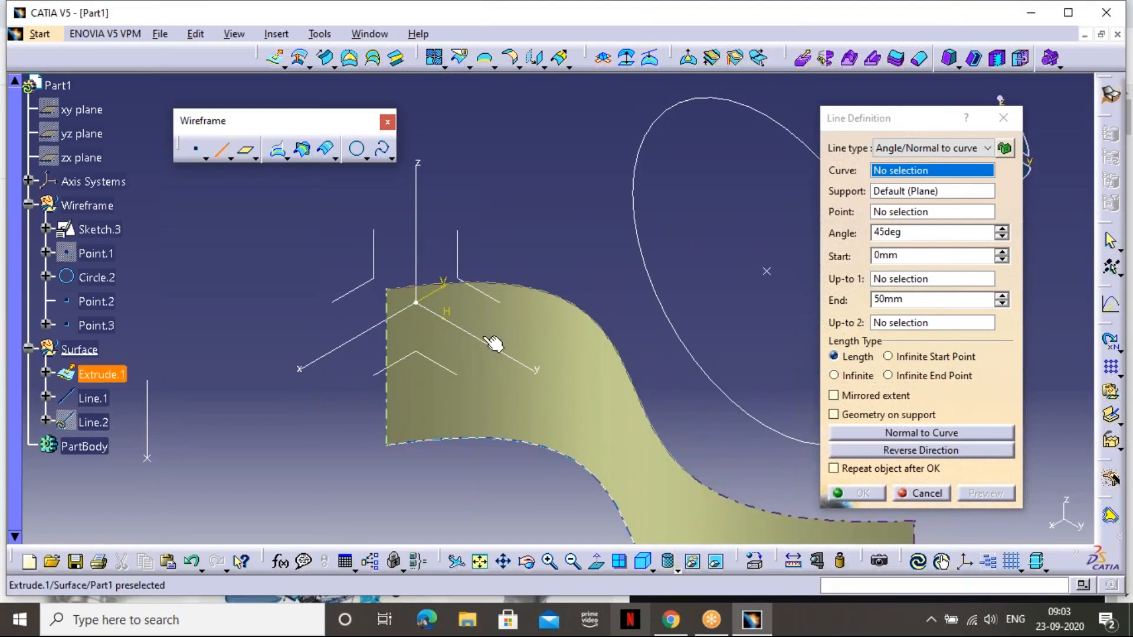
pyautogui.click(498, 350)
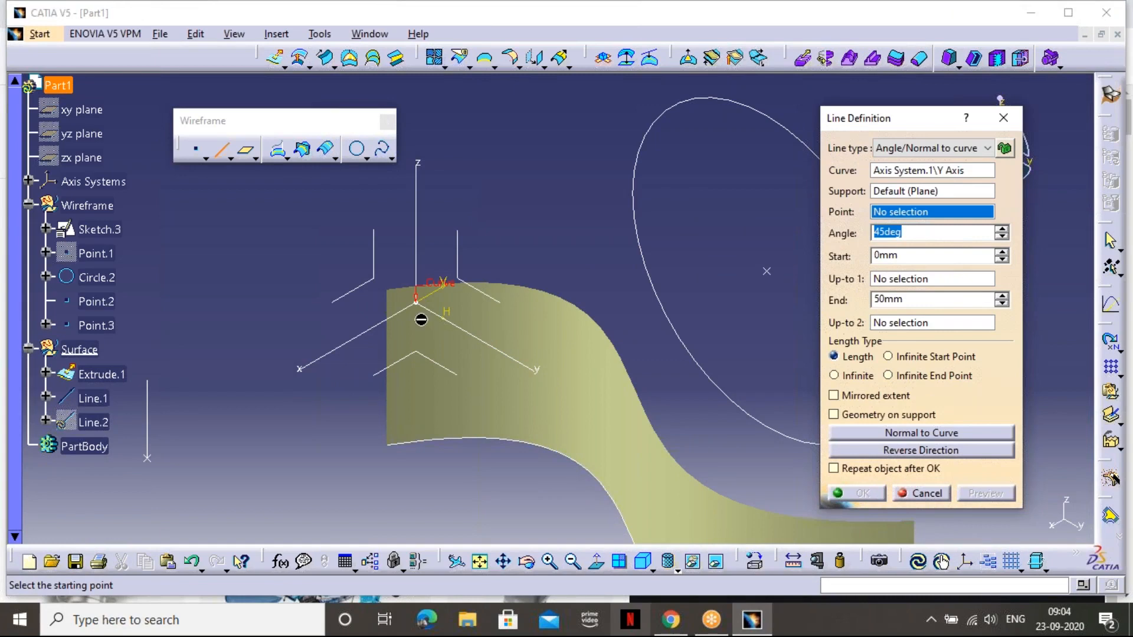
pyautogui.click(417, 300)
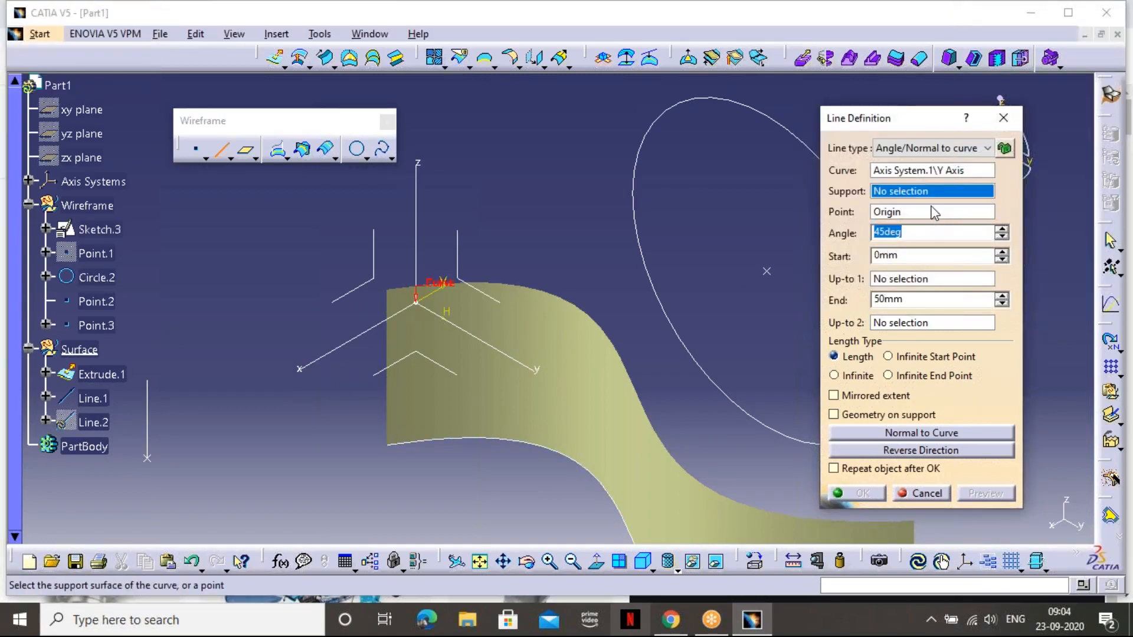
pyautogui.click(435, 366)
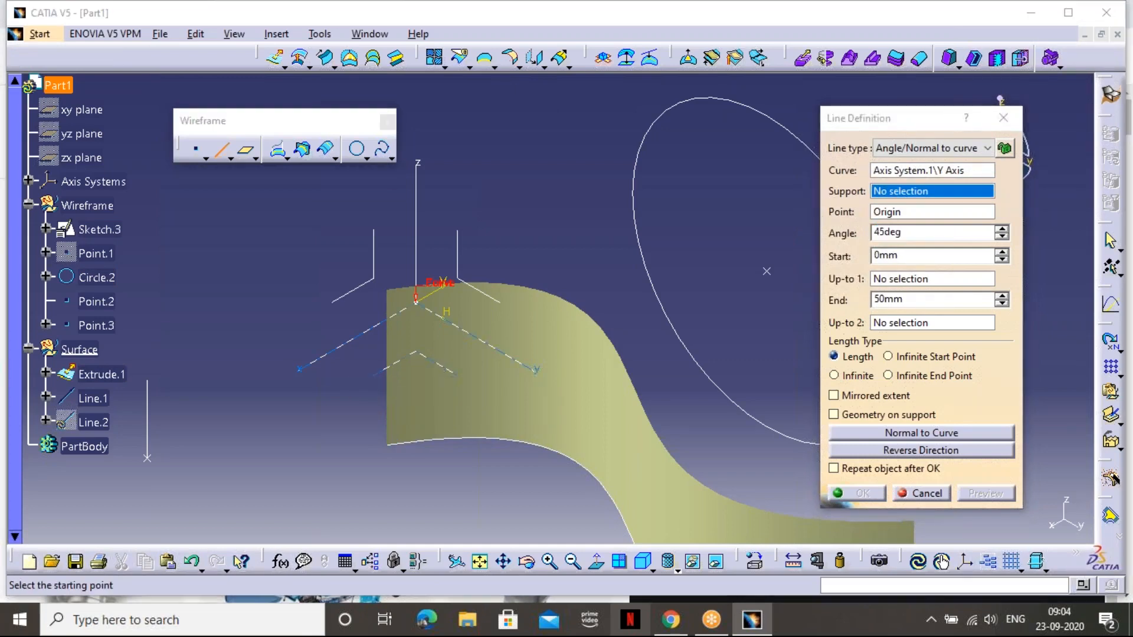
# Set the new line's angle to 135 degrees and its end length to 100 mm, and preview it
pyautogui.moveTo(494, 332); pyautogui.dragTo(468, 367, button='middle')
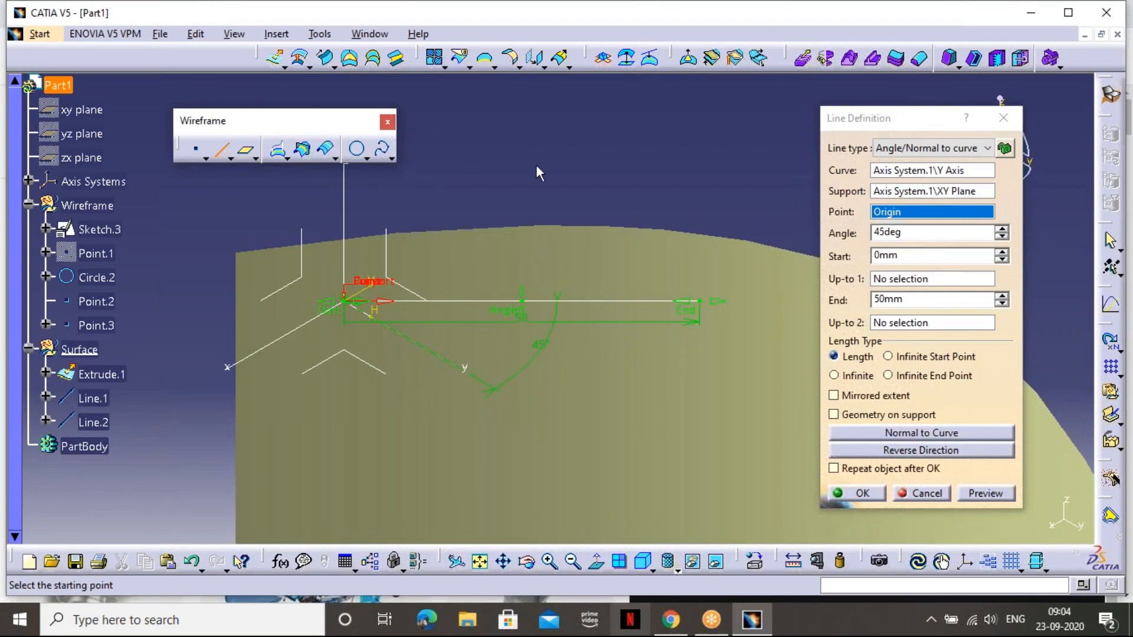
pyautogui.moveTo(498, 373); pyautogui.dragTo(618, 346, button='middle')
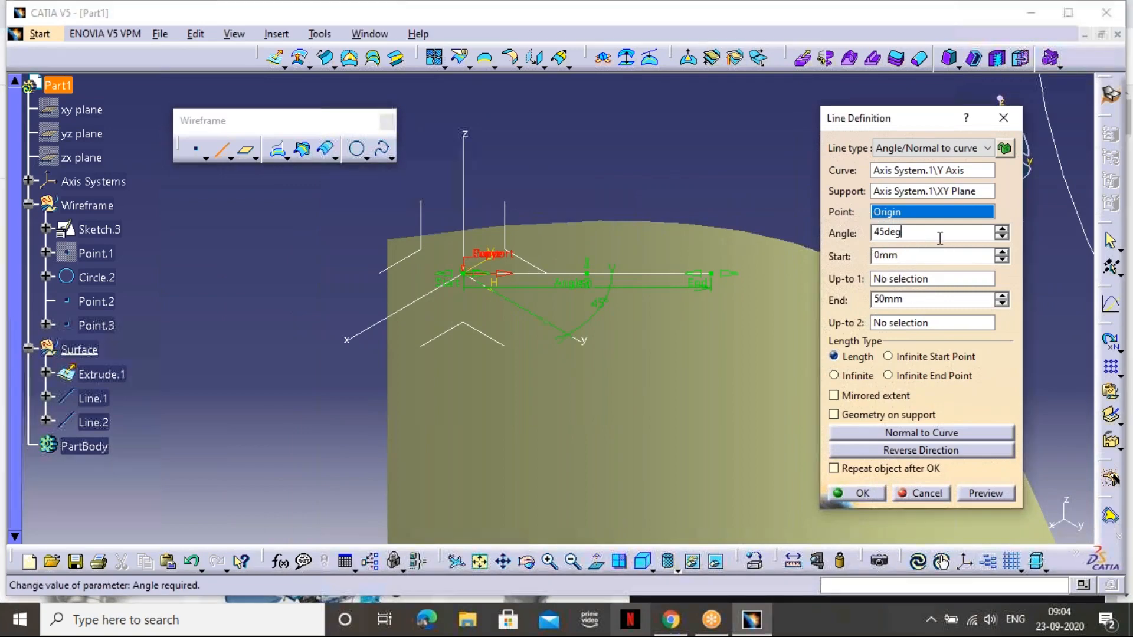
pyautogui.doubleClick(937, 236)
pyautogui.write('135')
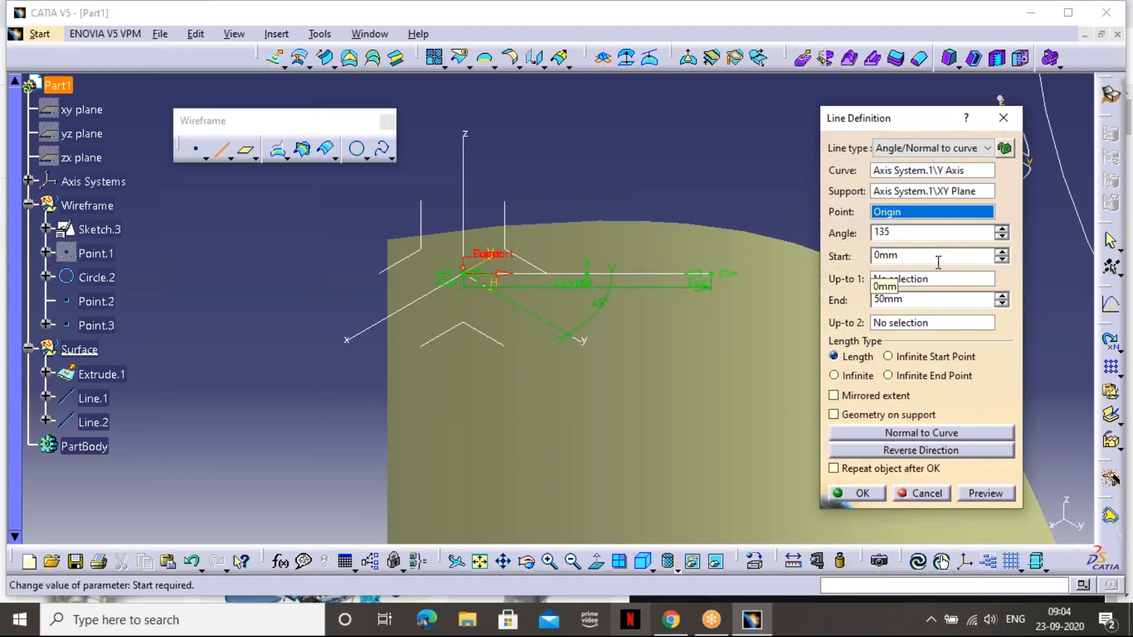
pyautogui.click(932, 299)
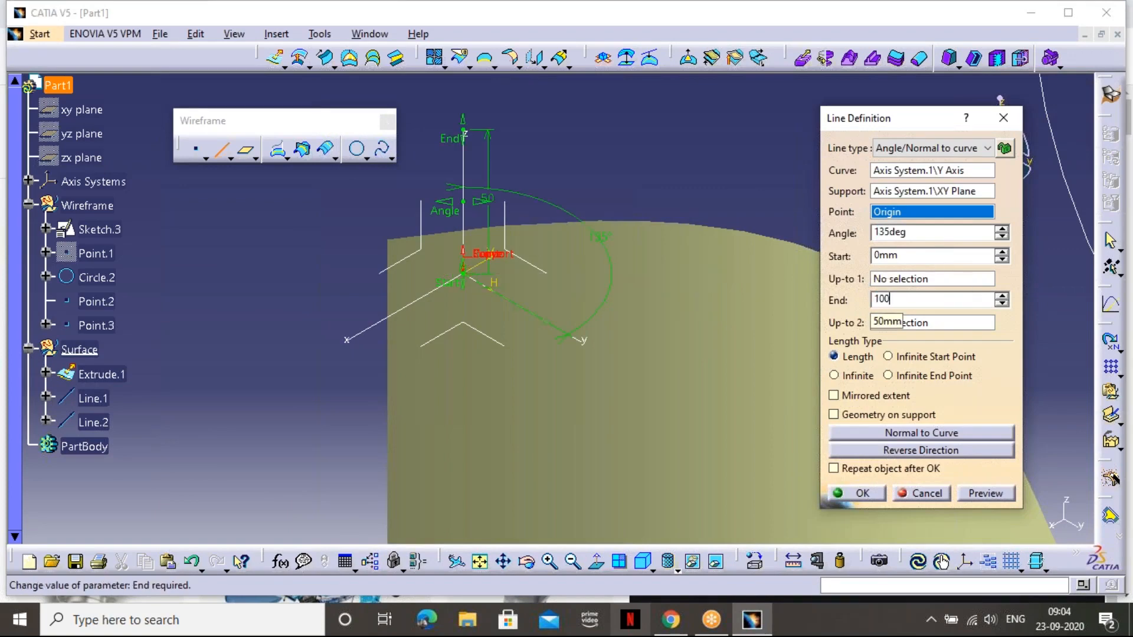
pyautogui.write('100')
pyautogui.click(1002, 501)
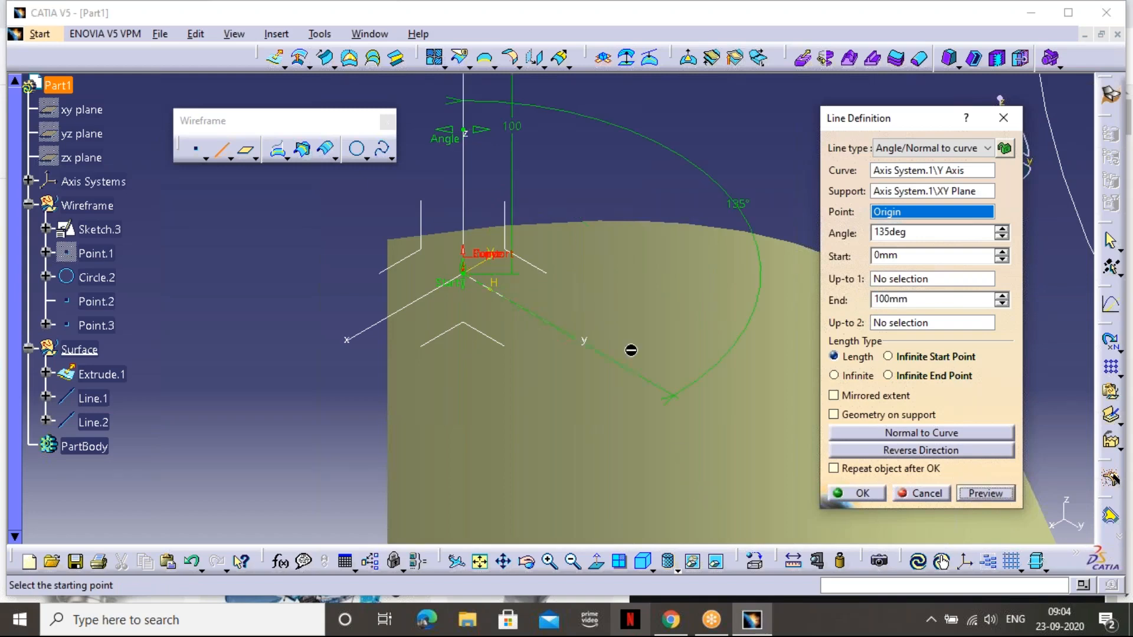
# Change the new line's support to the YZ plane of the axis system and create the line
pyautogui.moveTo(574, 291); pyautogui.dragTo(558, 337, button='middle')
pyautogui.click(636, 558)
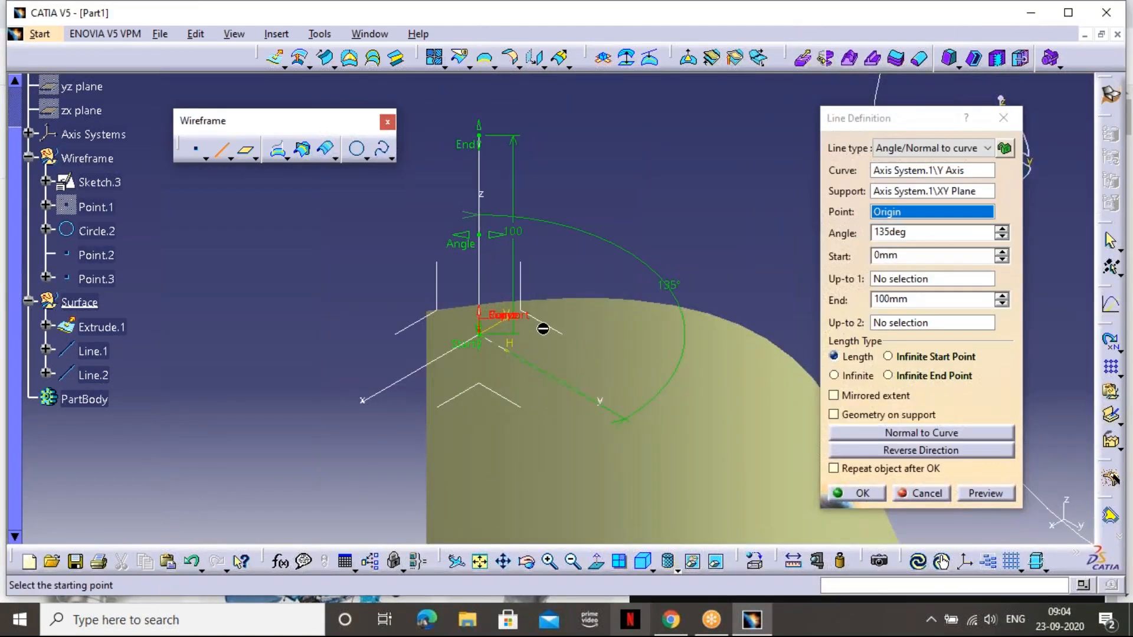
pyautogui.click(899, 193)
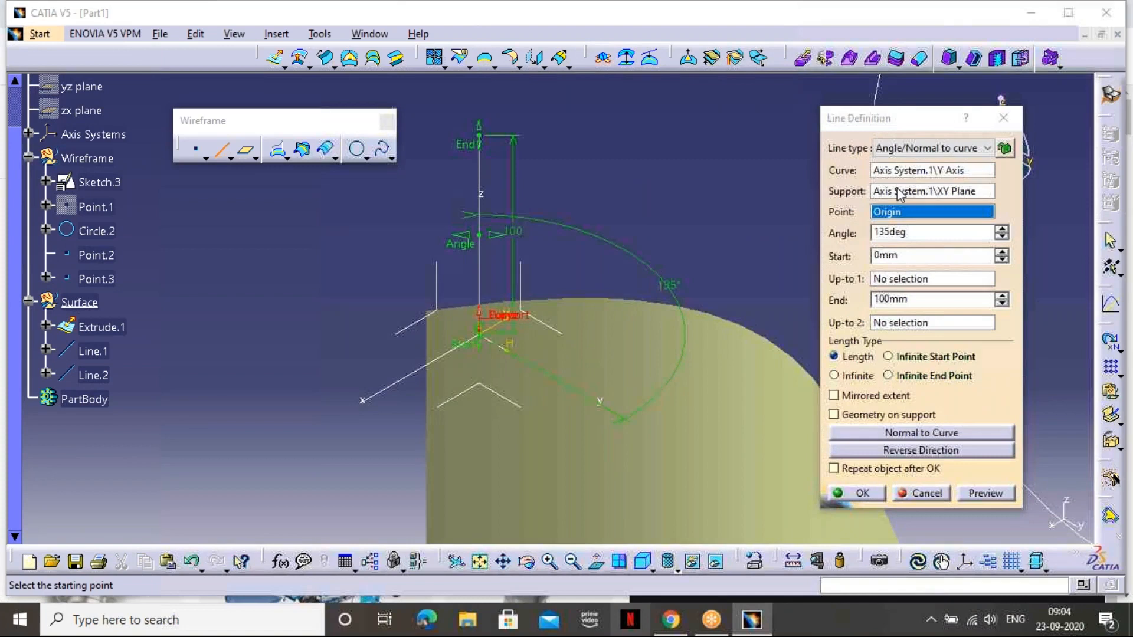
pyautogui.click(558, 331)
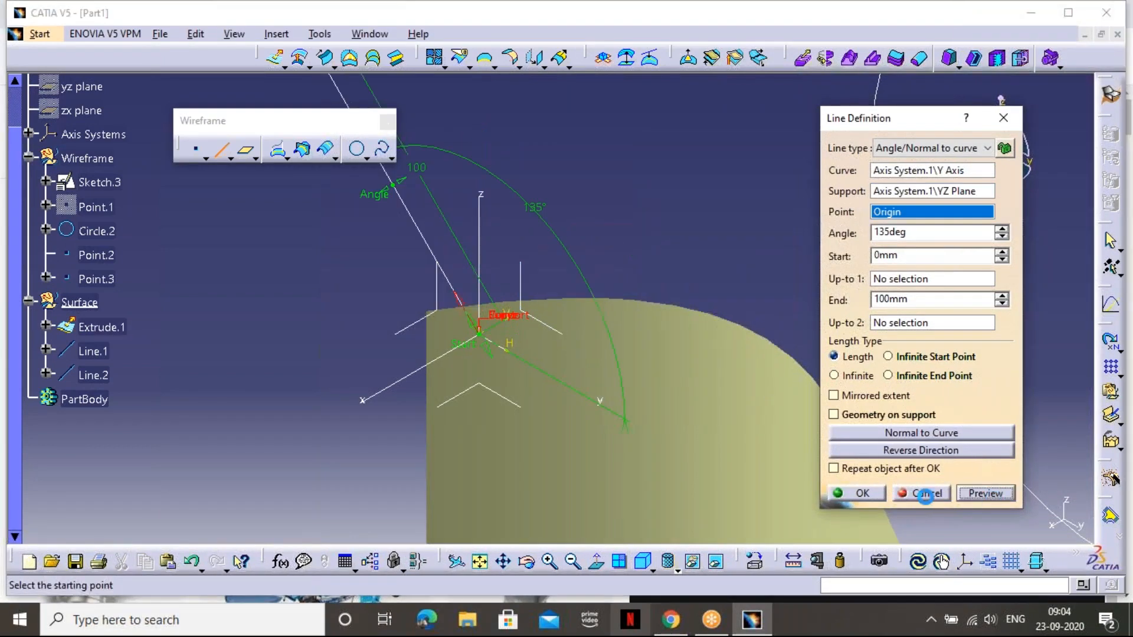
pyautogui.click(860, 494)
# Edit the line in the YZ plane, viewed square-on, and preview it at an angle of 90 degrees
pyautogui.moveTo(641, 375); pyautogui.dragTo(774, 269, button='middle')
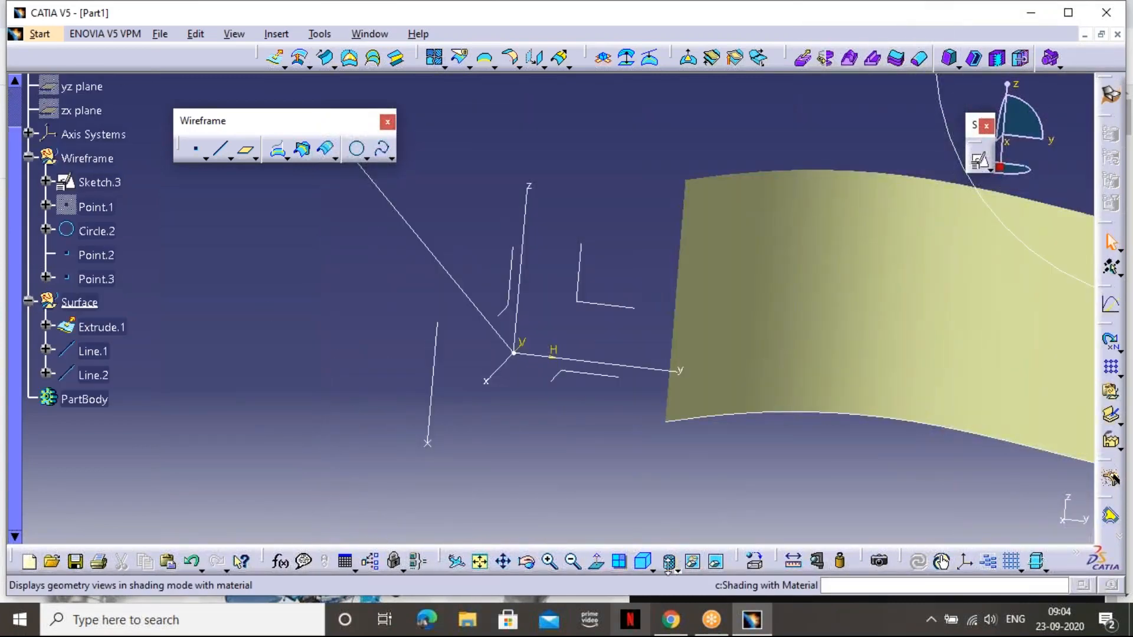
pyautogui.click(652, 569)
pyautogui.click(665, 458)
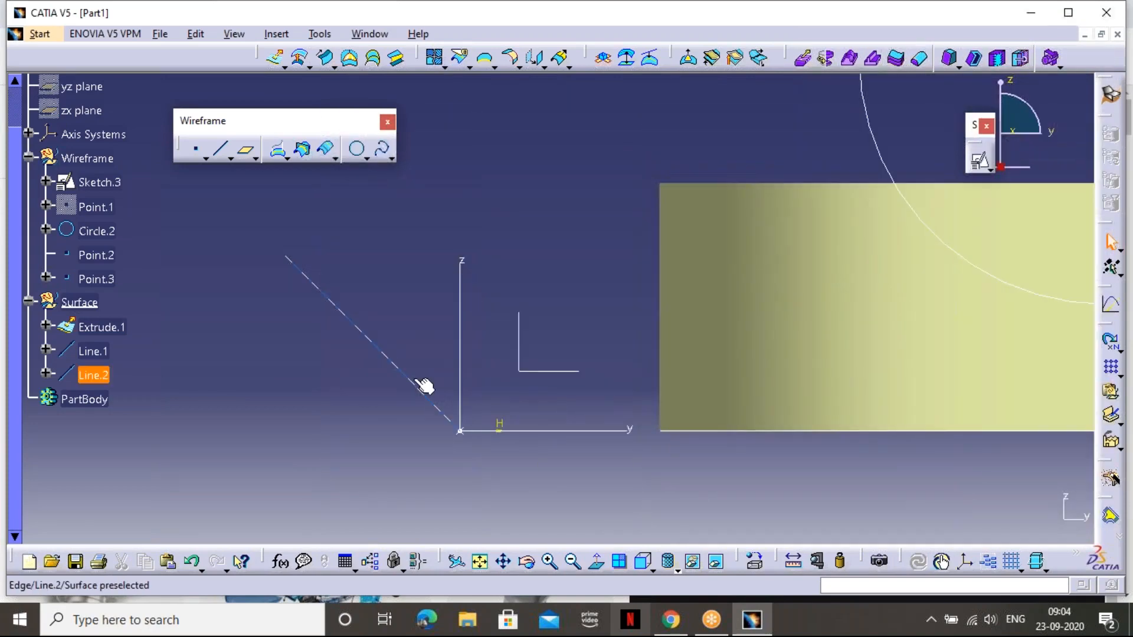
pyautogui.doubleClick(423, 385)
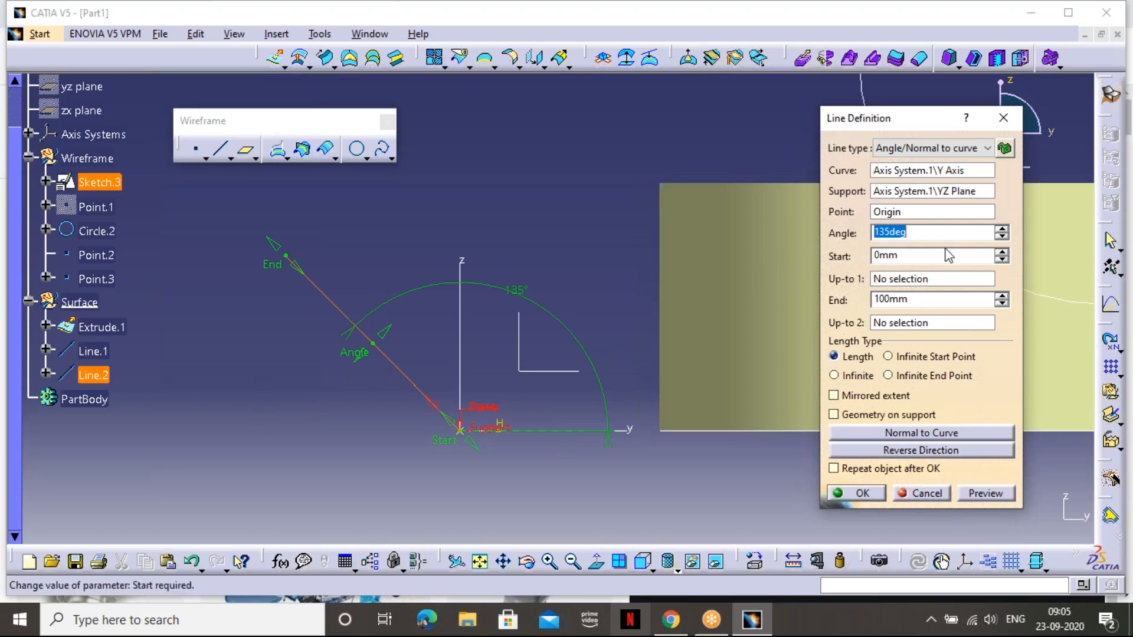
pyautogui.write('90')
pyautogui.press('Return')
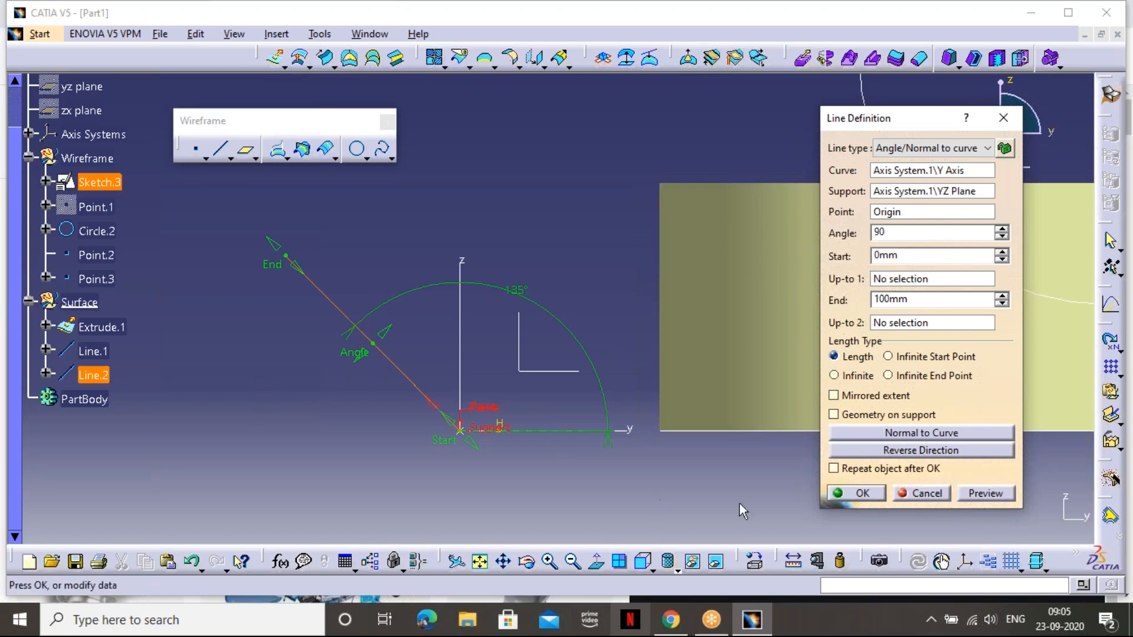
pyautogui.click(985, 493)
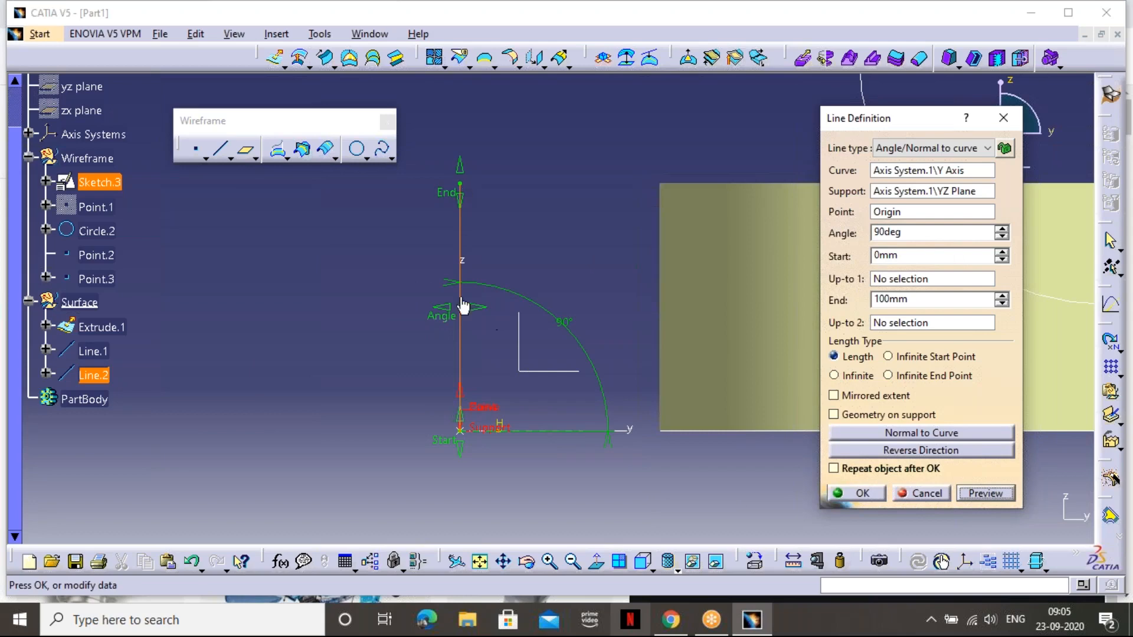
# Try an angle of 45 degrees for the line, preview it, and leave the definition without applying the change
pyautogui.doubleClick(919, 235)
pyautogui.write('45')
pyautogui.click(986, 493)
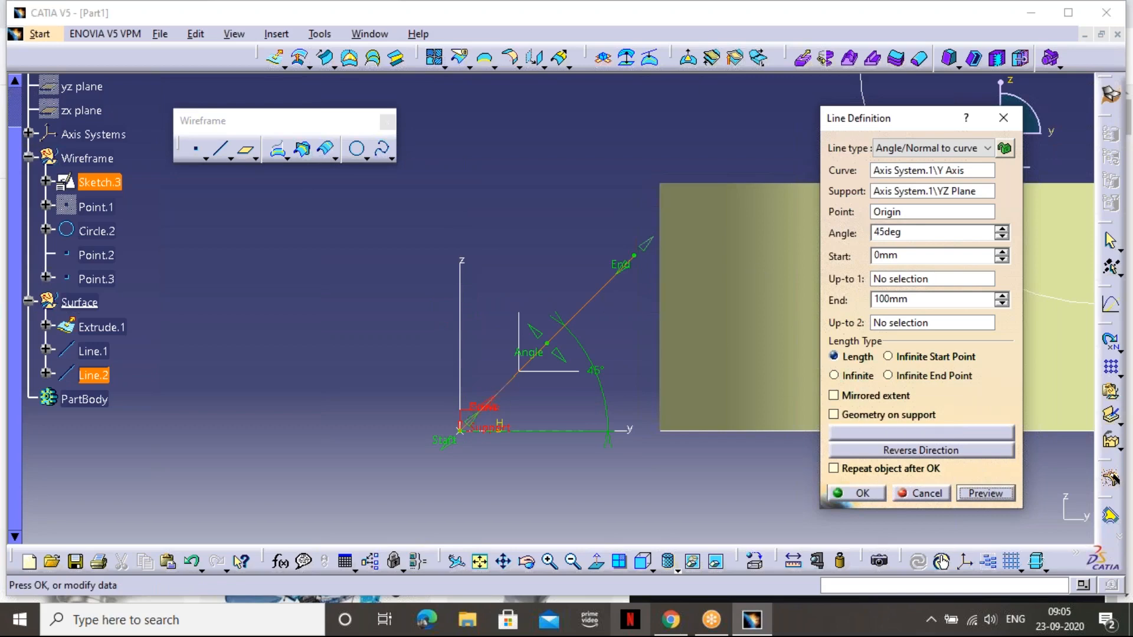
pyautogui.click(651, 569)
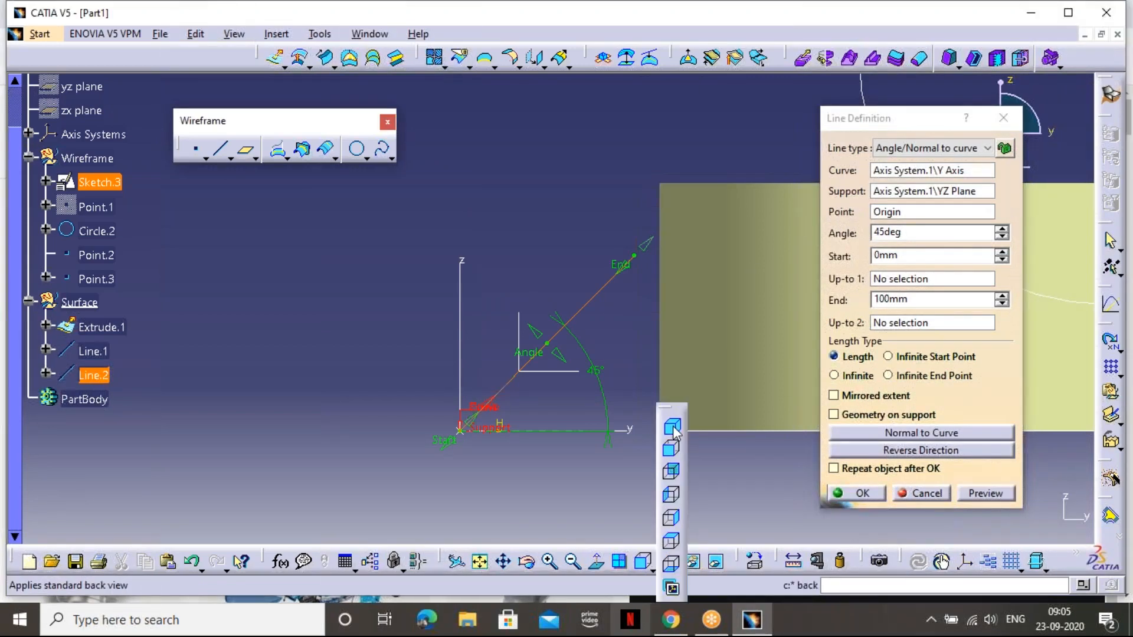
pyautogui.click(673, 449)
pyautogui.moveTo(637, 351); pyautogui.dragTo(445, 437, button='middle')
pyautogui.moveTo(712, 316); pyautogui.dragTo(617, 349, button='middle')
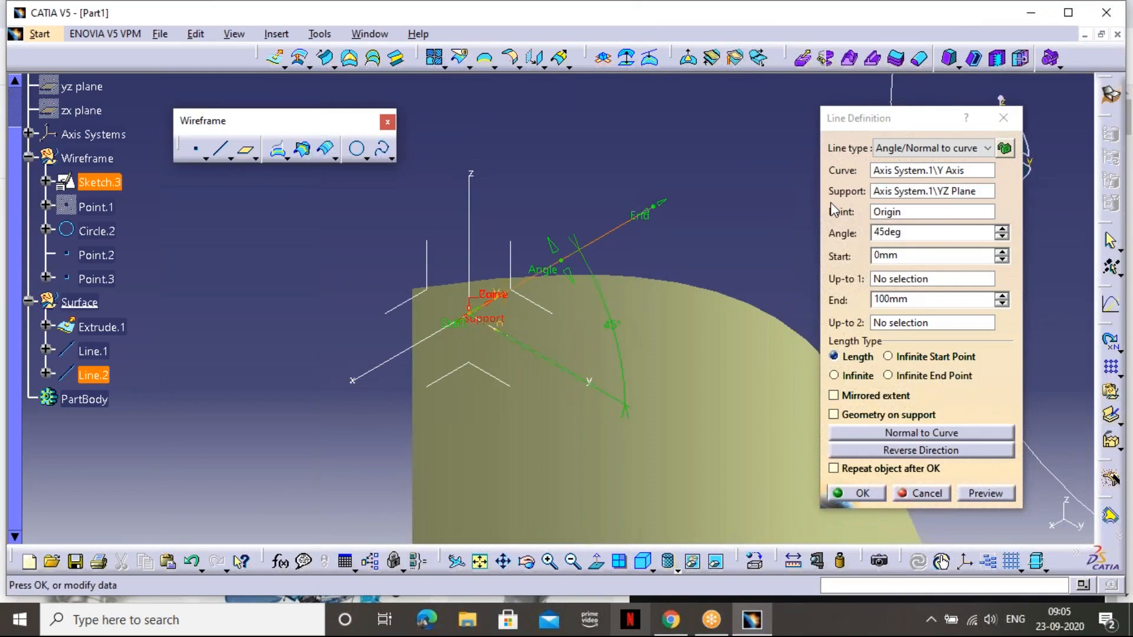
pyautogui.click(936, 148)
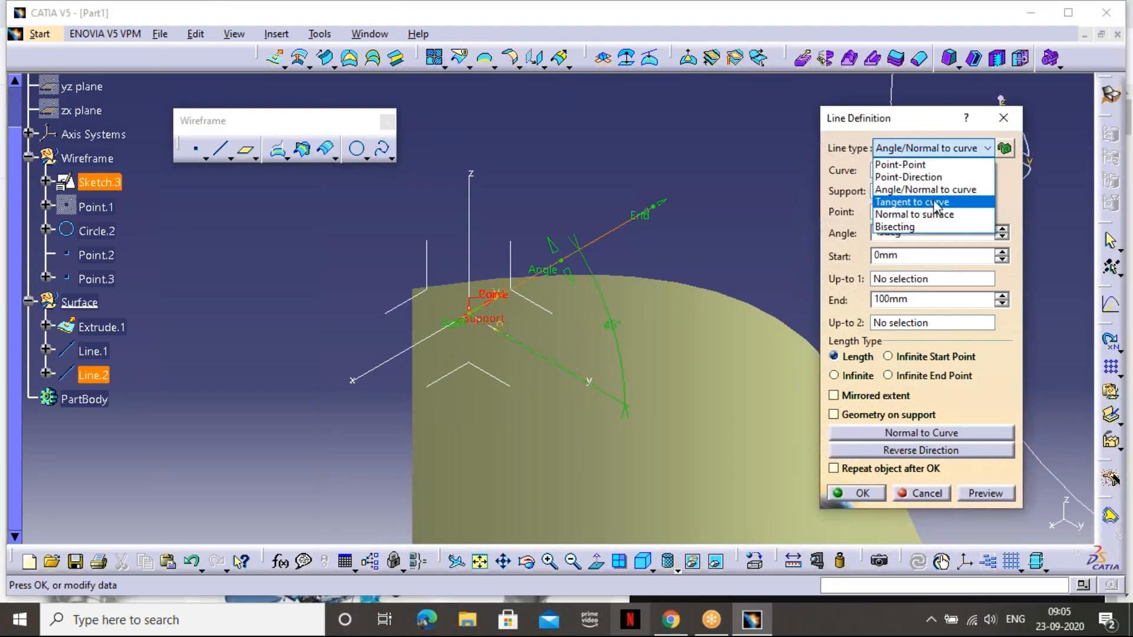
pyautogui.click(1003, 118)
pyautogui.click(1004, 118)
# Try to define a Tangent to curve line using Circle.2 as both the curve and the second element
pyautogui.moveTo(971, 422); pyautogui.dragTo(673, 378, button='middle')
pyautogui.moveTo(737, 313); pyautogui.dragTo(619, 324, button='middle')
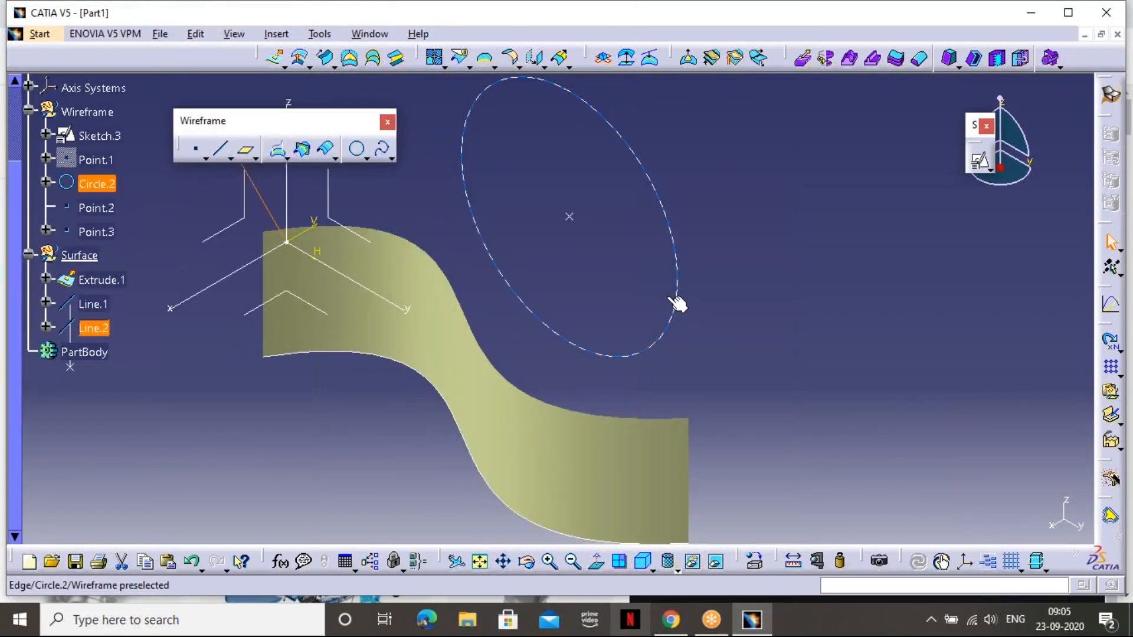
pyautogui.click(803, 293)
pyautogui.moveTo(683, 314); pyautogui.dragTo(721, 312, button='middle')
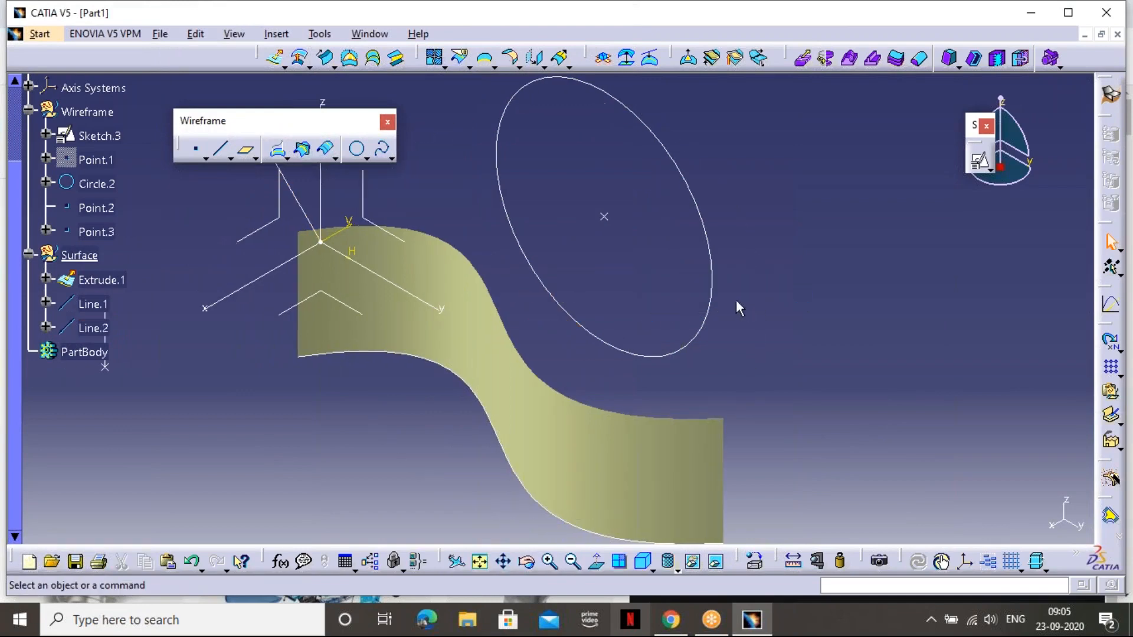
pyautogui.click(222, 149)
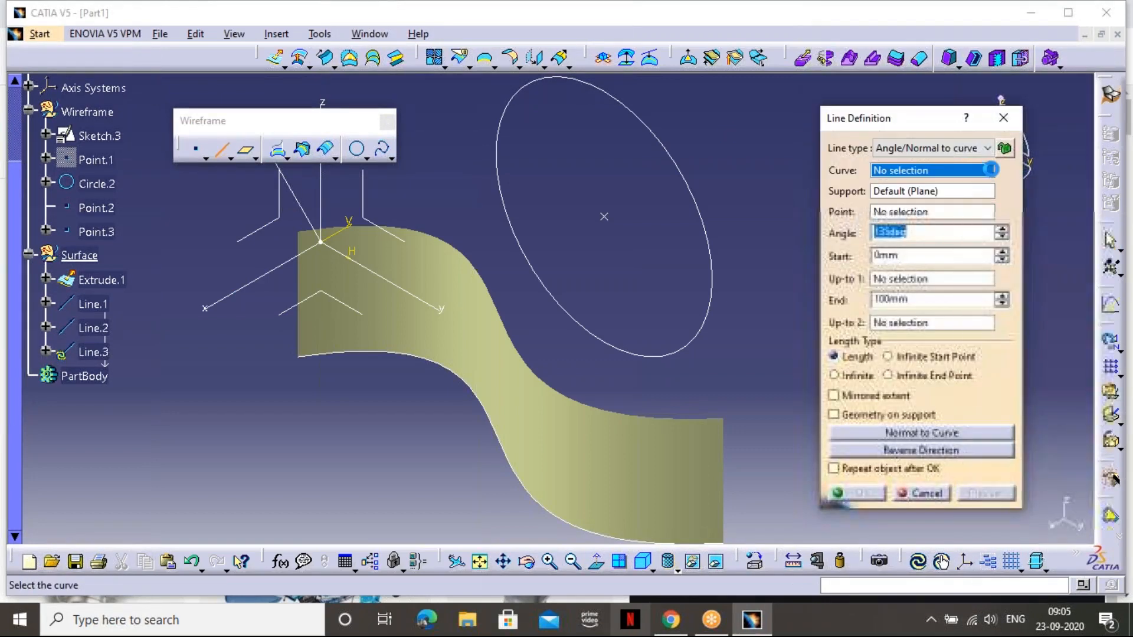
pyautogui.click(938, 148)
pyautogui.click(929, 204)
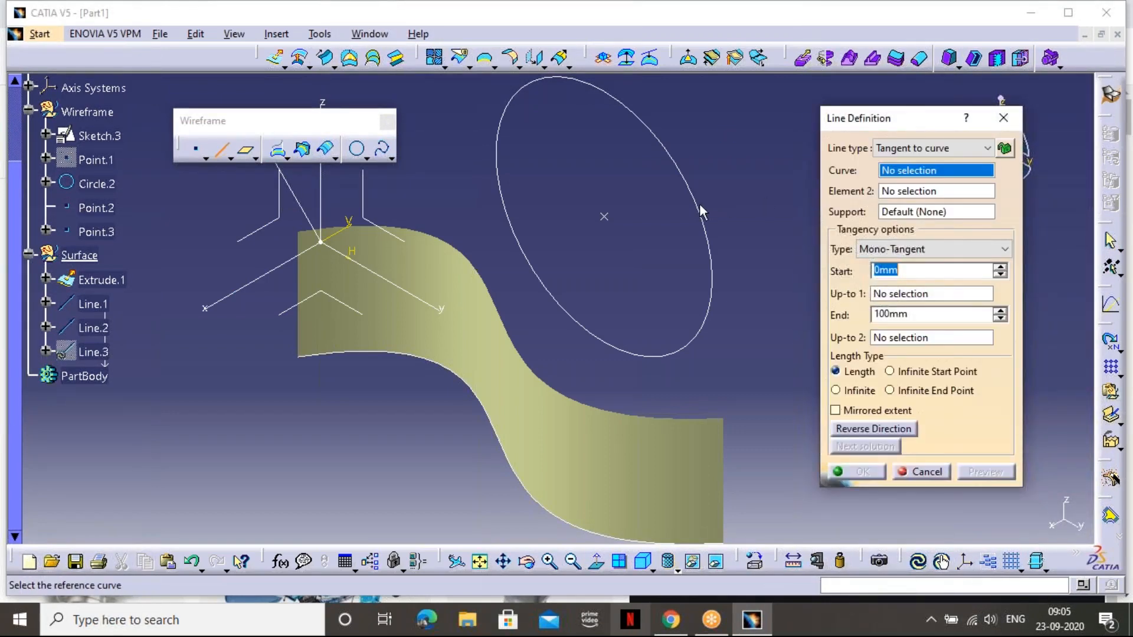
pyautogui.click(706, 227)
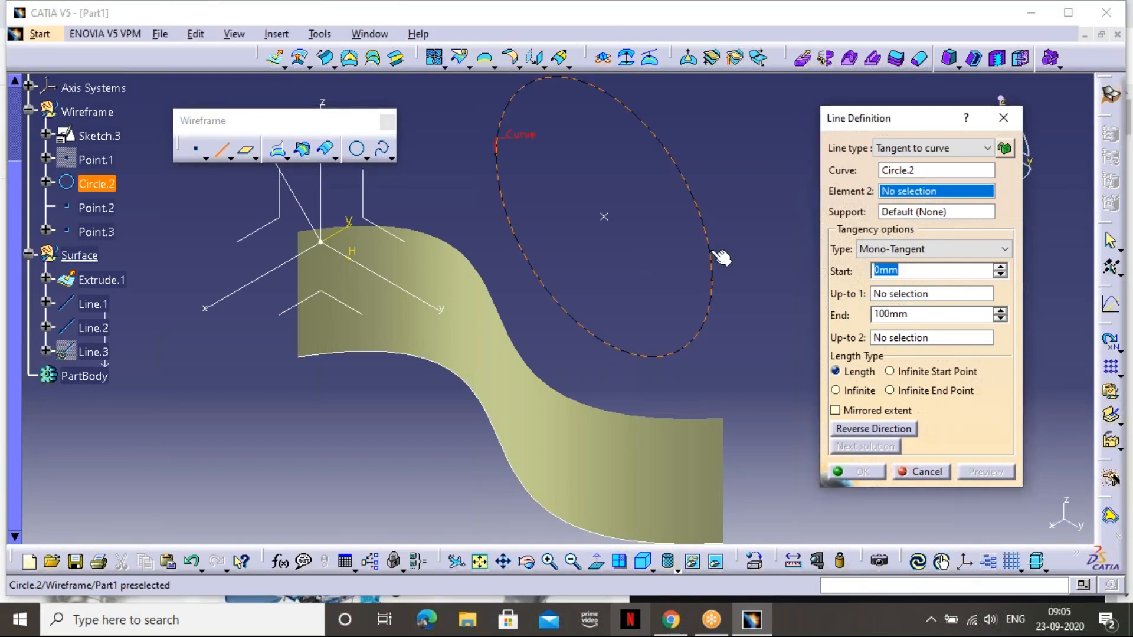
pyautogui.click(716, 283)
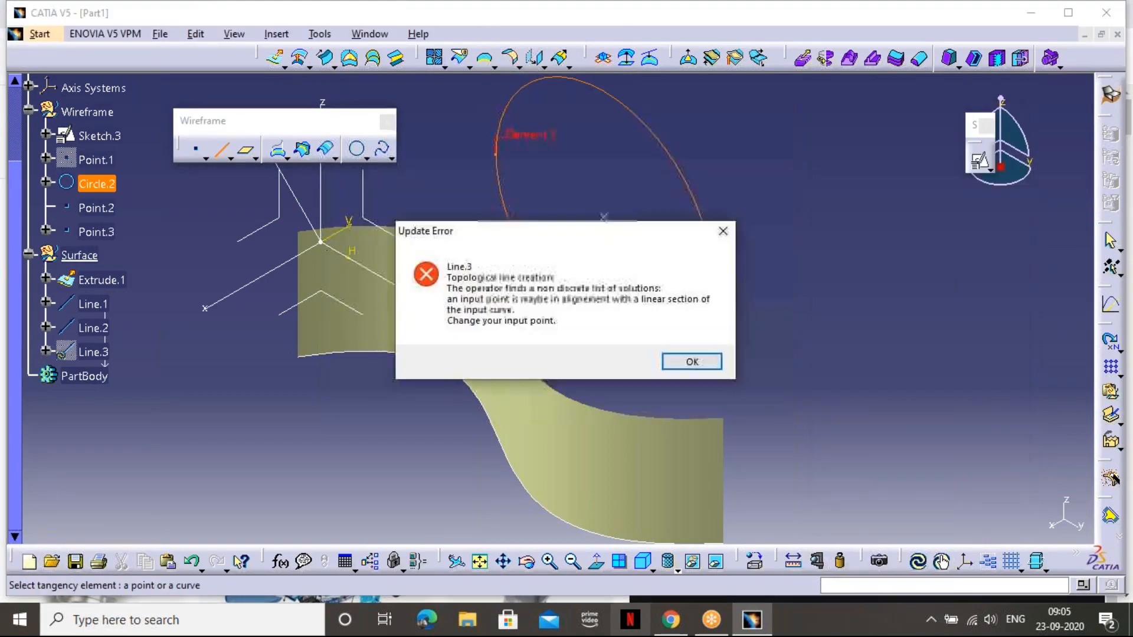
pyautogui.click(725, 232)
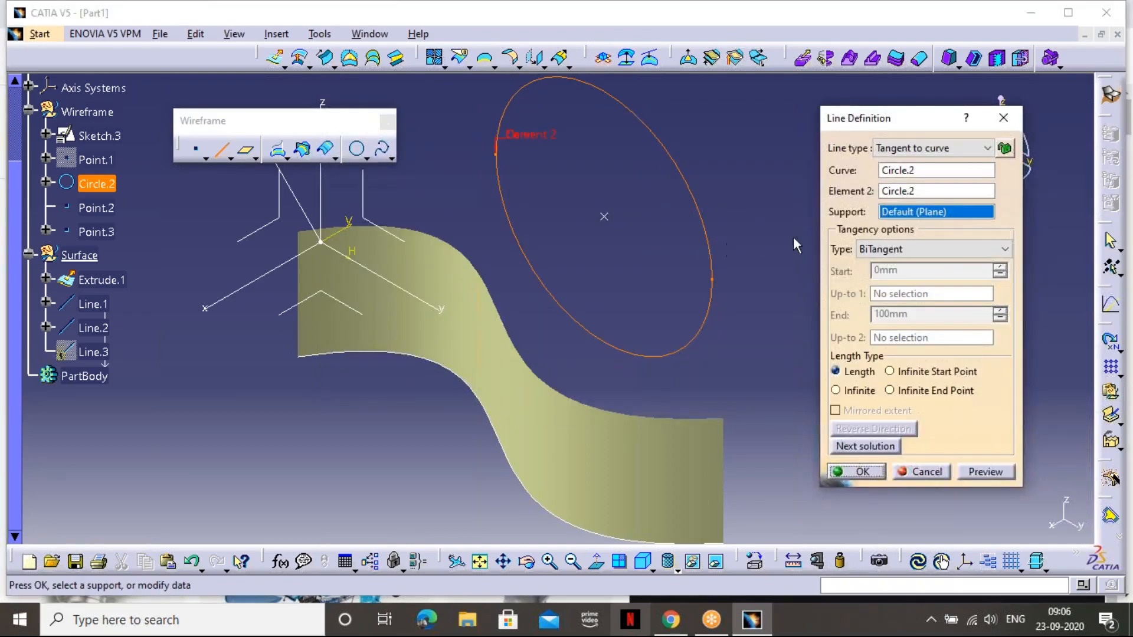
pyautogui.click(1003, 118)
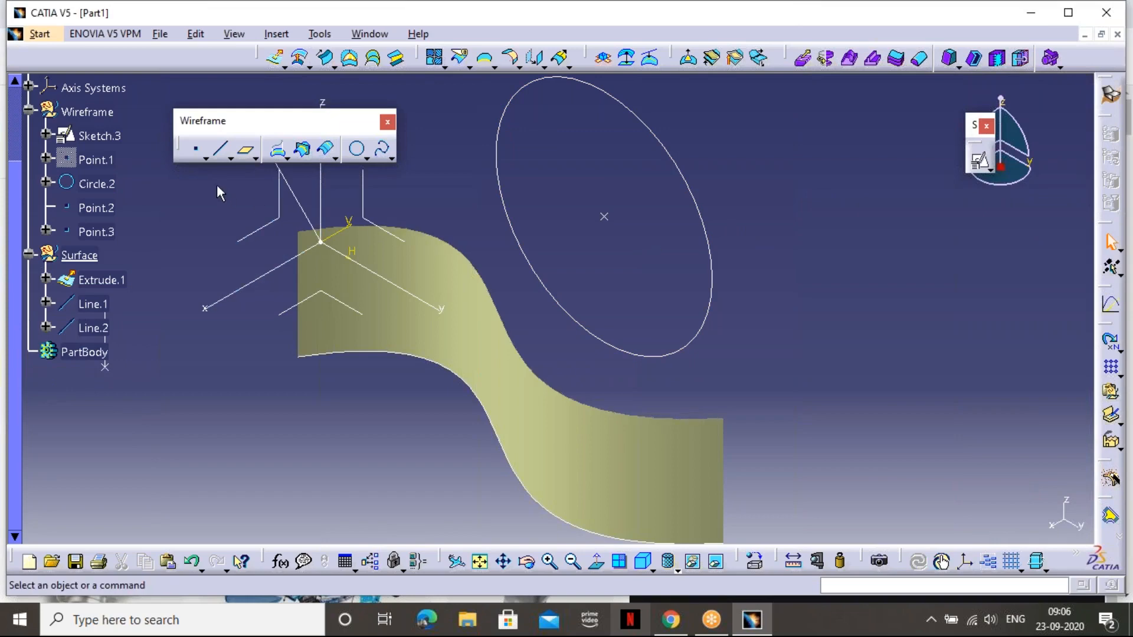
pyautogui.moveTo(403, 213); pyautogui.dragTo(453, 250, button='middle')
pyautogui.click(278, 150)
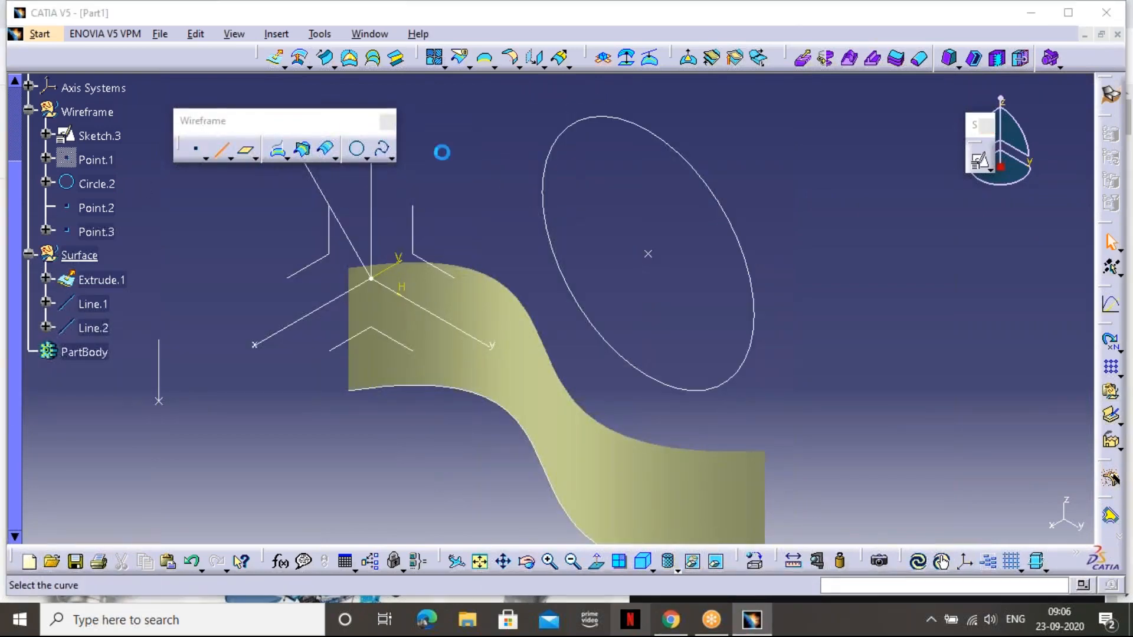
pyautogui.click(928, 148)
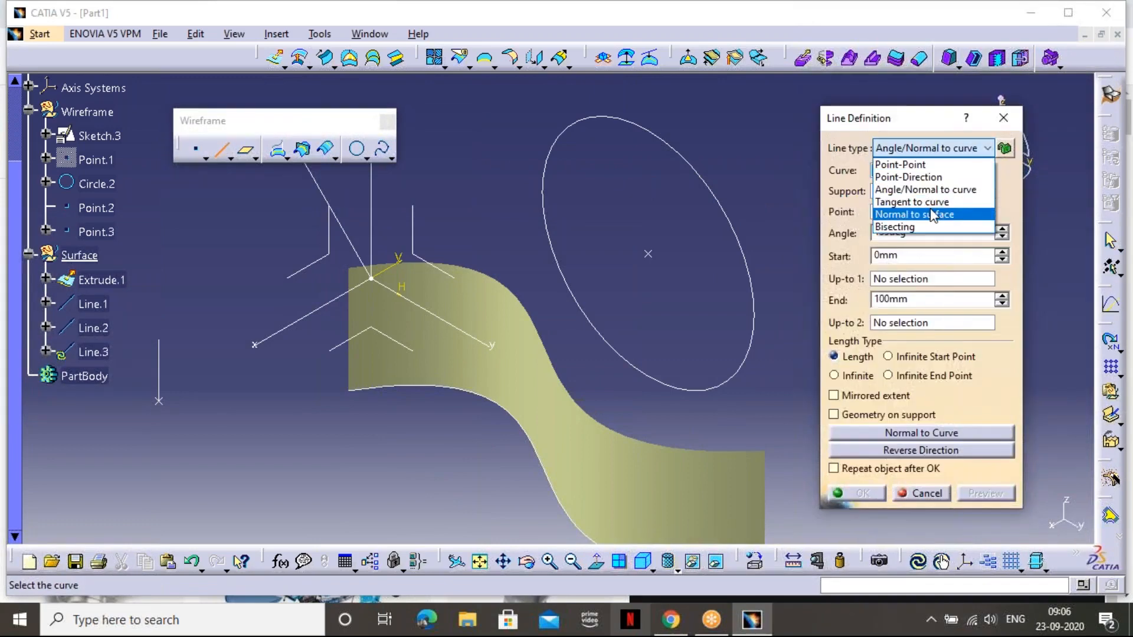
pyautogui.click(929, 203)
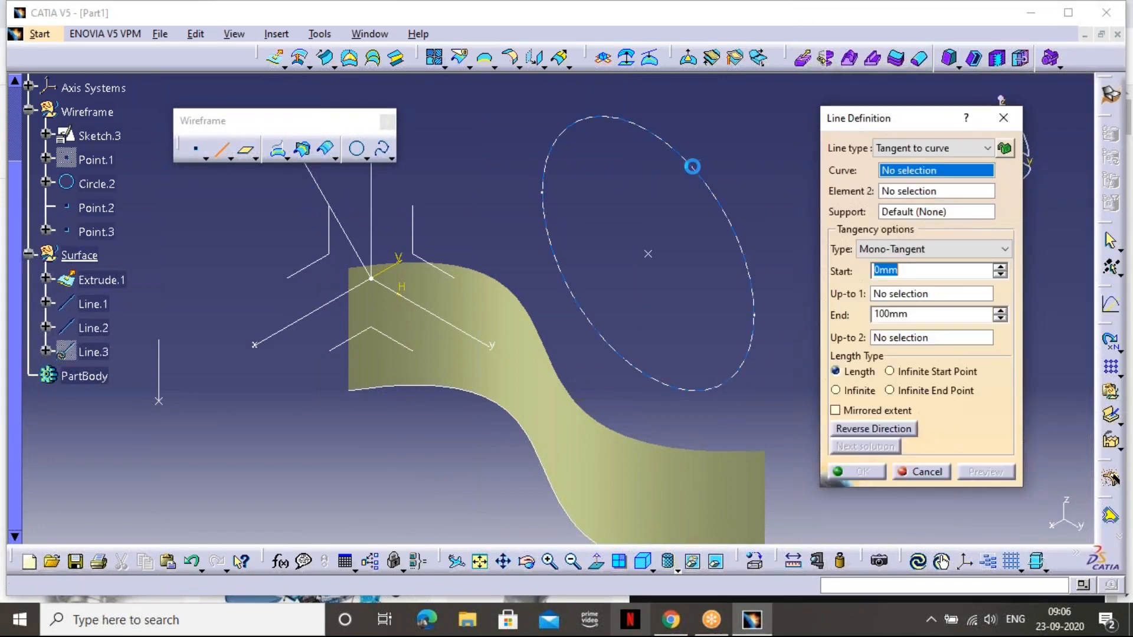
pyautogui.click(543, 184)
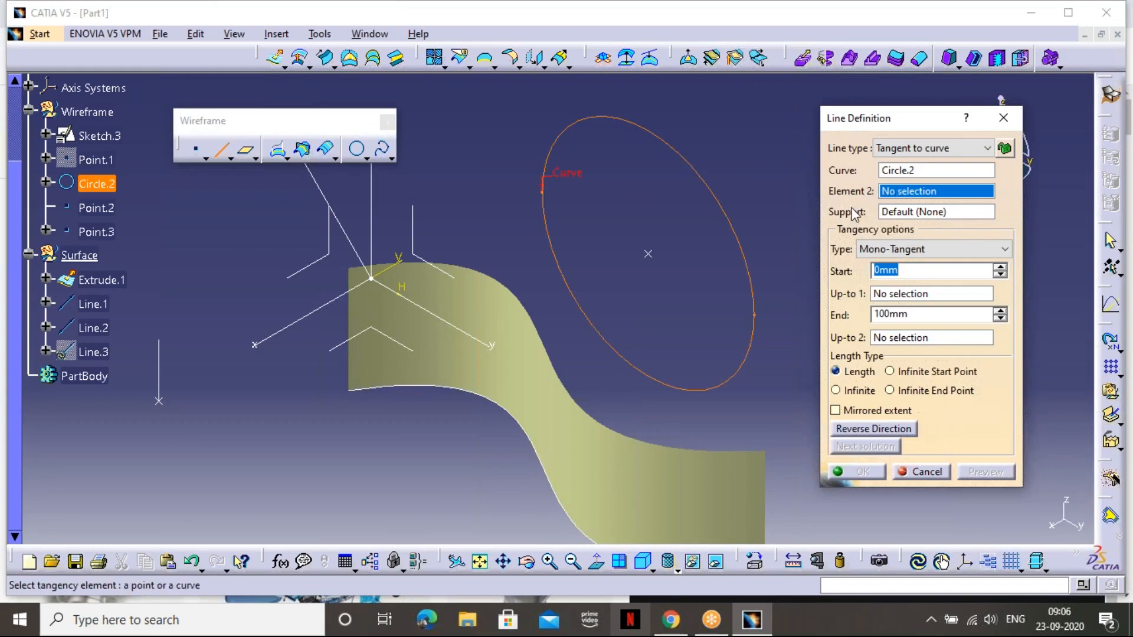
pyautogui.click(890, 214)
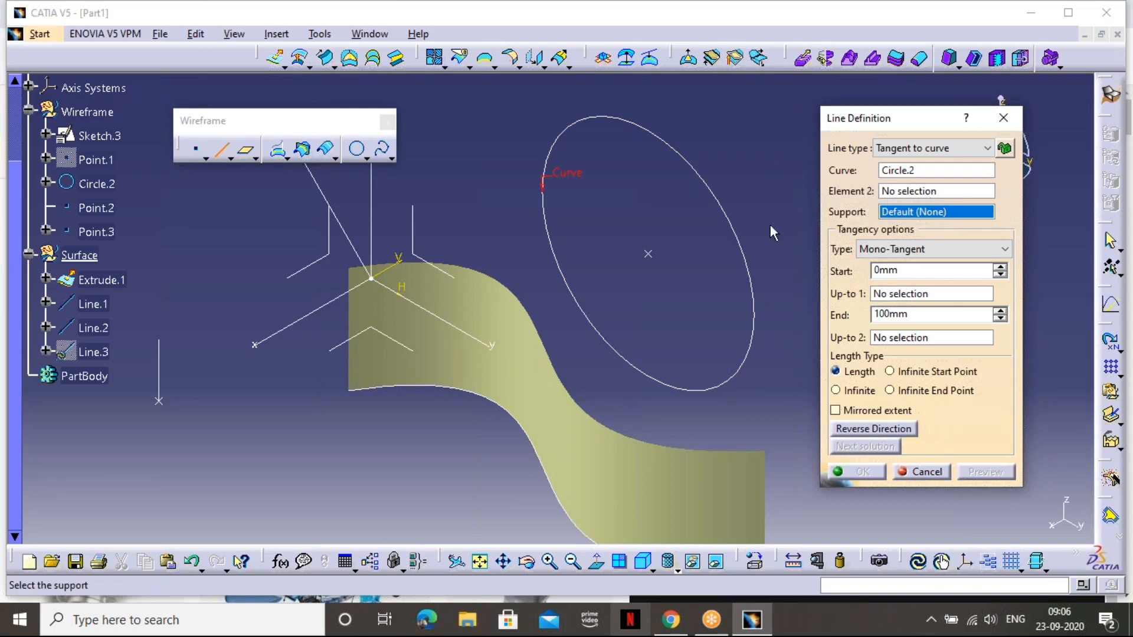
pyautogui.click(1003, 117)
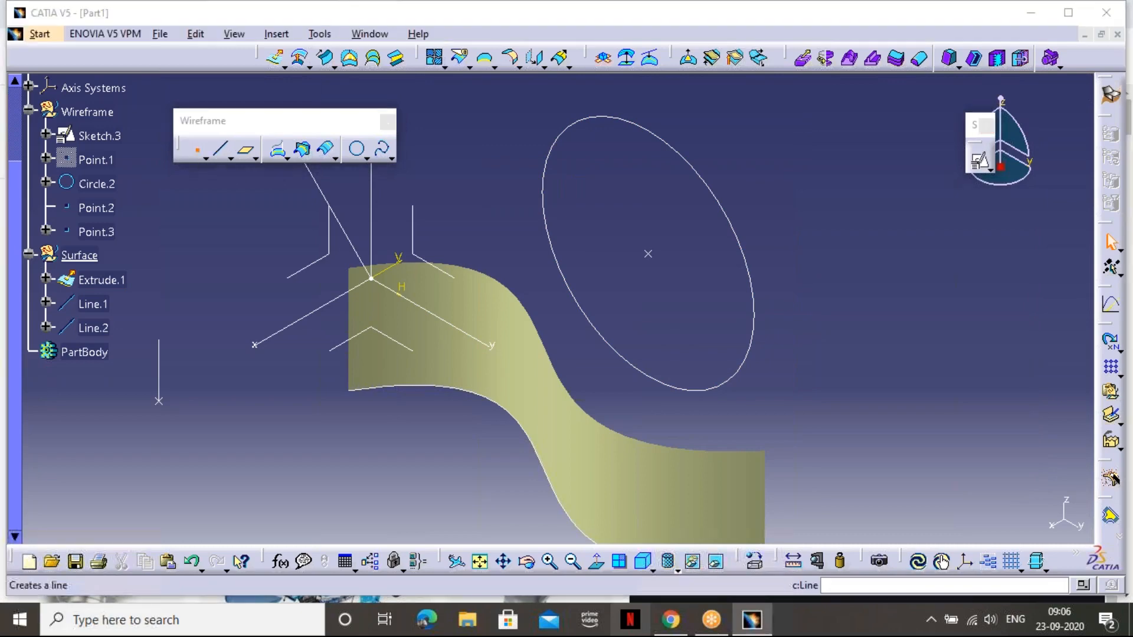
# Create an On curve point on Circle.2 at a geodesic length of about 581 mm
pyautogui.click(199, 155)
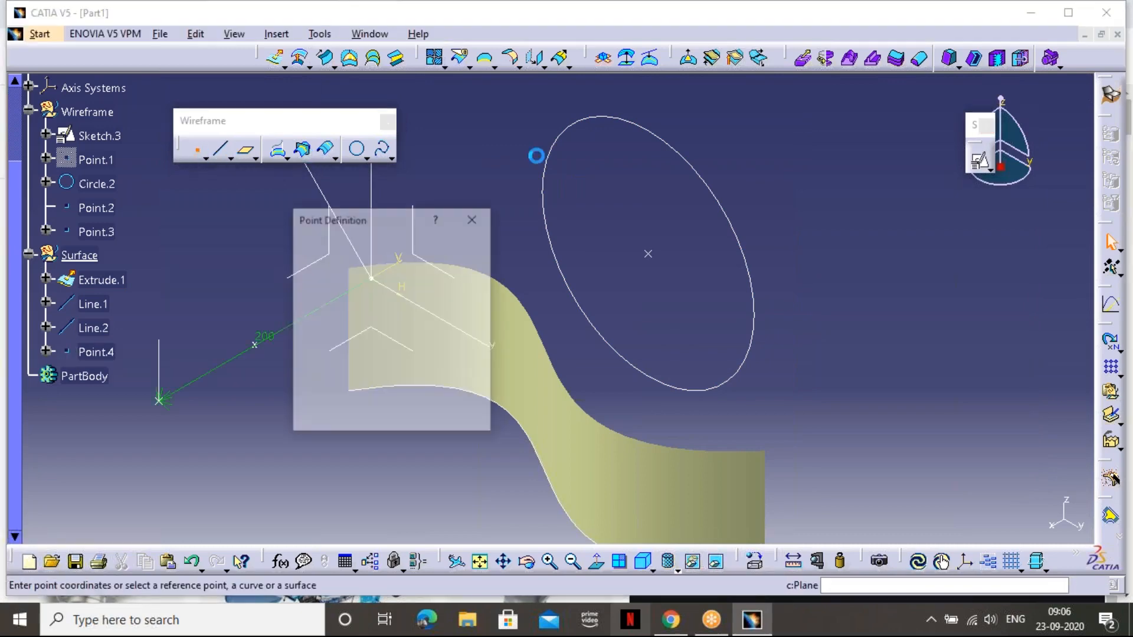
pyautogui.click(715, 194)
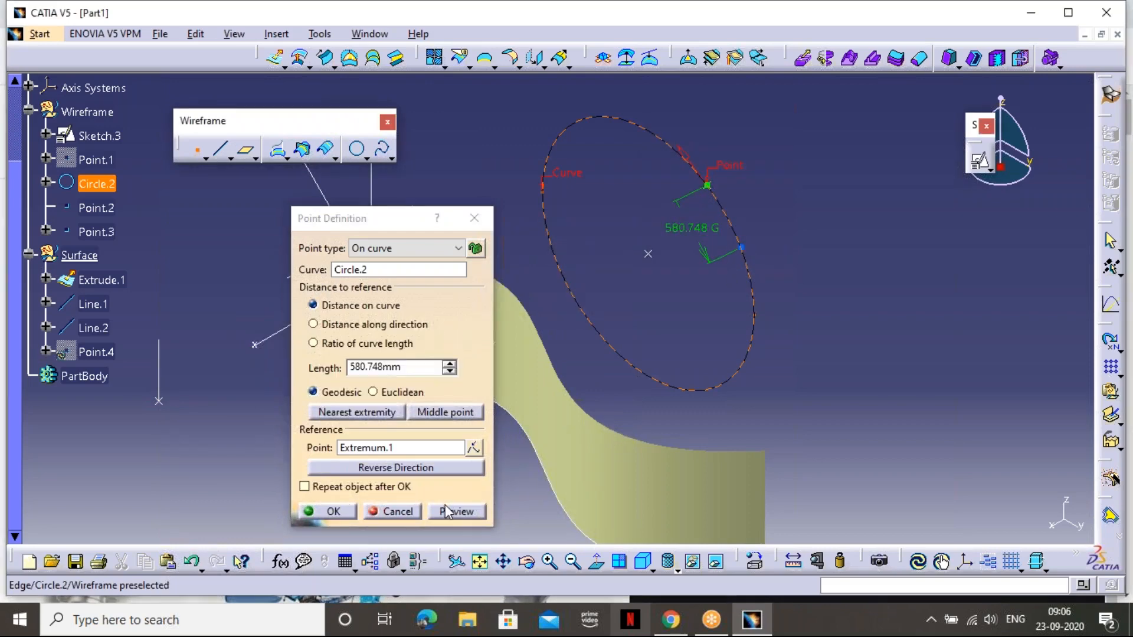
pyautogui.click(321, 512)
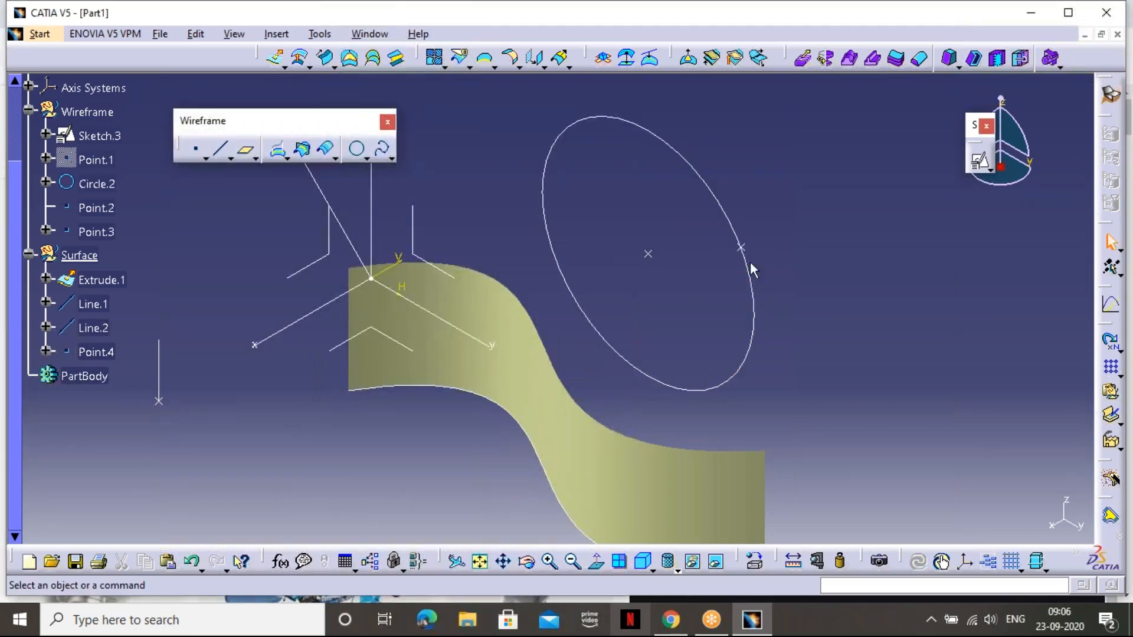
# Define a Mono-Tangent, Tangent to curve line with Circle.2 as the curve and Point.4 as the second element
pyautogui.click(220, 149)
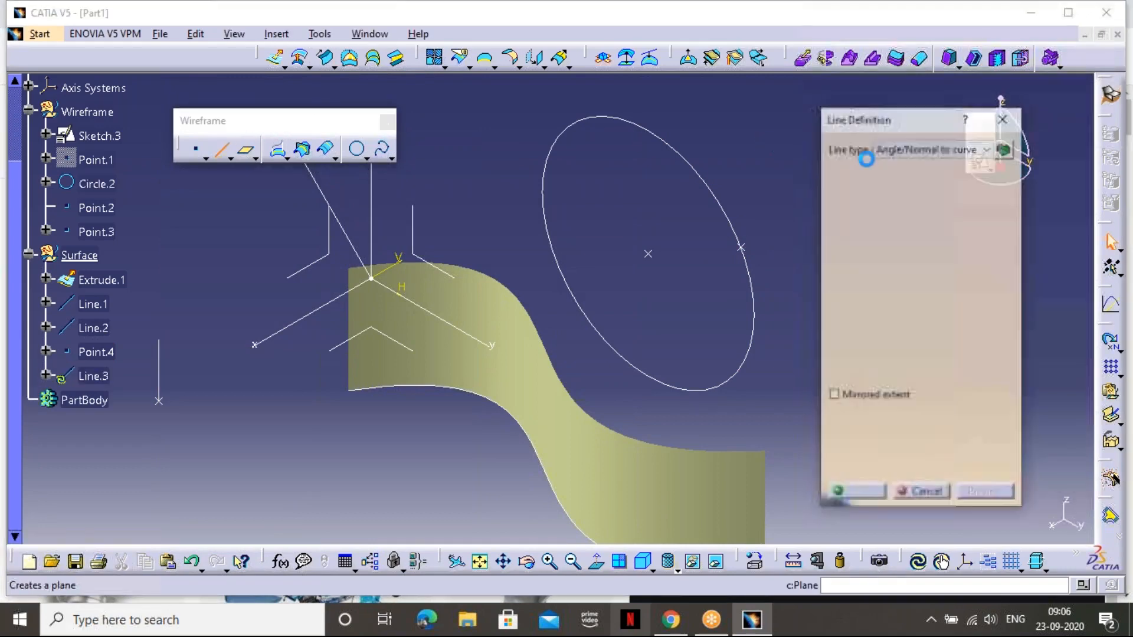
pyautogui.click(930, 148)
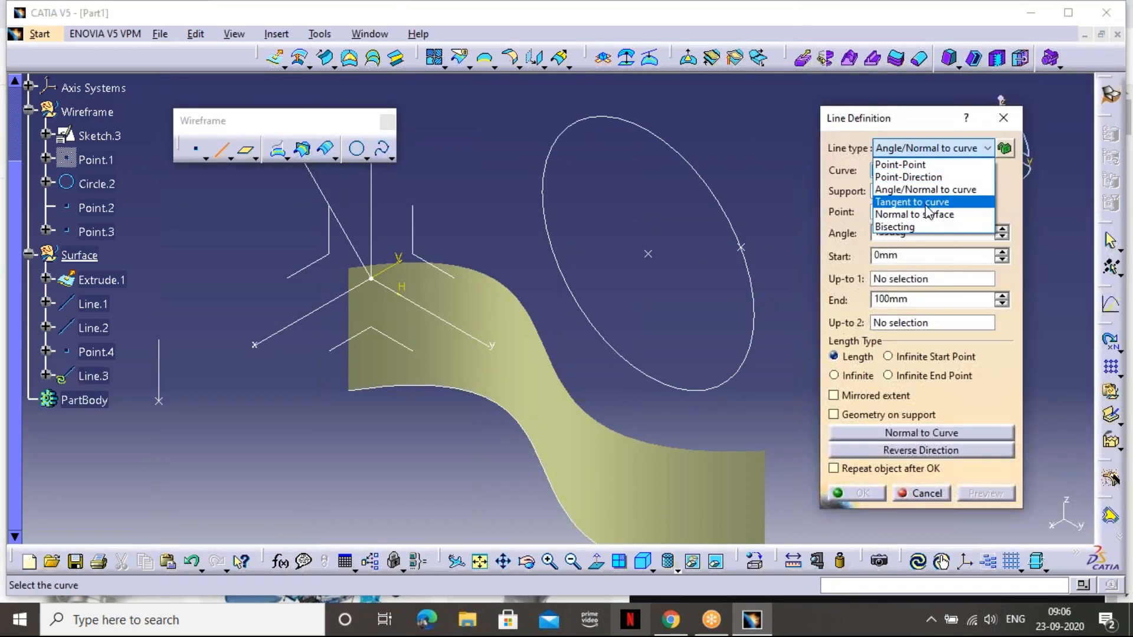
pyautogui.click(927, 203)
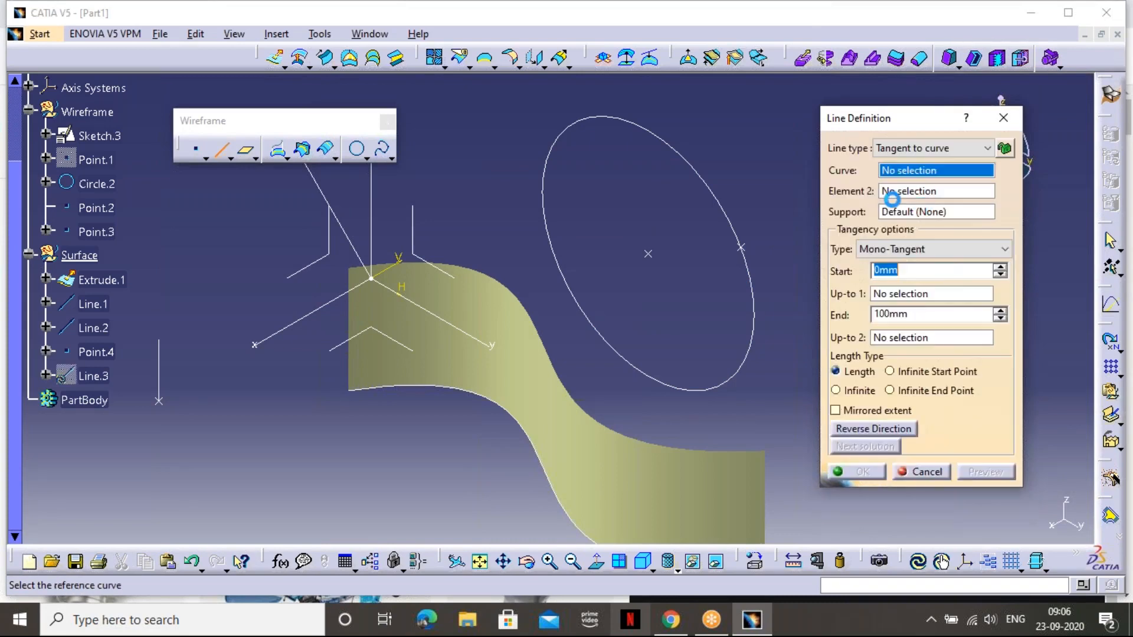
pyautogui.click(705, 171)
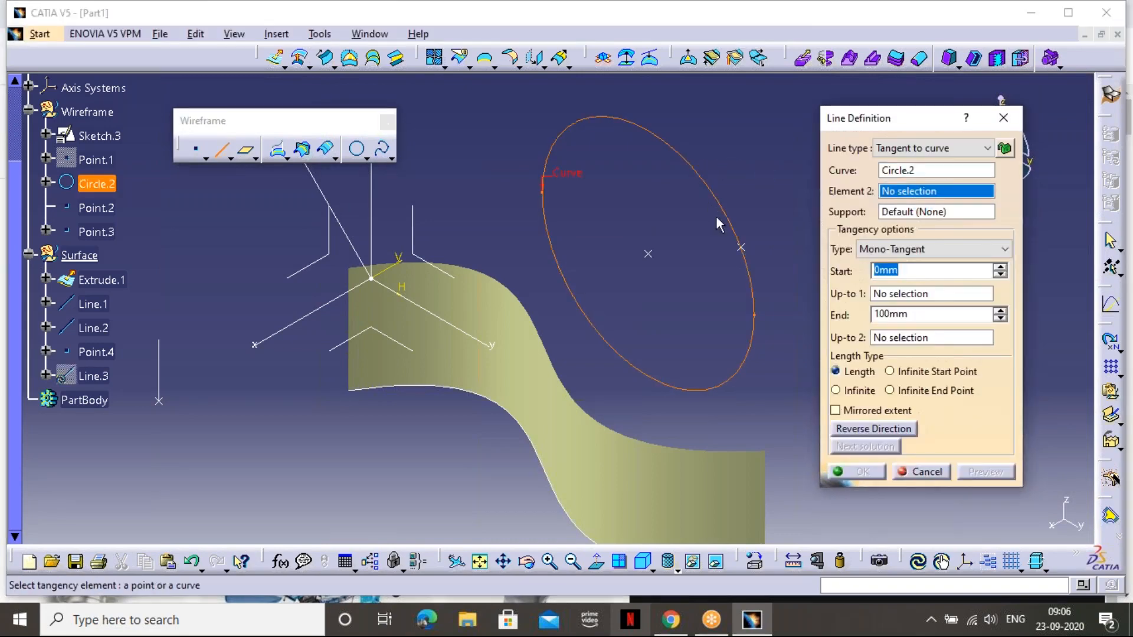
pyautogui.click(745, 247)
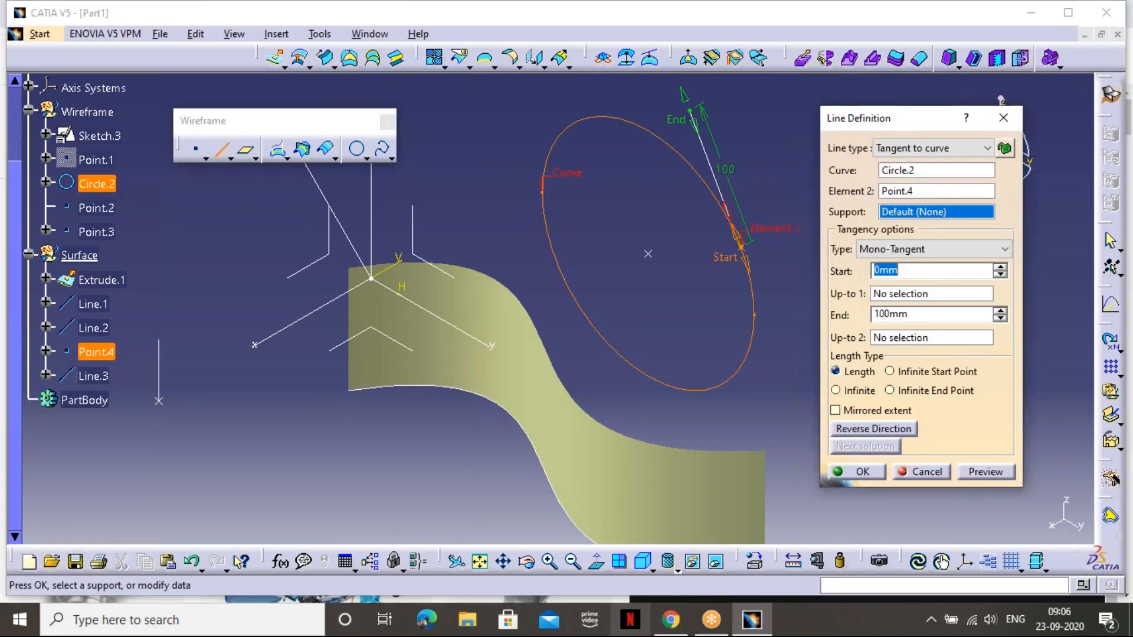
# Set the tangent line's end to 200 mm, reverse its direction and create it
pyautogui.moveTo(711, 222); pyautogui.dragTo(633, 165, button='middle')
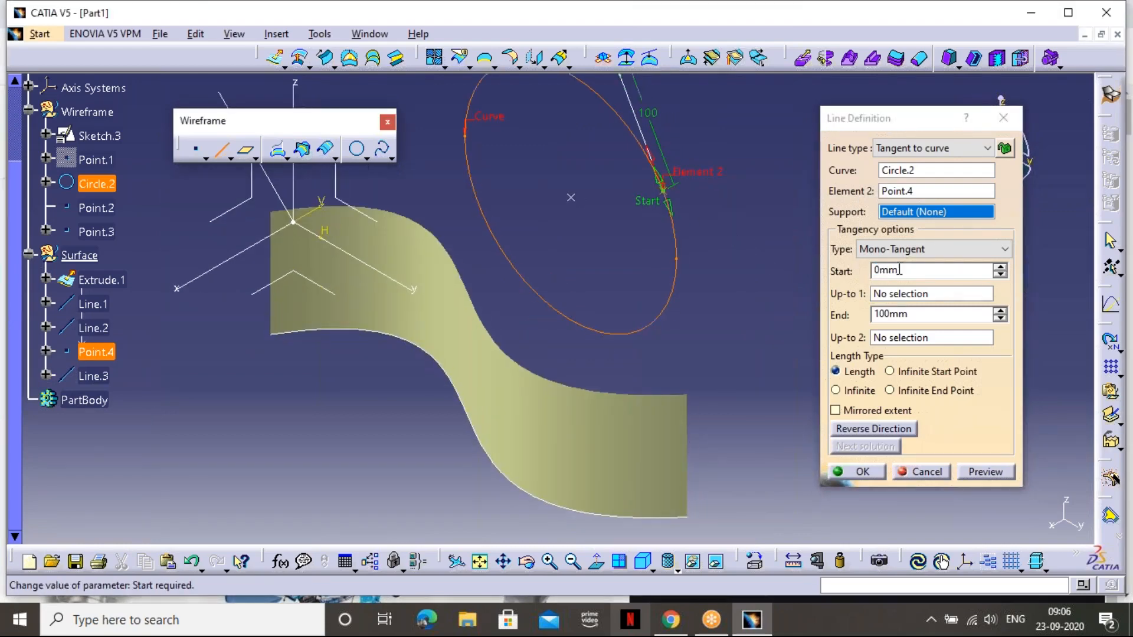
pyautogui.doubleClick(912, 271)
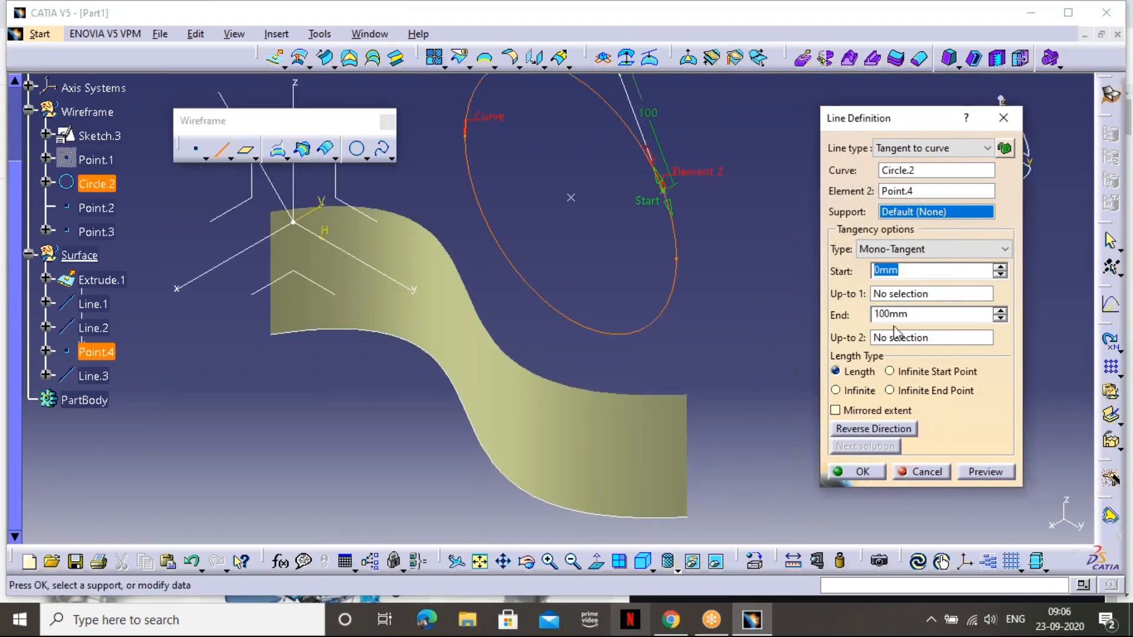
pyautogui.write('200')
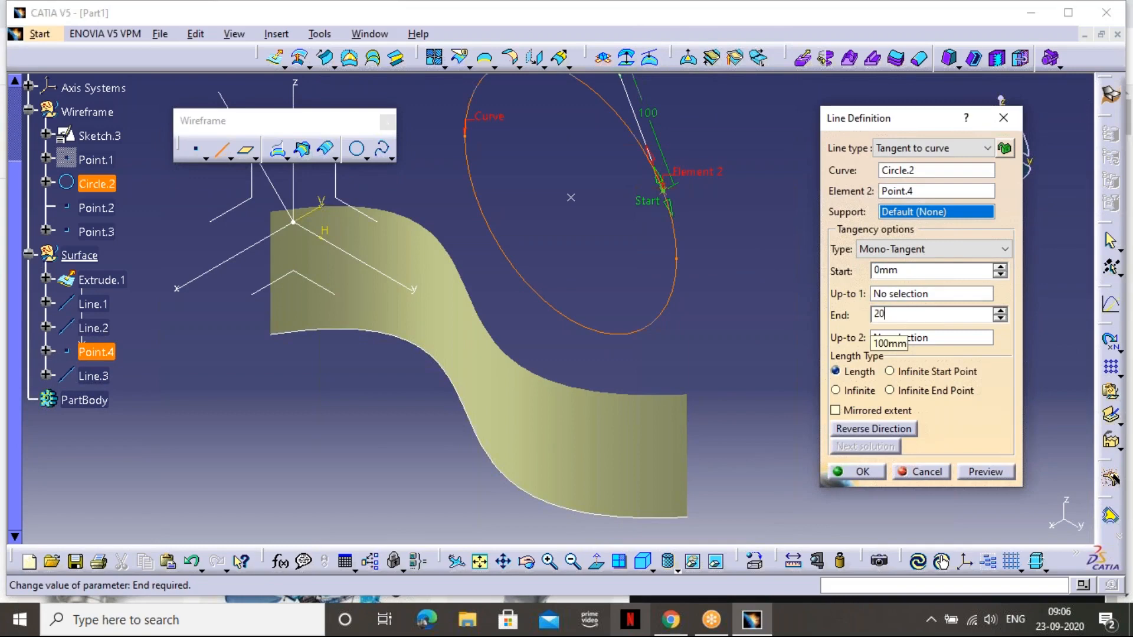
pyautogui.click(997, 472)
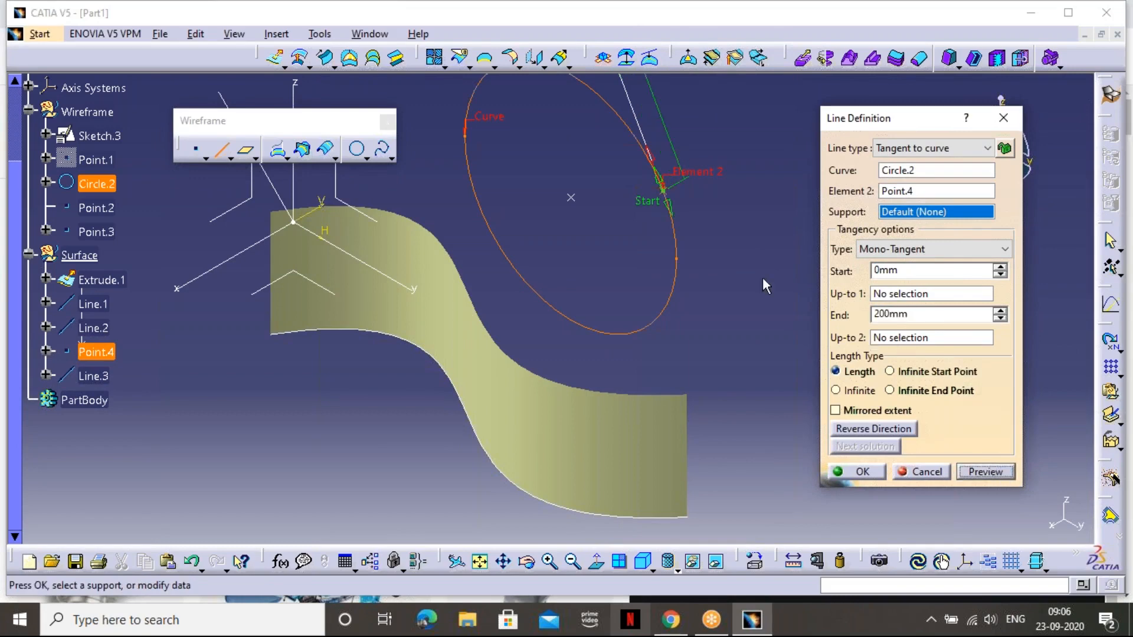
pyautogui.click(868, 429)
pyautogui.click(859, 471)
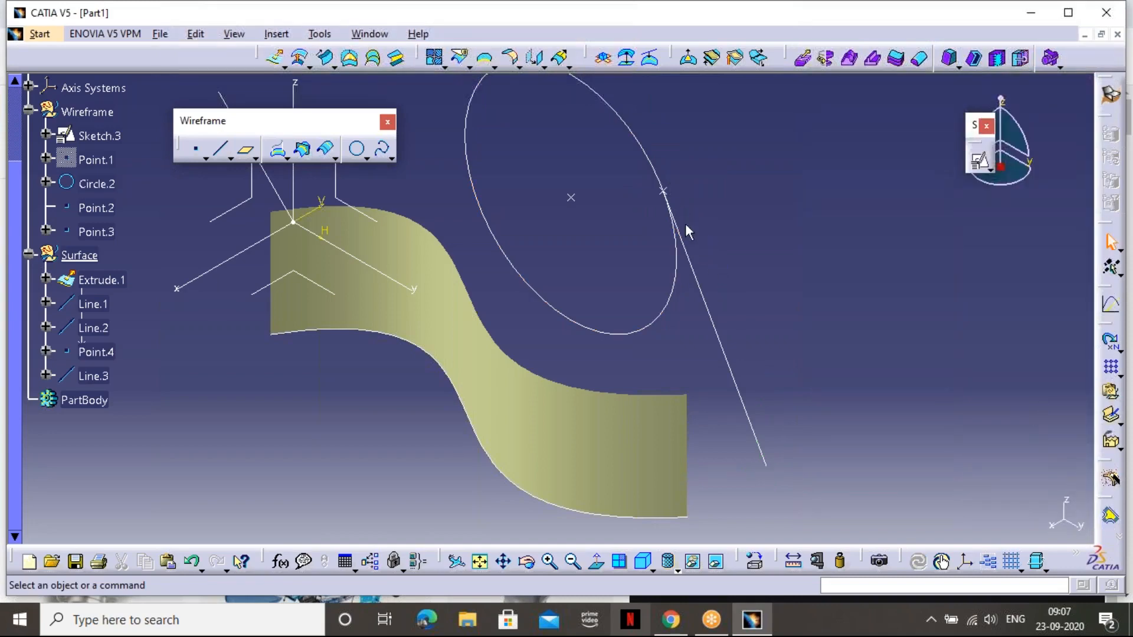
pyautogui.moveTo(661, 271)
pyautogui.mouseDown(button='middle')
pyautogui.moveTo(723, 195)
pyautogui.moveTo(696, 218)
pyautogui.moveTo(660, 289)
pyautogui.mouseUp(button='middle')
pyautogui.click(643, 561)
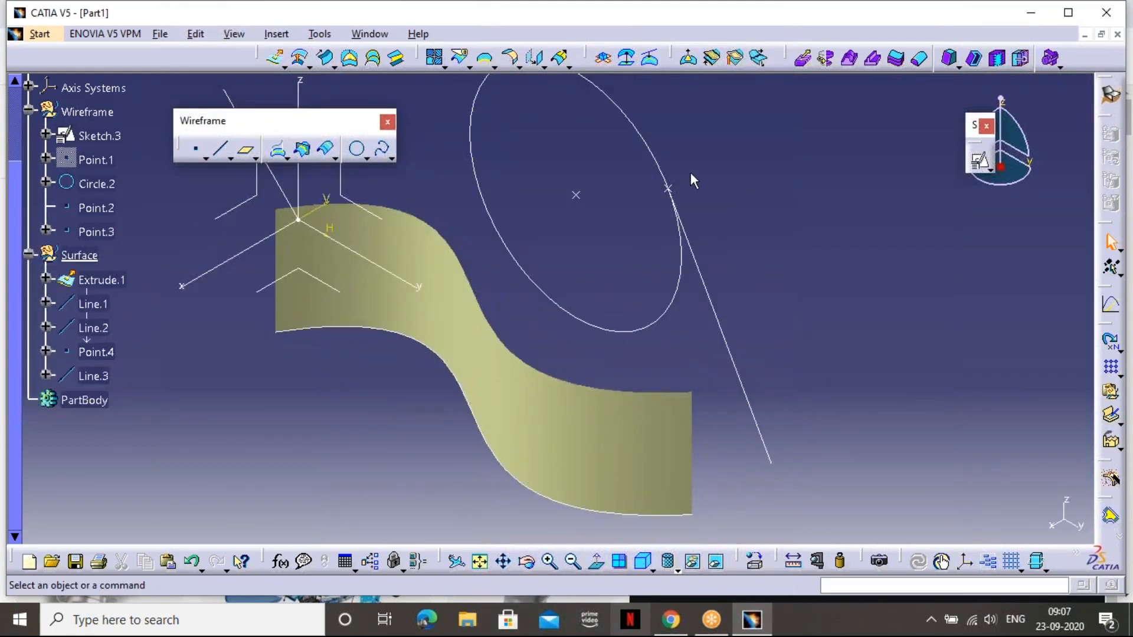
pyautogui.moveTo(683, 203); pyautogui.dragTo(701, 247, button='middle')
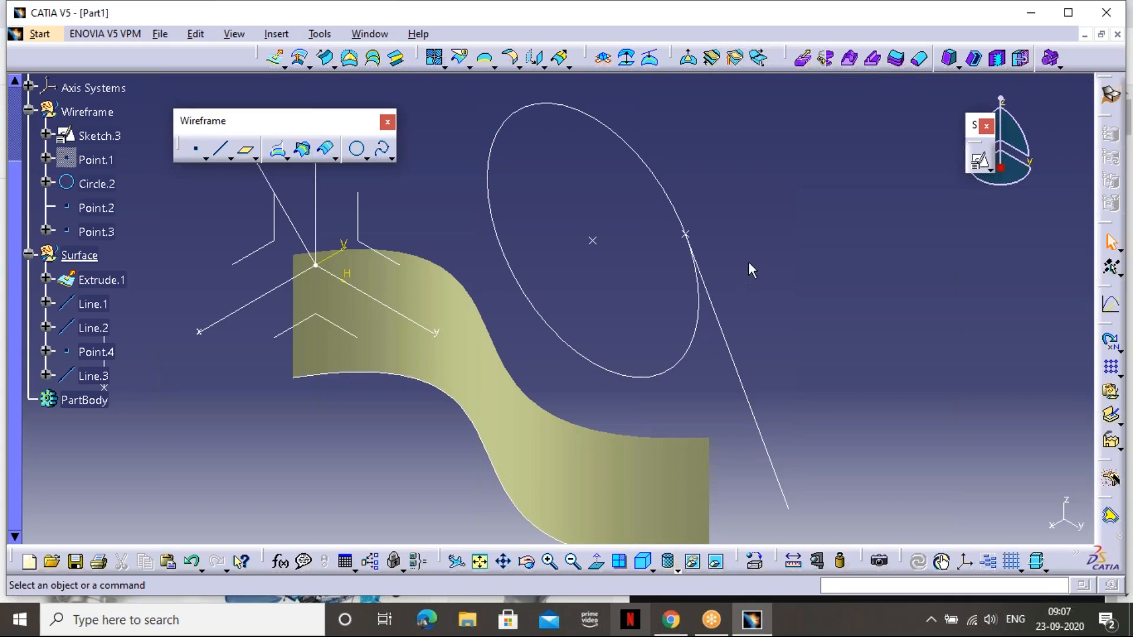
# Create a 200 mm Normal to surface line on Extrude.1, starting from the end vertex of Sketch.3
pyautogui.click(224, 151)
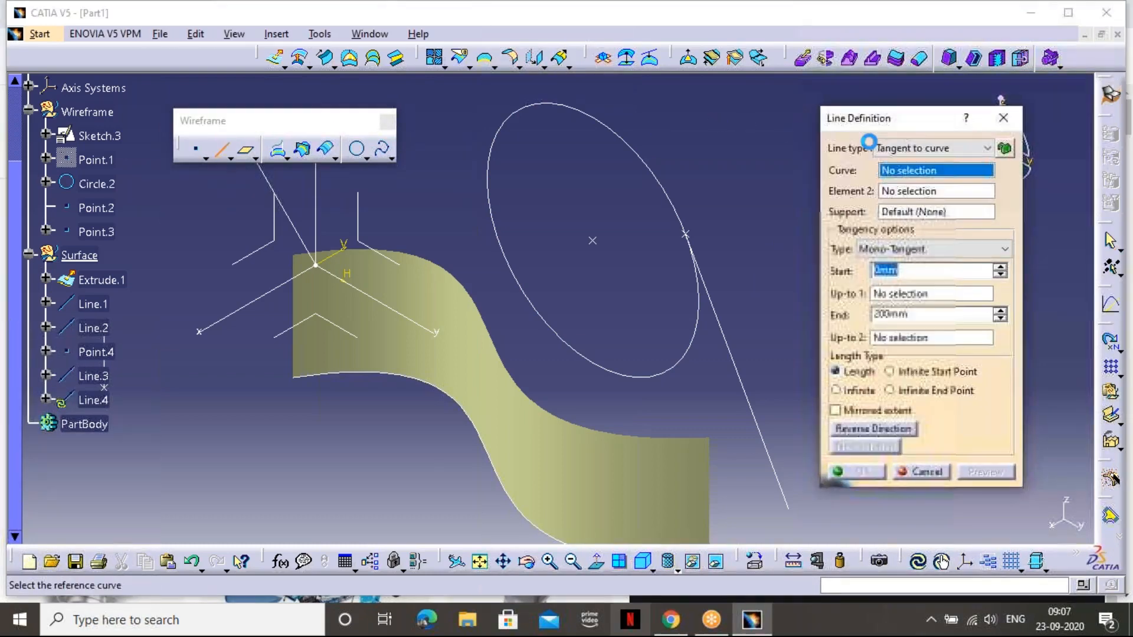
pyautogui.click(896, 151)
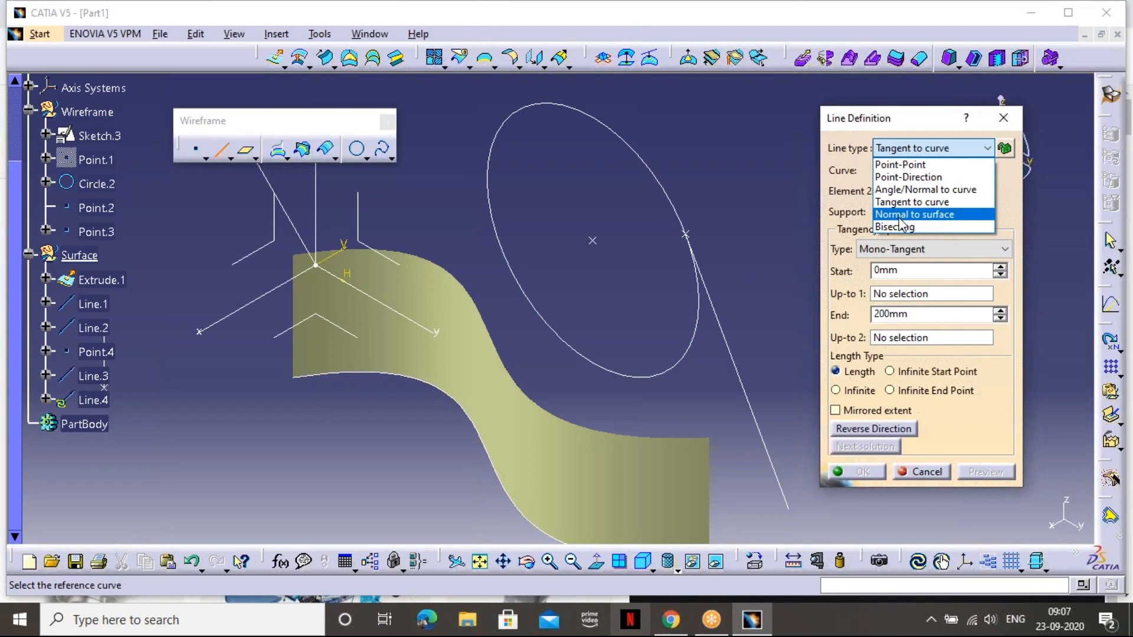
pyautogui.click(901, 216)
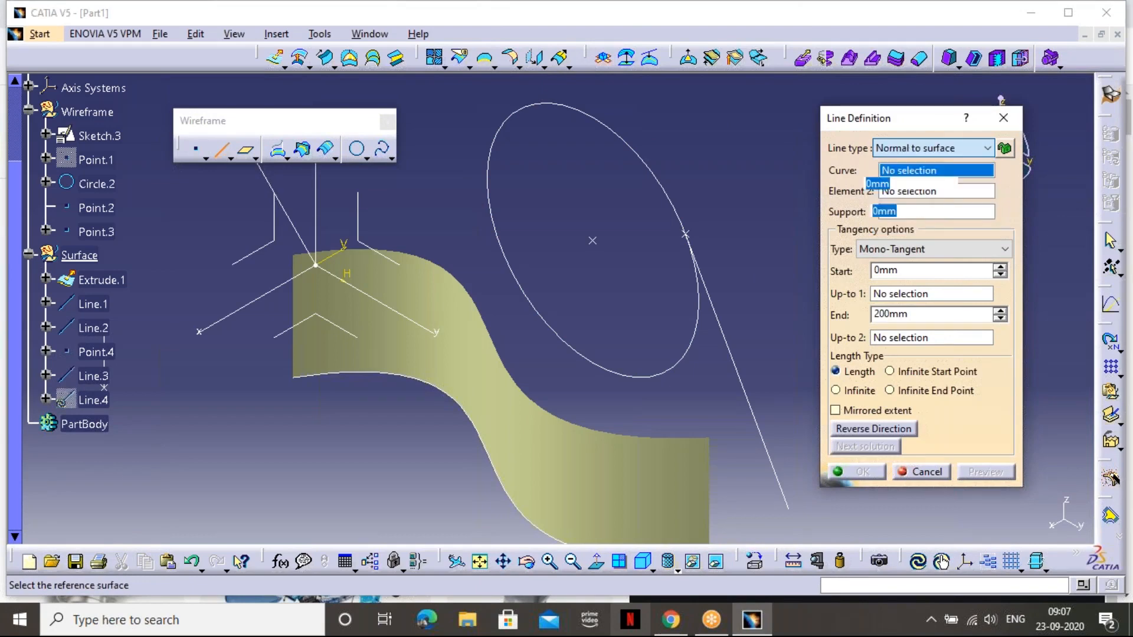
pyautogui.moveTo(593, 323); pyautogui.dragTo(549, 196, button='middle')
pyautogui.click(539, 356)
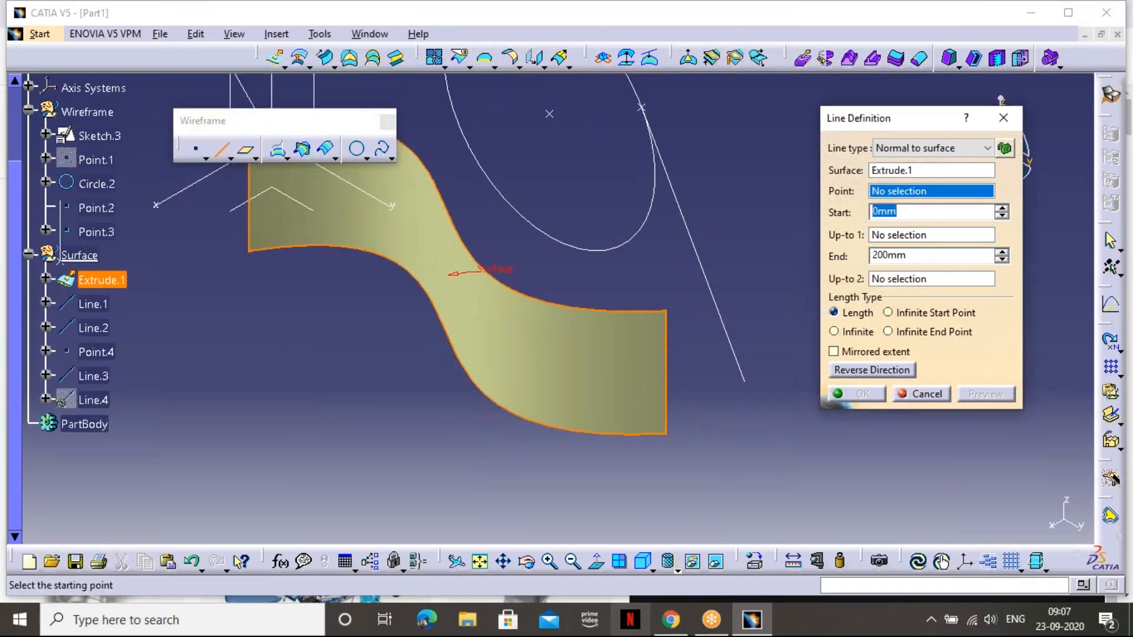
pyautogui.click(667, 436)
pyautogui.moveTo(594, 275); pyautogui.dragTo(589, 140, button='middle')
pyautogui.moveTo(594, 344); pyautogui.dragTo(579, 392, button='middle')
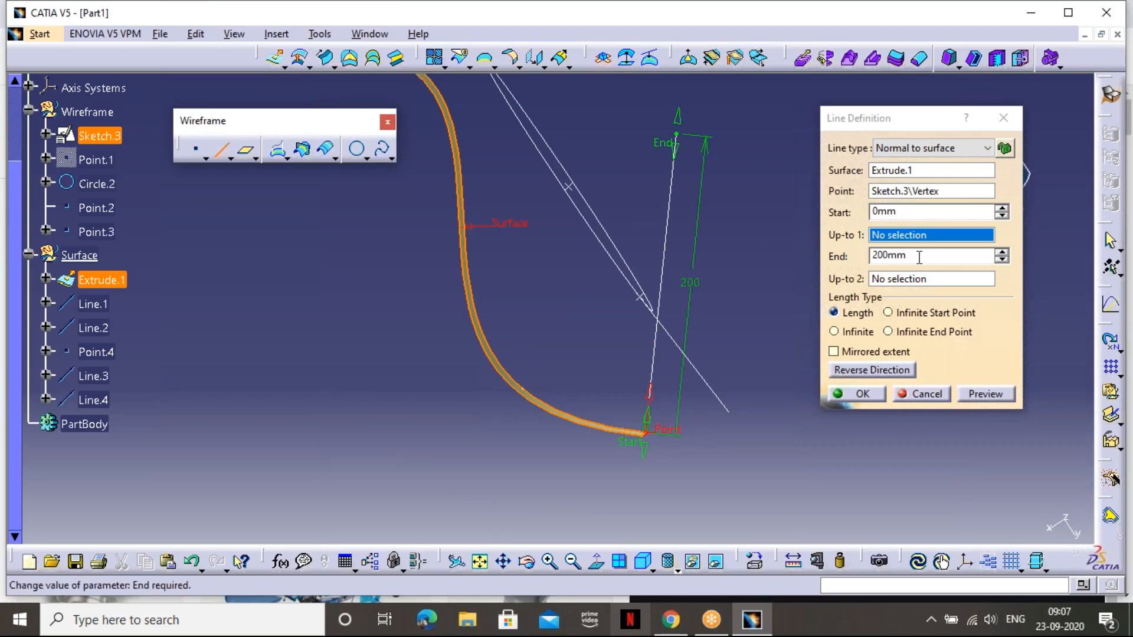
pyautogui.click(859, 395)
pyautogui.click(639, 556)
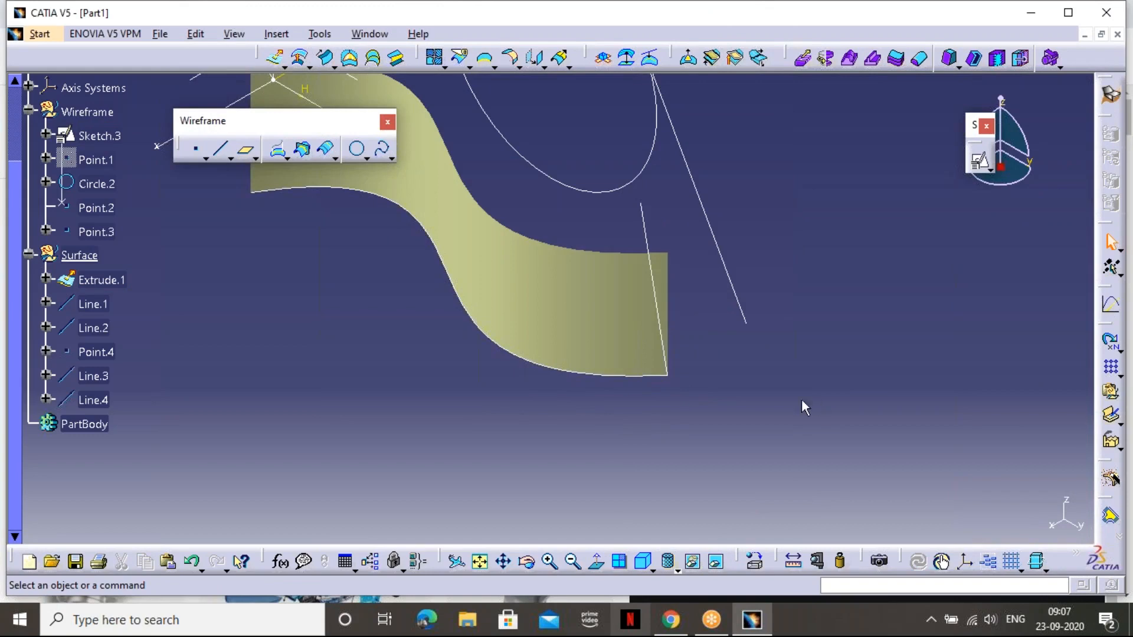
pyautogui.moveTo(722, 357); pyautogui.dragTo(649, 437, button='middle')
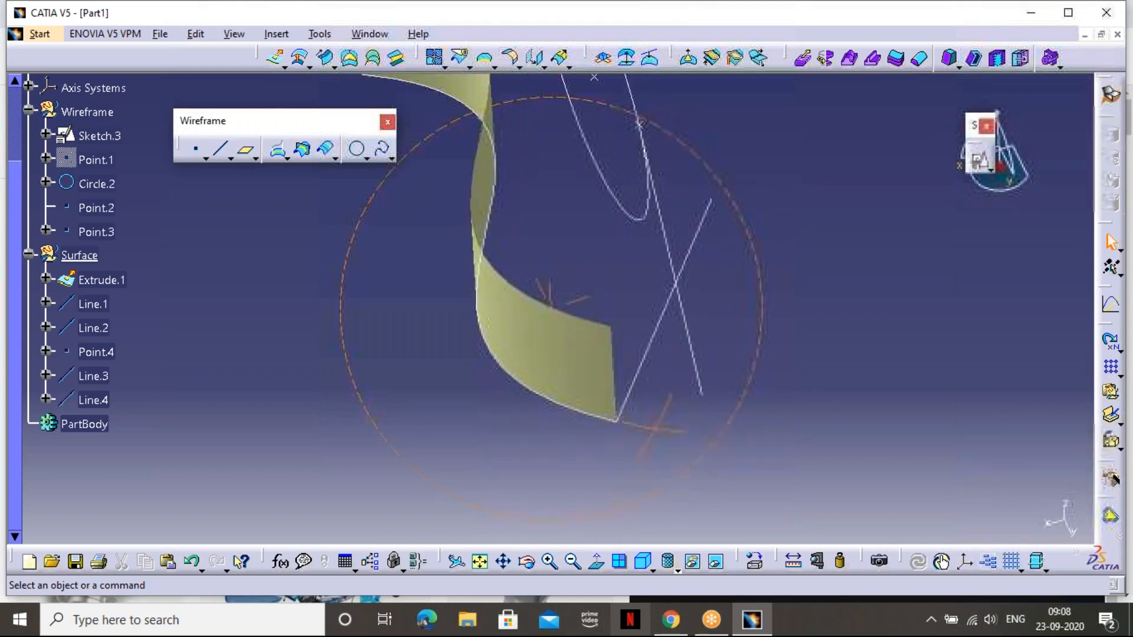
pyautogui.click(223, 157)
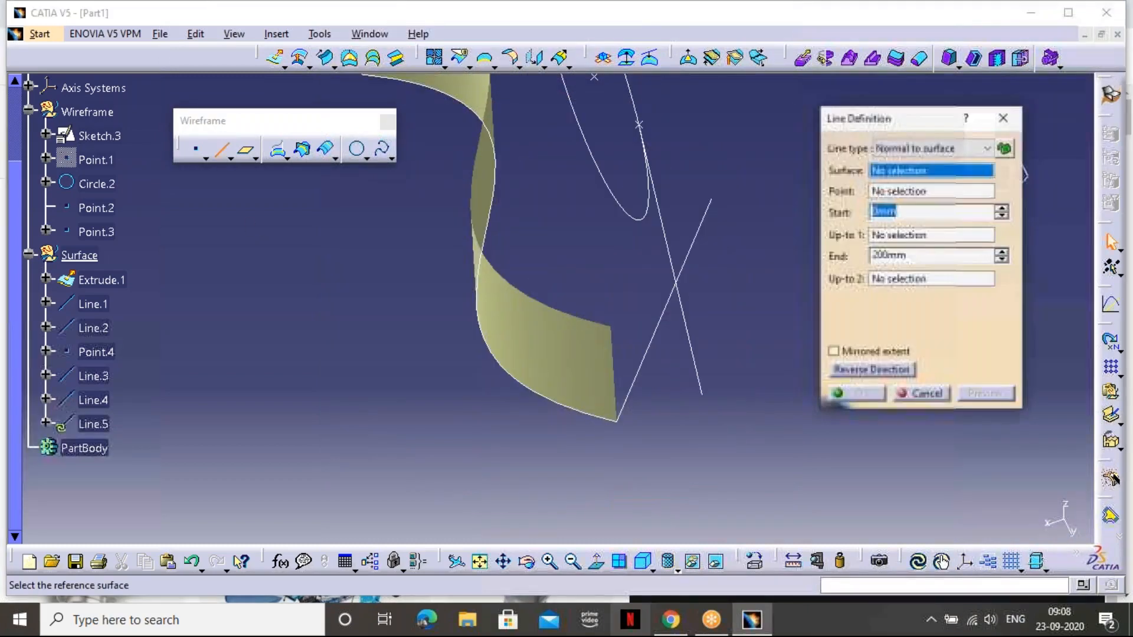
pyautogui.click(912, 148)
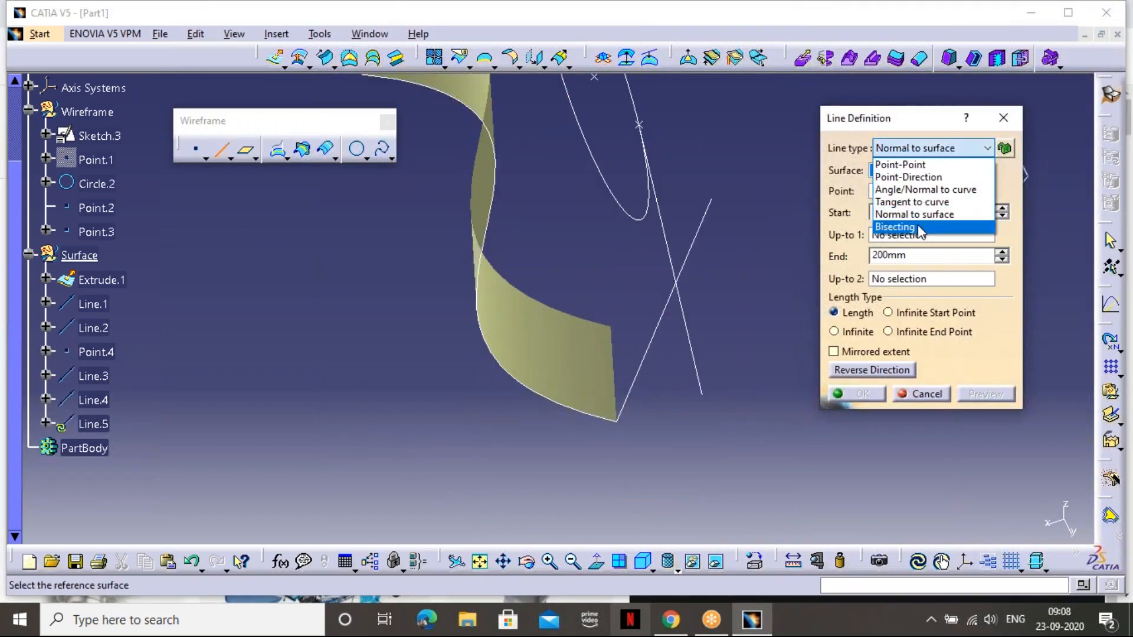
pyautogui.click(1003, 117)
pyautogui.click(1004, 117)
pyautogui.click(642, 562)
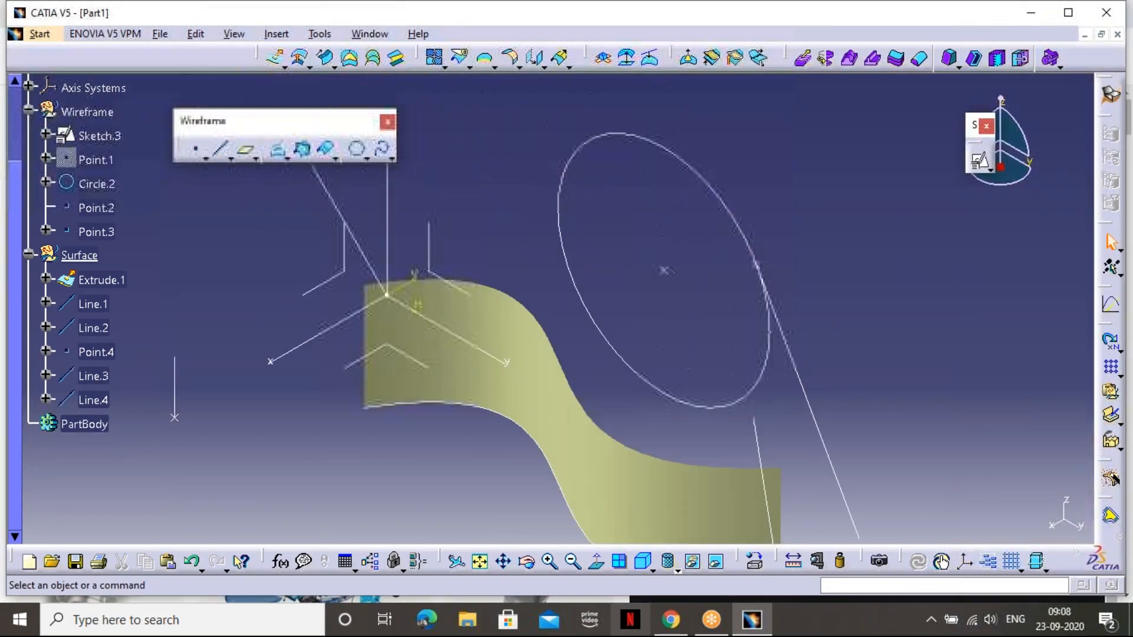
# Undo the created lines, Point.4, the extruded surface and the geometrical set changes
pyautogui.hotkey('ctrl', 'z')
pyautogui.hotkey('ctrl', 'z')
pyautogui.hotkey('ctrl', 'z')
pyautogui.hotkey('ctrl', 'z')
pyautogui.hotkey('ctrl', 'z')
pyautogui.hotkey('ctrl', 'z')
pyautogui.hotkey('ctrl', 'z')
pyautogui.hotkey('ctrl', 'z')
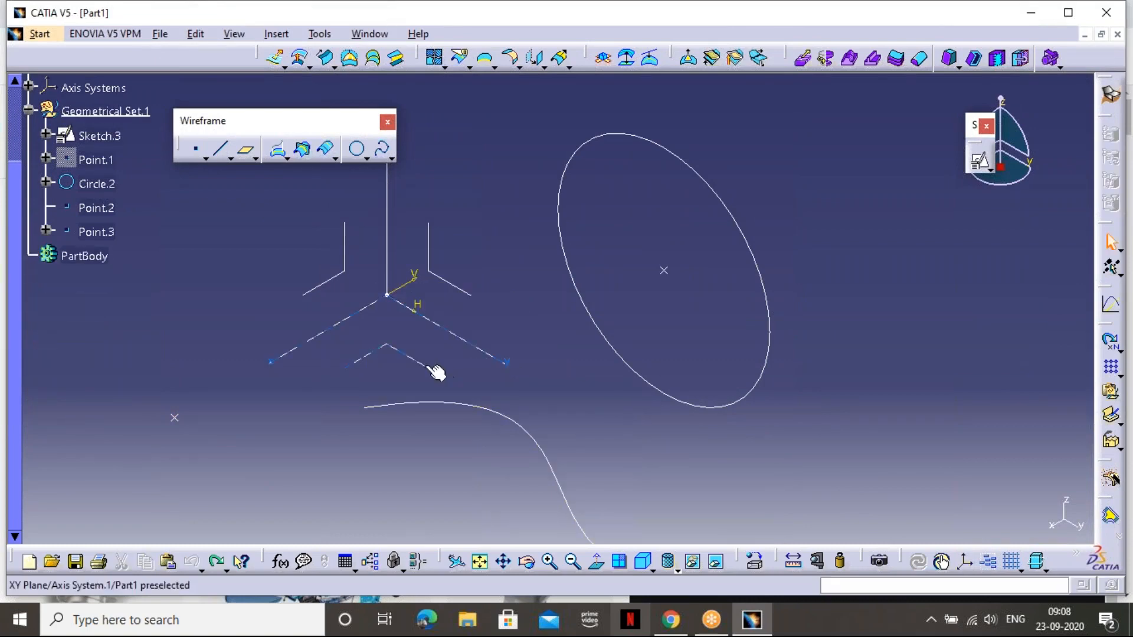
# Delete the Sketch.3 curve and Circle.2 together with its dependent elements
pyautogui.click(472, 406)
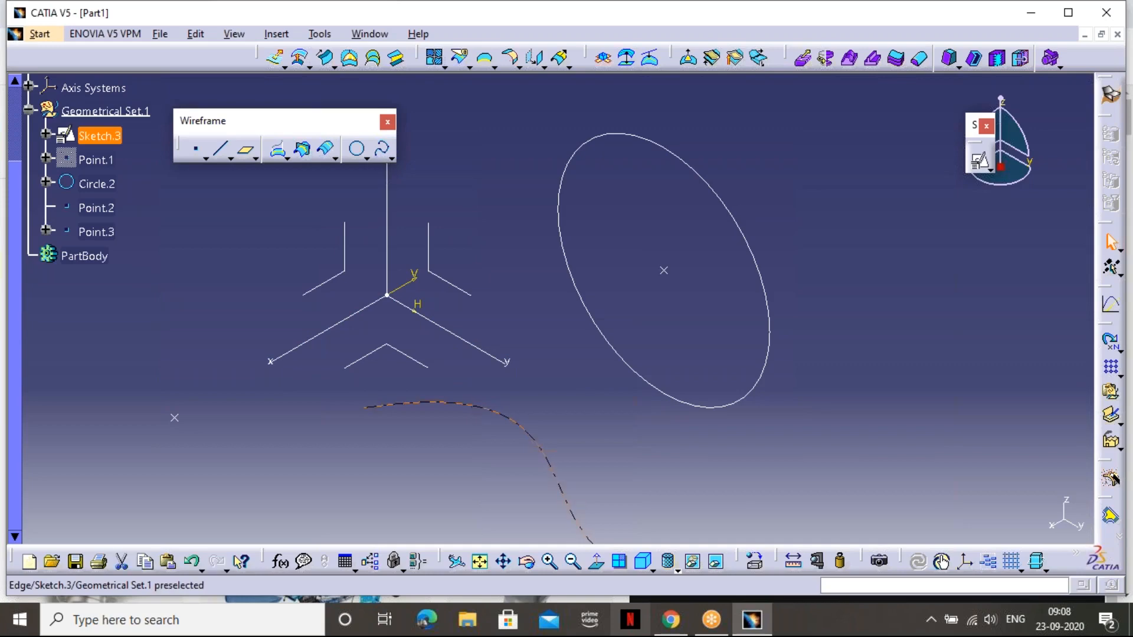
pyautogui.press('Delete')
pyautogui.click(656, 387)
pyautogui.press('Delete')
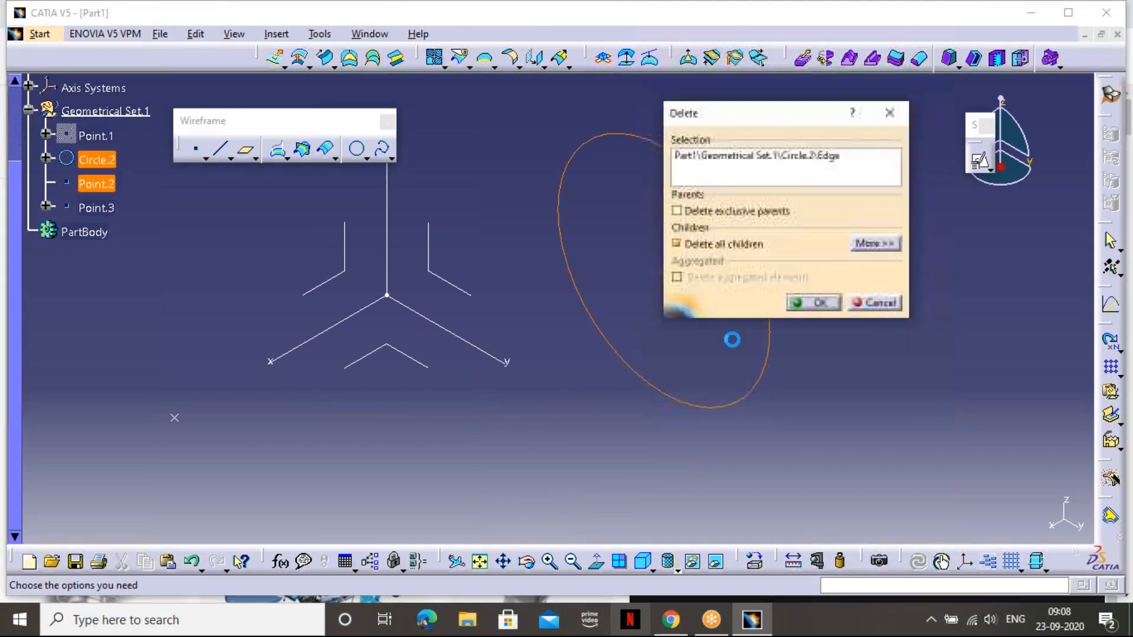
pyautogui.click(800, 302)
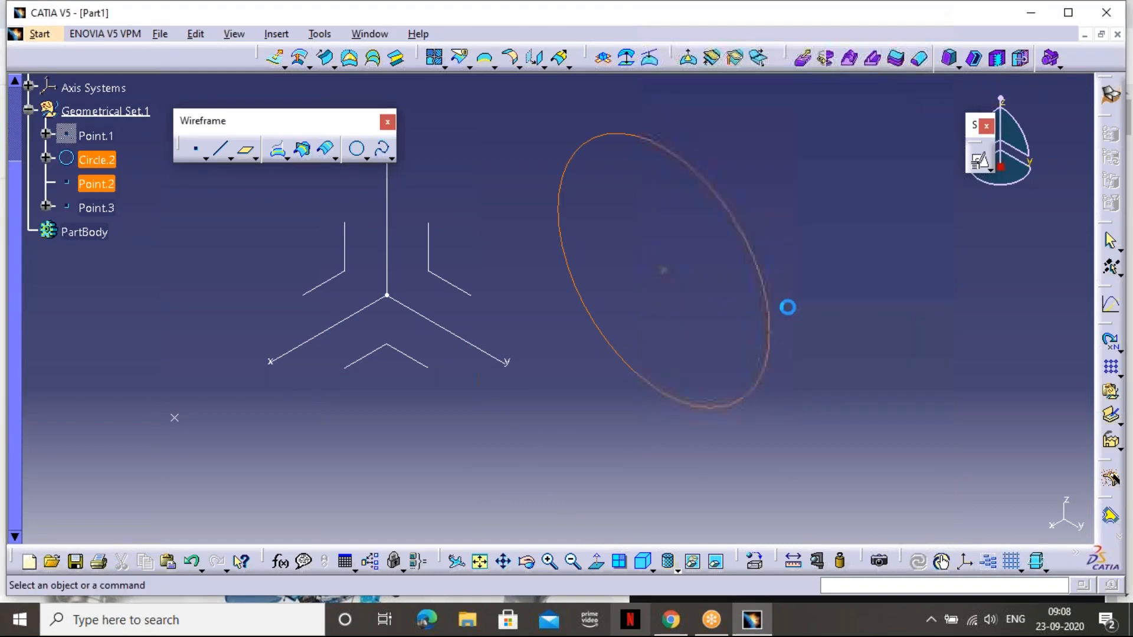
# Define an Angle/Normal to curve line using the Y axis as curve, the XY plane as support and the origin as point
pyautogui.click(220, 148)
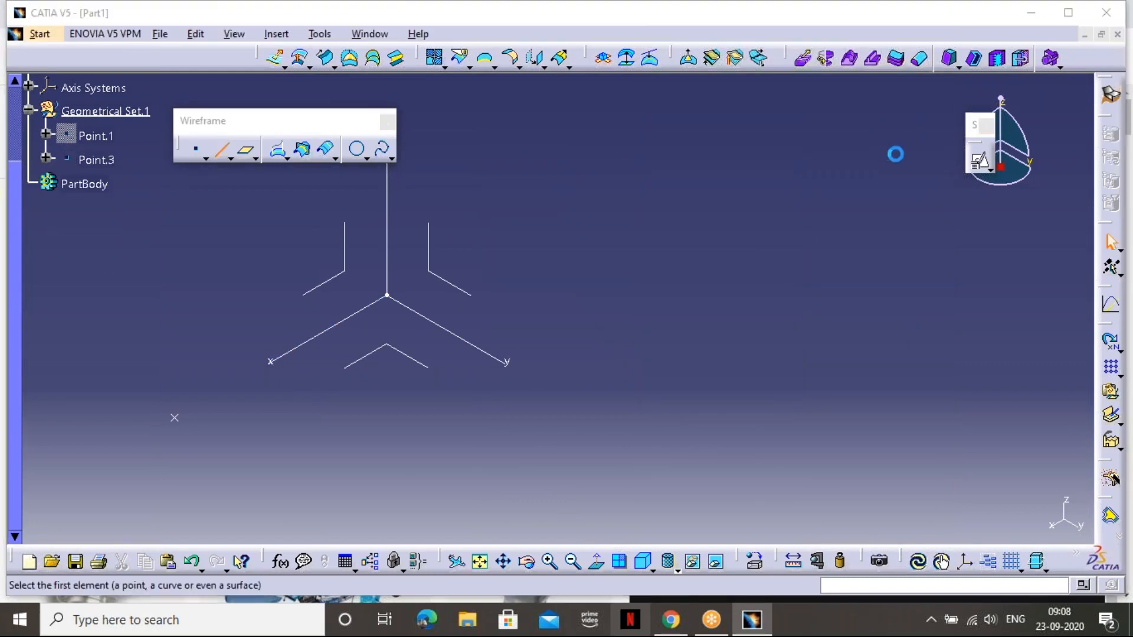
pyautogui.click(930, 148)
pyautogui.click(924, 191)
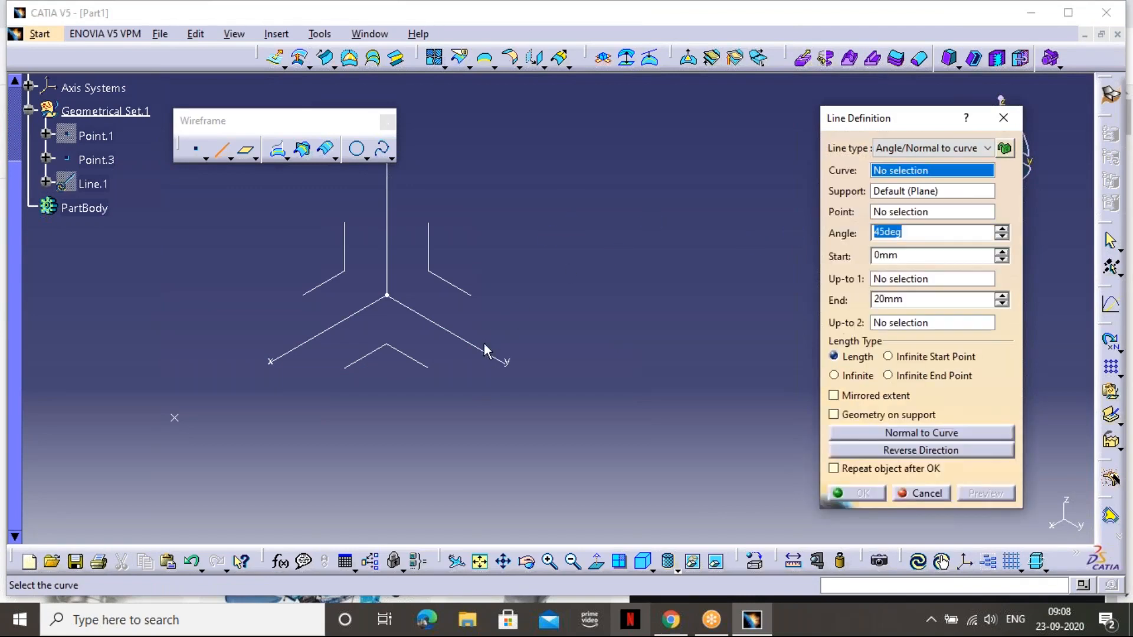
pyautogui.click(493, 361)
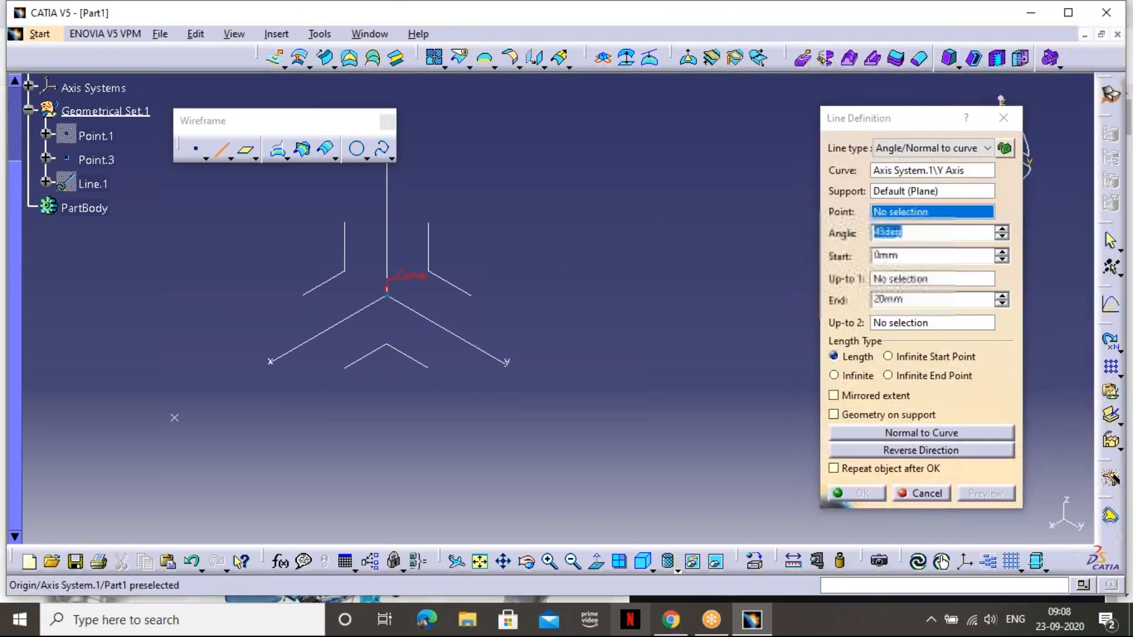
pyautogui.click(387, 295)
pyautogui.click(406, 355)
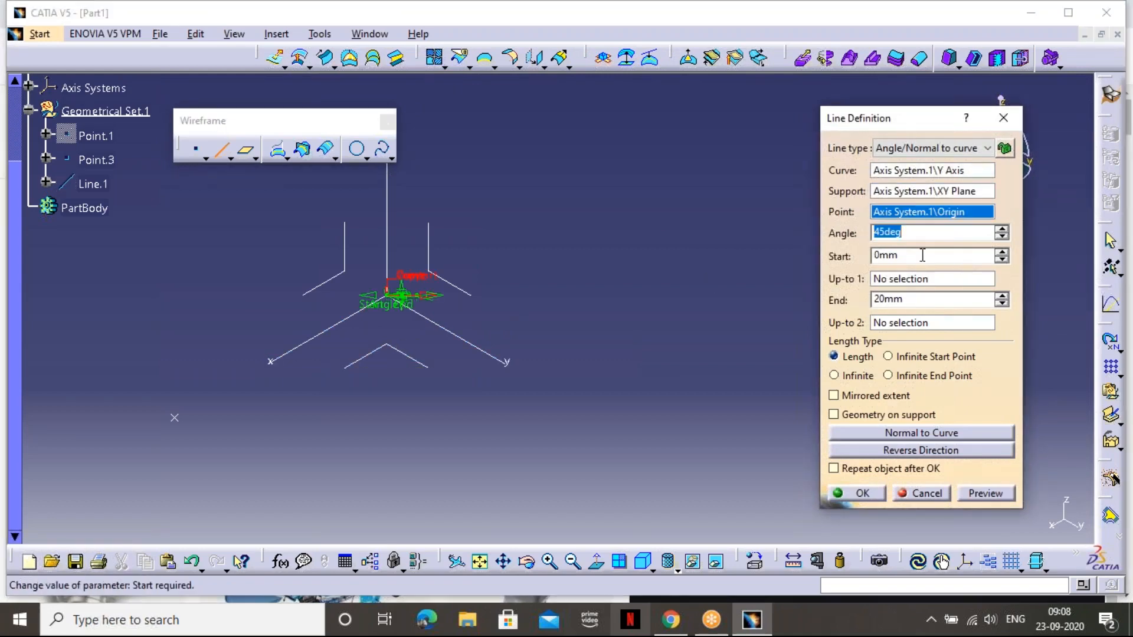
# Set the angled line's end to 200 mm and preview it
pyautogui.doubleClick(901, 300)
pyautogui.write('200')
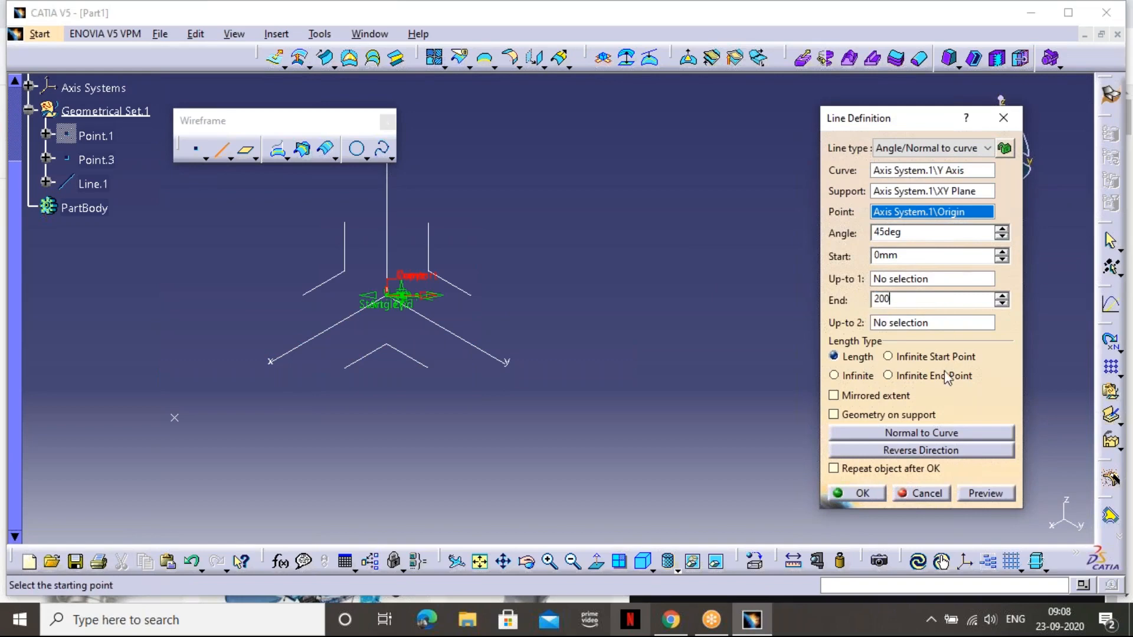
pyautogui.click(983, 493)
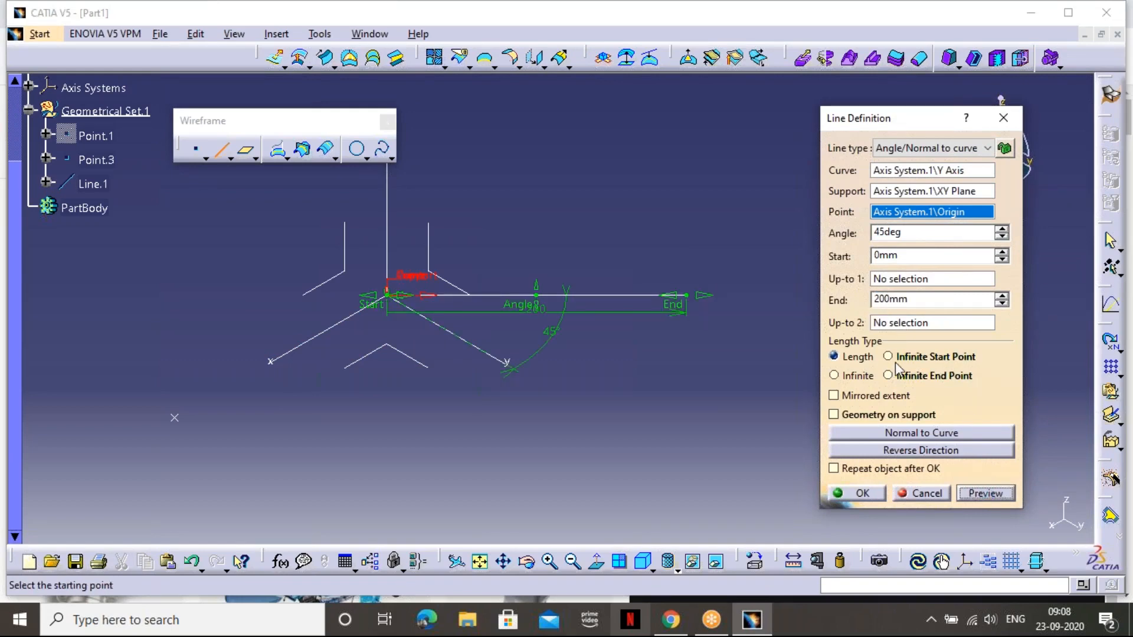
# Try a start value of 200 mm for the angled line, restore it to 0 mm and preview the line
pyautogui.doubleClick(912, 253)
pyautogui.write('200')
pyautogui.click(982, 493)
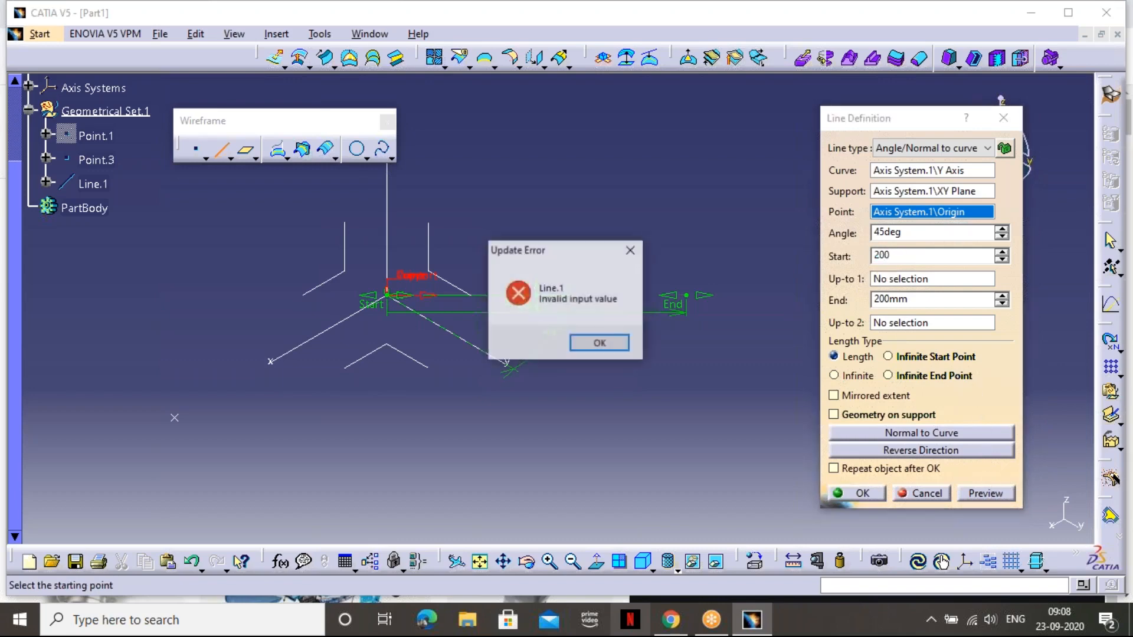
pyautogui.click(606, 346)
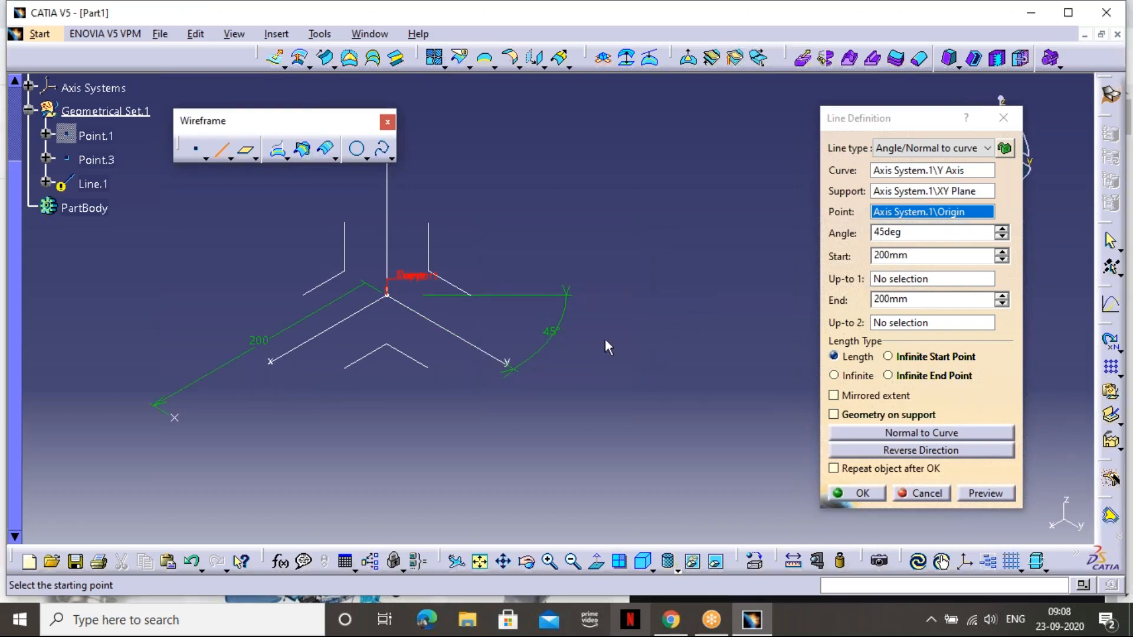
pyautogui.doubleClick(938, 256)
pyautogui.write('0')
pyautogui.click(997, 493)
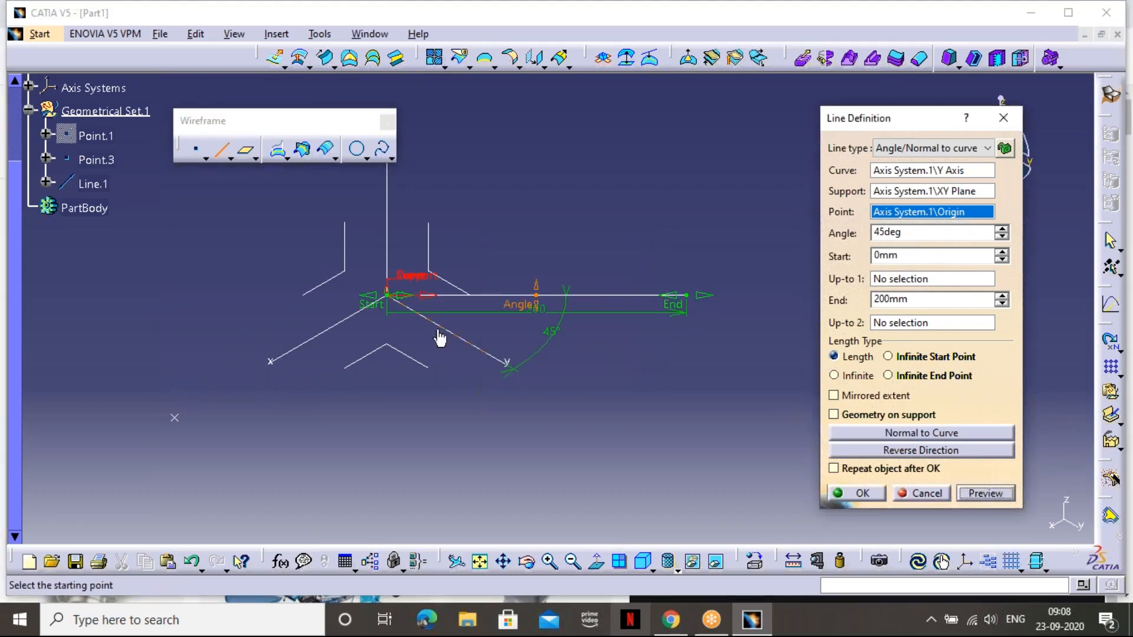
# Mirror the extent of the 45-degree line about the origin, preview it and create it
pyautogui.click(844, 396)
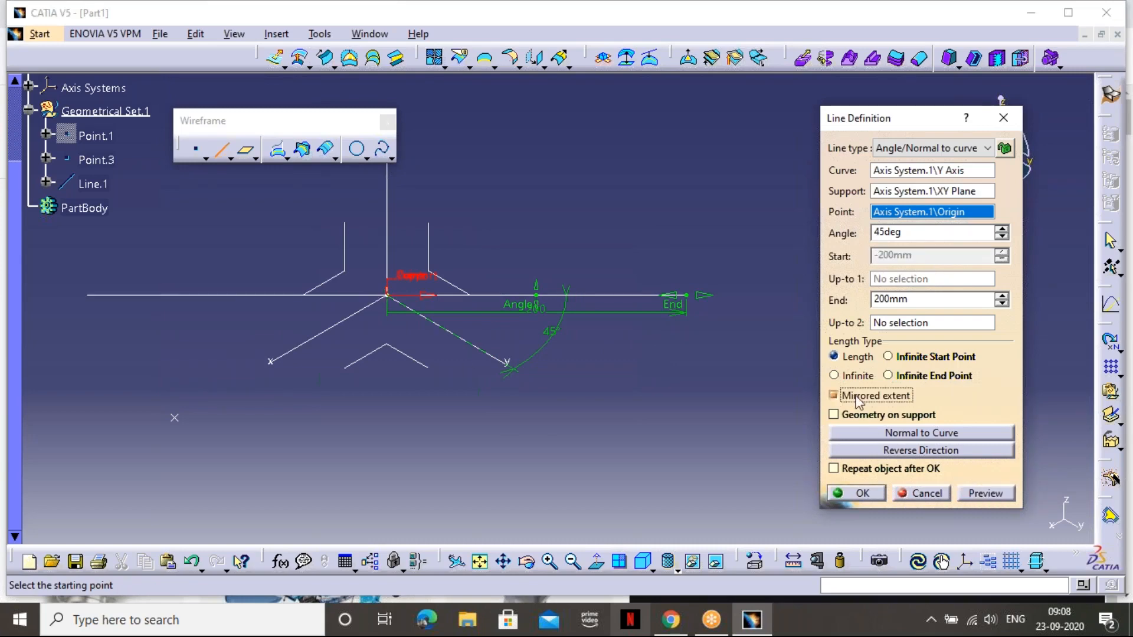
pyautogui.click(984, 495)
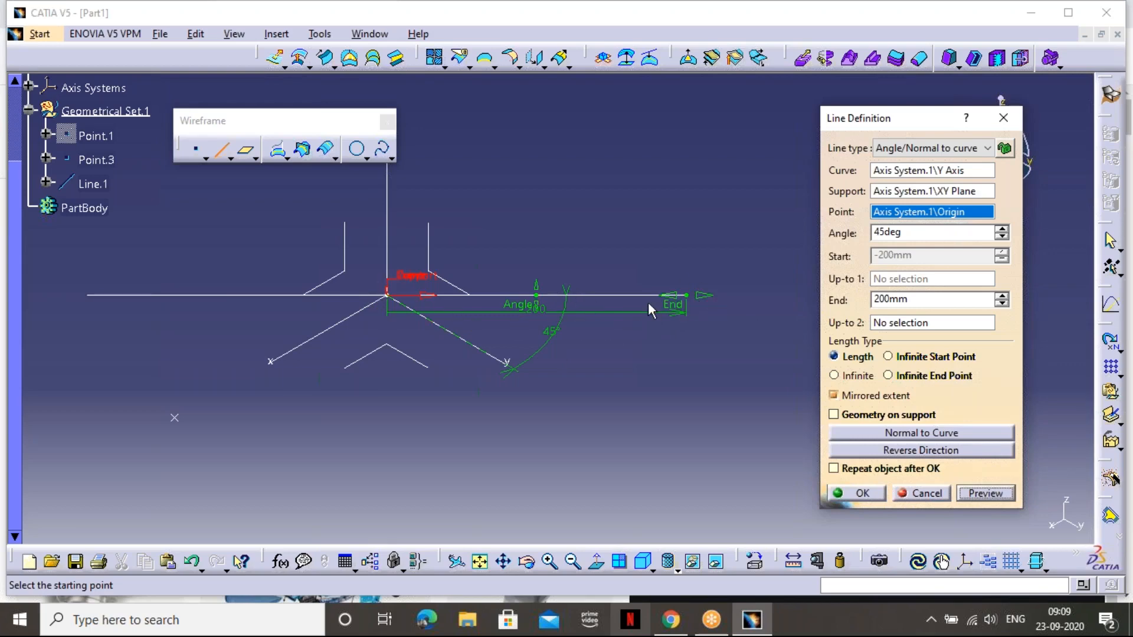
pyautogui.click(861, 493)
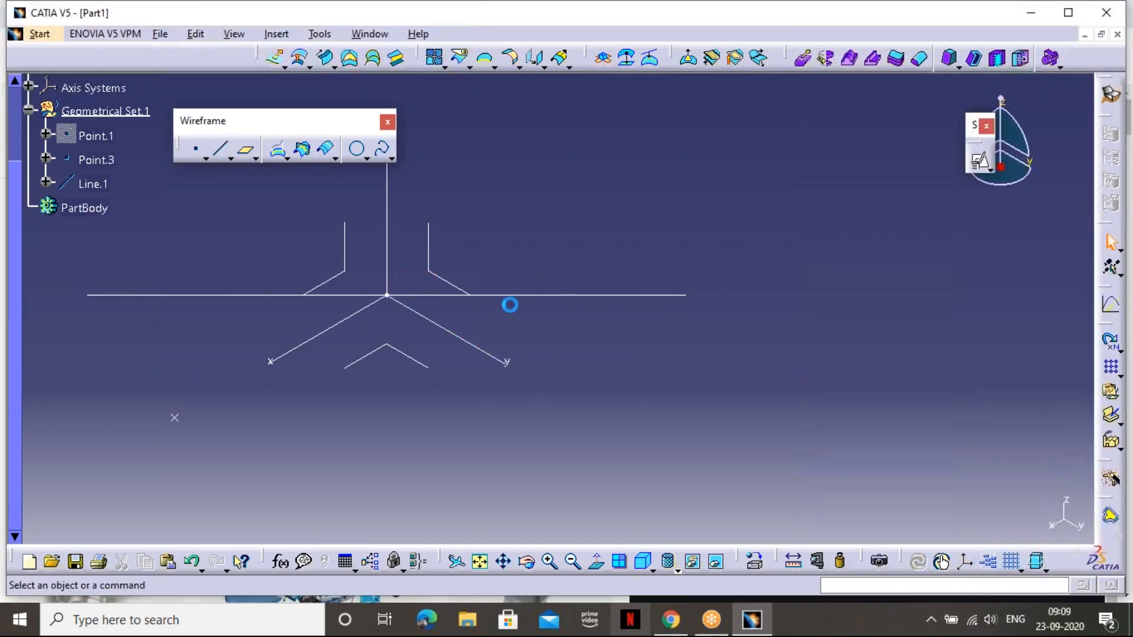
# Create a second Angle/Normal to curve line at 135 degrees to the Y axis, supported on the XY plane and passing through the origin
pyautogui.moveTo(497, 266); pyautogui.dragTo(535, 277, button='middle')
pyautogui.click(220, 149)
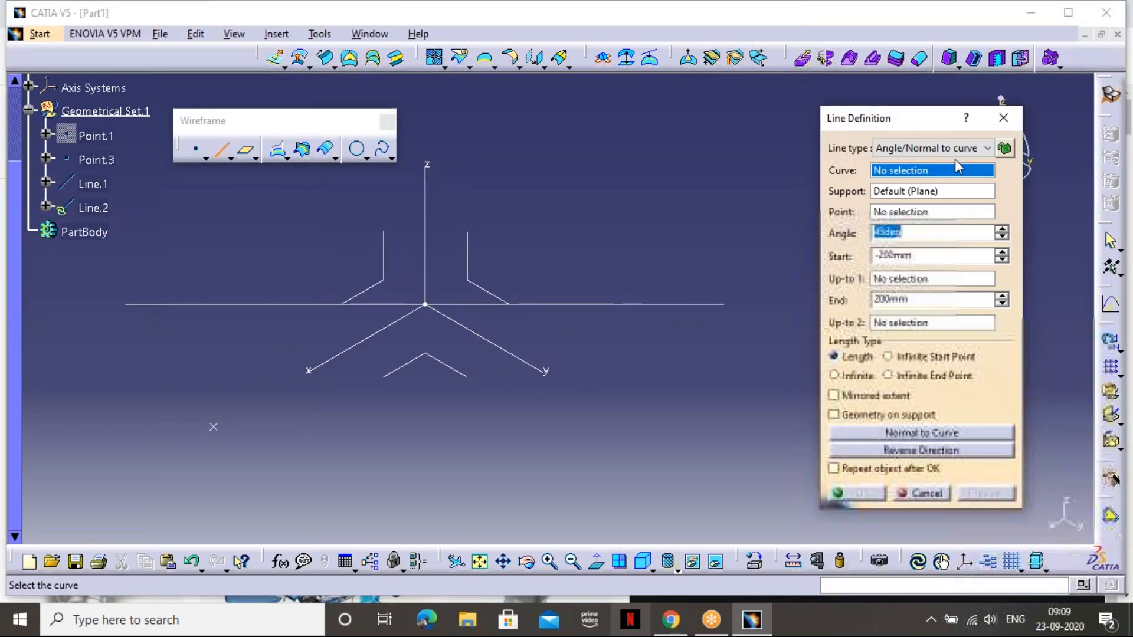
pyautogui.click(517, 360)
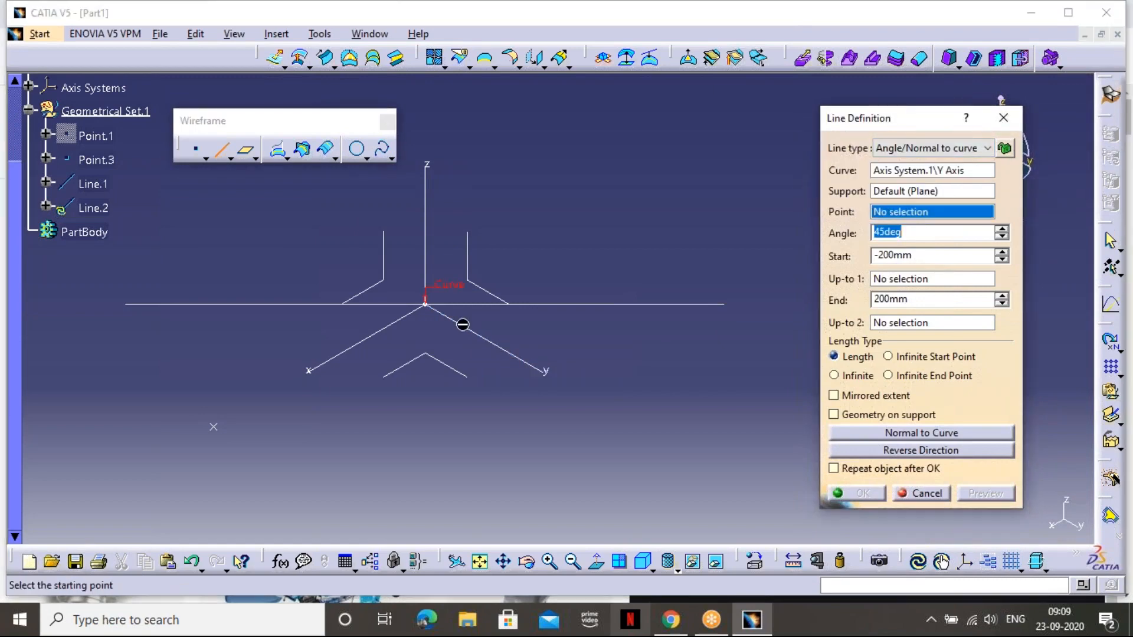
pyautogui.click(434, 304)
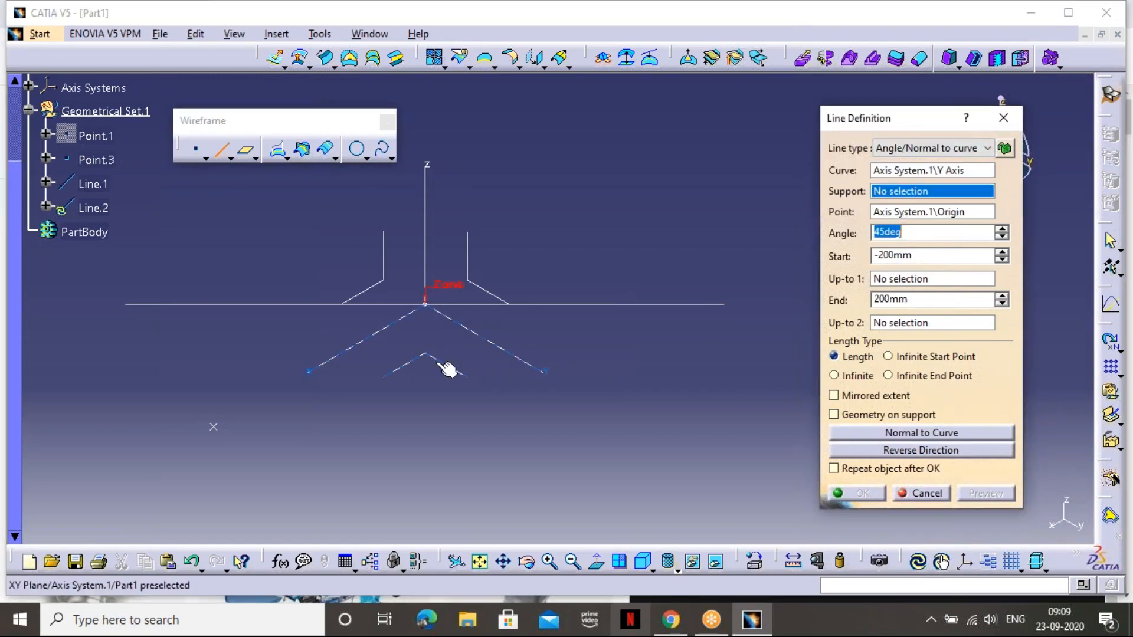
pyautogui.click(451, 366)
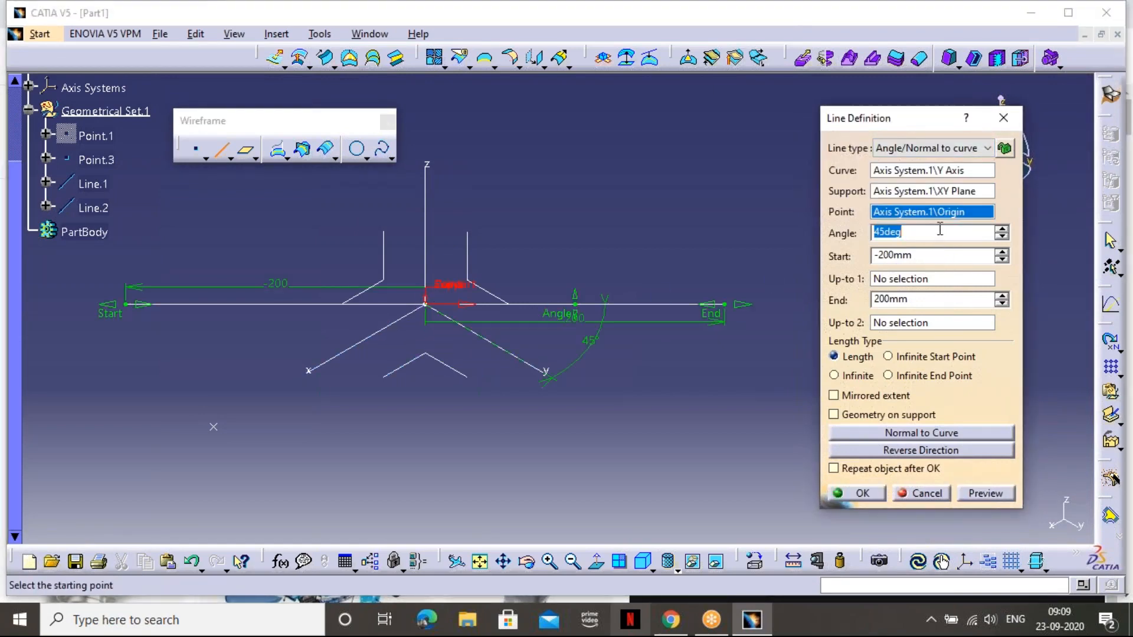
pyautogui.write('135')
pyautogui.press('Tab')
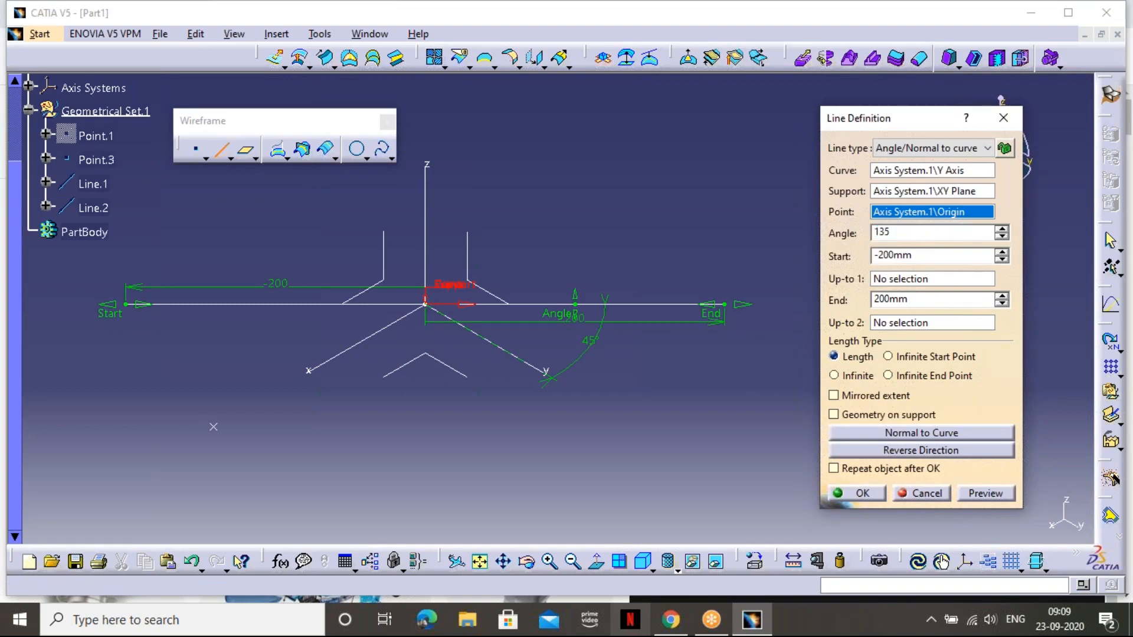
pyautogui.click(866, 494)
pyautogui.moveTo(567, 334); pyautogui.dragTo(653, 319, button='middle')
pyautogui.click(670, 313)
pyautogui.click(485, 277)
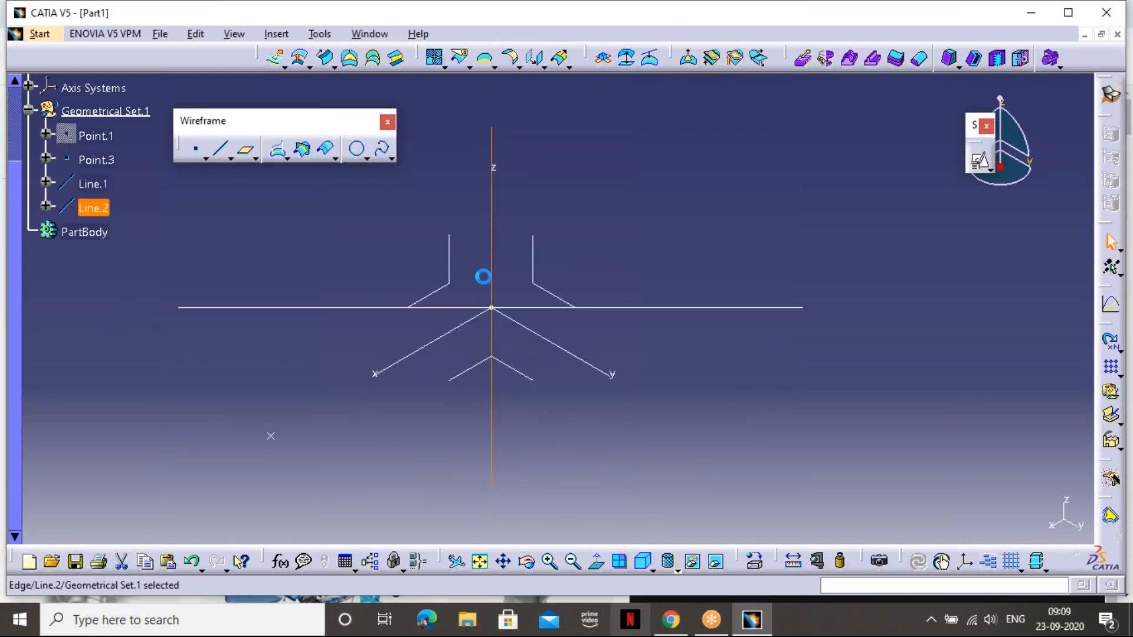
pyautogui.click(569, 317)
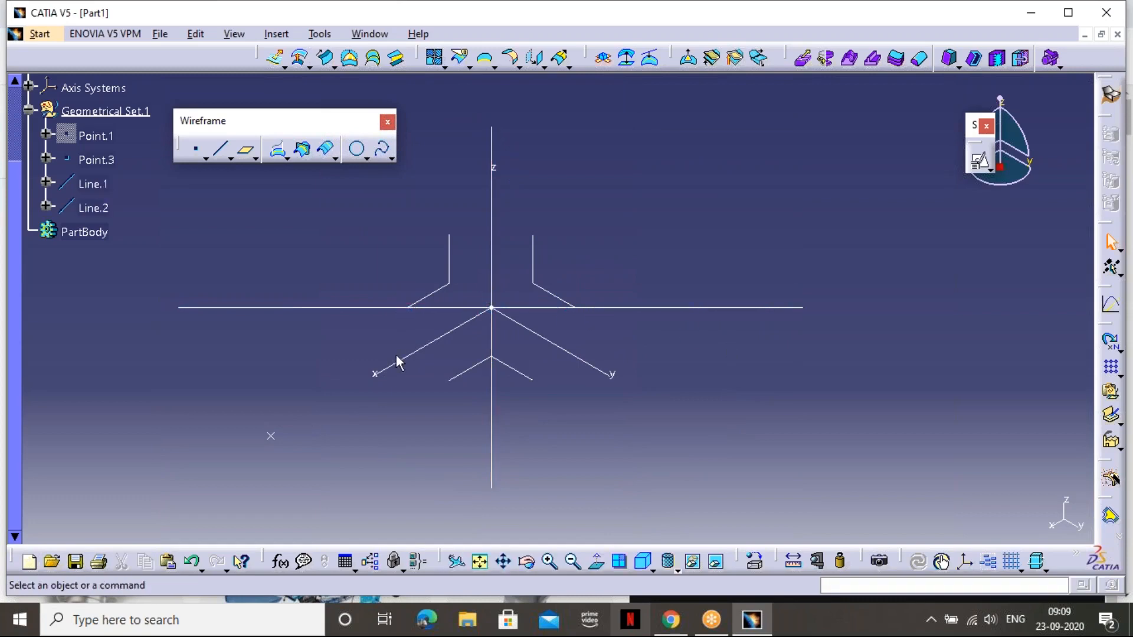
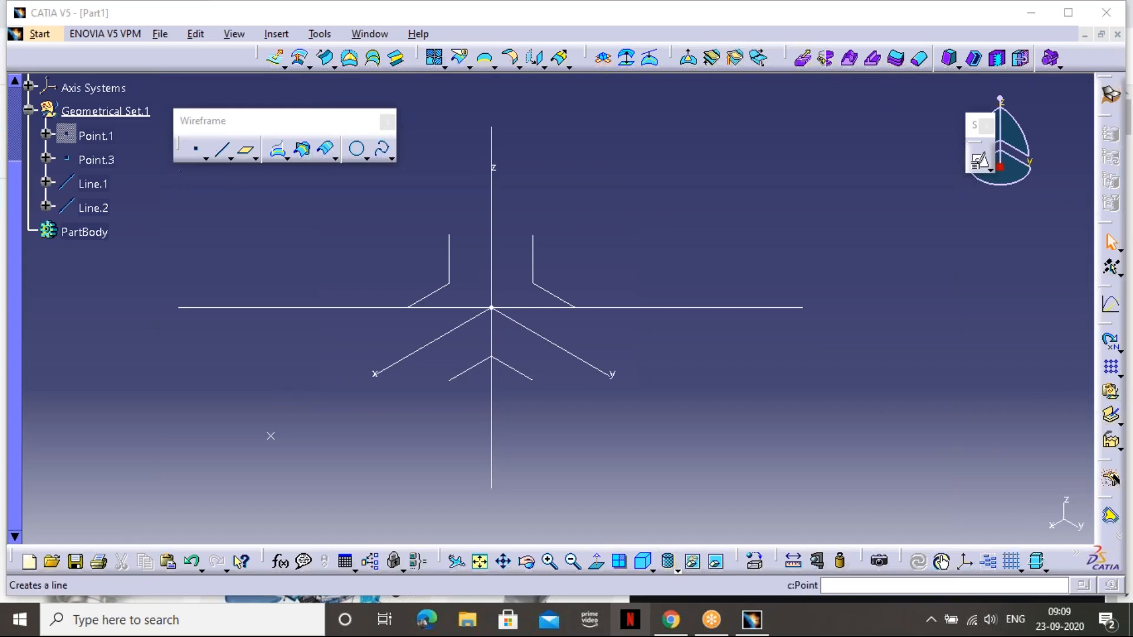
# Create a Bisecting line between Line.1 and Line.2, from -200 mm to 200 mm
pyautogui.click(222, 149)
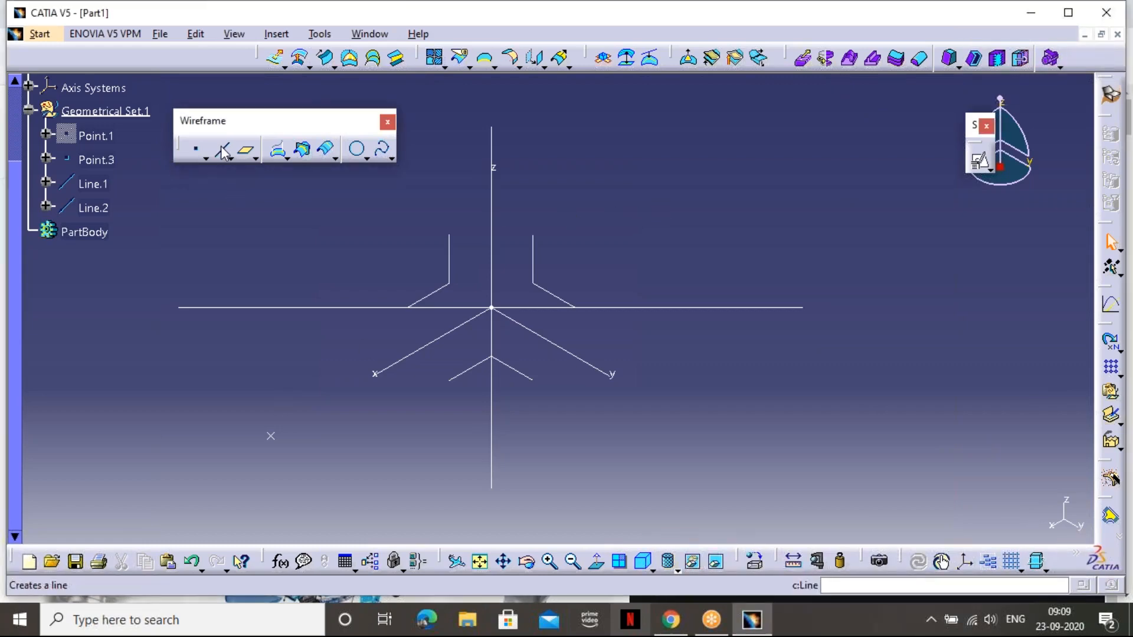
pyautogui.click(222, 151)
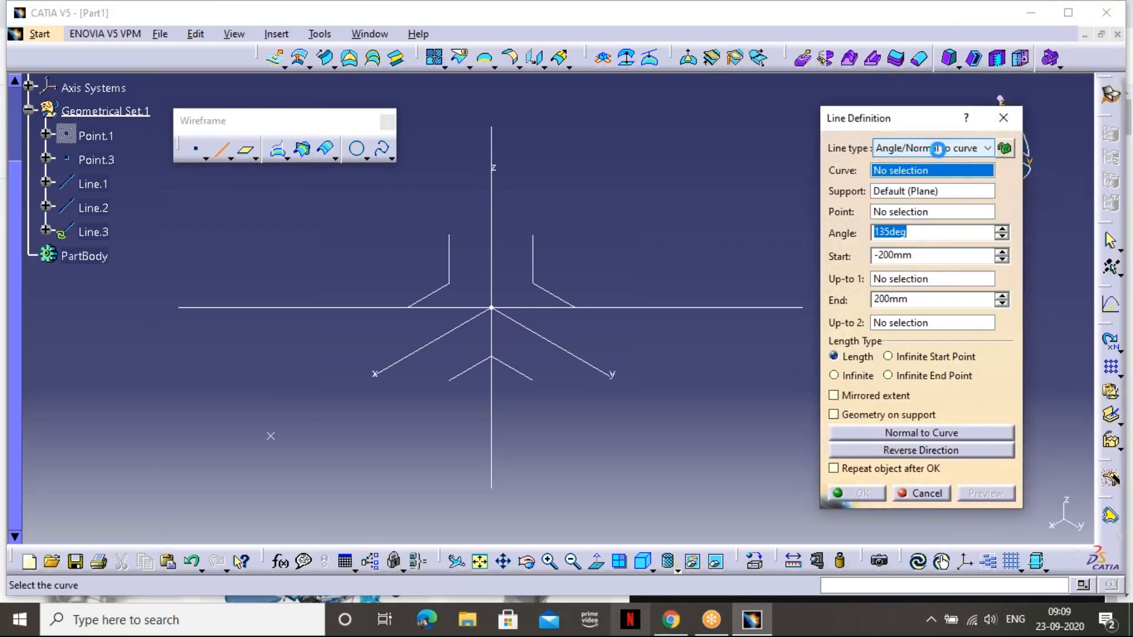
pyautogui.click(939, 149)
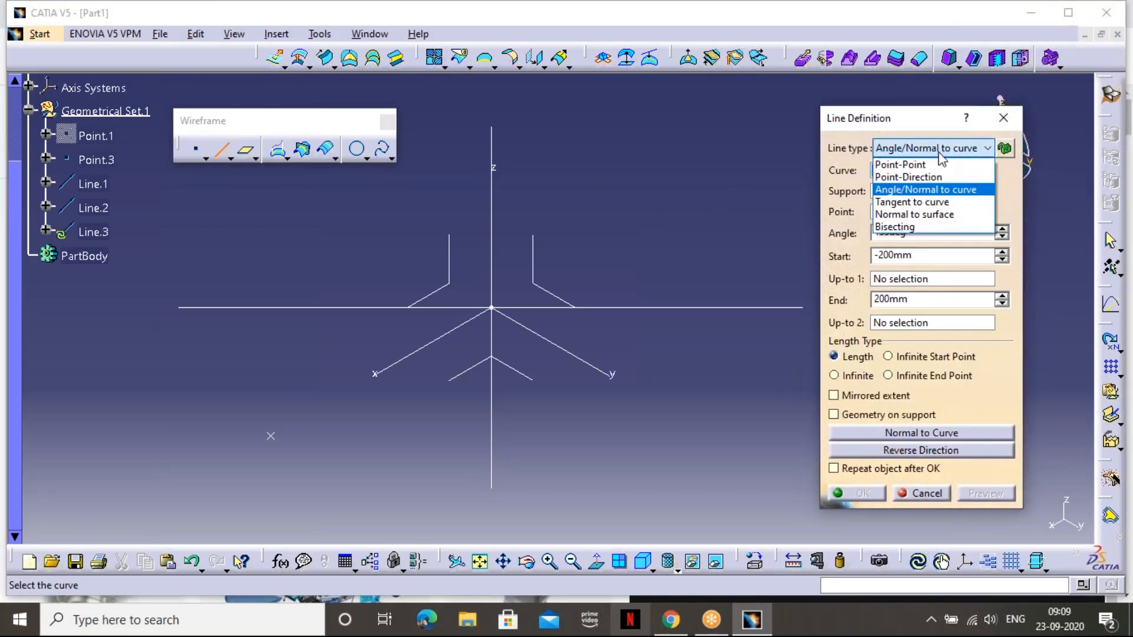
pyautogui.click(923, 229)
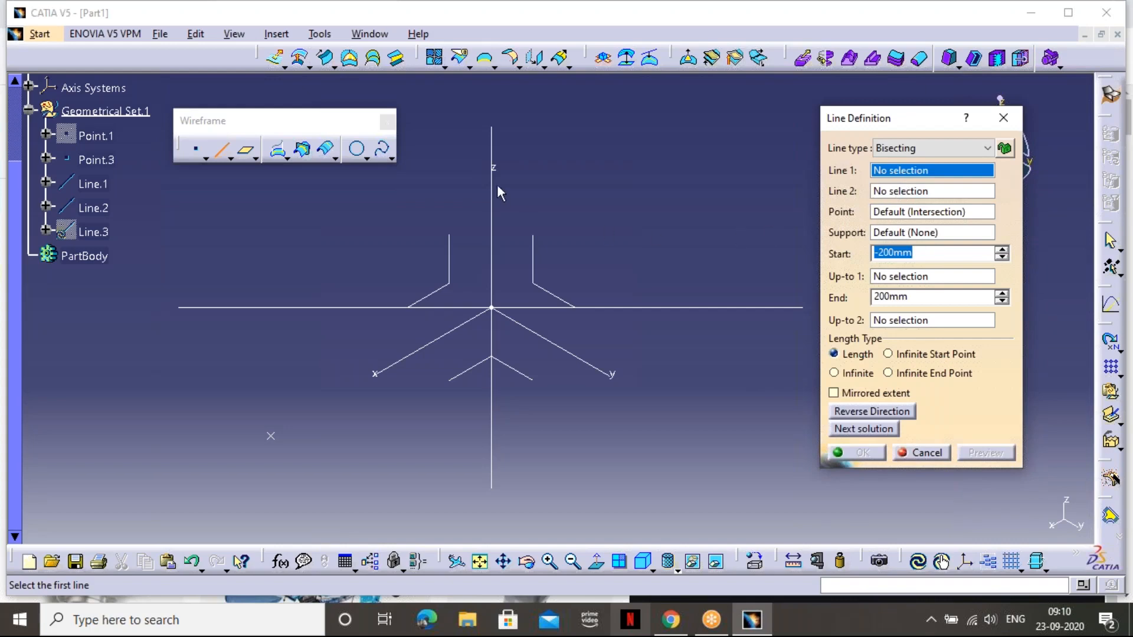
pyautogui.click(402, 308)
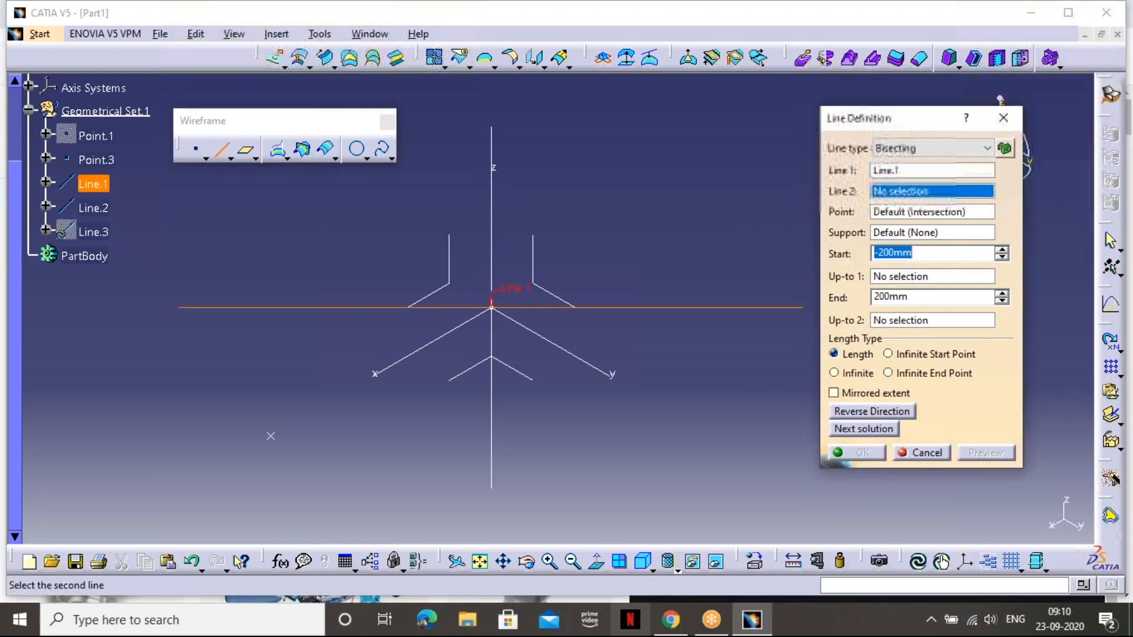
pyautogui.click(492, 427)
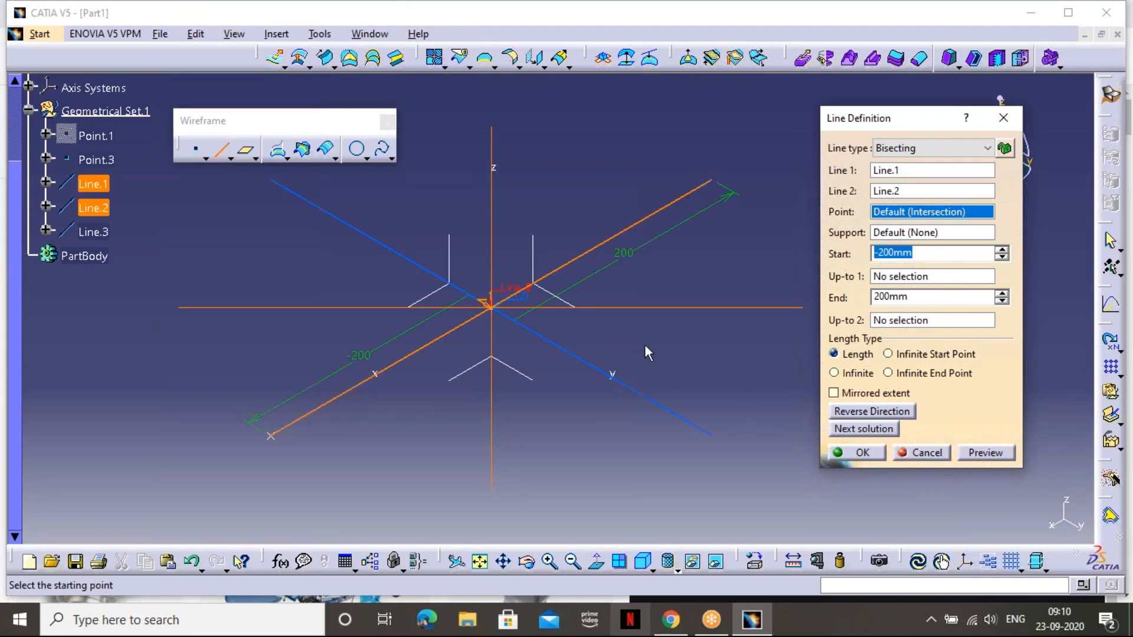
pyautogui.click(991, 452)
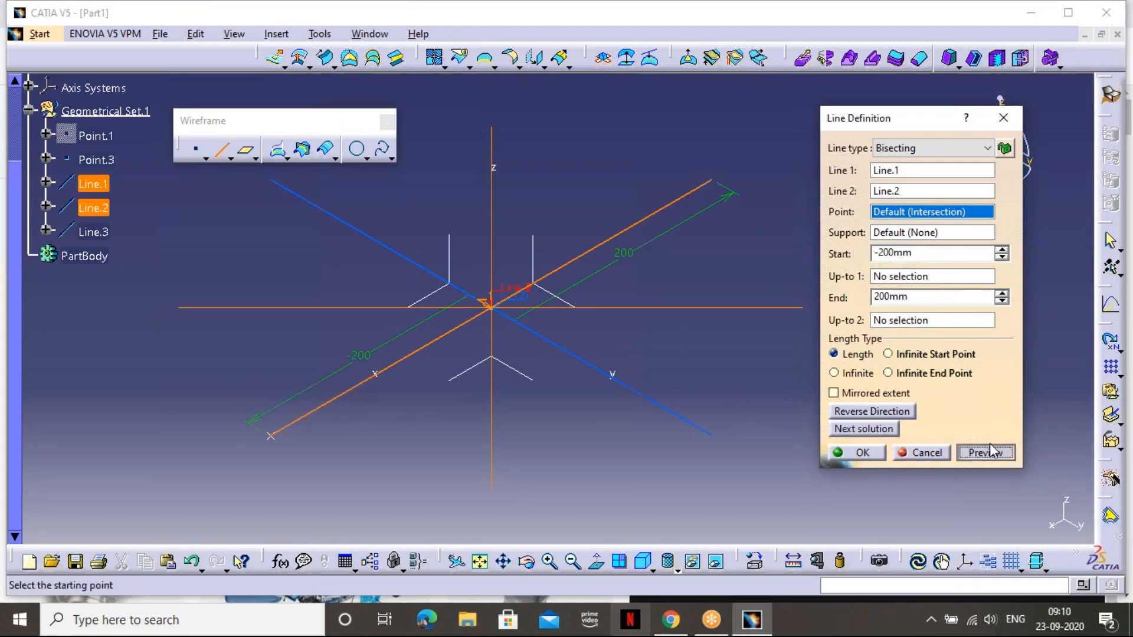
pyautogui.click(861, 452)
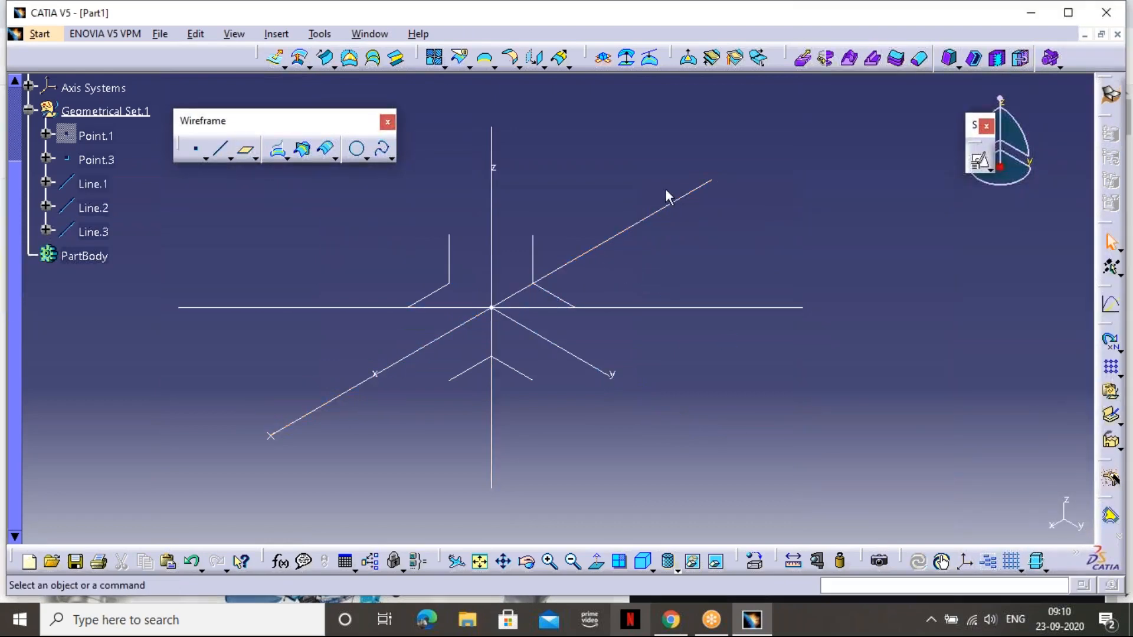
# Edit the bisecting line to use the alternative solution, running along the Y axis
pyautogui.doubleClick(678, 207)
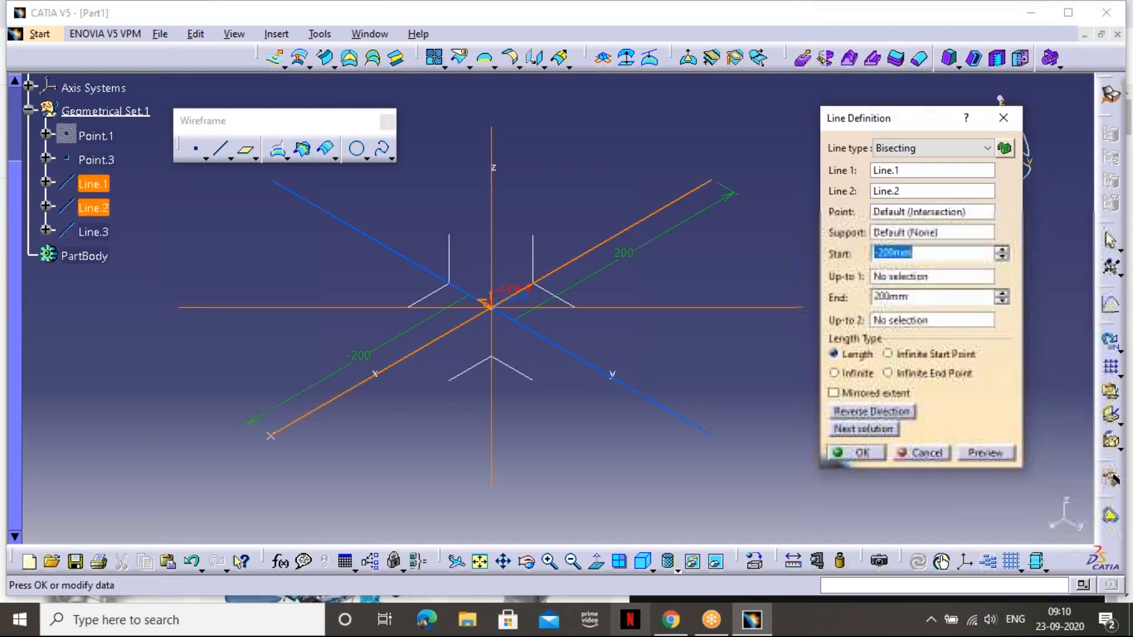
pyautogui.click(402, 258)
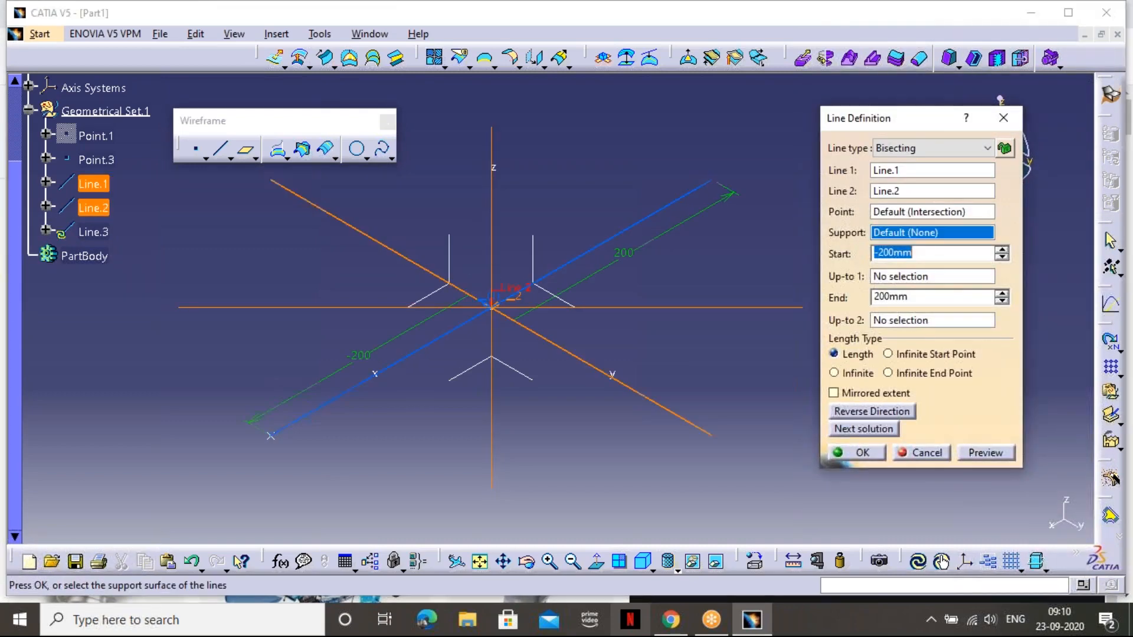
pyautogui.click(975, 453)
pyautogui.click(856, 453)
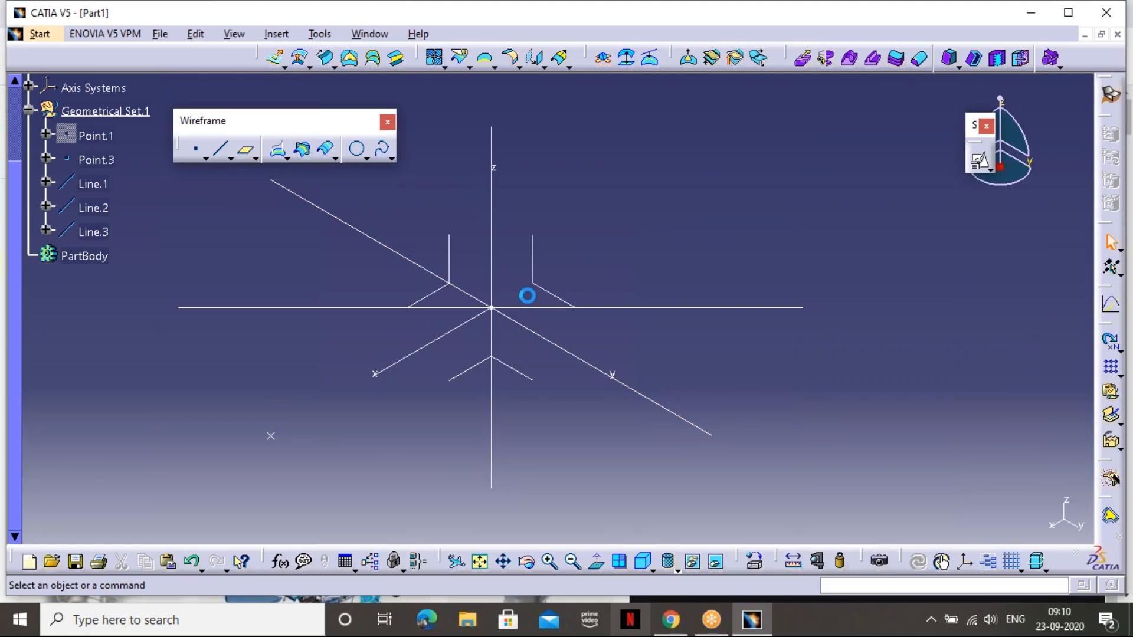
# Undo the bisecting line's edit and the creation of all three lines
pyautogui.click(230, 158)
pyautogui.click(191, 561)
pyautogui.click(190, 561)
pyautogui.click(190, 561)
pyautogui.click(191, 561)
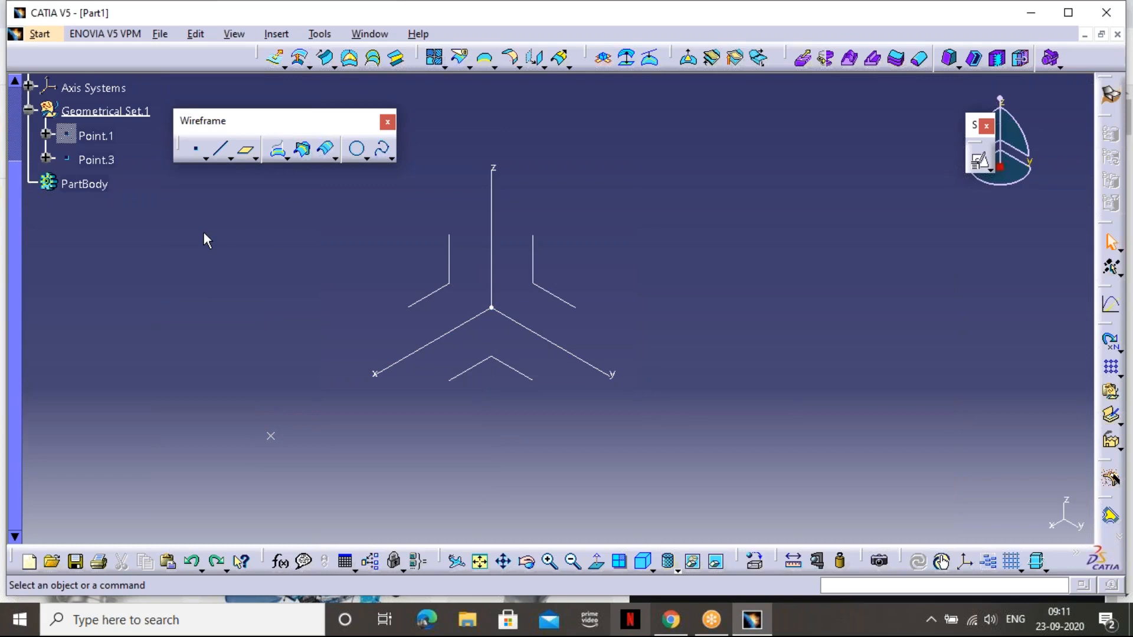
# Try a plane offset 20 mm from the YZ plane, switch its reference to the ZX plane, and discard it
pyautogui.click(247, 151)
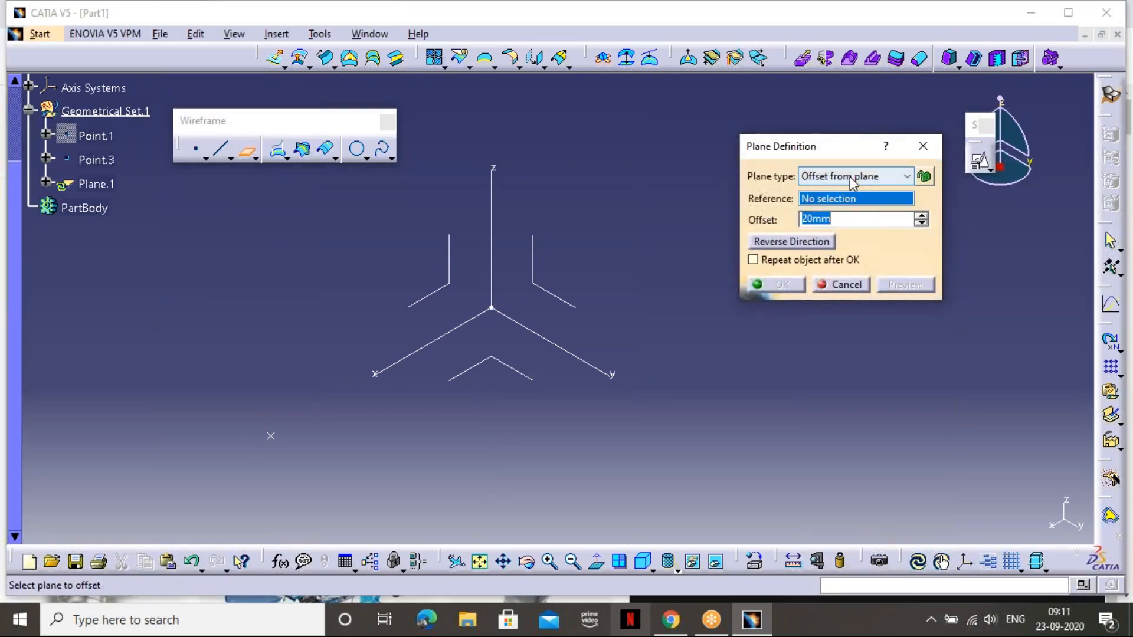
pyautogui.click(512, 368)
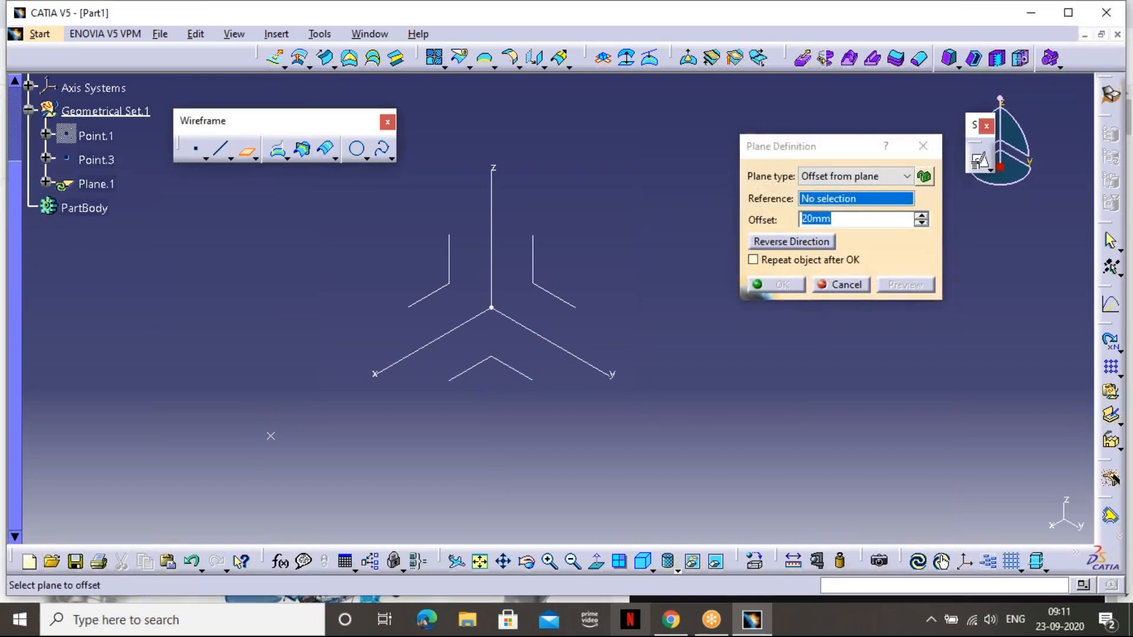
pyautogui.click(850, 205)
pyautogui.click(574, 304)
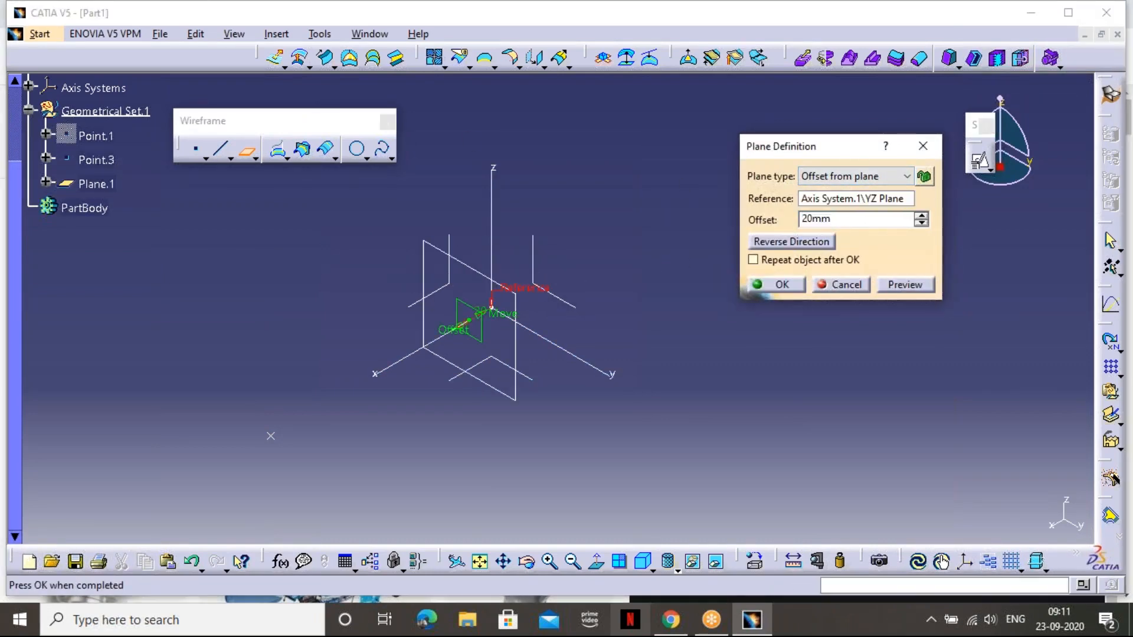
pyautogui.click(862, 201)
pyautogui.click(453, 274)
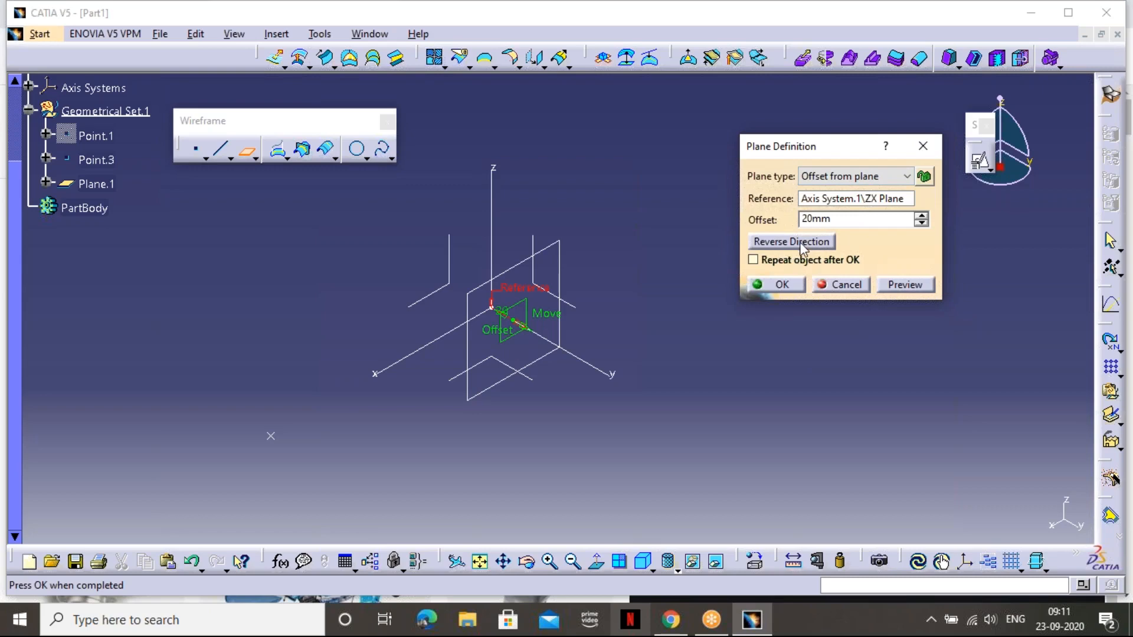
pyautogui.click(923, 146)
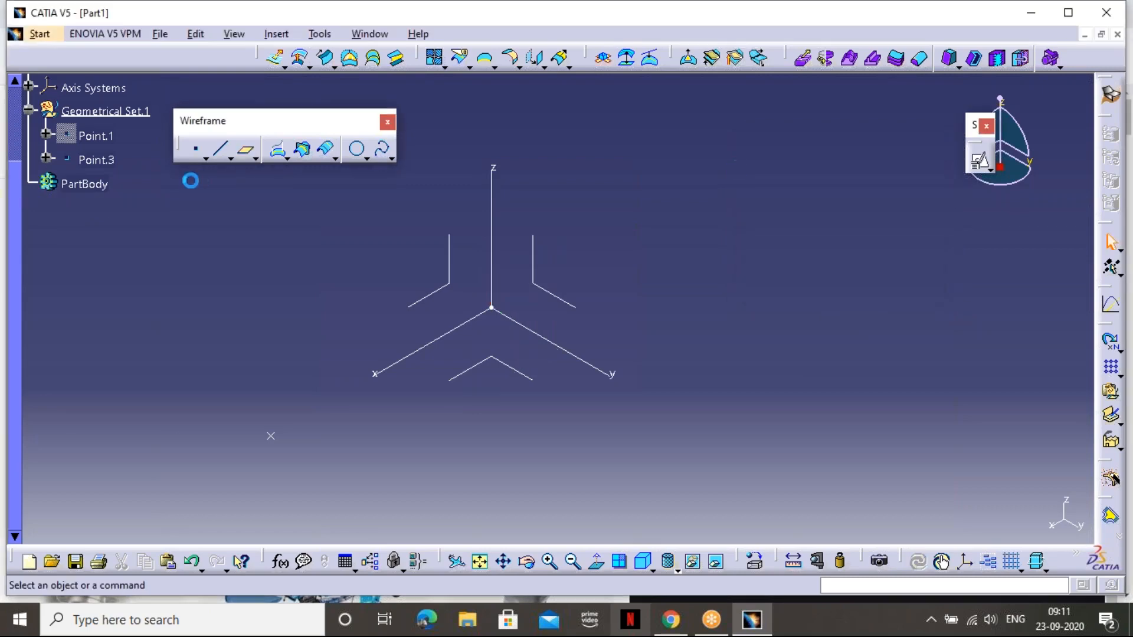
pyautogui.click(247, 152)
pyautogui.click(880, 183)
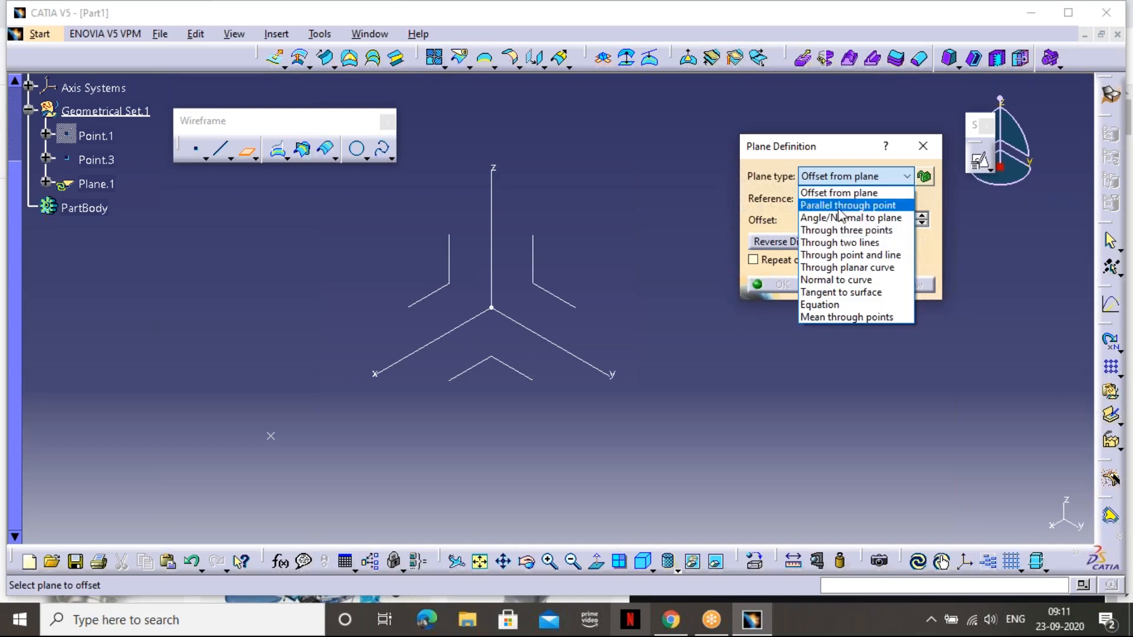
pyautogui.click(924, 150)
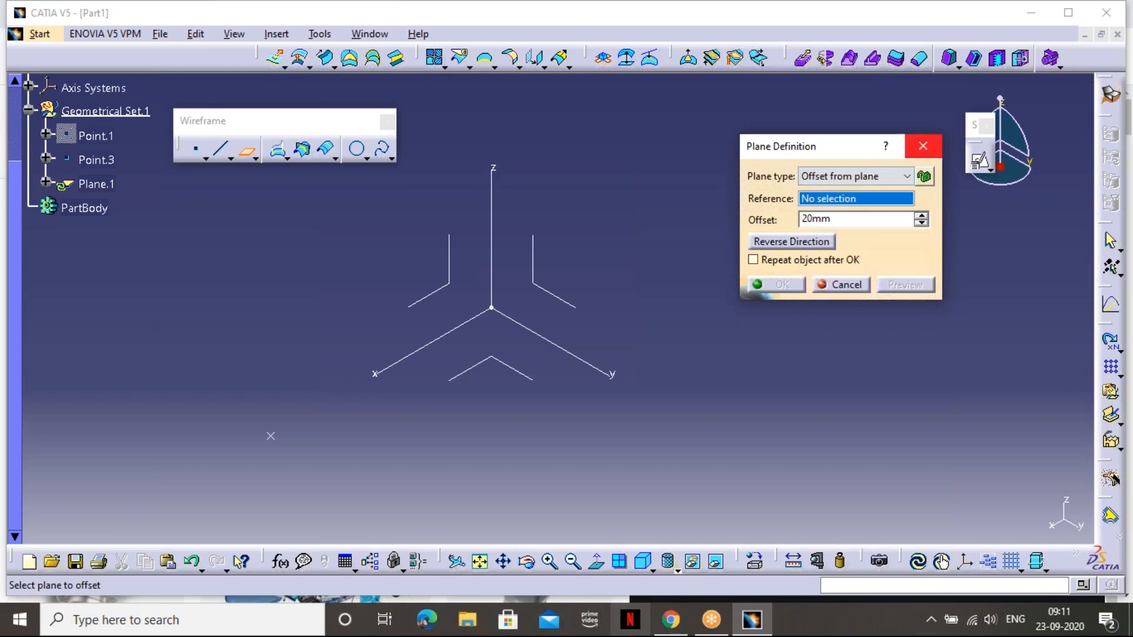
pyautogui.click(923, 145)
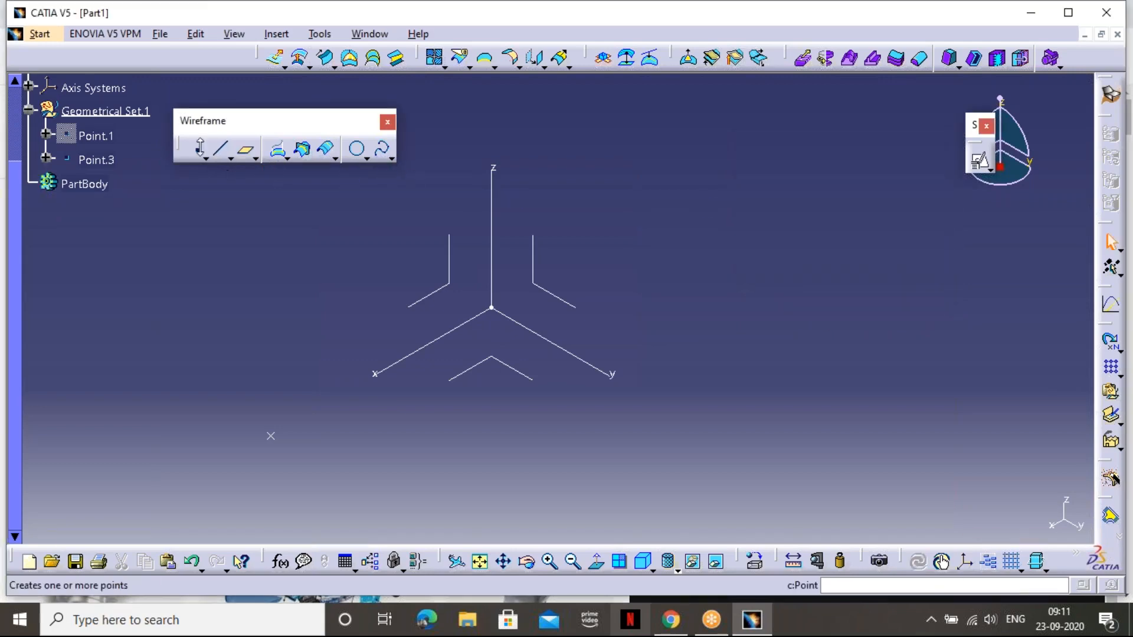
# Place an On plane point on the XY plane at about H 148.673 mm and V 141.722 mm from the origin
pyautogui.click(200, 149)
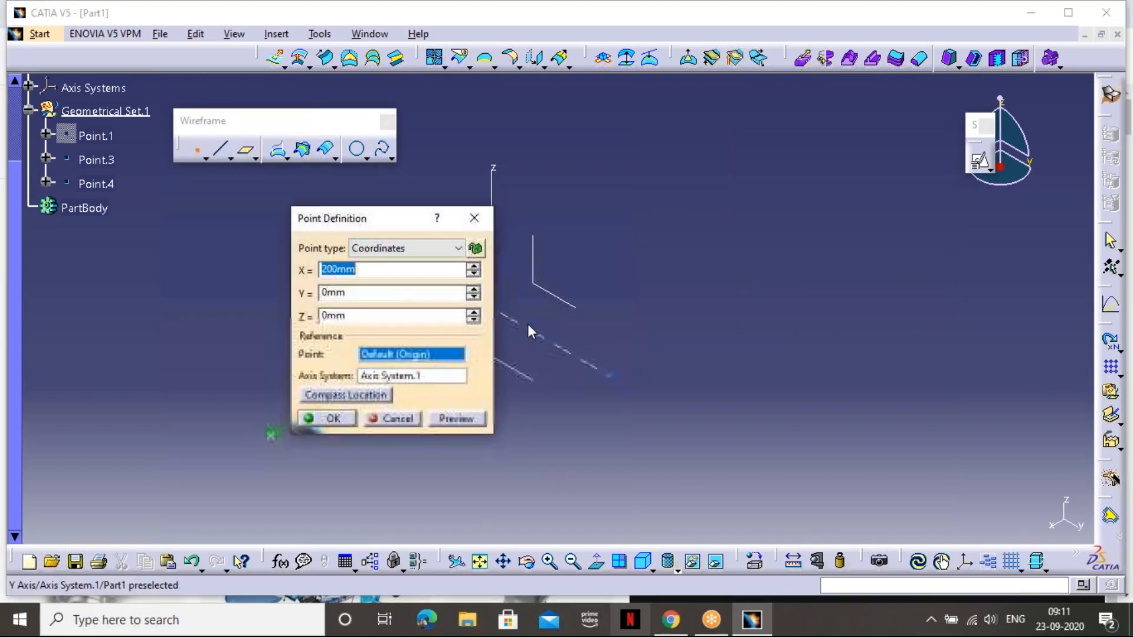
pyautogui.click(405, 248)
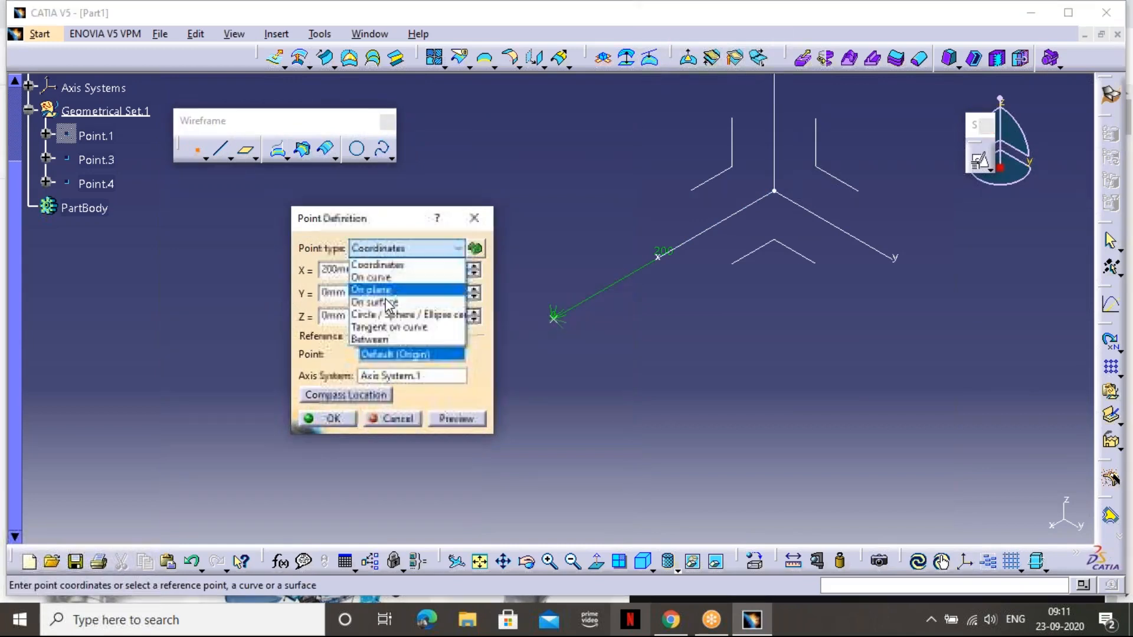
pyautogui.click(372, 290)
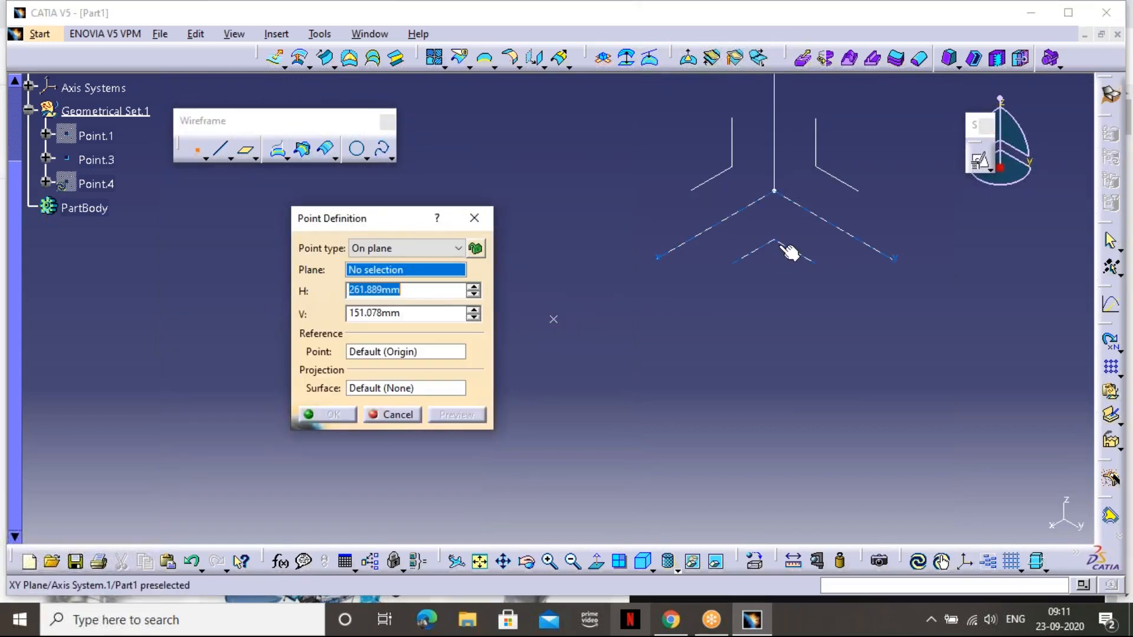
pyautogui.click(766, 378)
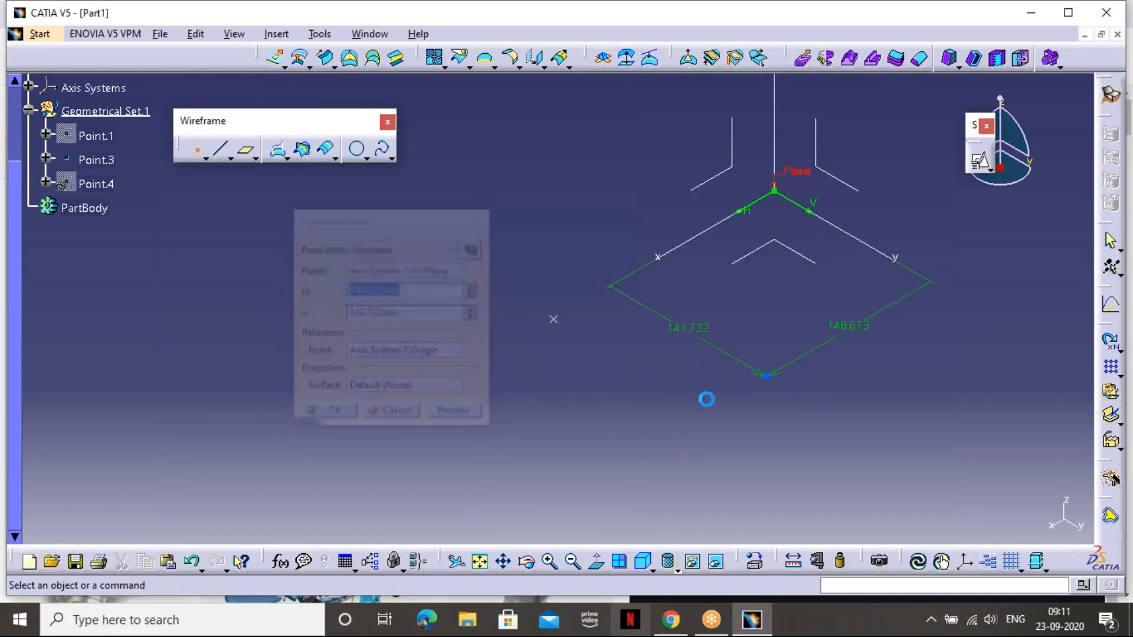
# Try a Parallel through point plane with the ZX plane as reference, passing through Point.4 on the XY plane
pyautogui.moveTo(911, 301); pyautogui.dragTo(861, 292, button='middle')
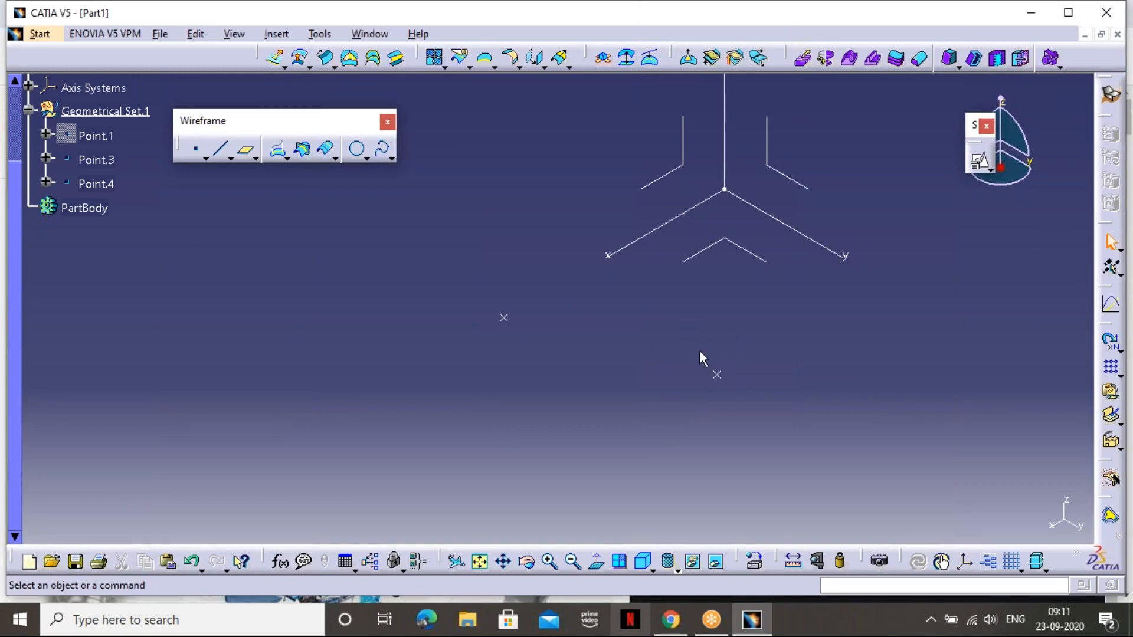
pyautogui.click(248, 153)
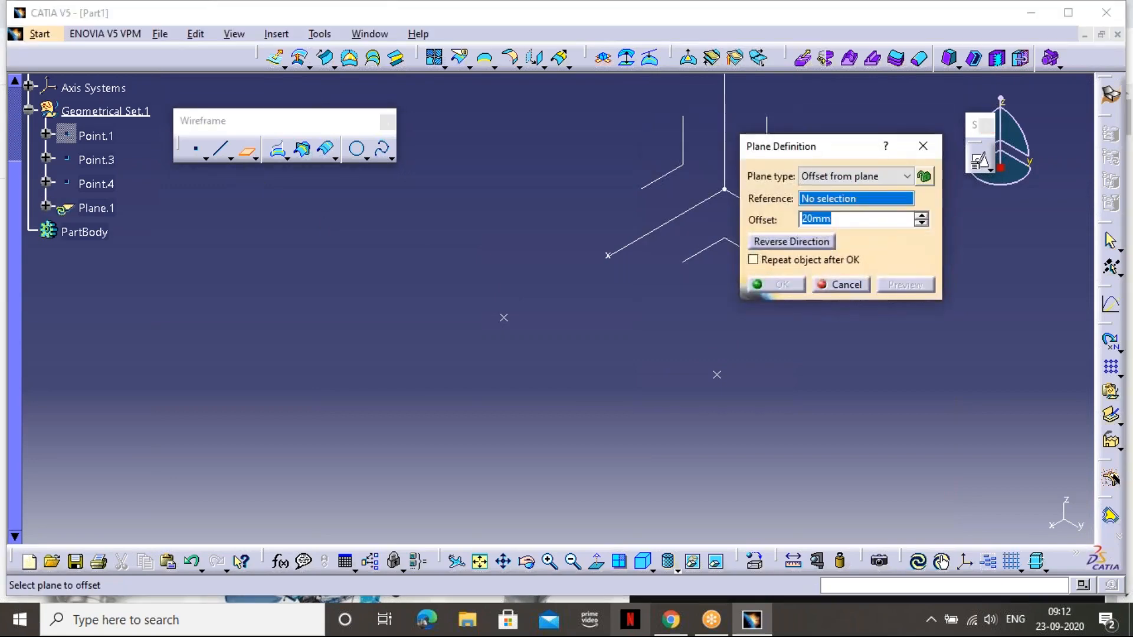
pyautogui.click(867, 175)
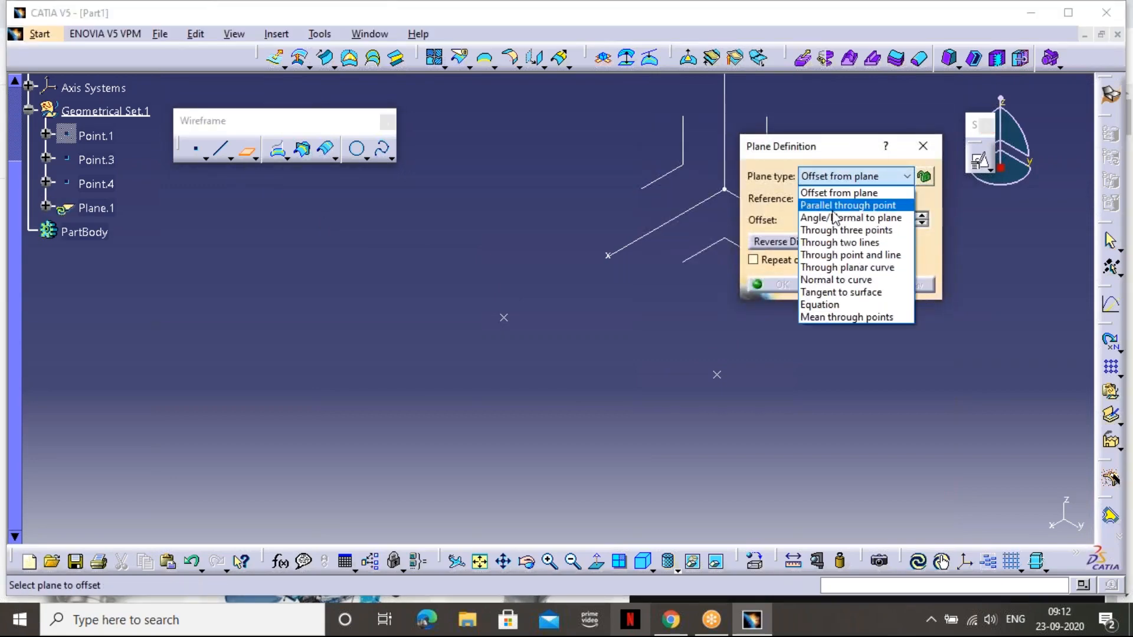
pyautogui.click(863, 206)
pyautogui.moveTo(806, 327); pyautogui.dragTo(701, 336, button='middle')
pyautogui.moveTo(821, 280); pyautogui.dragTo(753, 288, button='middle')
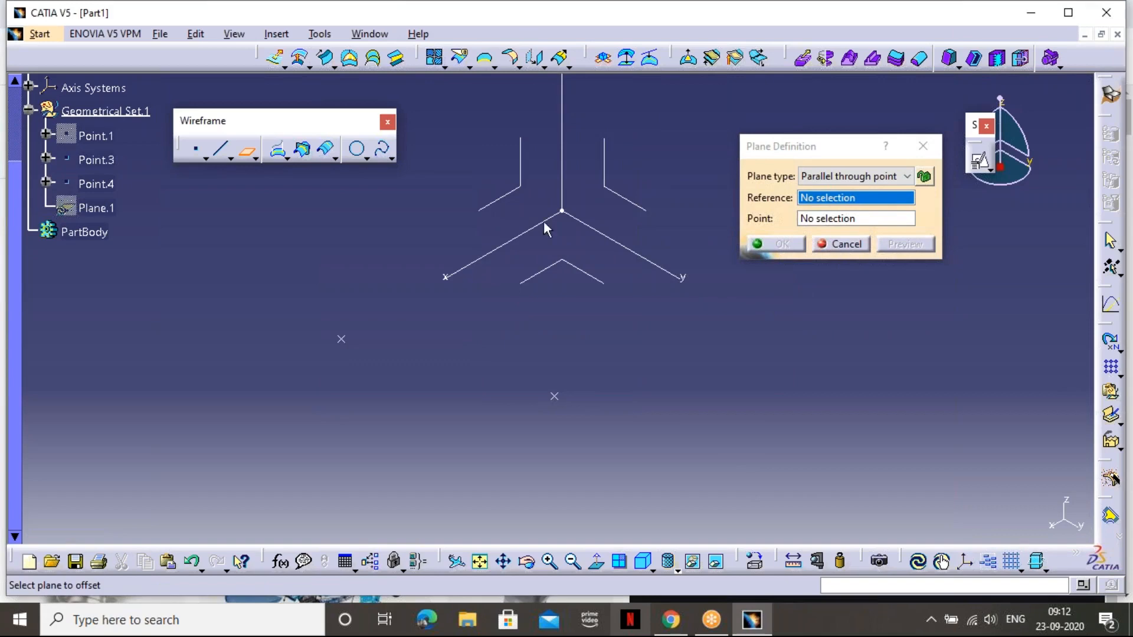
pyautogui.click(515, 190)
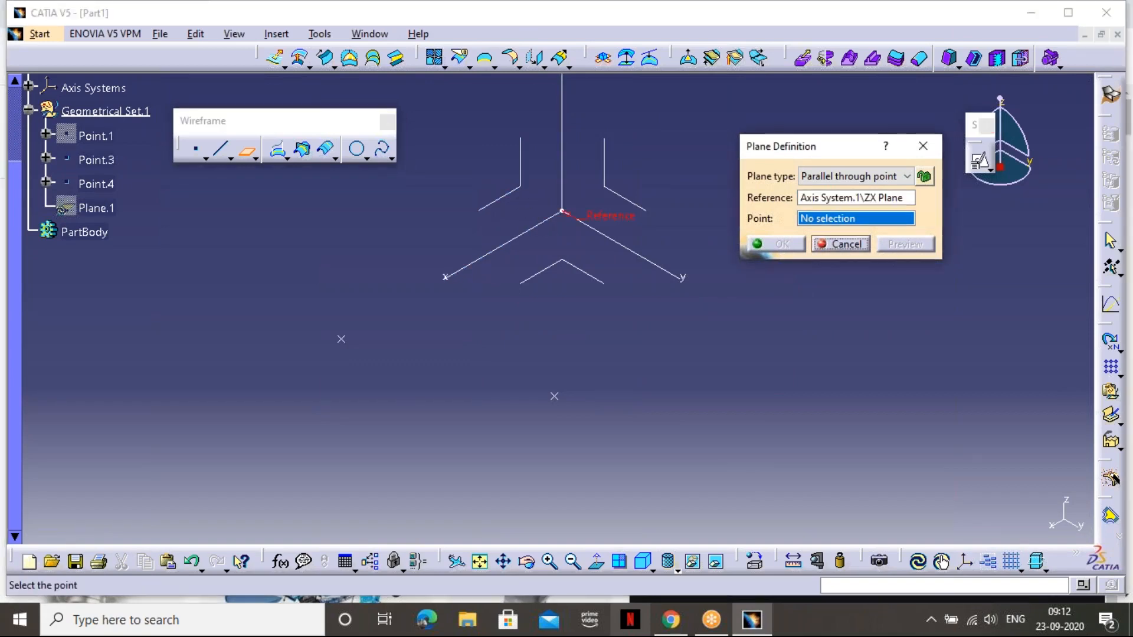
pyautogui.click(556, 397)
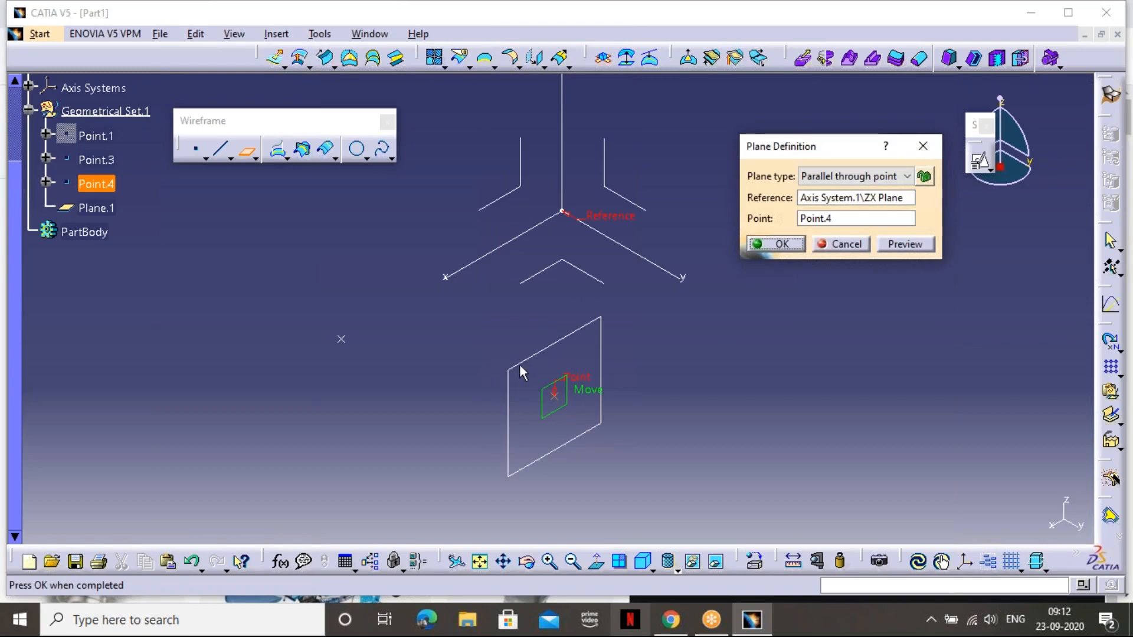
# Switch the trial parallel plane's reference to the YZ plane, the XY plane and back to YZ, and discard the plane
pyautogui.click(819, 200)
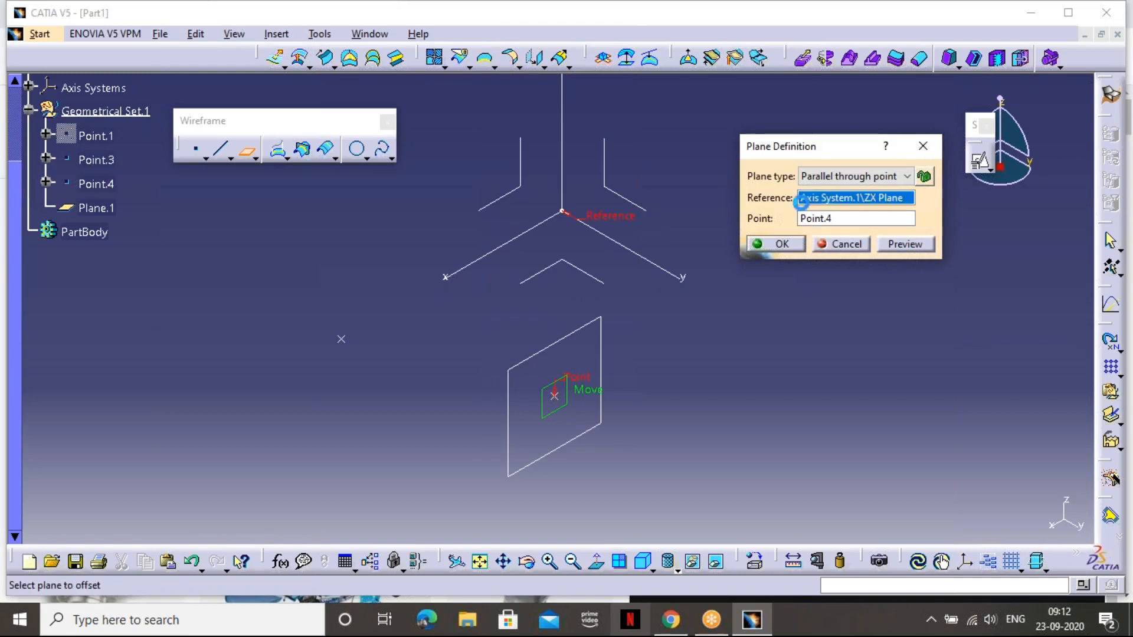
pyautogui.click(652, 214)
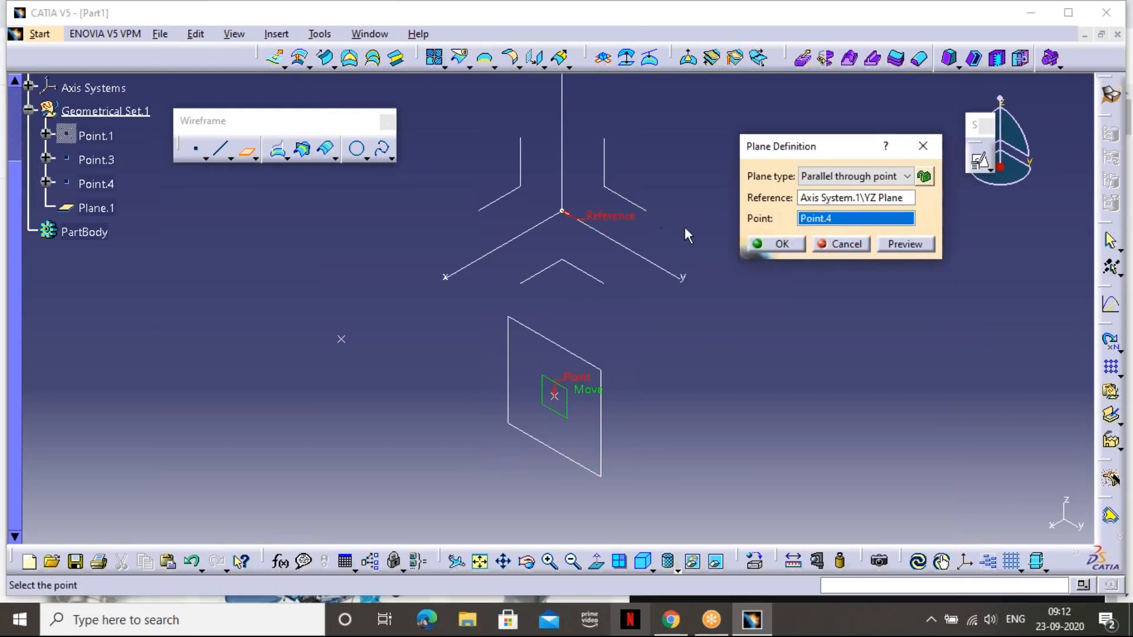
pyautogui.click(854, 205)
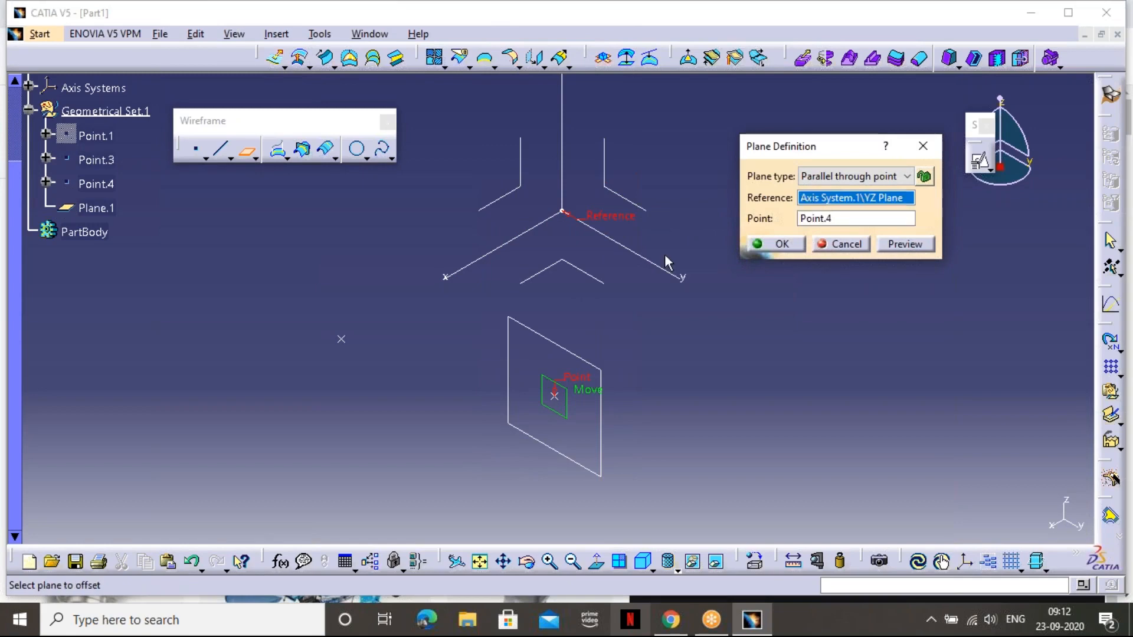
pyautogui.click(599, 278)
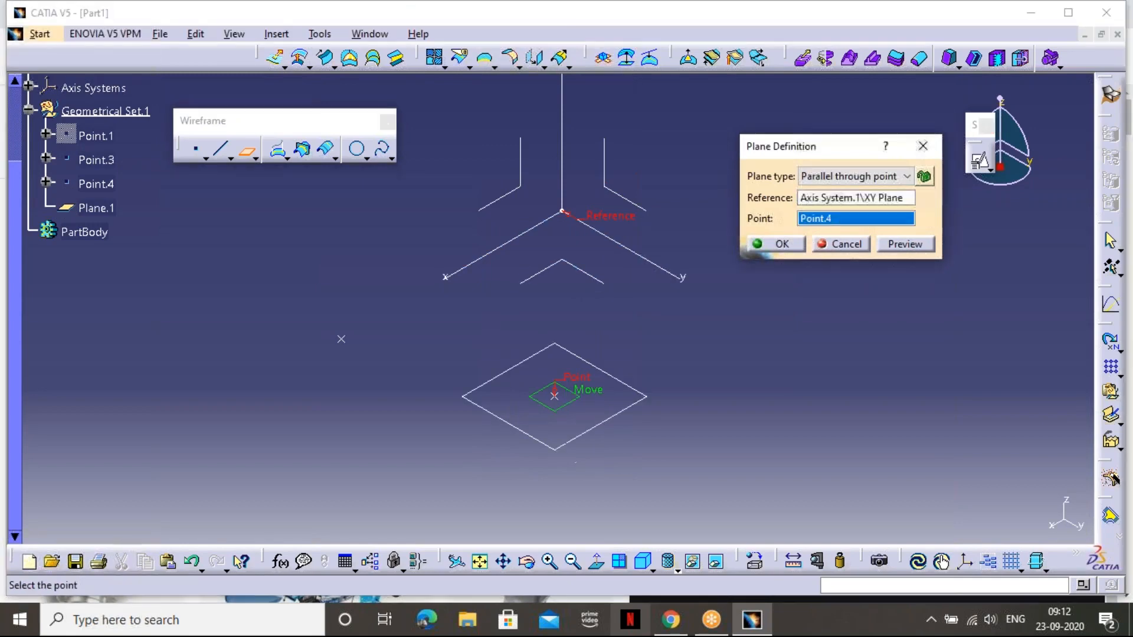
pyautogui.click(845, 201)
pyautogui.click(654, 214)
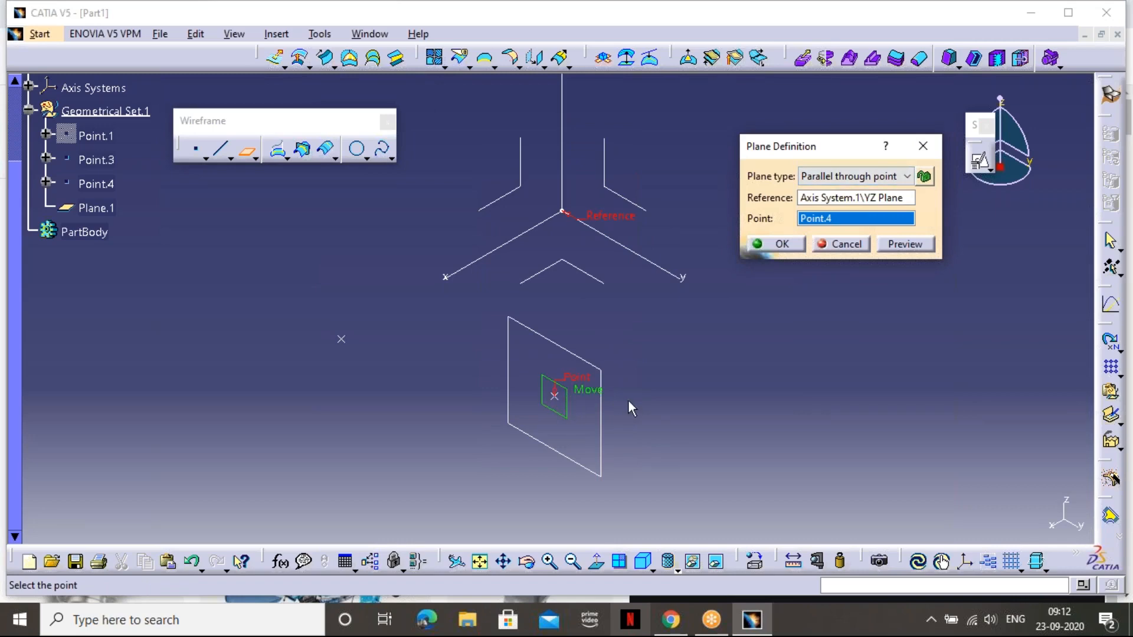
pyautogui.click(844, 176)
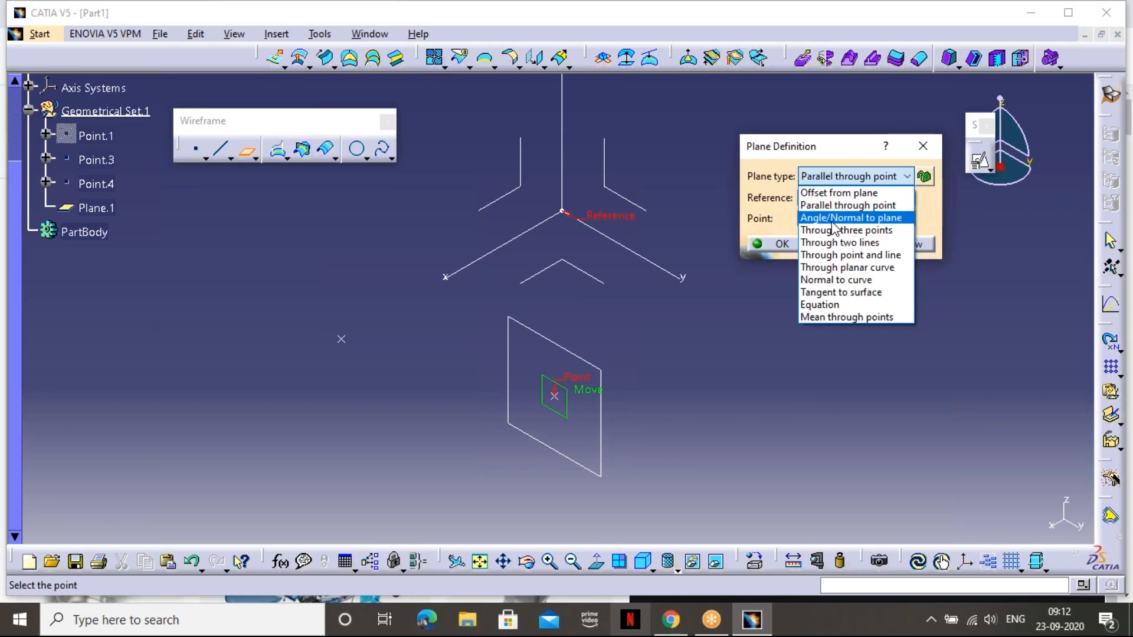
pyautogui.click(847, 204)
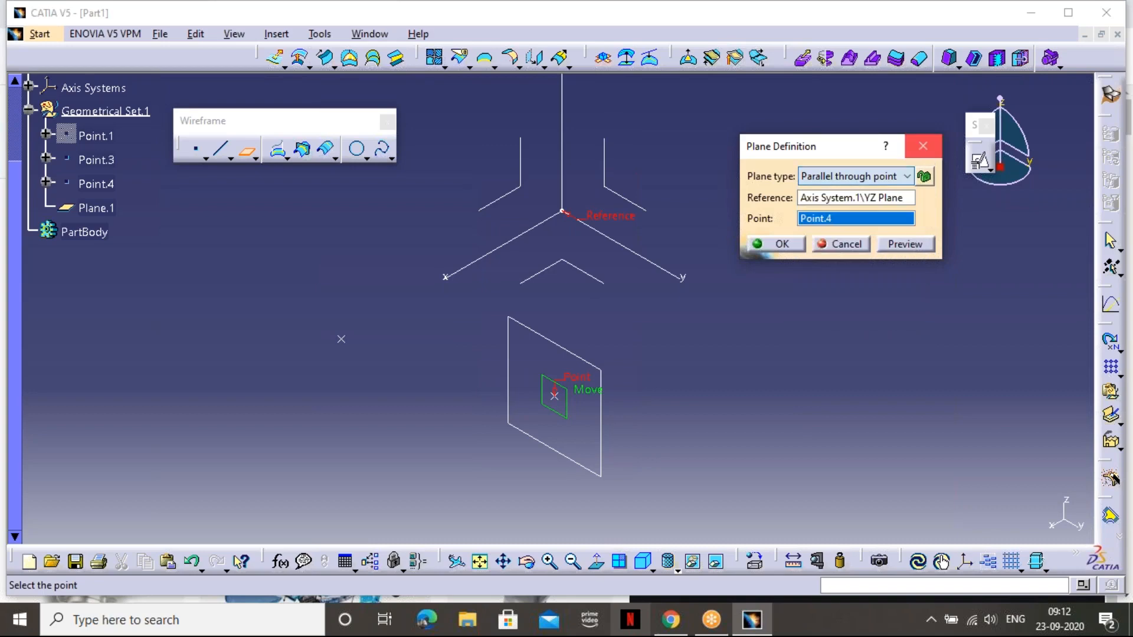
pyautogui.click(774, 243)
pyautogui.click(642, 208)
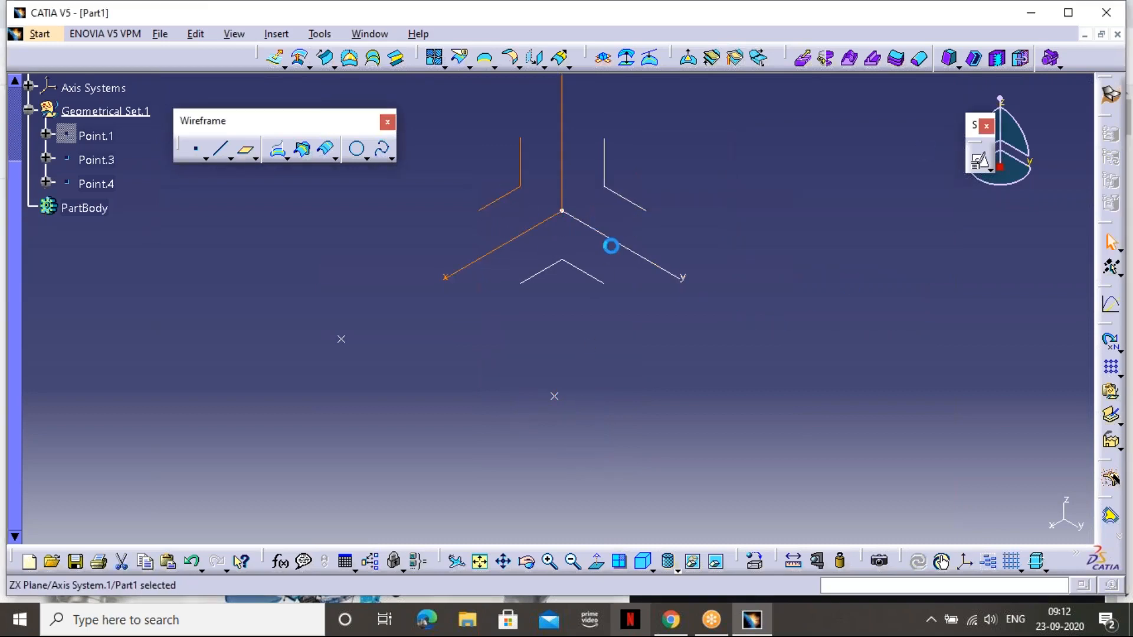
pyautogui.click(541, 243)
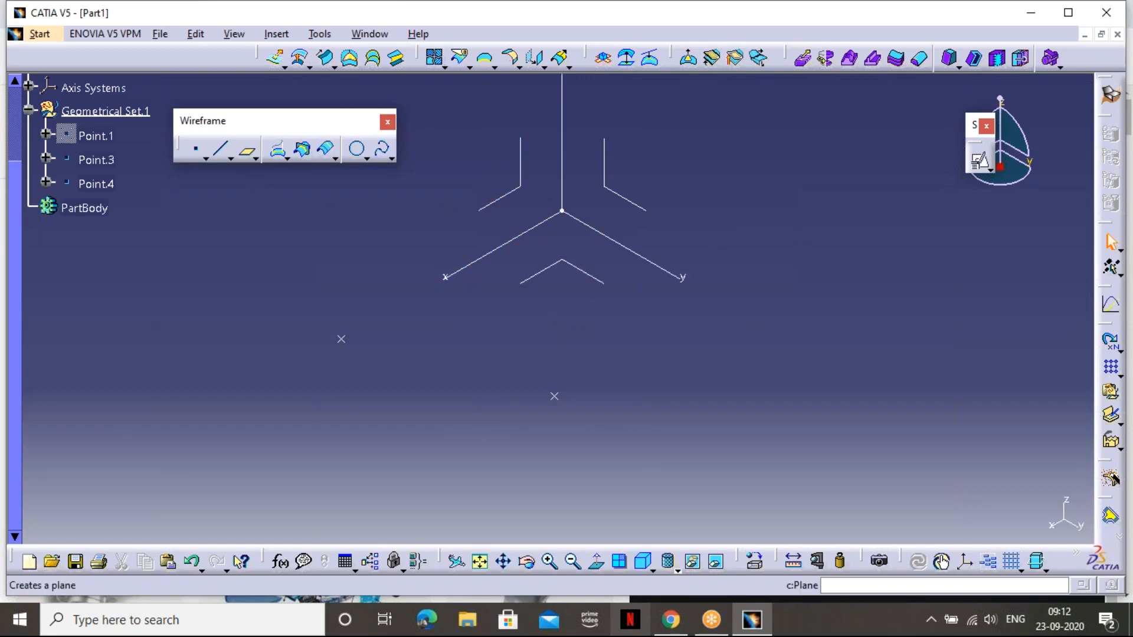
# Preview an Angle/Normal to plane plane rotated 45 degrees from the YZ plane about the Z axis
pyautogui.click(246, 155)
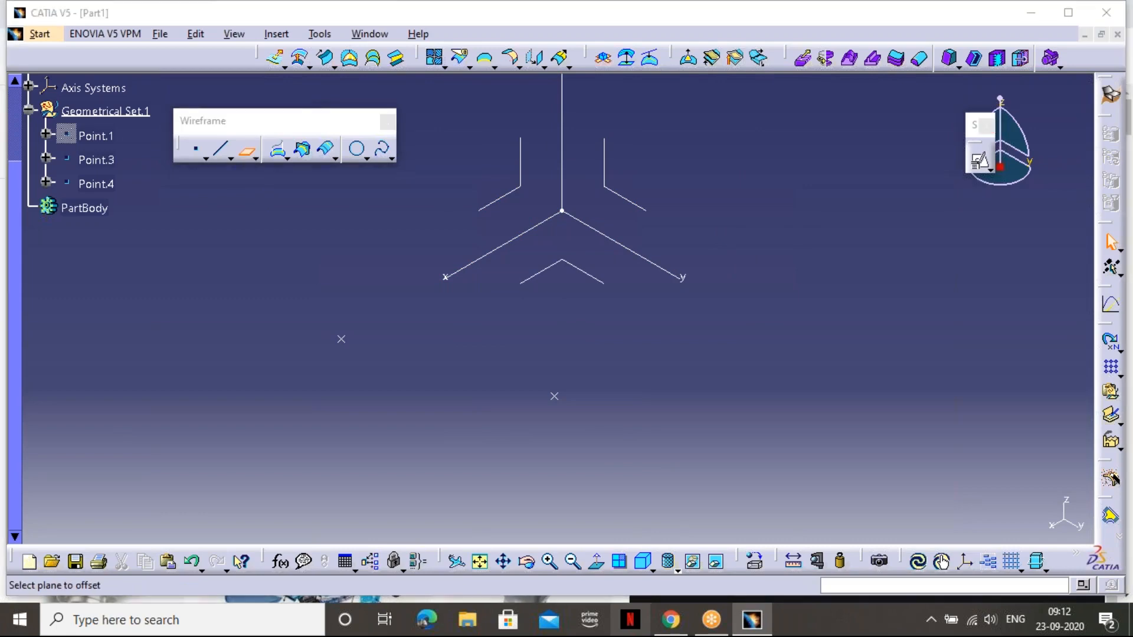
pyautogui.click(856, 176)
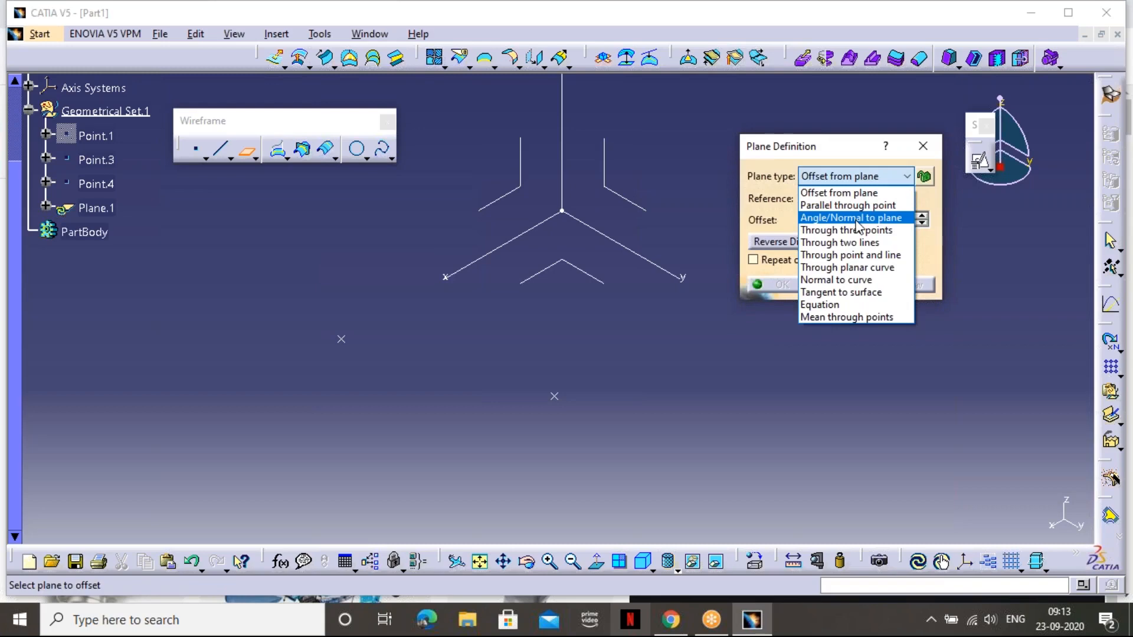
pyautogui.click(856, 218)
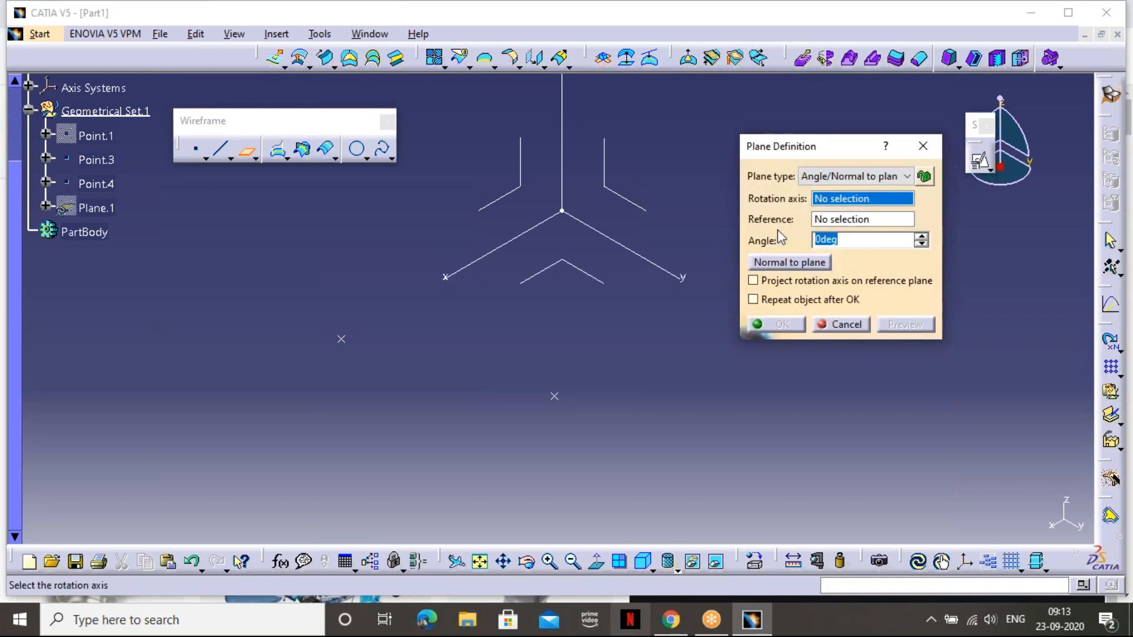
pyautogui.click(576, 151)
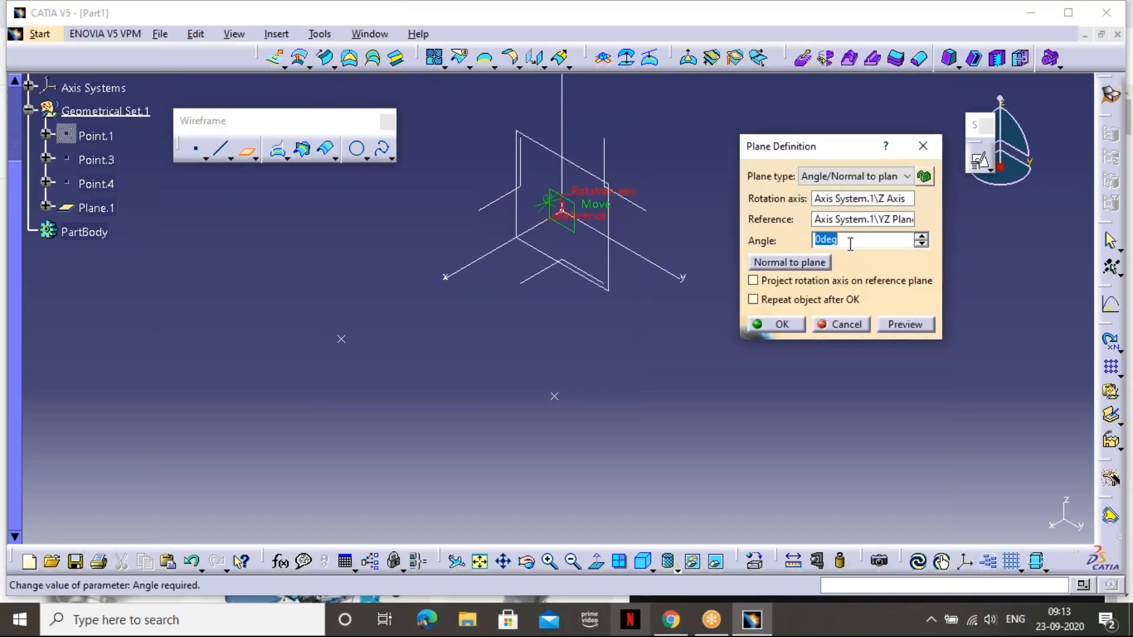
pyautogui.write('45')
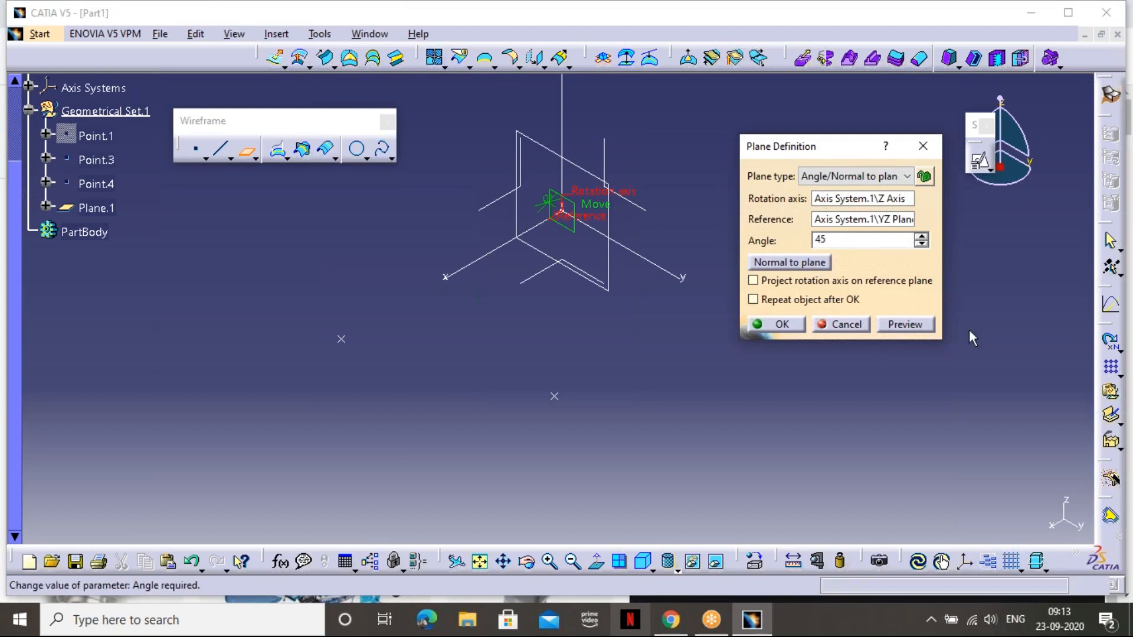
pyautogui.click(906, 324)
pyautogui.moveTo(591, 241); pyautogui.dragTo(549, 476, button='middle')
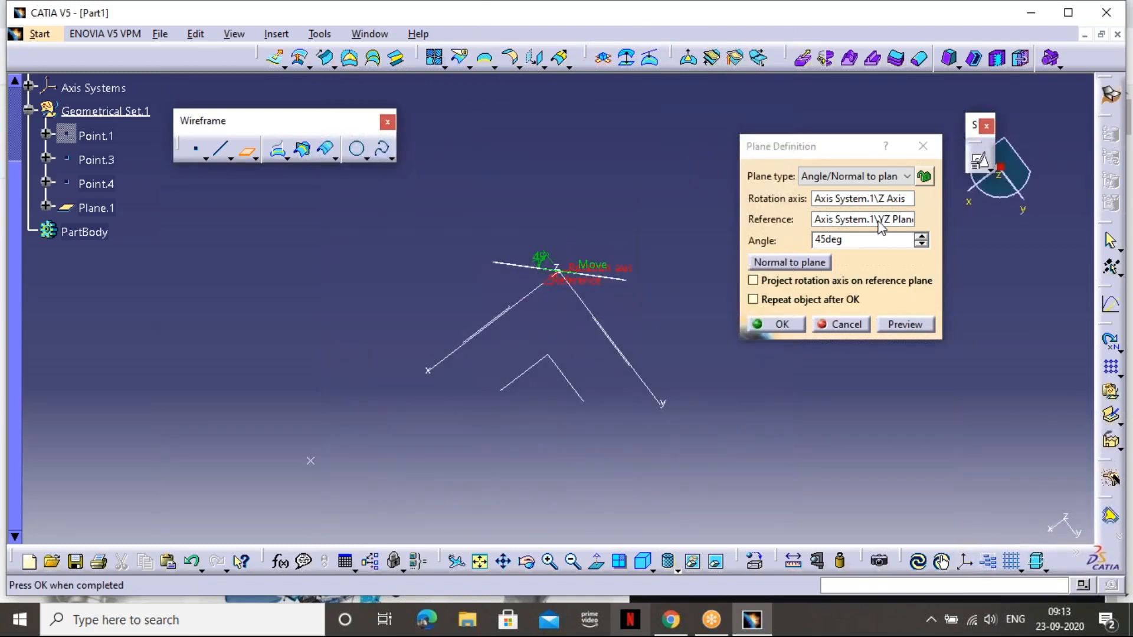
# Set the trial plane's angle to 135 degrees, preview it from several viewpoints, and discard the plane
pyautogui.doubleClick(867, 239)
pyautogui.write('13')
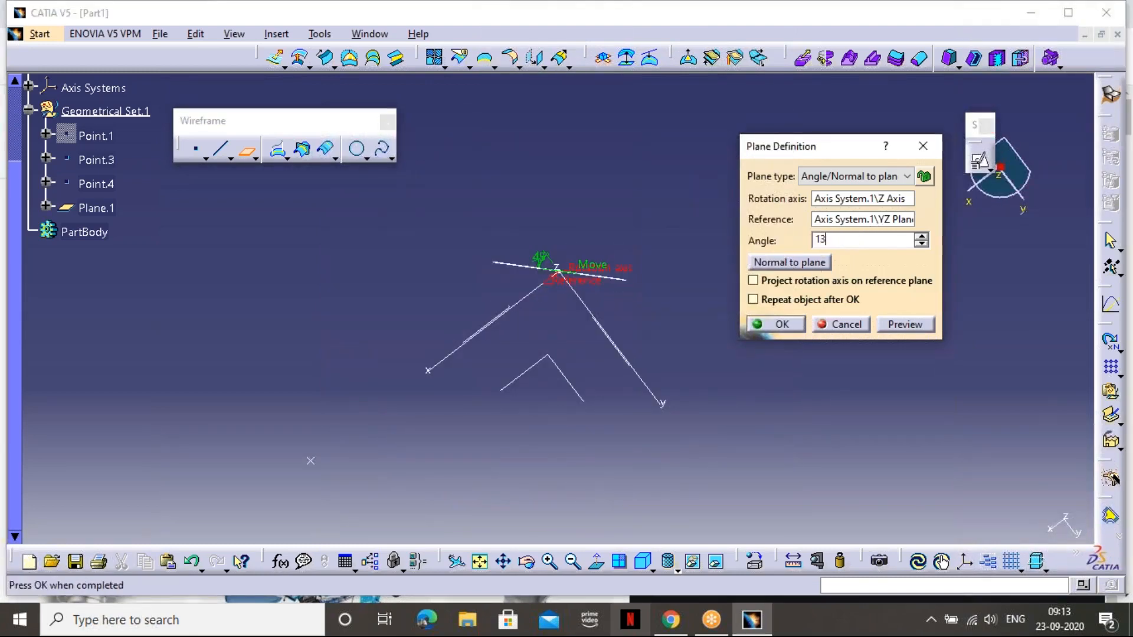
pyautogui.write('5')
pyautogui.click(905, 324)
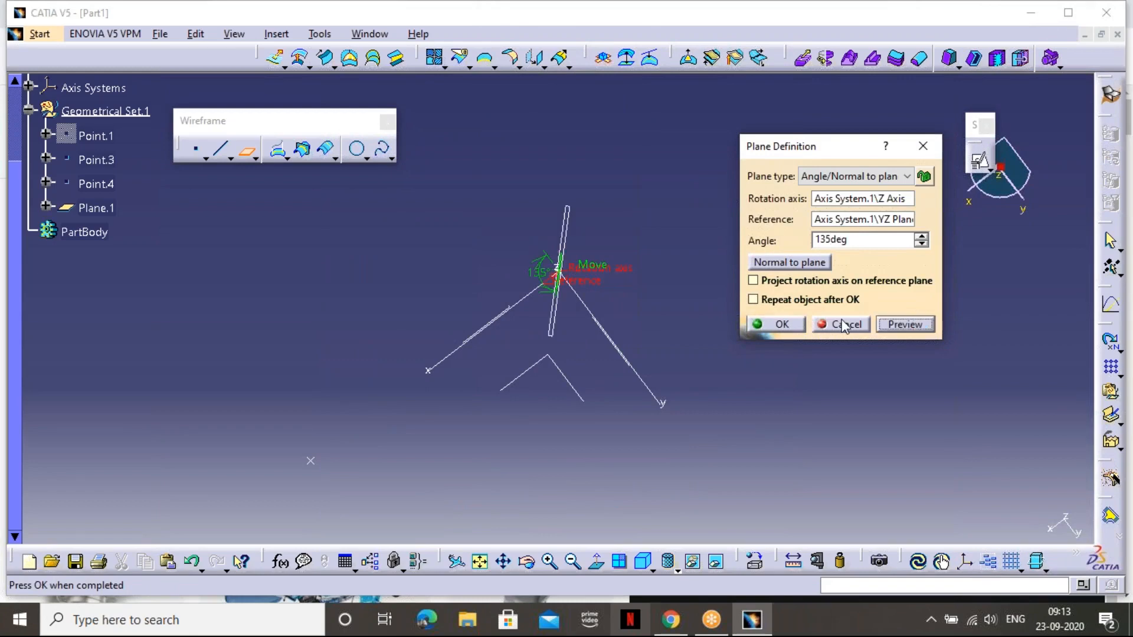
pyautogui.moveTo(543, 336)
pyautogui.mouseDown(button='middle')
pyautogui.moveTo(515, 187)
pyautogui.moveTo(534, 348)
pyautogui.moveTo(551, 324)
pyautogui.moveTo(525, 313)
pyautogui.moveTo(551, 329)
pyautogui.moveTo(555, 319)
pyautogui.mouseUp(button='middle')
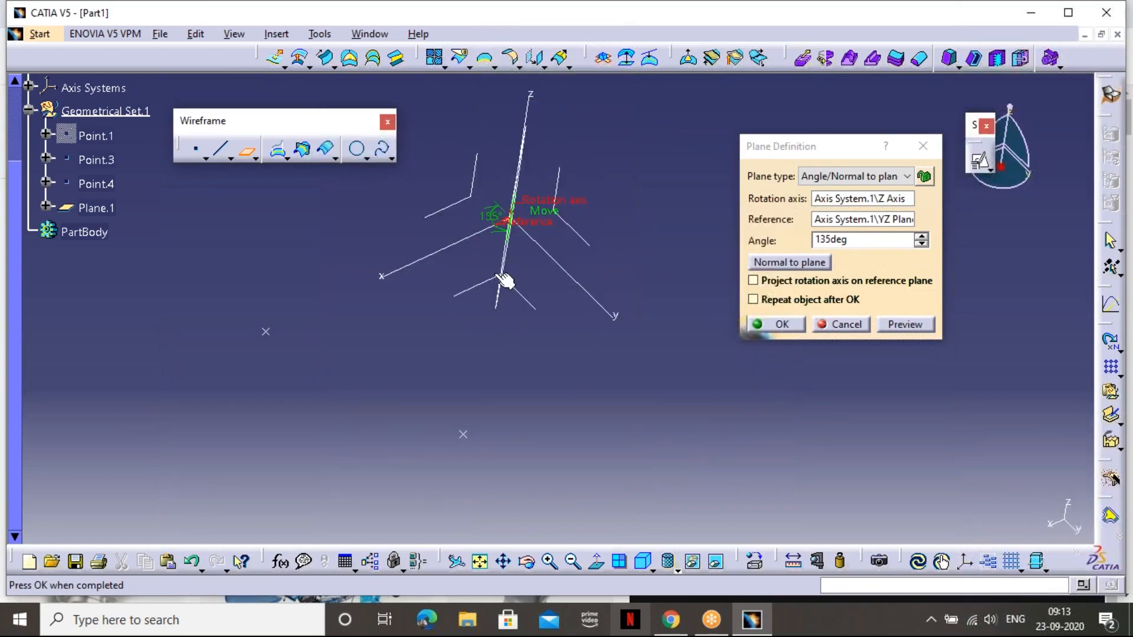
pyautogui.moveTo(480, 321); pyautogui.dragTo(466, 284, button='middle')
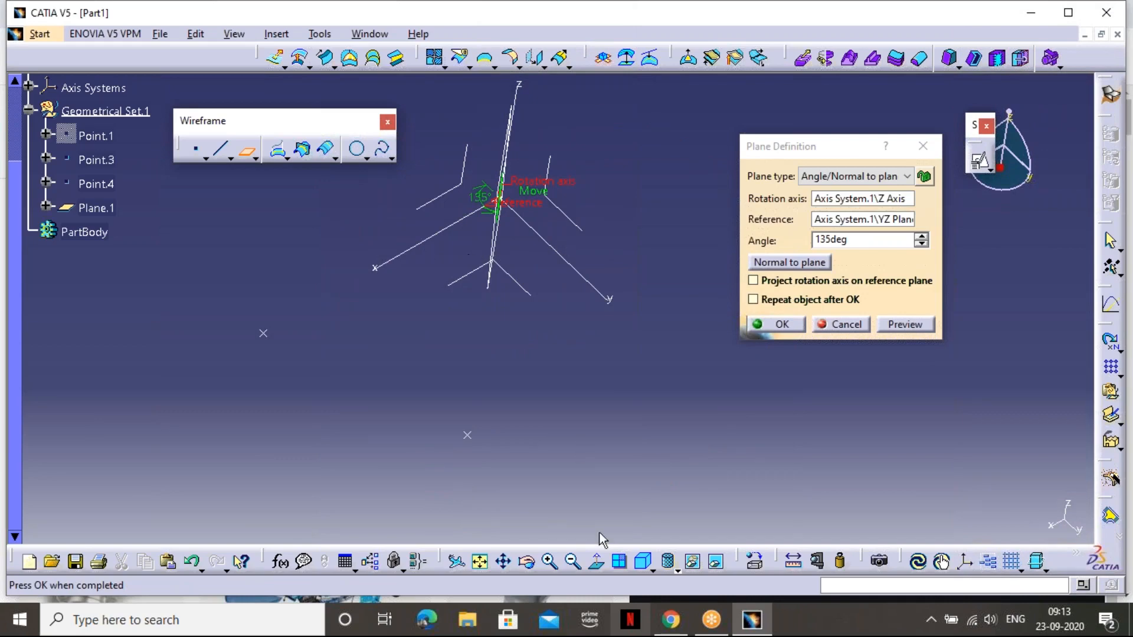
pyautogui.click(642, 561)
pyautogui.moveTo(480, 372); pyautogui.dragTo(495, 343, button='middle')
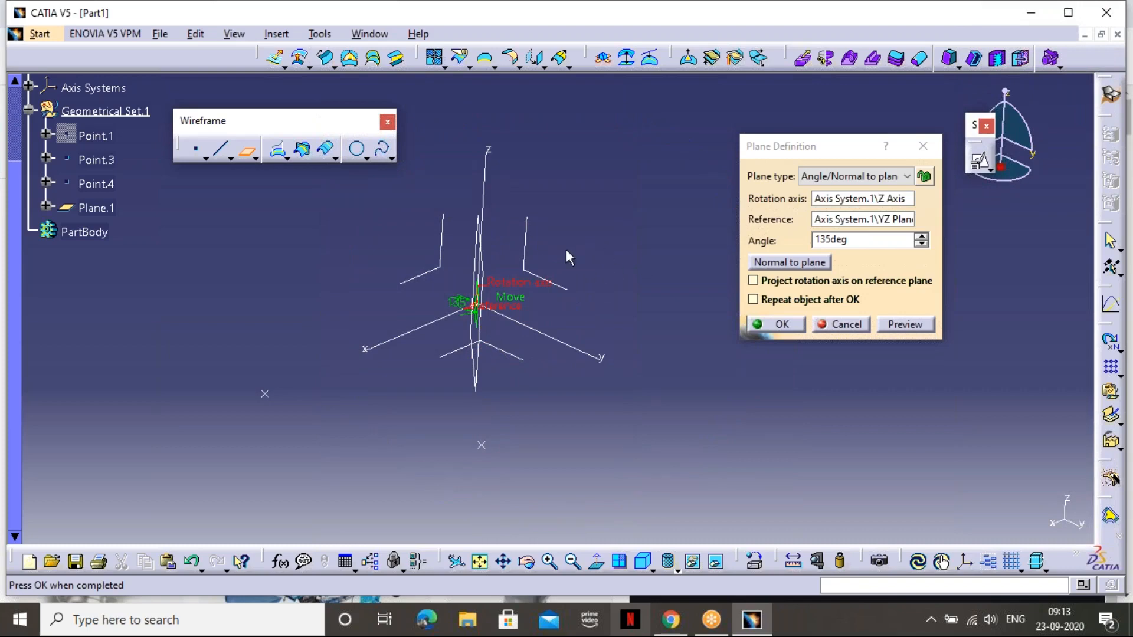
pyautogui.click(907, 176)
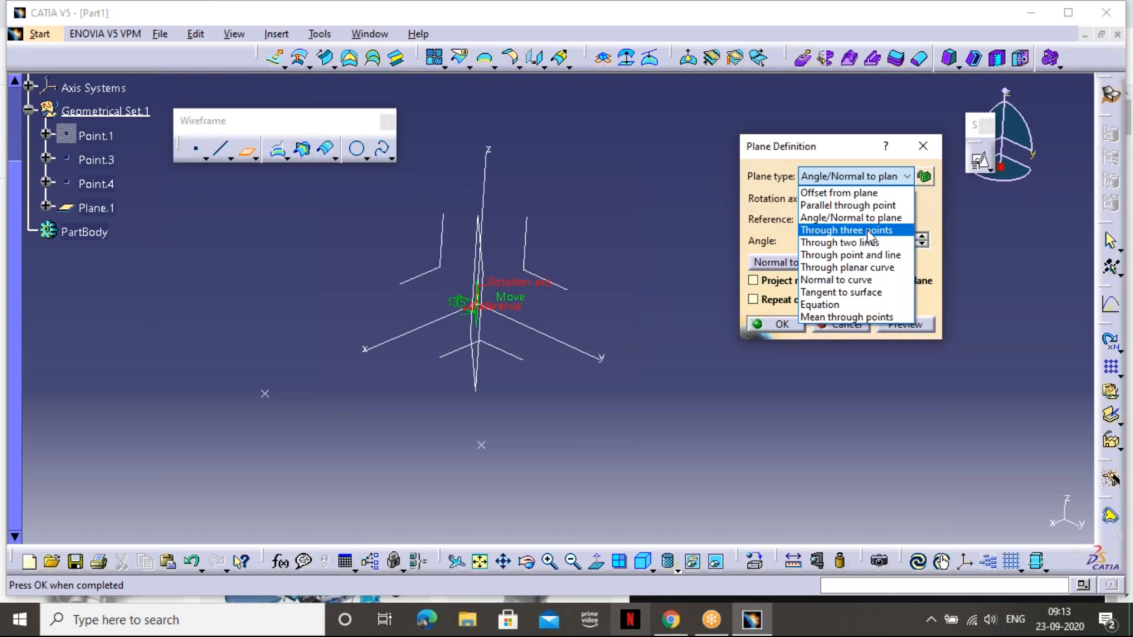
pyautogui.click(932, 152)
pyautogui.click(924, 147)
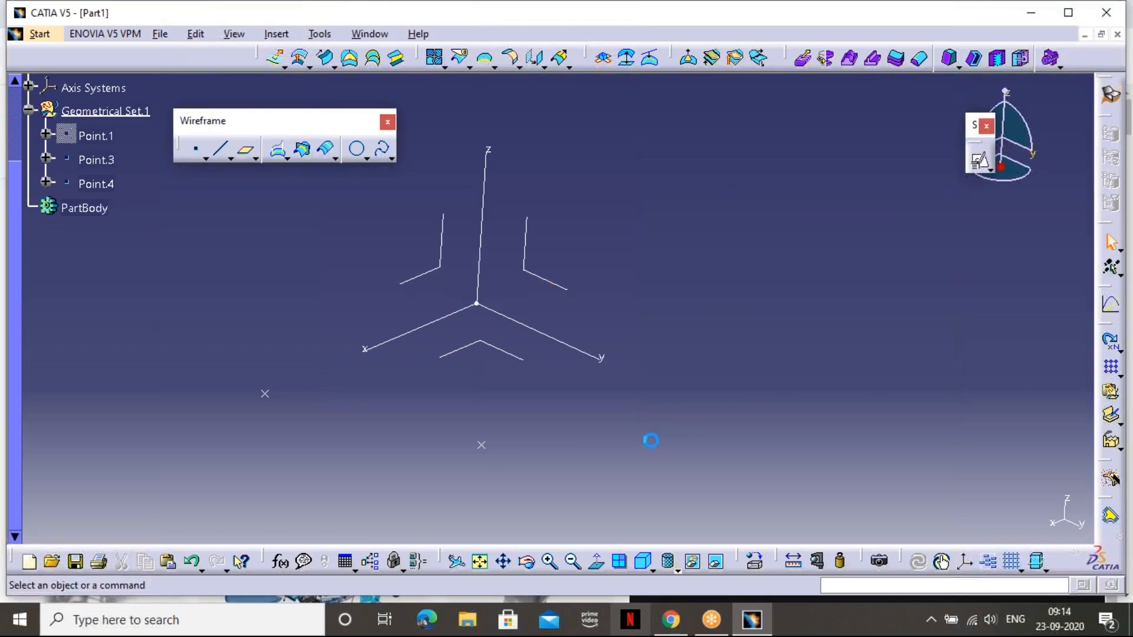
# Restore the isometric view and delete Point.3
pyautogui.click(643, 562)
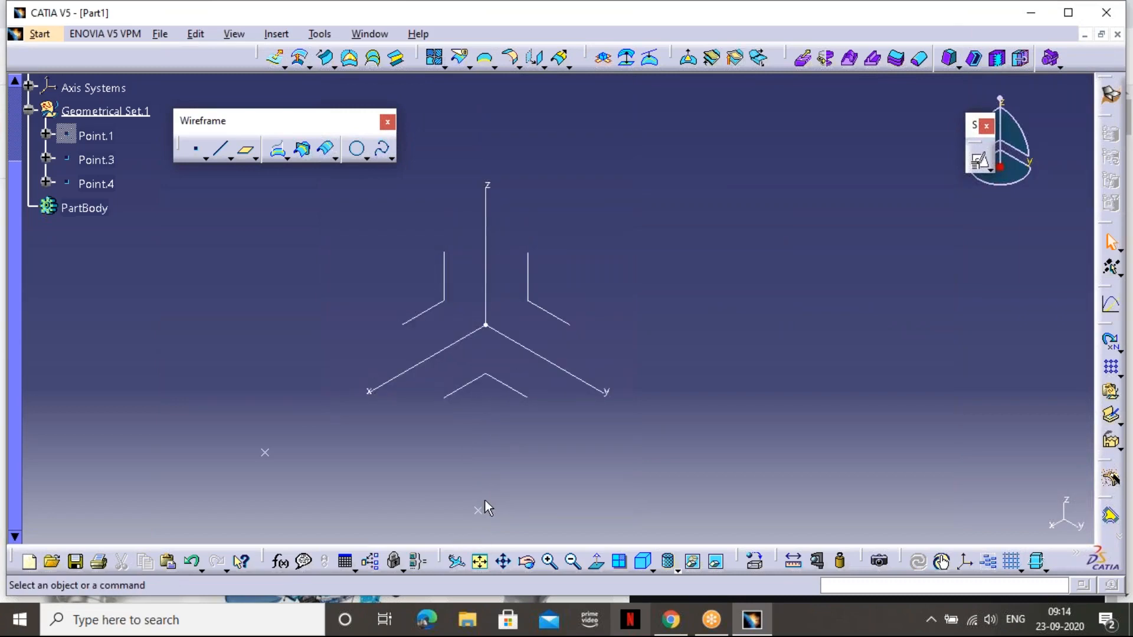
pyautogui.click(270, 451)
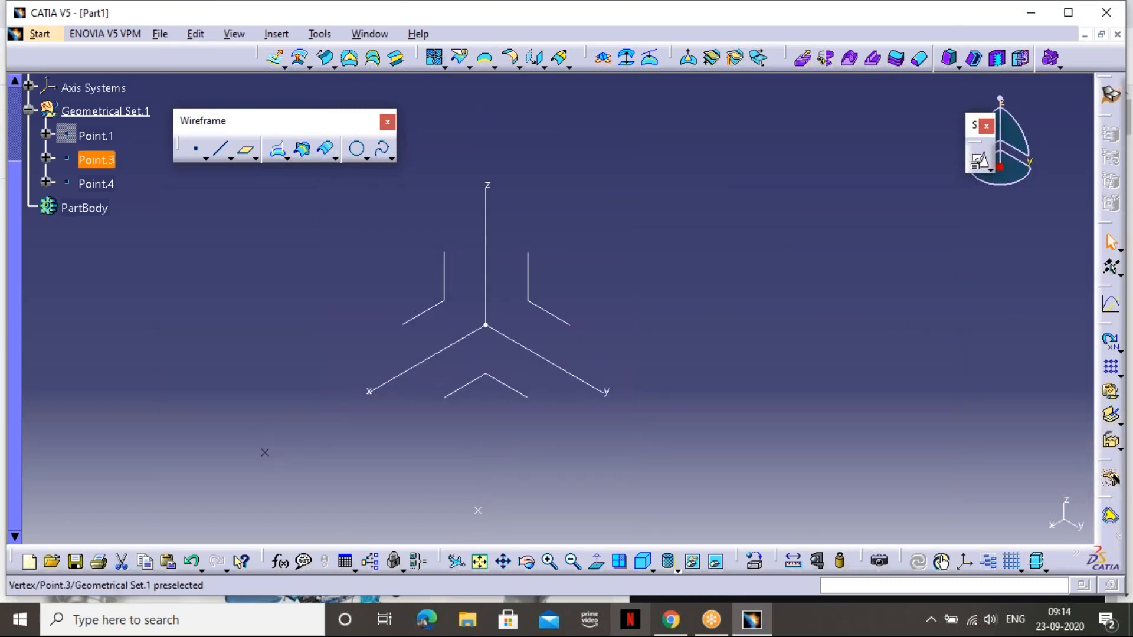
pyautogui.press('Delete')
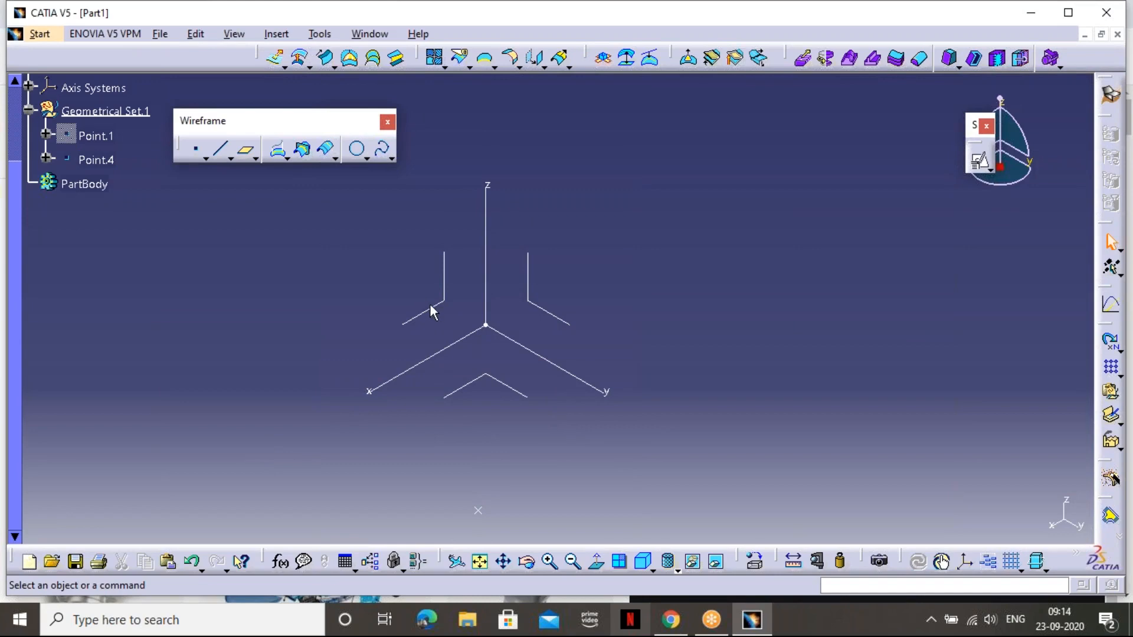
# Place one point on the ZX plane at about H 148 mm, V 214 mm, and another freehand on the YZ plane
pyautogui.click(195, 150)
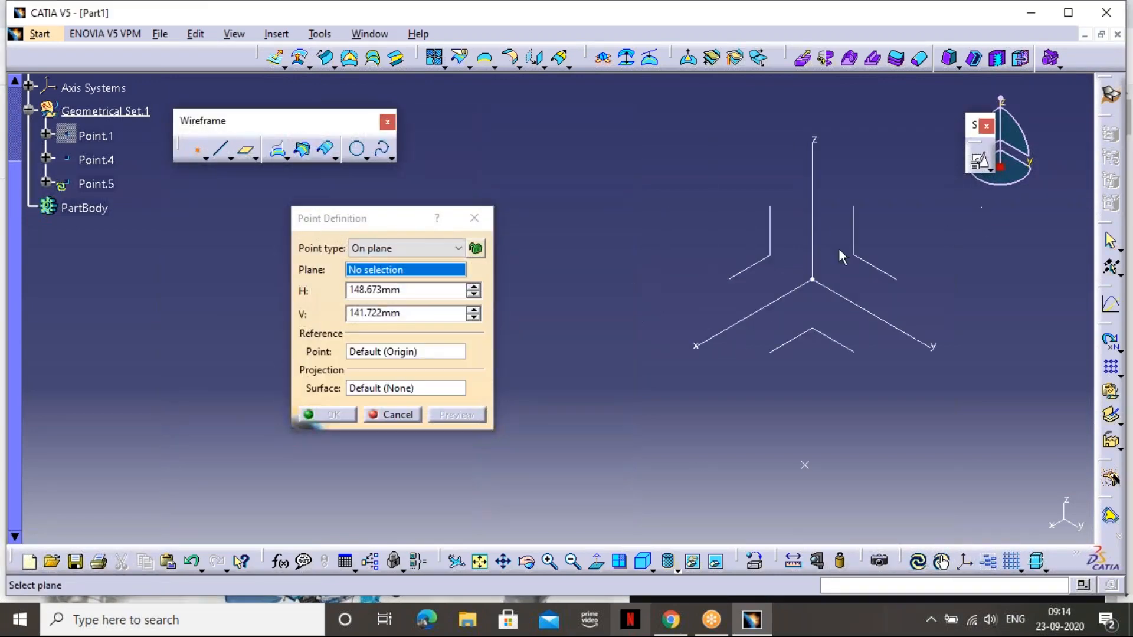
pyautogui.click(775, 261)
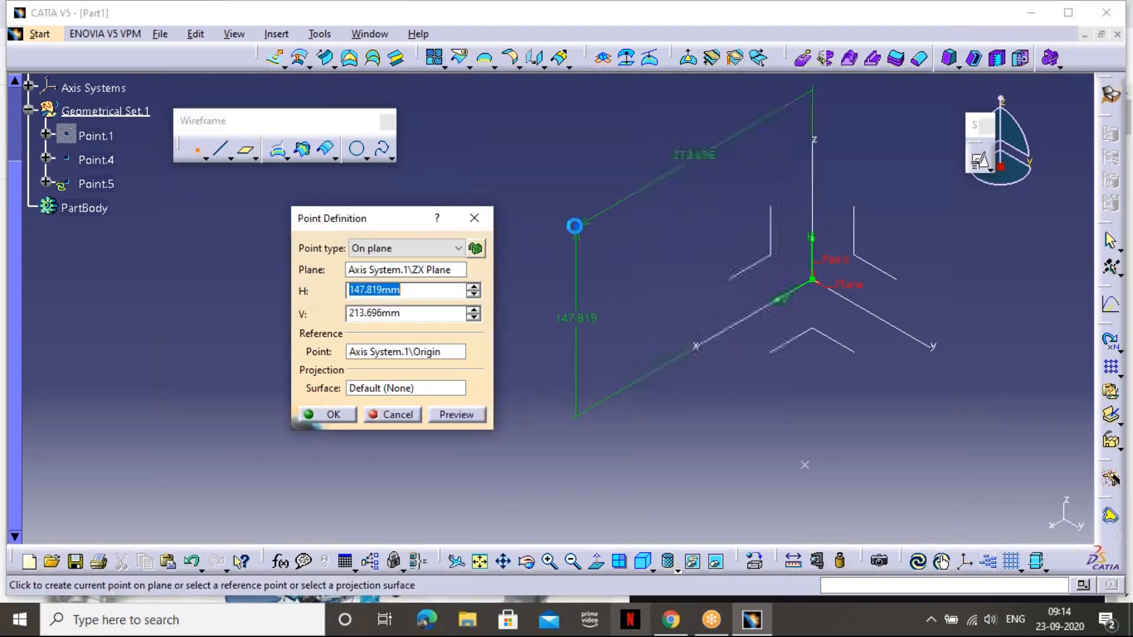
pyautogui.click(247, 150)
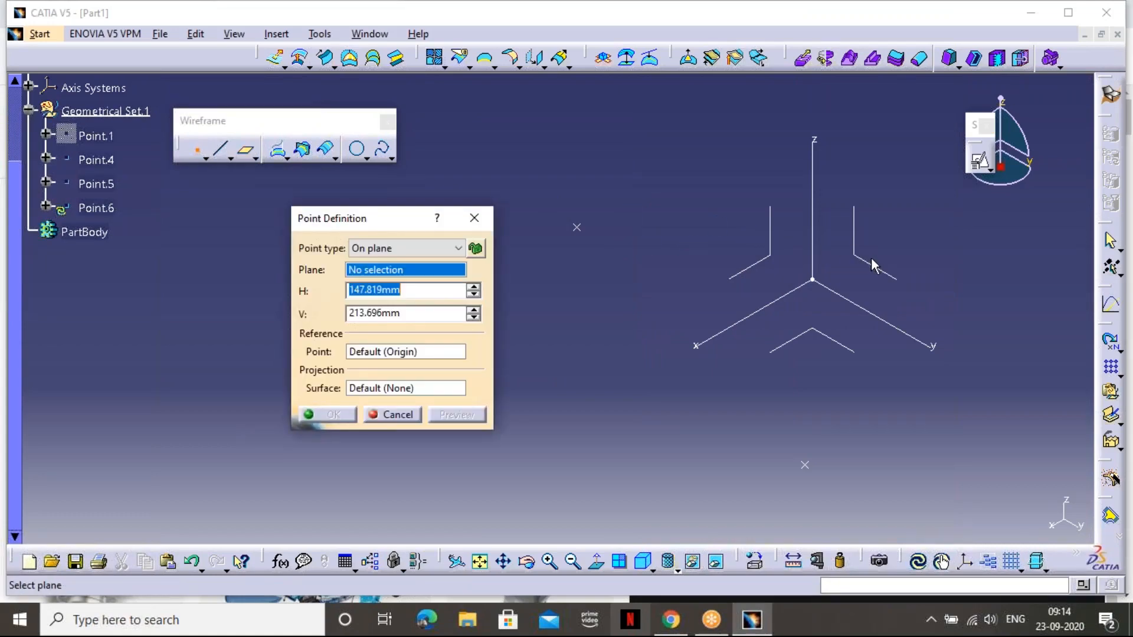
pyautogui.click(886, 271)
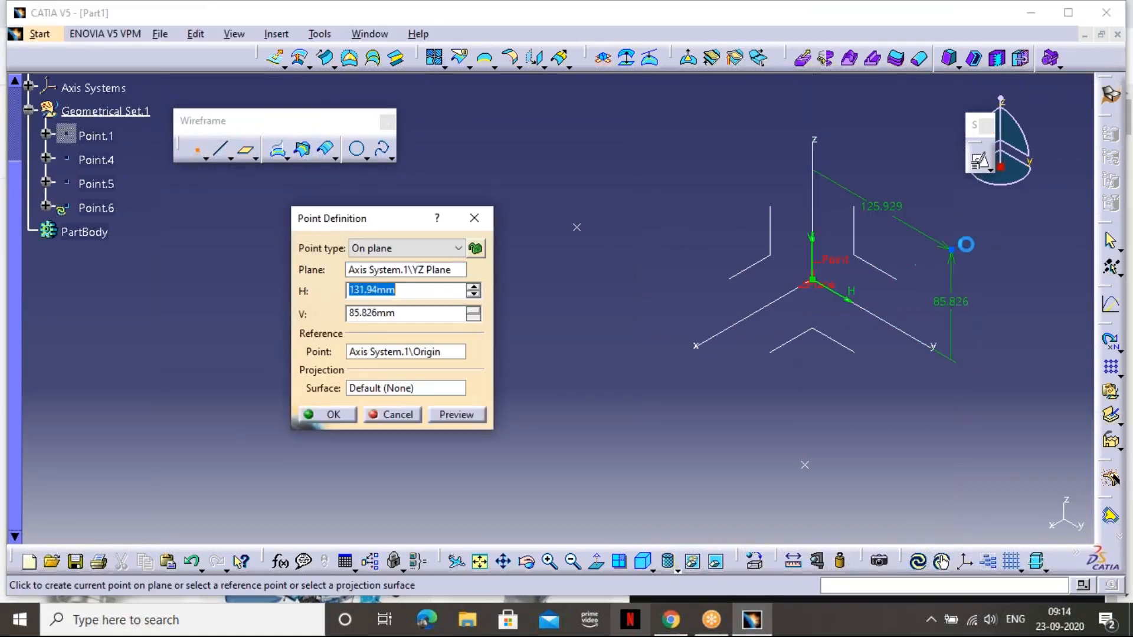
pyautogui.click(1010, 231)
pyautogui.moveTo(707, 297); pyautogui.dragTo(551, 301, button='middle')
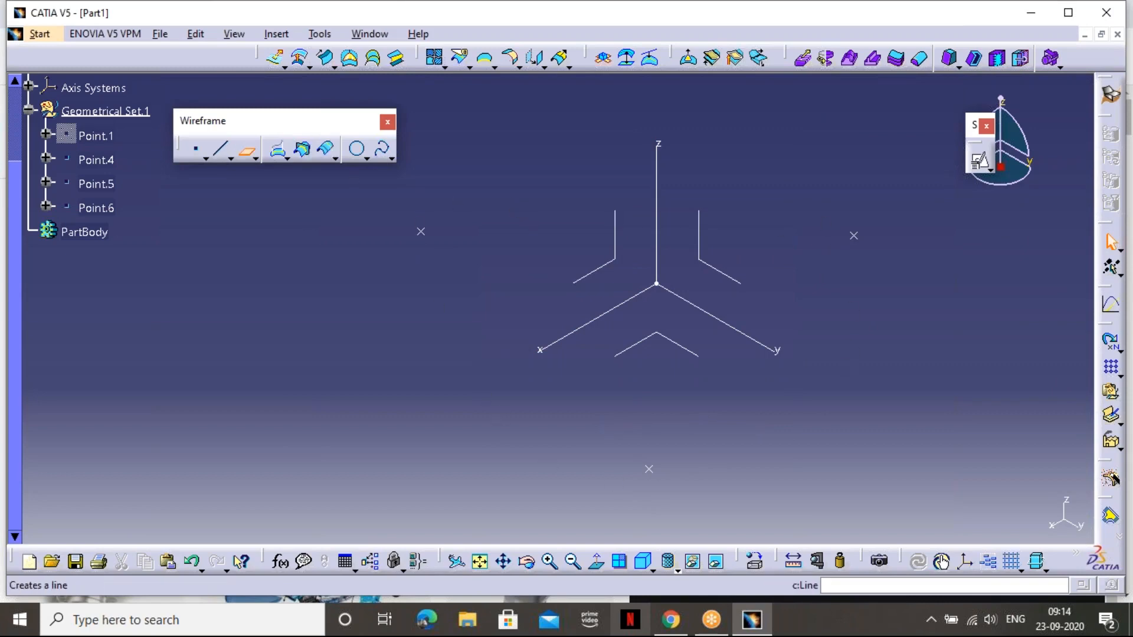
# Create a Through three points plane using Point.5, Point.4 and Point.6, and view it edge-on before restoring the isometric view
pyautogui.click(220, 149)
pyautogui.click(855, 176)
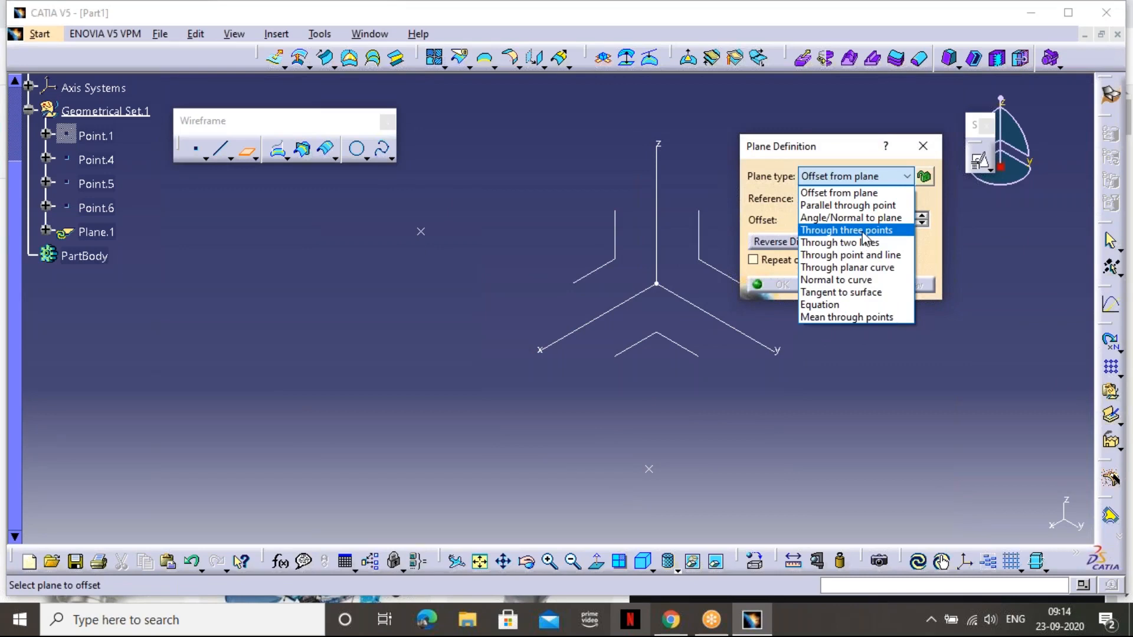
pyautogui.click(863, 230)
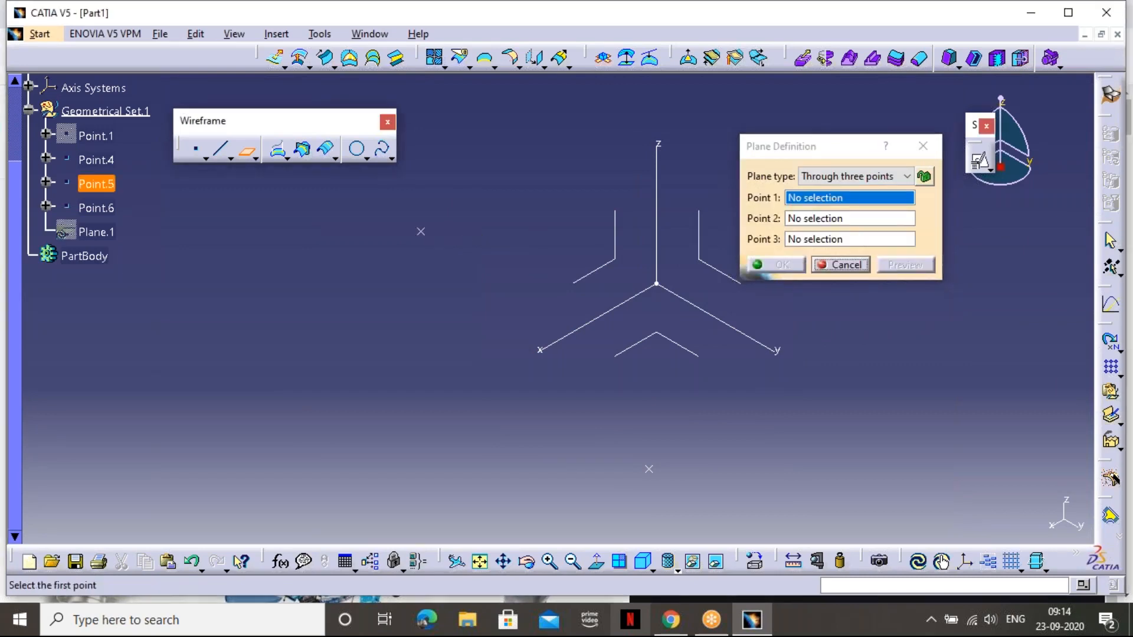
pyautogui.click(422, 231)
pyautogui.click(658, 476)
pyautogui.moveTo(813, 297); pyautogui.dragTo(684, 308, button='middle')
pyautogui.click(727, 248)
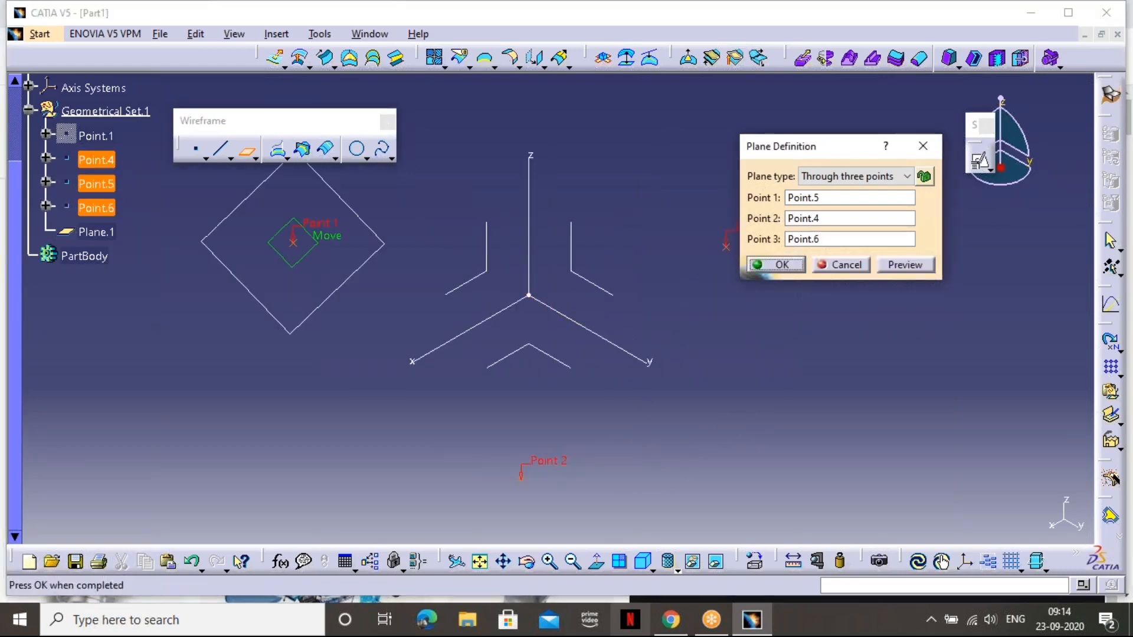
pyautogui.click(881, 270)
pyautogui.click(782, 265)
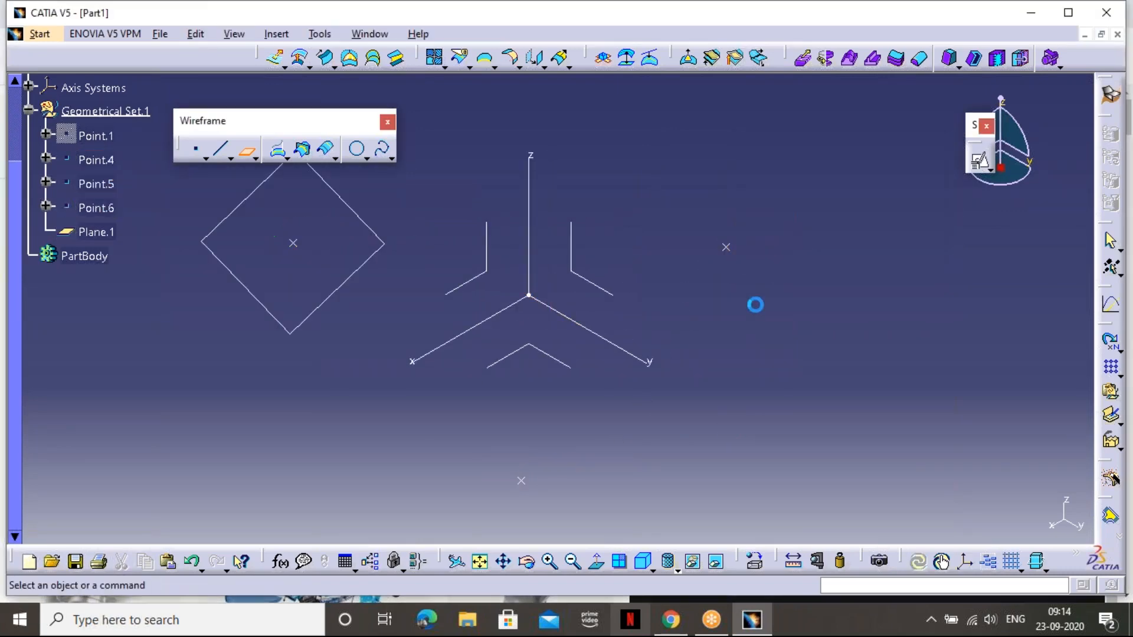
pyautogui.moveTo(273, 309); pyautogui.dragTo(558, 384, button='middle')
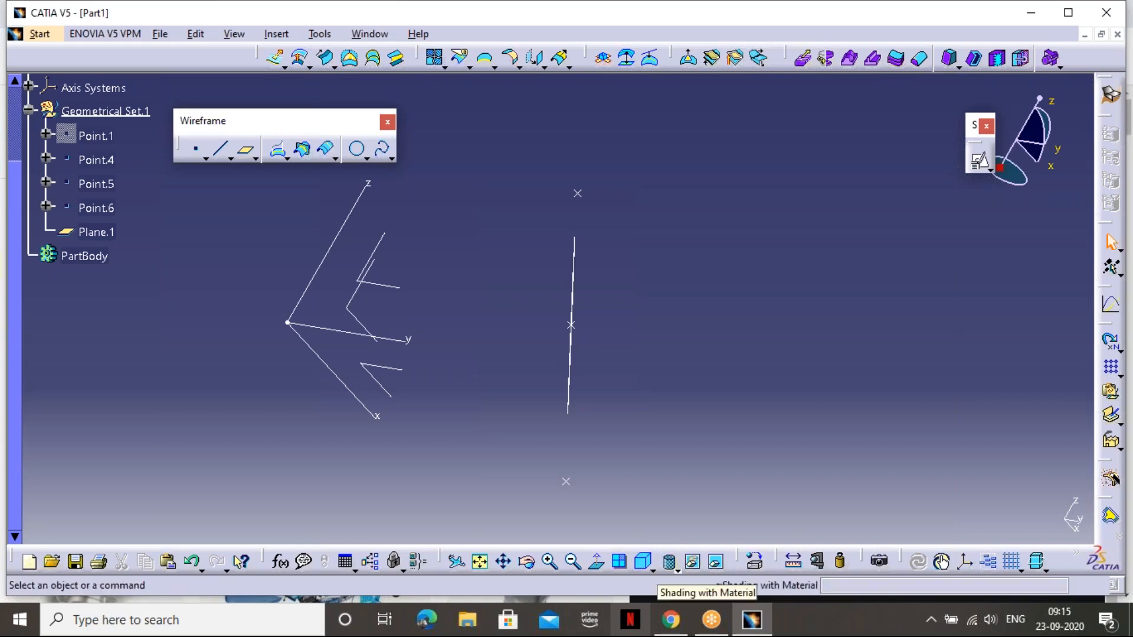
pyautogui.click(645, 561)
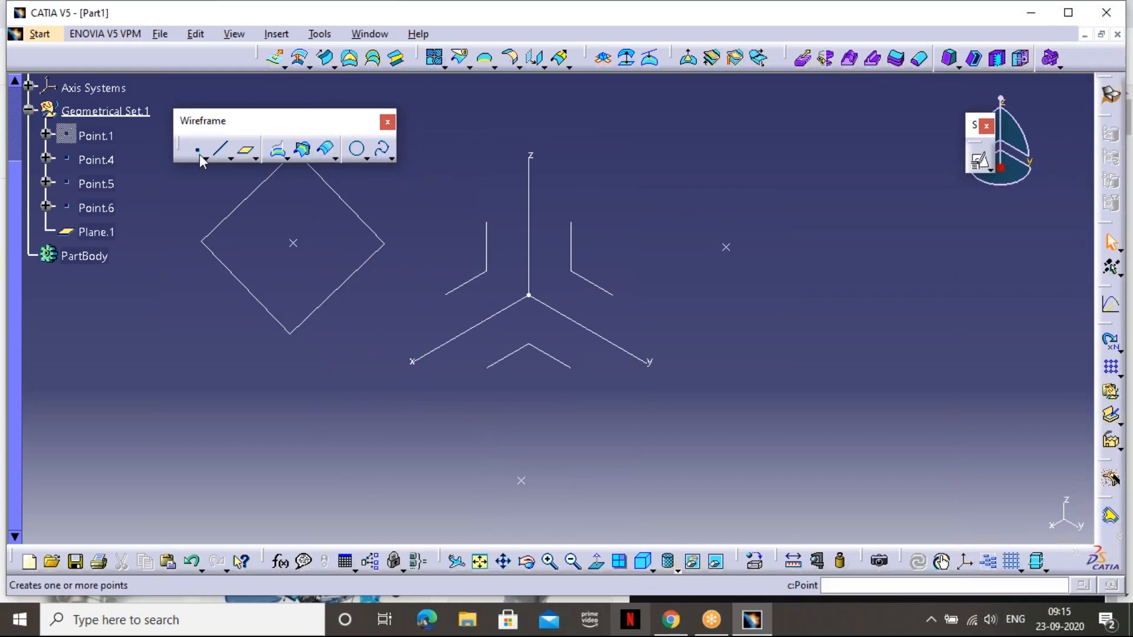
pyautogui.click(246, 150)
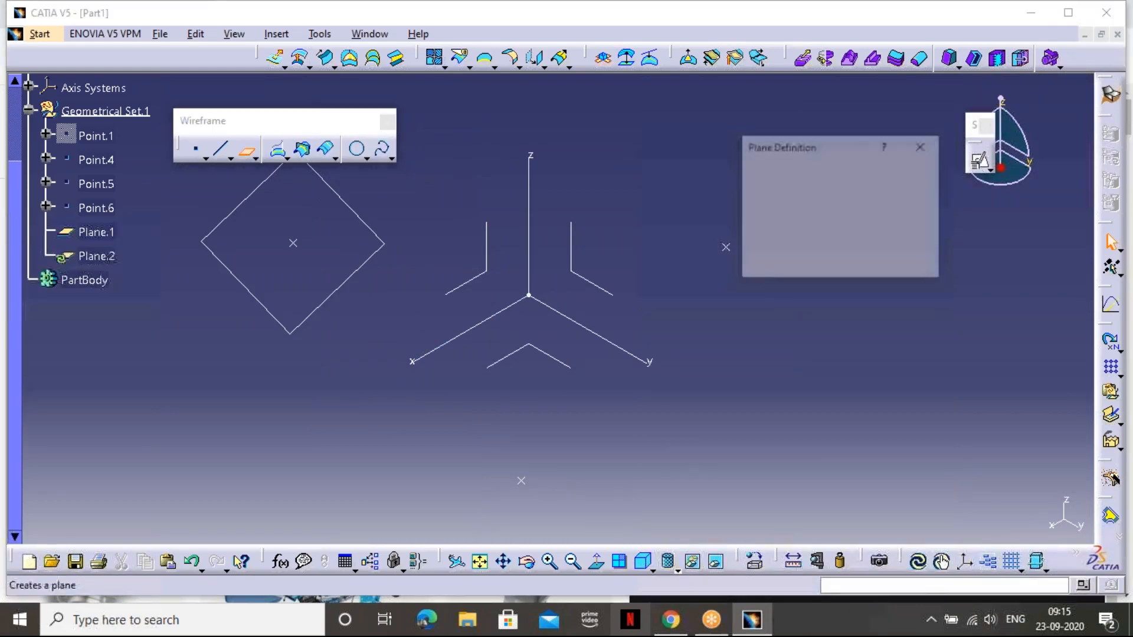
pyautogui.click(838, 176)
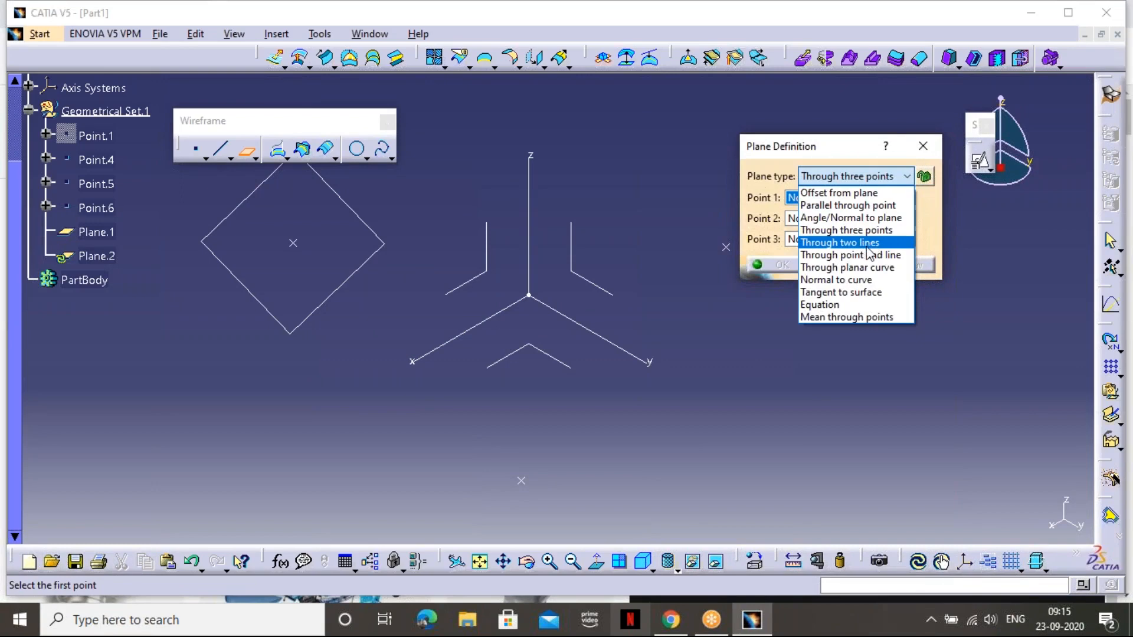
pyautogui.click(923, 146)
pyautogui.click(923, 145)
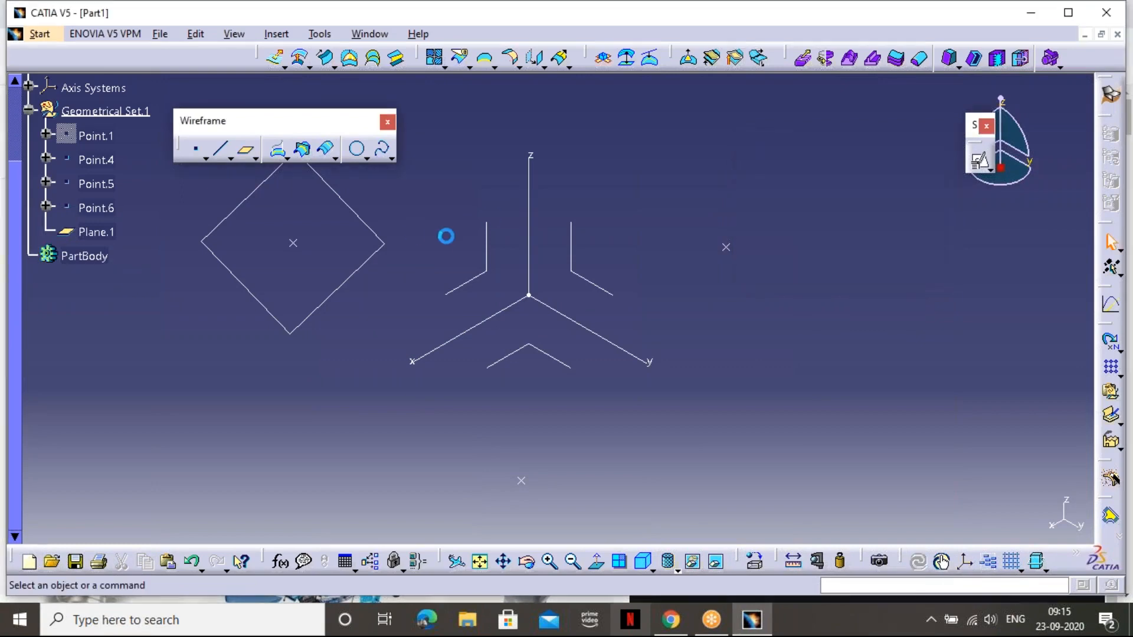
# Undo the three-point plane and its three points, and restore the deleted Point.3
pyautogui.hotkey('ctrl', 'z')
pyautogui.hotkey('ctrl', 'z')
pyautogui.hotkey('ctrl', 'z')
pyautogui.hotkey('ctrl', 'z')
pyautogui.hotkey('ctrl', 'z')
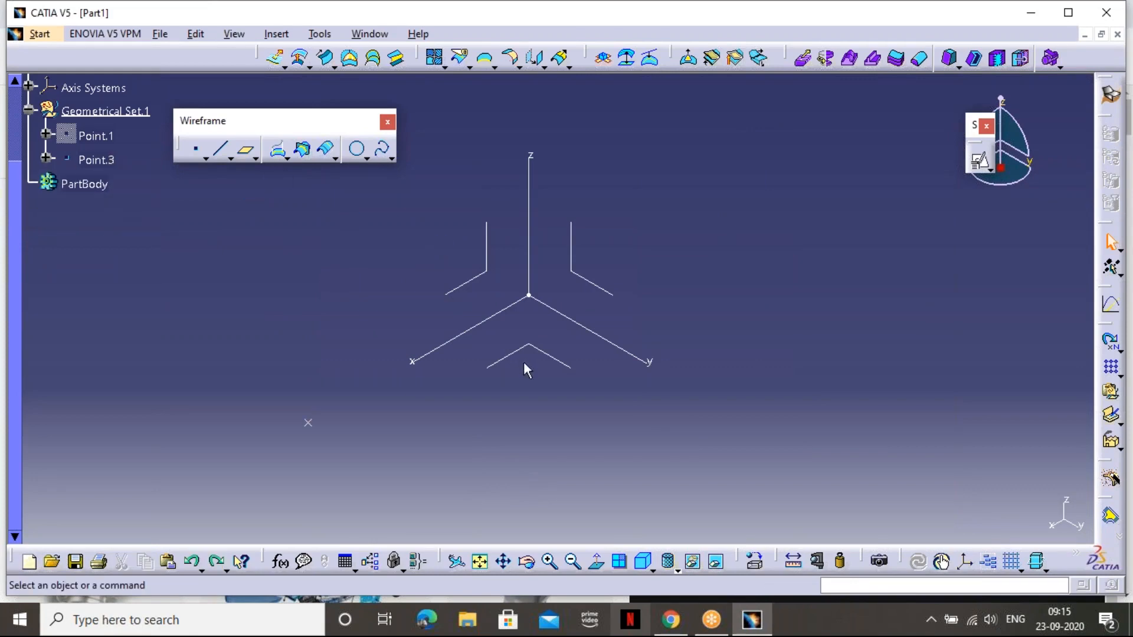
# Create a Point-Direction line from Point.3 along the Y axis with an end length of 100 mm
pyautogui.click(215, 152)
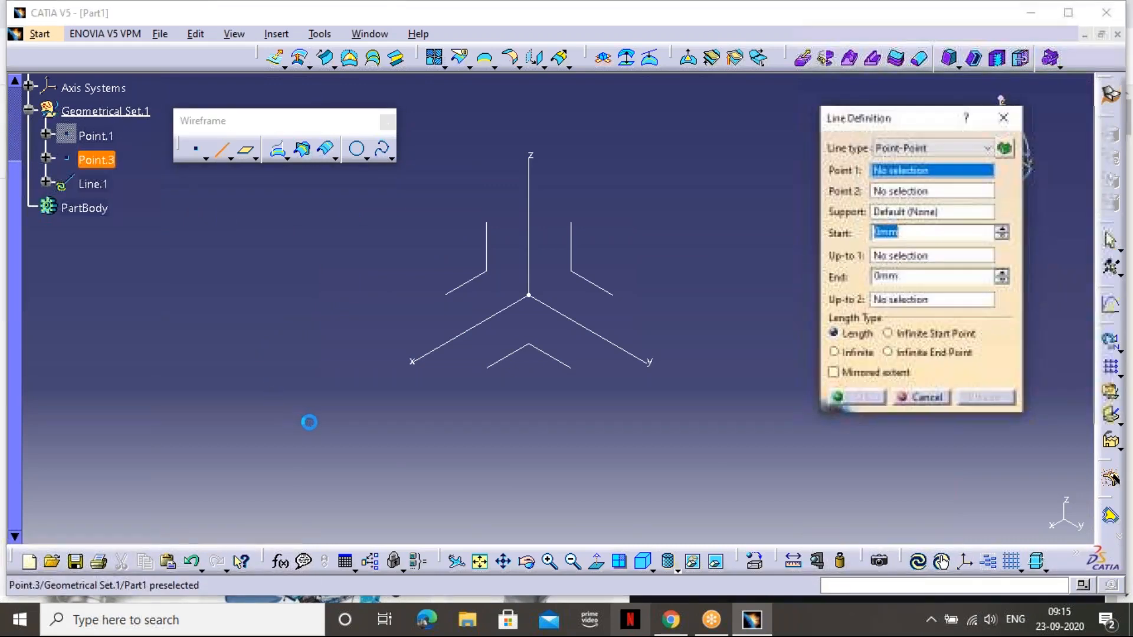
pyautogui.click(956, 148)
pyautogui.click(943, 178)
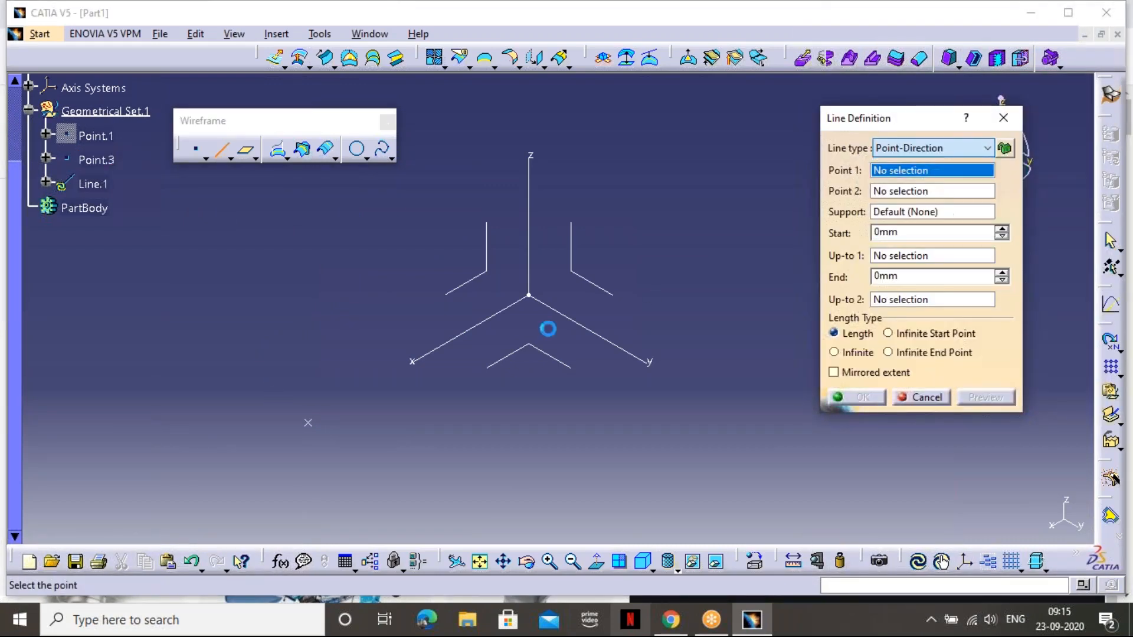
pyautogui.click(96, 159)
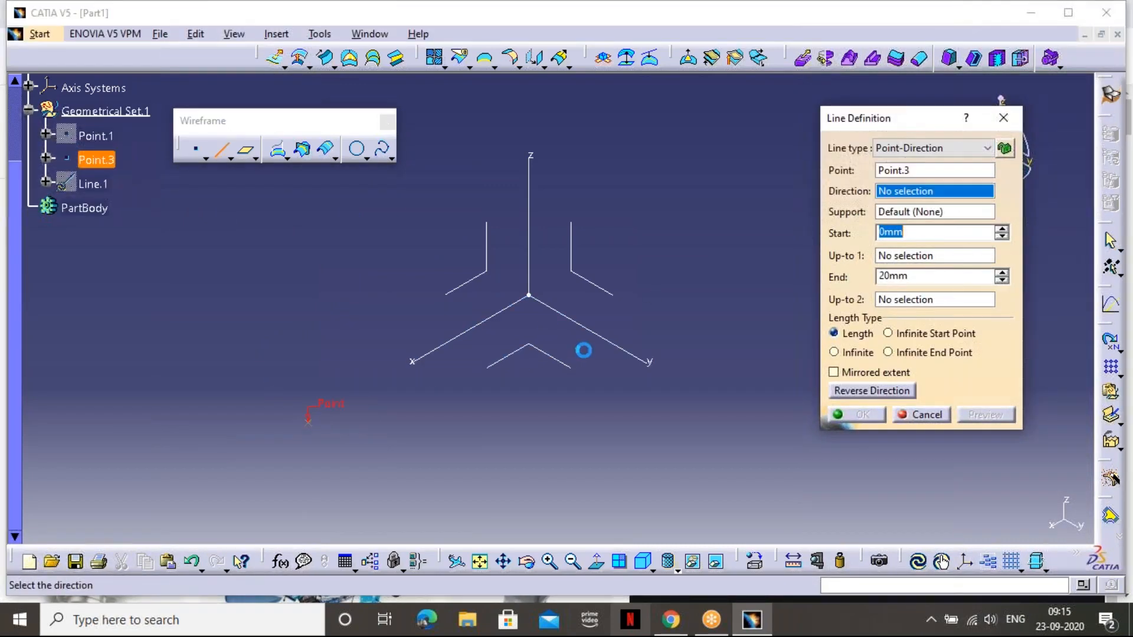
pyautogui.click(590, 329)
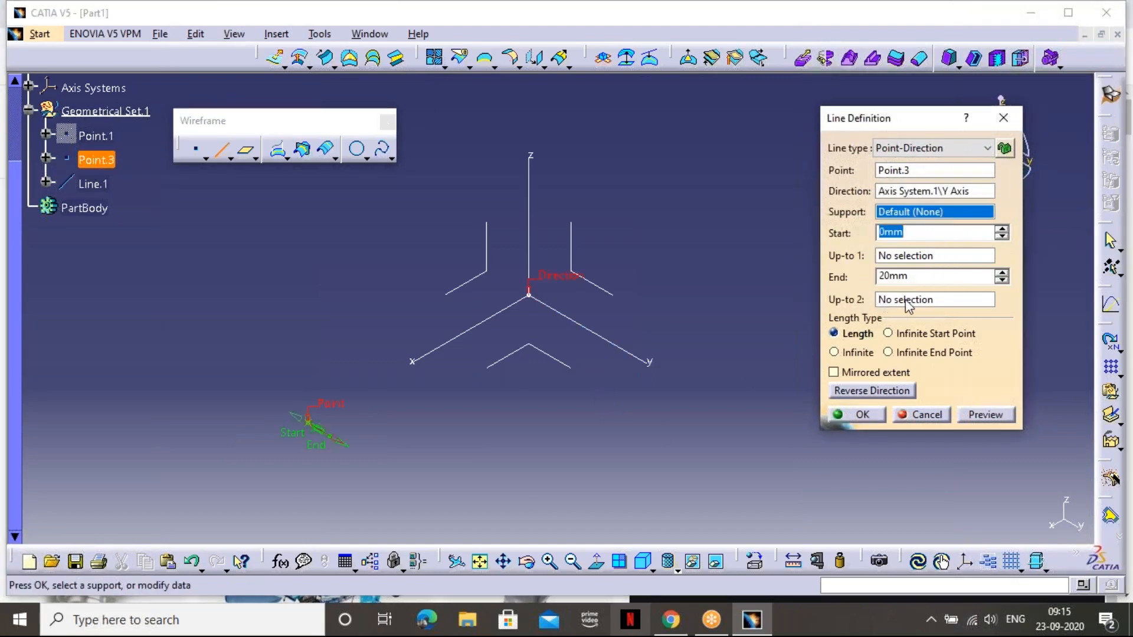
pyautogui.doubleClick(924, 275)
pyautogui.write('100')
pyautogui.click(986, 415)
pyautogui.click(839, 418)
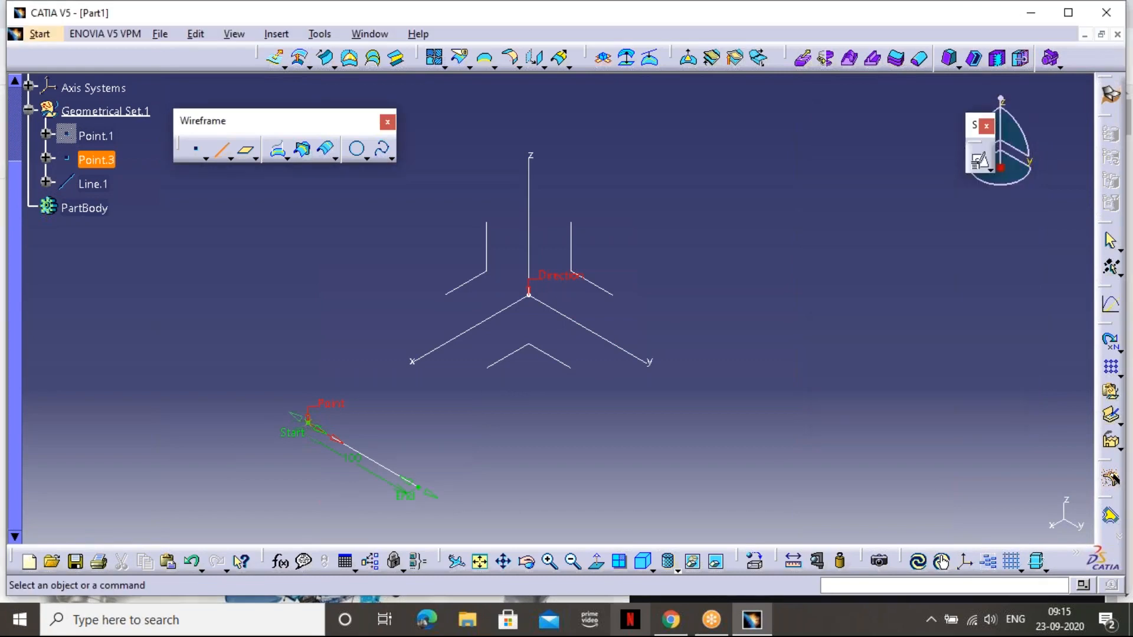
# Create a second Point-Direction line from the axis system origin along the Y axis, ending at 100 mm
pyautogui.click(222, 150)
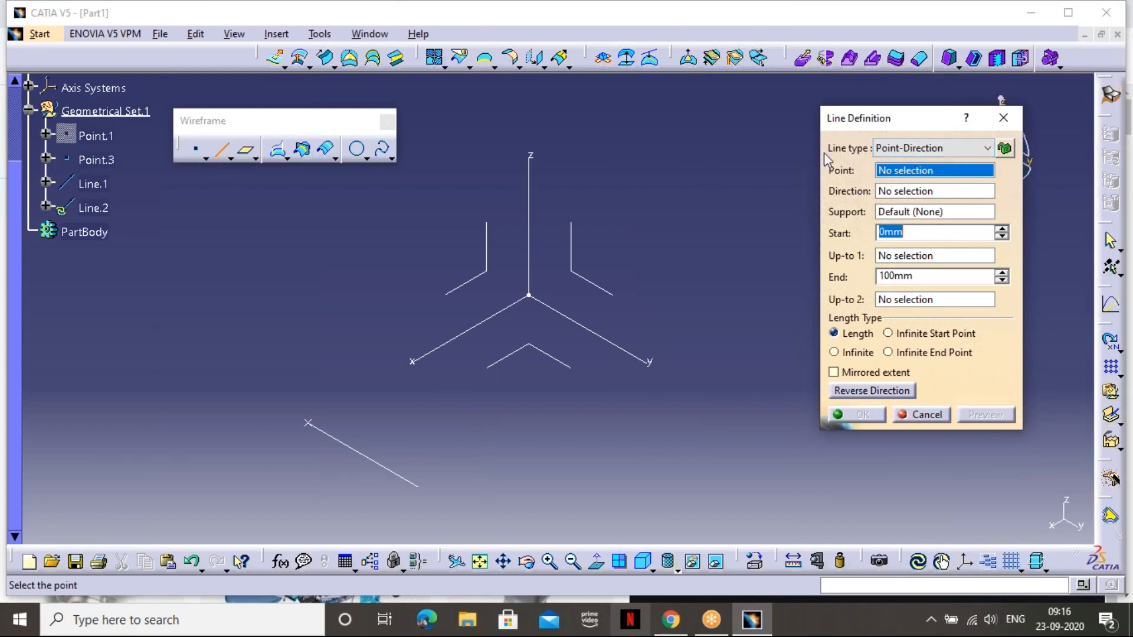
pyautogui.click(529, 296)
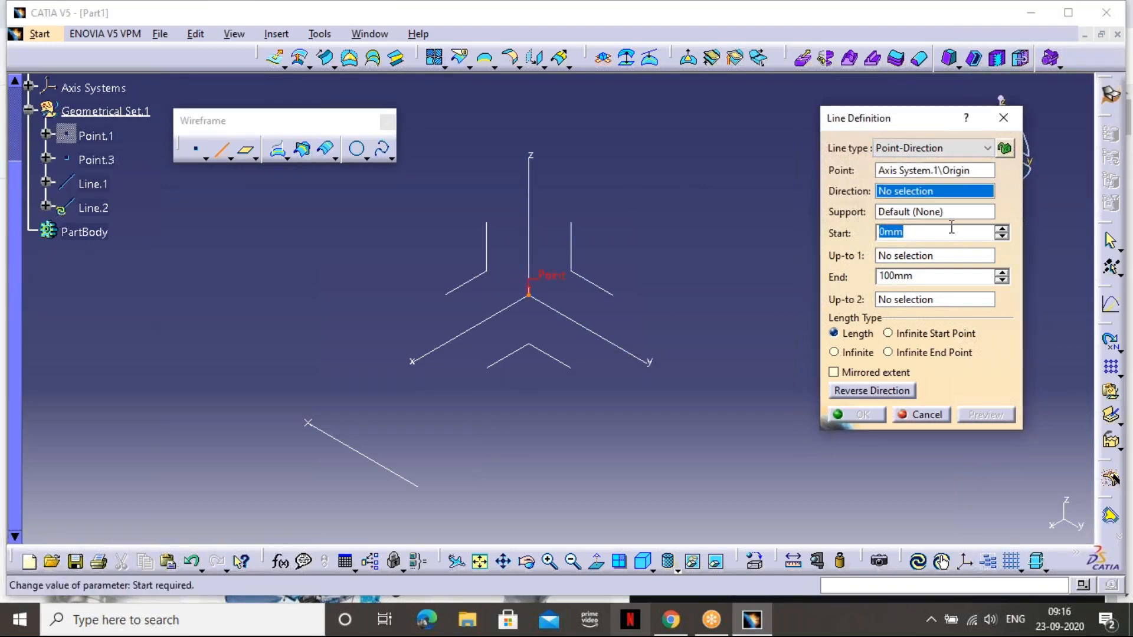
pyautogui.click(625, 348)
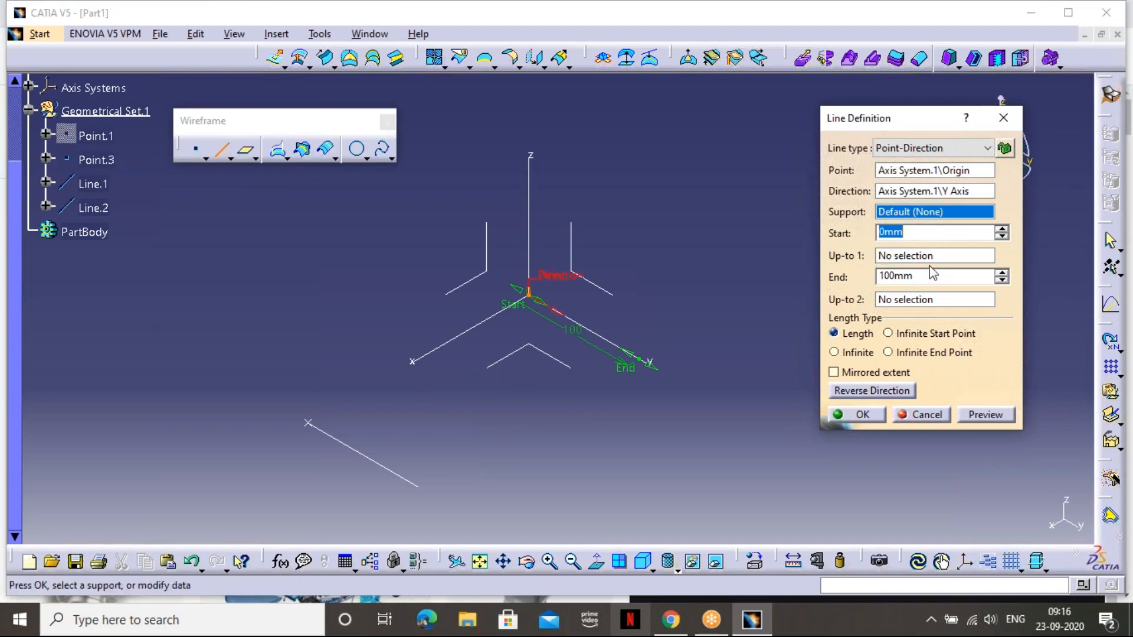
pyautogui.click(844, 415)
pyautogui.keyDown('ctrl'); pyautogui.moveTo(355, 502); pyautogui.dragTo(346, 392, button='middle'); pyautogui.keyUp('ctrl')
pyautogui.moveTo(337, 540); pyautogui.dragTo(317, 470, button='middle')
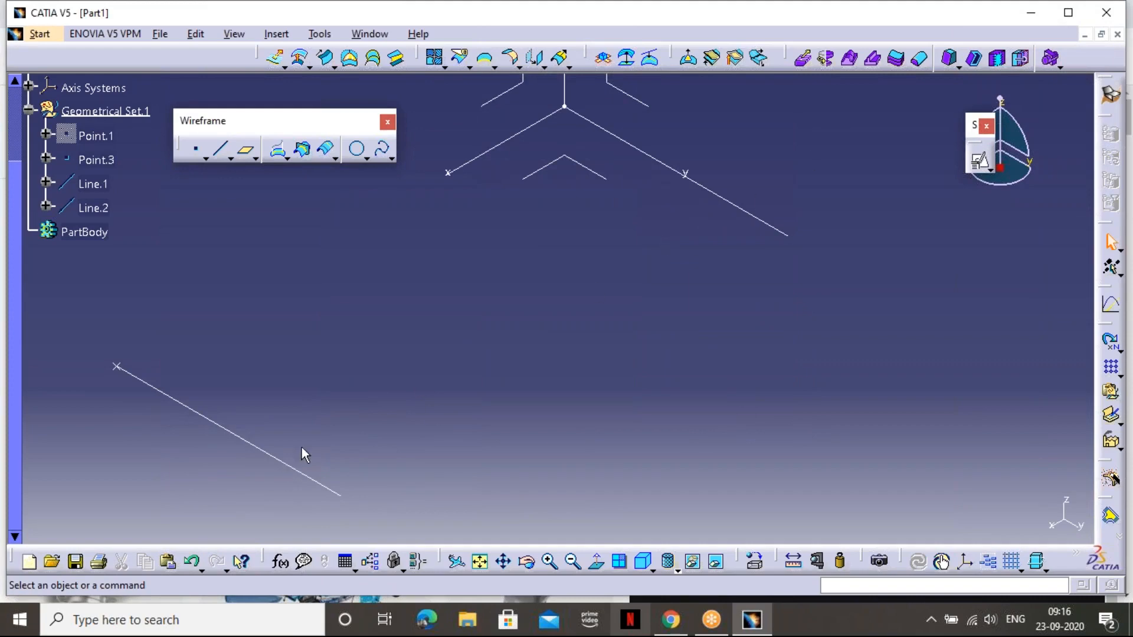
# Create a Through two lines plane using Line.1 and Line.2, and view it edge-on before restoring the isometric view
pyautogui.click(245, 150)
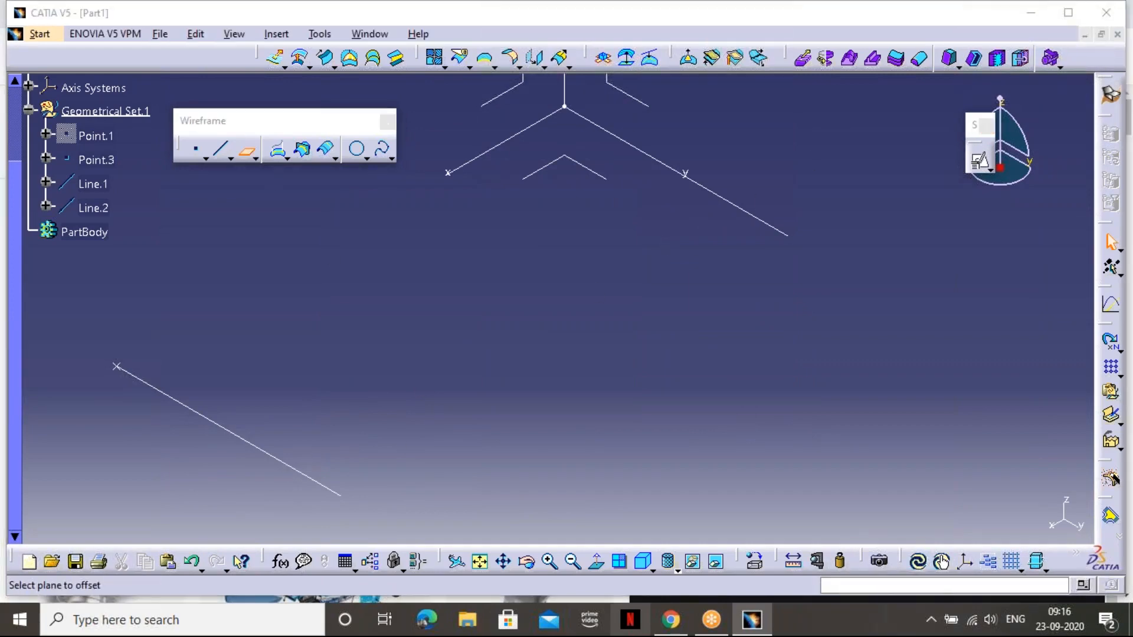
pyautogui.click(800, 180)
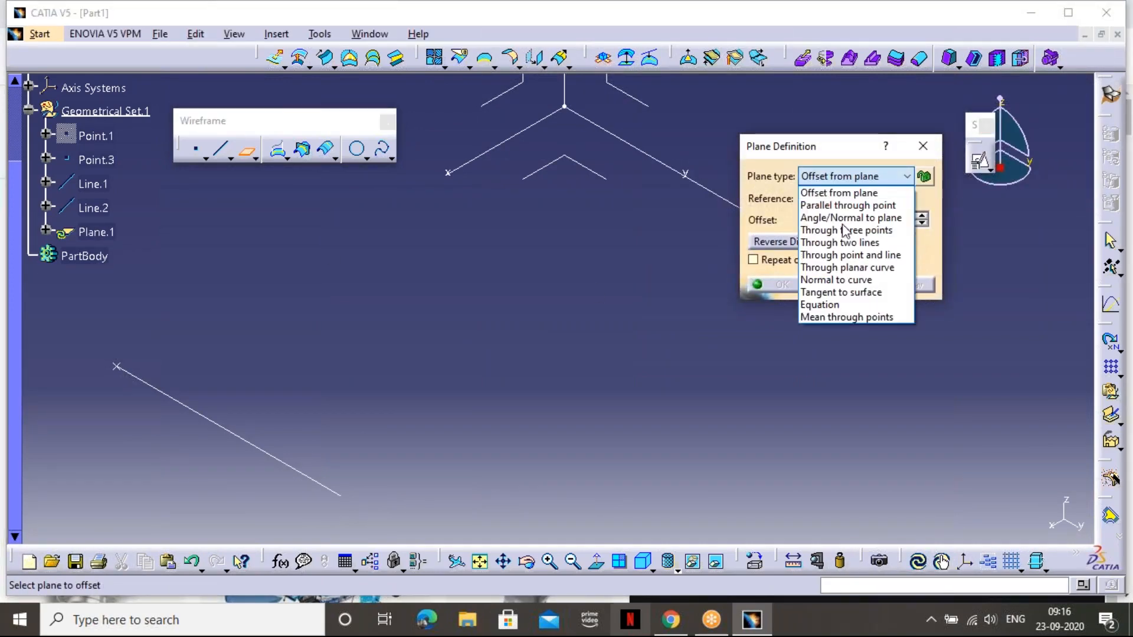
pyautogui.click(829, 243)
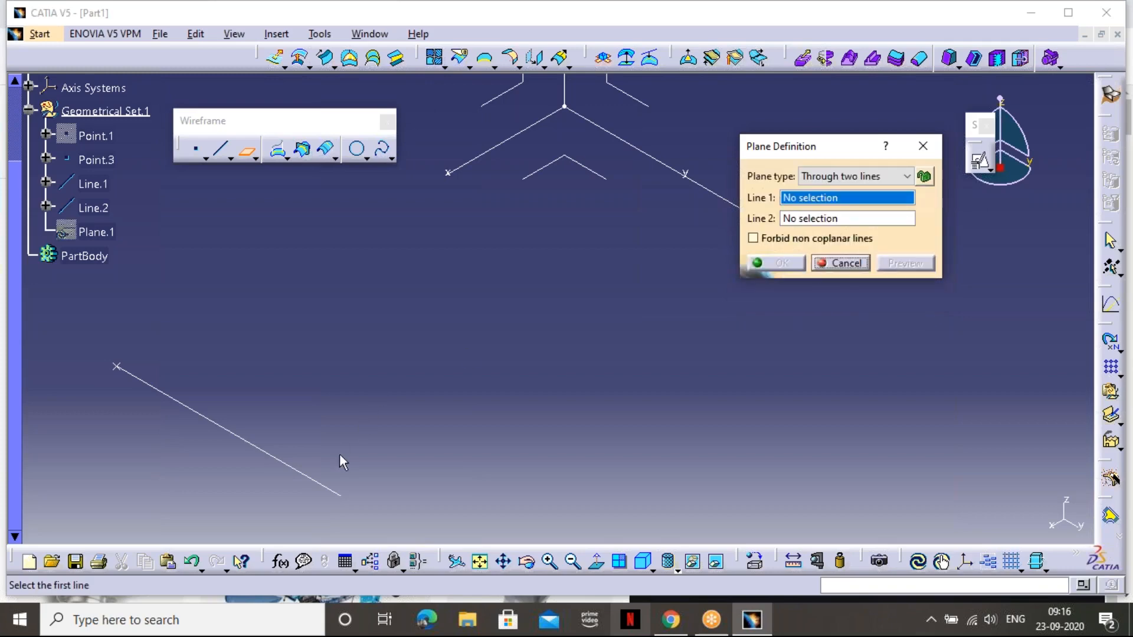
pyautogui.click(336, 494)
pyautogui.moveTo(560, 366); pyautogui.dragTo(493, 374, button='middle')
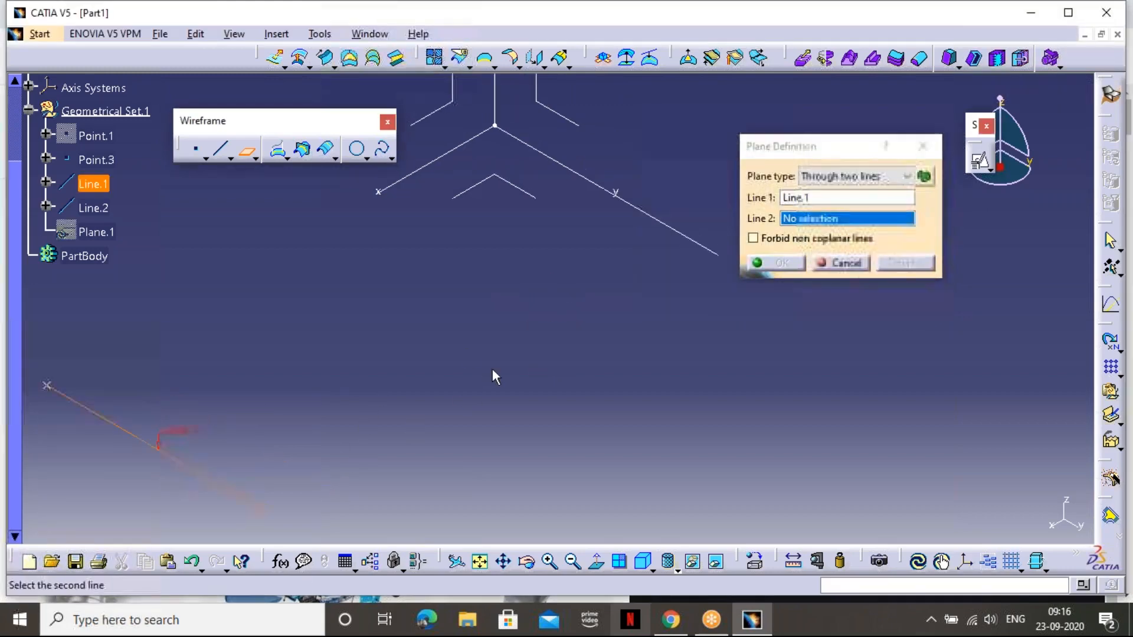
pyautogui.click(653, 223)
pyautogui.click(905, 264)
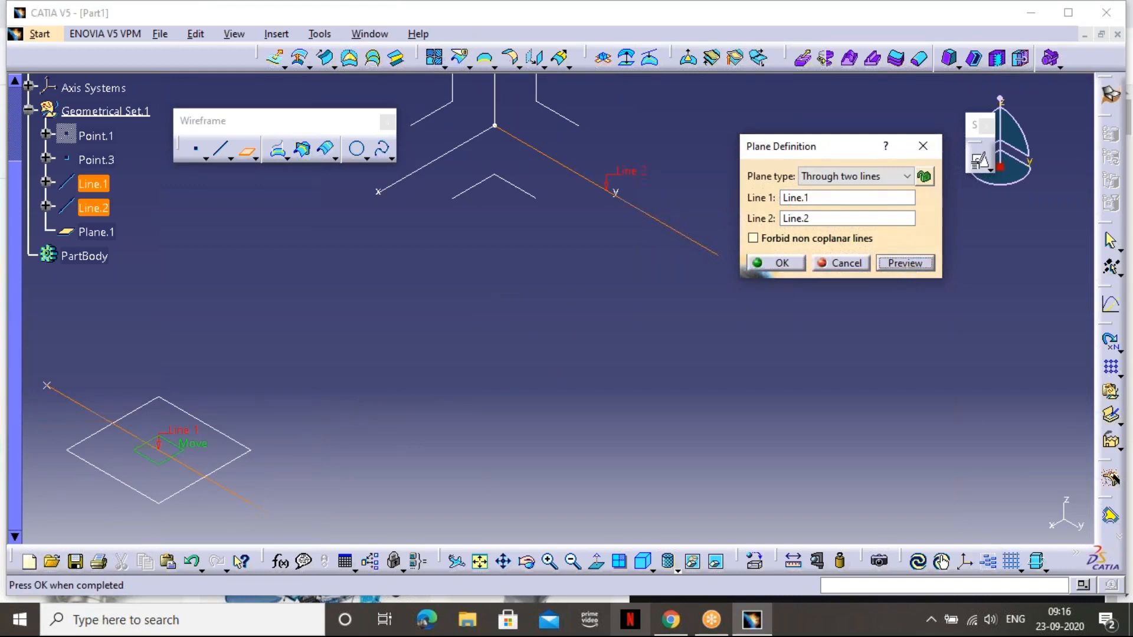
pyautogui.click(771, 267)
pyautogui.moveTo(767, 272); pyautogui.dragTo(446, 290, button='middle')
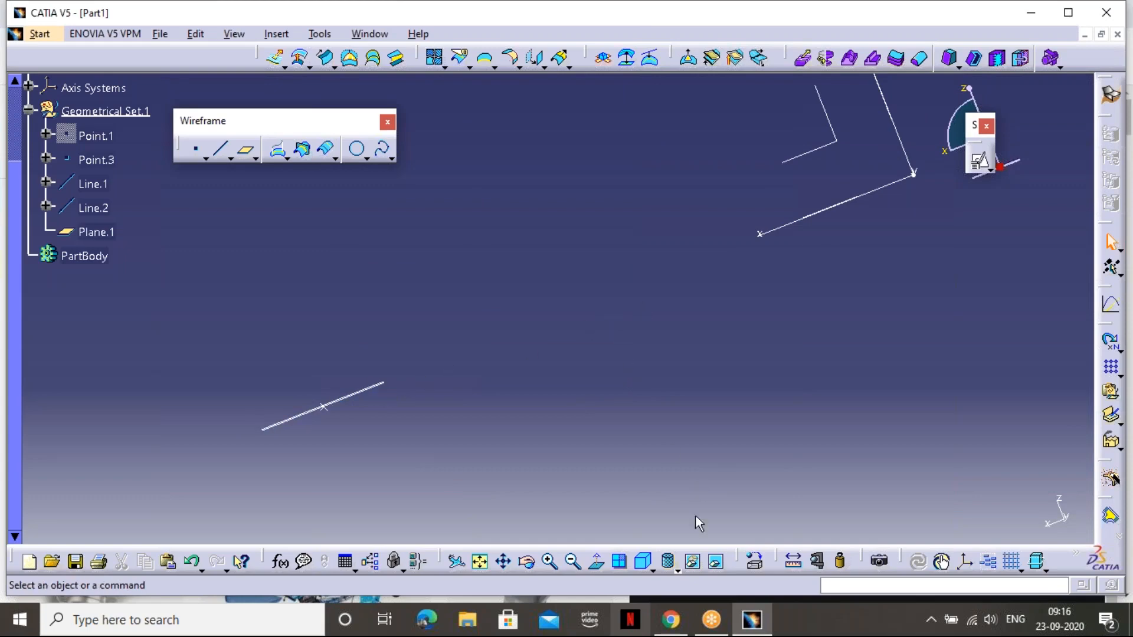
pyautogui.click(643, 561)
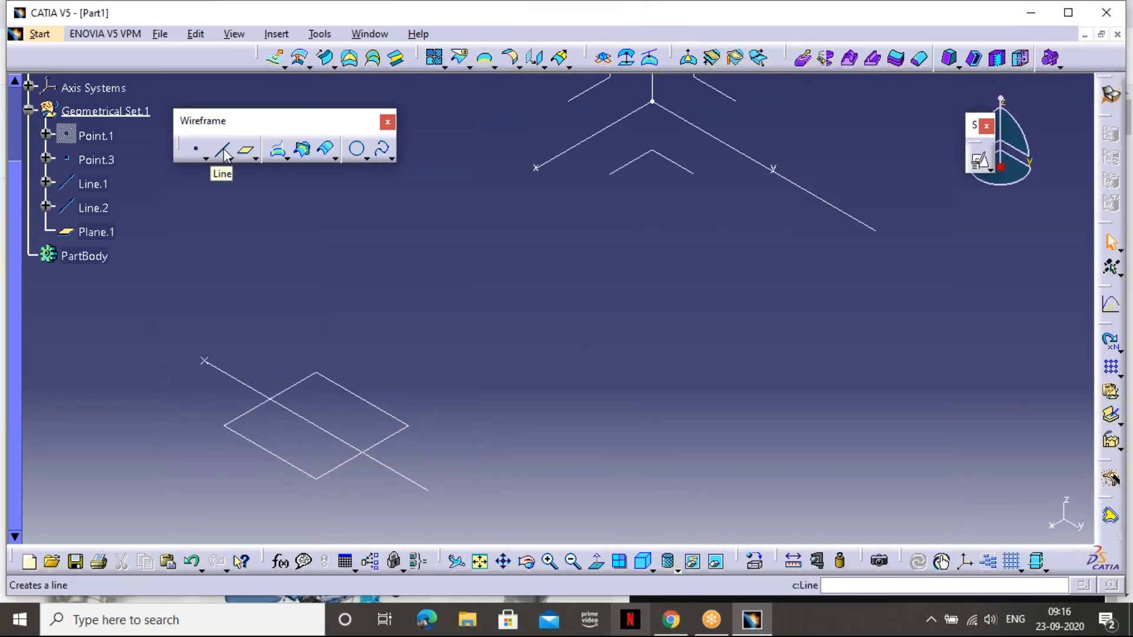
pyautogui.click(245, 151)
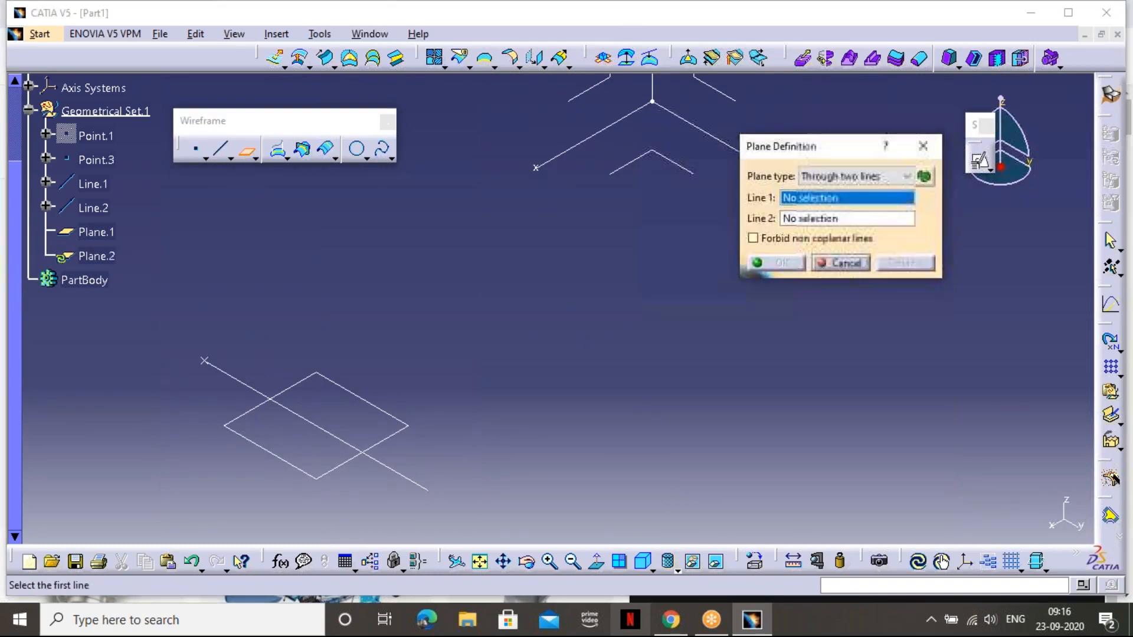
pyautogui.click(853, 176)
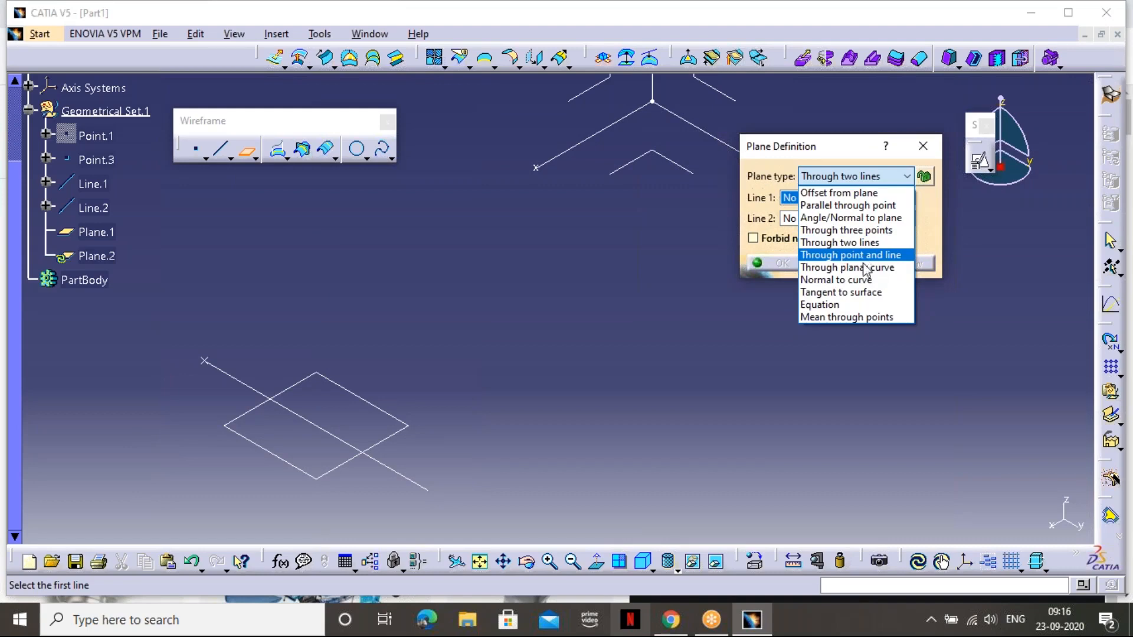
pyautogui.click(788, 369)
# Undo the plane created through the two lines
pyautogui.hotkey('ctrl', 'z')
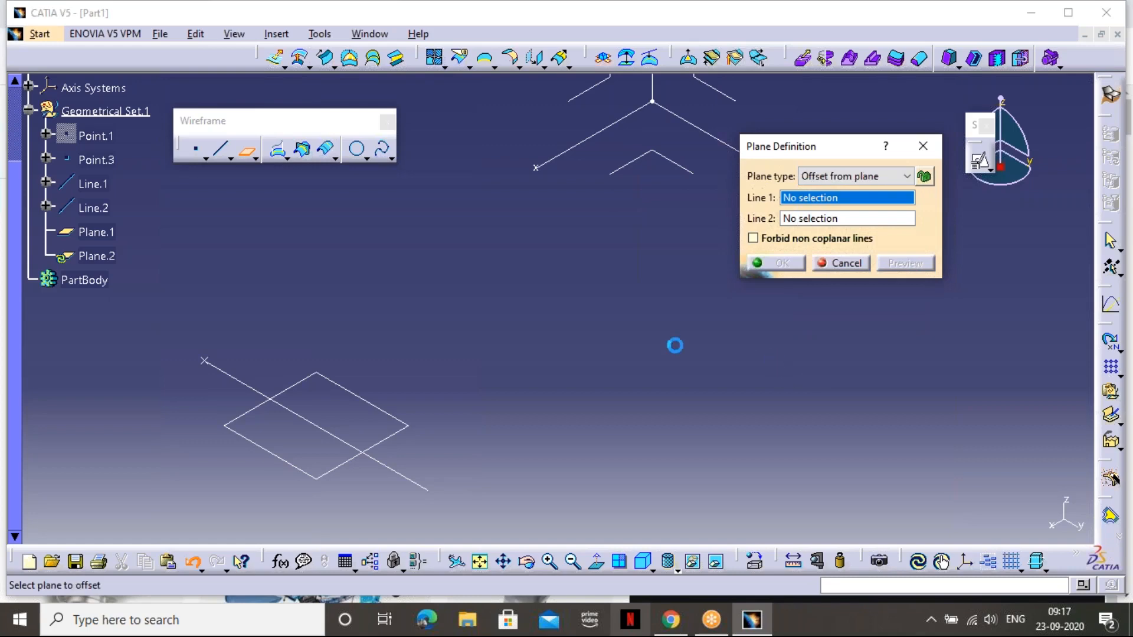
pyautogui.hotkey('ctrl', 'z')
pyautogui.hotkey('ctrl', 'z')
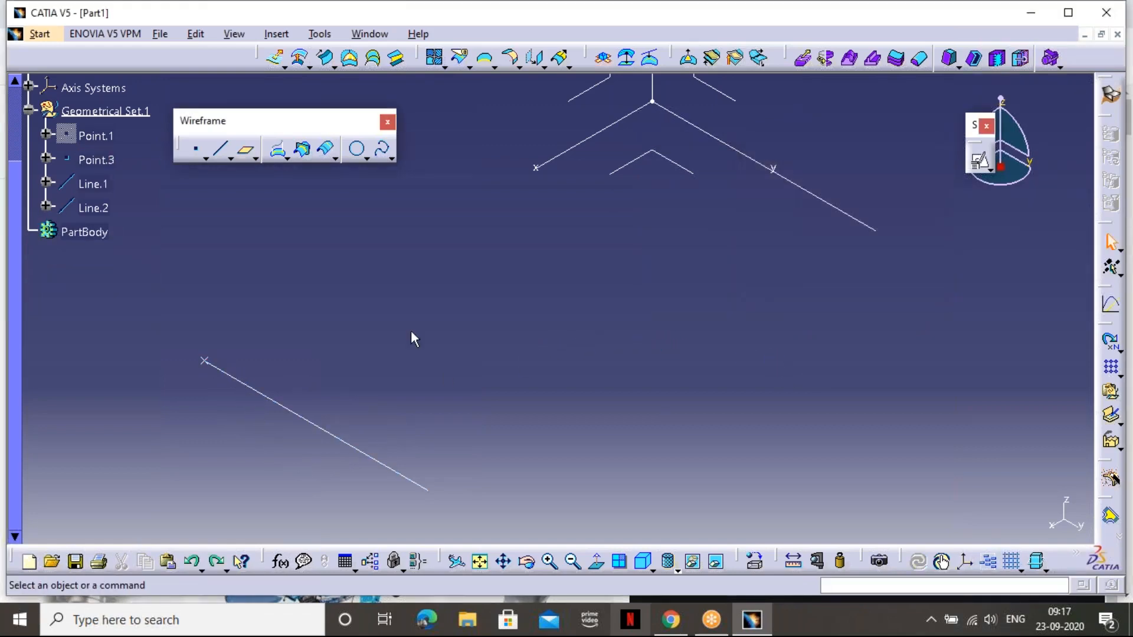
# Try to create a Through point and line plane using Point.3 and Line.1, and cancel the definition
pyautogui.click(245, 150)
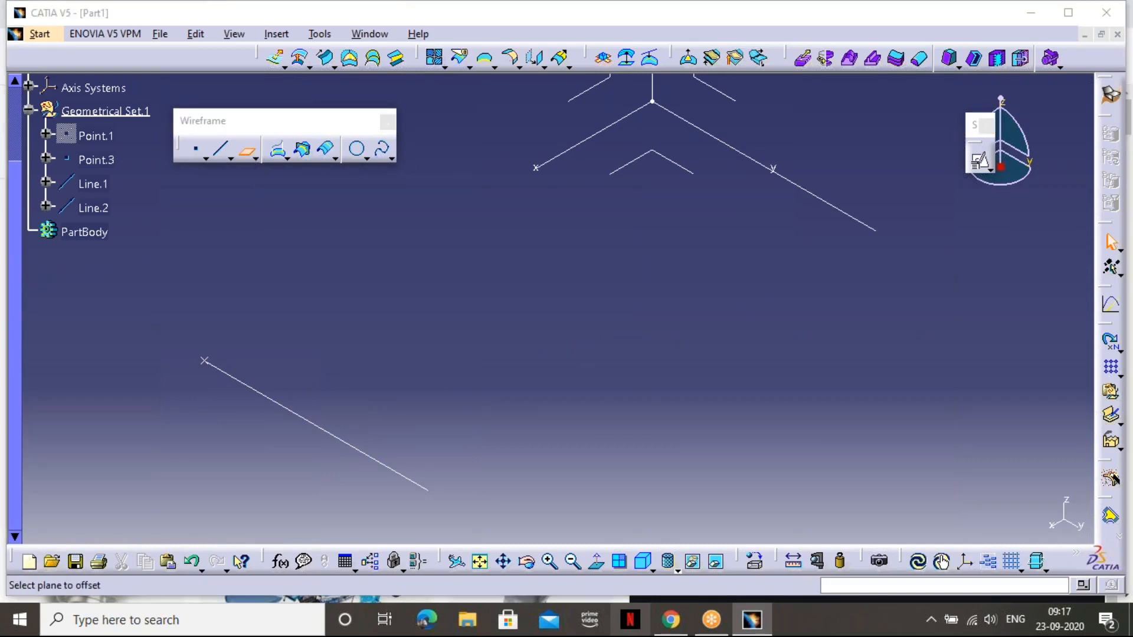
pyautogui.click(858, 176)
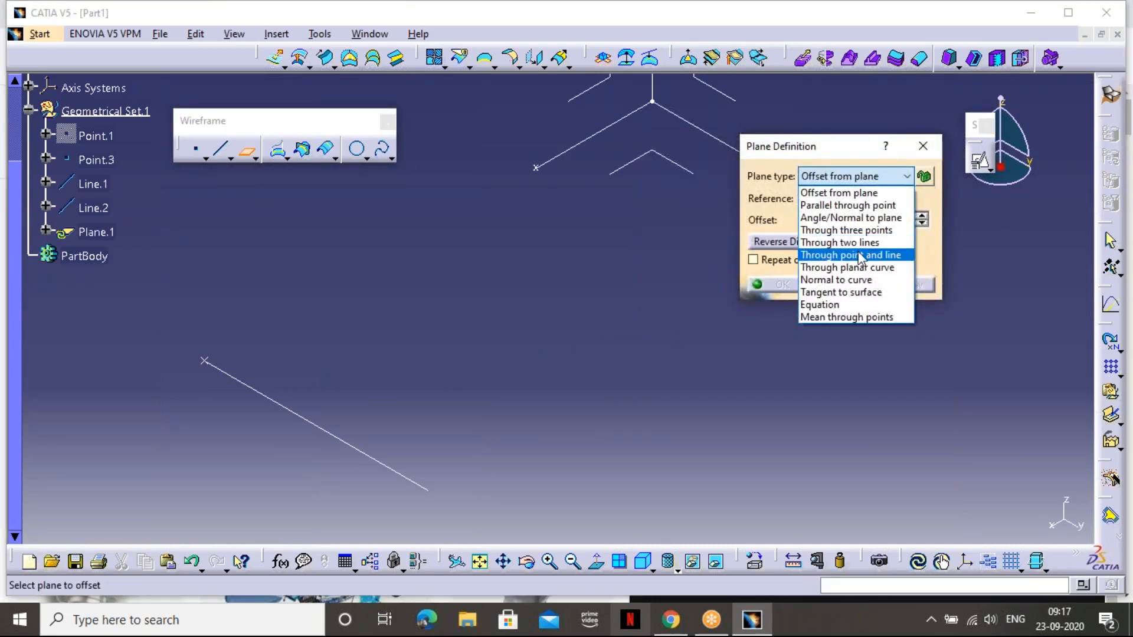
pyautogui.click(872, 255)
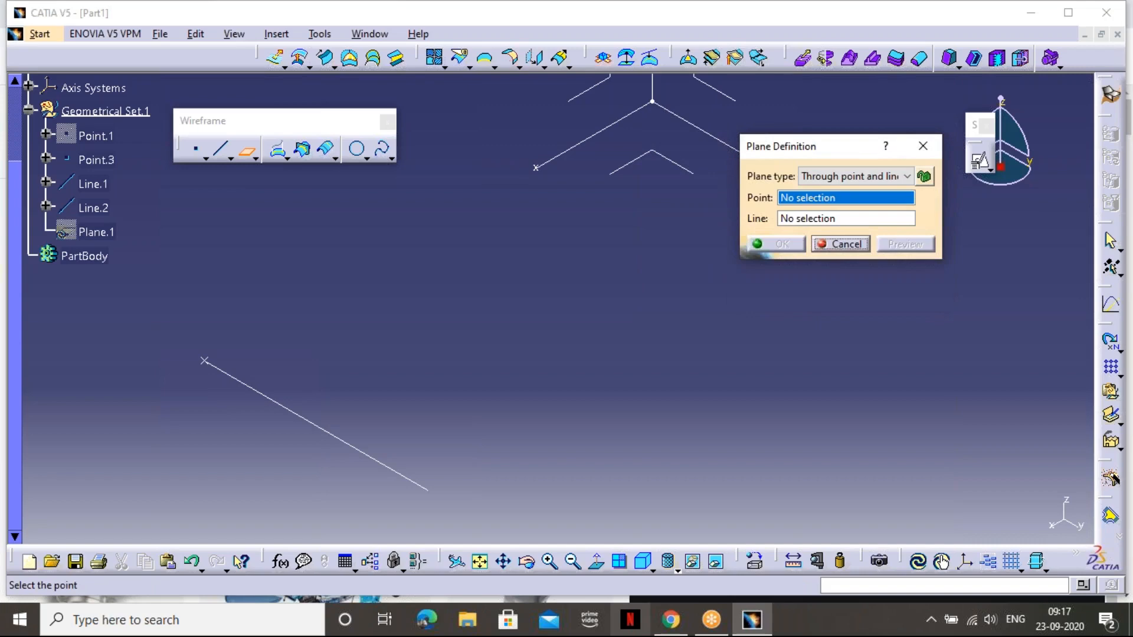
pyautogui.click(216, 363)
pyautogui.click(284, 409)
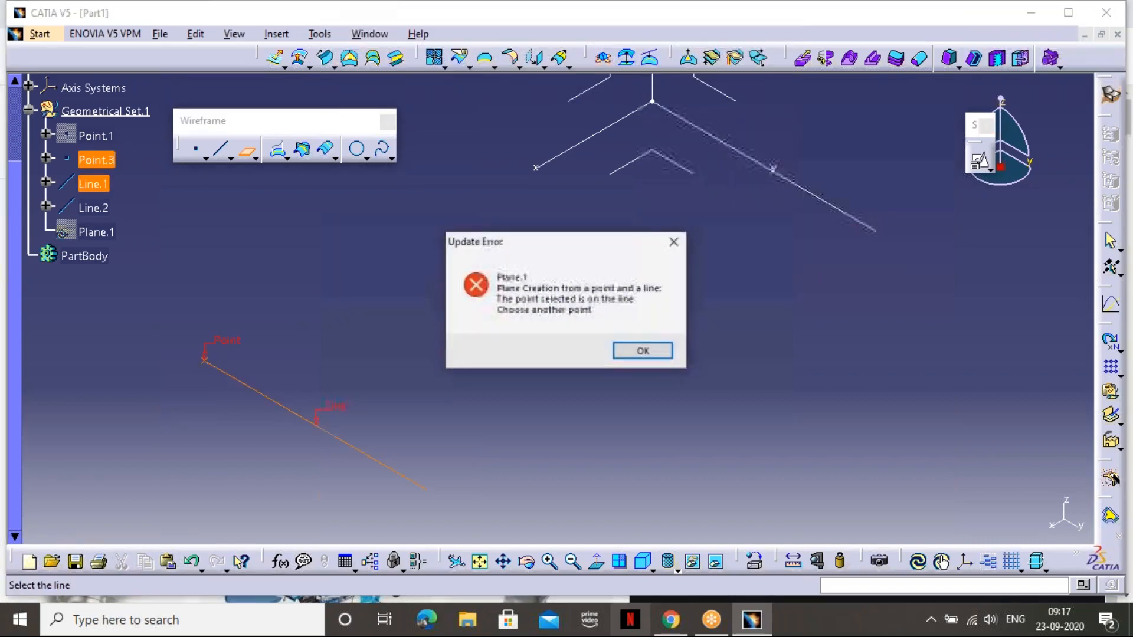
pyautogui.click(659, 353)
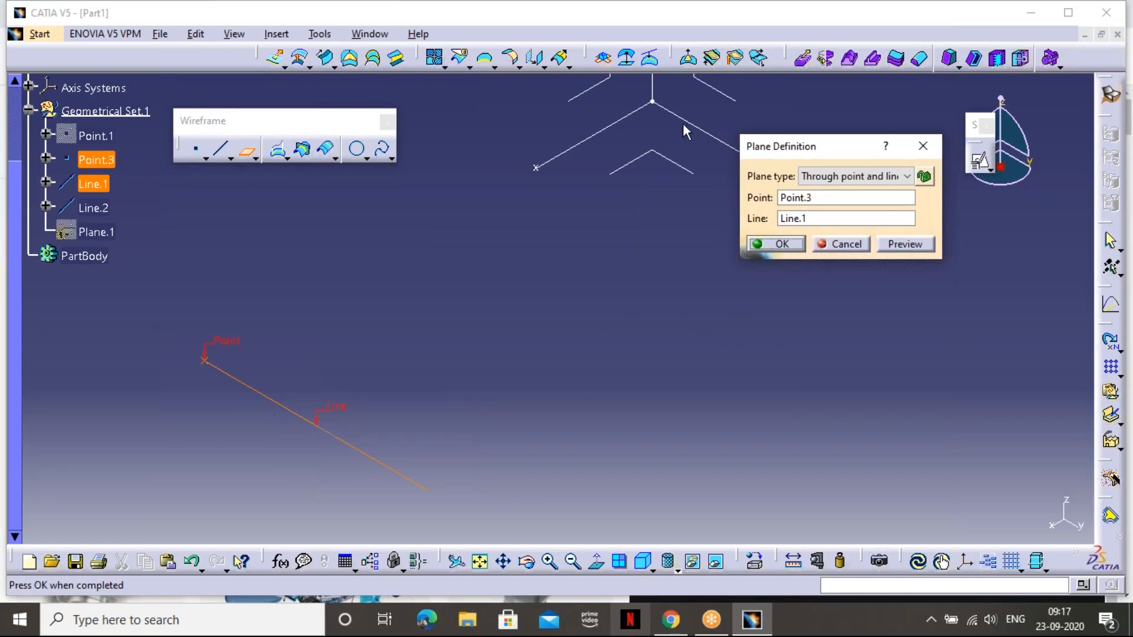
pyautogui.click(923, 146)
pyautogui.moveTo(599, 247); pyautogui.dragTo(569, 434, button='middle')
# Try to create a Through point and line plane using Line.2's origin vertex and the axis system's Z axis, and cancel it
pyautogui.click(246, 150)
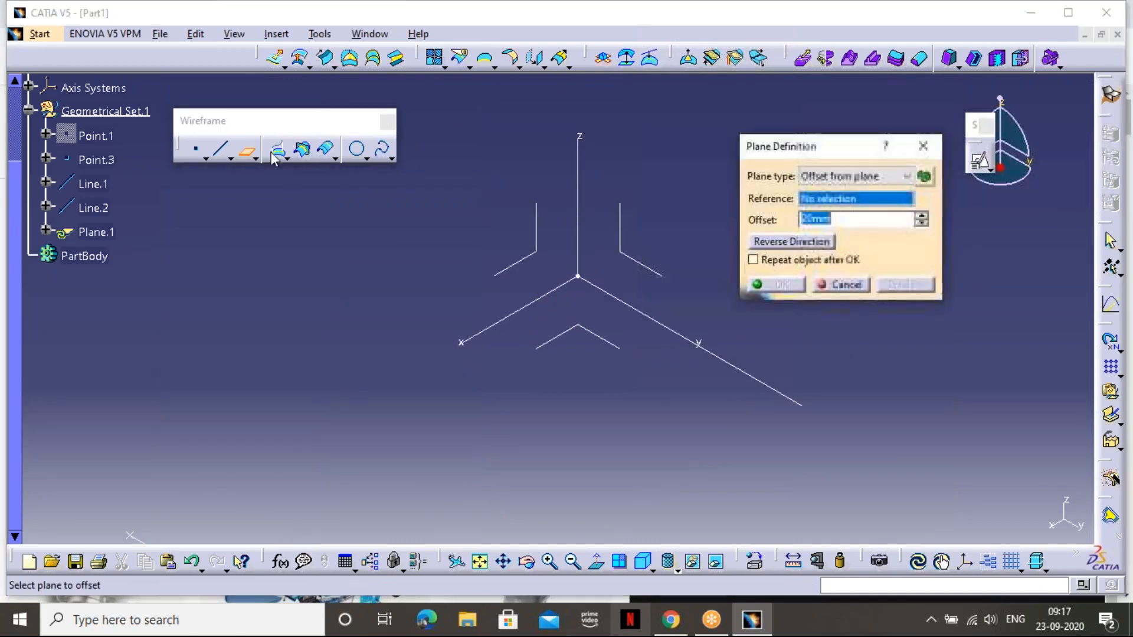
pyautogui.click(879, 176)
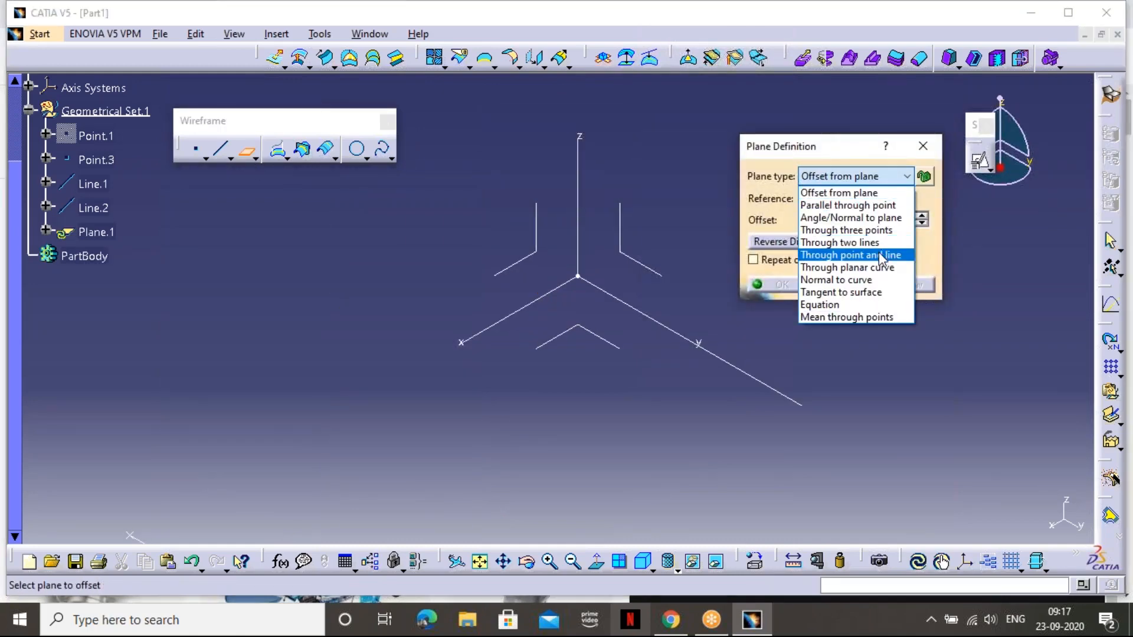
pyautogui.click(881, 256)
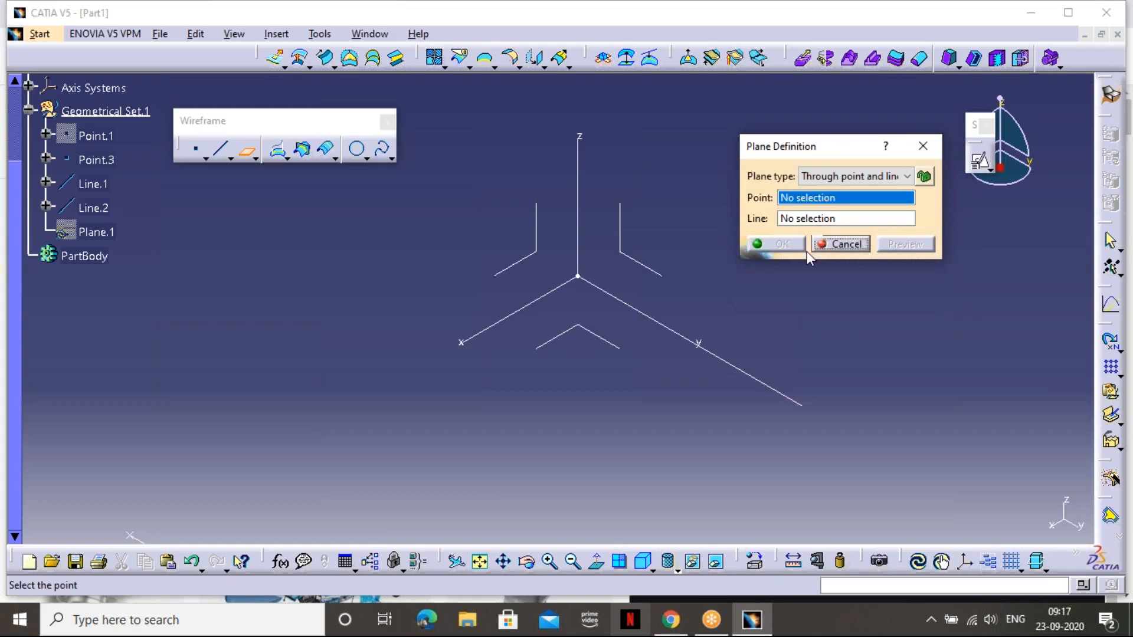
pyautogui.moveTo(778, 313); pyautogui.dragTo(711, 336, button='middle')
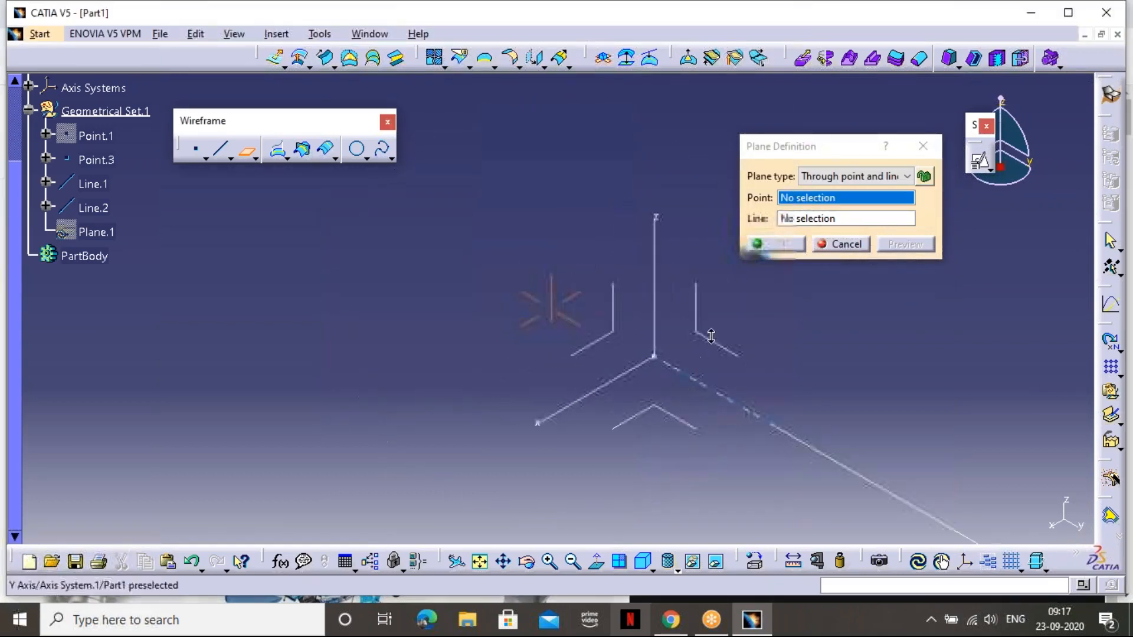
pyautogui.click(655, 354)
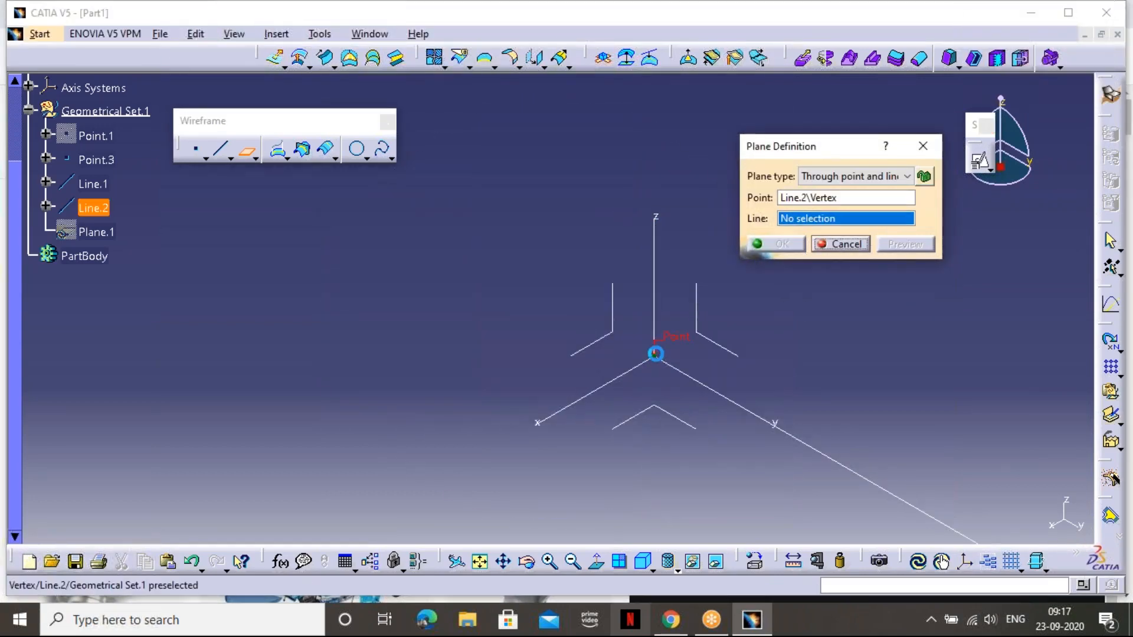
pyautogui.click(665, 304)
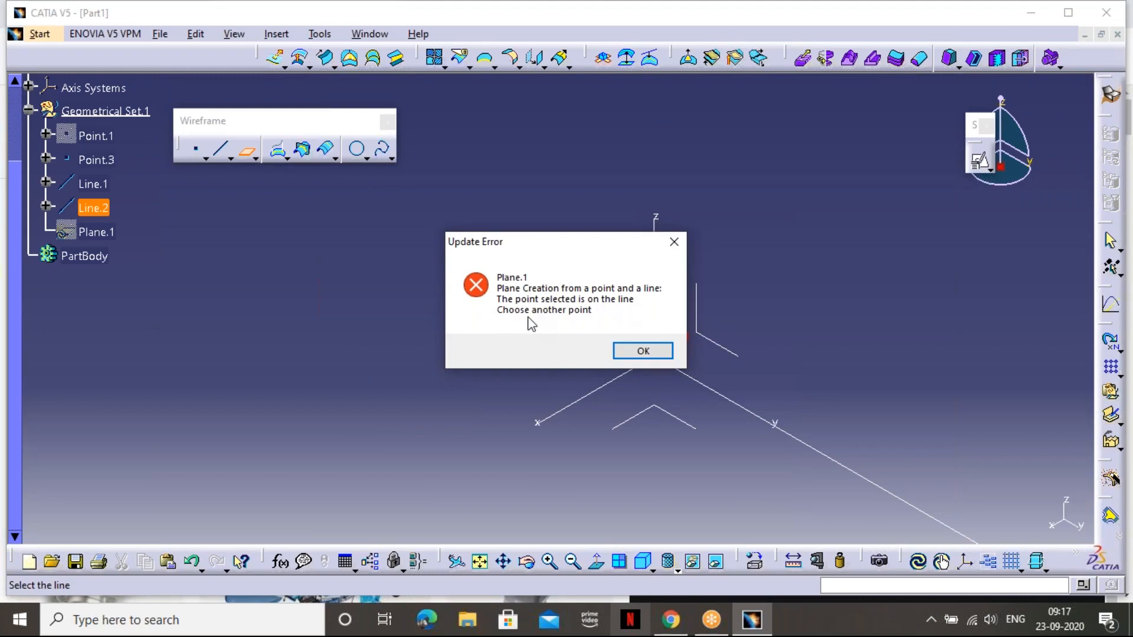
pyautogui.click(674, 242)
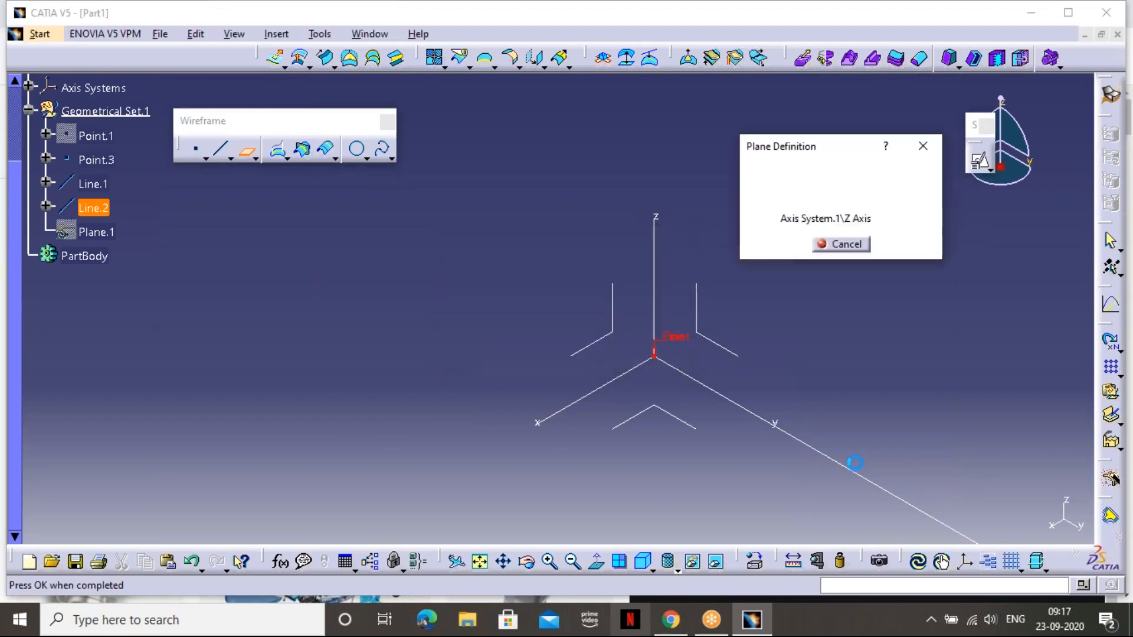
pyautogui.click(923, 146)
pyautogui.moveTo(809, 407); pyautogui.dragTo(664, 265, button='middle')
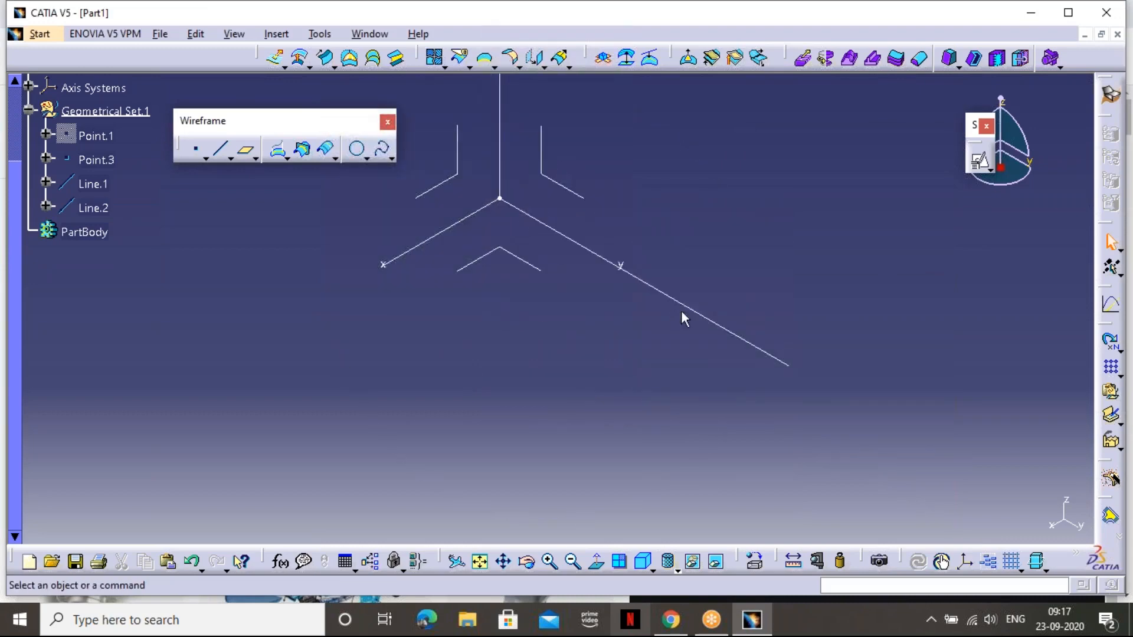
pyautogui.middleClick(678, 281)
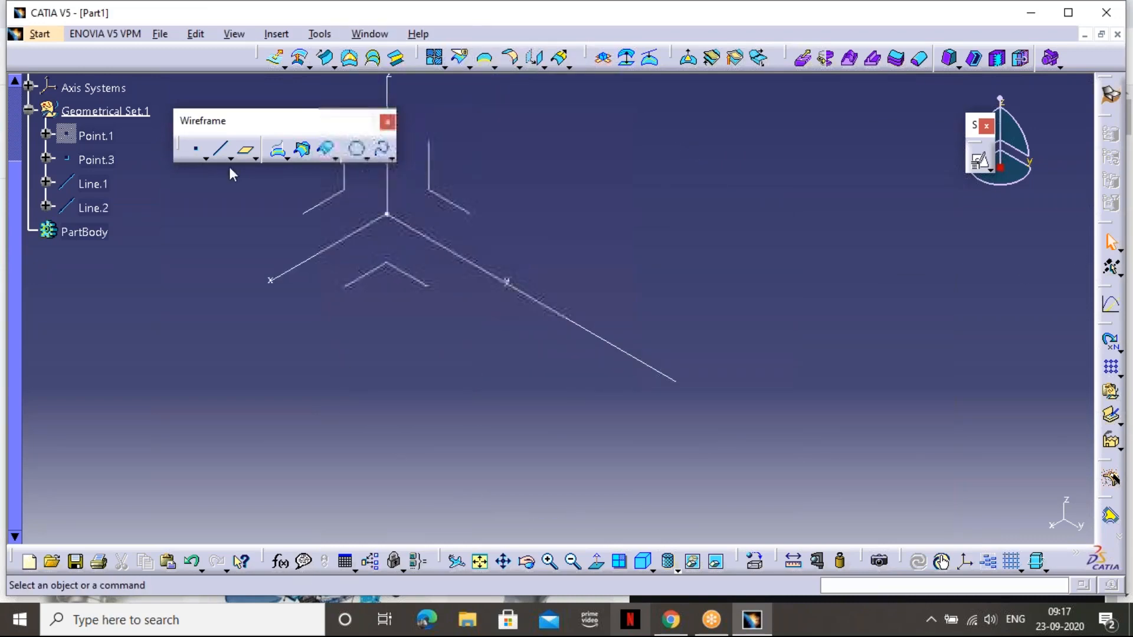
pyautogui.click(197, 150)
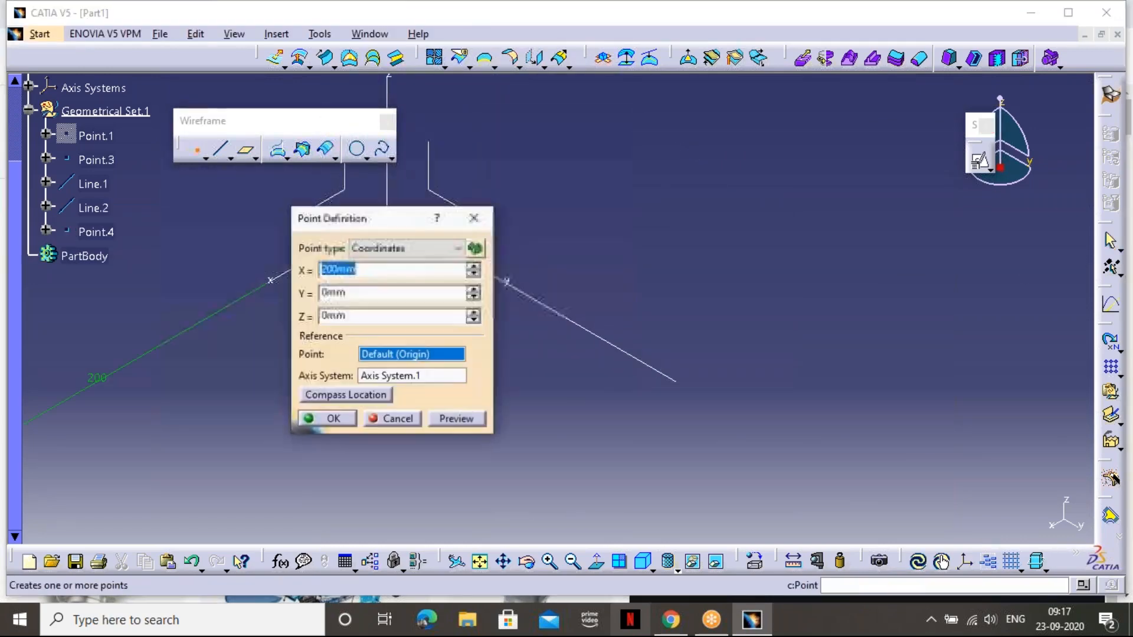
pyautogui.moveTo(614, 346); pyautogui.dragTo(894, 242, button='middle')
pyautogui.moveTo(743, 321)
pyautogui.mouseDown(button='middle')
pyautogui.moveTo(868, 223)
pyautogui.moveTo(860, 258)
pyautogui.moveTo(741, 328)
pyautogui.mouseUp(button='middle')
pyautogui.click(868, 222)
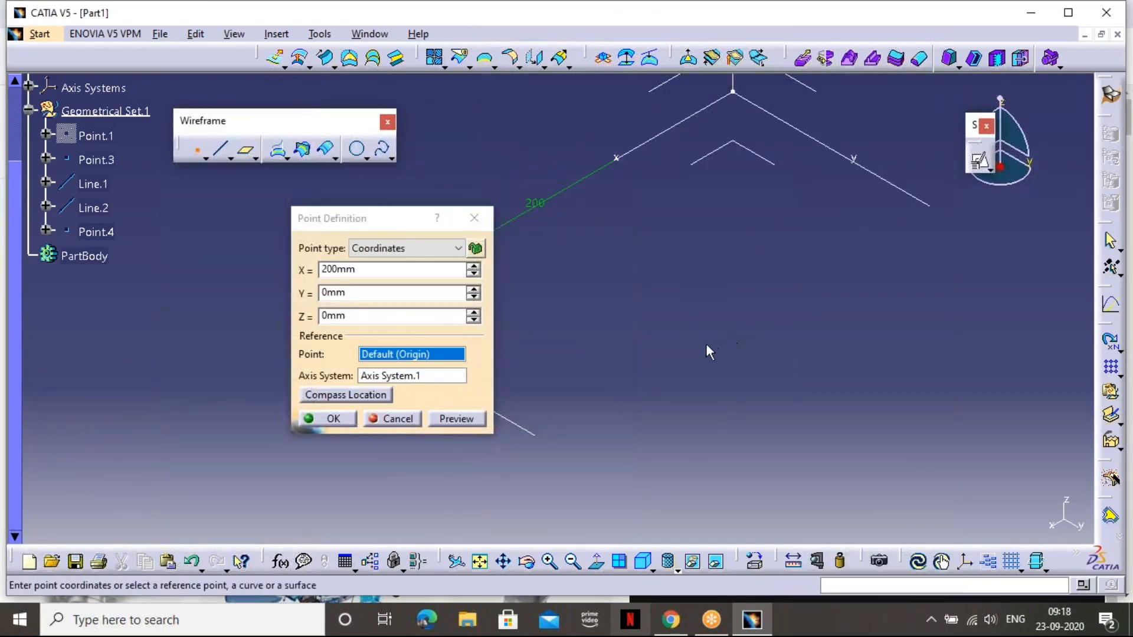
pyautogui.moveTo(647, 329); pyautogui.dragTo(871, 216, button='middle')
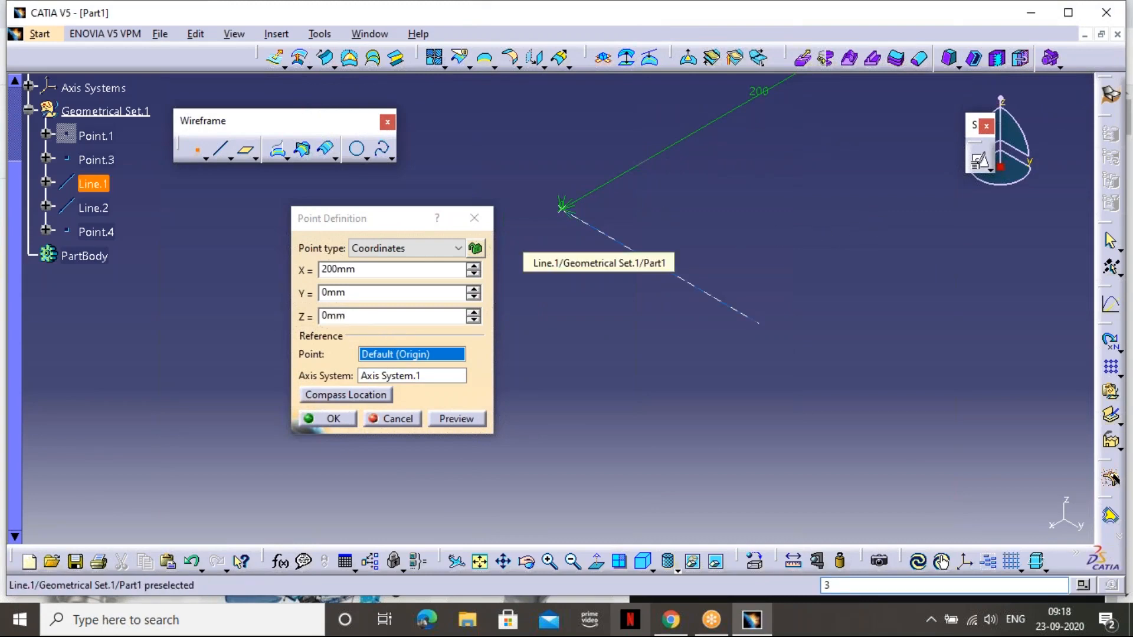
pyautogui.doubleClick(421, 272)
pyautogui.write('300')
pyautogui.click(445, 419)
pyautogui.click(393, 419)
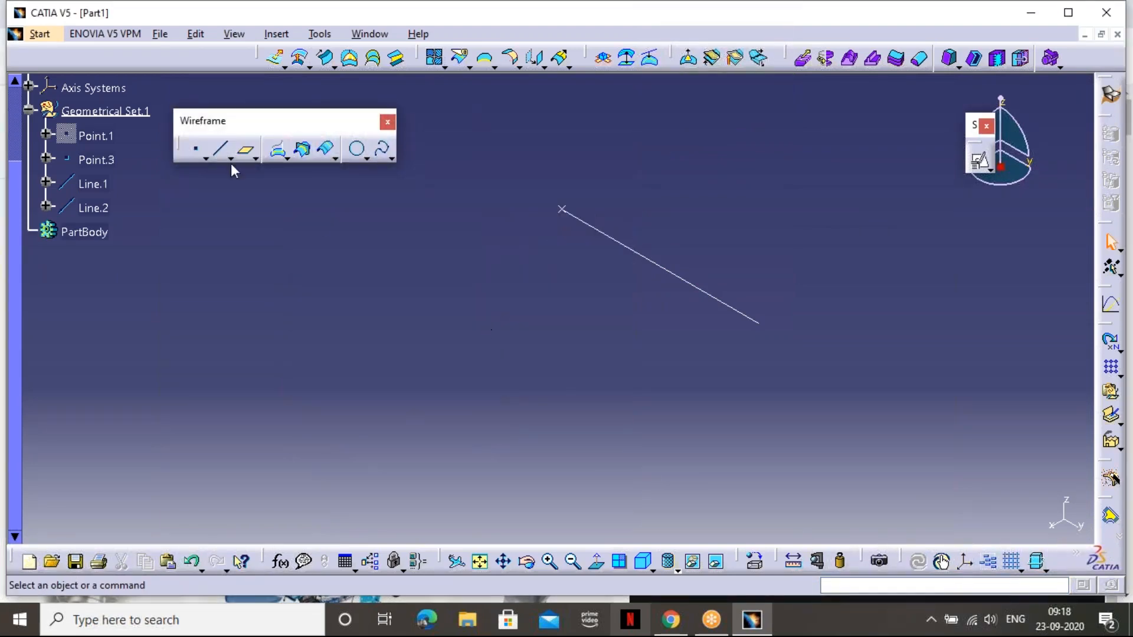
# Create a Coordinates point at X 300 mm, Y 0 mm, Z 0 mm relative to Axis System.1
pyautogui.click(197, 150)
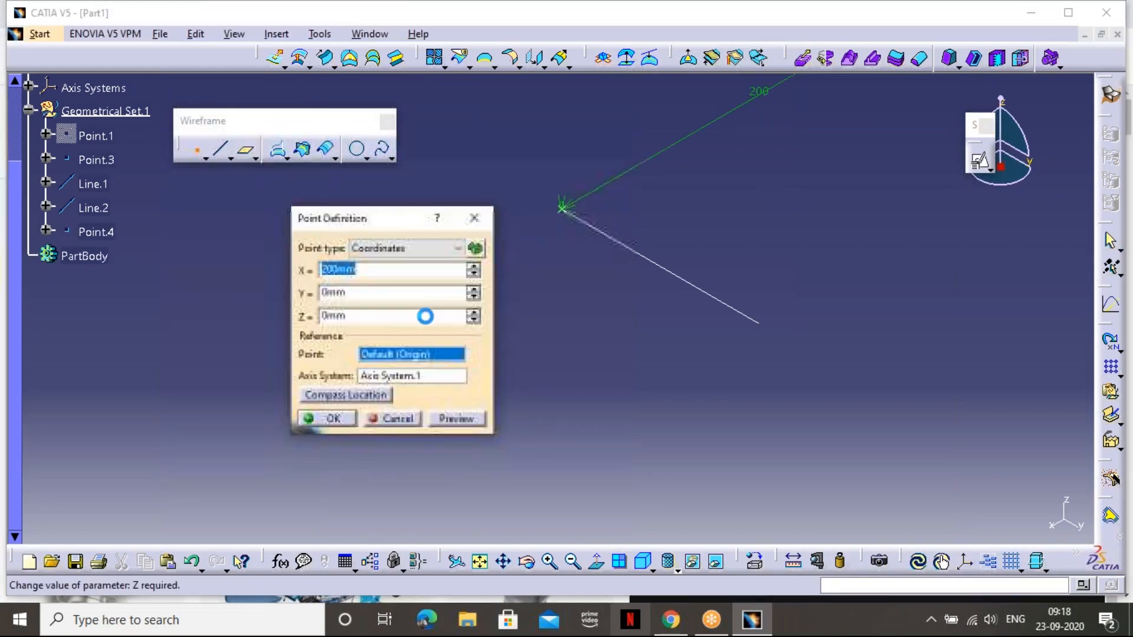
pyautogui.write('300')
pyautogui.click(472, 418)
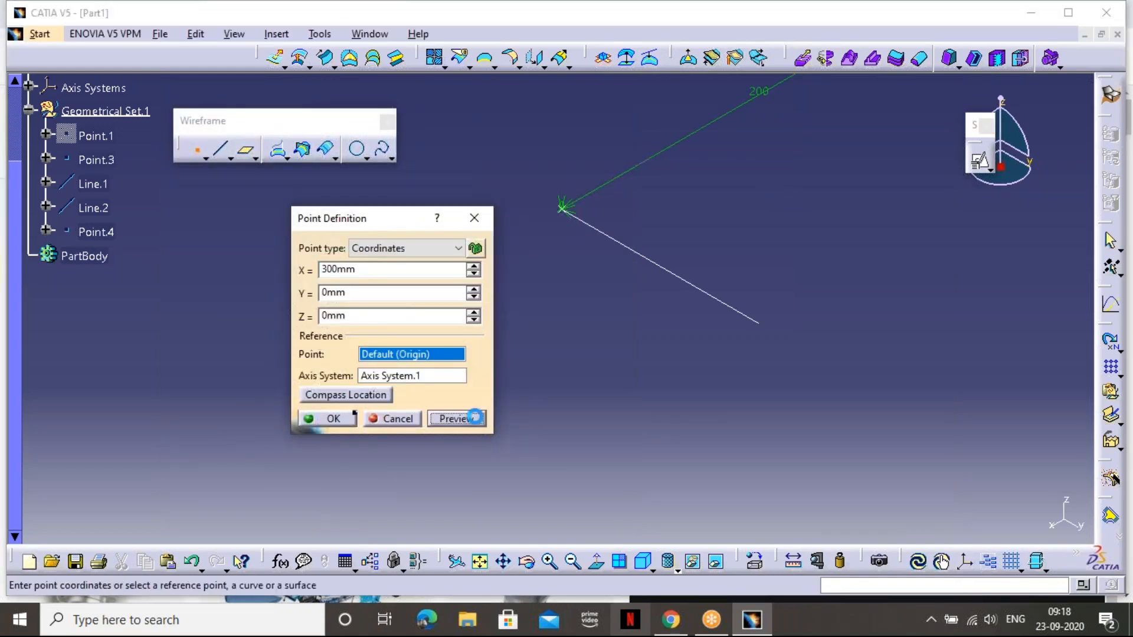
pyautogui.click(330, 419)
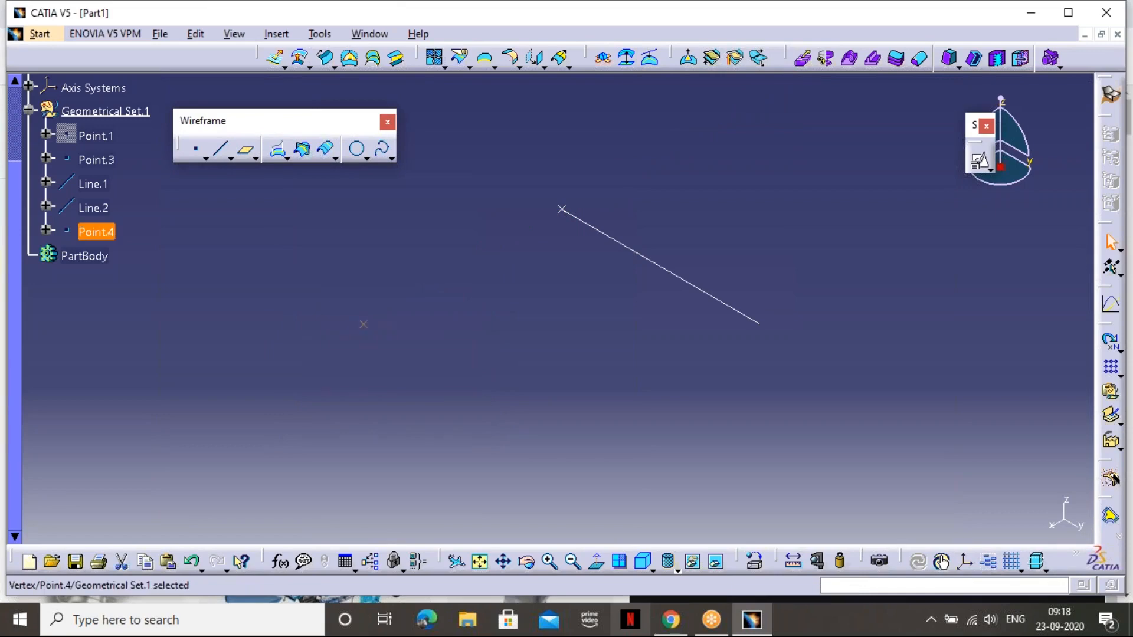
# Set up a Through point and line plane using Point.4 and Line.1 to view its preview, and discard it
pyautogui.click(632, 251)
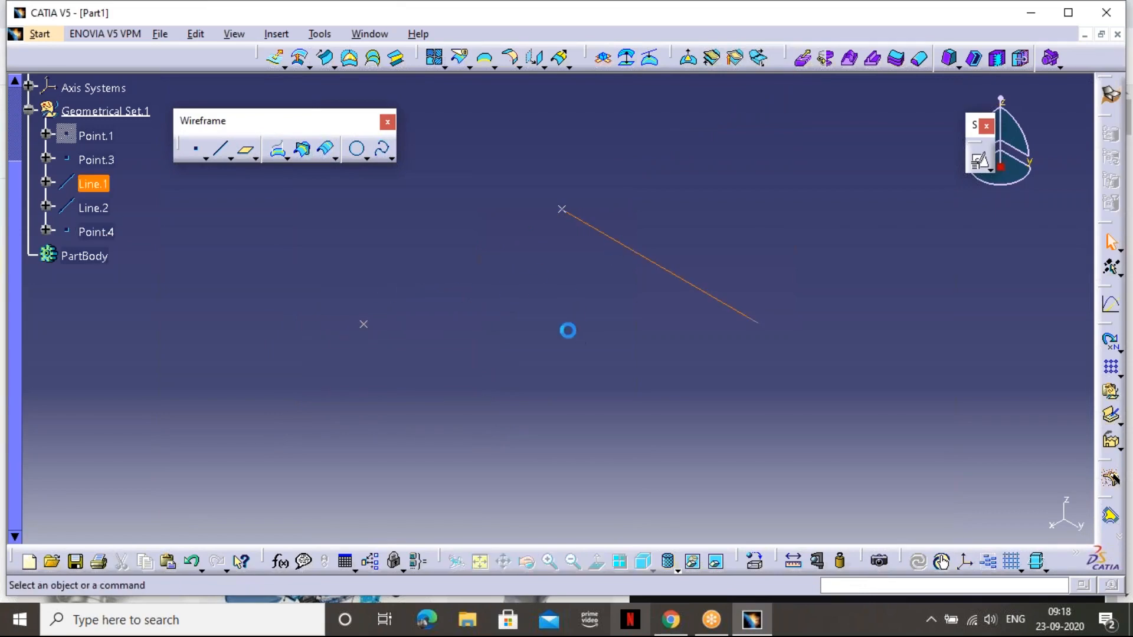
pyautogui.click(246, 149)
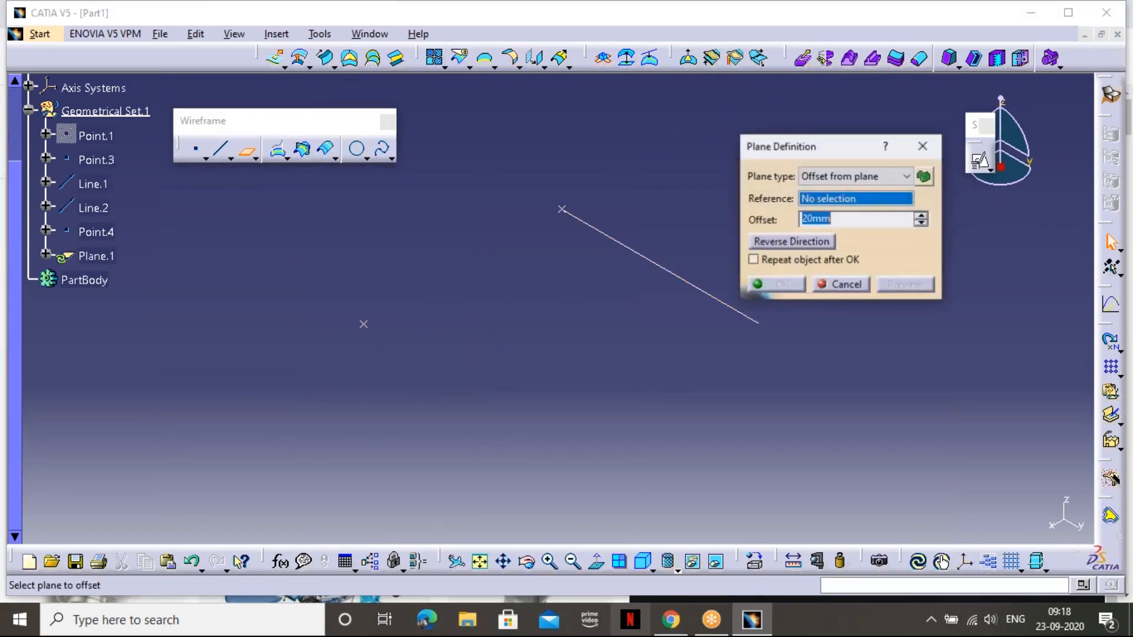
pyautogui.click(855, 177)
pyautogui.click(838, 253)
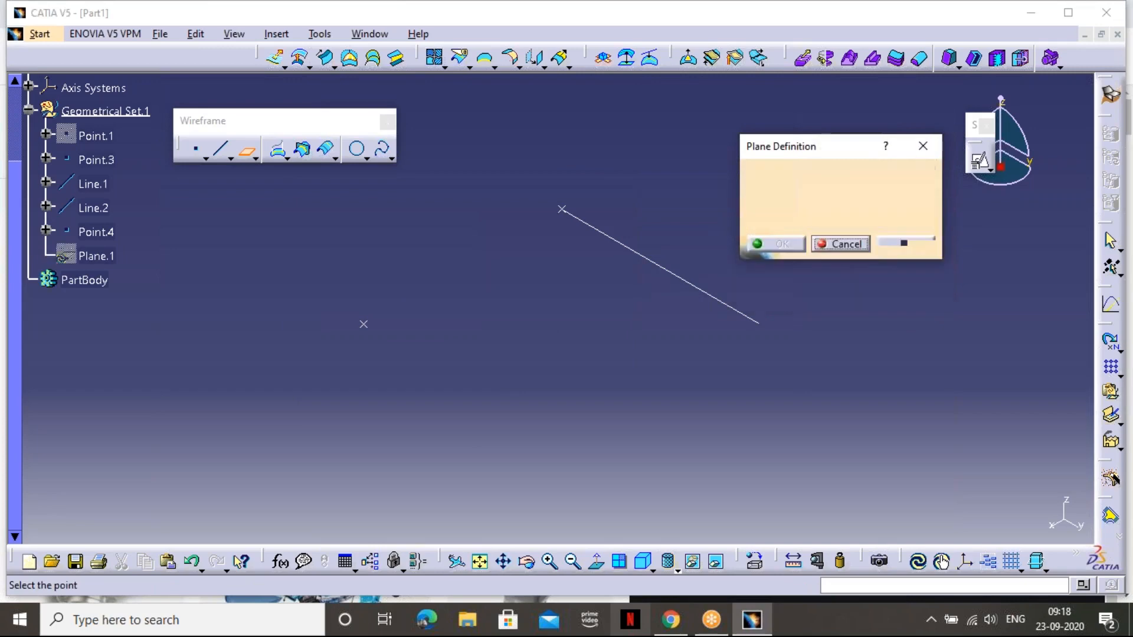
pyautogui.click(364, 323)
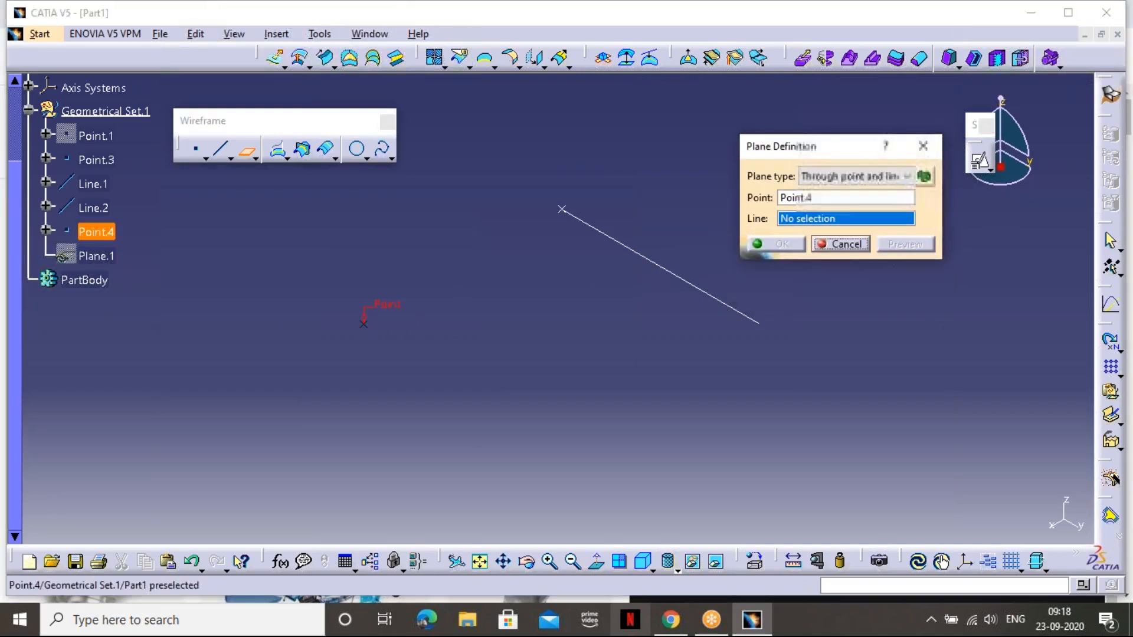
pyautogui.click(661, 266)
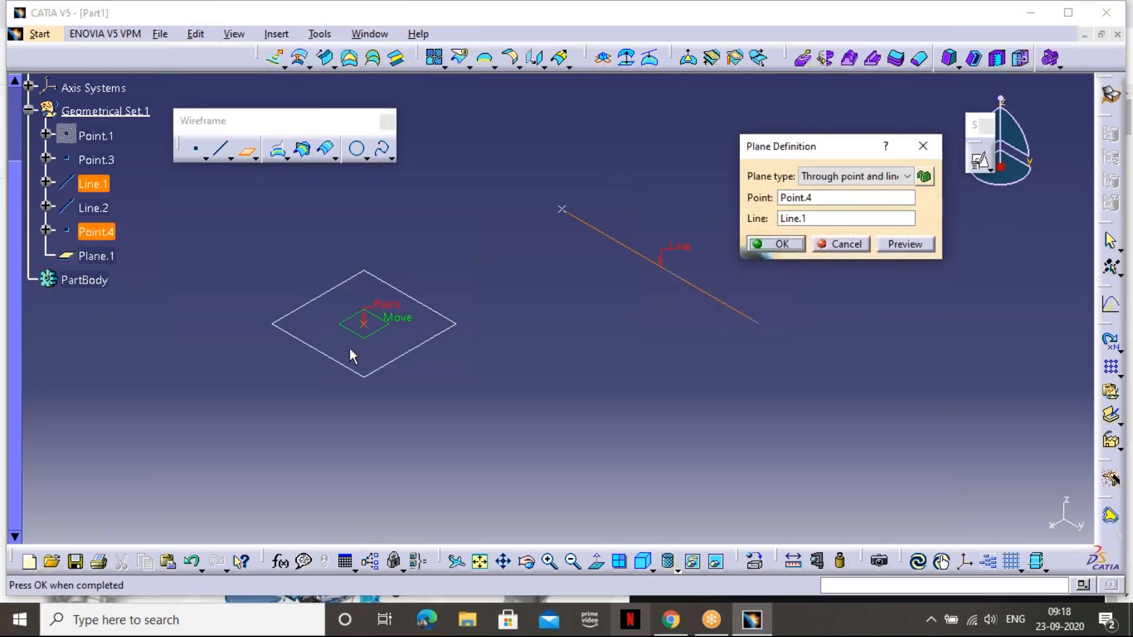
pyautogui.moveTo(584, 282); pyautogui.dragTo(516, 359, button='middle')
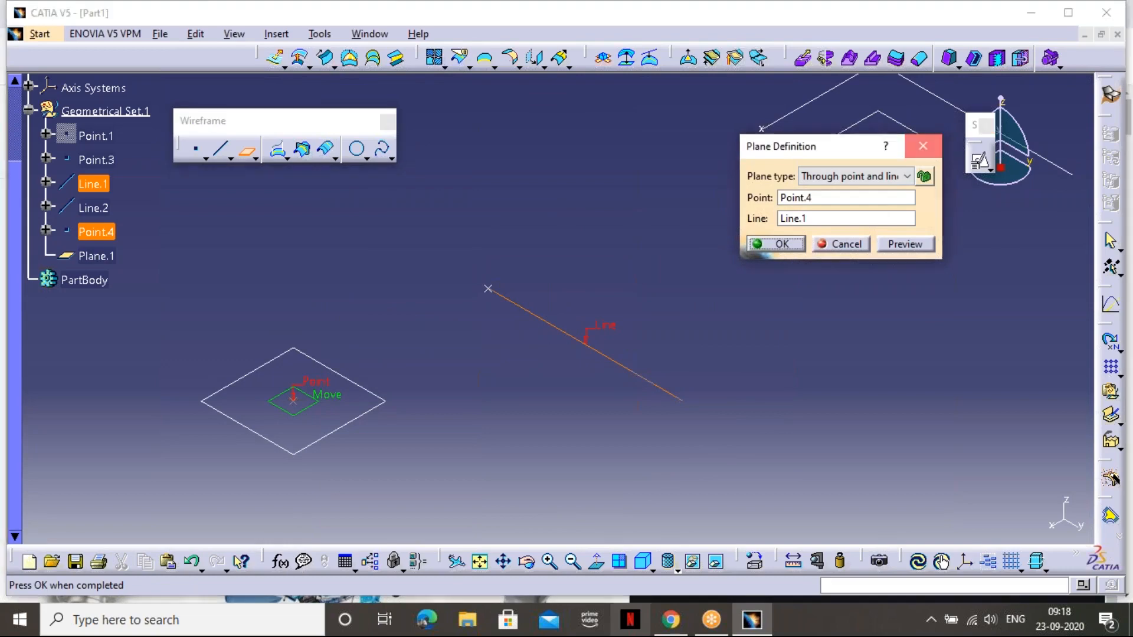
pyautogui.click(941, 147)
# Redefine Line.1 as a 45-degree Angle/Normal to curve line from Point.3, with the X axis as curve and the ZX plane as support
pyautogui.doubleClick(528, 308)
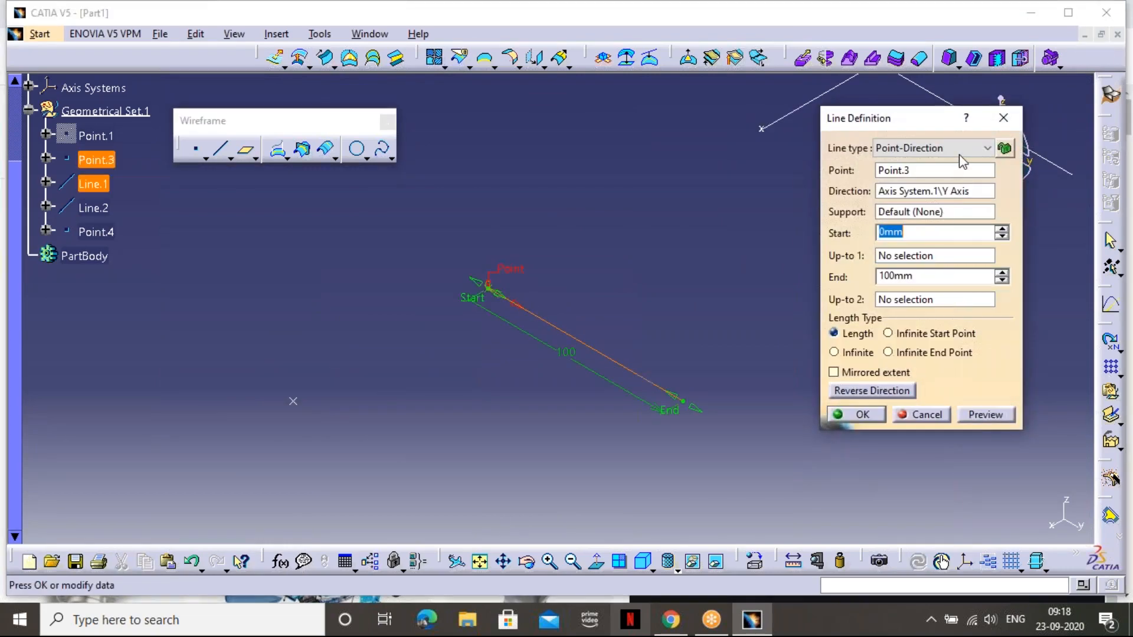
pyautogui.click(954, 149)
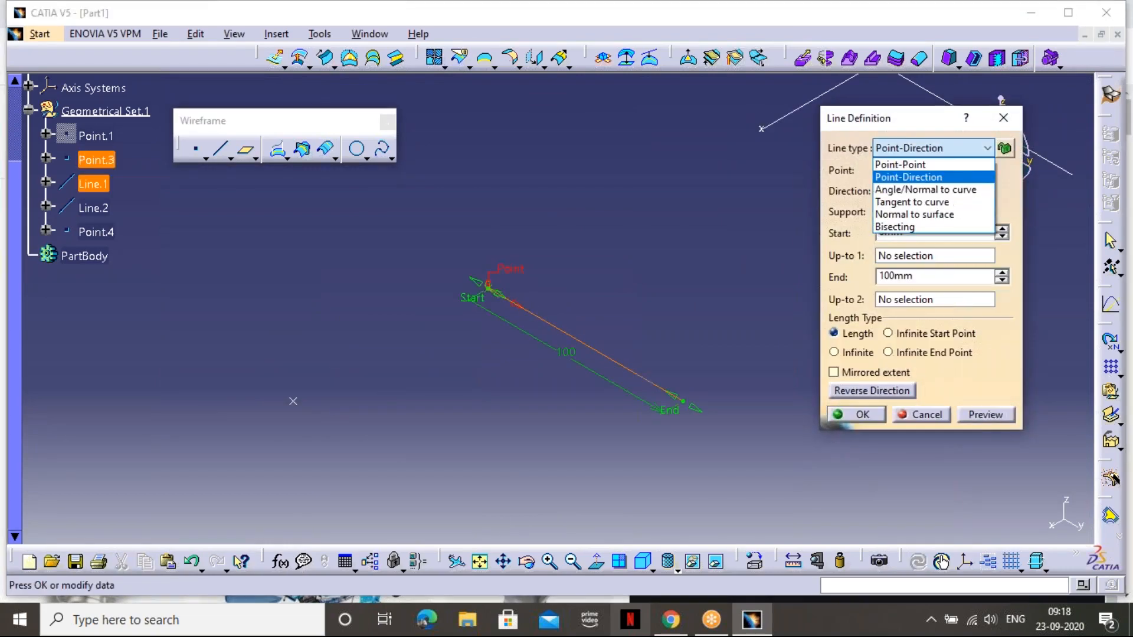
pyautogui.click(916, 190)
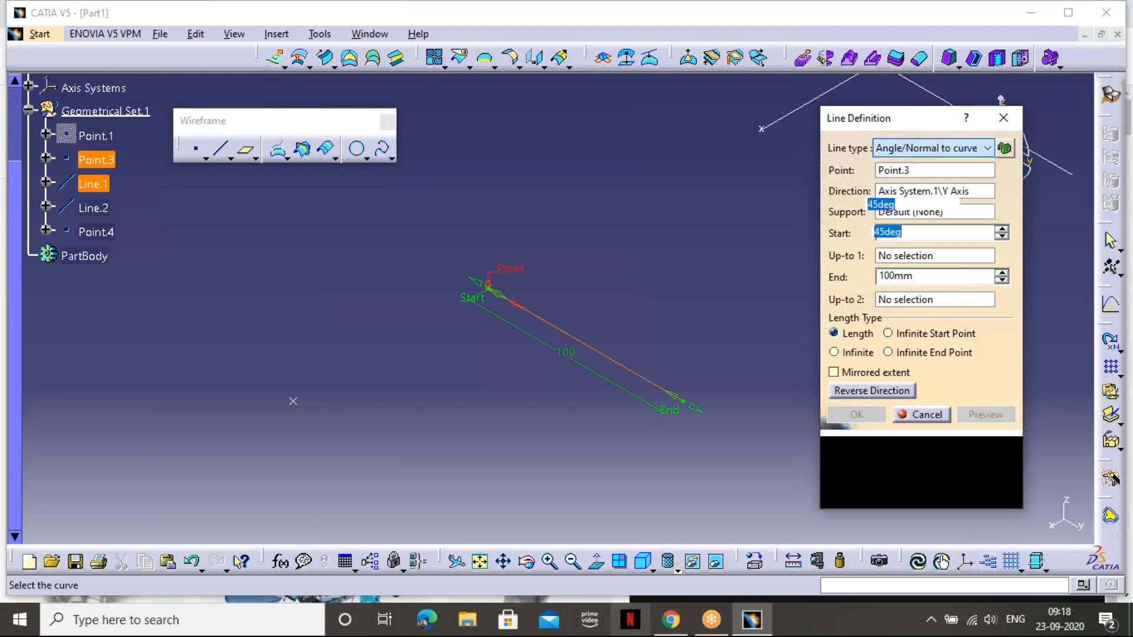
pyautogui.moveTo(771, 137); pyautogui.dragTo(699, 196, button='middle')
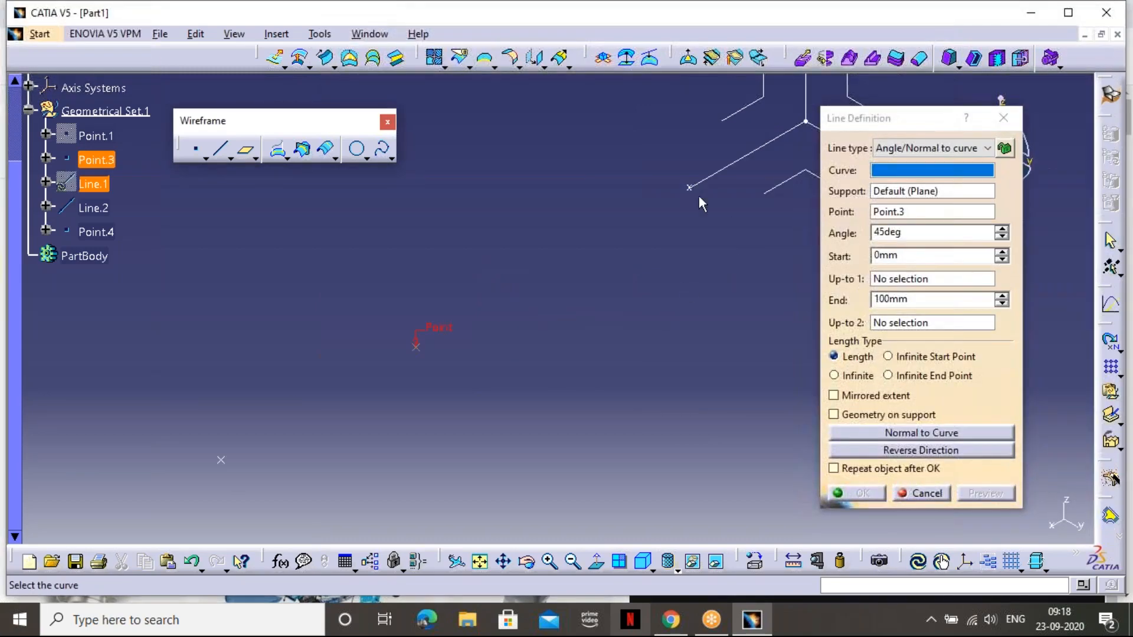
pyautogui.click(718, 172)
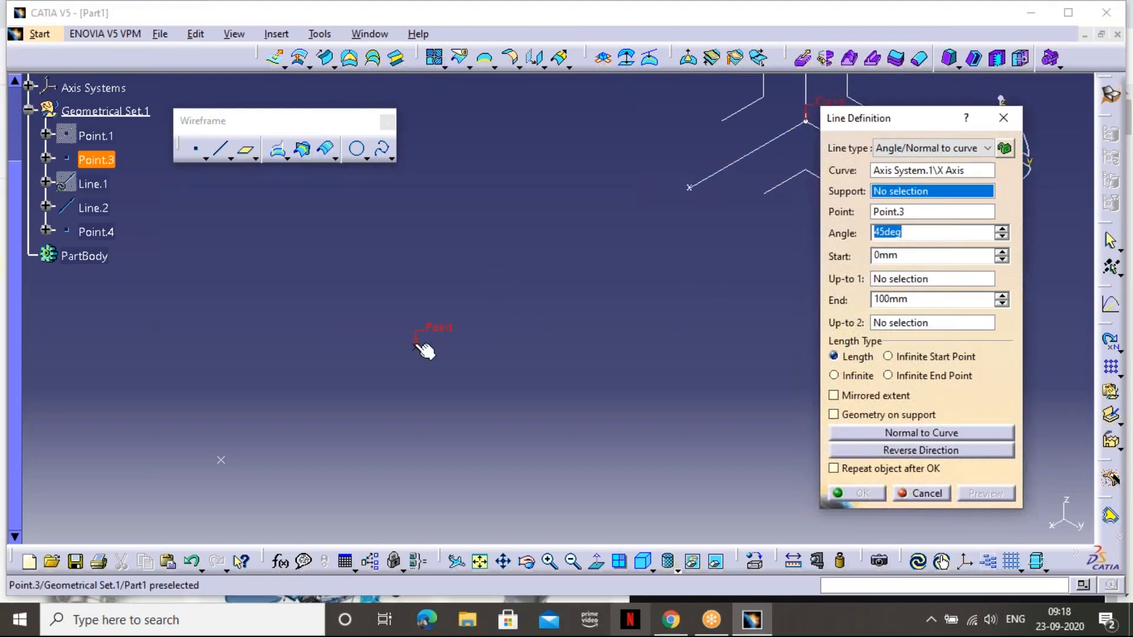
pyautogui.click(785, 182)
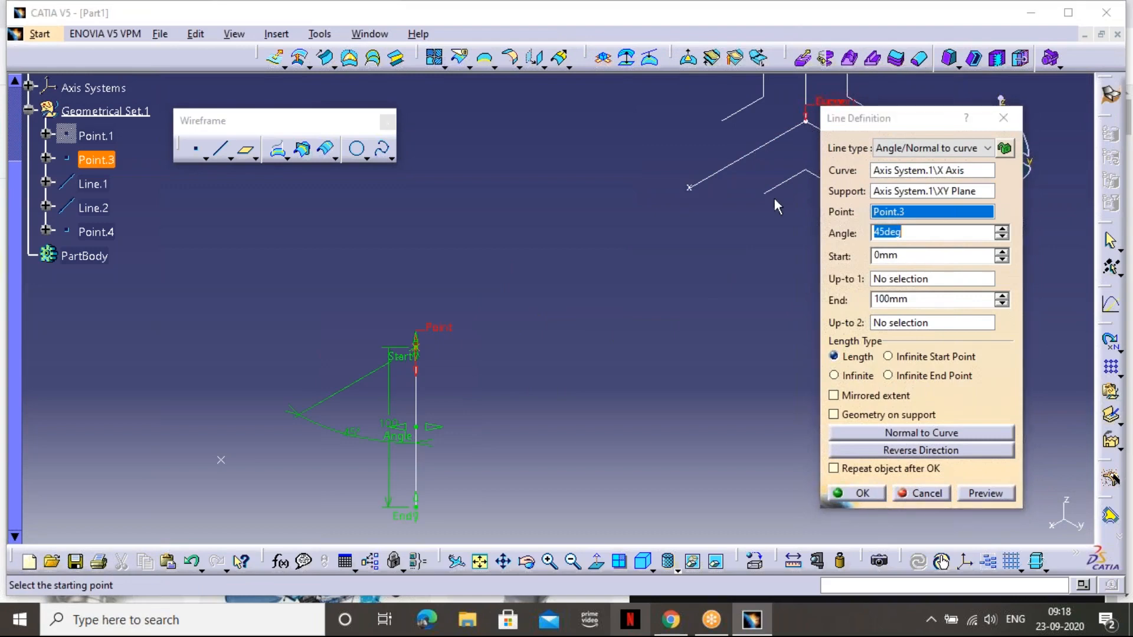
pyautogui.moveTo(775, 198); pyautogui.dragTo(707, 202, button='middle')
pyautogui.click(900, 192)
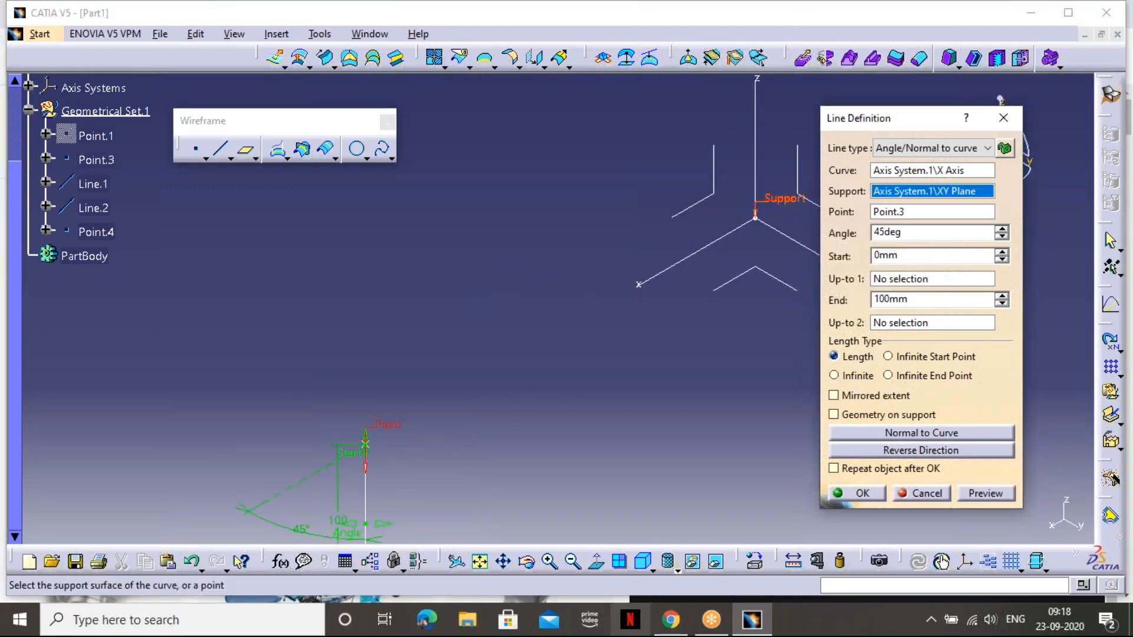
pyautogui.click(723, 197)
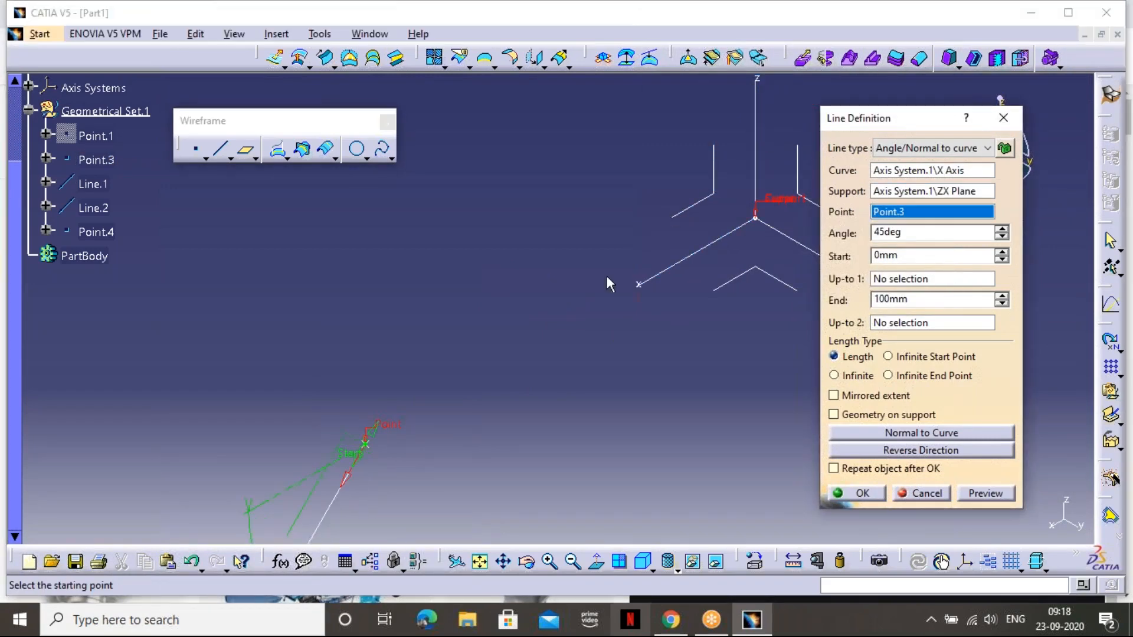
pyautogui.moveTo(484, 378); pyautogui.dragTo(559, 220, button='middle')
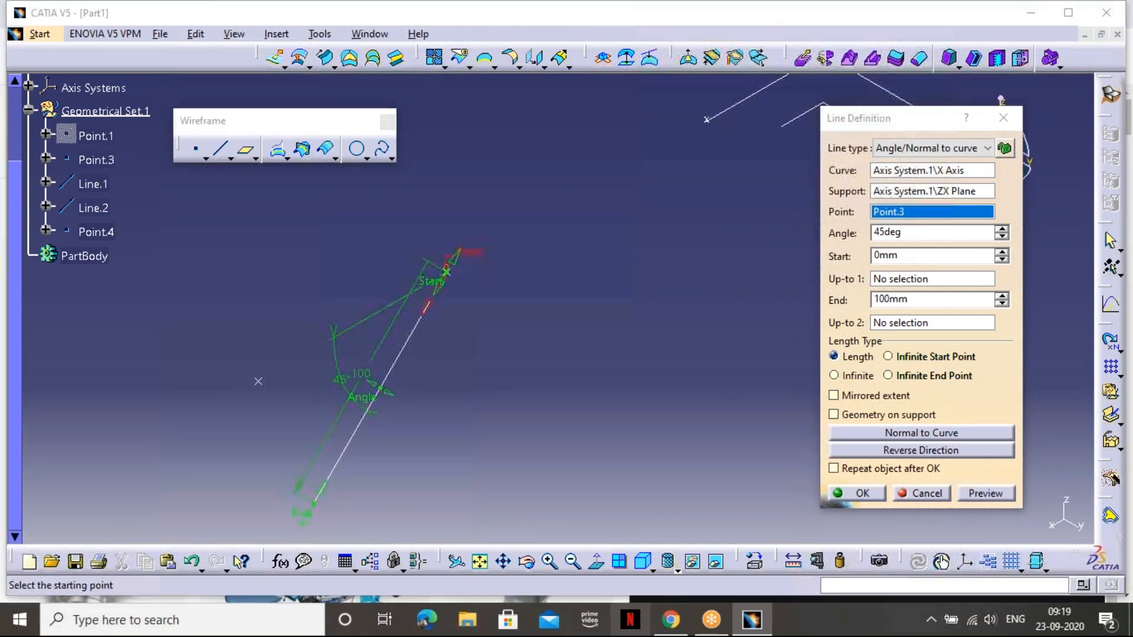
pyautogui.click(864, 495)
# Set up a Through point and line plane from Point.4 and the angled Line.1, view its preview, and discard it
pyautogui.moveTo(346, 409)
pyautogui.mouseDown(button='middle')
pyautogui.moveTo(400, 433)
pyautogui.moveTo(499, 427)
pyautogui.moveTo(334, 369)
pyautogui.moveTo(239, 300)
pyautogui.mouseUp(button='middle')
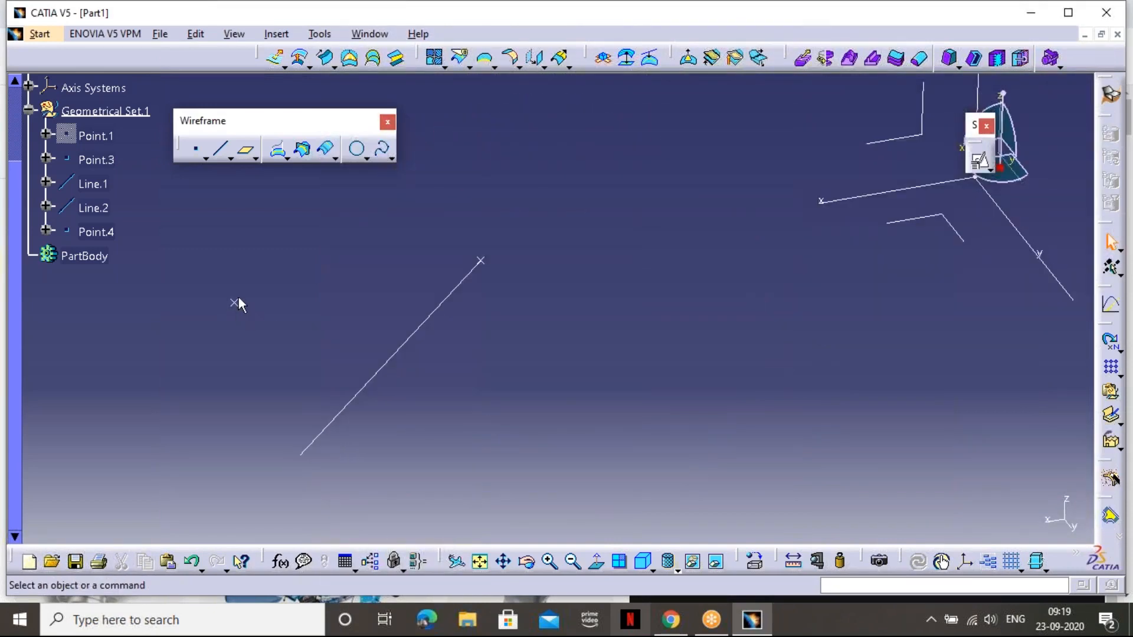
pyautogui.click(246, 150)
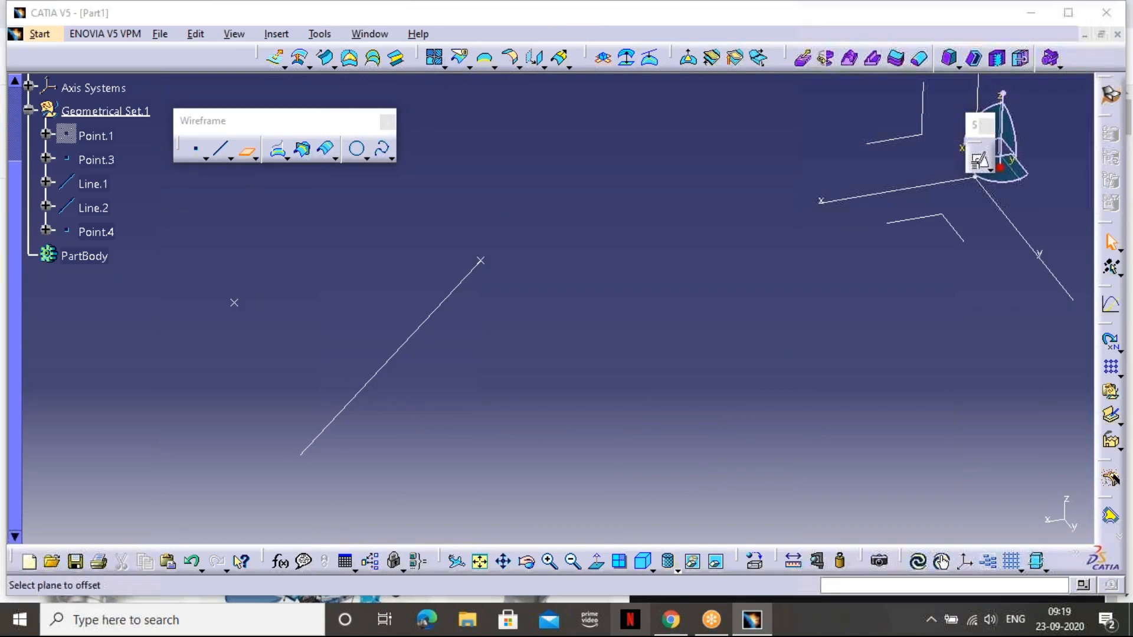
pyautogui.click(884, 176)
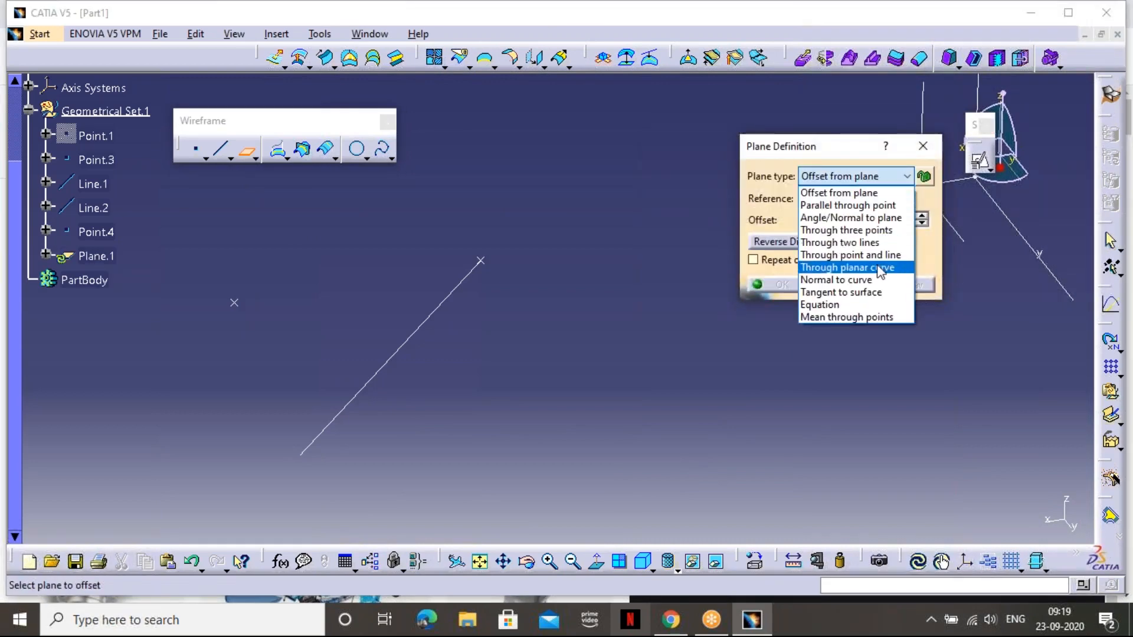
pyautogui.click(873, 261)
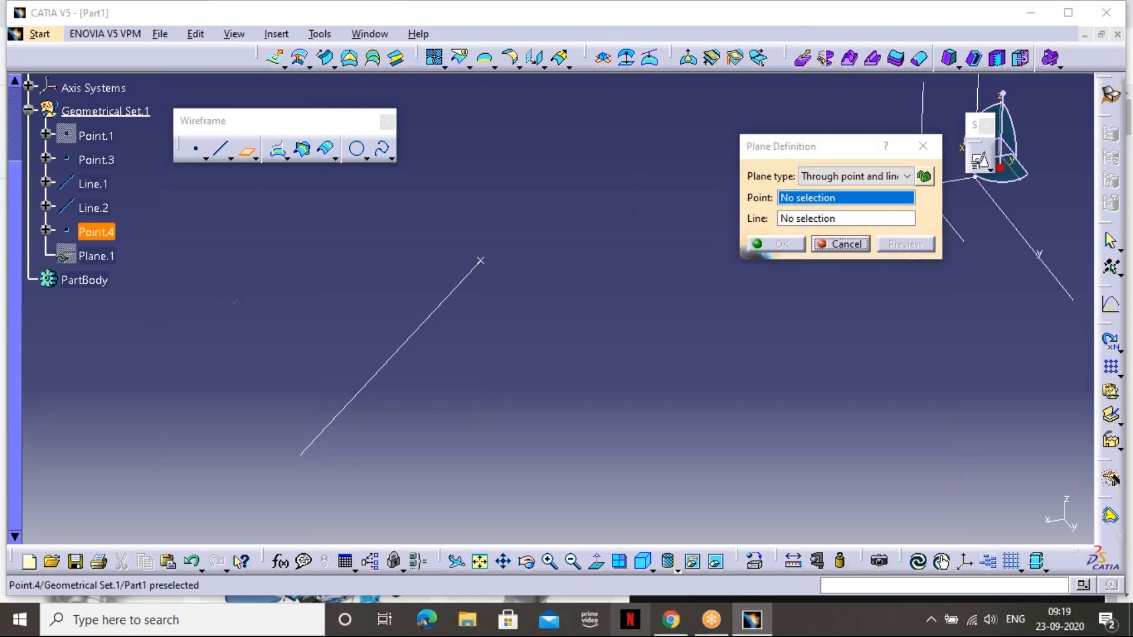
pyautogui.click(234, 302)
pyautogui.click(402, 364)
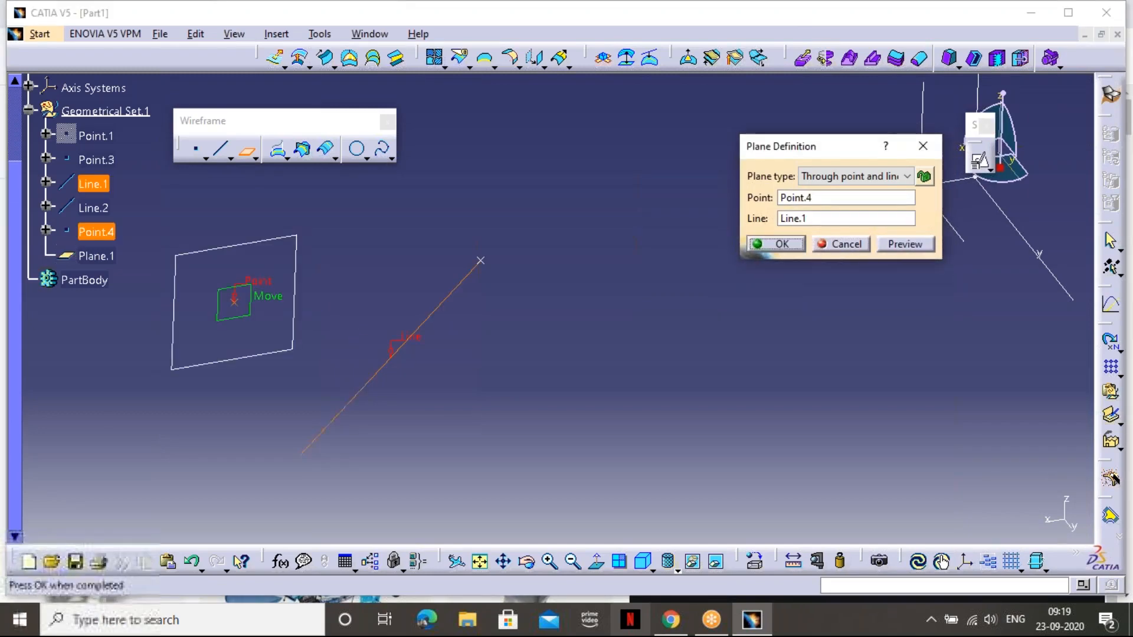
pyautogui.moveTo(250, 299); pyautogui.dragTo(496, 288, button='middle')
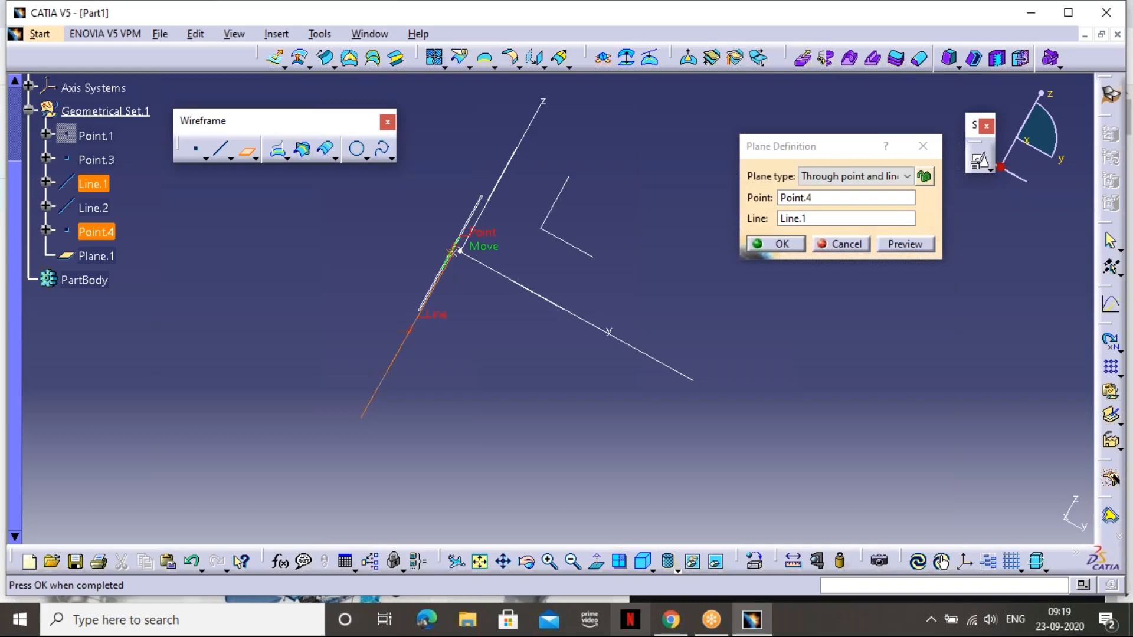
pyautogui.click(854, 175)
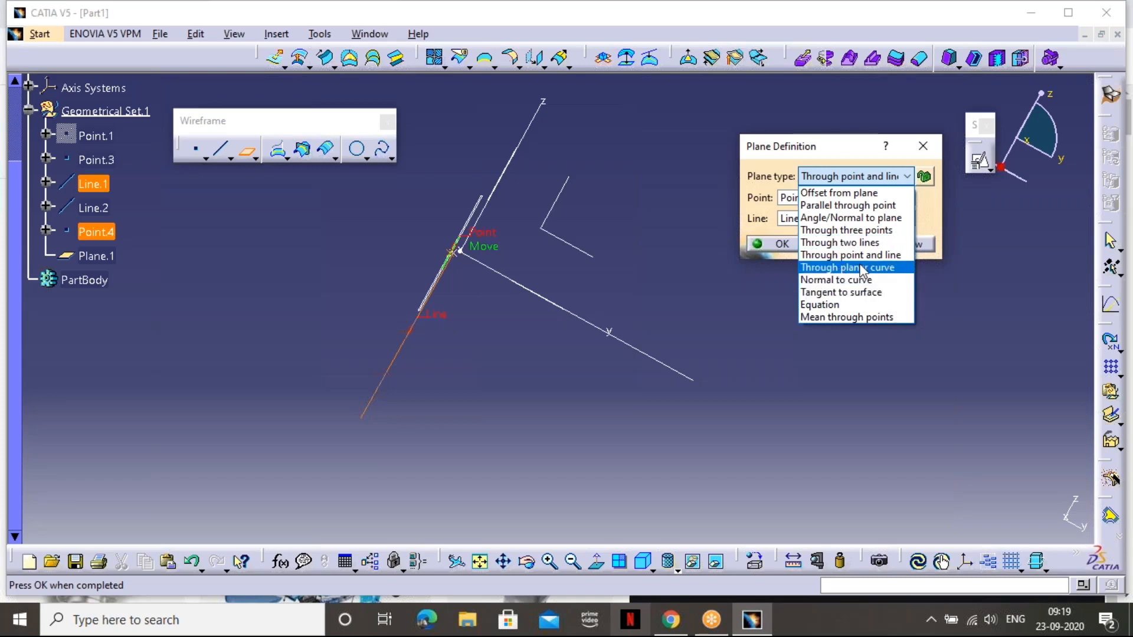
pyautogui.click(922, 148)
pyautogui.click(922, 148)
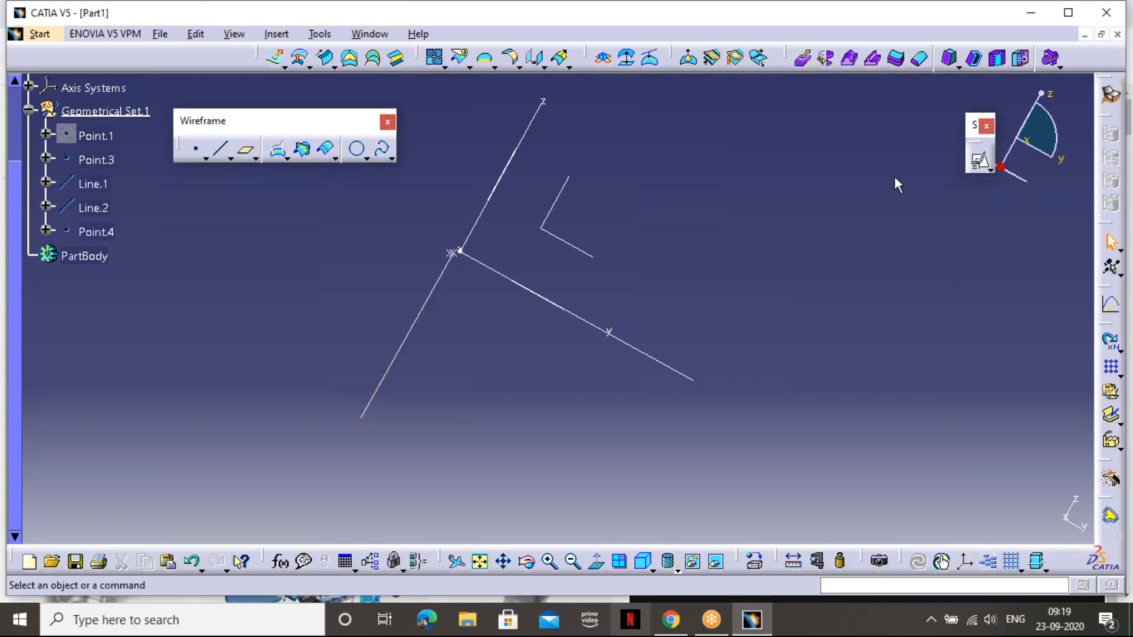
# Change Line.1 to a Point-Direction line from Point.3 and set its direction to the axis system's Y axis
pyautogui.click(643, 561)
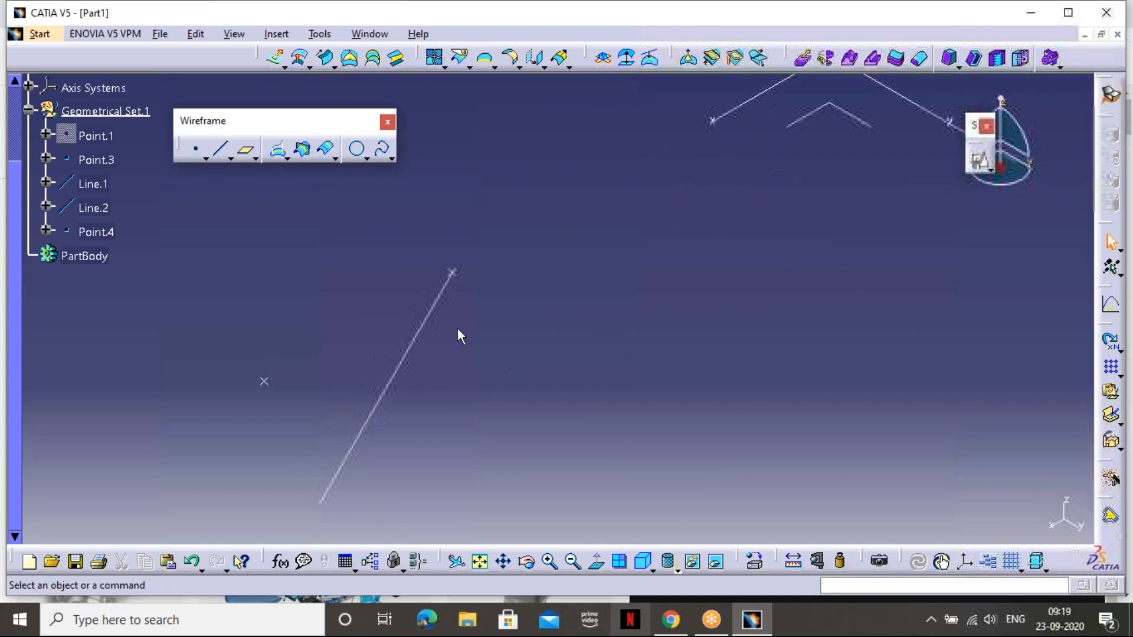
pyautogui.click(434, 307)
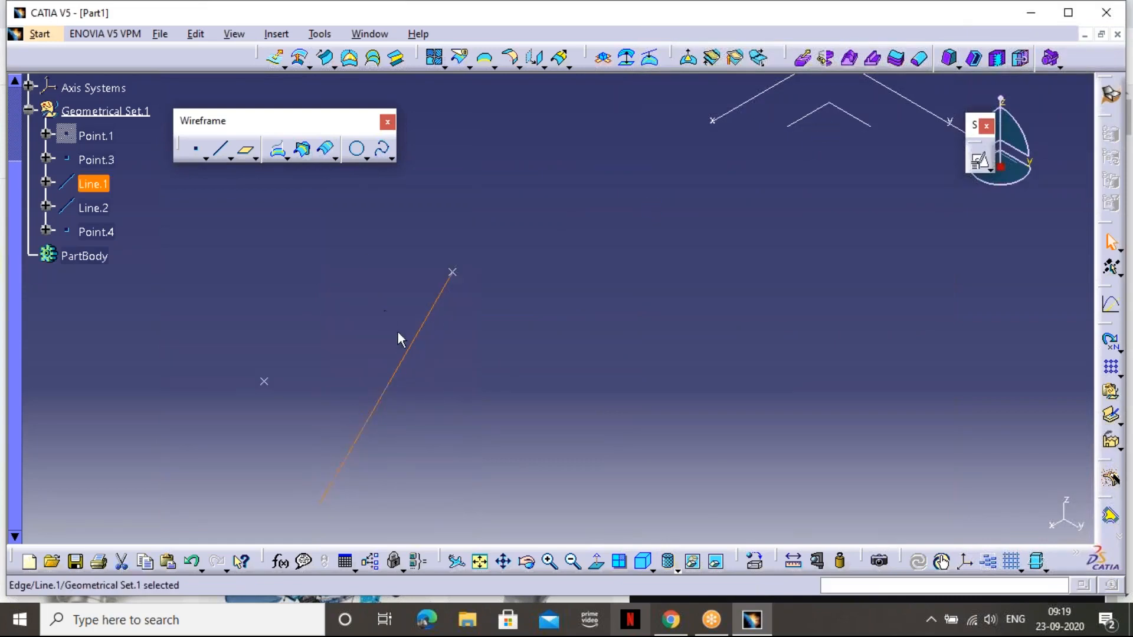
pyautogui.doubleClick(420, 328)
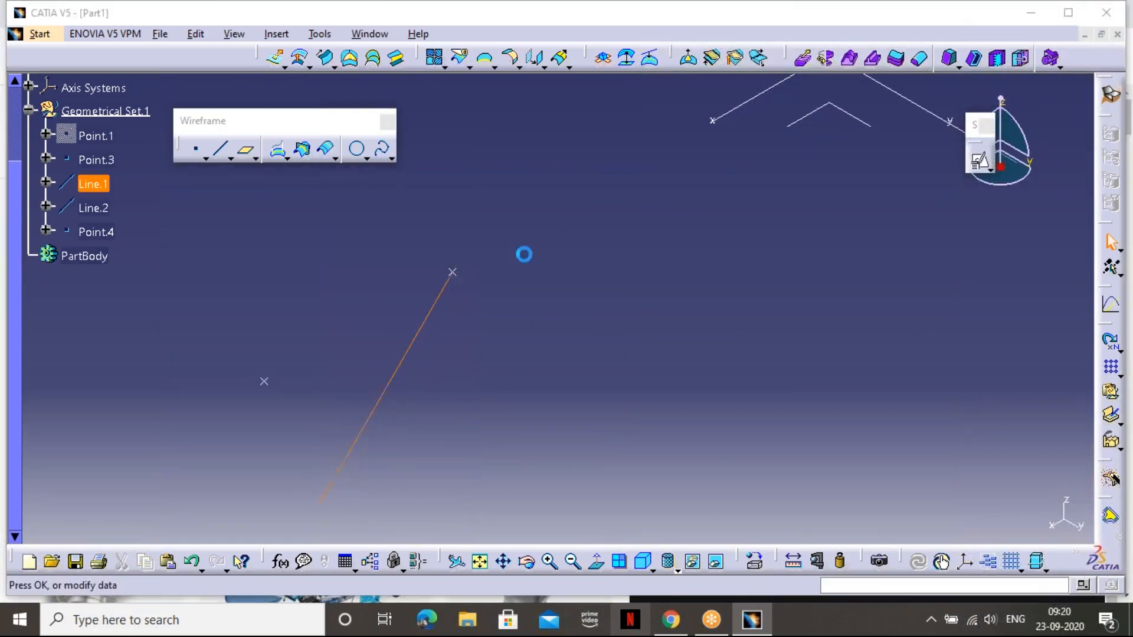
pyautogui.click(986, 148)
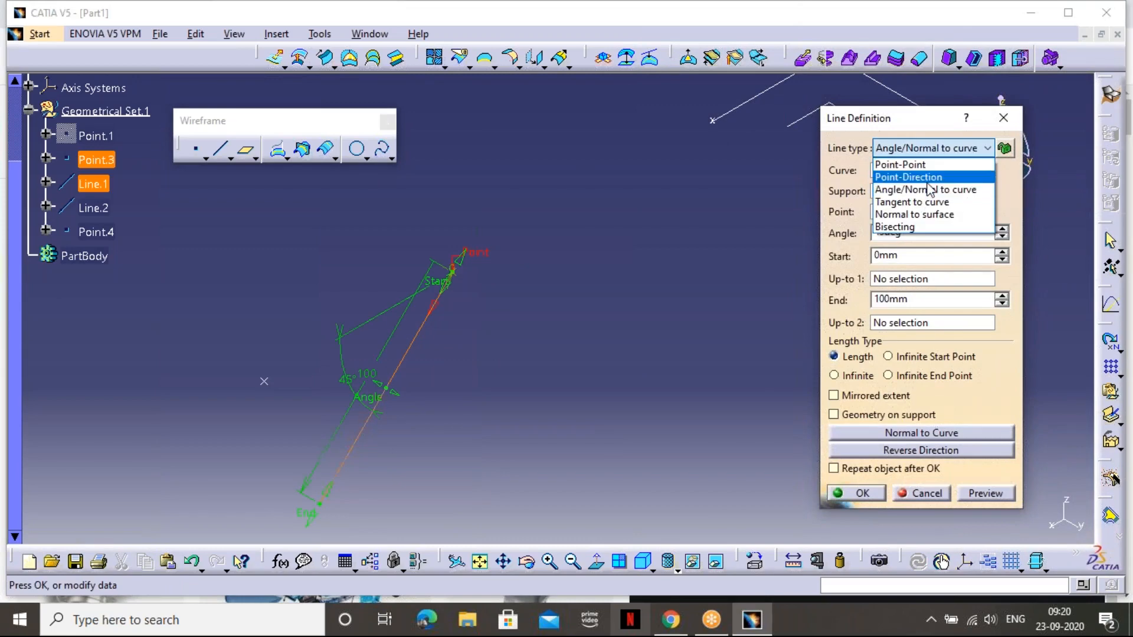
pyautogui.click(909, 173)
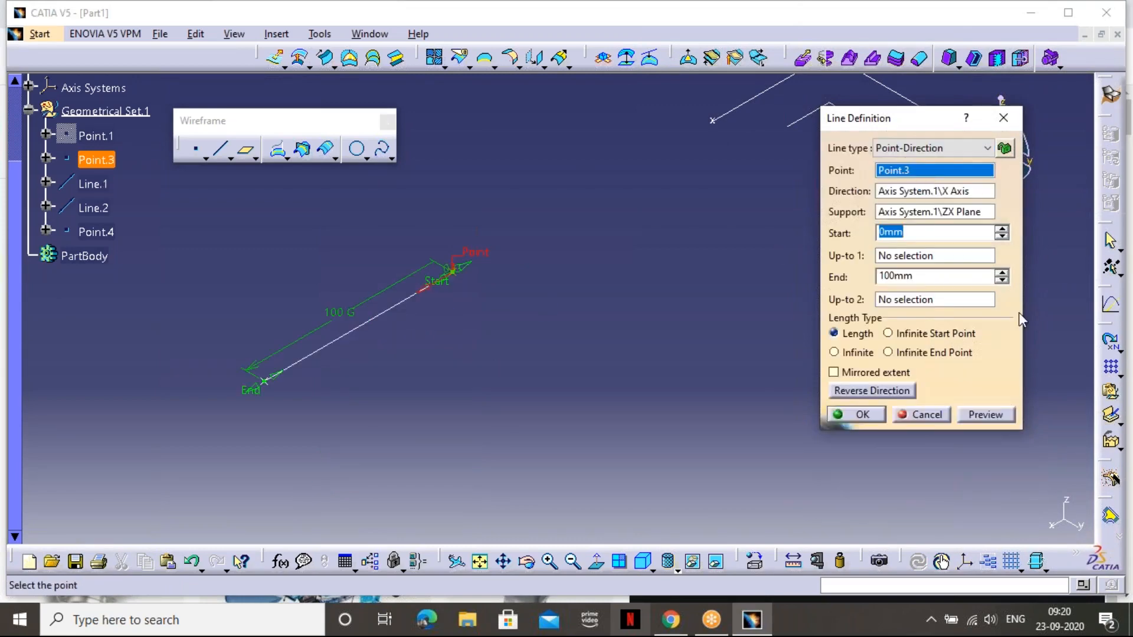
pyautogui.moveTo(676, 248); pyautogui.dragTo(613, 293, button='middle')
pyautogui.click(903, 211)
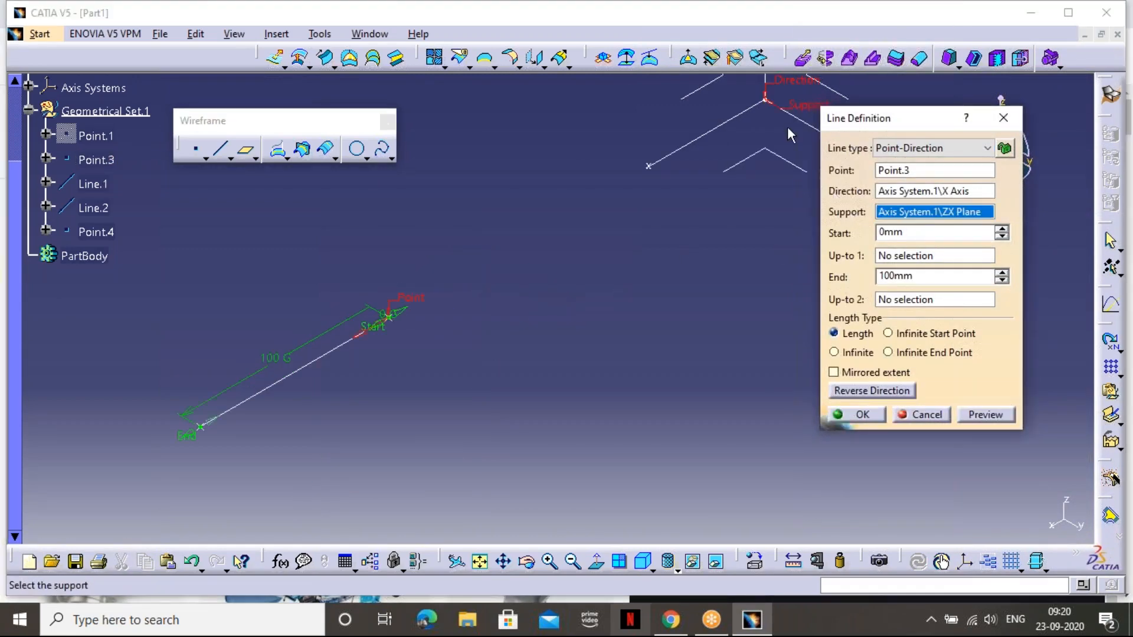
pyautogui.moveTo(804, 122); pyautogui.dragTo(737, 169, button='middle')
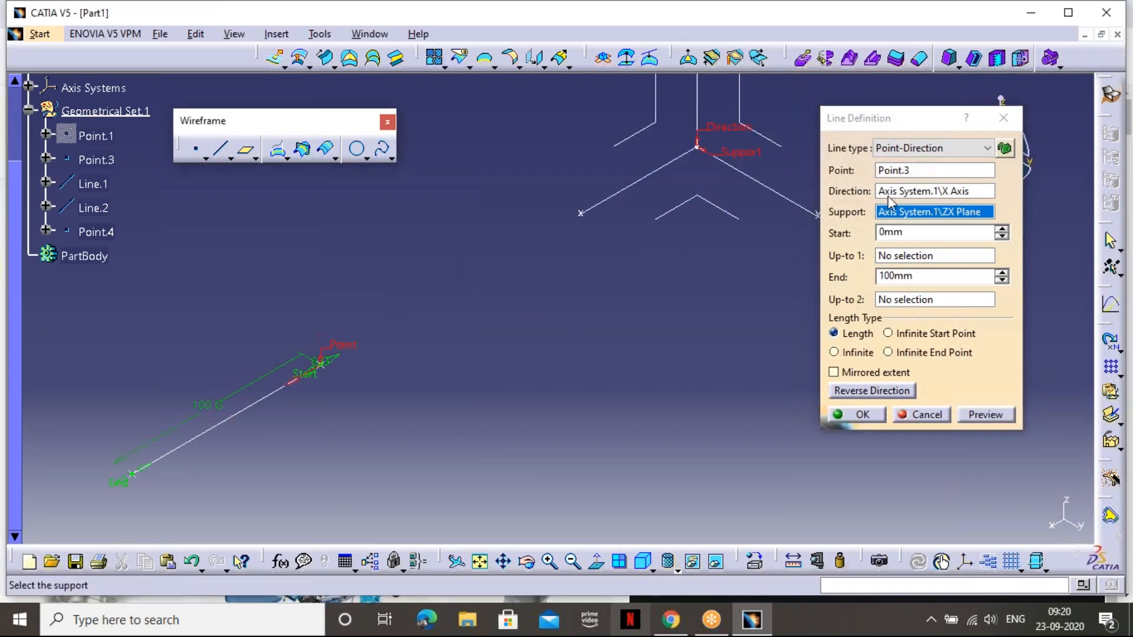
pyautogui.click(892, 191)
pyautogui.click(783, 202)
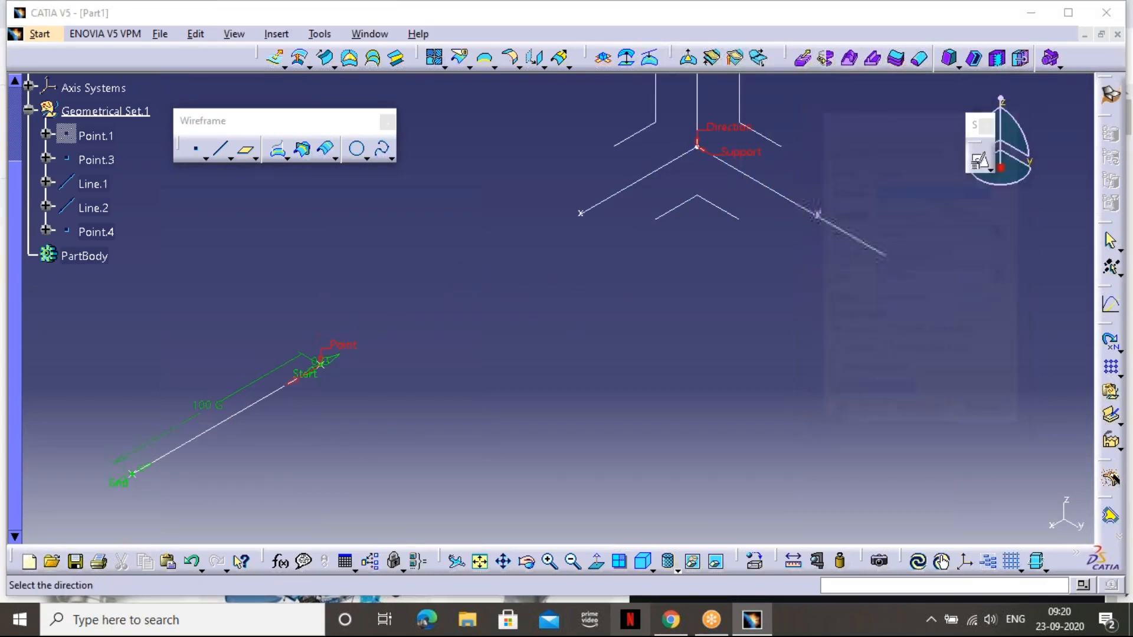
pyautogui.click(691, 350)
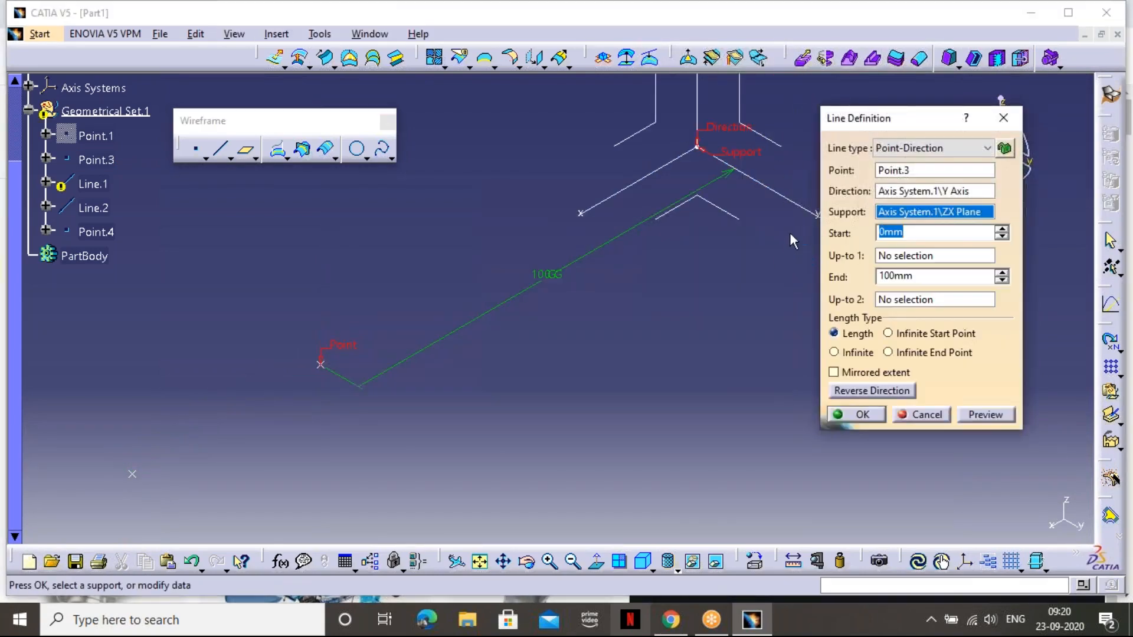
# Keep Point.3 and the Y axis as Line.1's inputs, set its support to the XY plane, and apply the definition
pyautogui.click(910, 195)
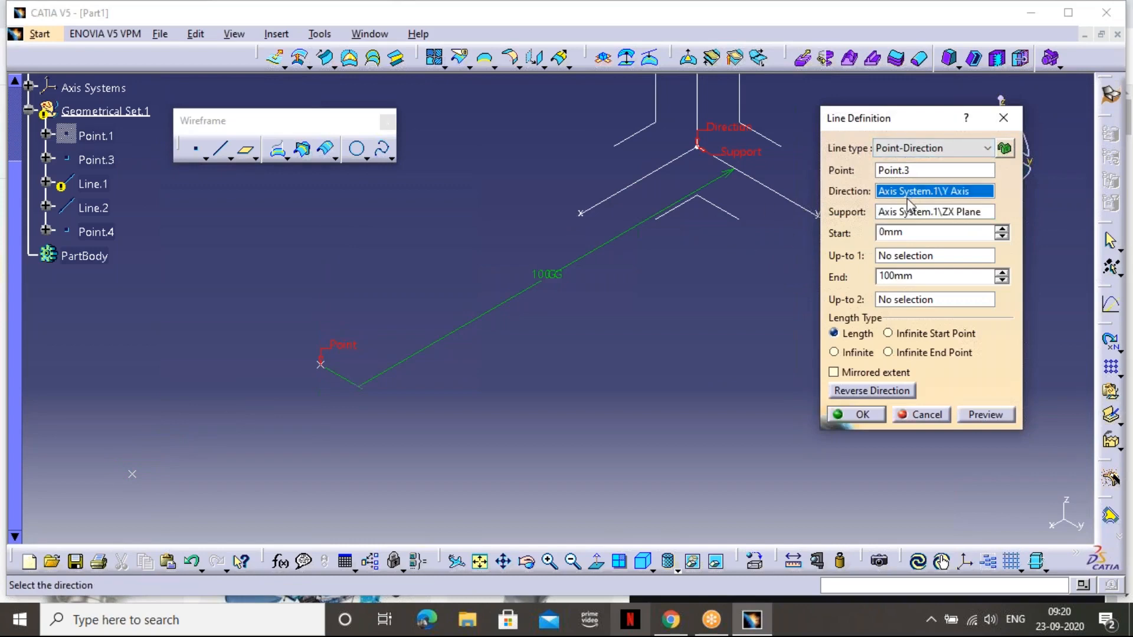
pyautogui.click(918, 171)
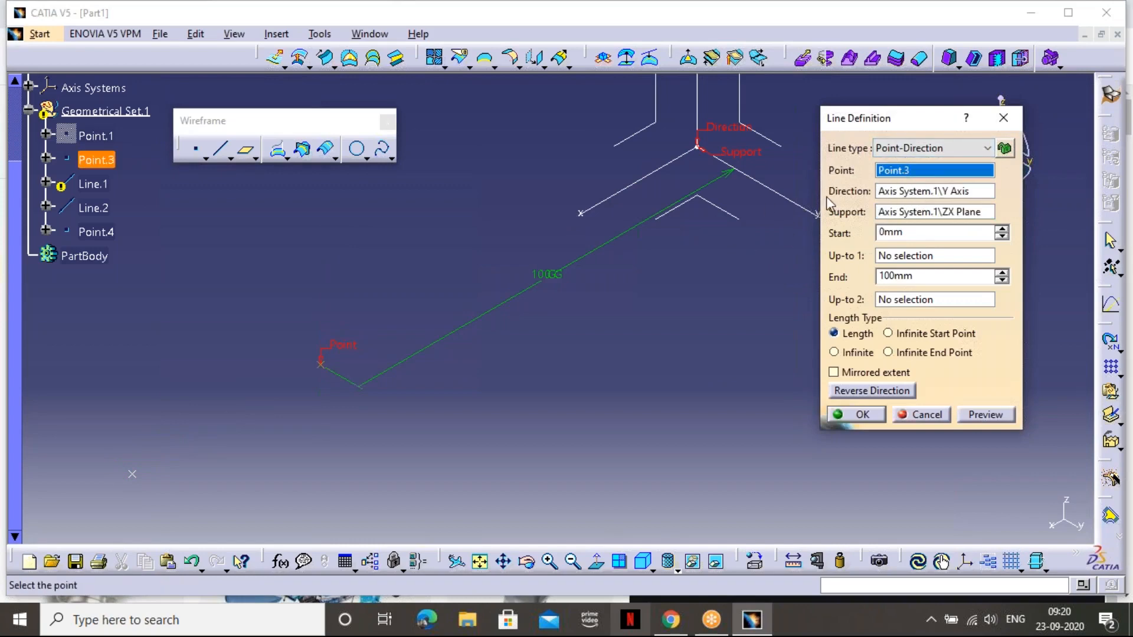
pyautogui.click(328, 370)
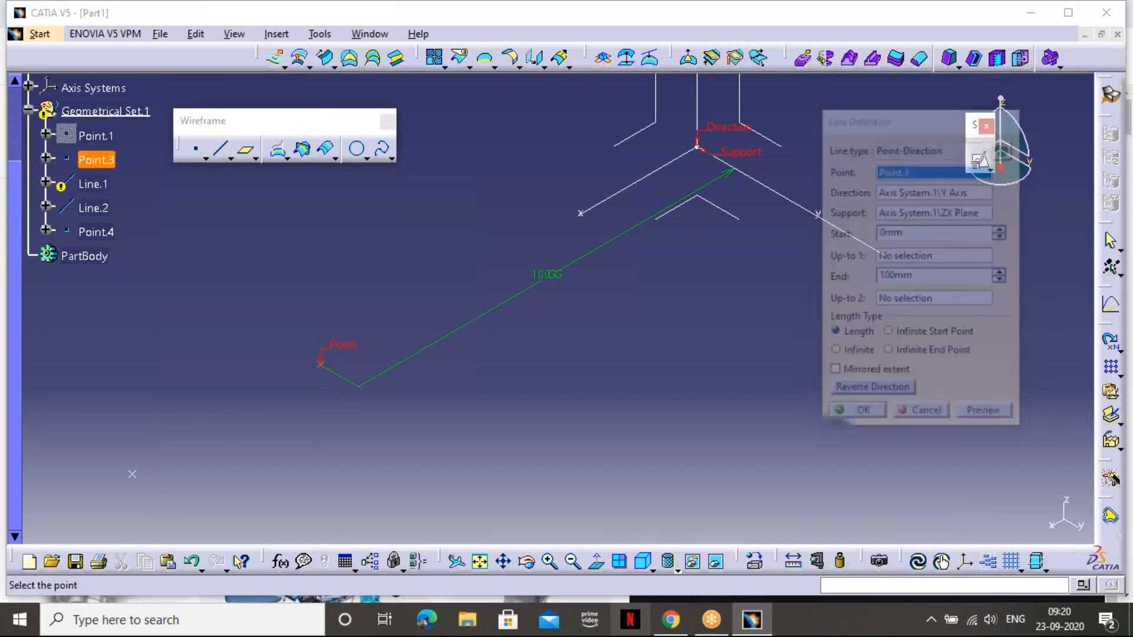
pyautogui.click(669, 352)
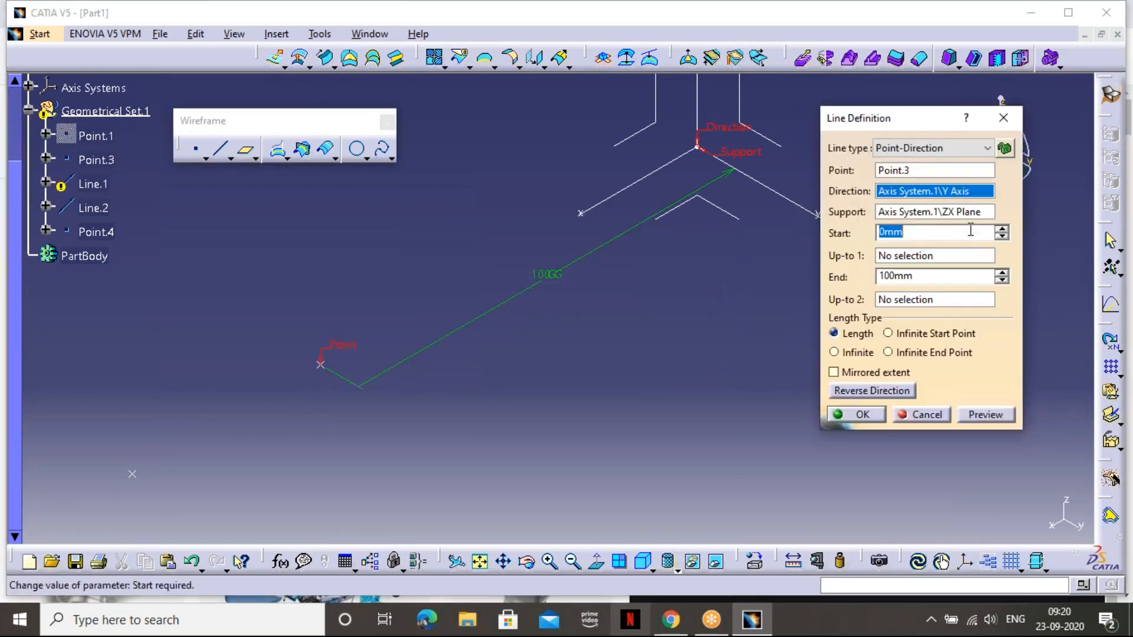
pyautogui.click(927, 213)
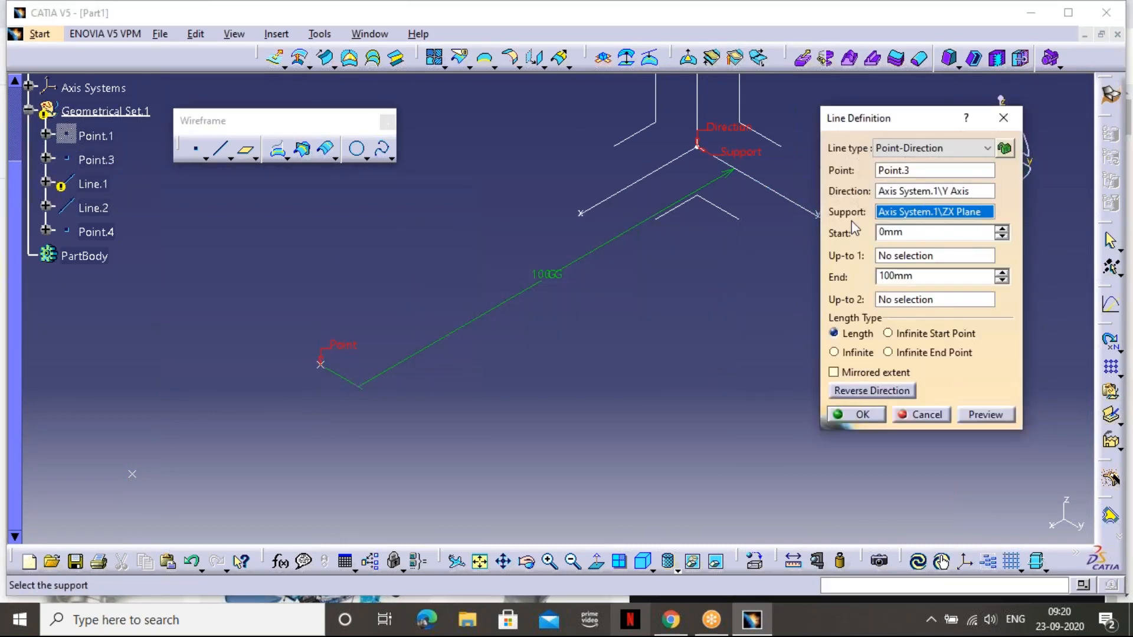
pyautogui.click(724, 204)
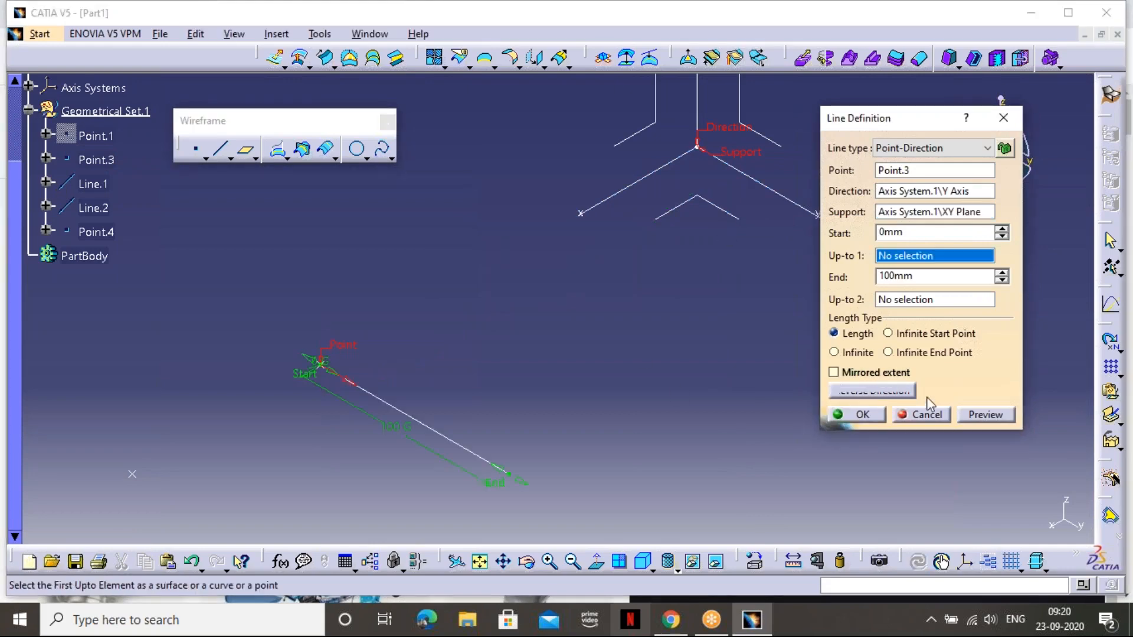
pyautogui.click(856, 415)
# Try to define a Through planar curve plane on Line.1 and discard the definition
pyautogui.moveTo(377, 387); pyautogui.dragTo(493, 316, button='middle')
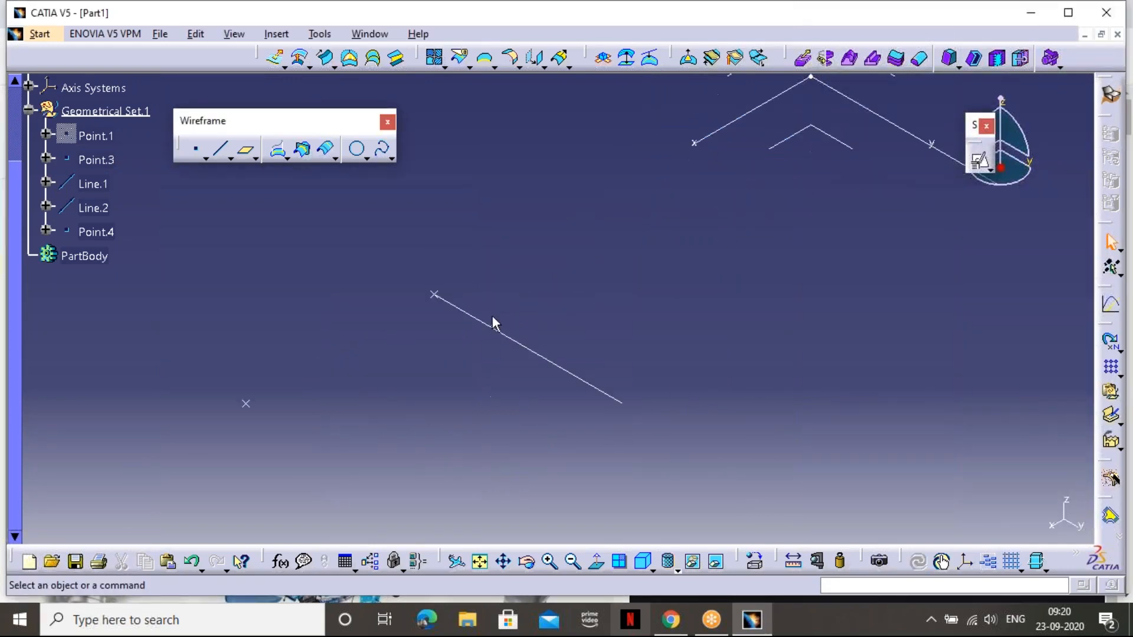
pyautogui.click(246, 149)
pyautogui.click(856, 176)
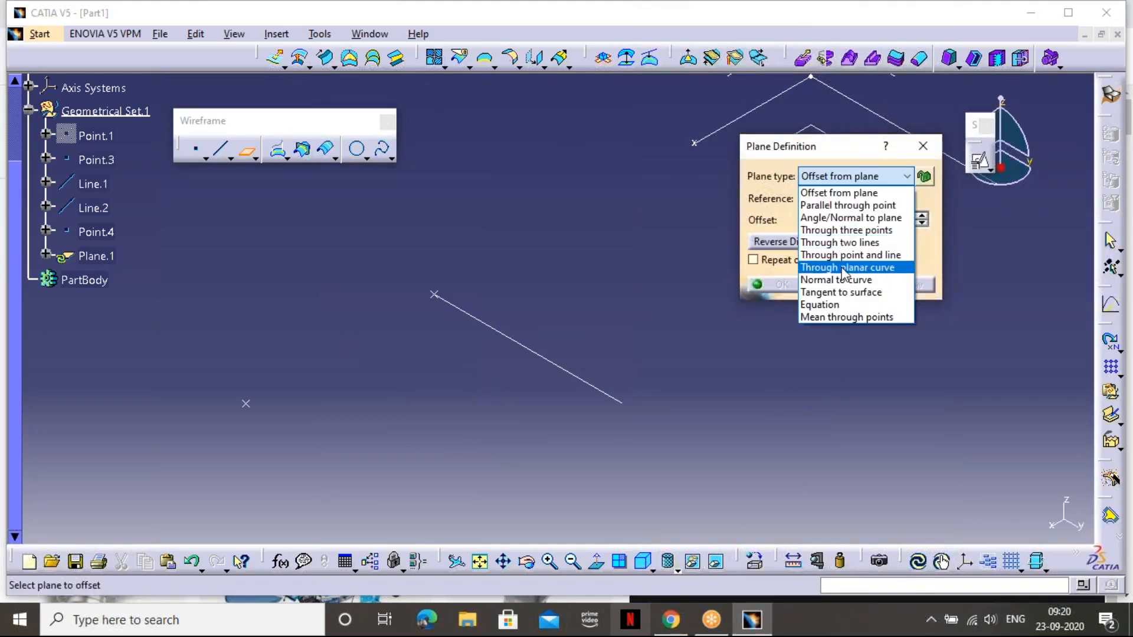
pyautogui.click(845, 268)
pyautogui.click(528, 349)
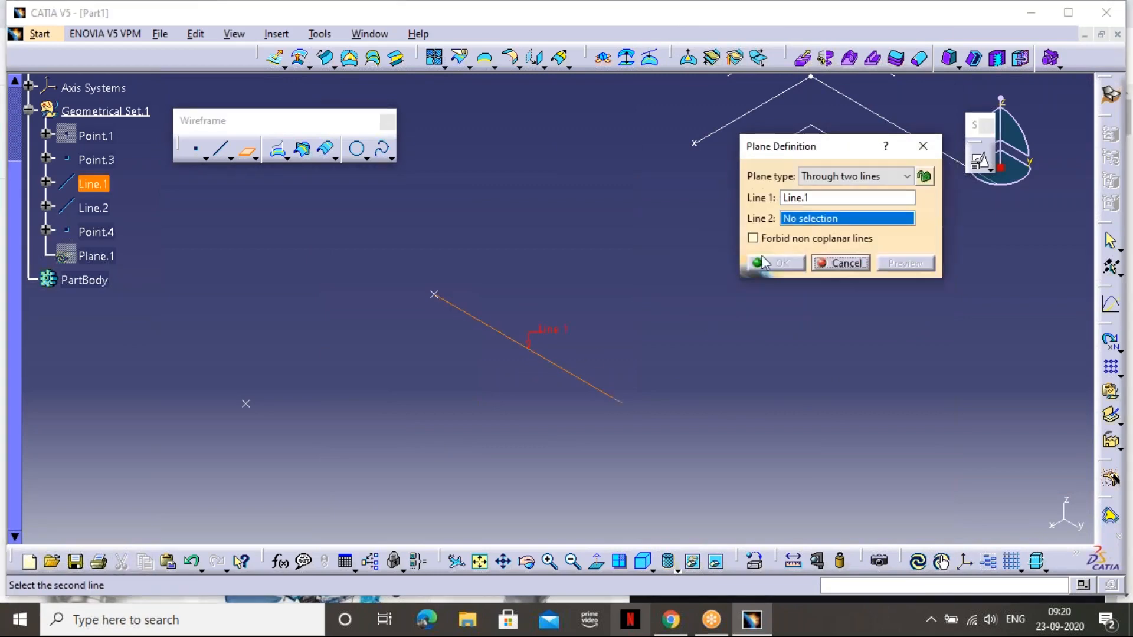
pyautogui.click(843, 176)
pyautogui.click(860, 268)
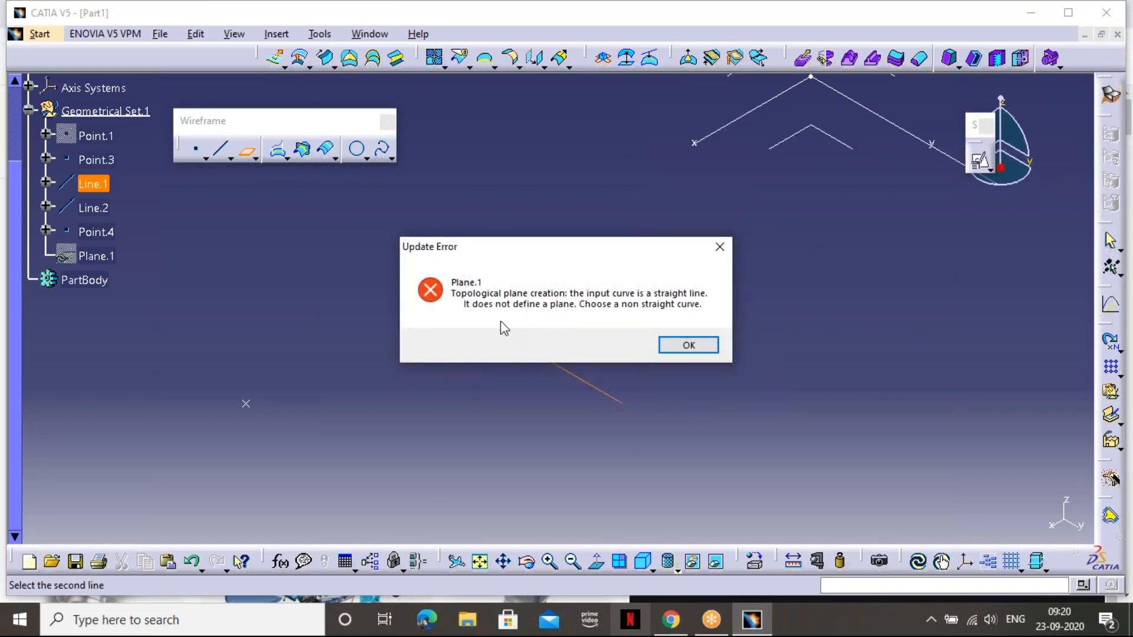
pyautogui.click(719, 247)
pyautogui.click(923, 146)
# Create a positioned sketch on the axis system's YZ plane
pyautogui.moveTo(862, 221); pyautogui.dragTo(734, 342, button='middle')
pyautogui.scroll(-1, 734, 343)
pyautogui.moveTo(917, 234); pyautogui.dragTo(808, 291, button='middle')
pyautogui.scroll(1, 809, 292)
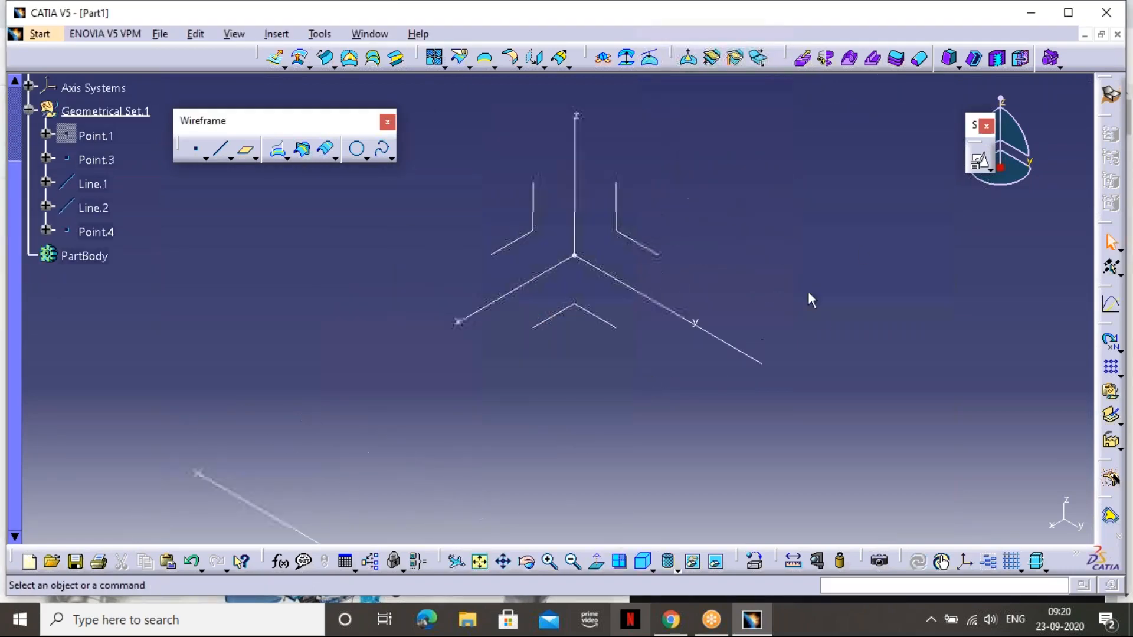
pyautogui.click(979, 164)
pyautogui.click(648, 250)
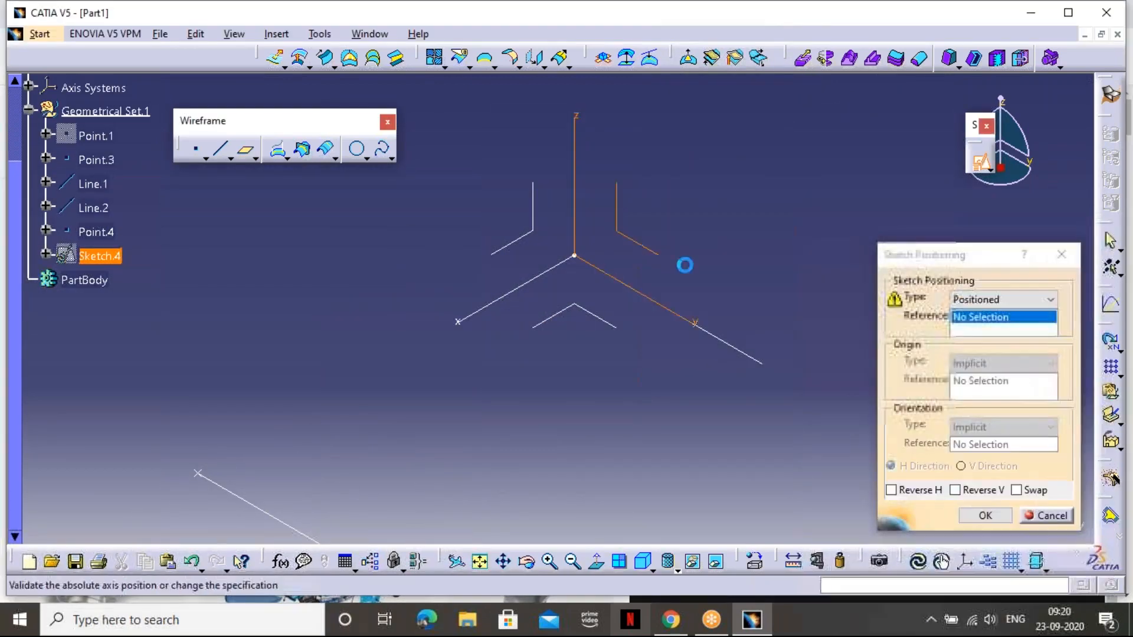
pyautogui.click(989, 518)
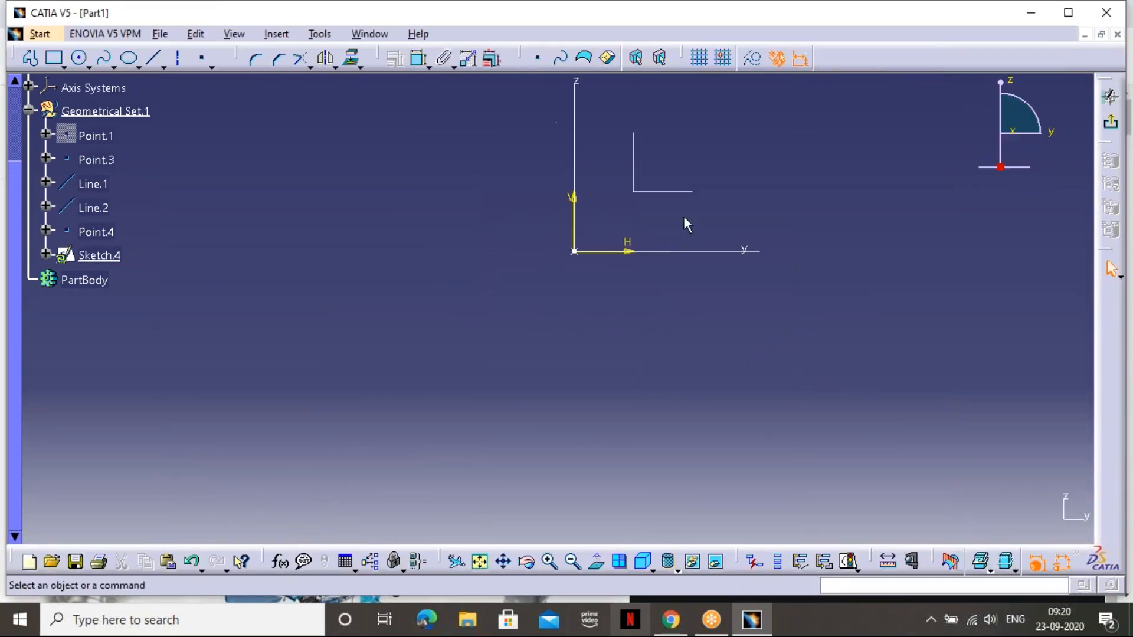
# Sketch a four-point S-shaped spline above the Y axis and exit the sketch
pyautogui.click(104, 57)
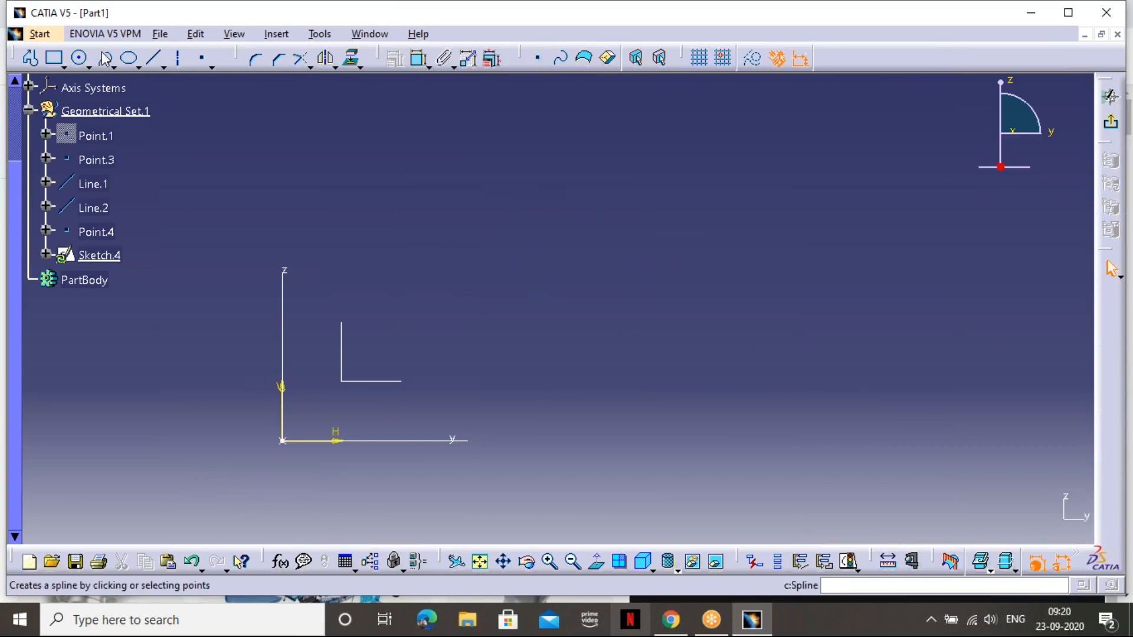
pyautogui.click(376, 330)
pyautogui.click(449, 223)
pyautogui.click(687, 322)
pyautogui.click(845, 234)
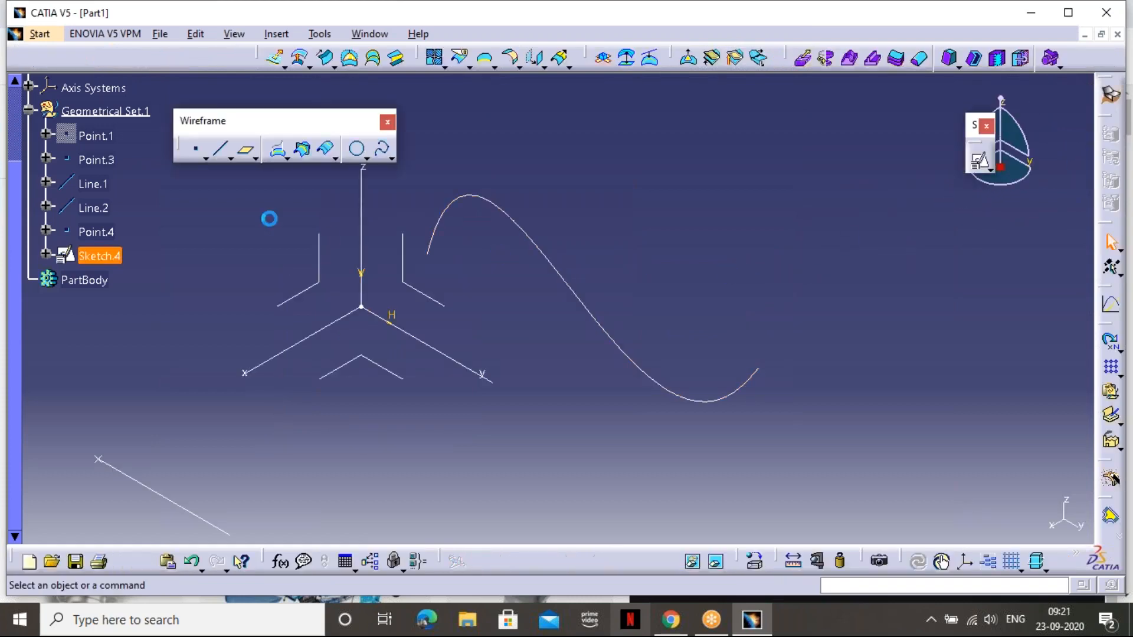
# Set up a Through planar curve plane on the spline sketch, view its preview, and discard it
pyautogui.click(245, 149)
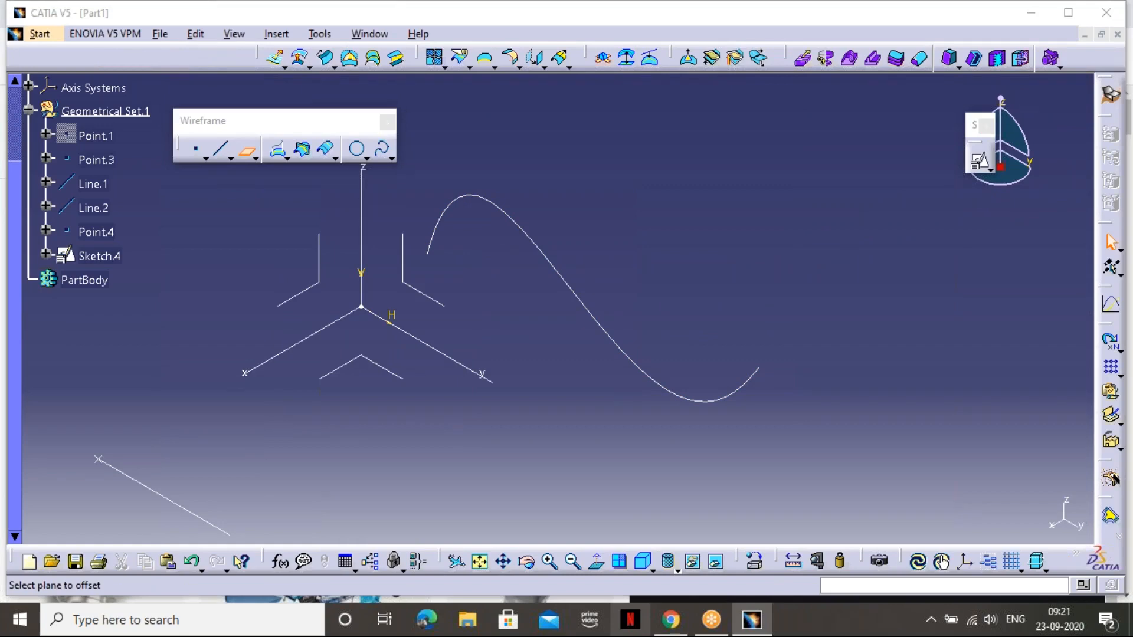
pyautogui.click(906, 176)
pyautogui.click(832, 279)
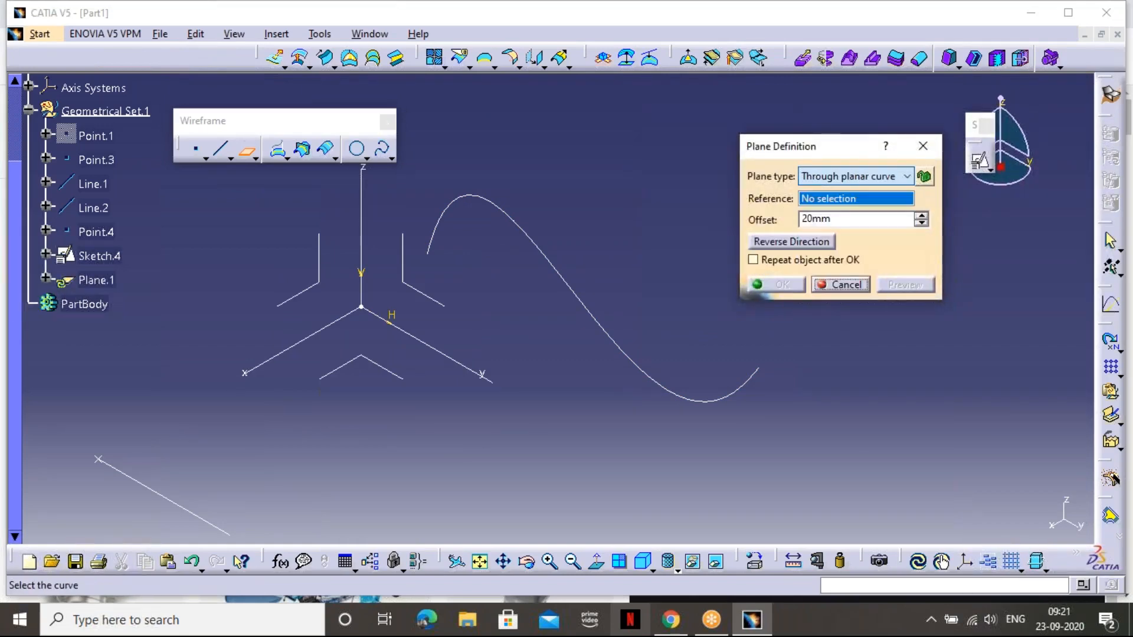
pyautogui.click(593, 306)
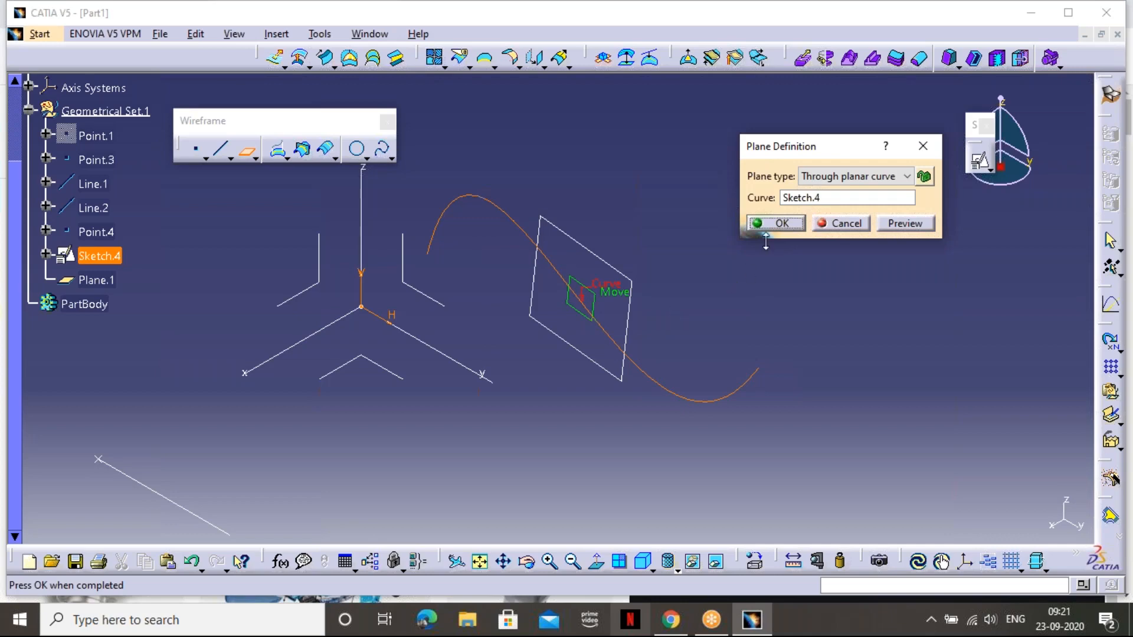
pyautogui.click(855, 179)
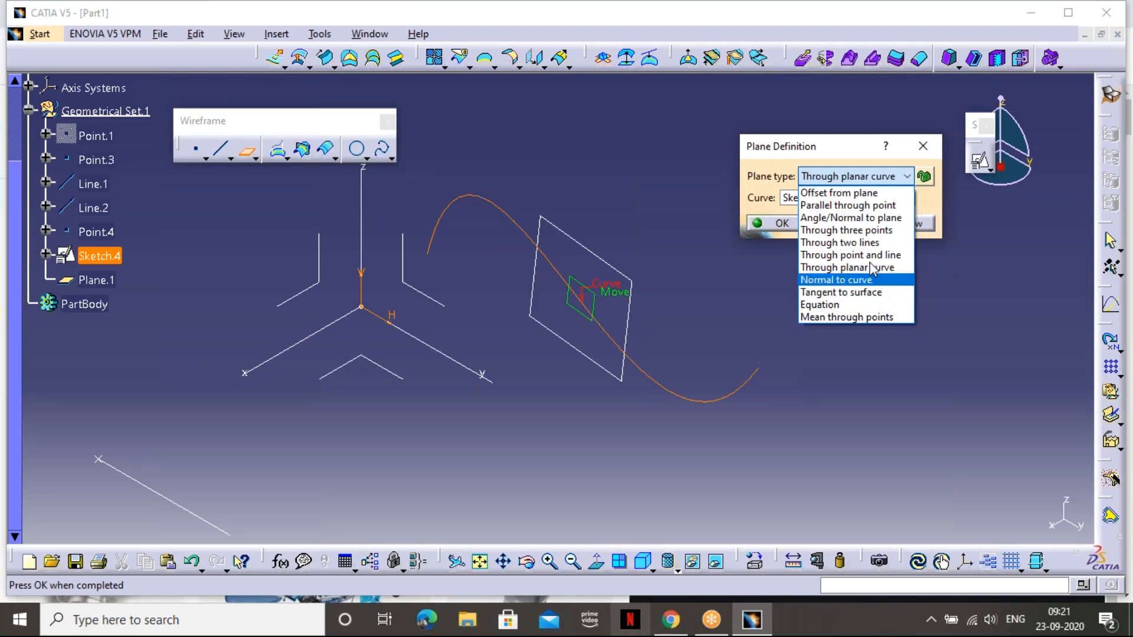
pyautogui.click(920, 147)
pyautogui.click(923, 146)
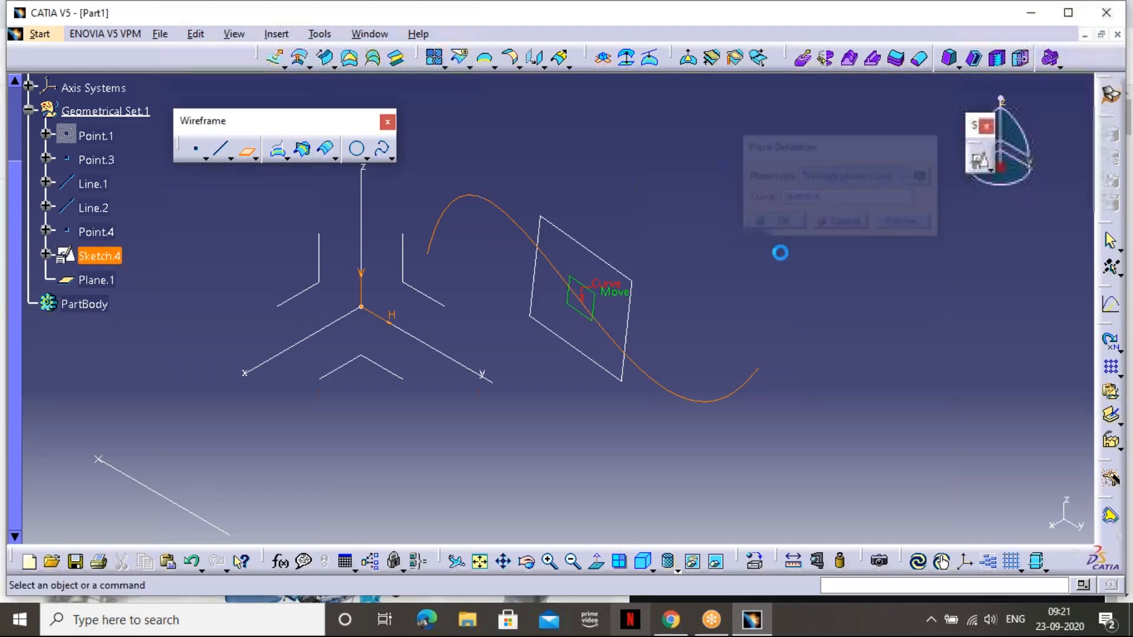
# Extrude the spline sketch into a surface 100 mm long along the sketch normal
pyautogui.click(275, 58)
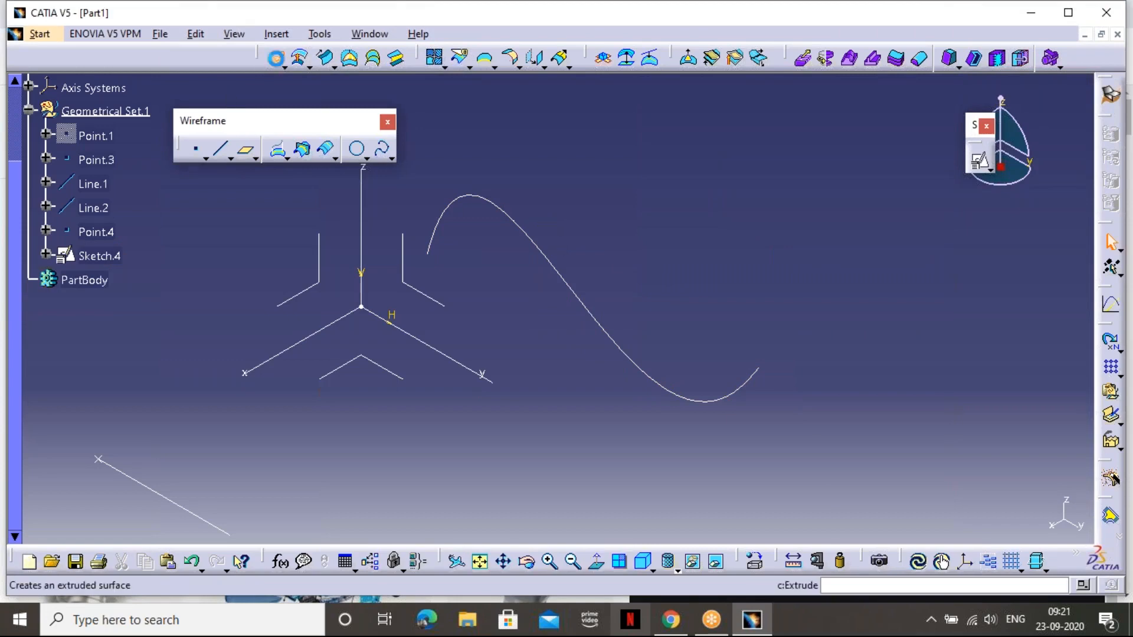
pyautogui.click(530, 234)
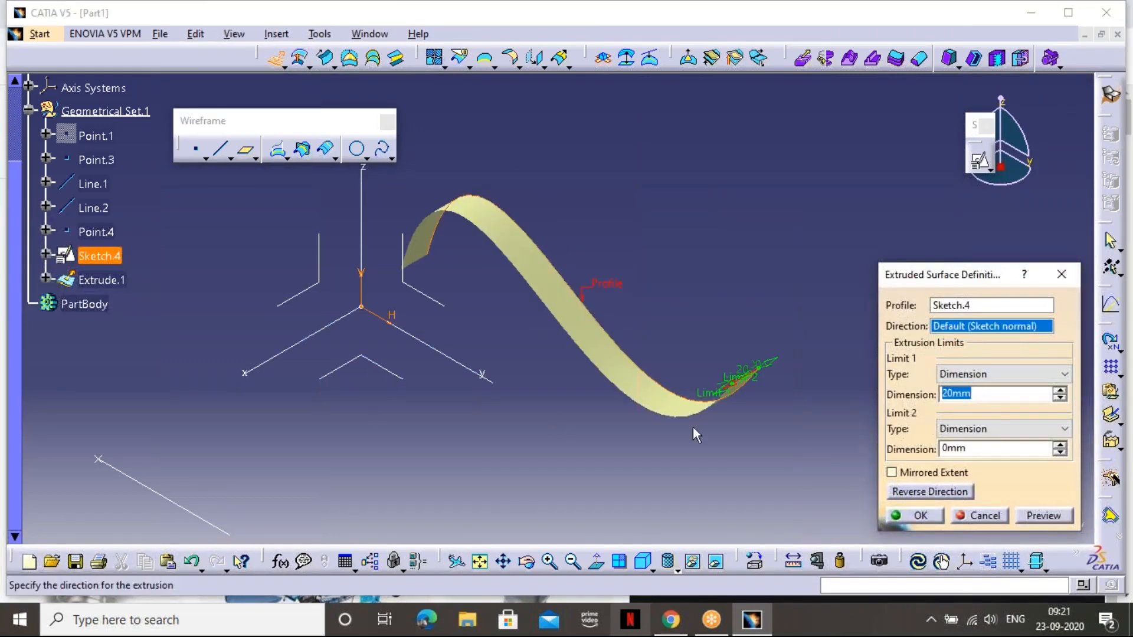
pyautogui.write('100')
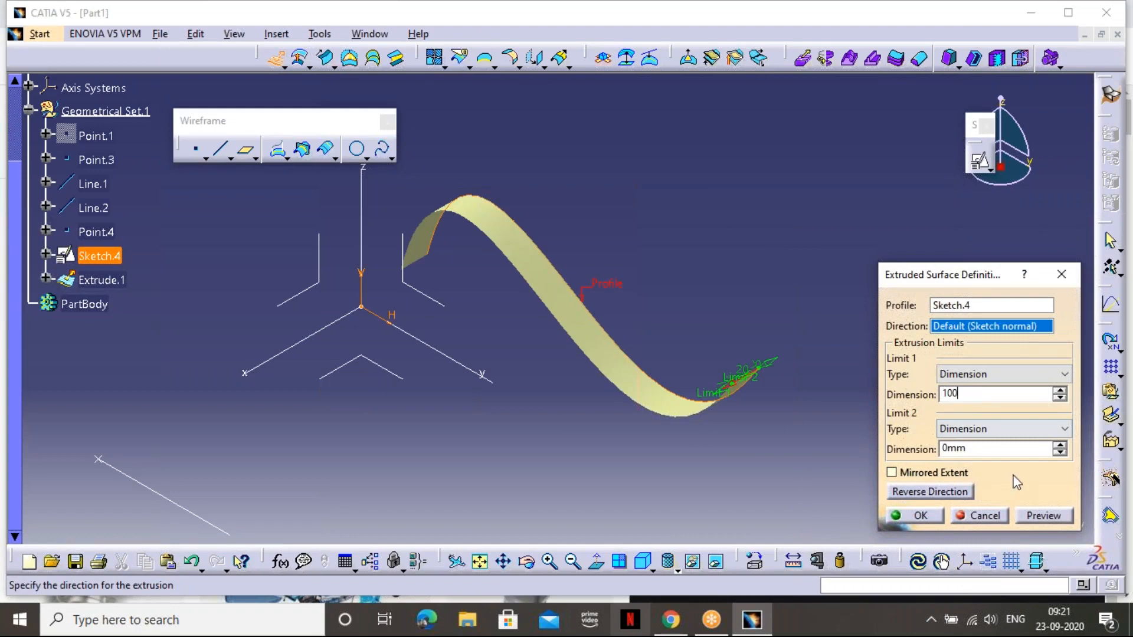
pyautogui.click(1040, 514)
pyautogui.click(916, 515)
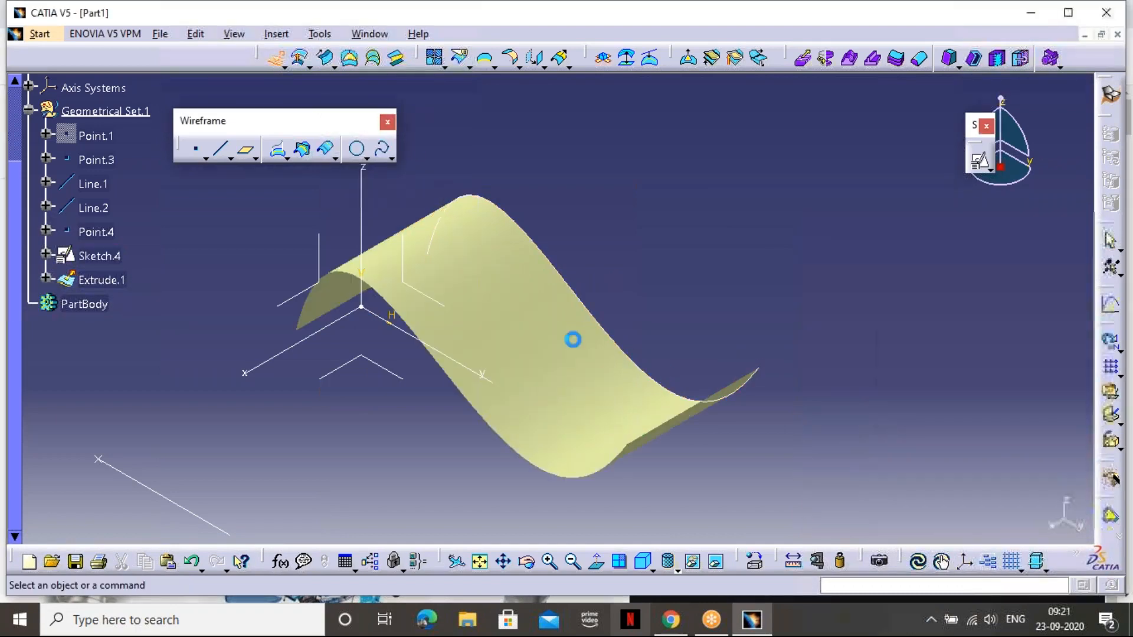
pyautogui.moveTo(407, 285); pyautogui.dragTo(511, 212, button='middle')
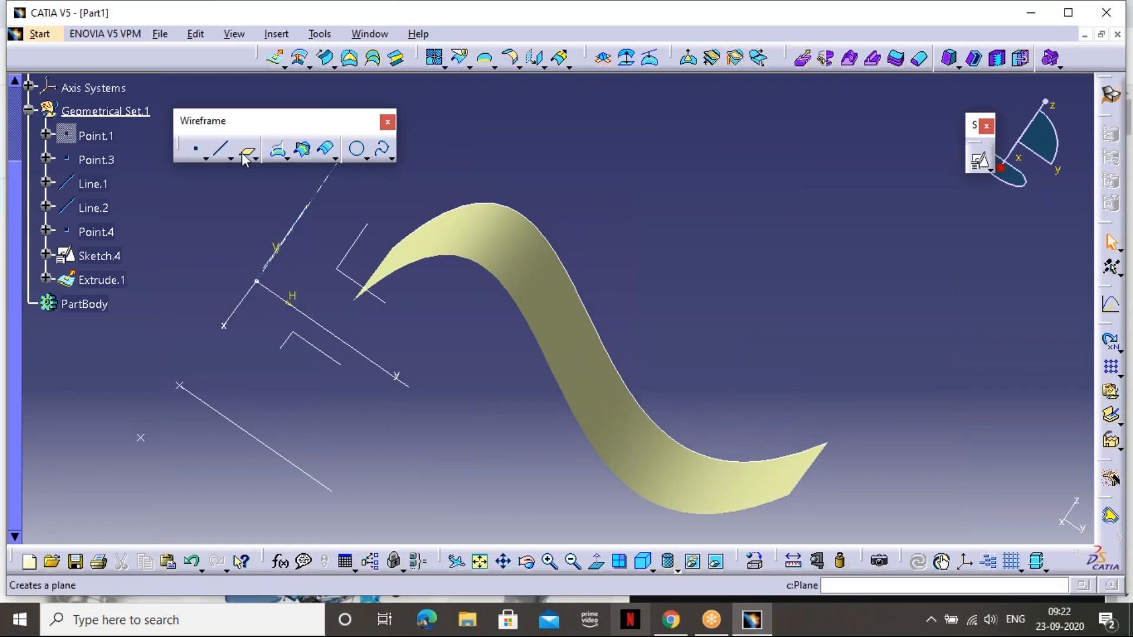
pyautogui.click(326, 148)
pyautogui.click(907, 176)
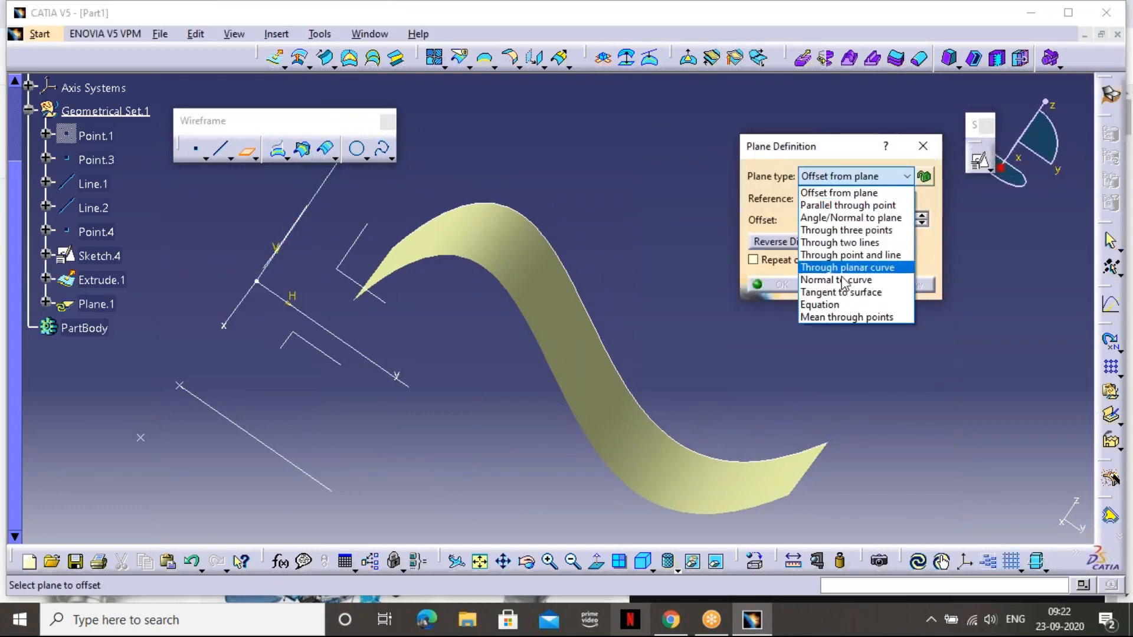
pyautogui.click(848, 293)
pyautogui.click(506, 237)
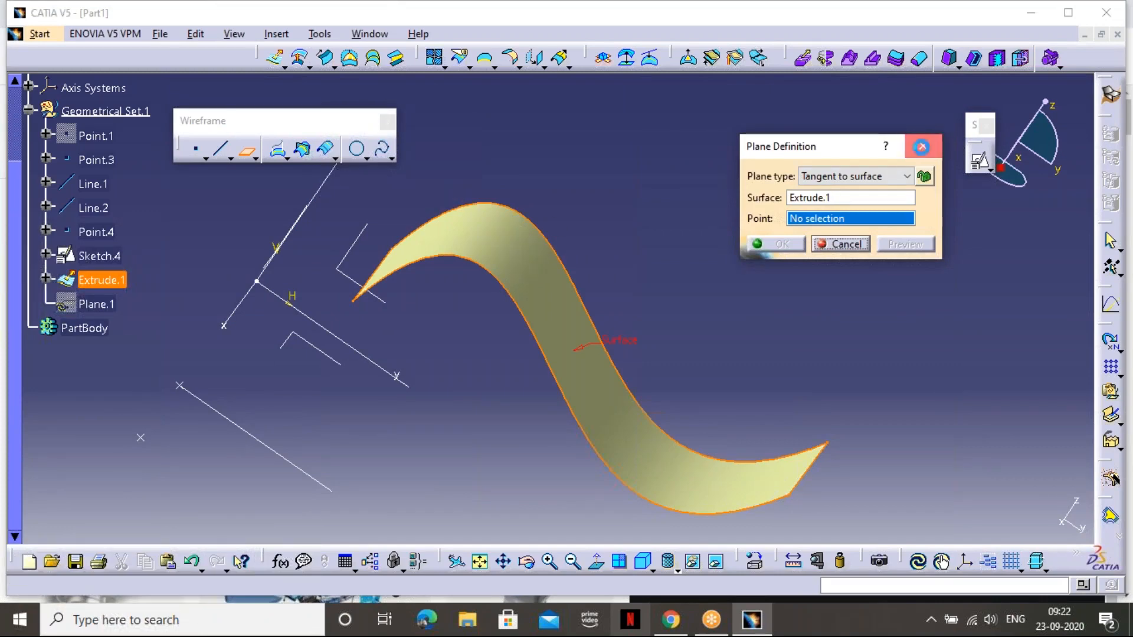
pyautogui.click(923, 146)
# Create an On surface point near the crest of the extruded surface, about 80 mm from its middle
pyautogui.moveTo(516, 245); pyautogui.dragTo(507, 195, button='middle')
pyautogui.click(203, 154)
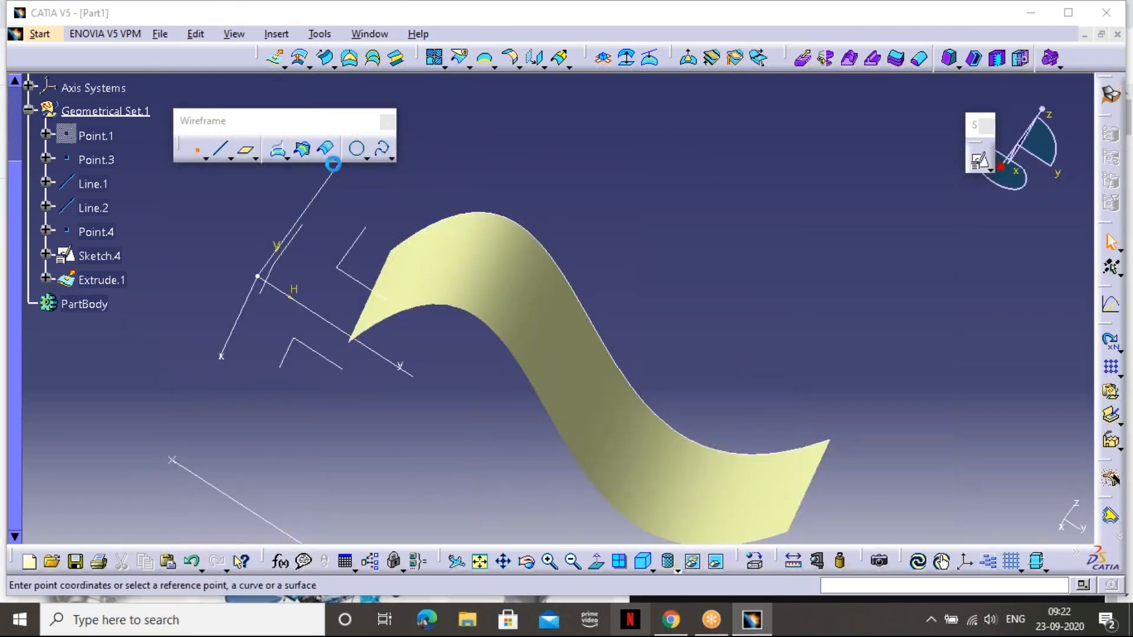
pyautogui.moveTo(602, 249); pyautogui.dragTo(789, 205, button='middle')
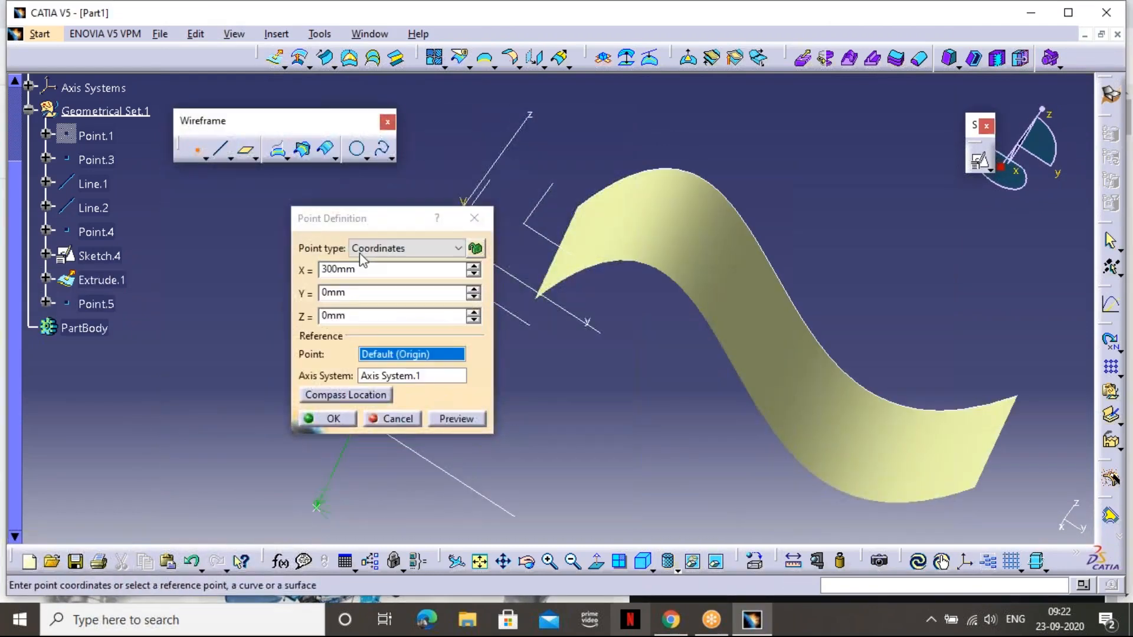
pyautogui.click(402, 249)
pyautogui.click(374, 302)
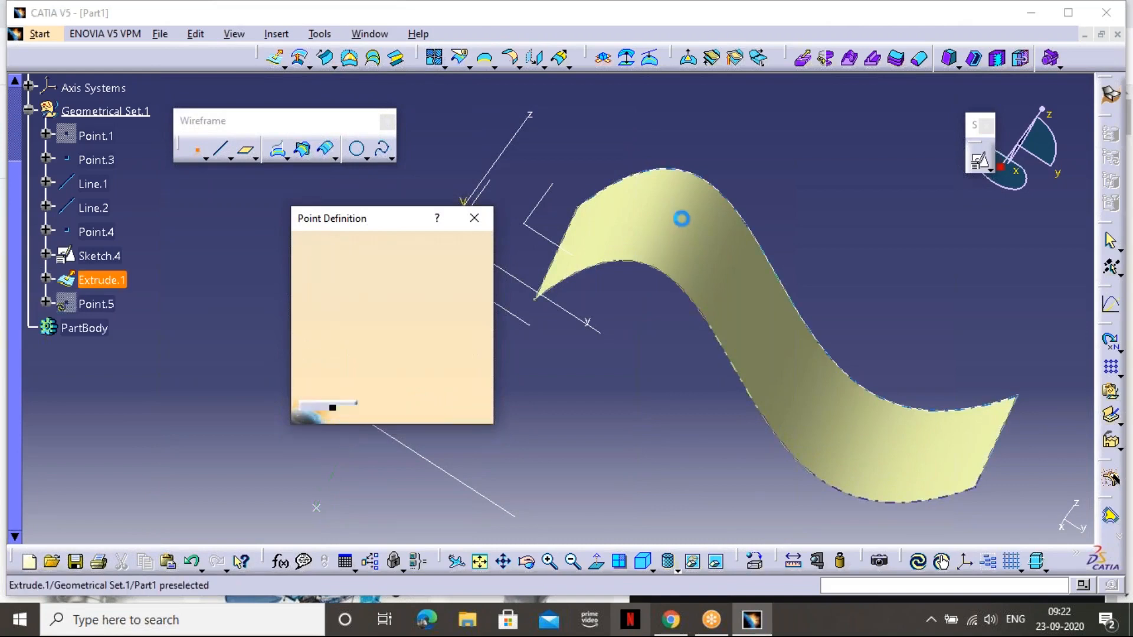
pyautogui.click(669, 219)
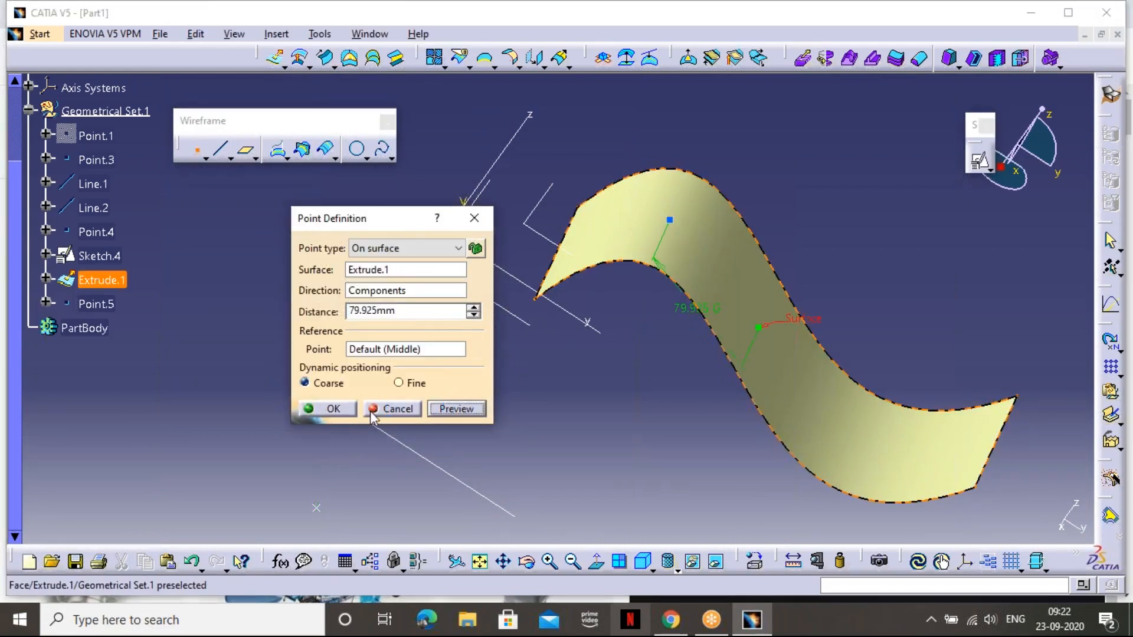
pyautogui.click(318, 408)
# Create a Tangent to surface plane on the extruded surface at Point.5
pyautogui.moveTo(701, 191)
pyautogui.mouseDown(button='middle')
pyautogui.moveTo(684, 200)
pyautogui.moveTo(700, 193)
pyautogui.mouseUp(button='middle')
pyautogui.middleClick(801, 125)
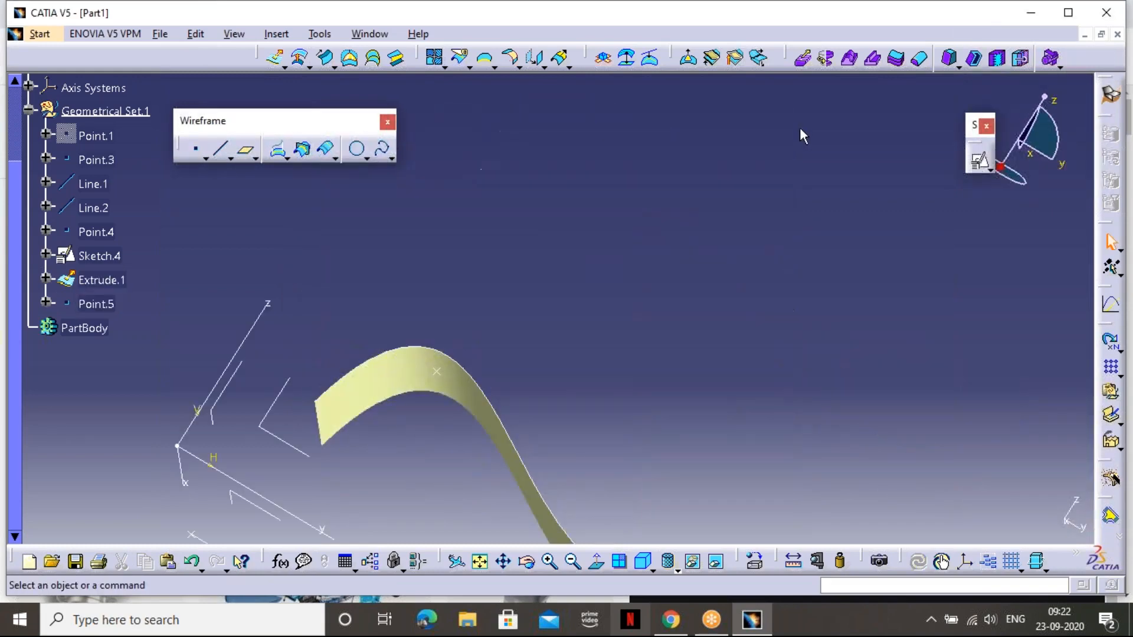
pyautogui.click(248, 153)
pyautogui.click(868, 176)
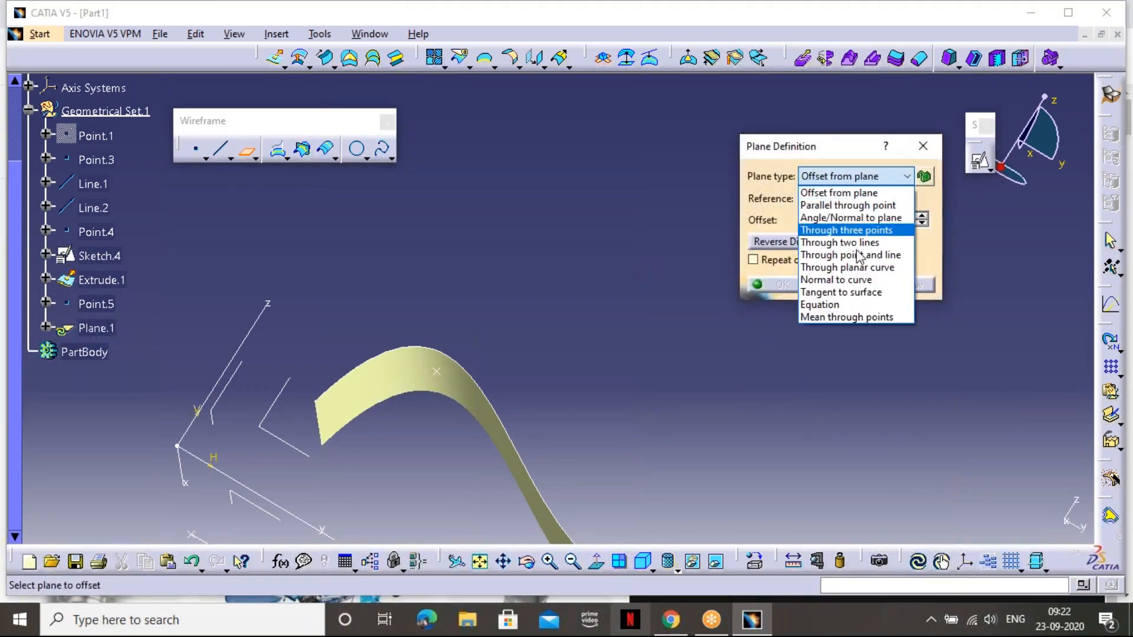
pyautogui.click(866, 292)
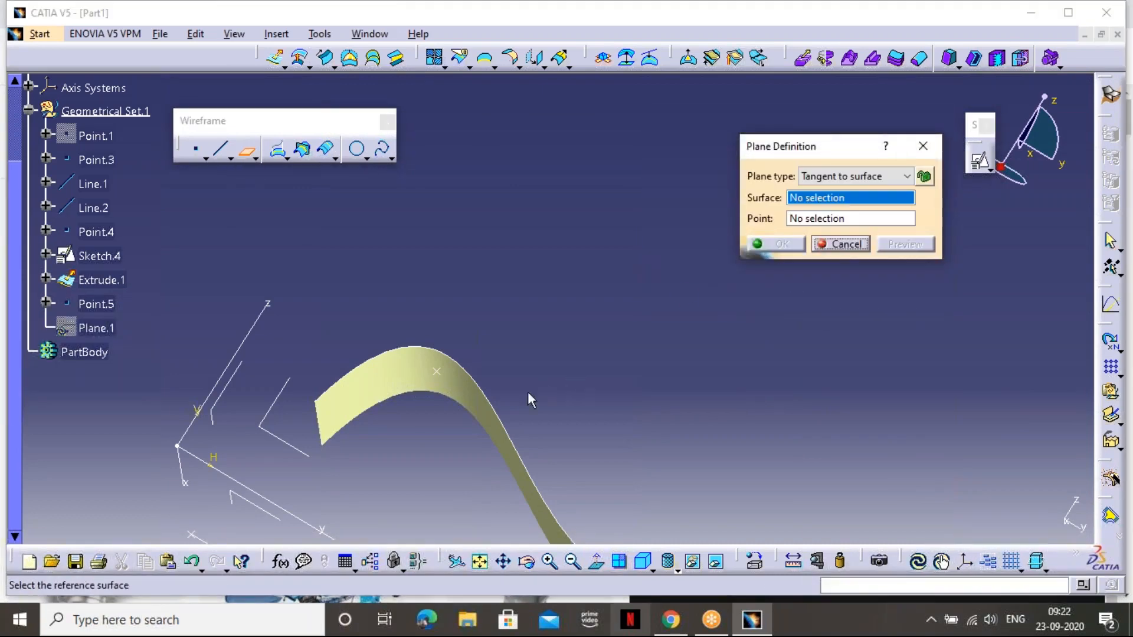
pyautogui.click(480, 405)
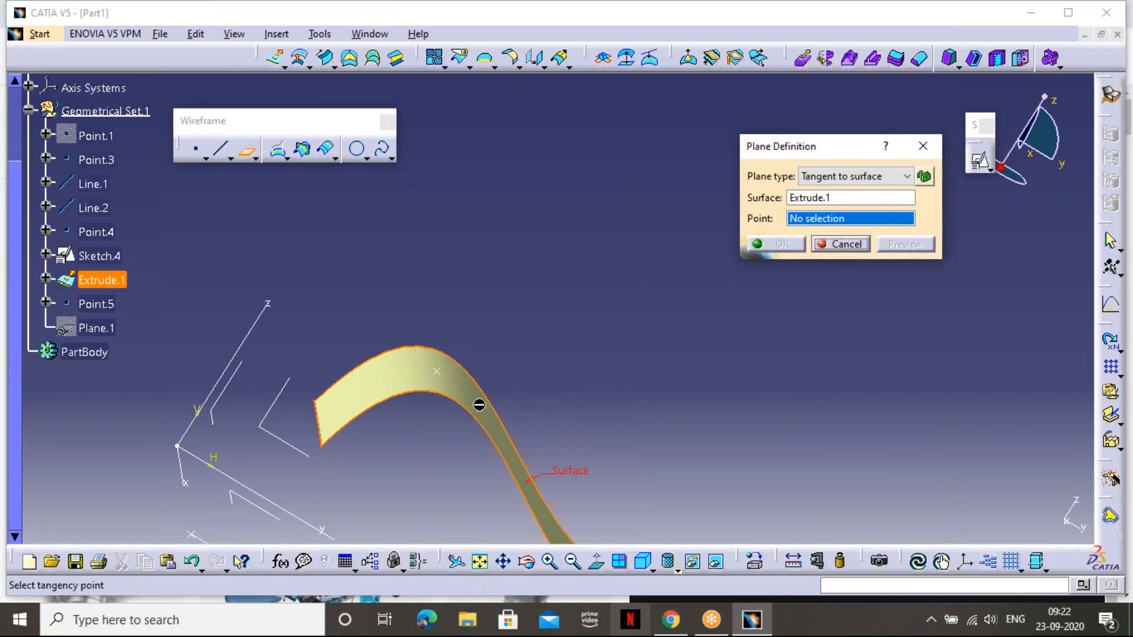
pyautogui.click(439, 371)
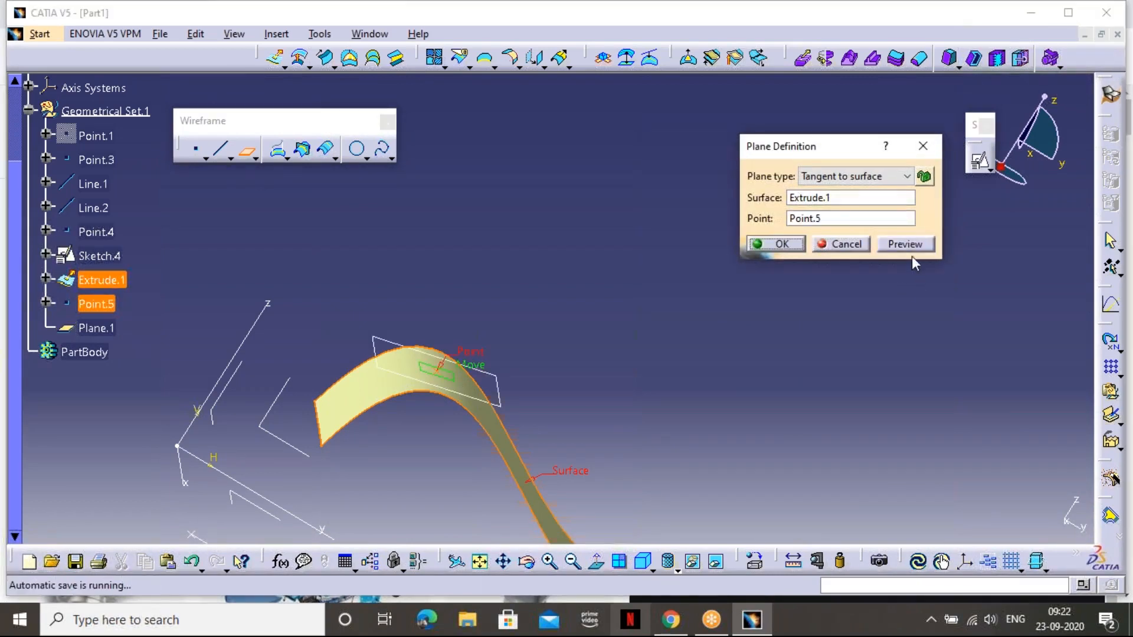
pyautogui.click(775, 244)
# Undo the tangent plane, the surface point, the extruded surface and the spline sketch
pyautogui.moveTo(555, 362); pyautogui.dragTo(652, 90, button='middle')
pyautogui.moveTo(620, 220); pyautogui.dragTo(575, 401, button='middle')
pyautogui.click(643, 561)
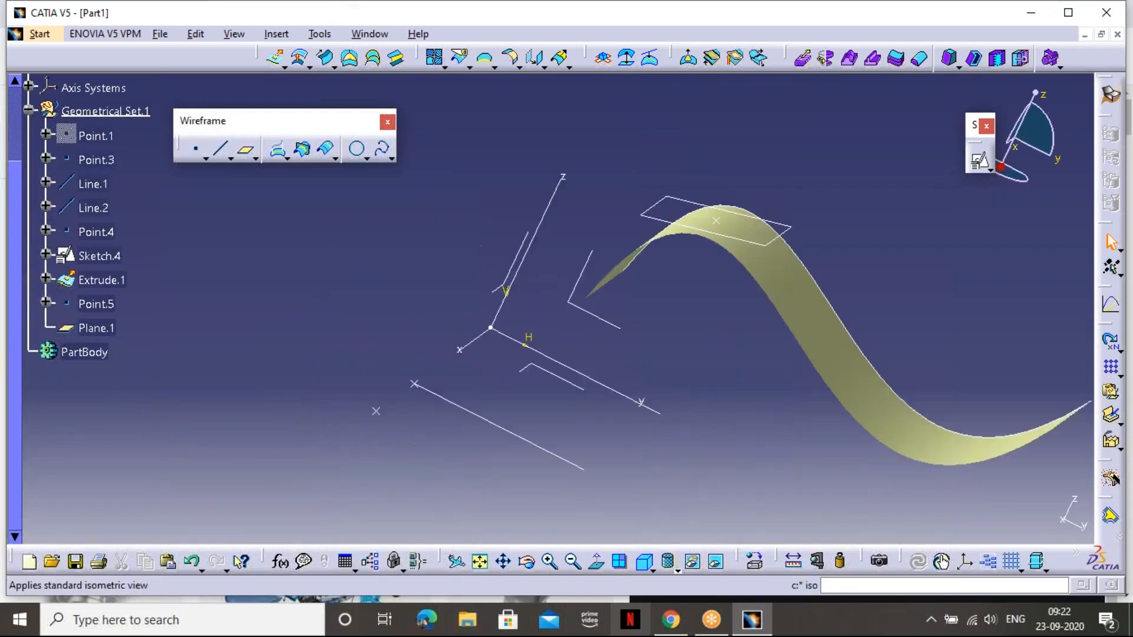
pyautogui.moveTo(1048, 166); pyautogui.dragTo(710, 324, button='middle')
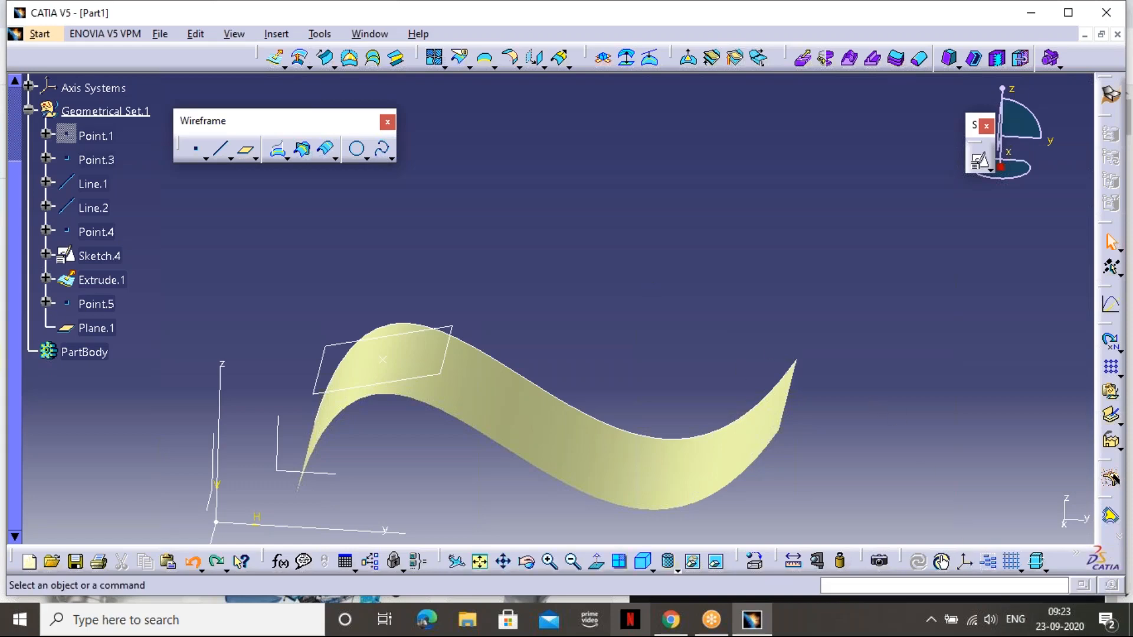
pyautogui.hotkey('ctrl', 'z')
pyautogui.hotkey('ctrl', 'z')
pyautogui.hotkey('ctrl', 'z')
pyautogui.hotkey('ctrl', 'z')
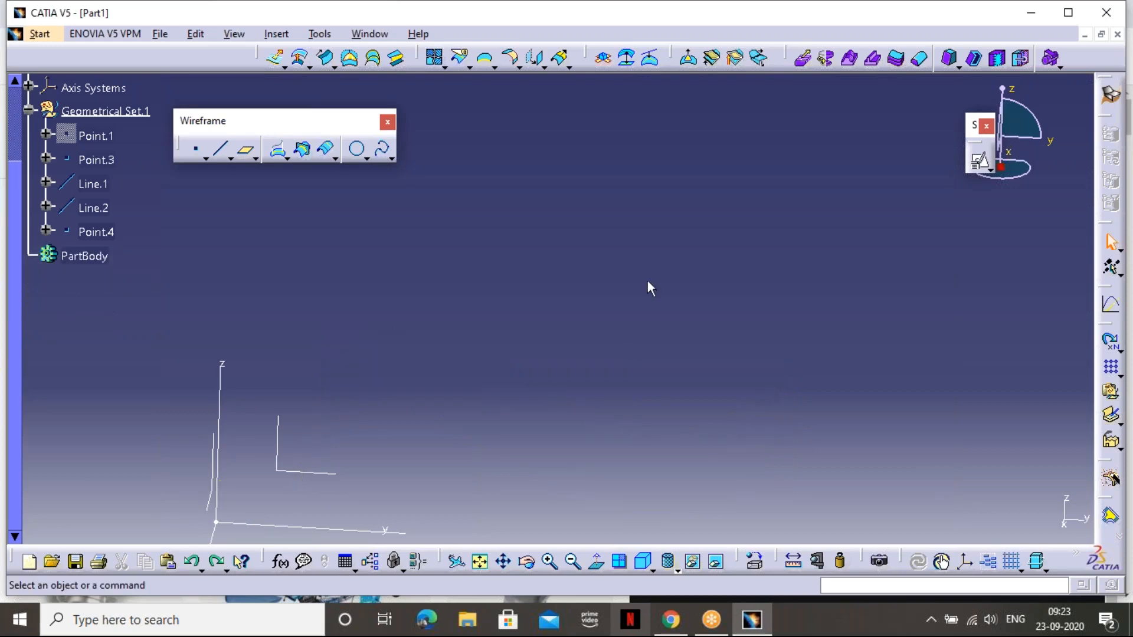
# Create a full Center and radius circle of 100 mm radius at the origin, supported on the XY plane
pyautogui.click(642, 561)
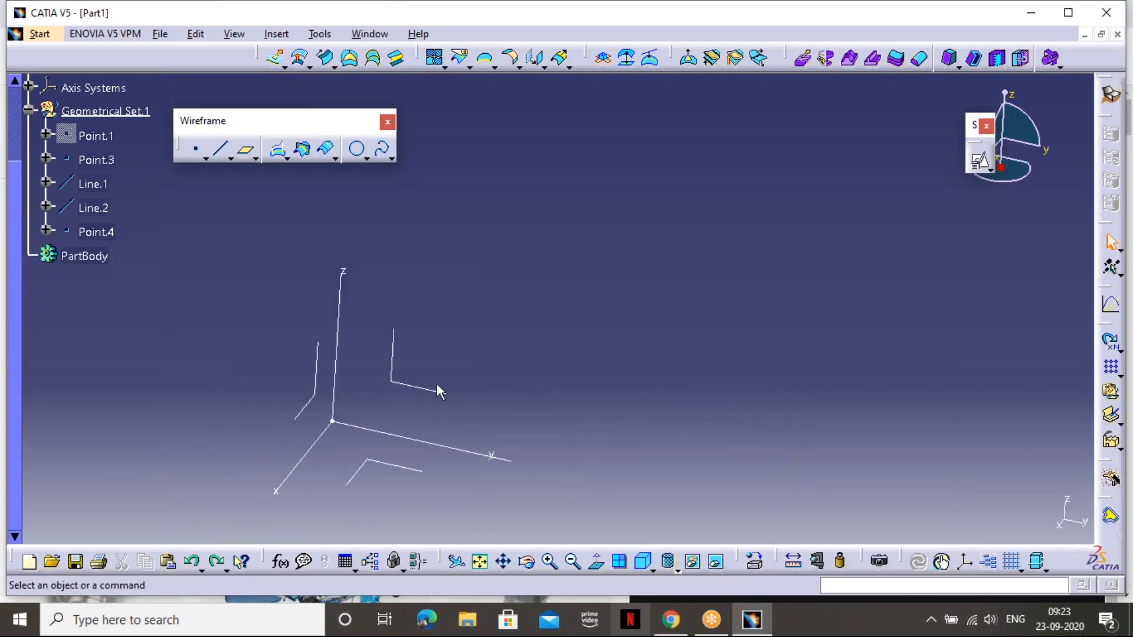
pyautogui.click(354, 155)
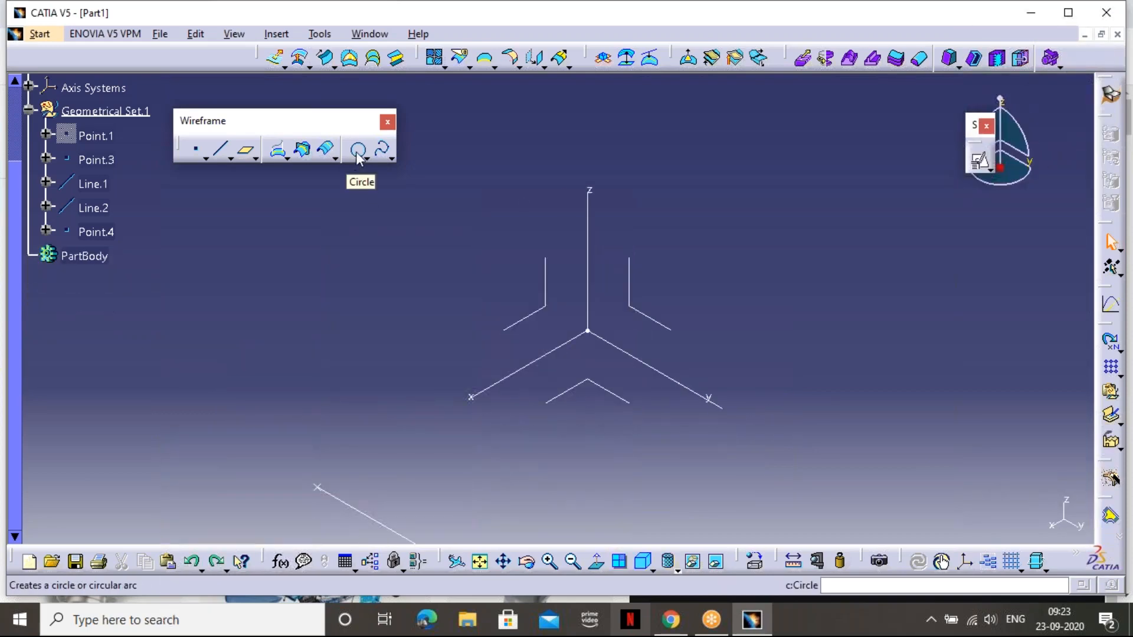
pyautogui.moveTo(496, 277); pyautogui.dragTo(402, 270, button='middle')
pyautogui.click(496, 327)
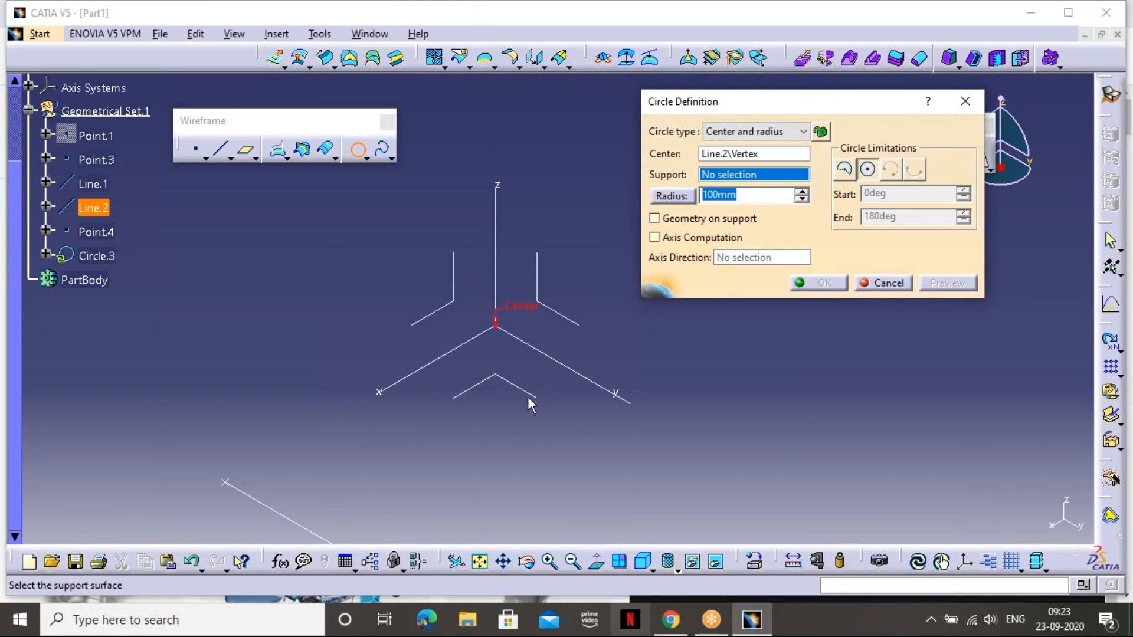
pyautogui.click(739, 195)
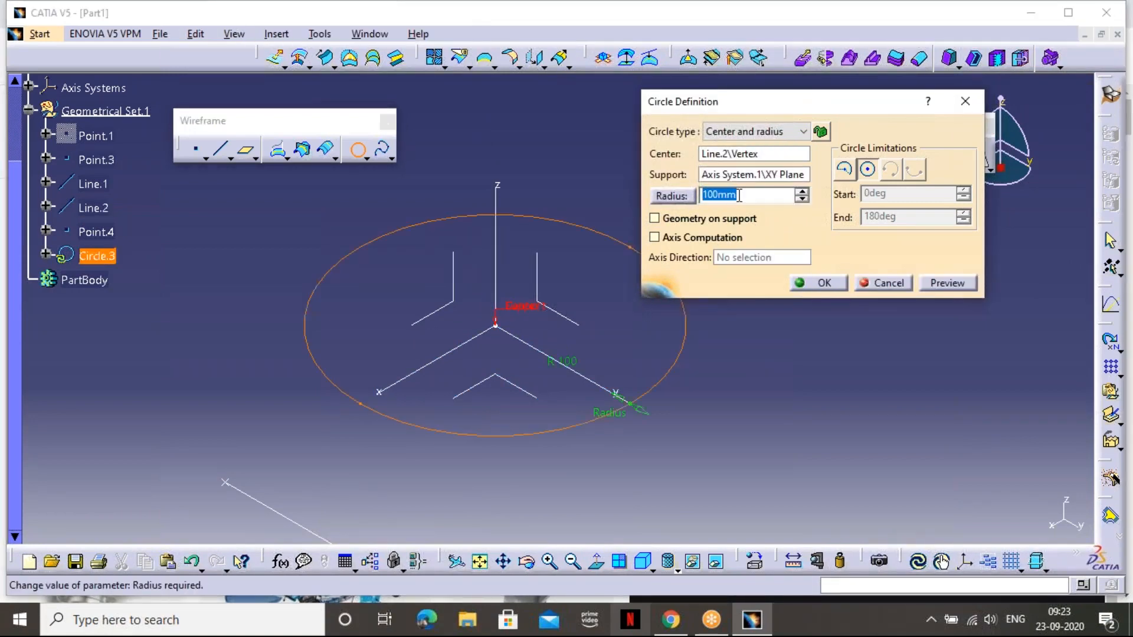
pyautogui.click(820, 283)
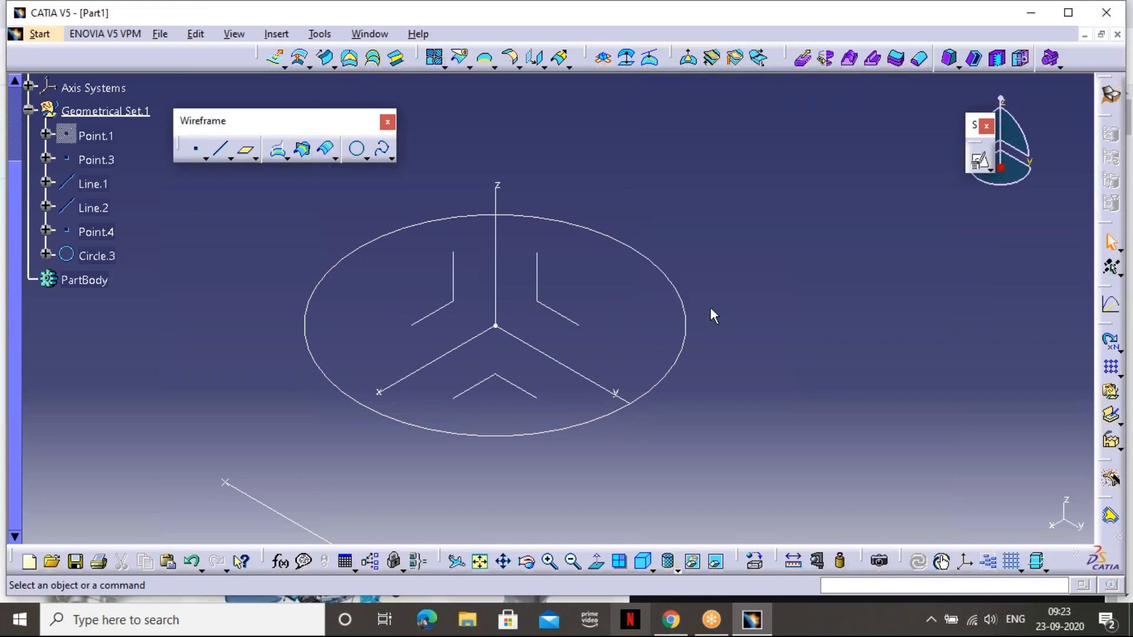
# Undo the 100 mm radius circle
pyautogui.hotkey('ctrl', 'z')
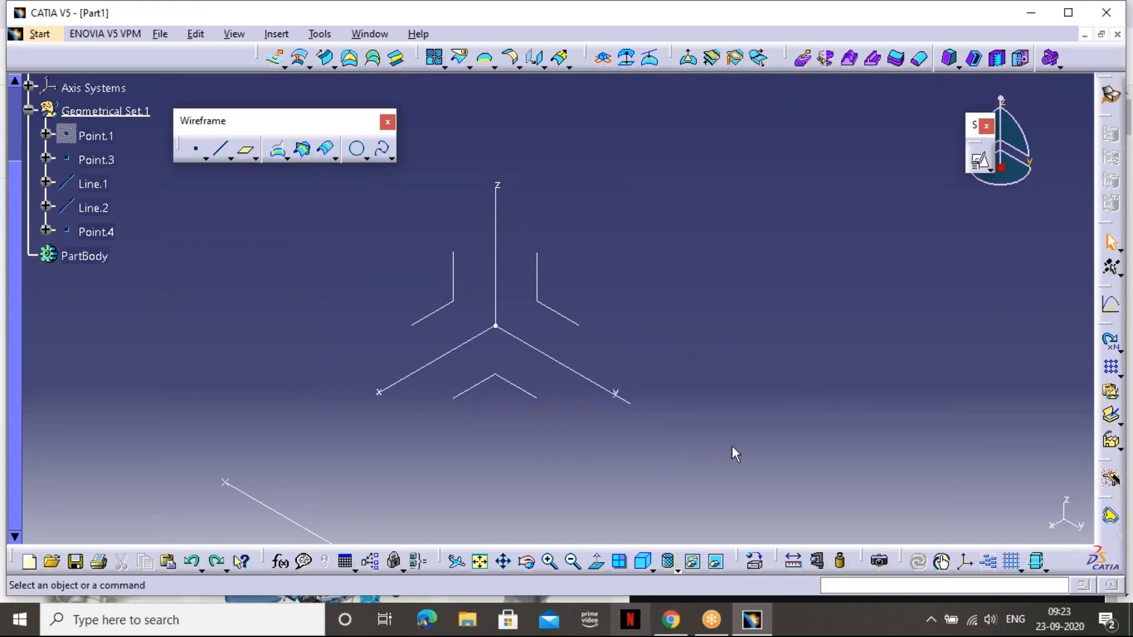
pyautogui.moveTo(646, 408); pyautogui.dragTo(618, 360, button='middle')
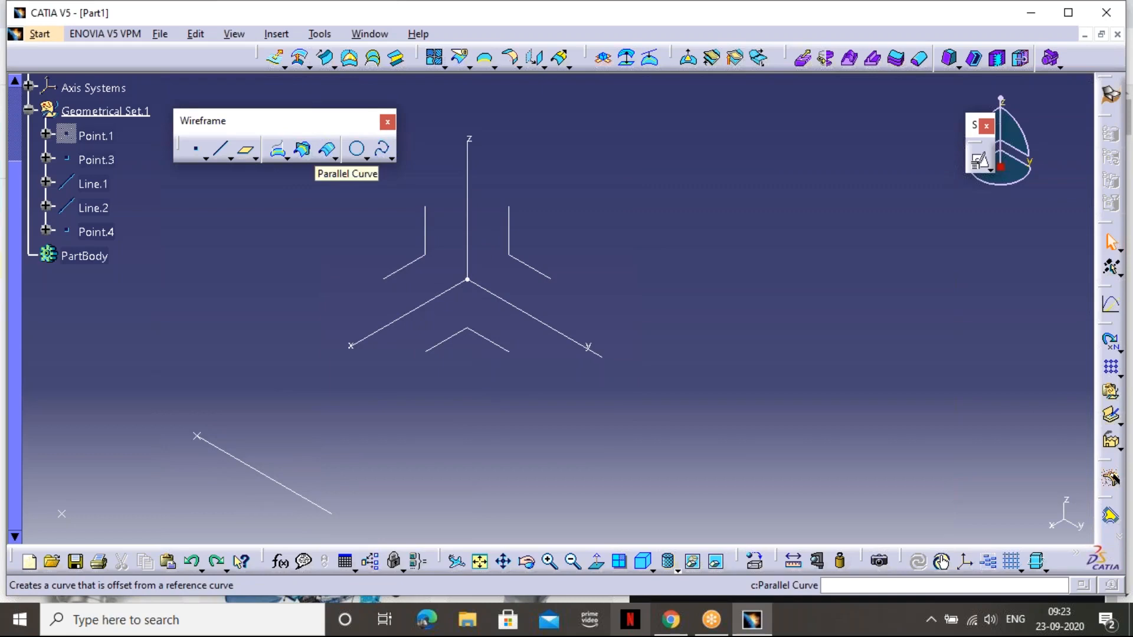
pyautogui.click(334, 158)
pyautogui.click(286, 158)
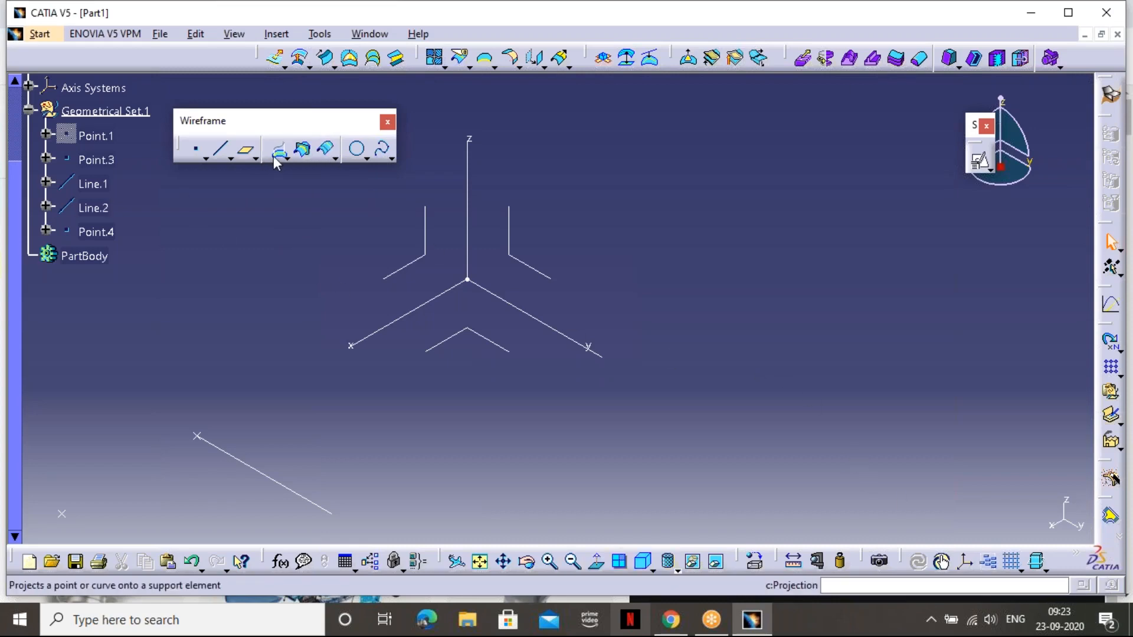
# Start a positioned sketch on the XY plane of the axis system
pyautogui.moveTo(570, 171); pyautogui.dragTo(501, 154, button='middle')
pyautogui.click(980, 160)
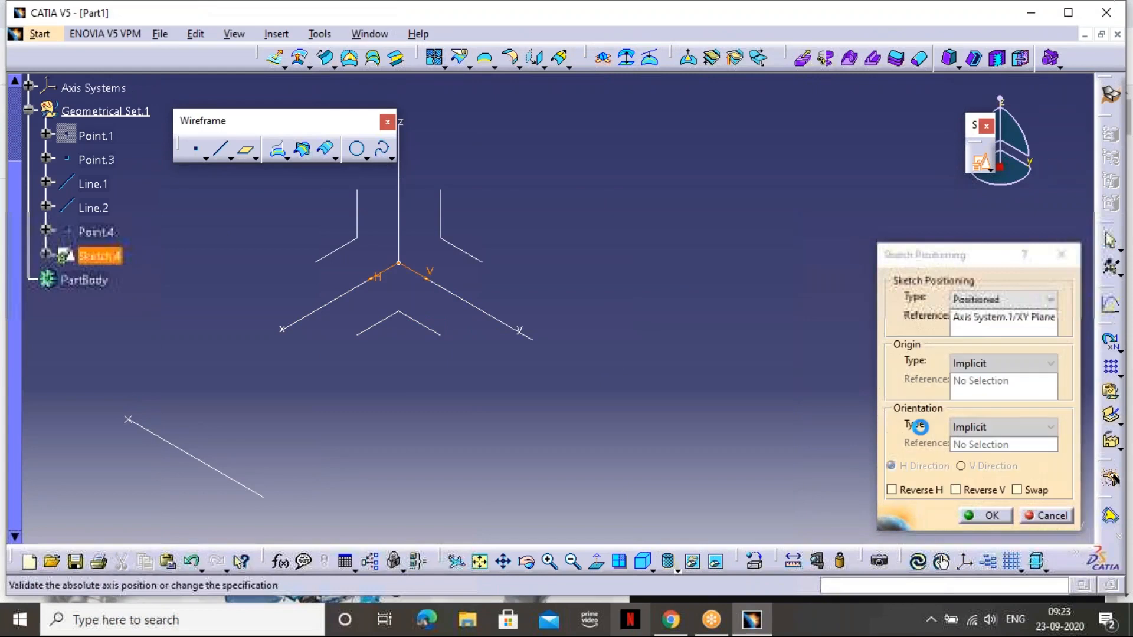
pyautogui.click(971, 514)
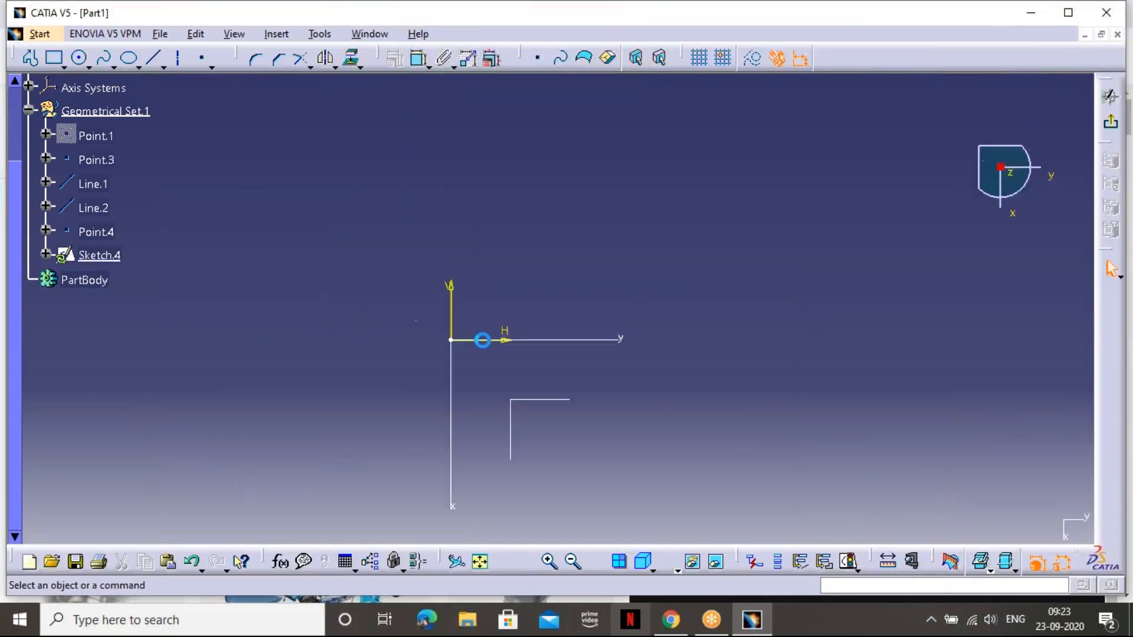
# Draw a wavy spline with six control points beside the sketch axes and exit the sketch
pyautogui.click(105, 57)
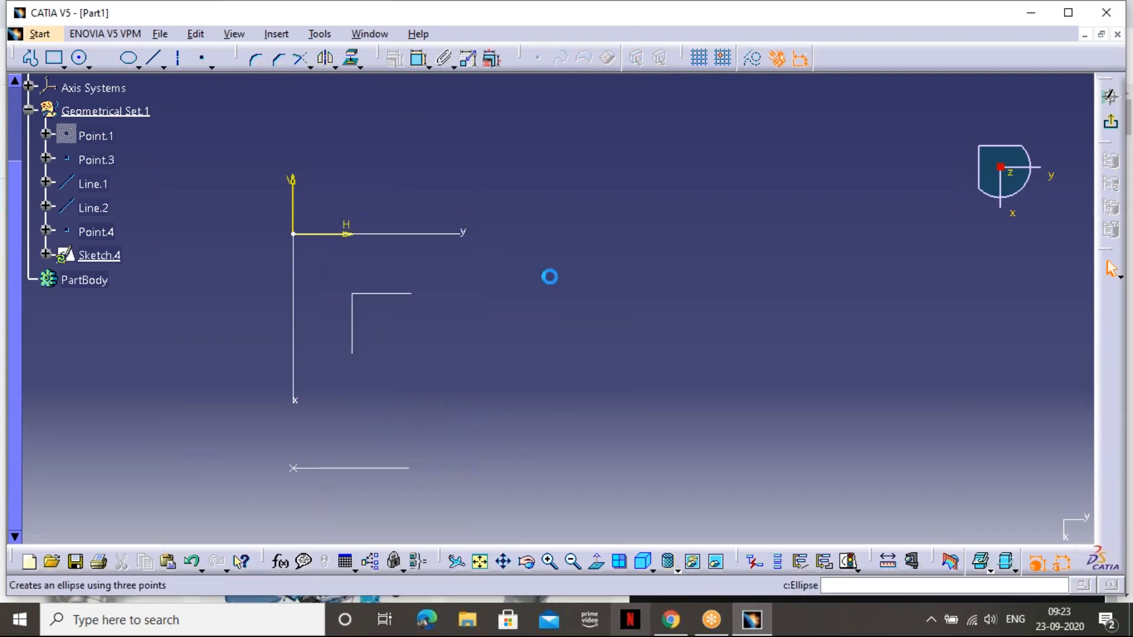
pyautogui.click(431, 353)
pyautogui.click(487, 289)
pyautogui.click(628, 362)
pyautogui.click(695, 289)
pyautogui.click(783, 362)
pyautogui.click(881, 289)
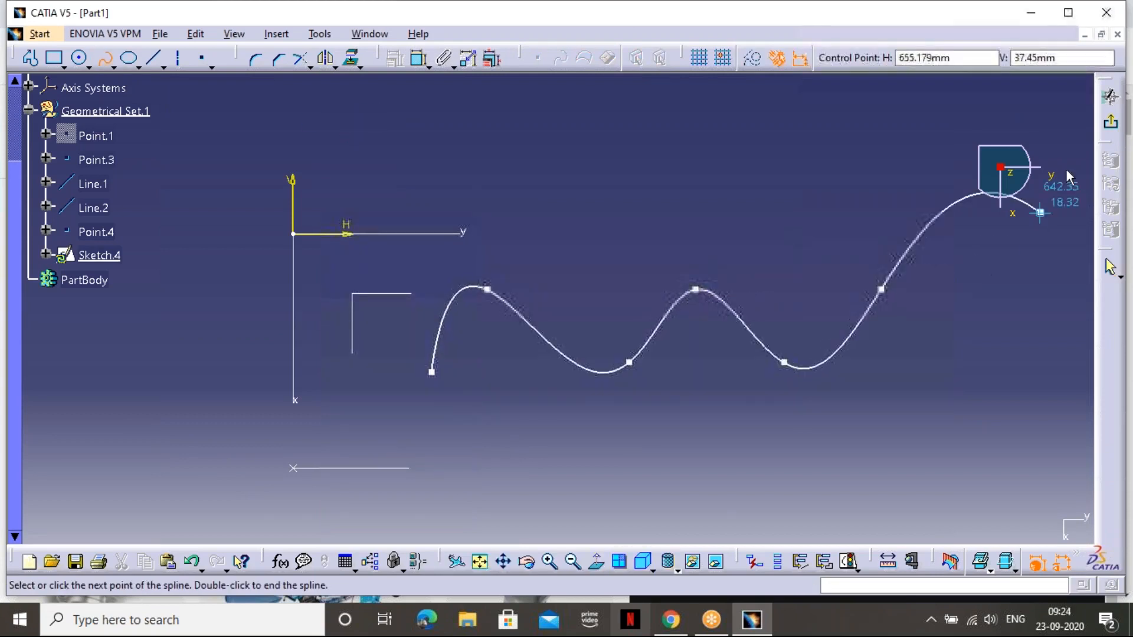
pyautogui.click(1112, 124)
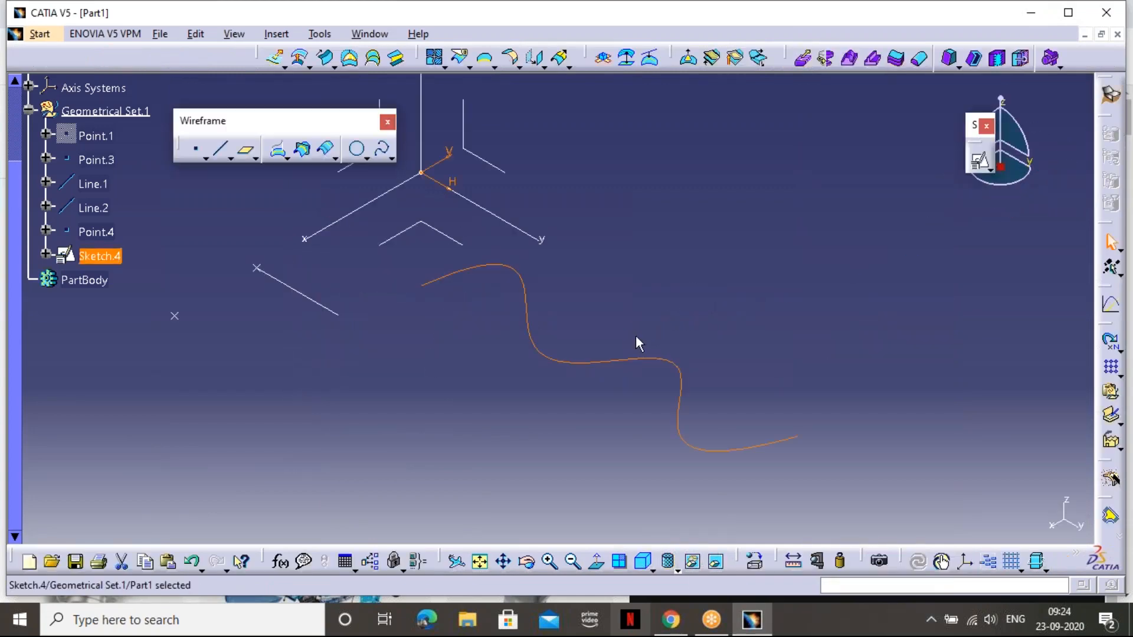
# Create an Offset from plane reference plane 200 mm above the XY plane
pyautogui.click(246, 150)
pyautogui.click(438, 346)
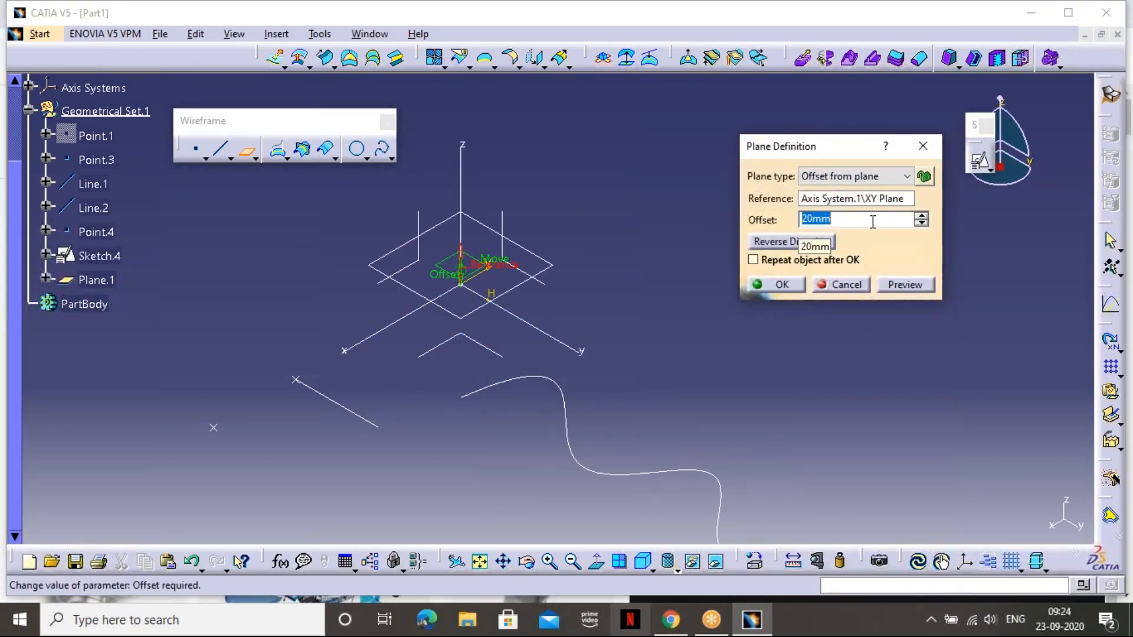
pyautogui.click(904, 285)
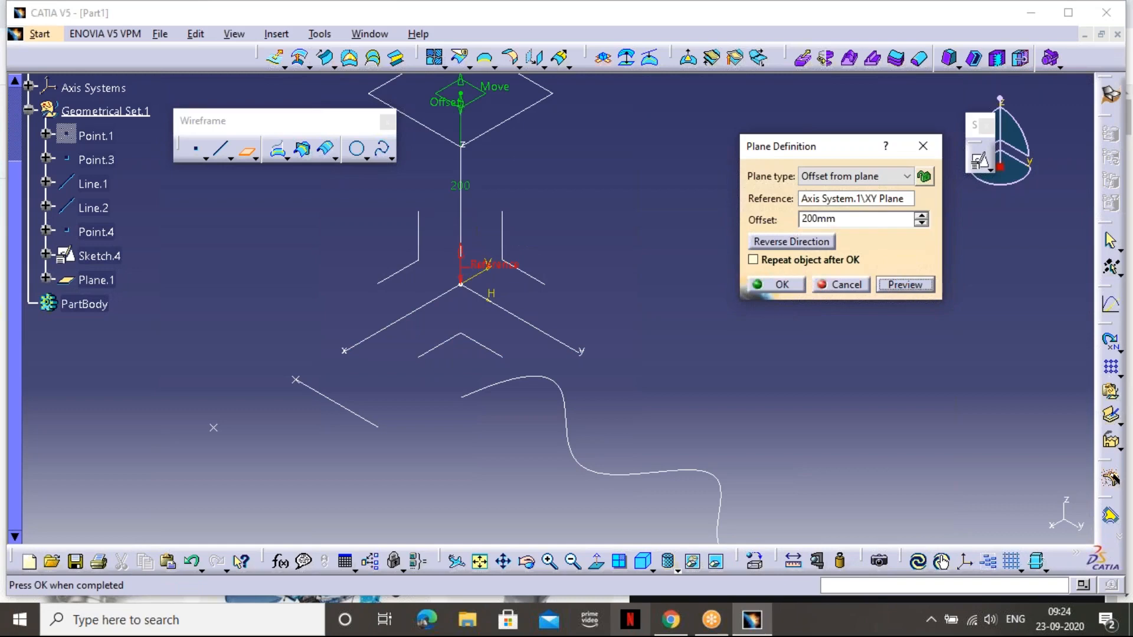
pyautogui.click(771, 293)
# Project the spline sketch onto the offset plane with the Normal projection type and no smoothing
pyautogui.moveTo(661, 397); pyautogui.dragTo(695, 380, button='middle')
pyautogui.click(693, 370)
pyautogui.click(439, 192)
pyautogui.click(678, 369)
pyautogui.click(600, 244)
pyautogui.moveTo(600, 245); pyautogui.dragTo(624, 311, button='middle')
pyautogui.middleClick(612, 267)
pyautogui.moveTo(550, 307); pyautogui.dragTo(625, 343, button='middle')
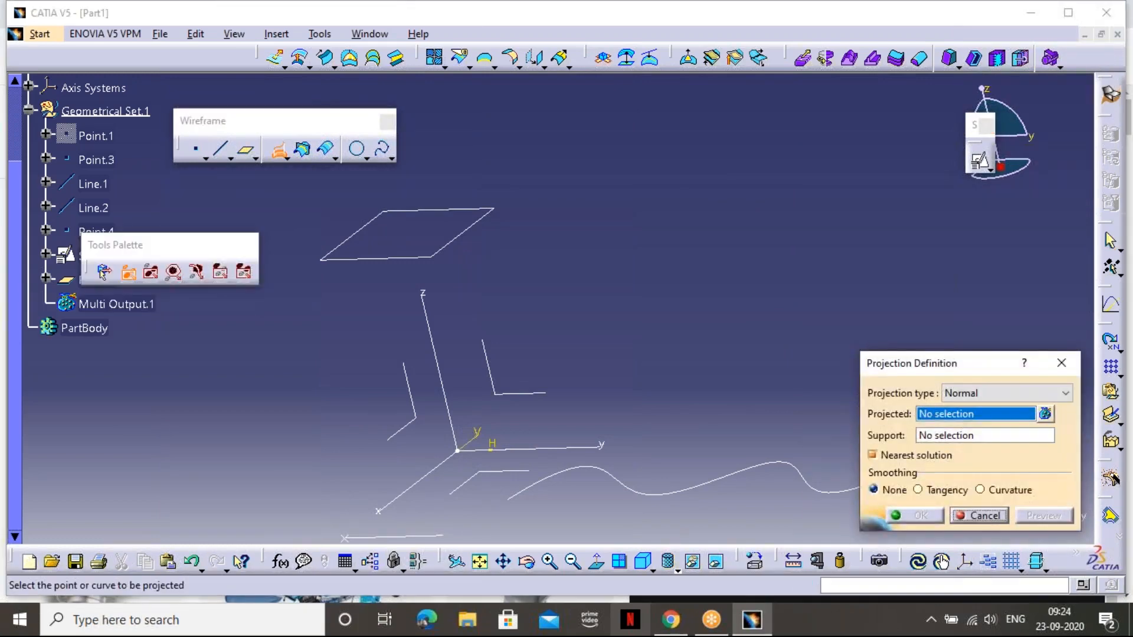
pyautogui.click(620, 473)
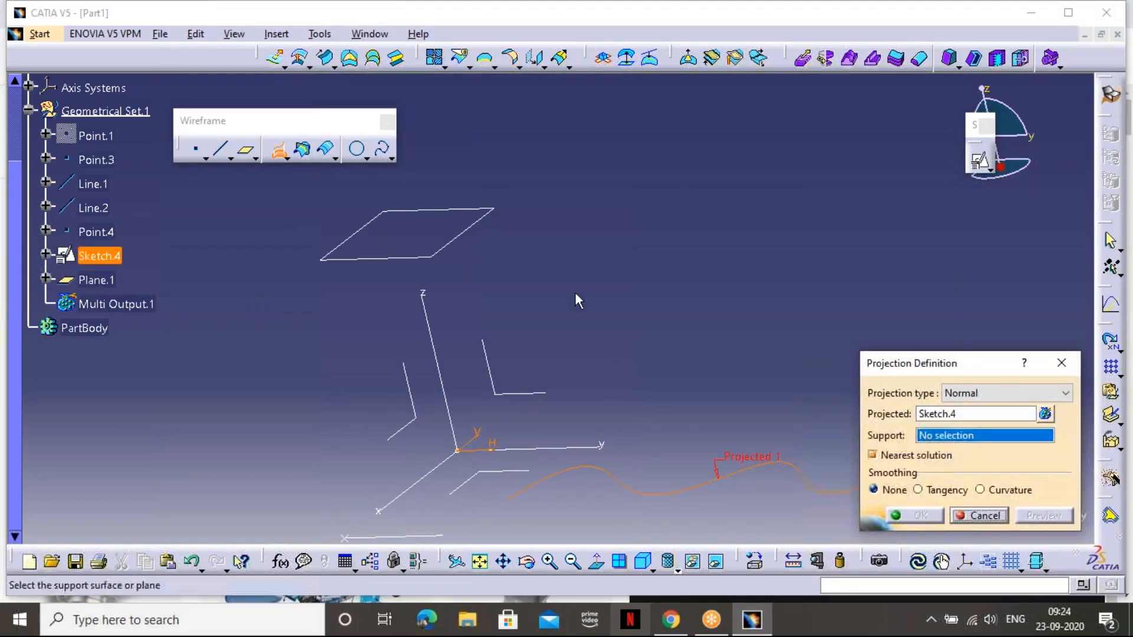
pyautogui.click(470, 235)
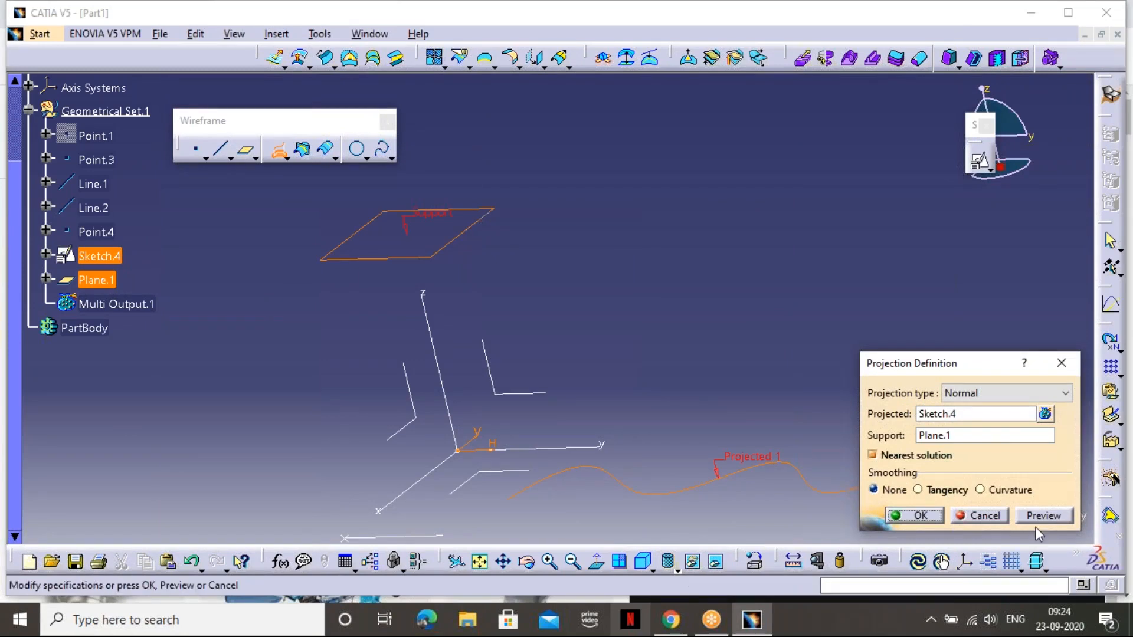
pyautogui.click(1040, 517)
pyautogui.click(926, 515)
# Undo the projection of the spline
pyautogui.moveTo(661, 307)
pyautogui.mouseDown(button='middle')
pyautogui.moveTo(716, 430)
pyautogui.moveTo(665, 424)
pyautogui.moveTo(675, 407)
pyautogui.moveTo(748, 456)
pyautogui.moveTo(675, 311)
pyautogui.mouseUp(button='middle')
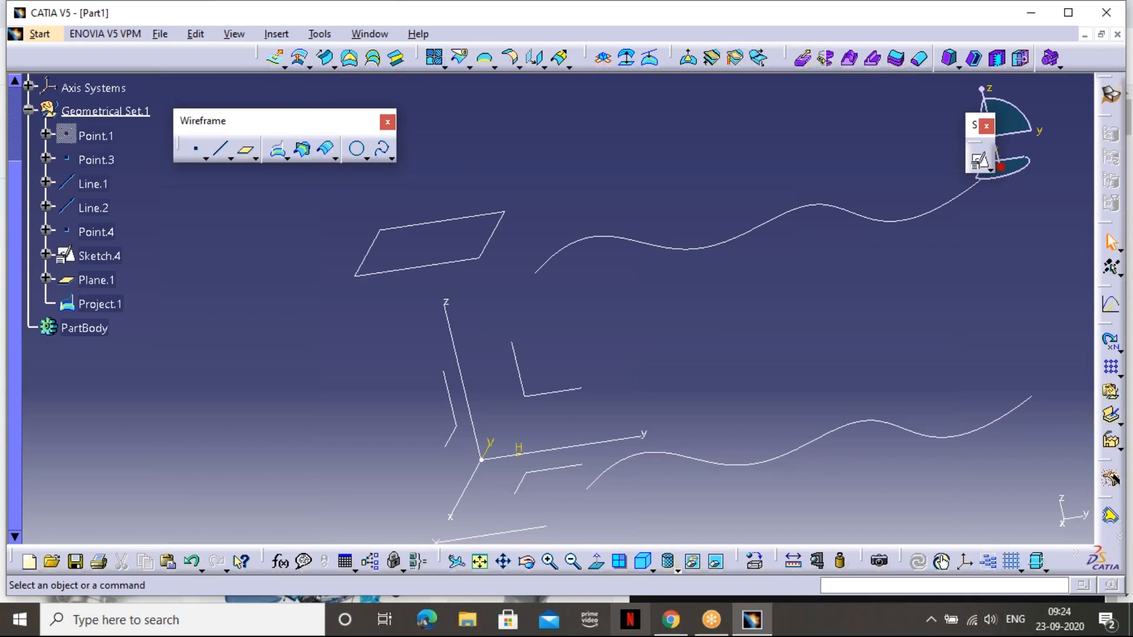
pyautogui.hotkey('ctrl', 'z')
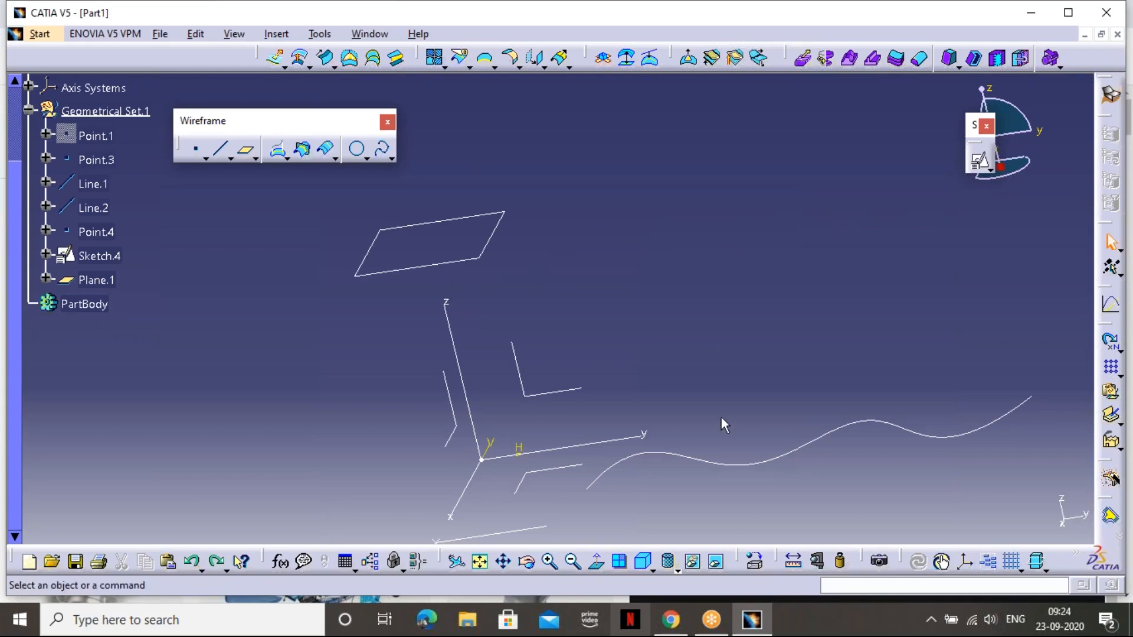
# Extrude the wavy spline sketch into a surface 150 mm long along the sketch normal
pyautogui.moveTo(859, 449); pyautogui.dragTo(638, 427, button='middle')
pyautogui.click(274, 57)
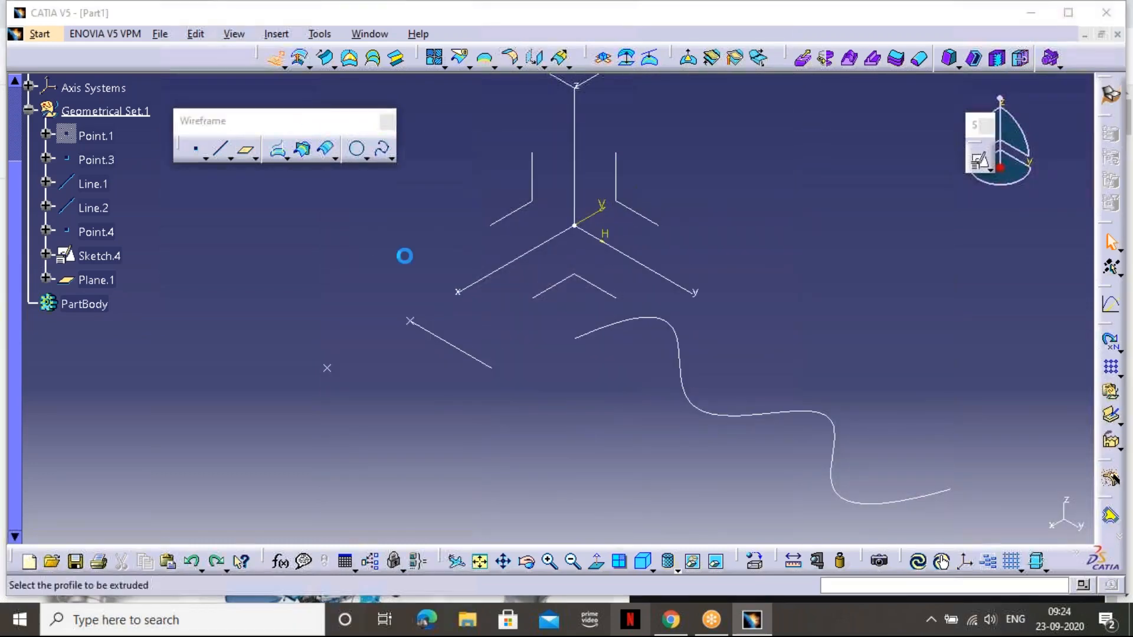
pyautogui.click(763, 414)
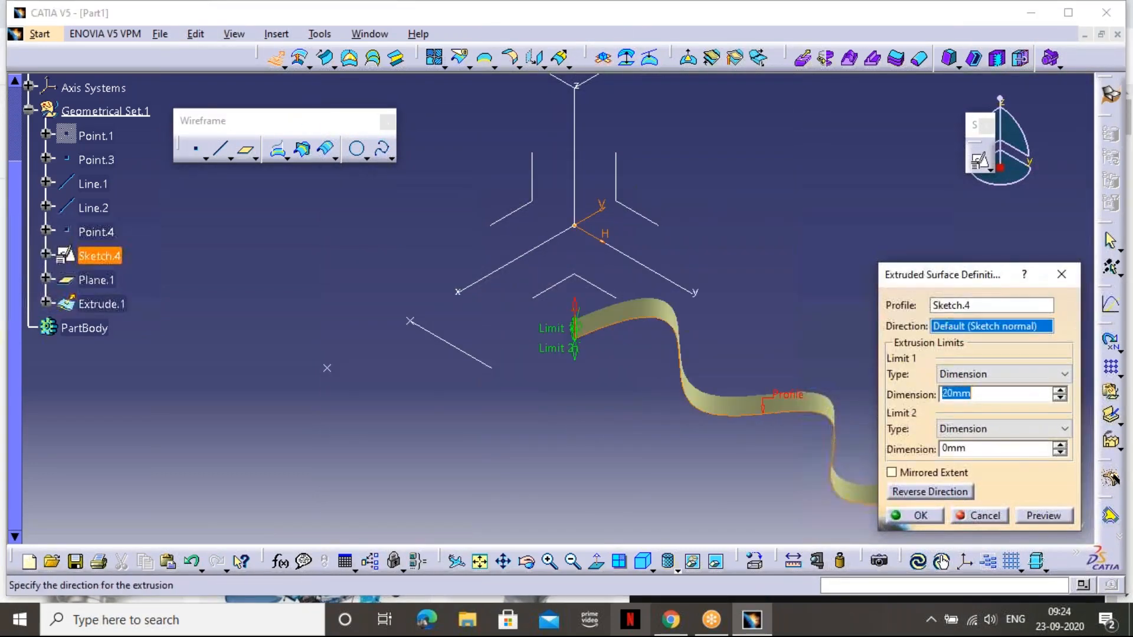
pyautogui.write('150')
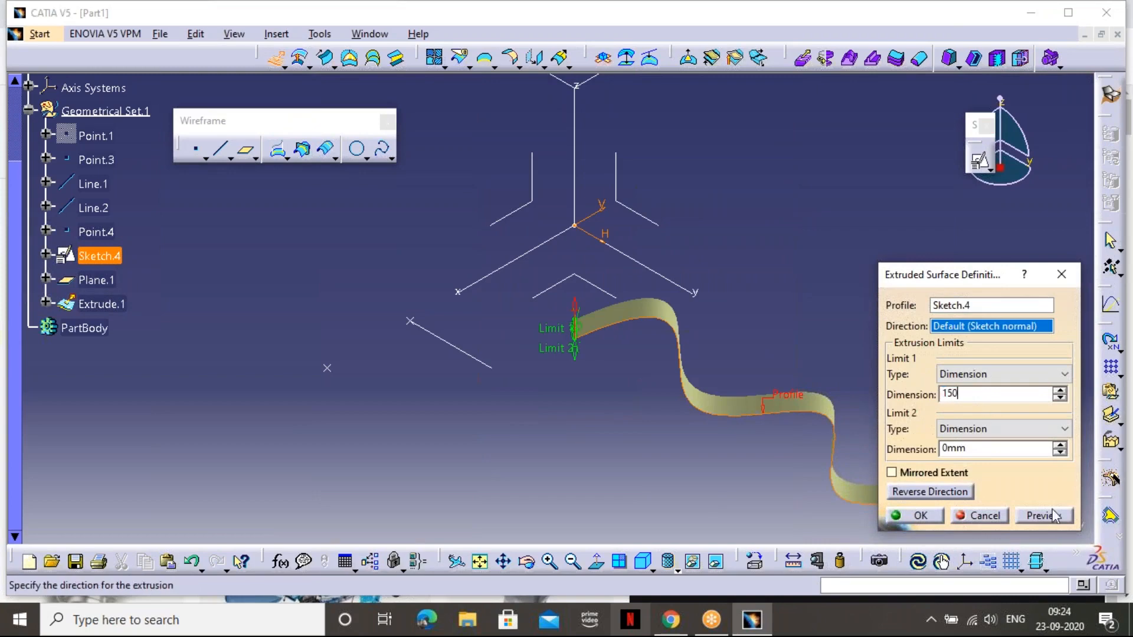
pyautogui.click(916, 517)
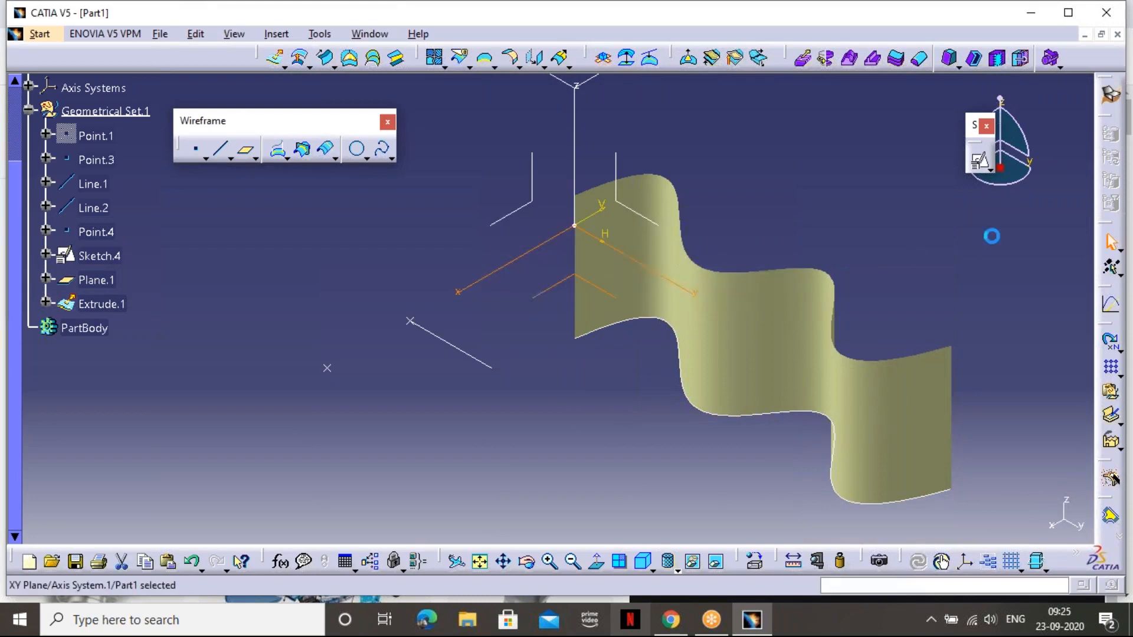
# Start a second positioned sketch on the XY plane
pyautogui.click(979, 161)
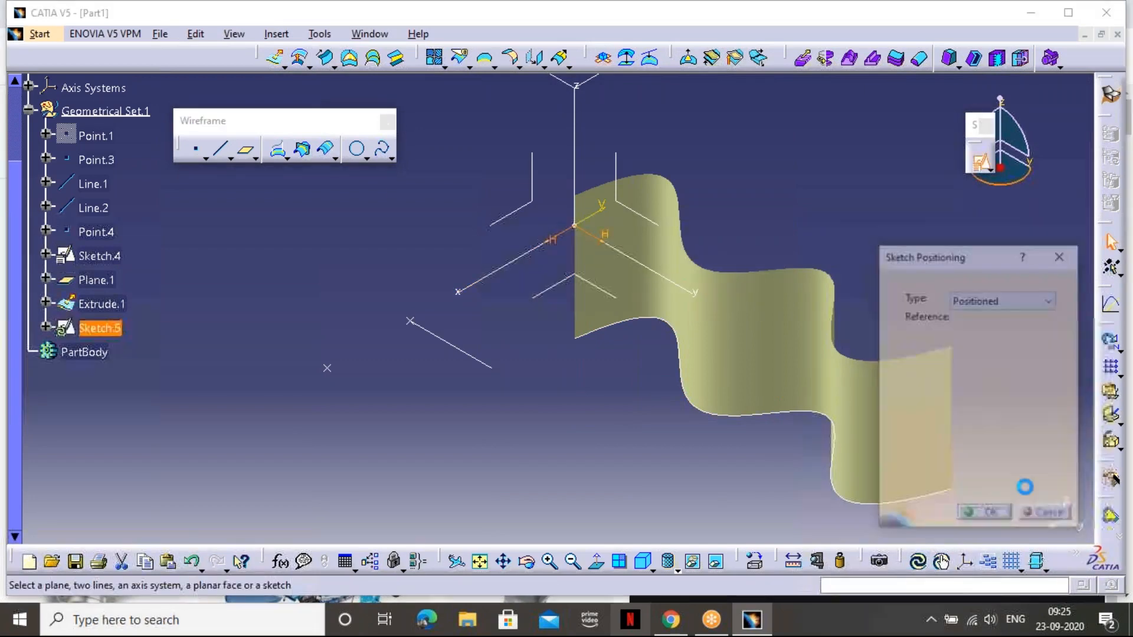
pyautogui.click(1035, 494)
pyautogui.click(993, 517)
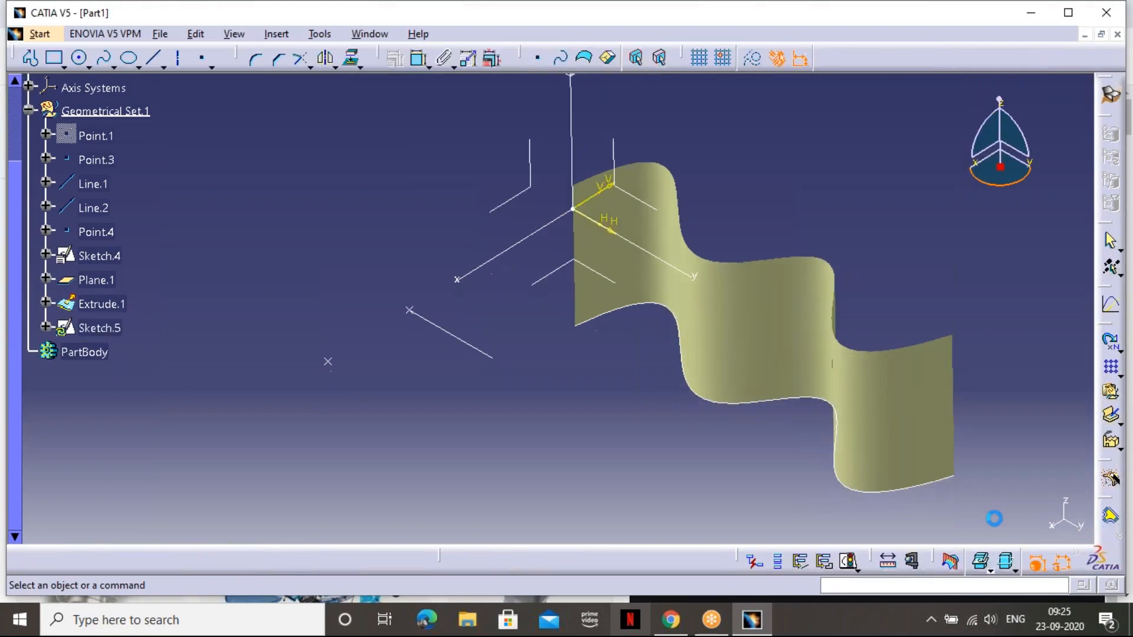
# Draw a curved spline with four control points crossing the middle of the wavy profile and exit the sketch
pyautogui.moveTo(733, 327); pyautogui.dragTo(657, 336, button='middle')
pyautogui.click(105, 58)
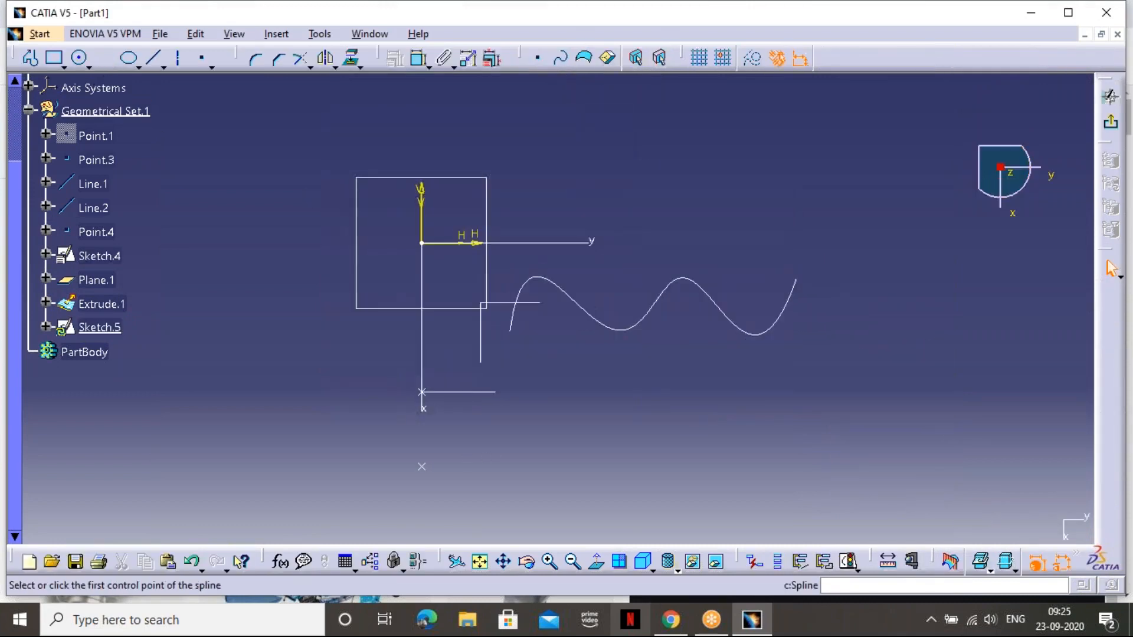
pyautogui.click(602, 211)
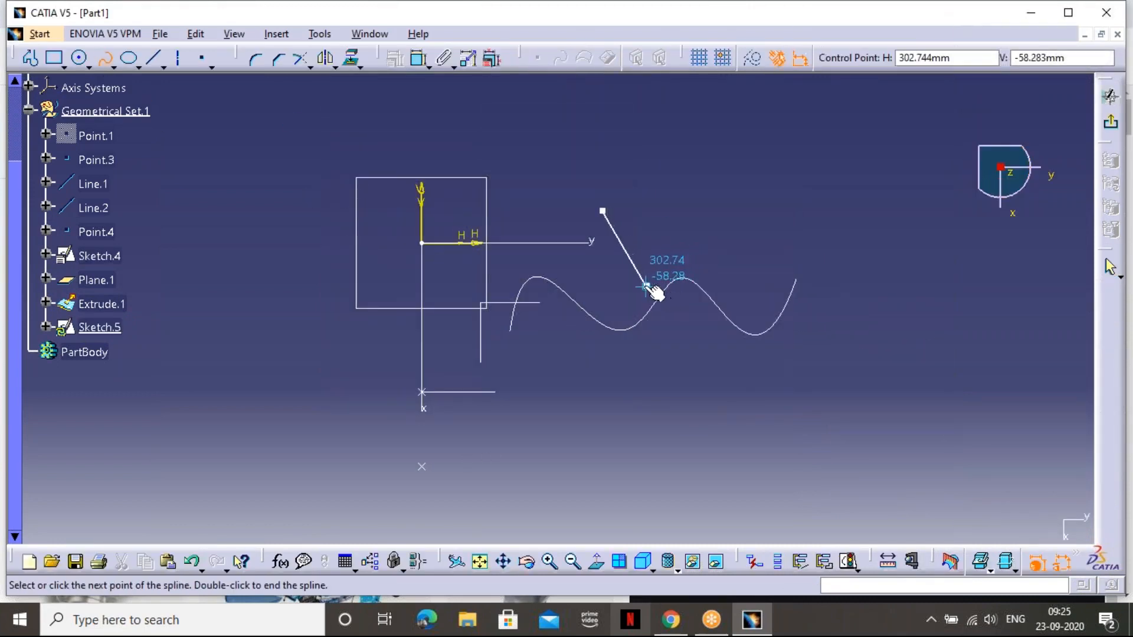
pyautogui.click(602, 368)
pyautogui.click(691, 423)
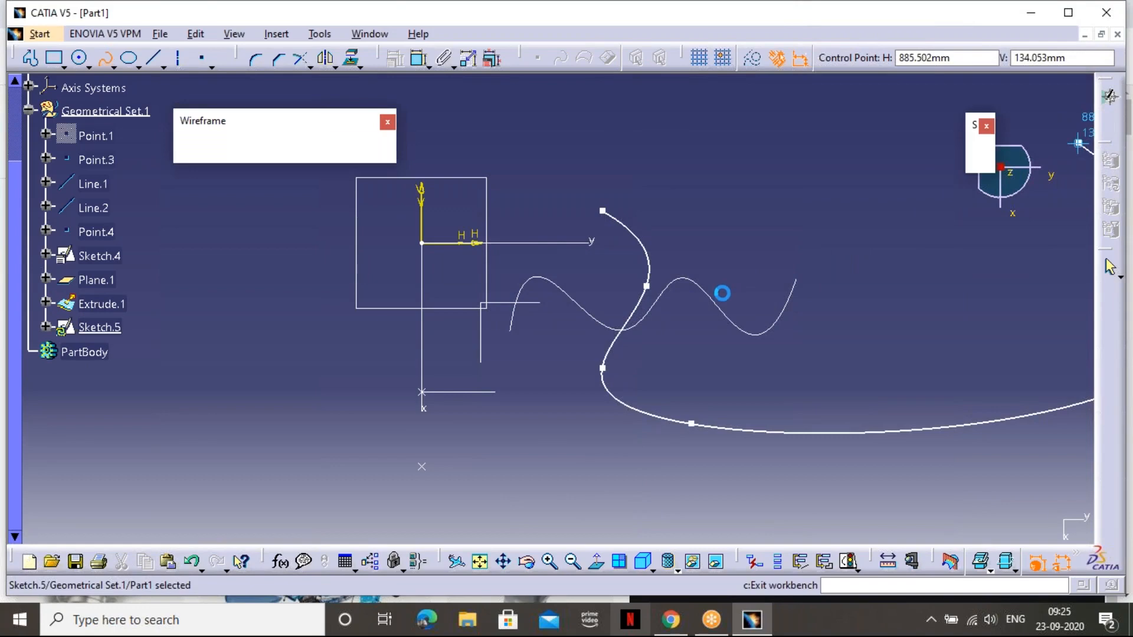
# Extrude the second spline sketch into a surface 150 mm long along the sketch normal
pyautogui.click(279, 150)
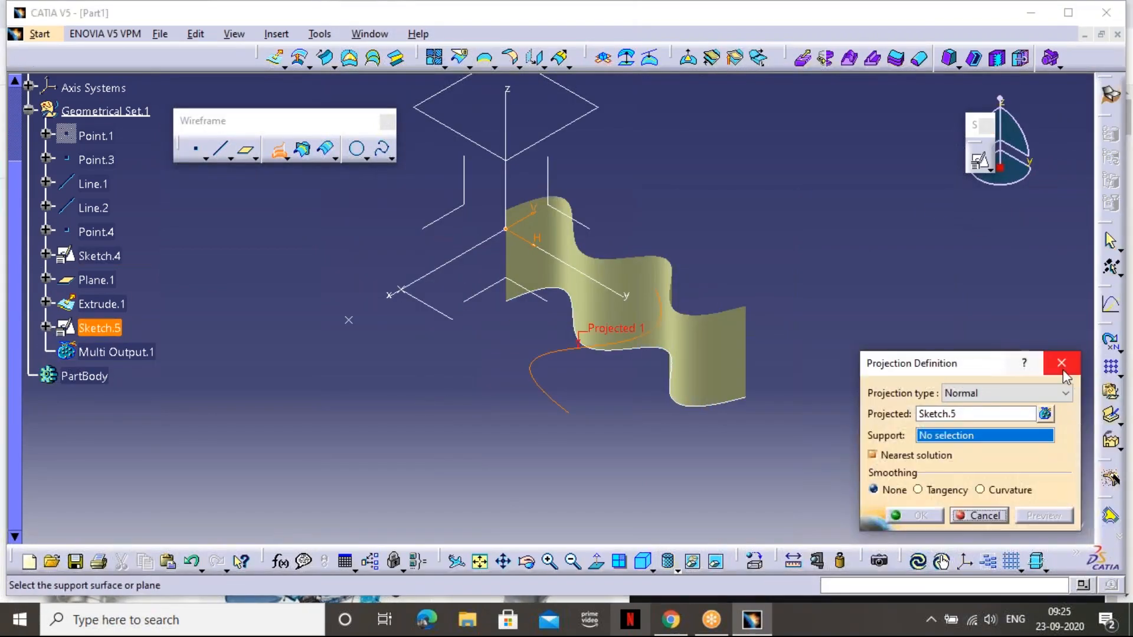
pyautogui.click(1062, 363)
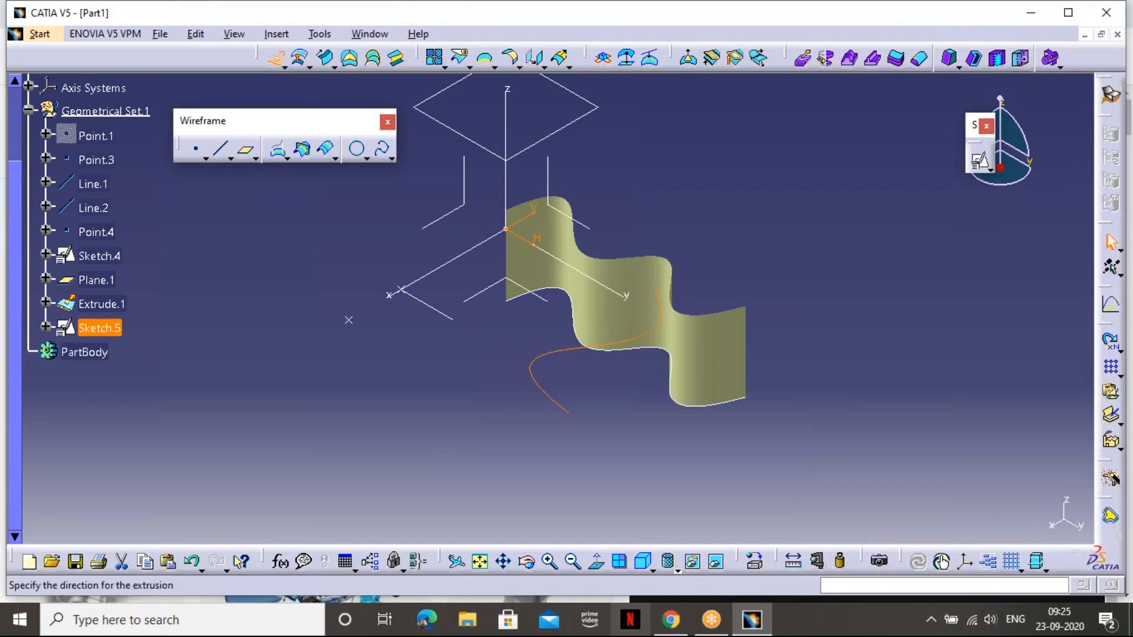
pyautogui.click(1040, 515)
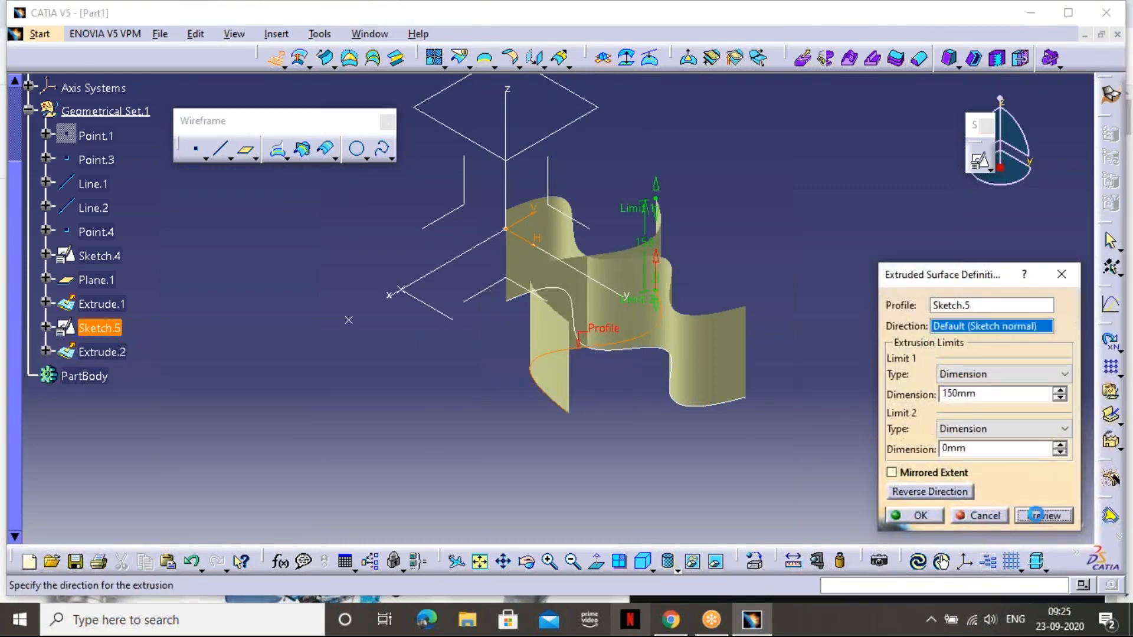
pyautogui.click(916, 515)
pyautogui.moveTo(600, 348); pyautogui.dragTo(682, 208, button='middle')
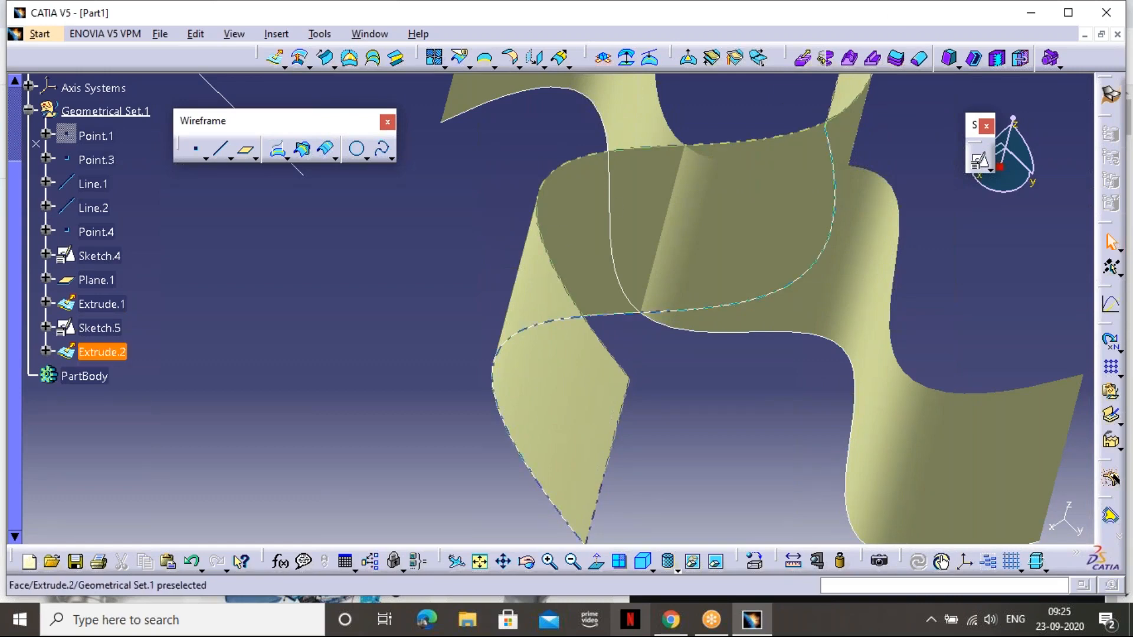
# Create the intersection curve between the second extruded spline surface and the first wavy surface
pyautogui.click(305, 151)
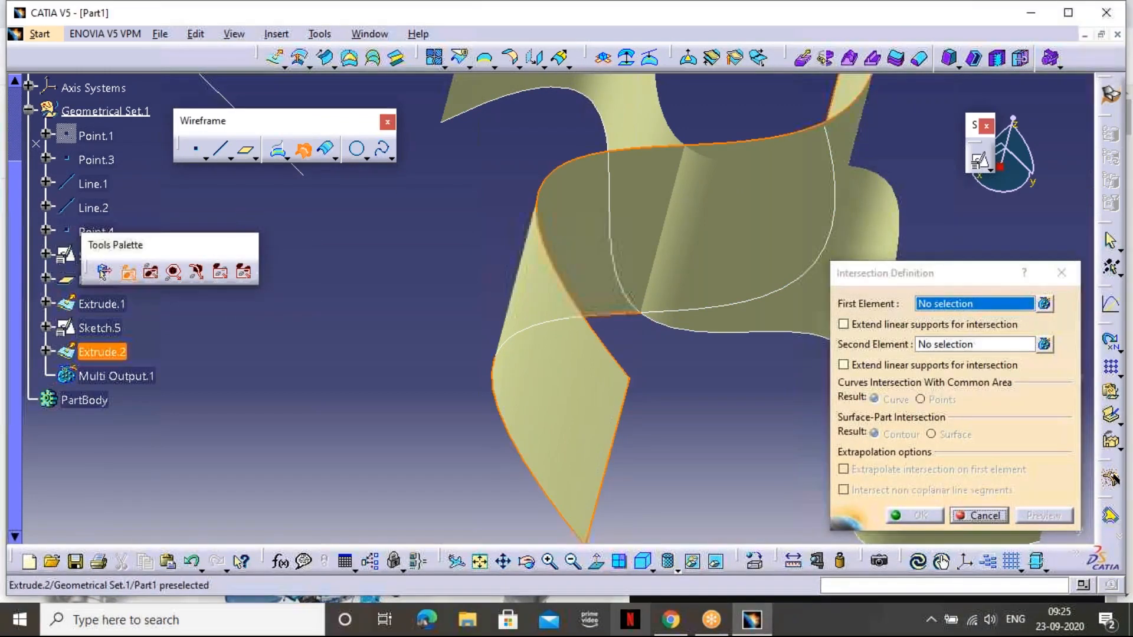
pyautogui.click(640, 219)
pyautogui.click(762, 254)
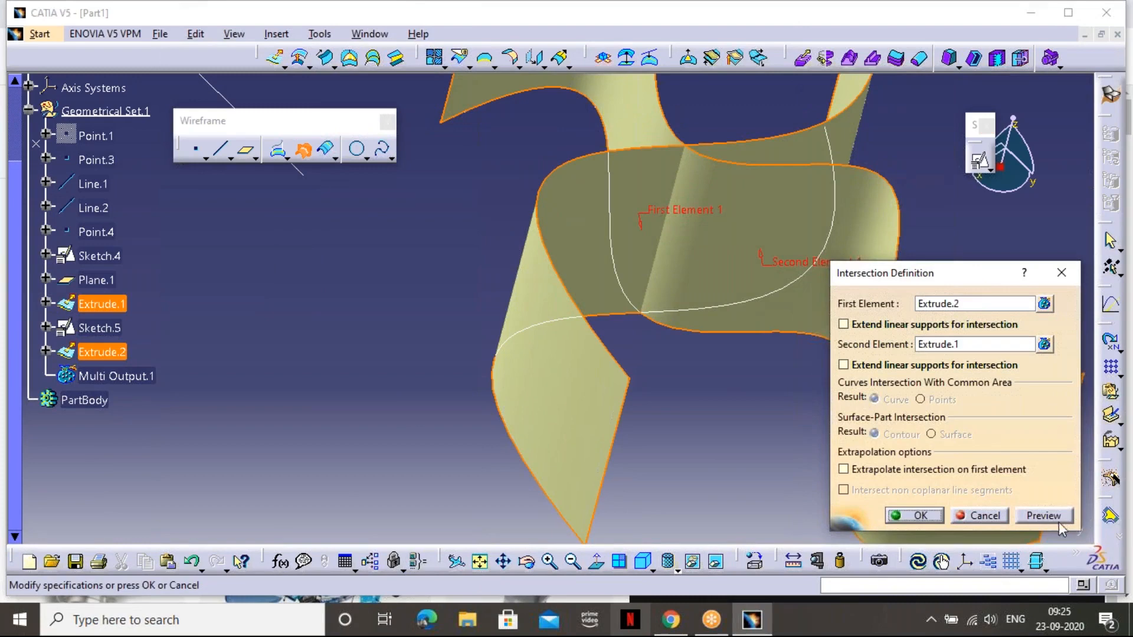
pyautogui.click(913, 515)
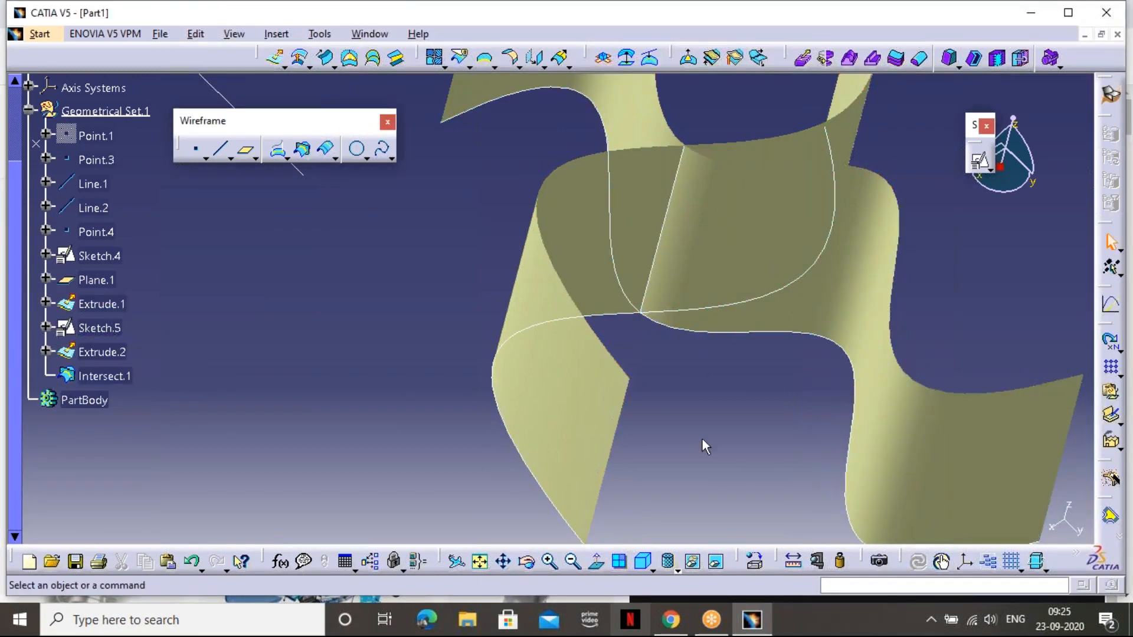
# Hide both extruded surfaces to isolate the intersection line, and view the curves in isometric orientation
pyautogui.rightClick(950, 465)
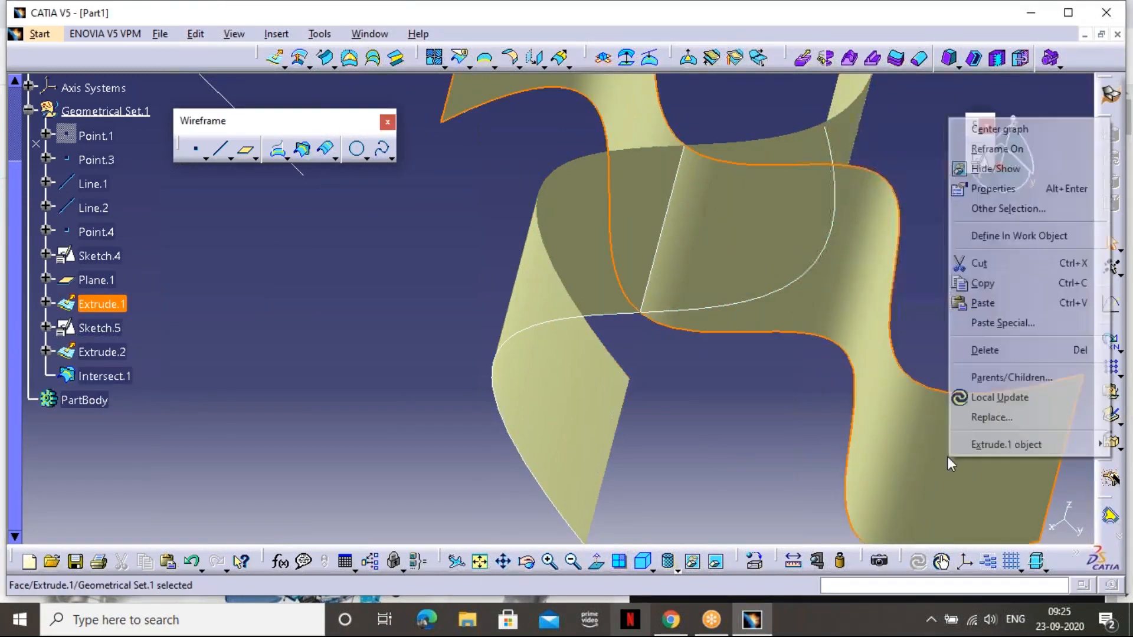
pyautogui.click(991, 169)
pyautogui.rightClick(723, 239)
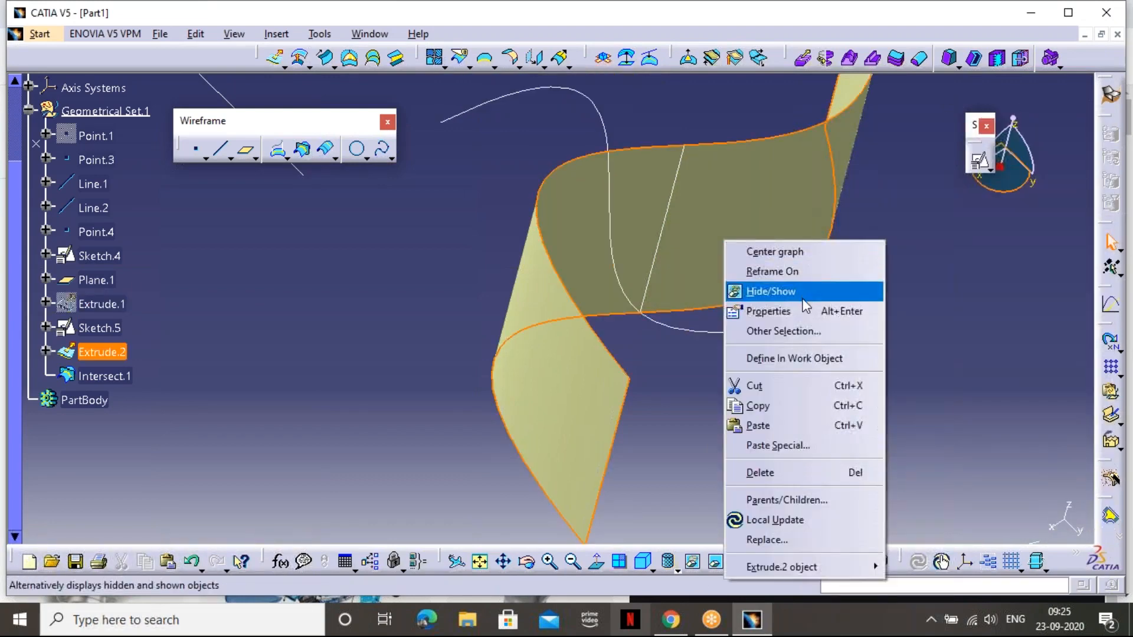
pyautogui.click(764, 290)
pyautogui.moveTo(555, 302)
pyautogui.mouseDown(button='middle')
pyautogui.moveTo(688, 213)
pyautogui.moveTo(630, 222)
pyautogui.moveTo(633, 316)
pyautogui.moveTo(695, 355)
pyautogui.mouseUp(button='middle')
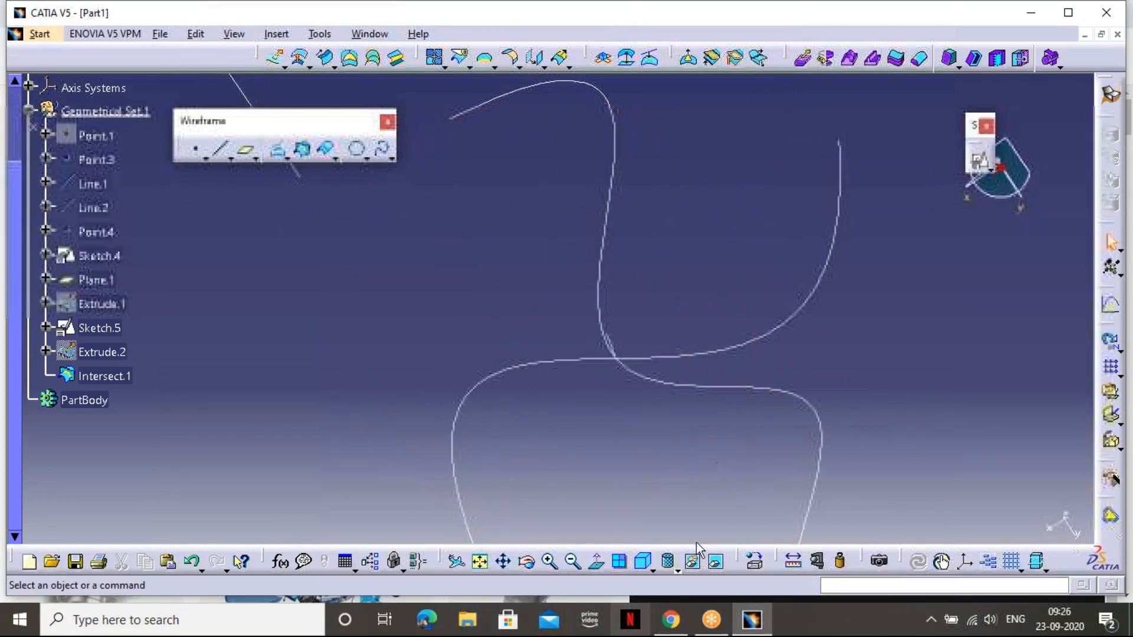
pyautogui.click(643, 562)
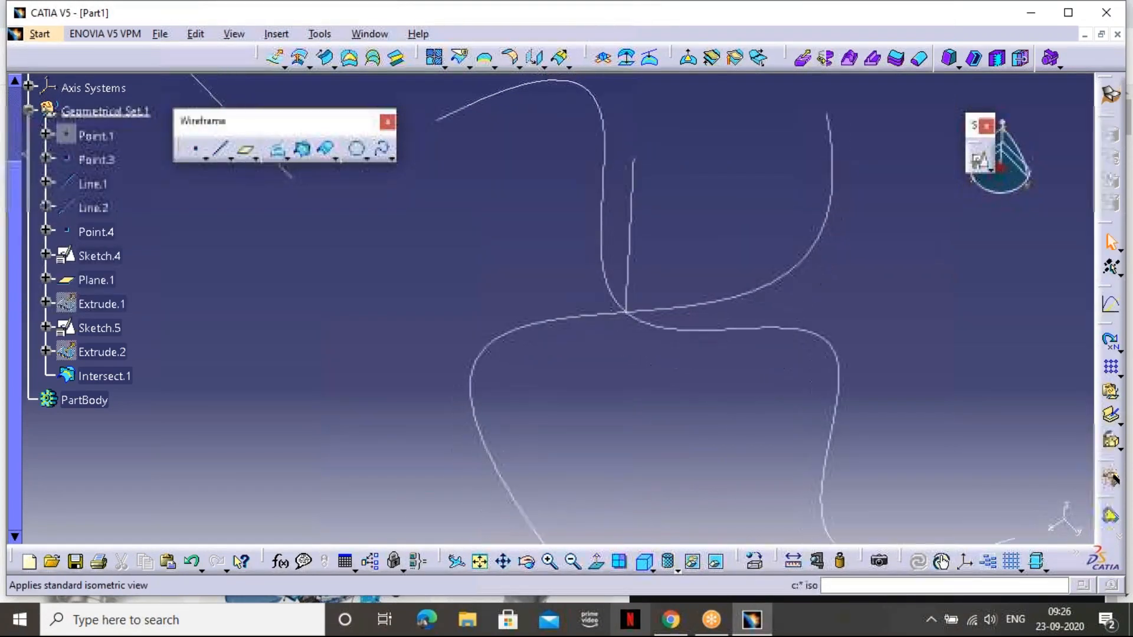
# Undo the hiding of both extruded surfaces
pyautogui.click(611, 426)
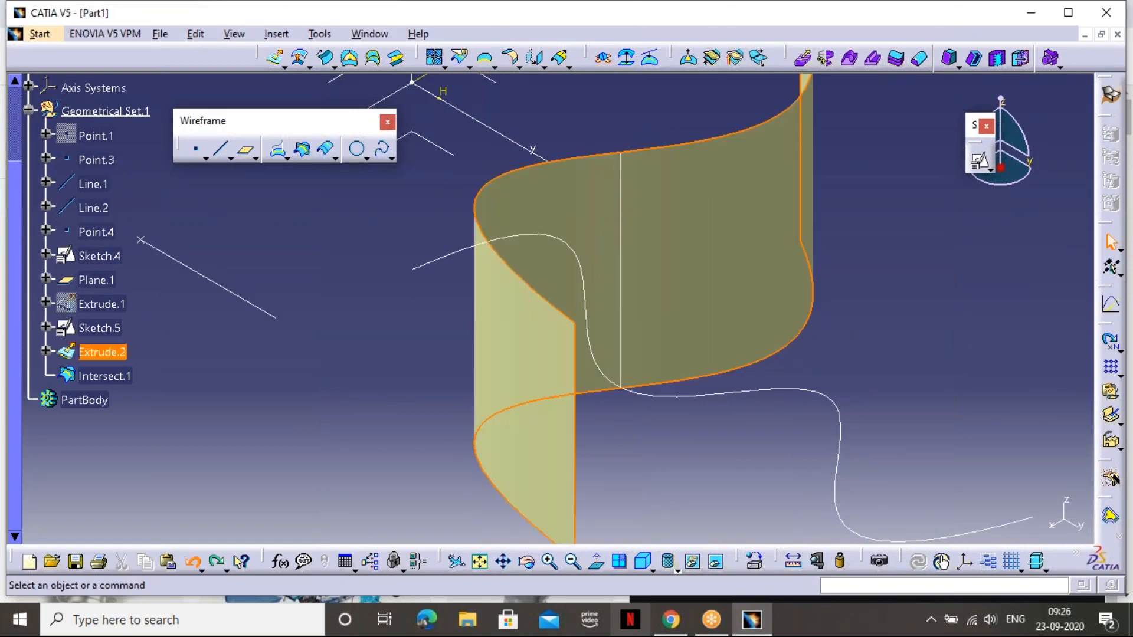
pyautogui.hotkey('ctrl', 'z')
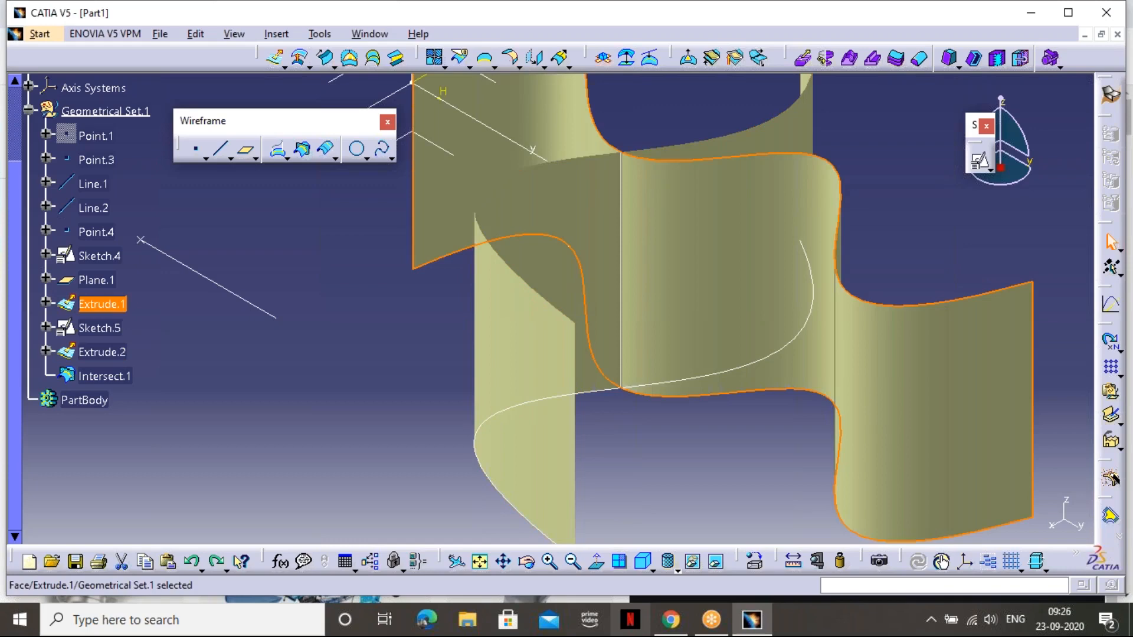
pyautogui.click(399, 376)
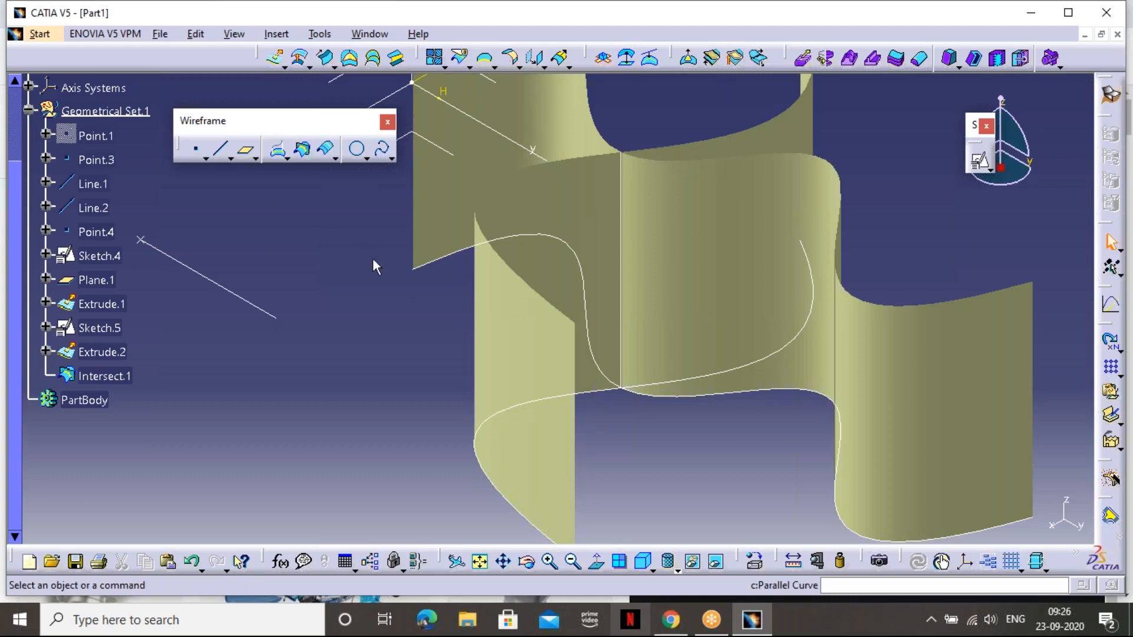
pyautogui.moveTo(756, 436); pyautogui.dragTo(759, 384, button='middle')
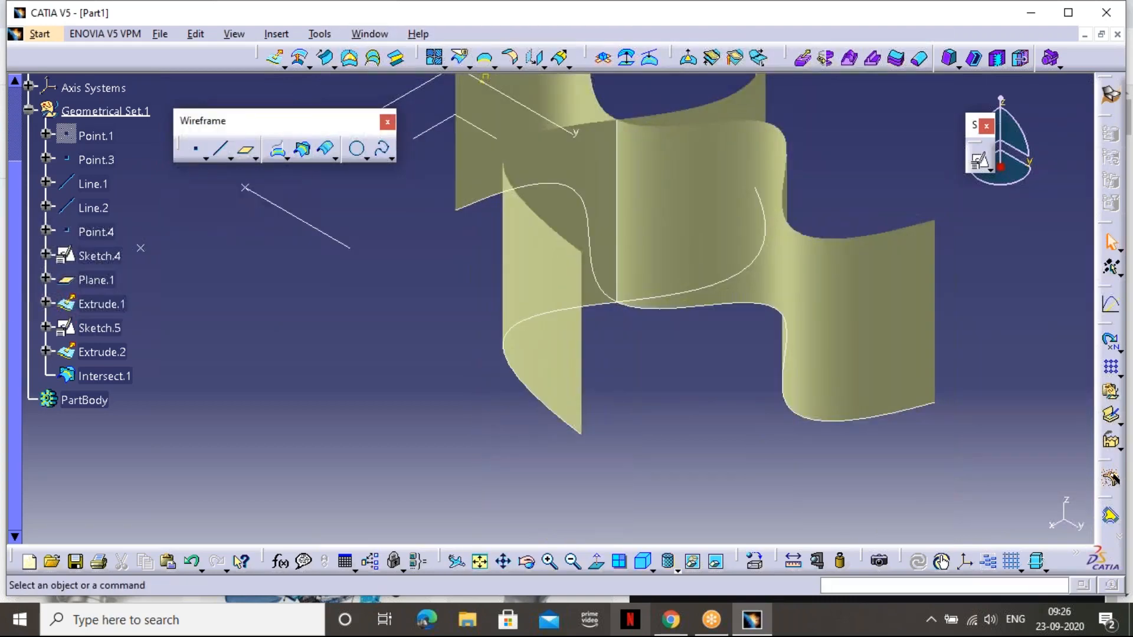
# Undo the intersection together with the second extruded surface and its spline sketch, keeping only the first wavy surface
pyautogui.hotkey('ctrl', 'z')
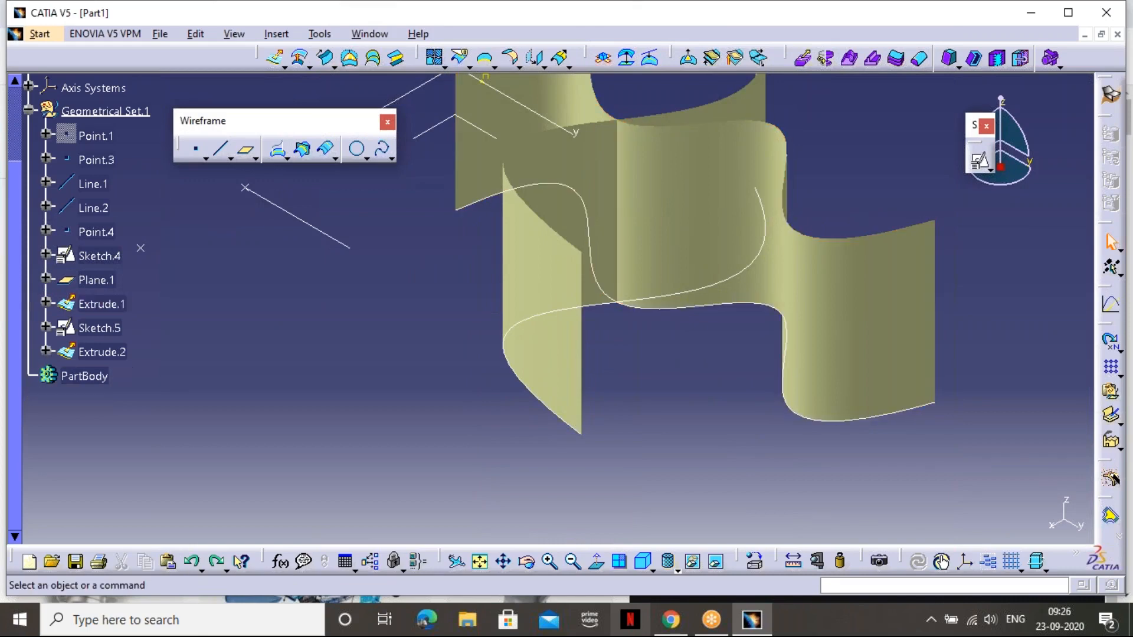
pyautogui.hotkey('ctrl', 'z')
pyautogui.press('Delete')
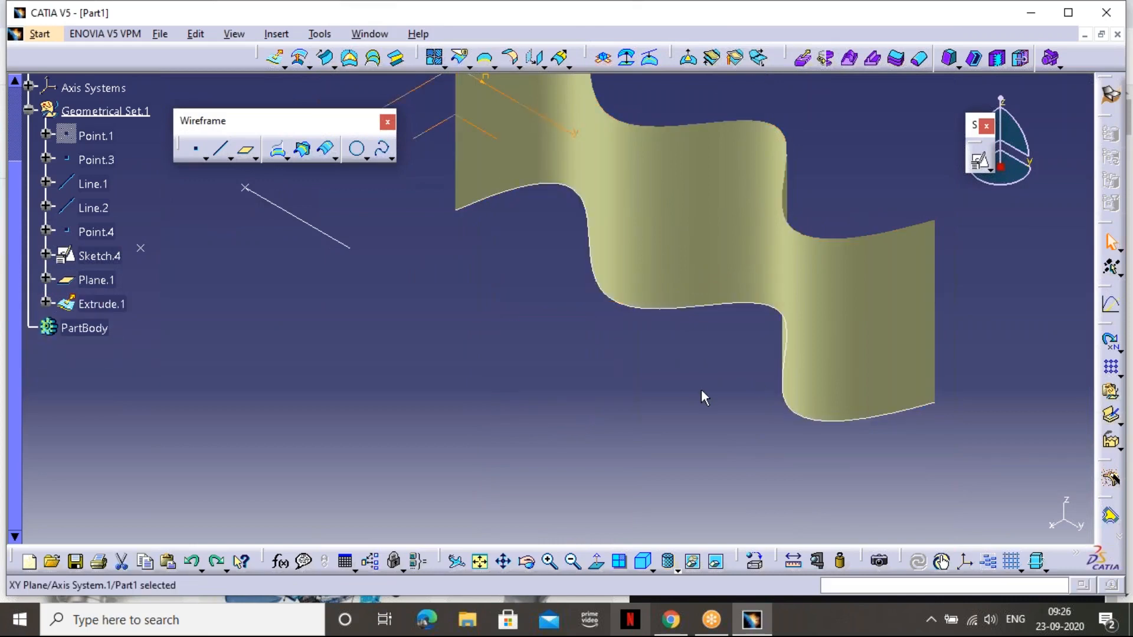
pyautogui.moveTo(545, 355)
pyautogui.mouseDown(button='middle')
pyautogui.moveTo(567, 392)
pyautogui.moveTo(624, 266)
pyautogui.moveTo(624, 341)
pyautogui.moveTo(593, 322)
pyautogui.mouseUp(button='middle')
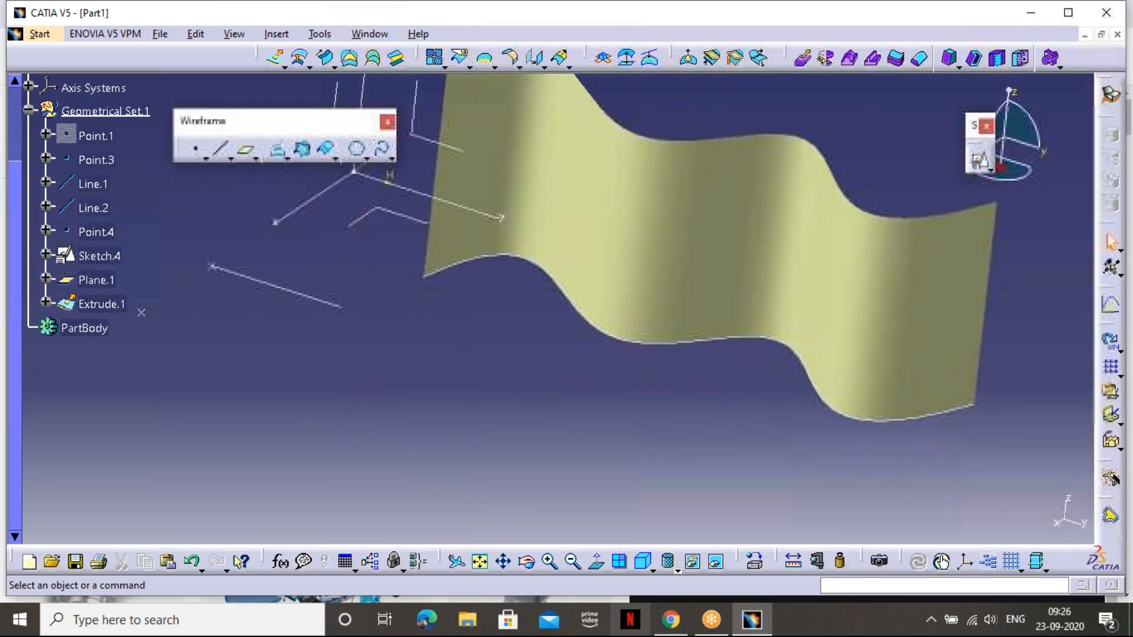
pyautogui.click(593, 322)
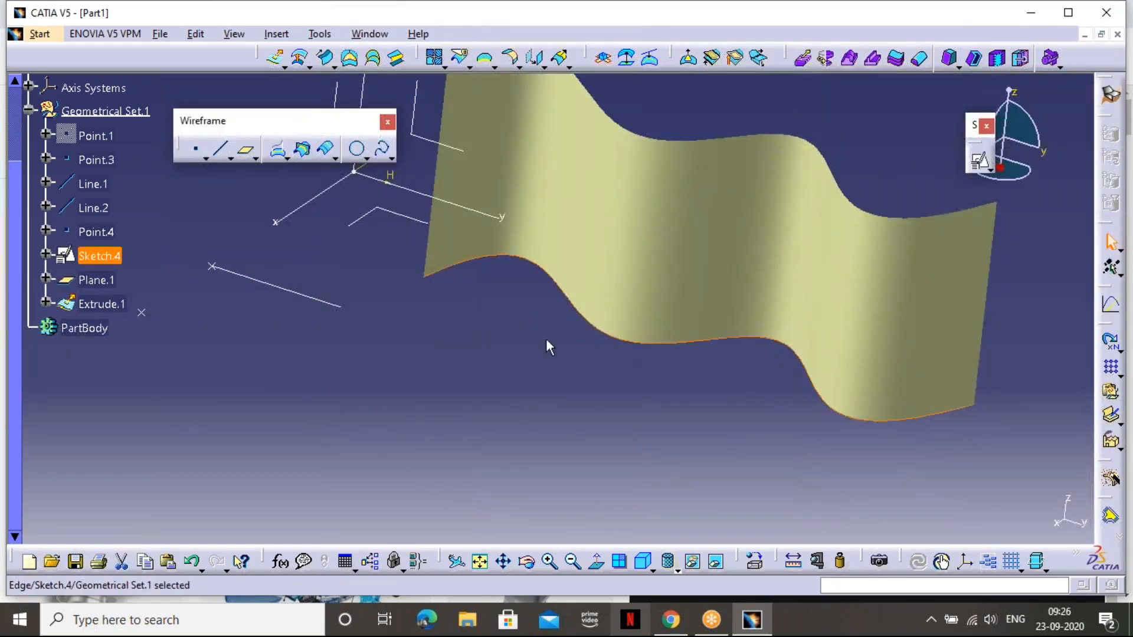
pyautogui.moveTo(547, 344); pyautogui.dragTo(602, 437, button='middle')
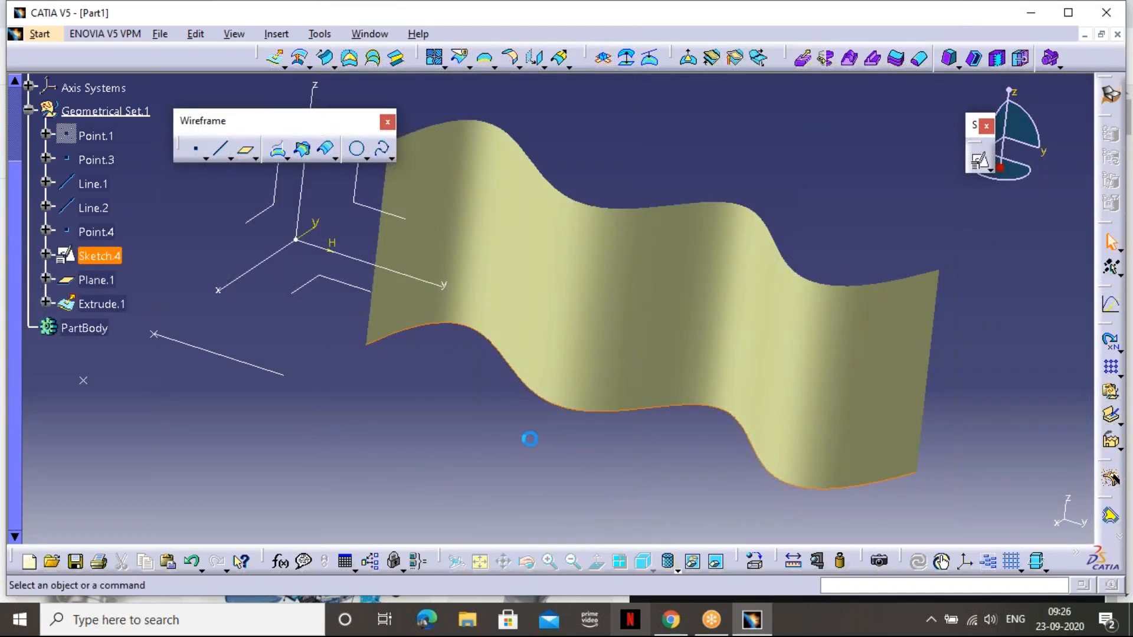
pyautogui.click(554, 442)
pyautogui.moveTo(485, 382); pyautogui.dragTo(525, 456, button='middle')
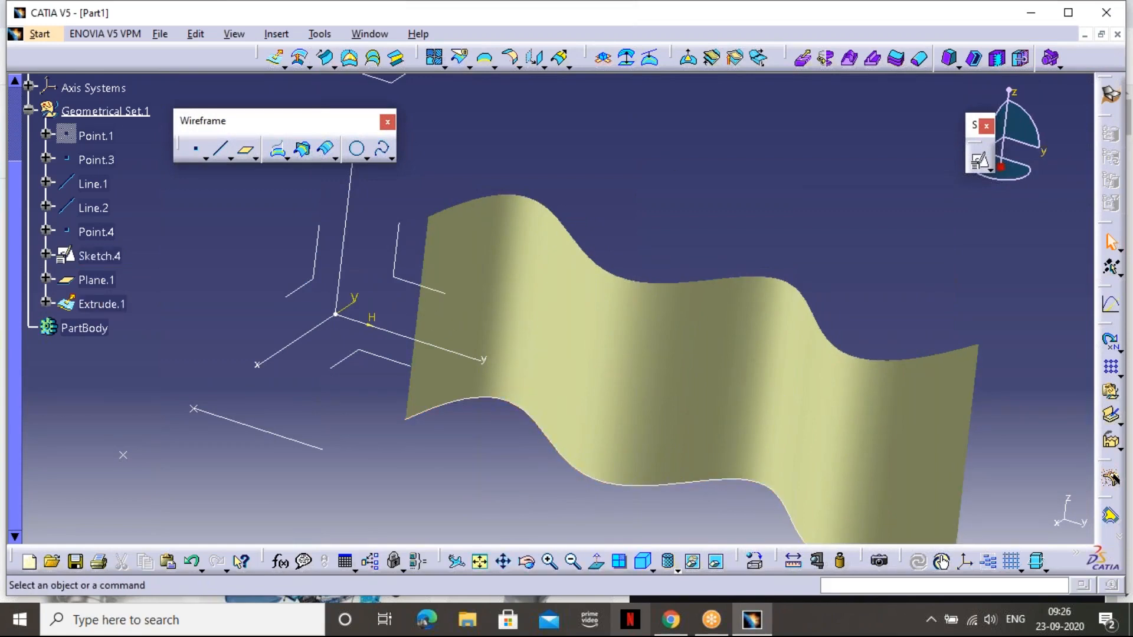
pyautogui.click(328, 150)
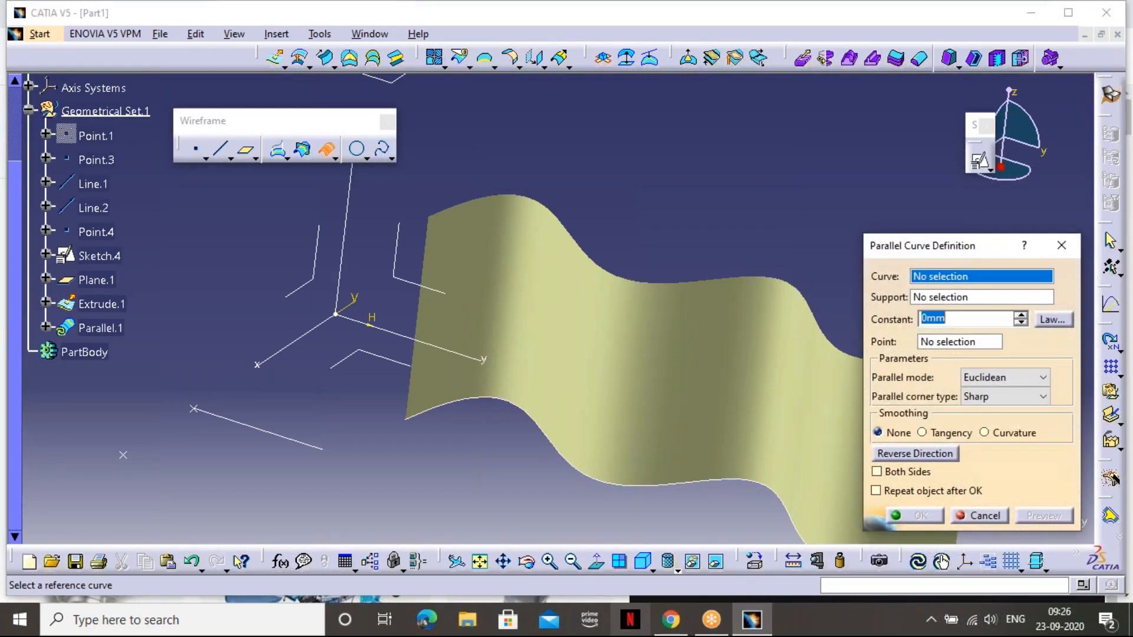
pyautogui.click(481, 407)
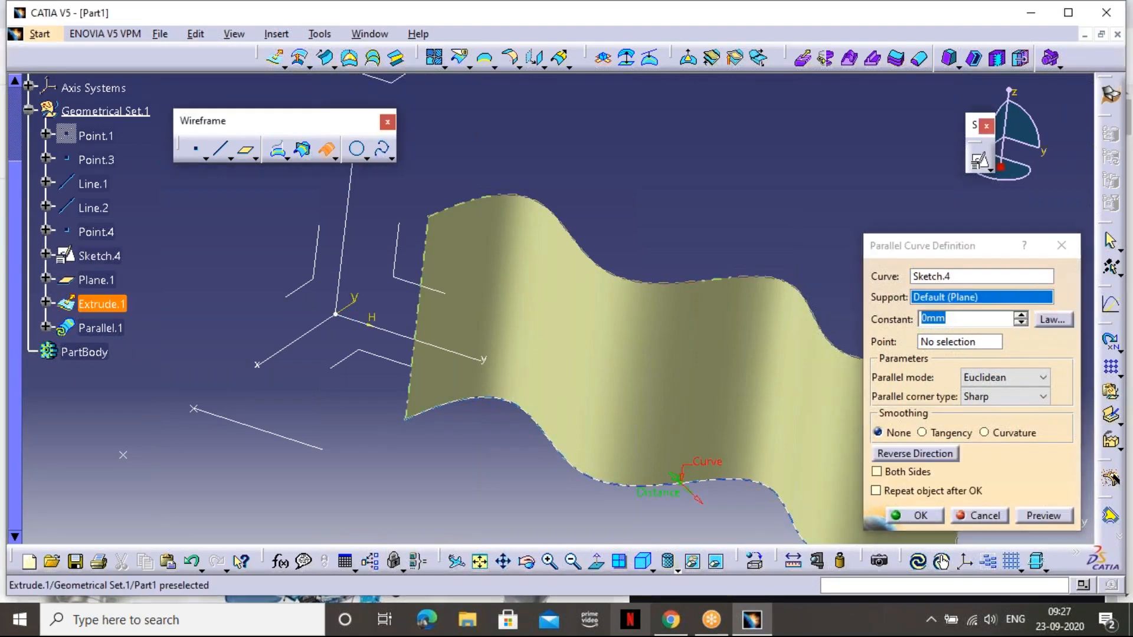
pyautogui.click(536, 327)
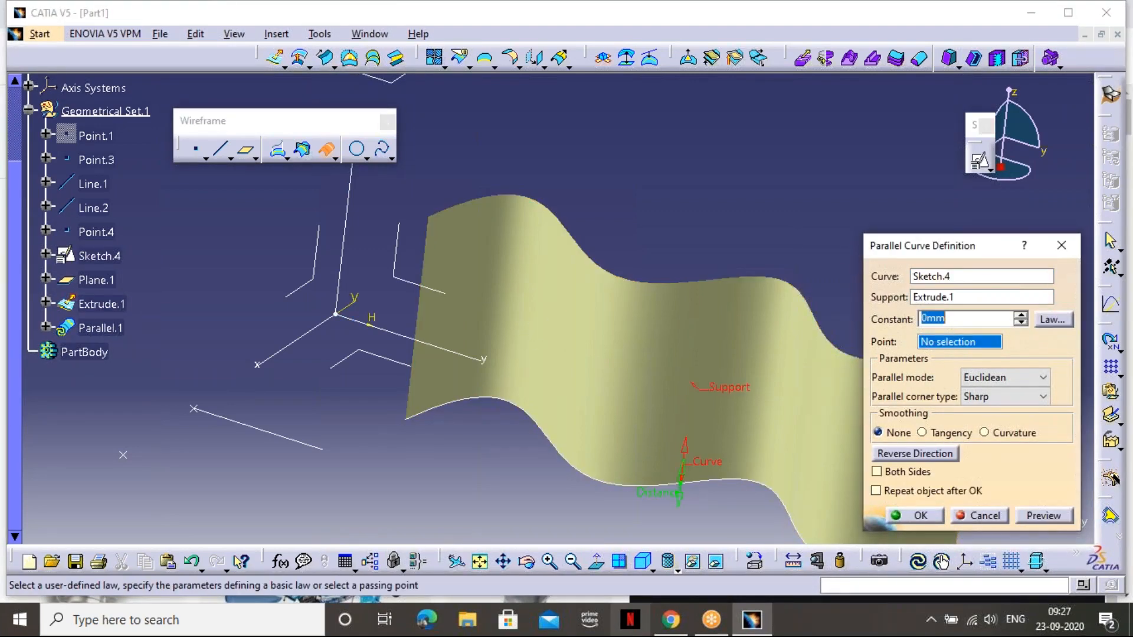
pyautogui.click(406, 419)
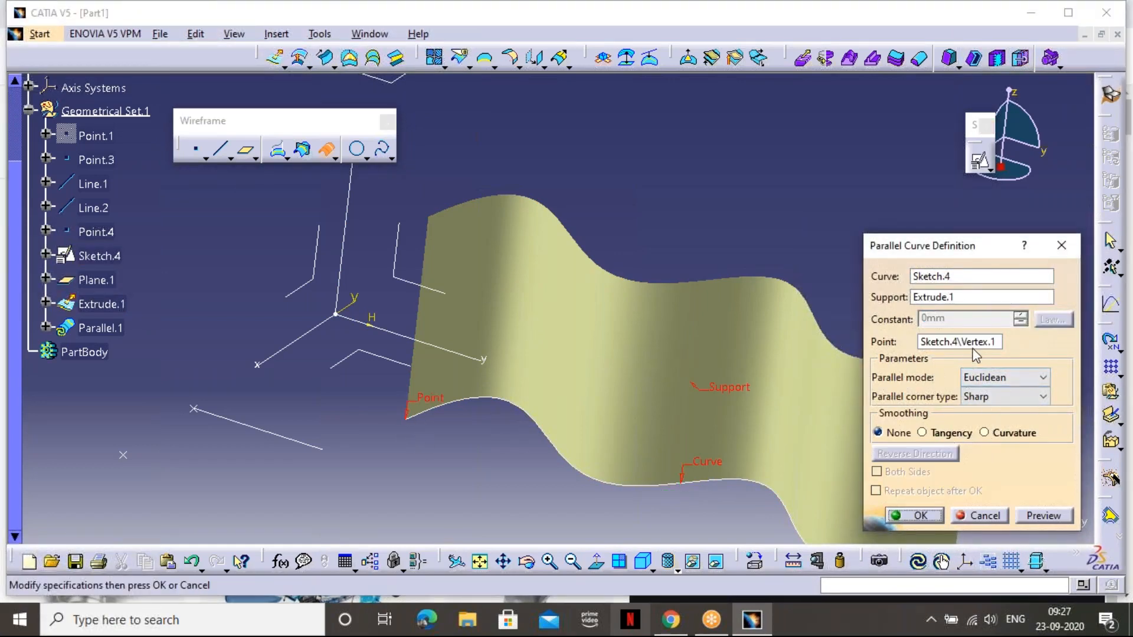
pyautogui.click(1061, 245)
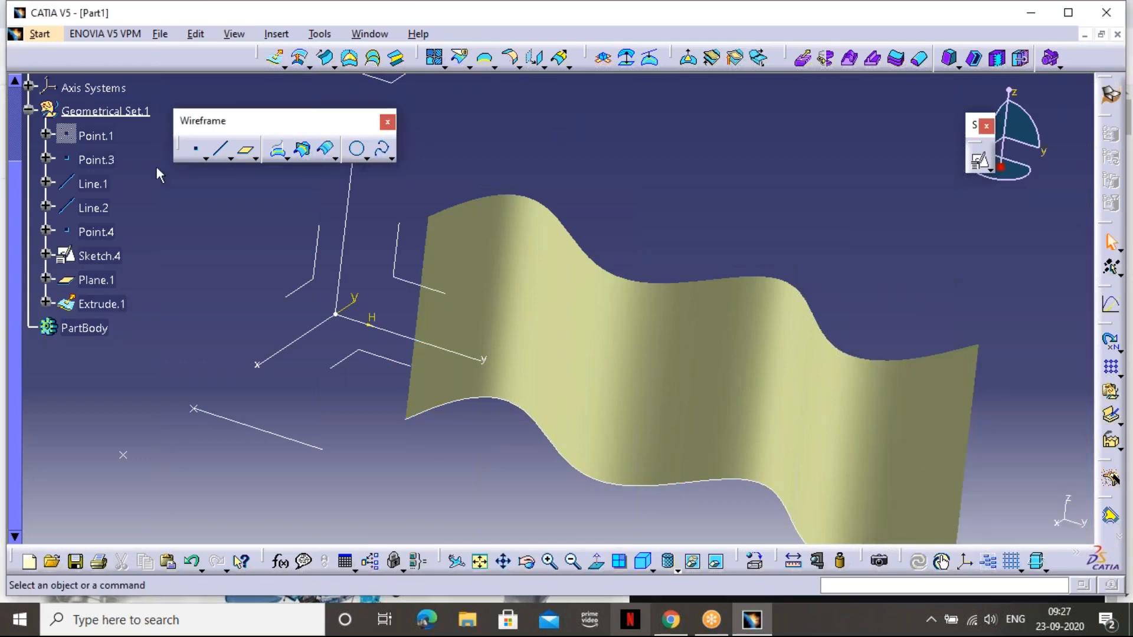
# Create an on-curve point on the wavy surface's straight edge nearest the origin, using a curve length ratio of 0.5
pyautogui.click(196, 148)
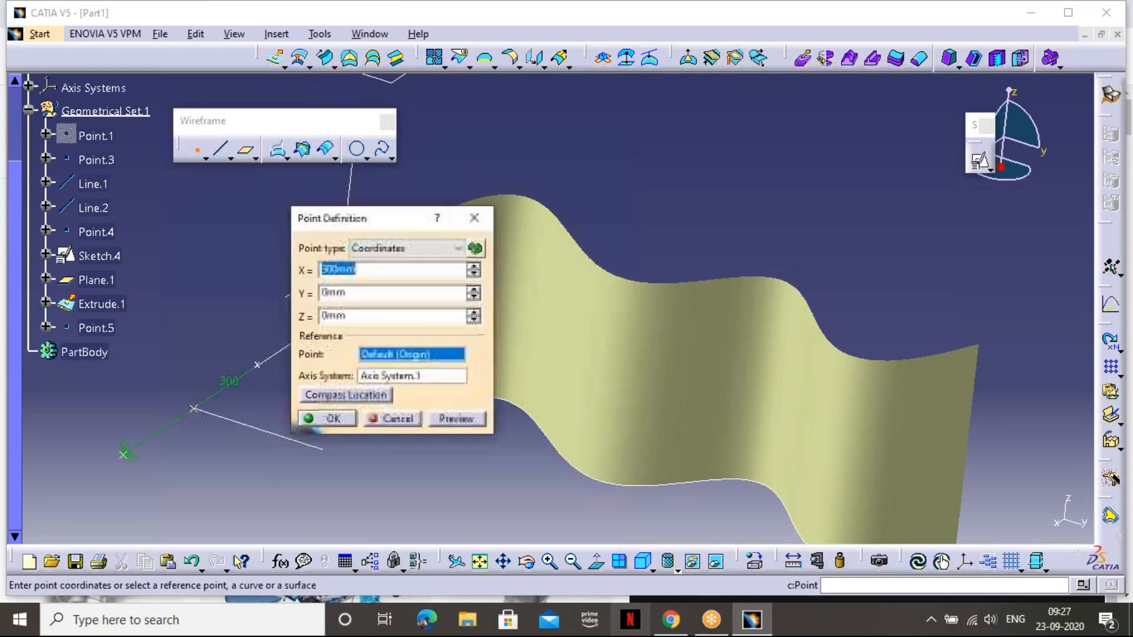
pyautogui.click(401, 248)
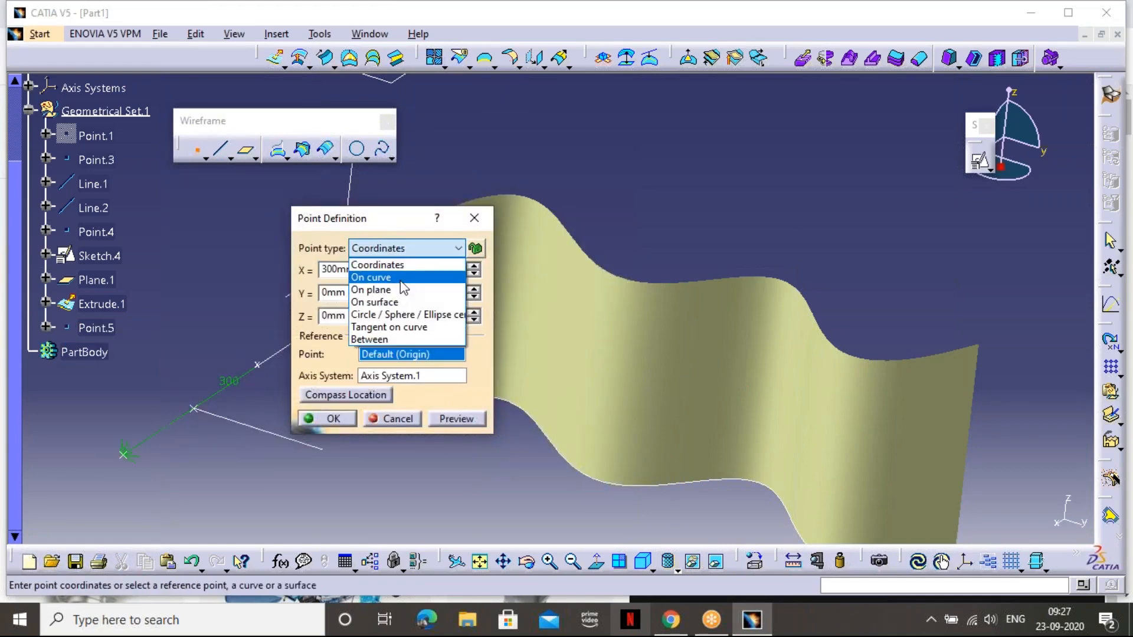
pyautogui.click(402, 278)
pyautogui.moveTo(402, 219); pyautogui.dragTo(169, 189)
pyautogui.click(428, 301)
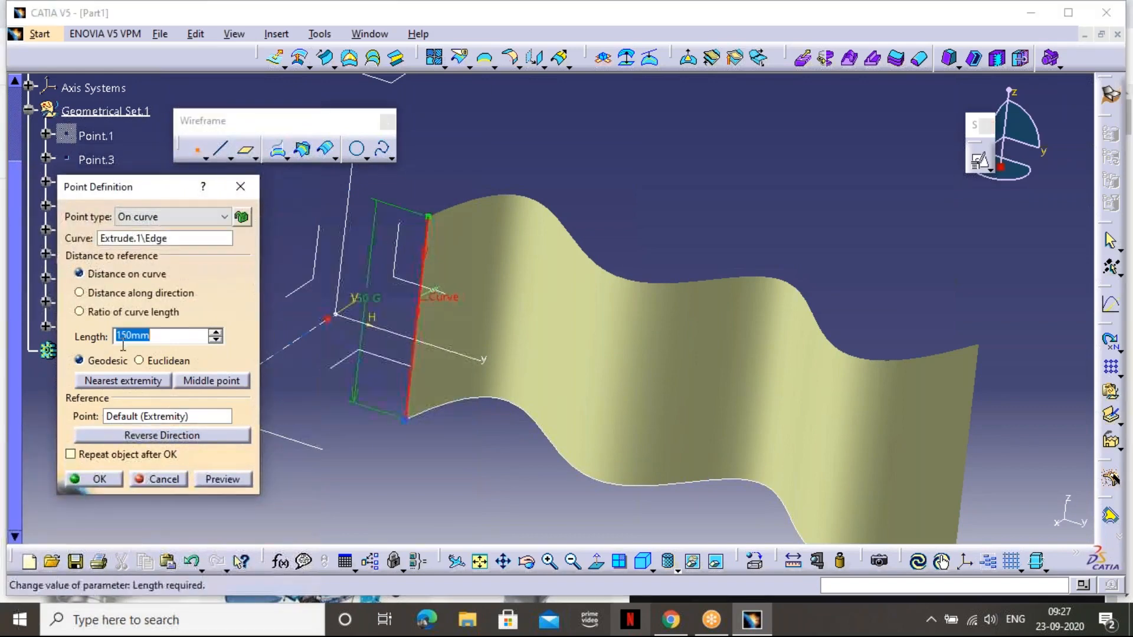
pyautogui.write('150')
pyautogui.press('Return')
pyautogui.click(152, 313)
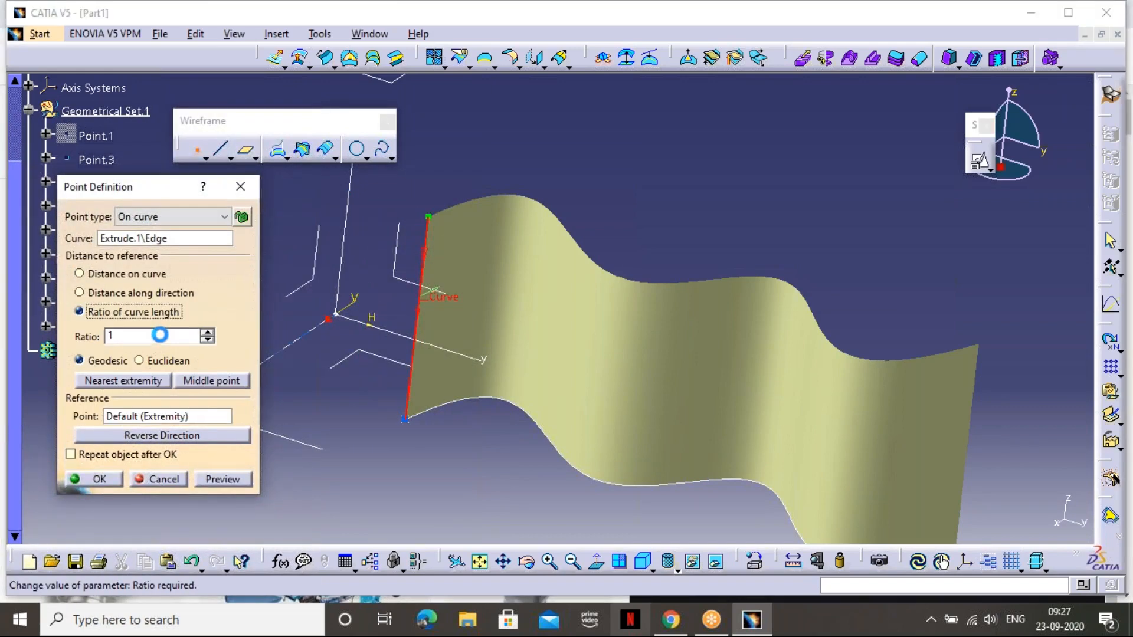
pyautogui.doubleClick(109, 335)
pyautogui.write('0.5')
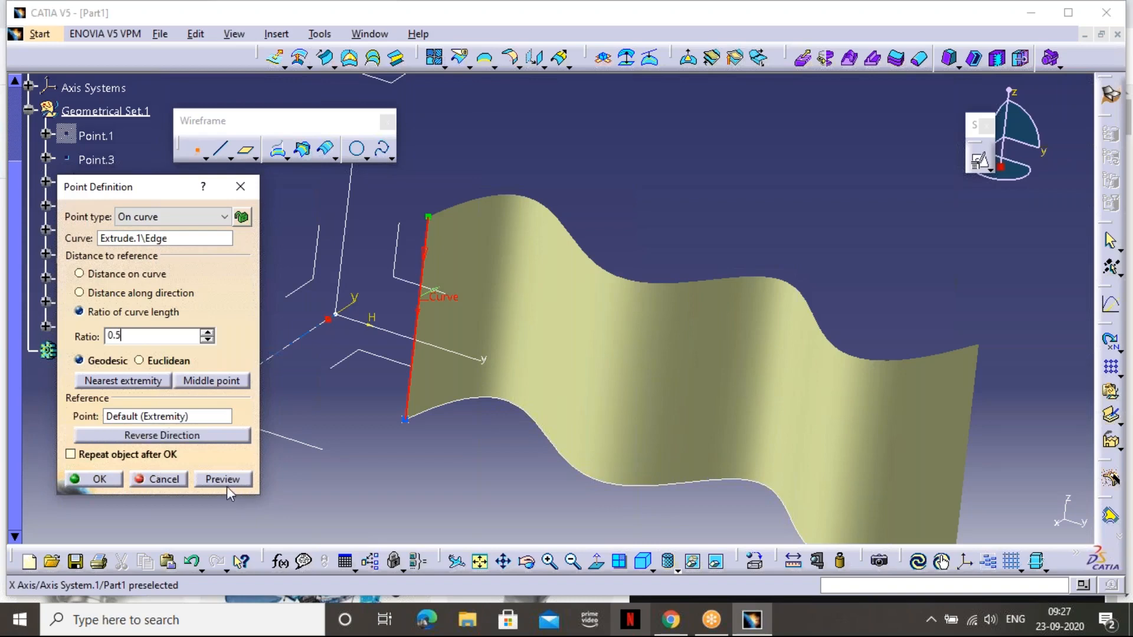
pyautogui.click(91, 479)
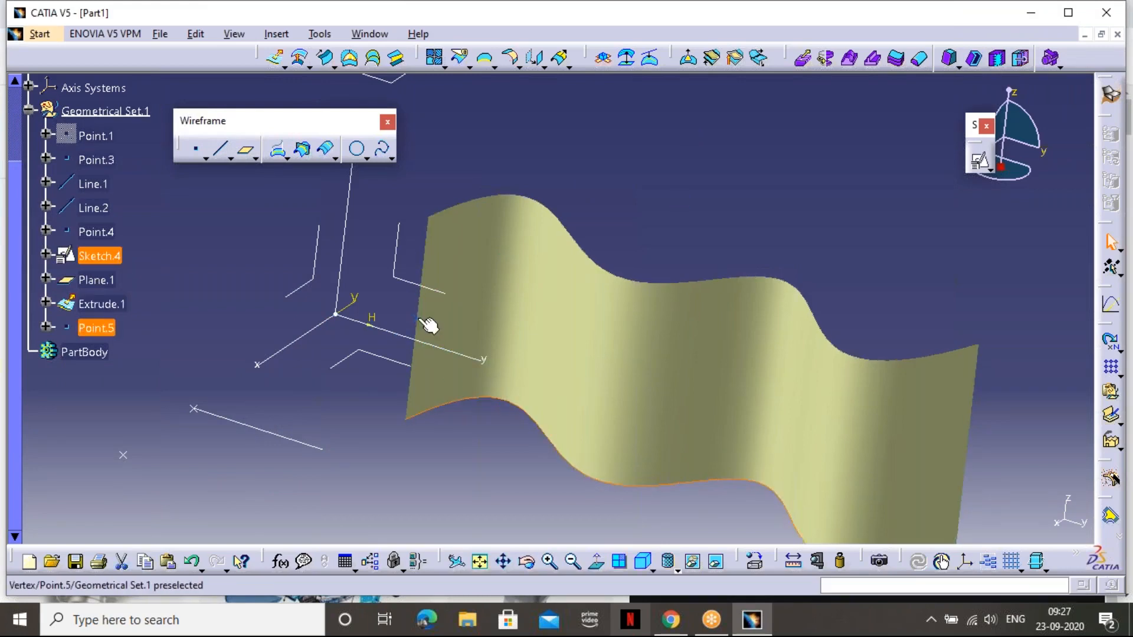
# Create a parallel curve of the wavy sketch, supported on the extruded surface and passing through the edge's midpoint
pyautogui.click(327, 150)
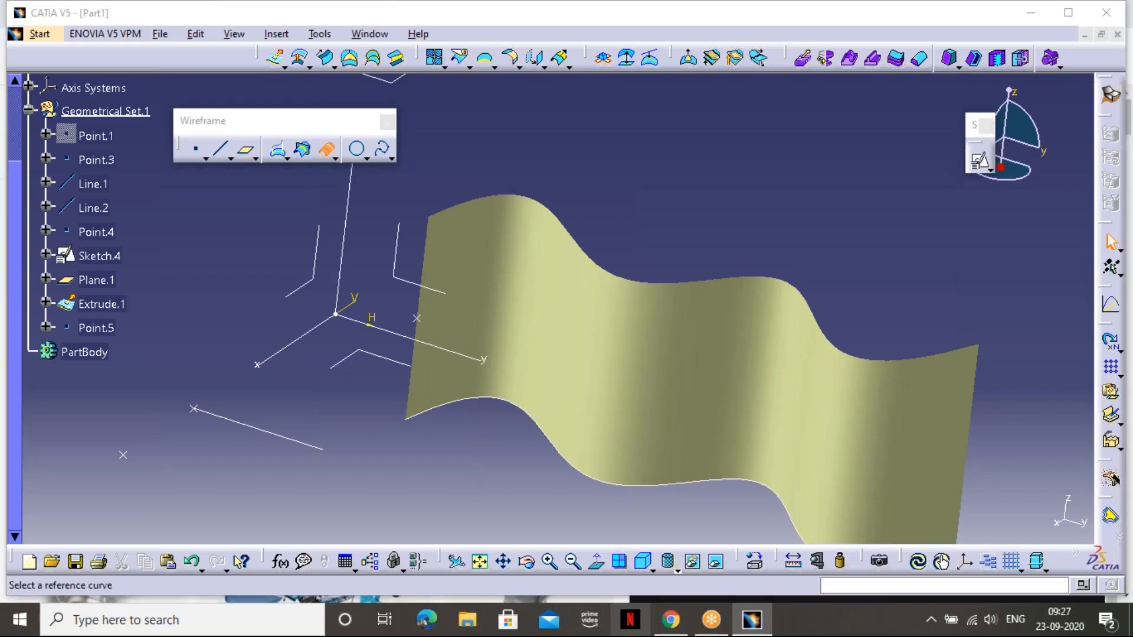
pyautogui.click(475, 404)
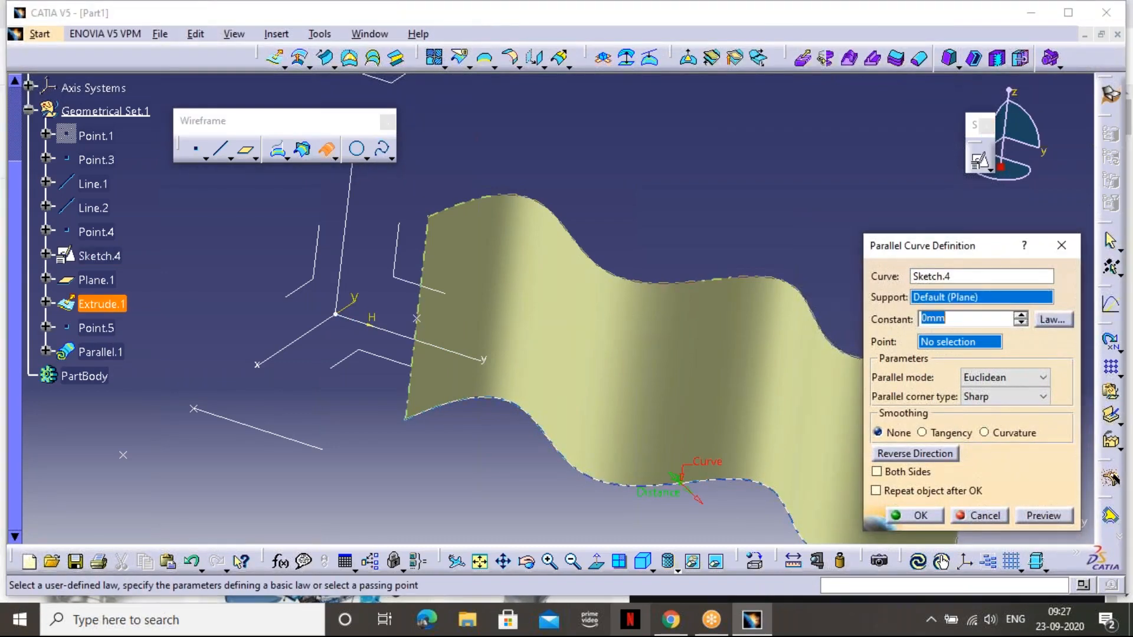
pyautogui.click(590, 316)
pyautogui.click(416, 317)
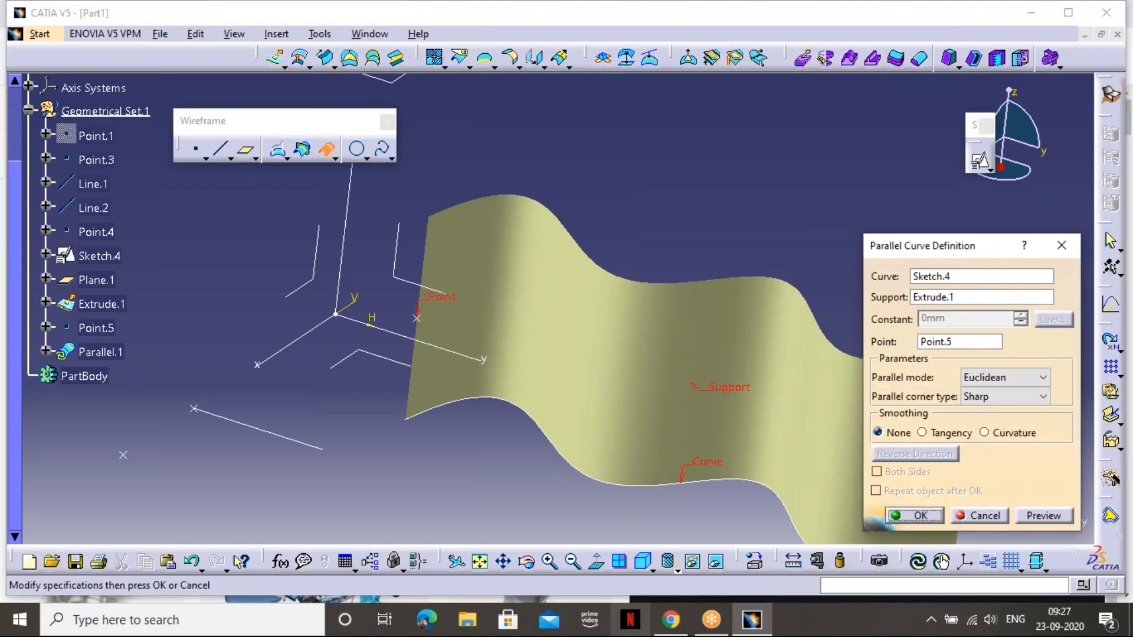
pyautogui.click(1033, 516)
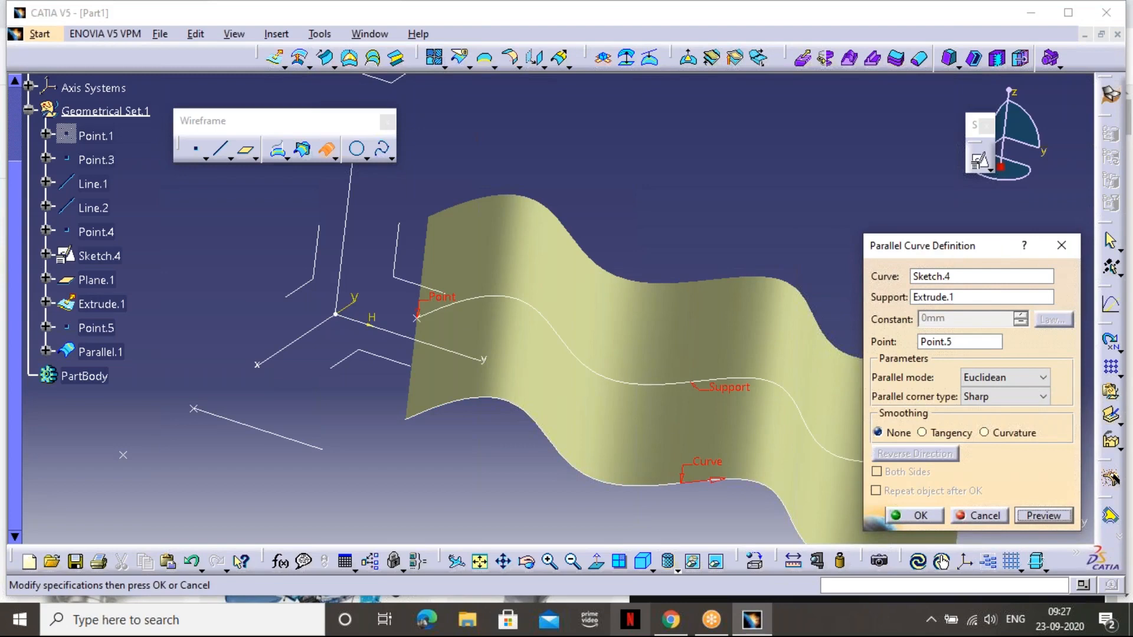
pyautogui.click(911, 516)
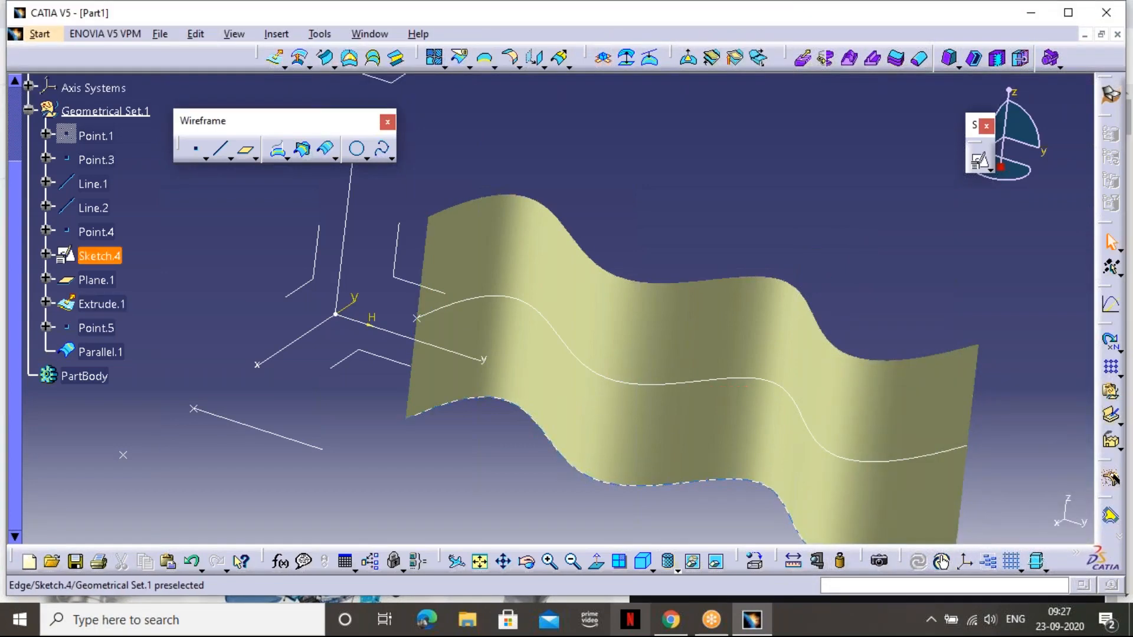
pyautogui.moveTo(562, 470)
pyautogui.mouseDown(button='middle')
pyautogui.moveTo(597, 453)
pyautogui.moveTo(620, 359)
pyautogui.moveTo(677, 252)
pyautogui.moveTo(720, 317)
pyautogui.moveTo(734, 405)
pyautogui.moveTo(501, 385)
pyautogui.moveTo(566, 460)
pyautogui.moveTo(645, 417)
pyautogui.moveTo(651, 487)
pyautogui.moveTo(587, 490)
pyautogui.mouseUp(button='middle')
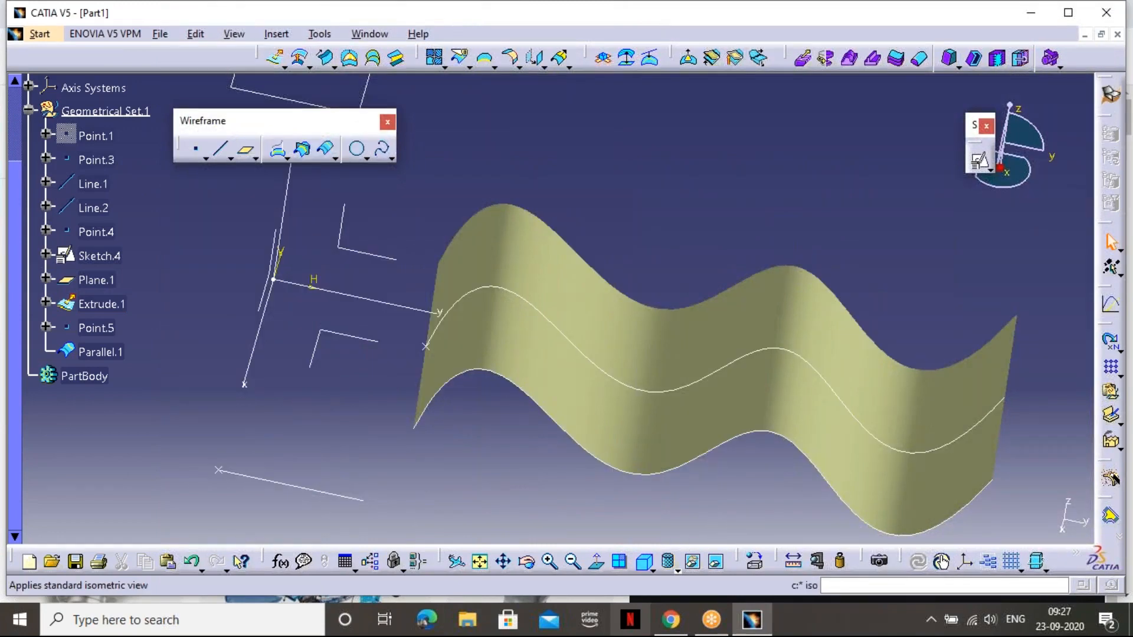
pyautogui.click(643, 562)
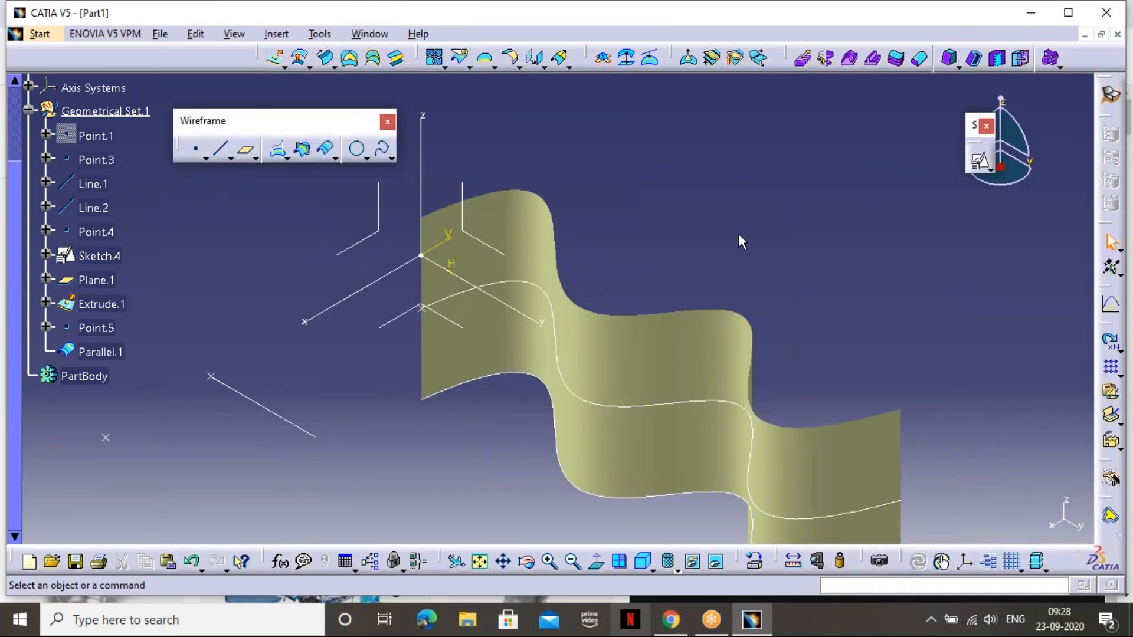
# Undo the parallel curve, edge point, extruded surface, plane, spline sketch and separate point, keeping only the two earlier points and two lines
pyautogui.click(191, 561)
pyautogui.hotkey('ctrl', 'z')
pyautogui.hotkey('ctrl', 'z')
pyautogui.hotkey('ctrl', 'z')
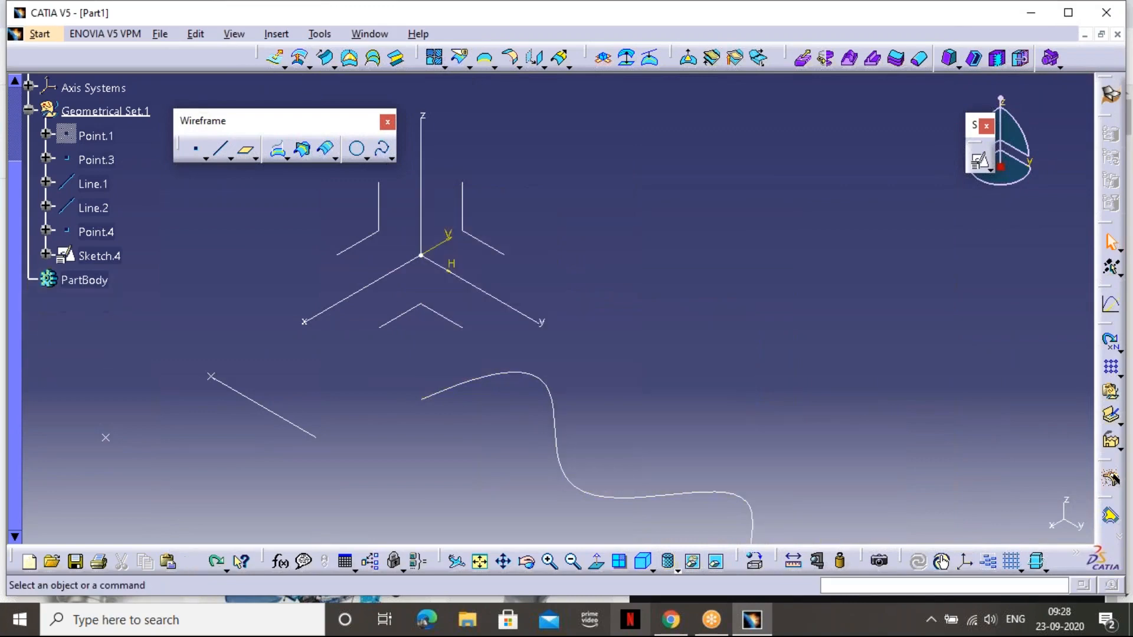
pyautogui.hotkey('ctrl', 'z')
pyautogui.hotkey('ctrl', 'z')
pyautogui.hotkey('ctrl', 'z')
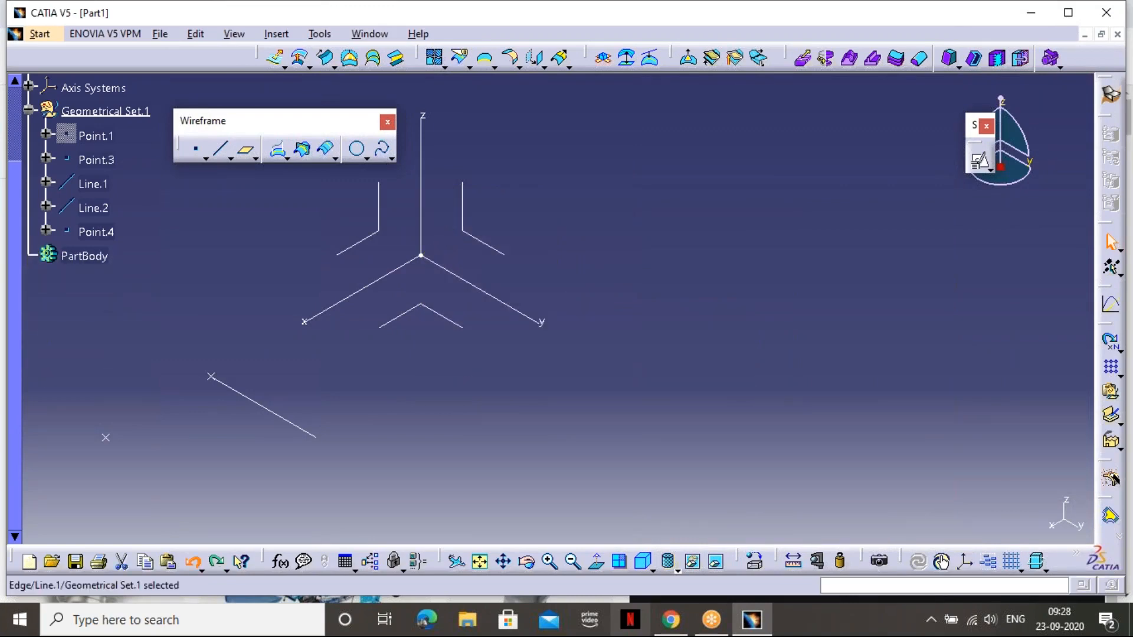
pyautogui.hotkey('ctrl', 'z')
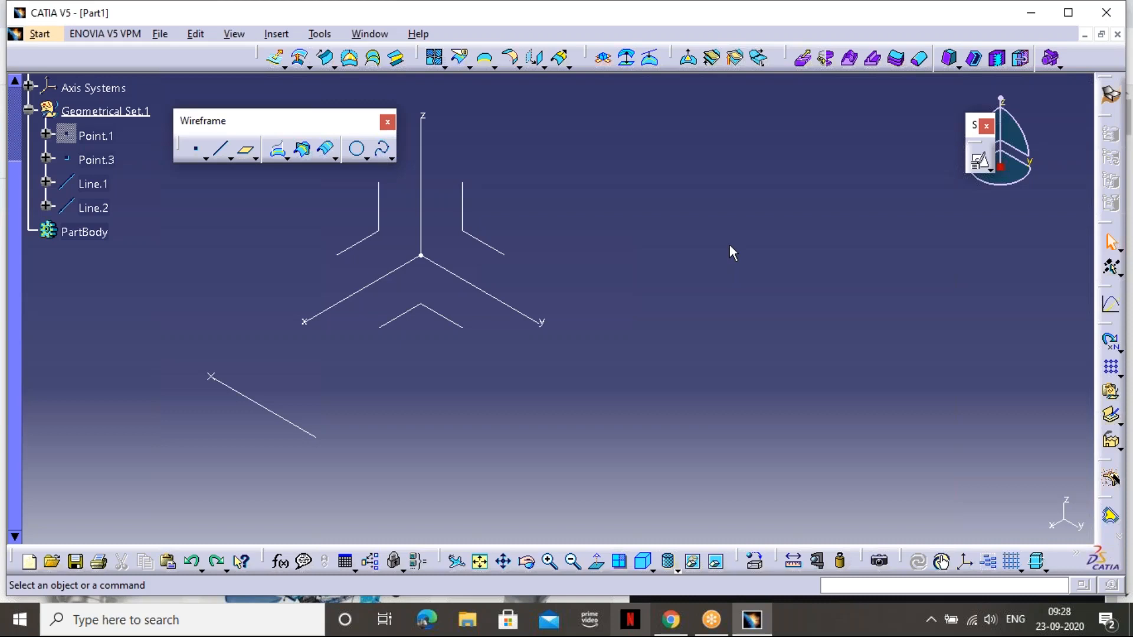
# Extrude the line with the point at its end into a flat surface, 100 mm along the X axis
pyautogui.moveTo(436, 383); pyautogui.dragTo(741, 228, button='middle')
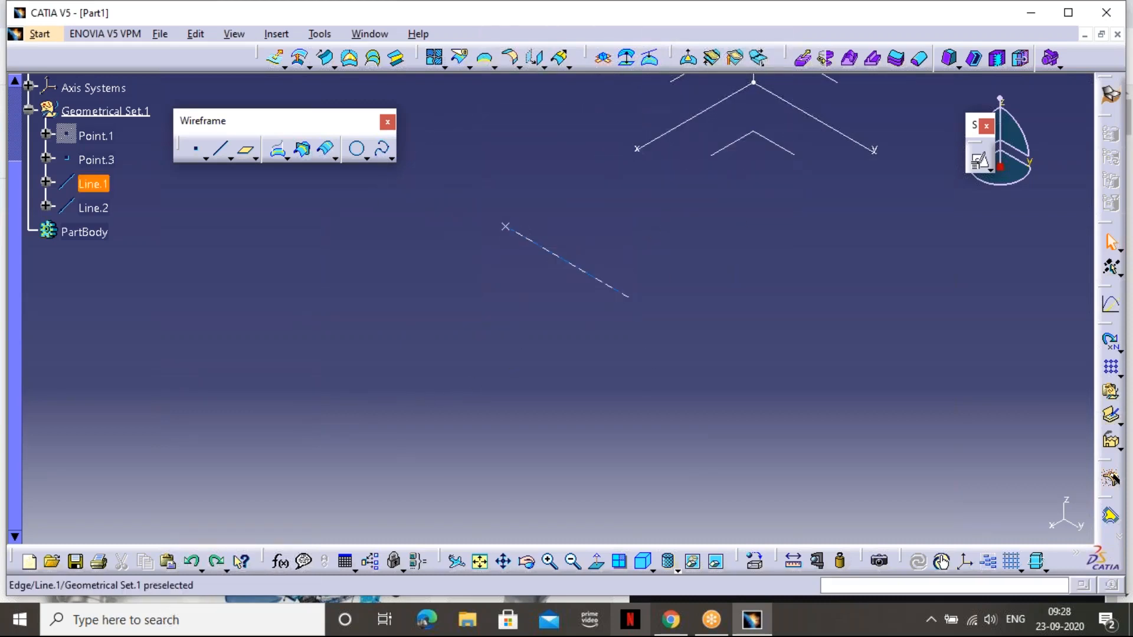
pyautogui.click(275, 58)
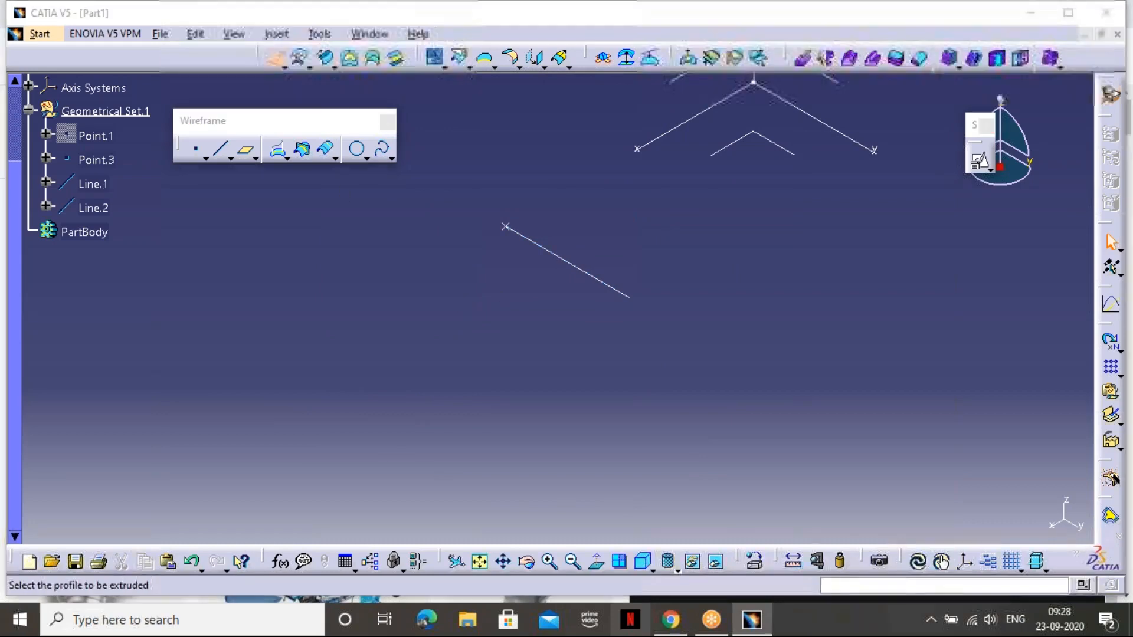
pyautogui.click(566, 260)
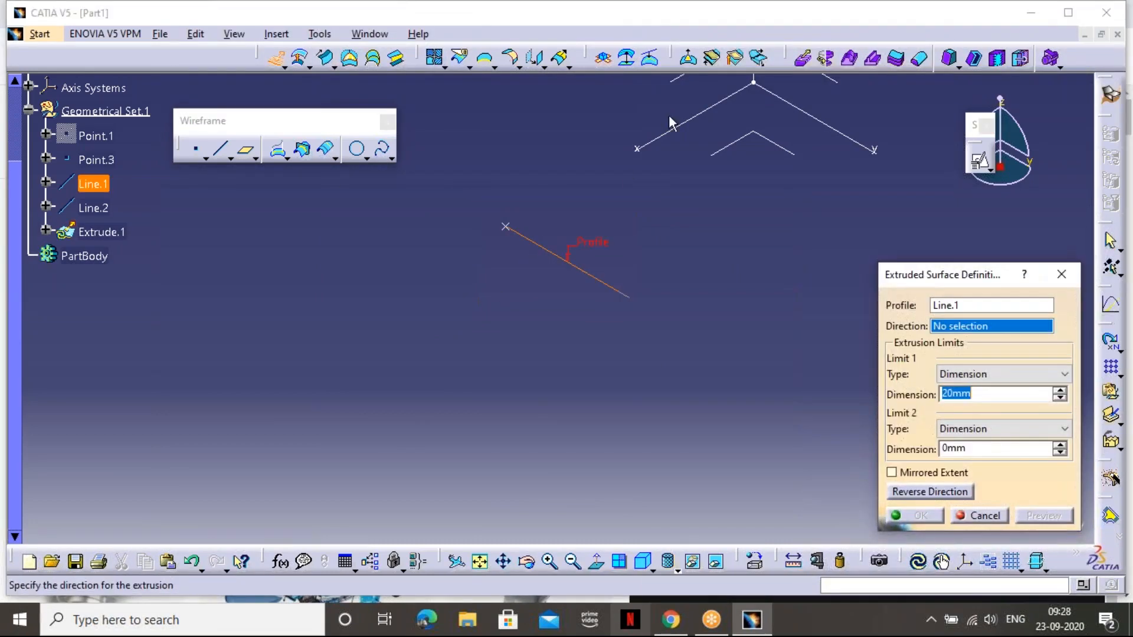
pyautogui.click(684, 121)
pyautogui.write('100')
pyautogui.click(1045, 516)
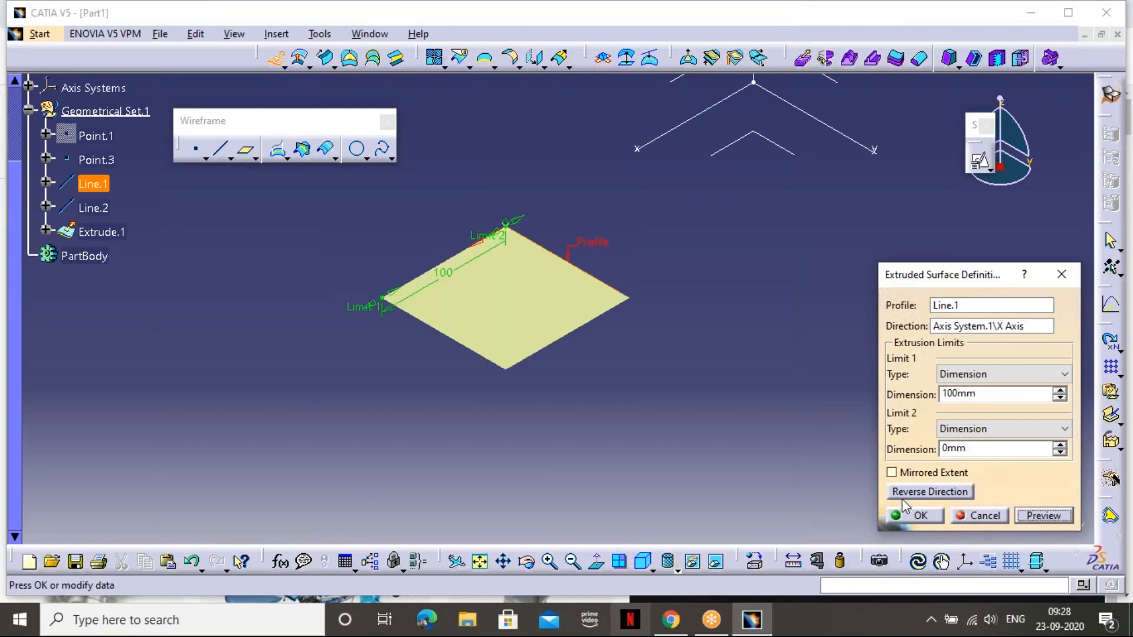
pyautogui.click(920, 514)
# Hide the flat extruded surface and undo the hiding
pyautogui.moveTo(639, 343); pyautogui.dragTo(743, 315, button='middle')
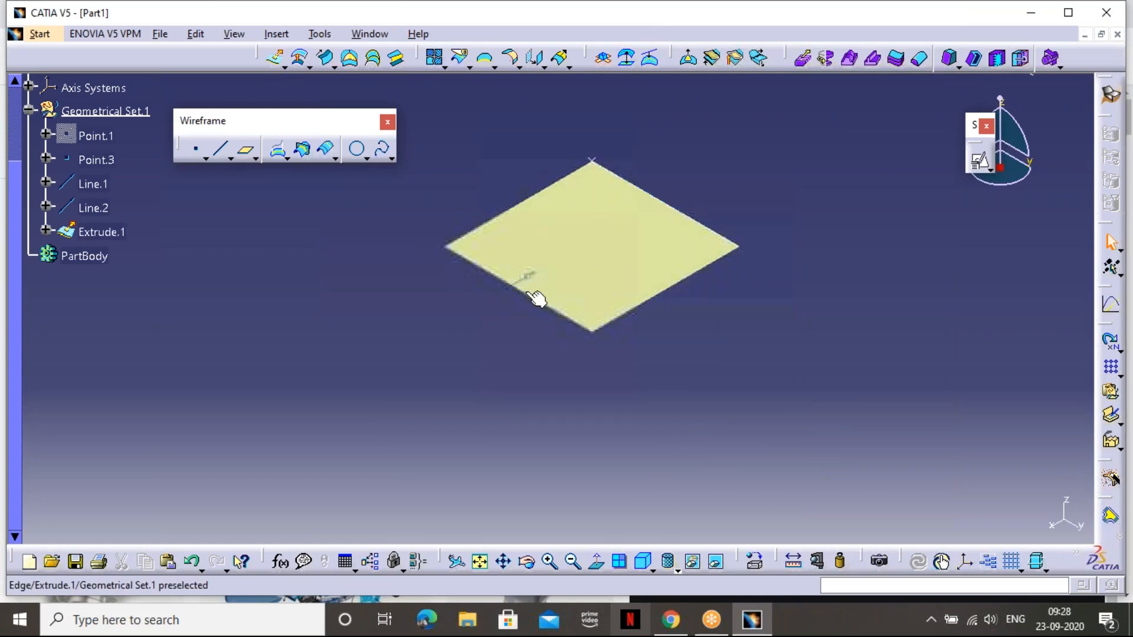
pyautogui.rightClick(586, 239)
pyautogui.click(627, 288)
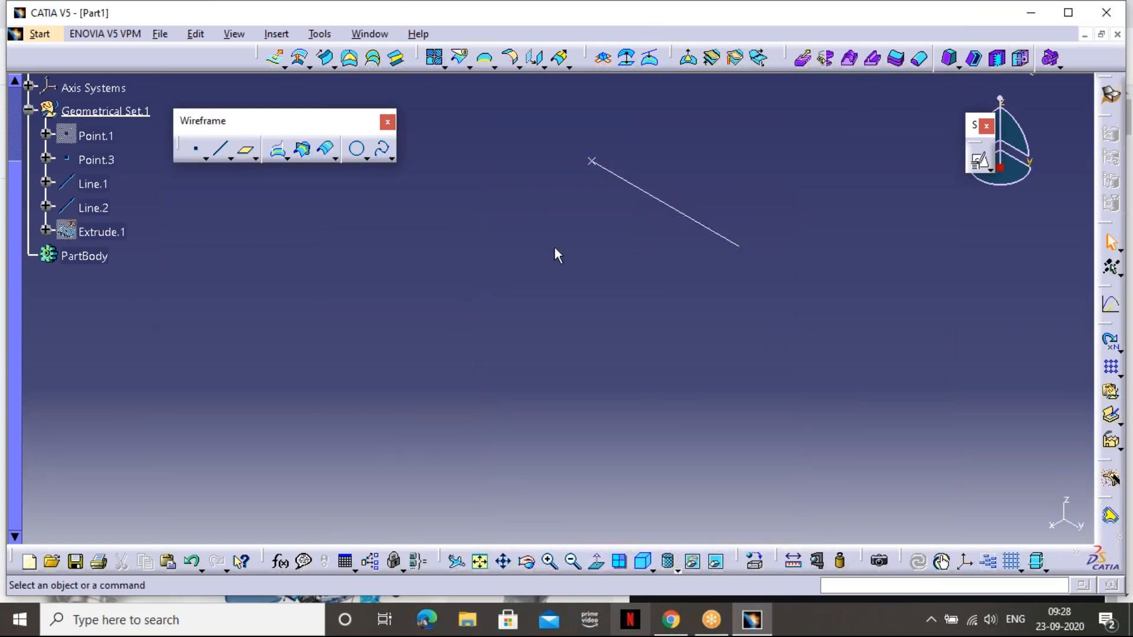
pyautogui.hotkey('ctrl', 'z')
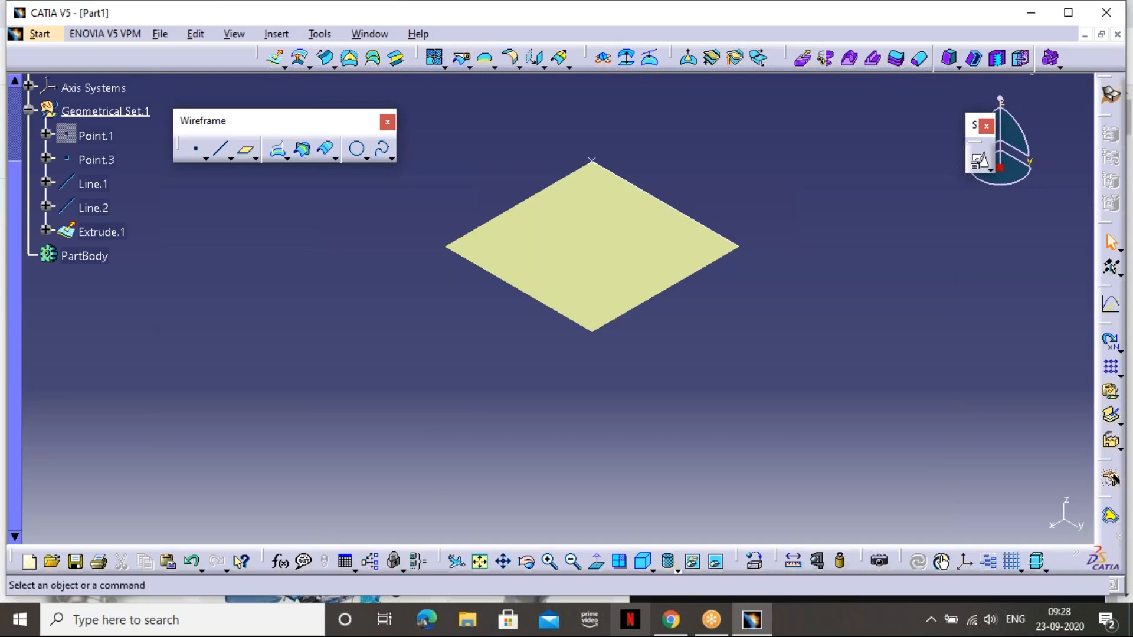
# Create a multiple extract of the flat surface's three edges other than the profile line, with no propagation
pyautogui.click(493, 67)
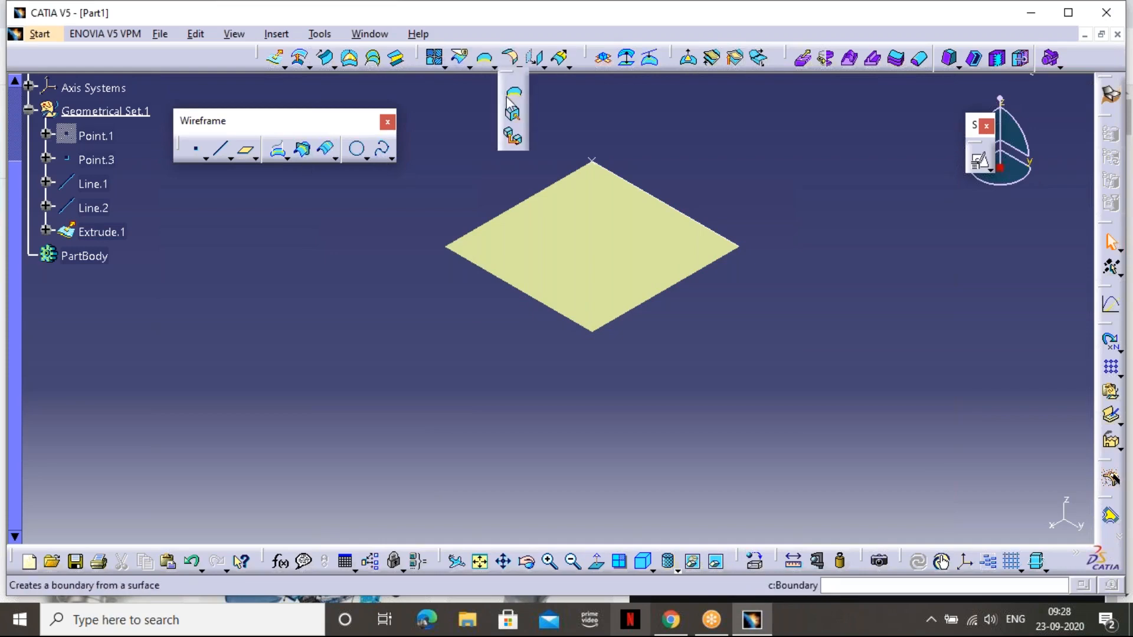
pyautogui.click(513, 139)
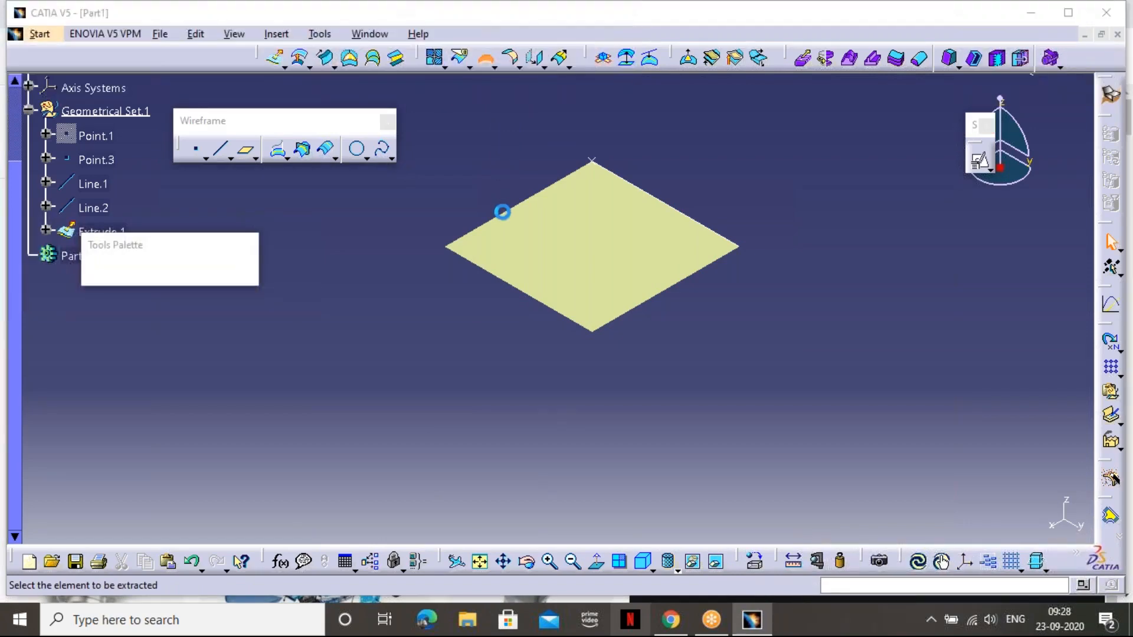
pyautogui.click(502, 212)
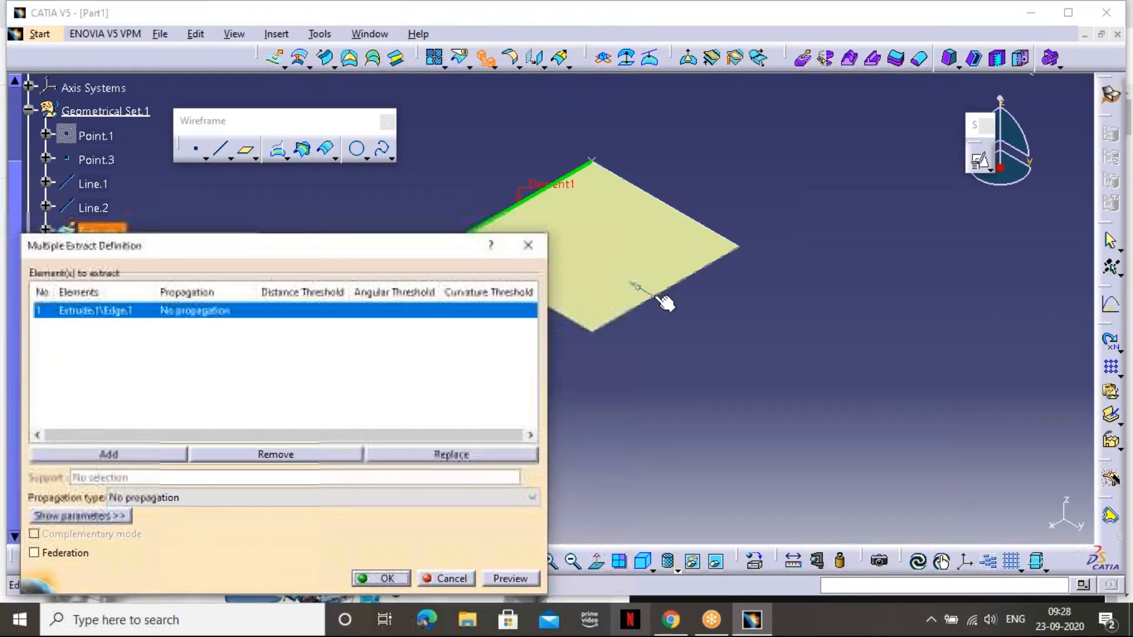
pyautogui.click(586, 322)
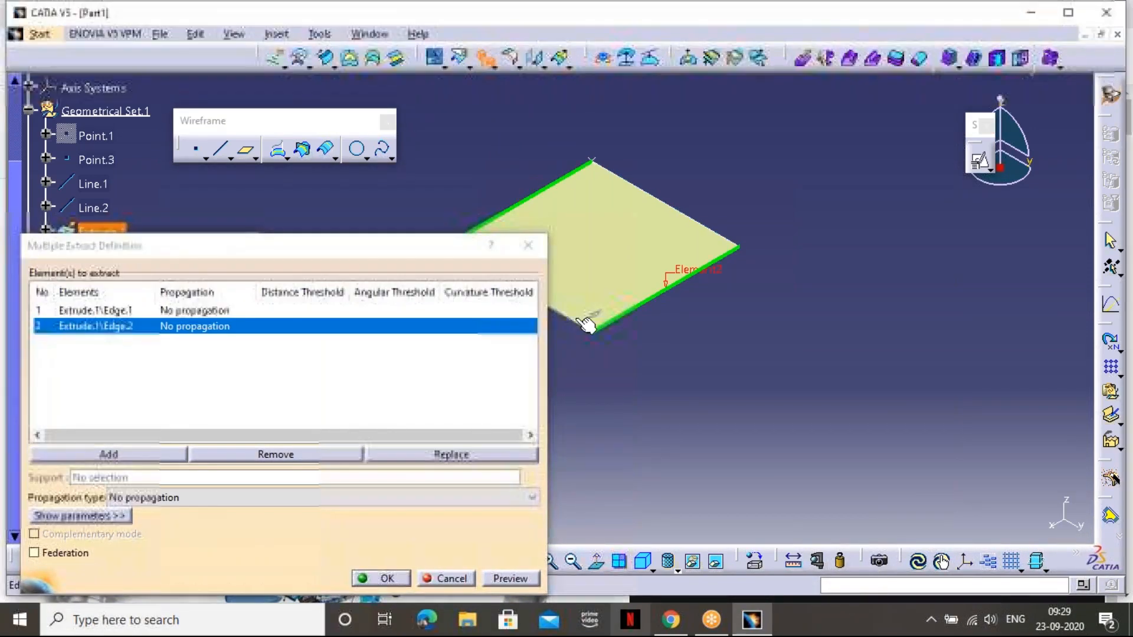
pyautogui.click(584, 323)
pyautogui.click(387, 579)
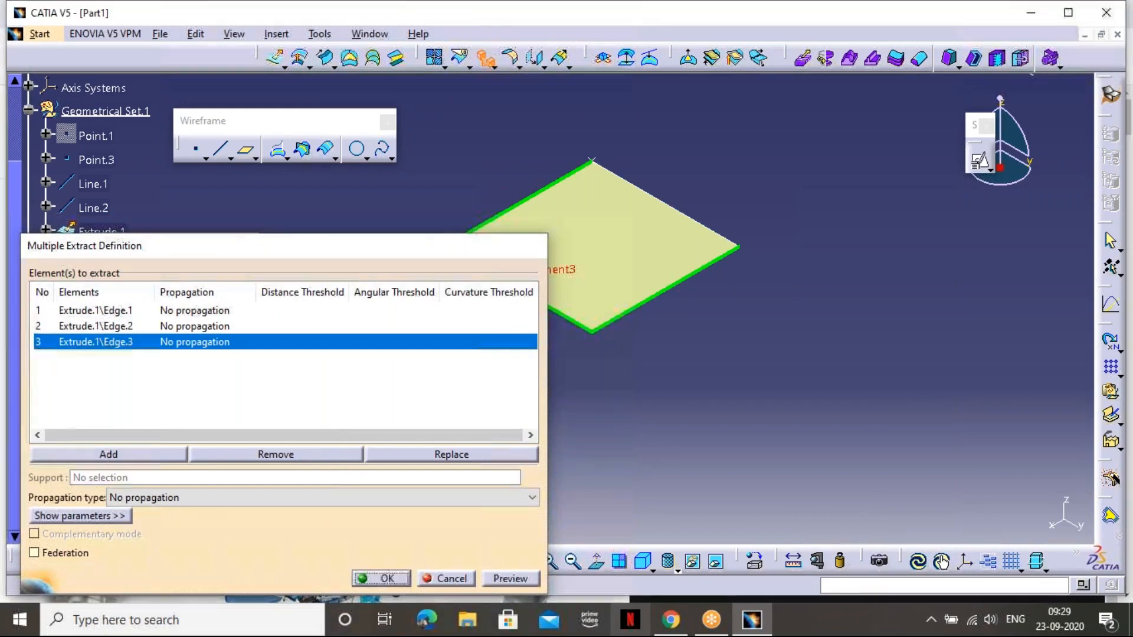
# Hide the flat extruded surface, leaving the extracted edges and the profile line displayed
pyautogui.click(577, 242)
pyautogui.rightClick(577, 242)
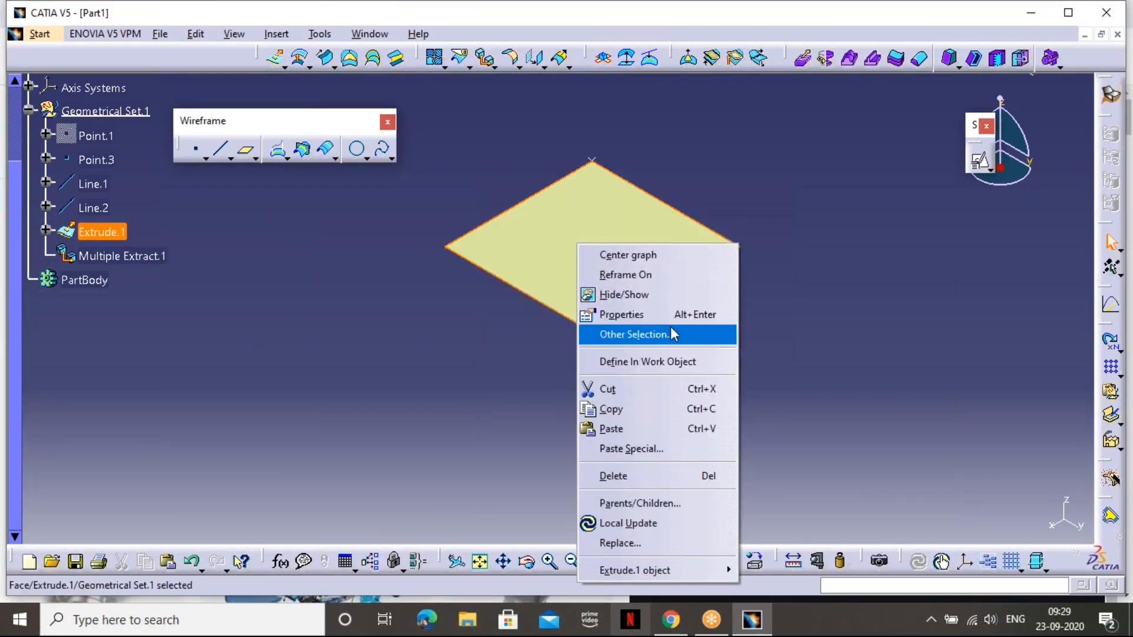
pyautogui.click(670, 297)
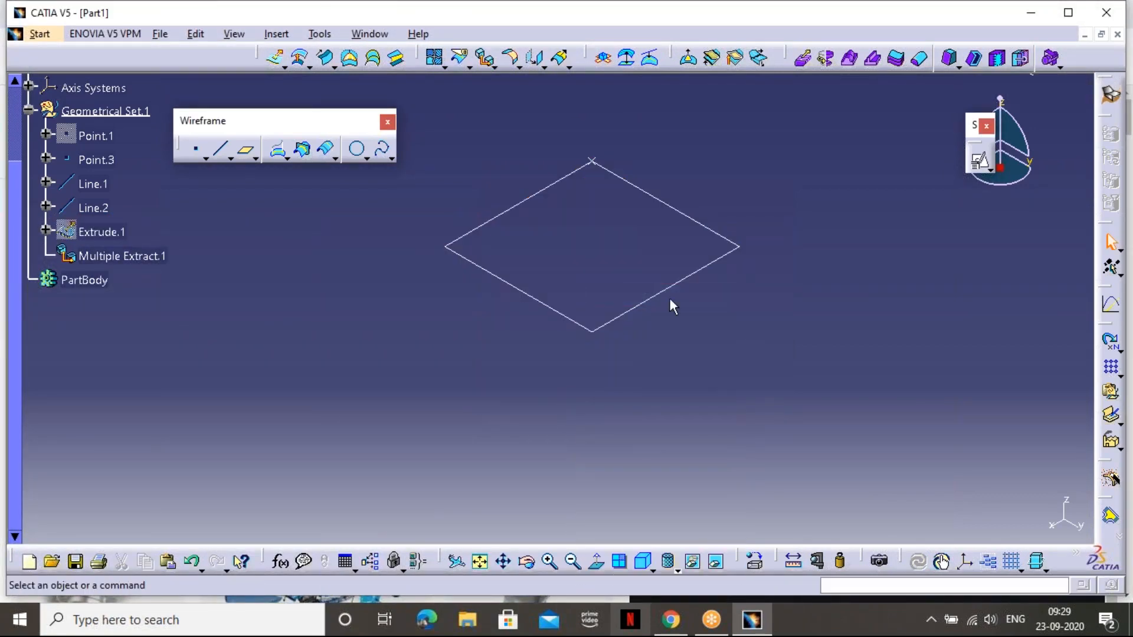